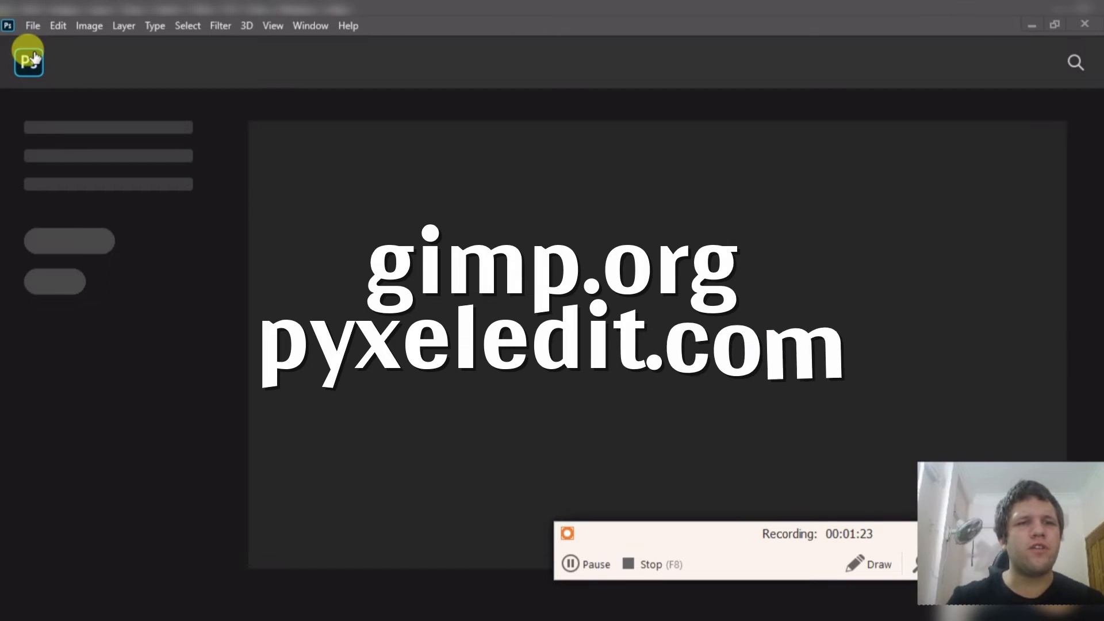
- Switch to the browser to view the GIMP home page at gimp.org, and minimise the browser window
key("alt+Tab")
key("alt+Tab")
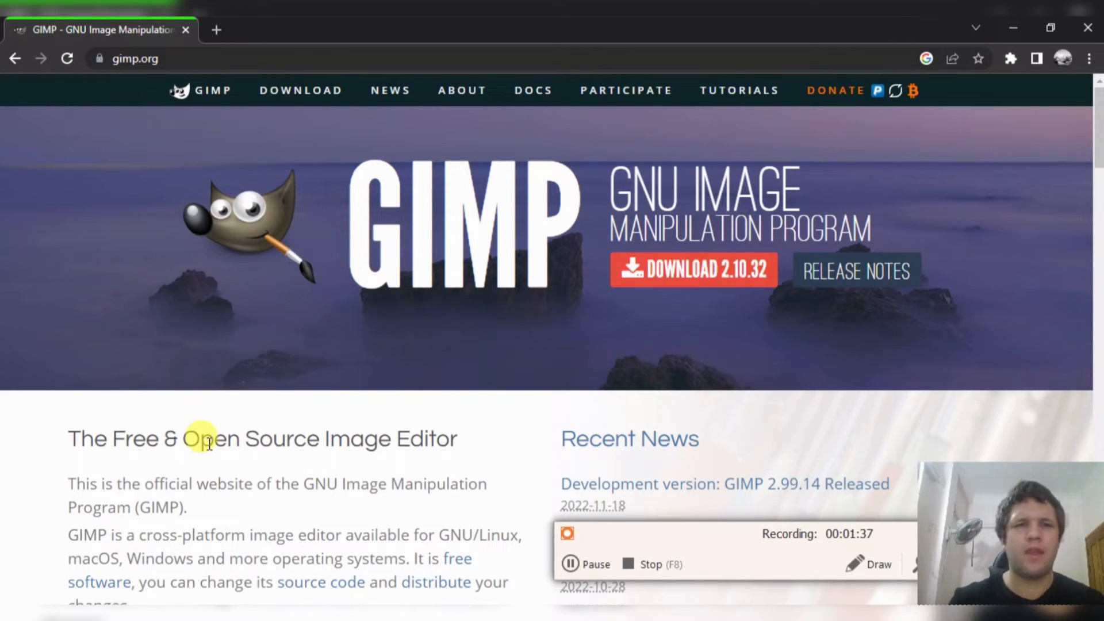
left_click(1014, 33)
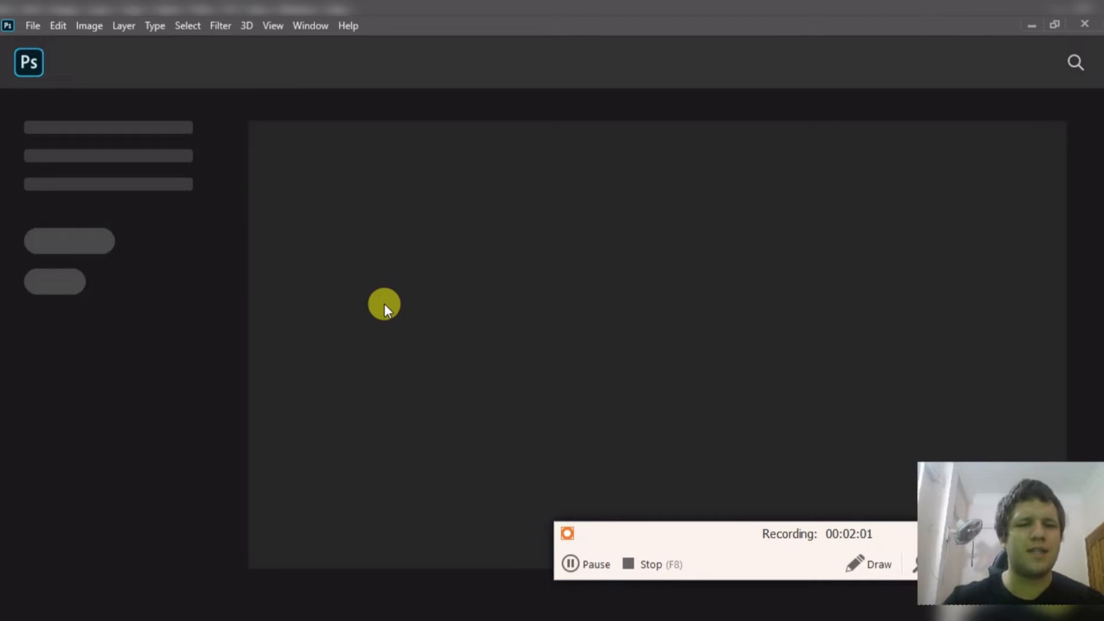
- Switch to the browser, search the web for "pyxel edit" and open the pyxeledit.com site
key("alt+Tab")
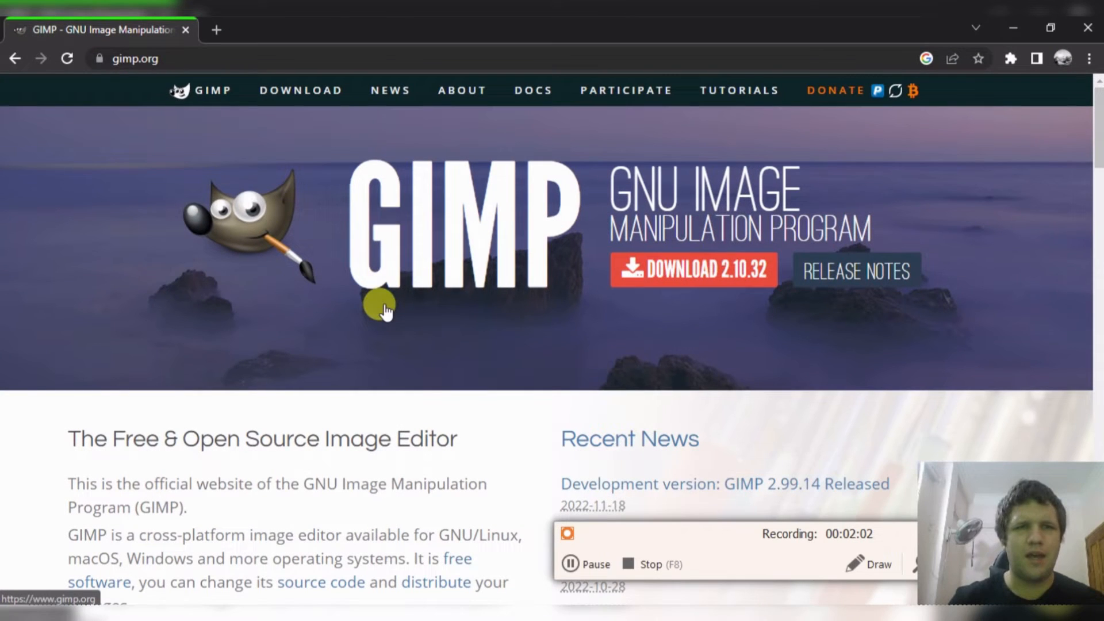
left_click(322, 52)
type("pyxel")
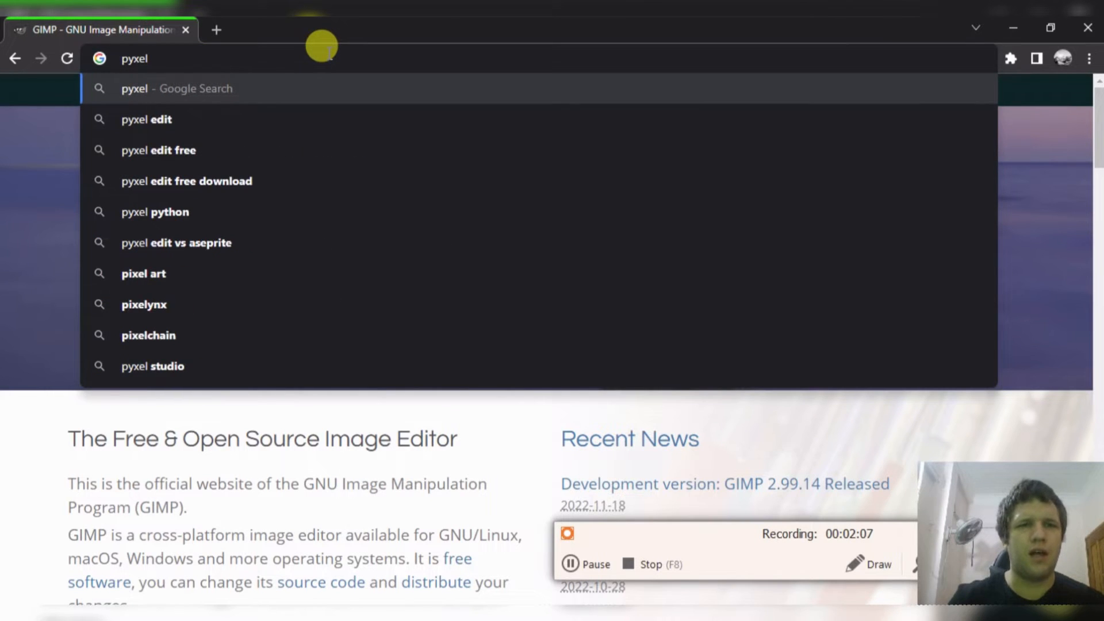
key("Down")
key("Return")
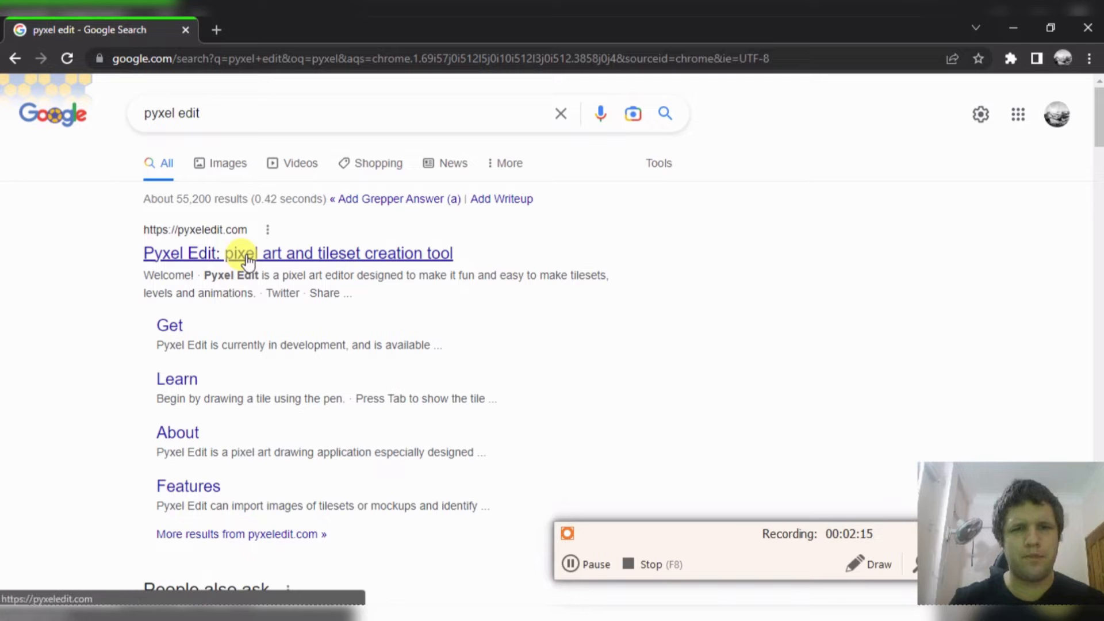
left_click(247, 260)
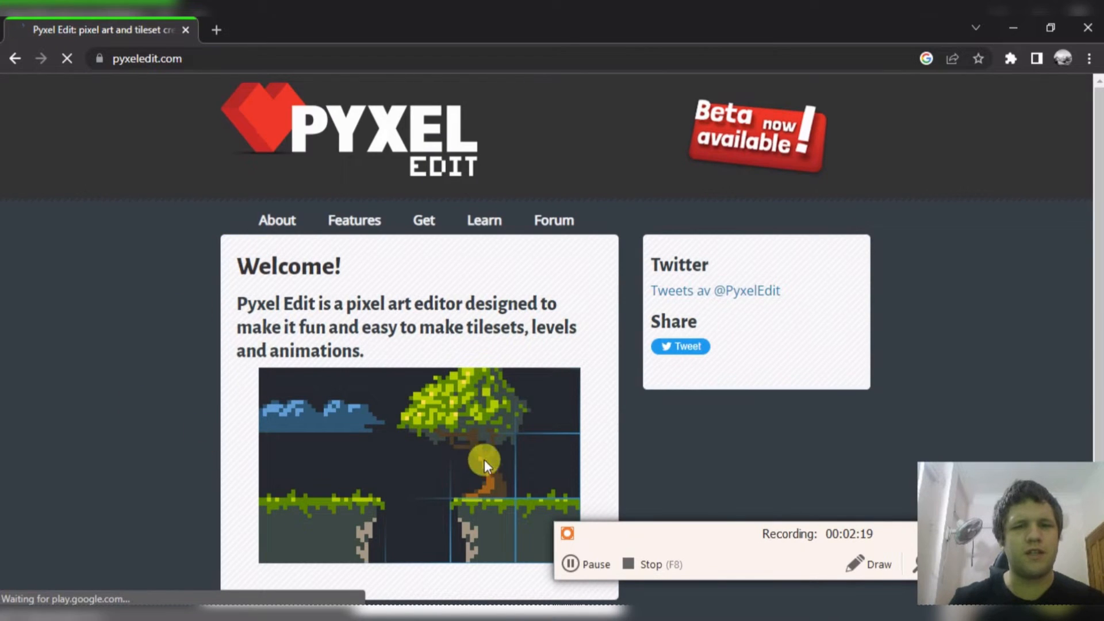
- Look over the Pyxel Edit home page and return to Photoshop
scroll(199, 460, "down", 2)
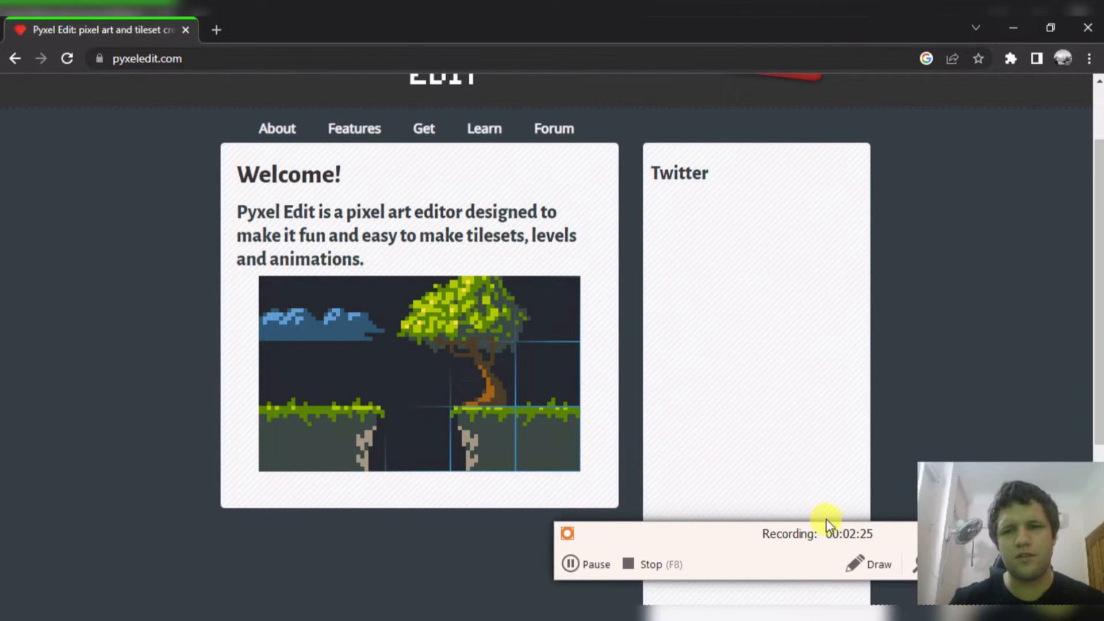
left_click_drag(833, 525, 481, 537)
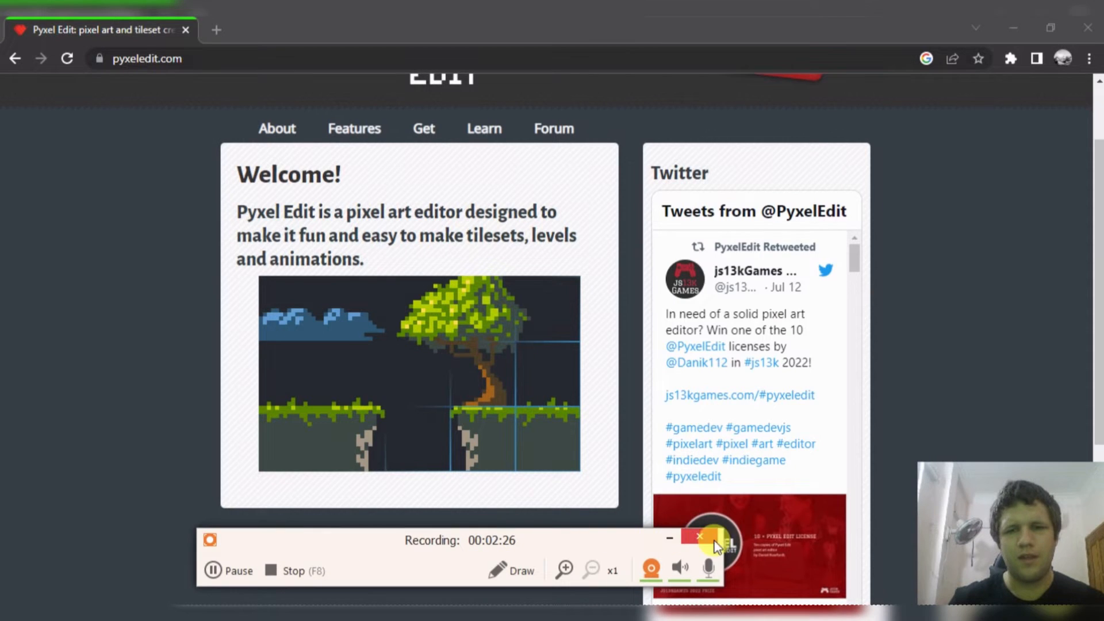
left_click(668, 537)
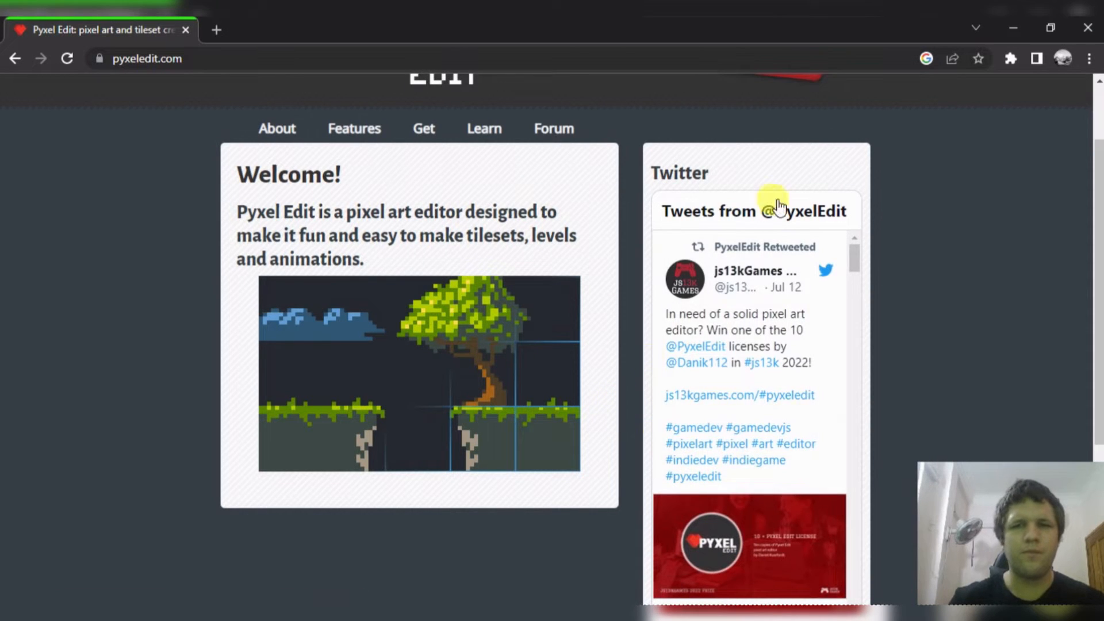
scroll(632, 150, "up", 2)
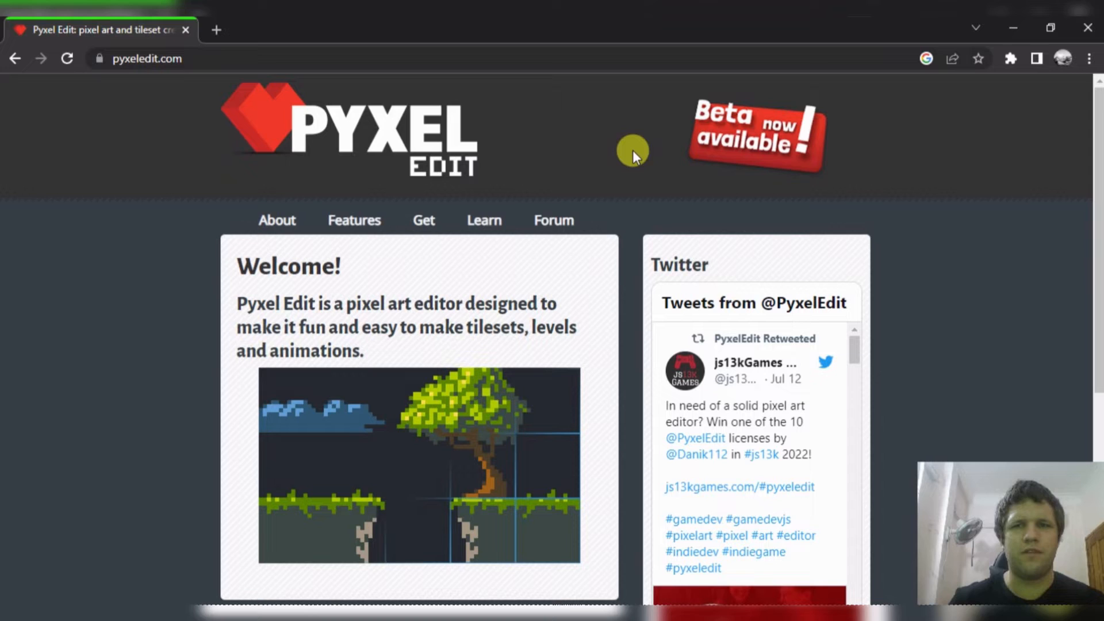
left_click(1006, 27)
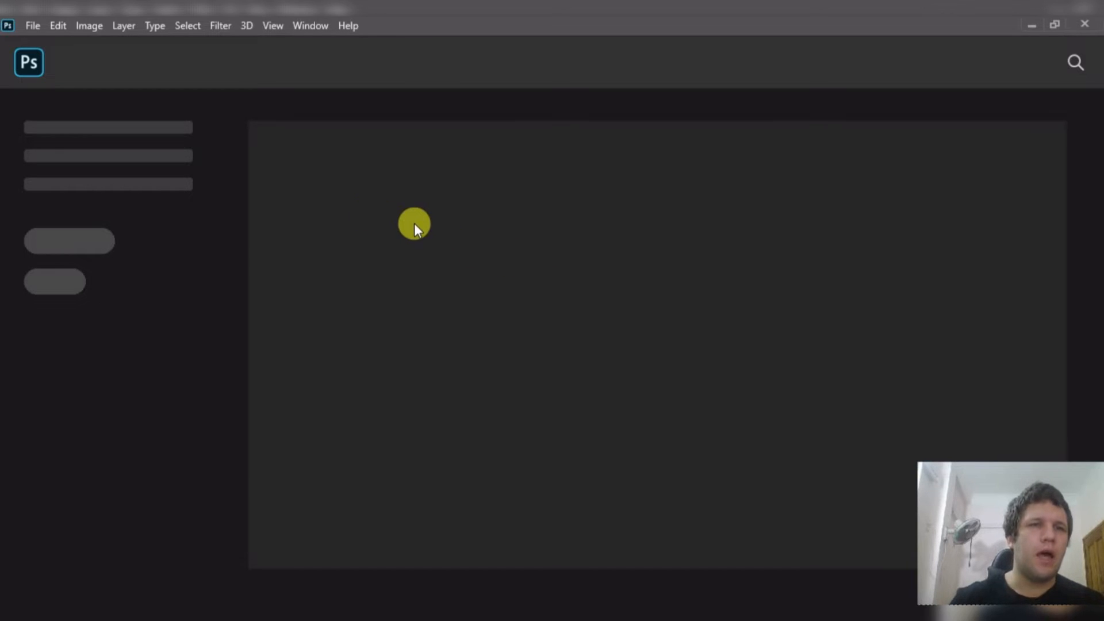
- Start a new document and set its size unit to pixels
left_click(33, 26)
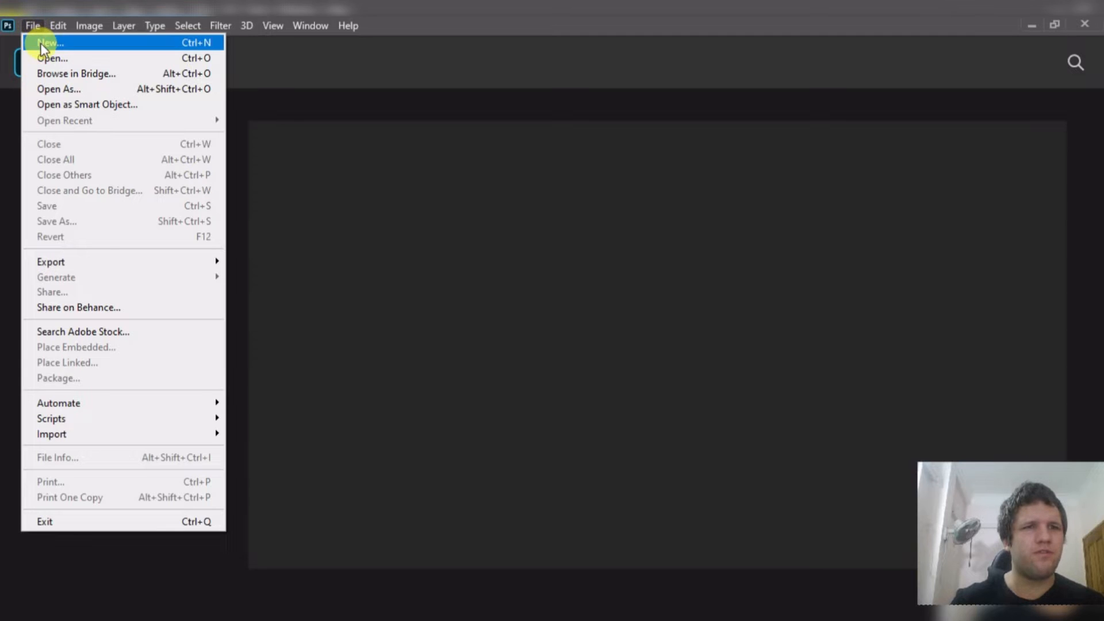
left_click(41, 44)
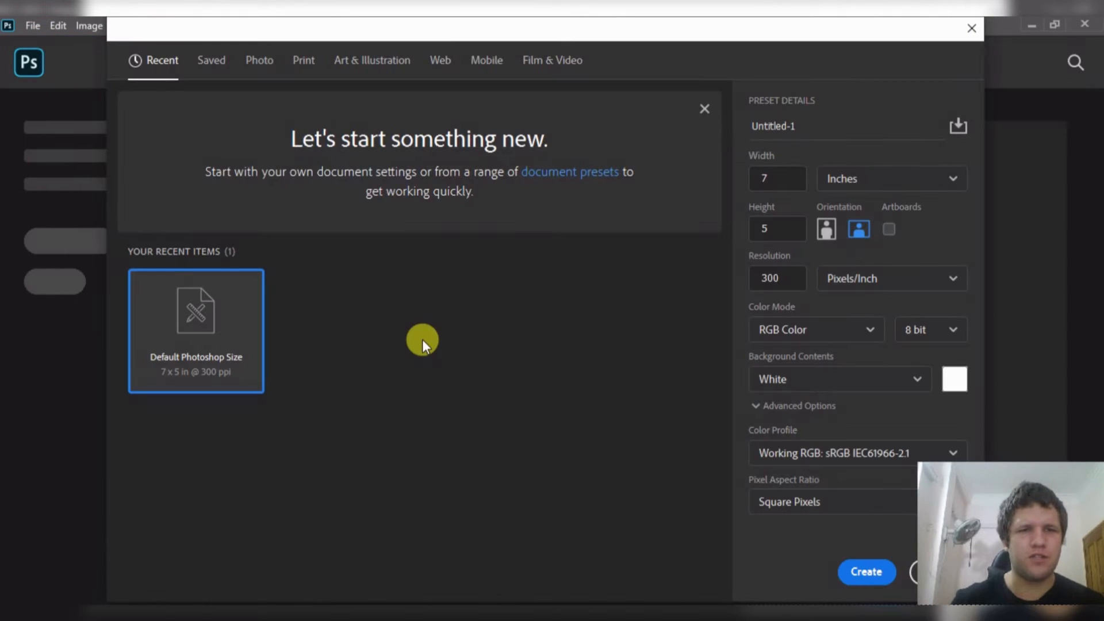
left_click(881, 179)
left_click(848, 218)
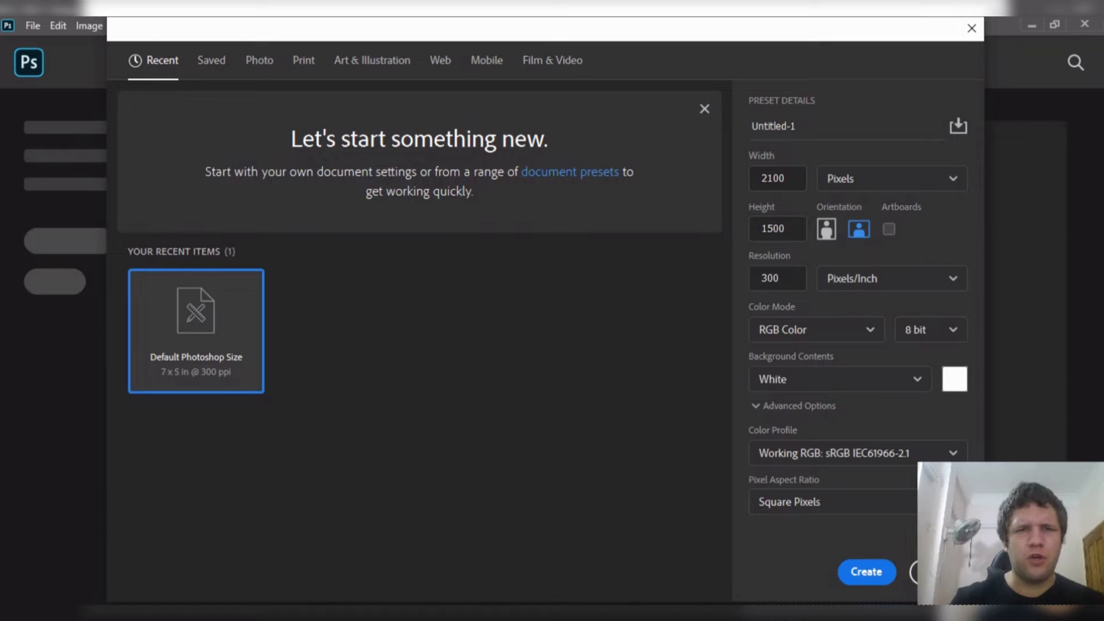
- Switch to the open Notepad list of power-of-two sizes and go through its values from 1 to 256
mouse_move(741, 612)
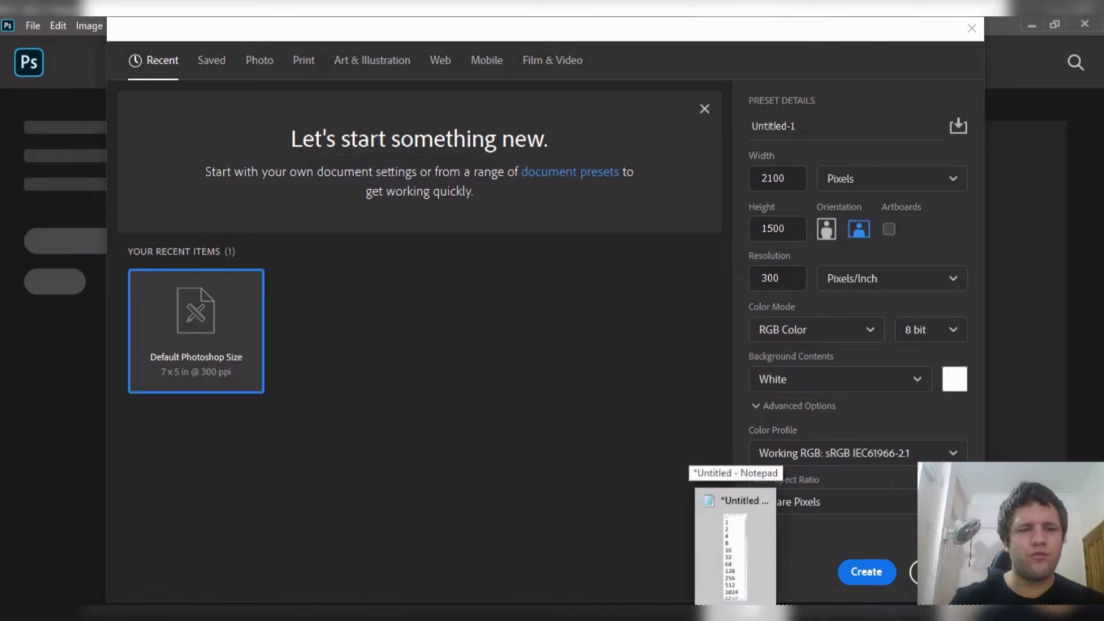
left_click(741, 546)
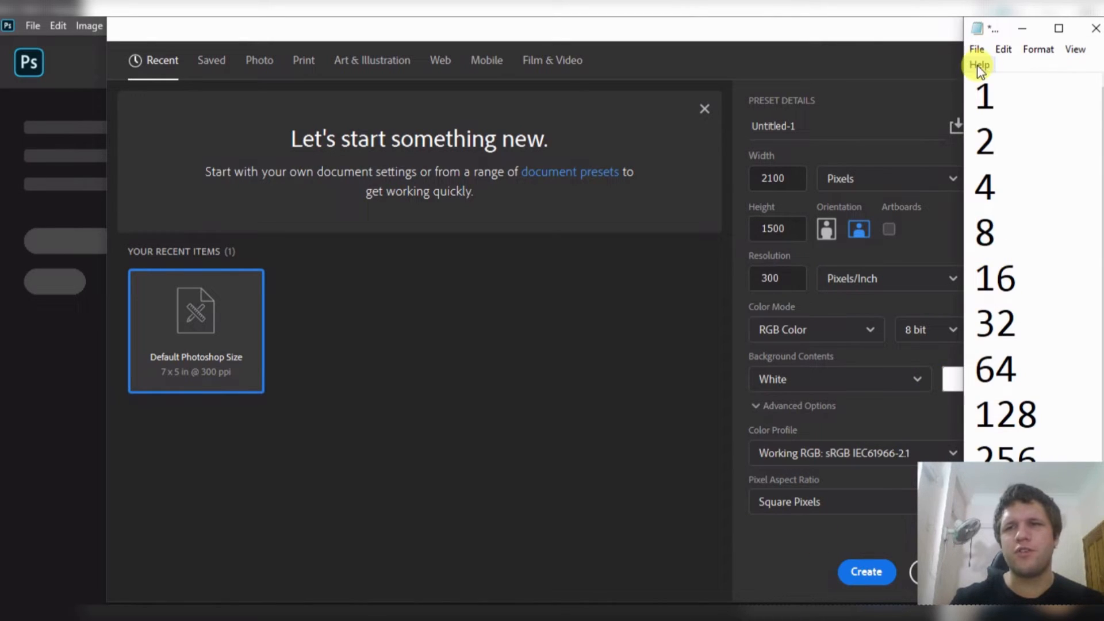
left_click_drag(996, 93, 971, 96)
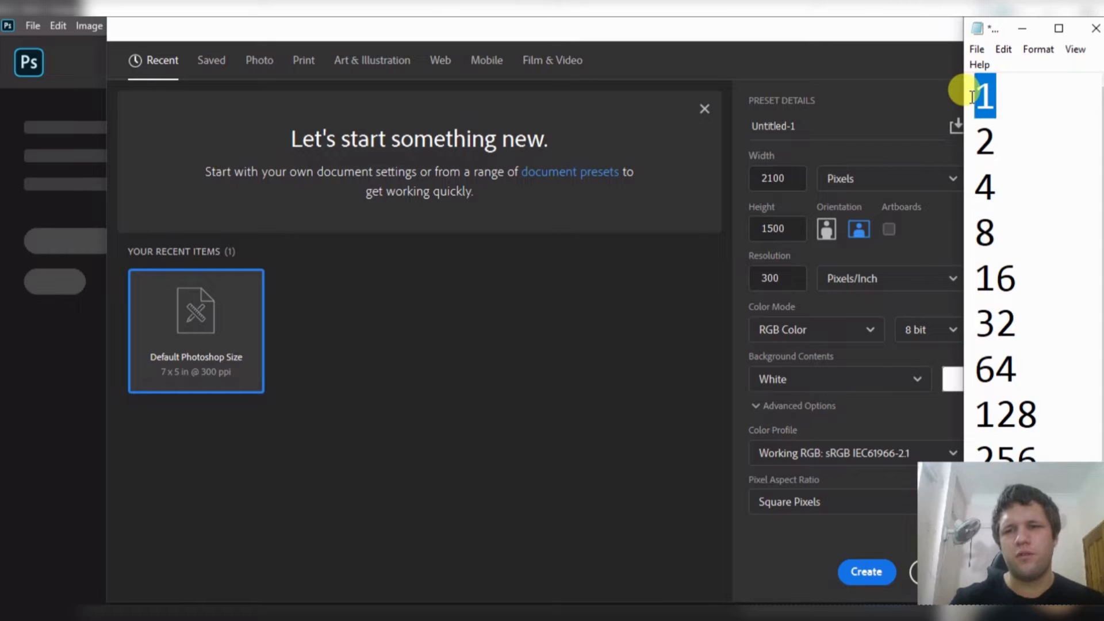
left_click(979, 141)
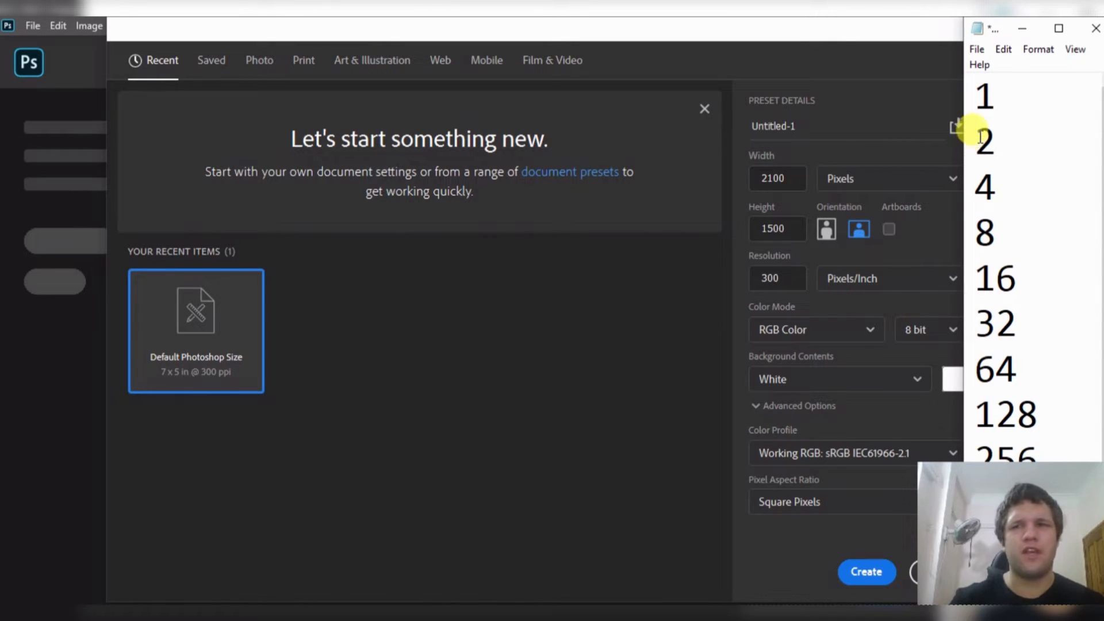
left_click_drag(979, 137, 1004, 134)
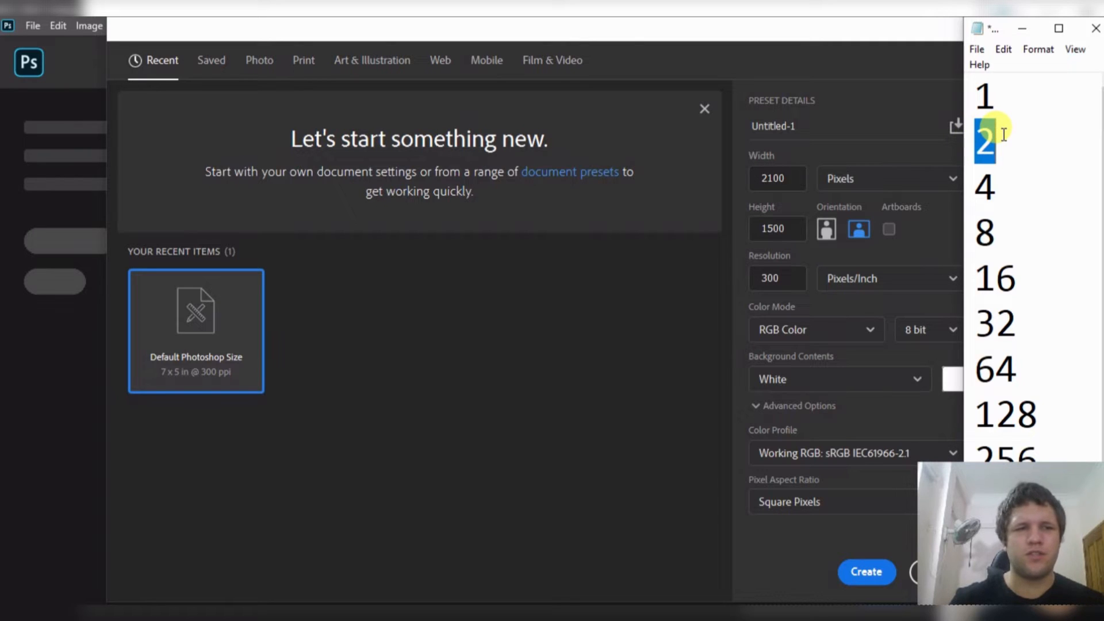
left_click_drag(1003, 185, 978, 184)
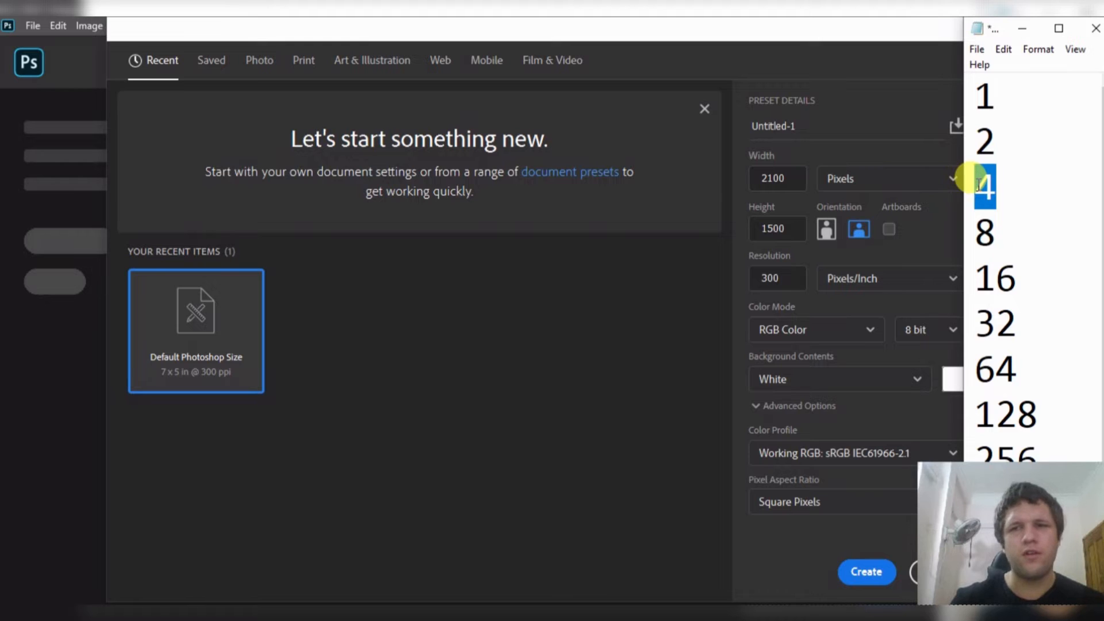
left_click_drag(1005, 229, 979, 231)
left_click_drag(976, 280, 1018, 324)
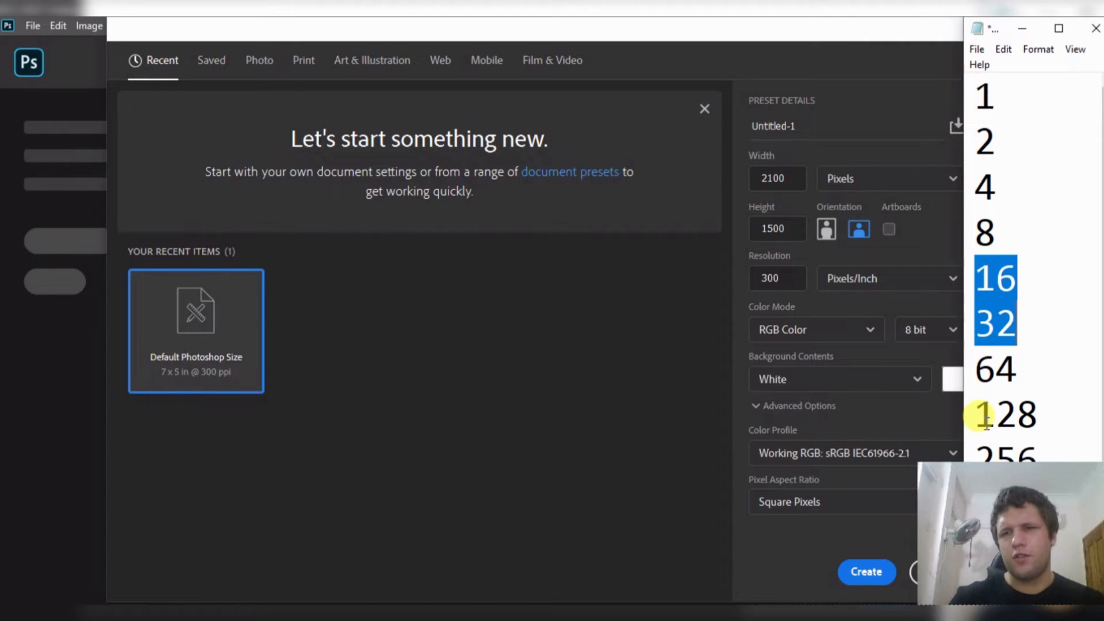
double_click(998, 451)
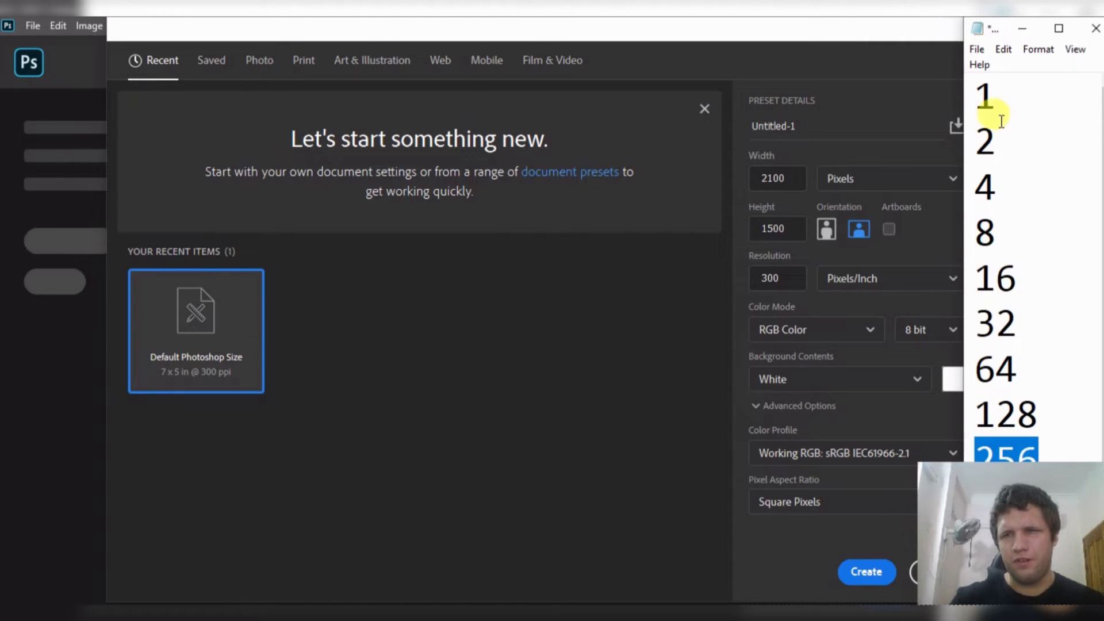
- Bring the Notepad list fully into view to examine the sizes 256, 32, 512 and 2048, and close it without saving
left_click_drag(998, 34, 778, 35)
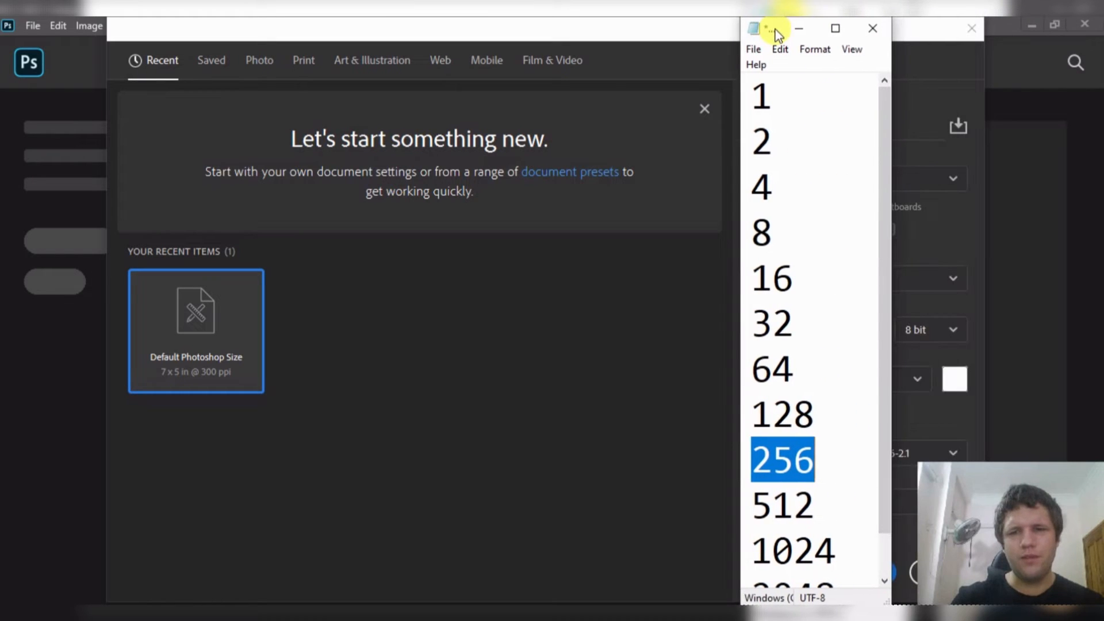
left_click(810, 464)
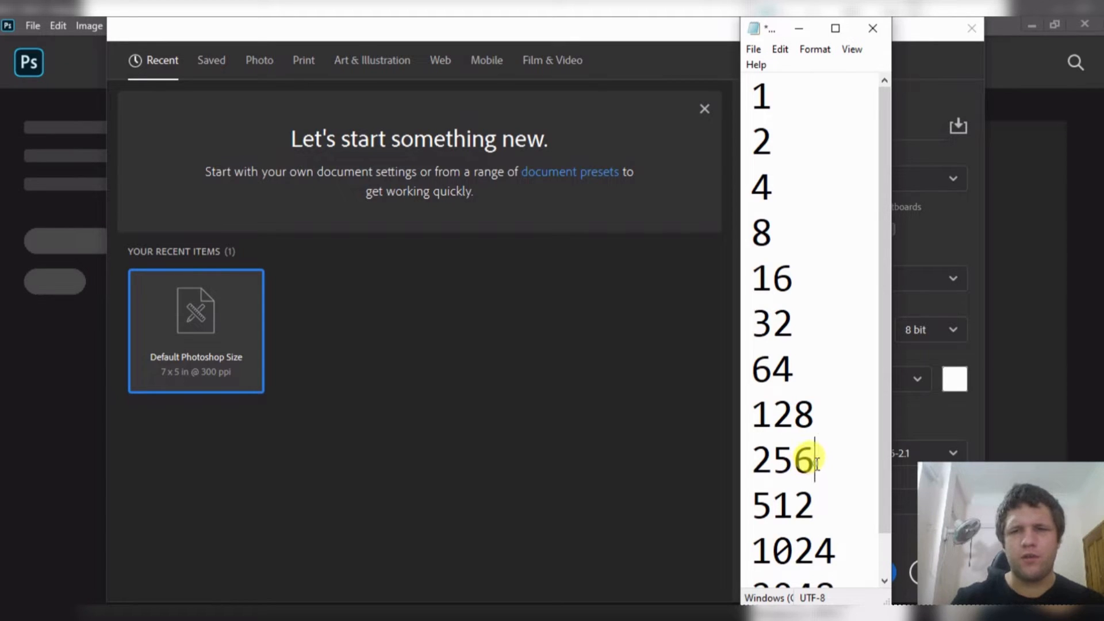
left_click_drag(816, 464, 743, 464)
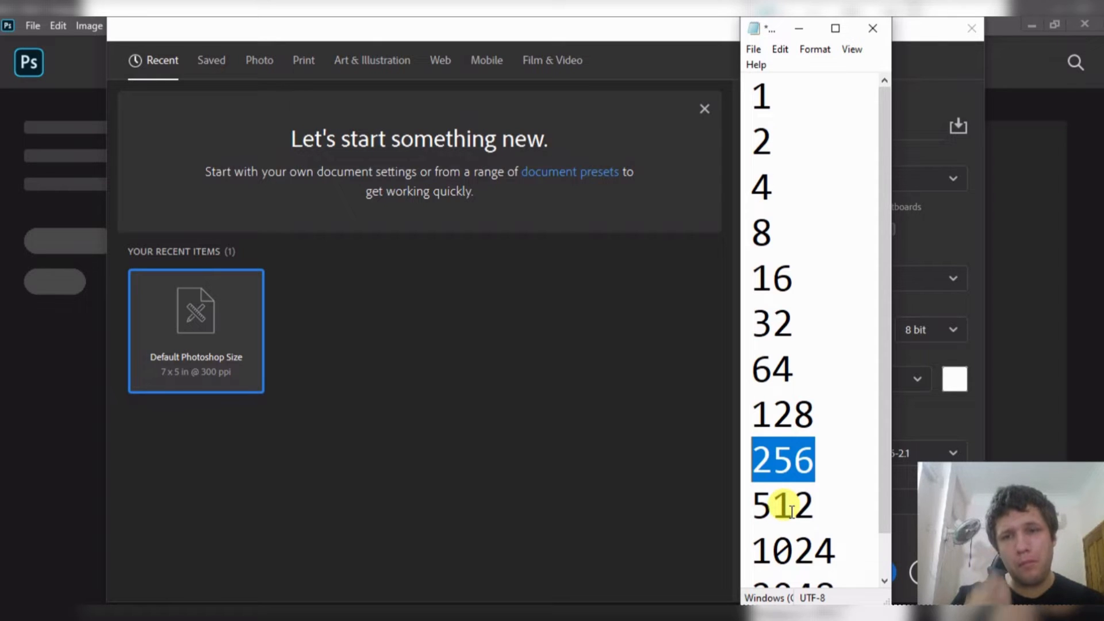
double_click(784, 330)
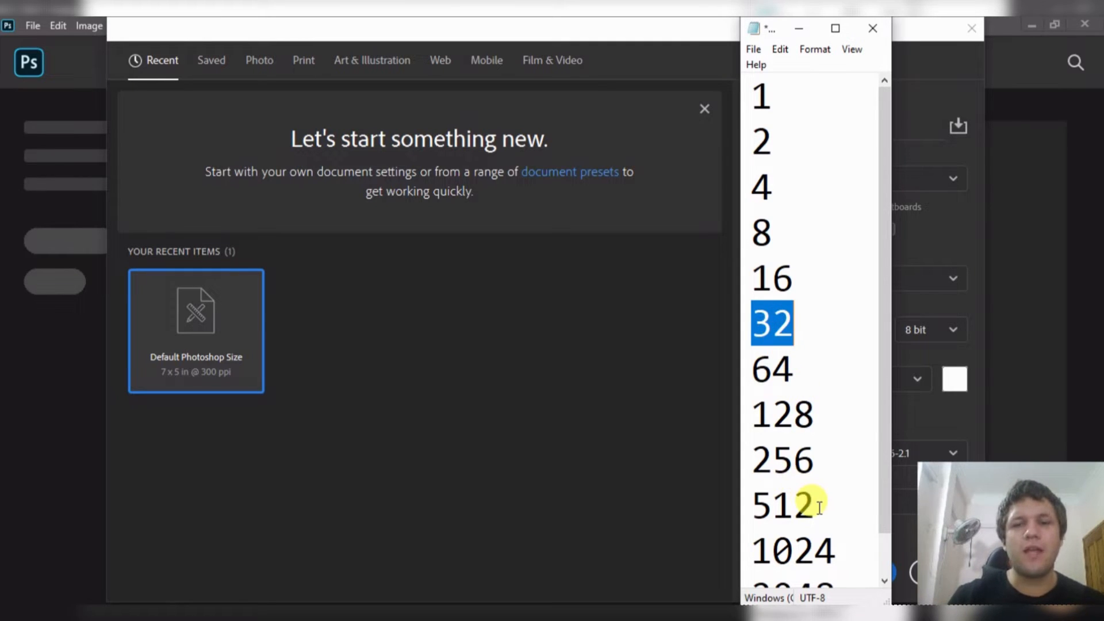
left_click_drag(817, 506, 752, 502)
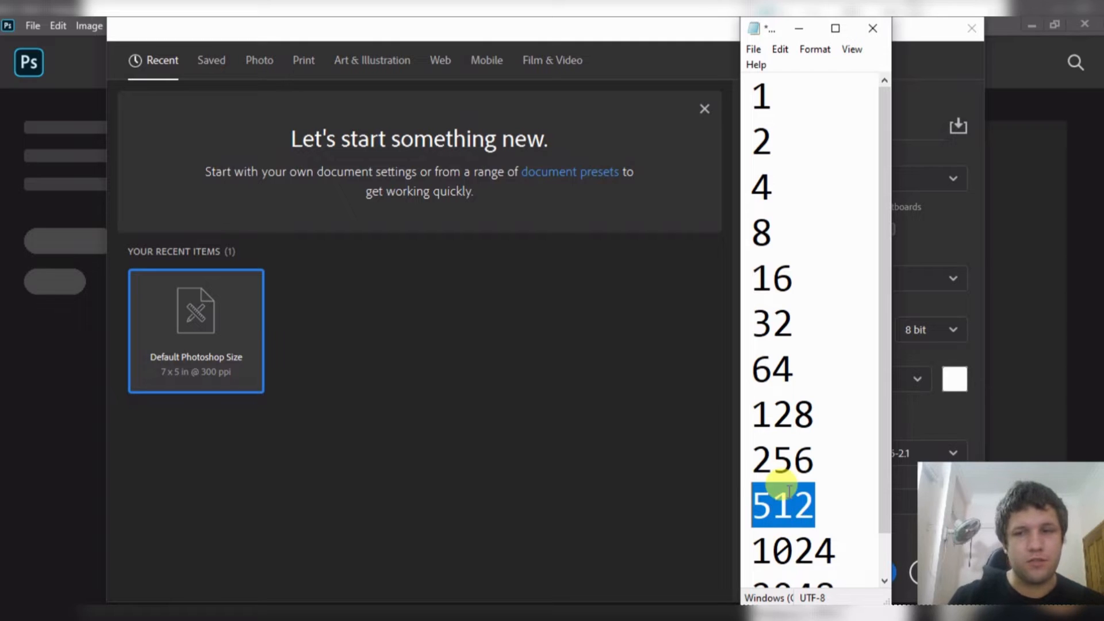
double_click(773, 457)
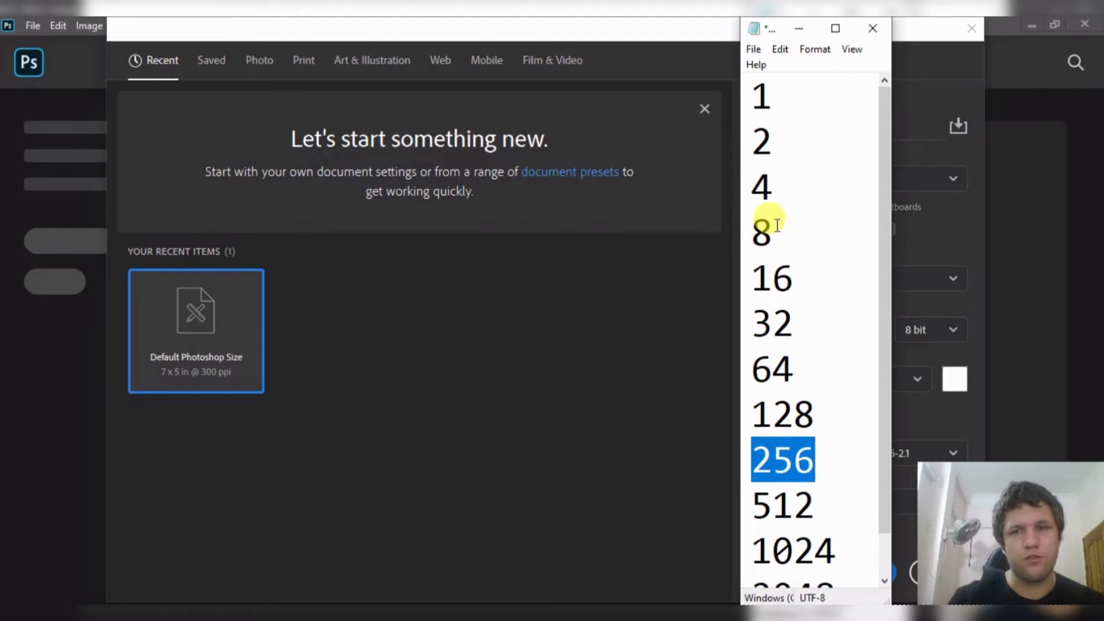
double_click(777, 327)
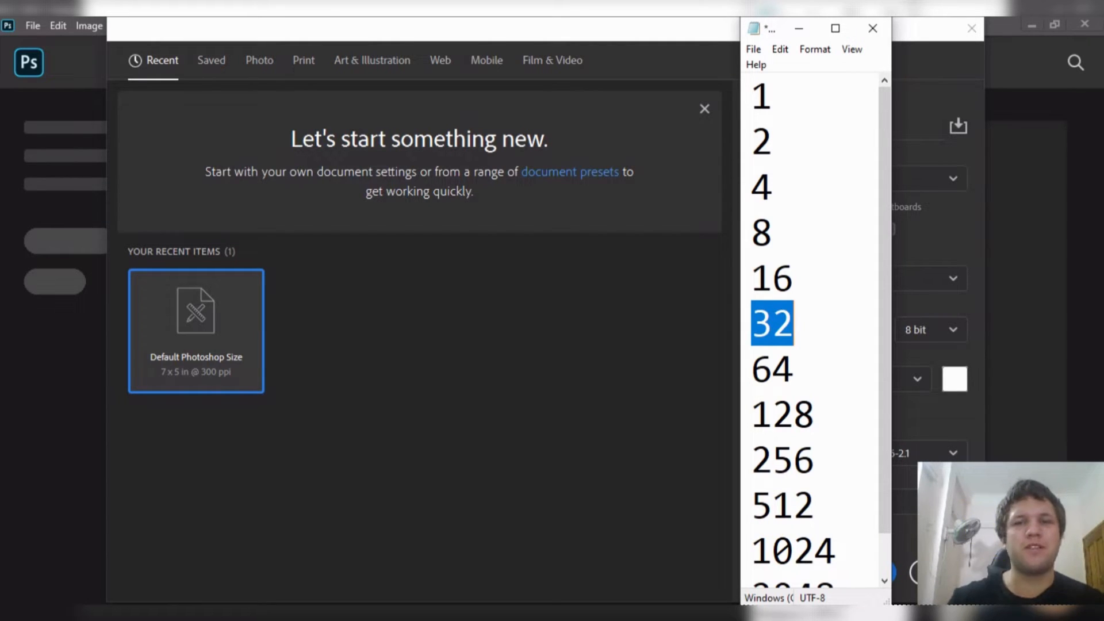
double_click(802, 503)
scroll(834, 492, "down", 1)
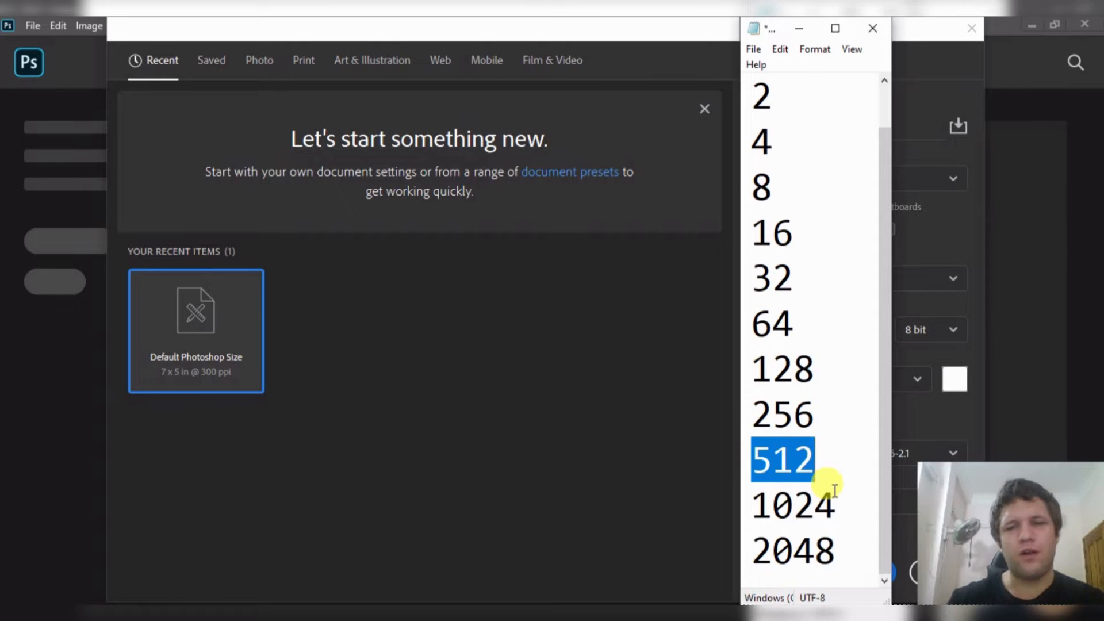
double_click(779, 549)
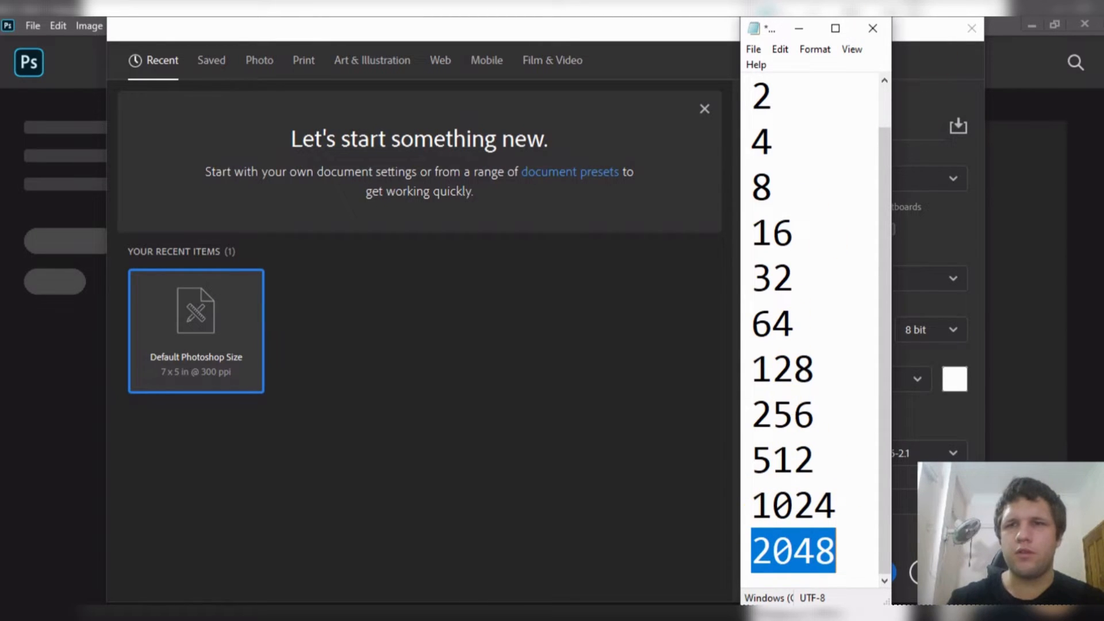
left_click(872, 28)
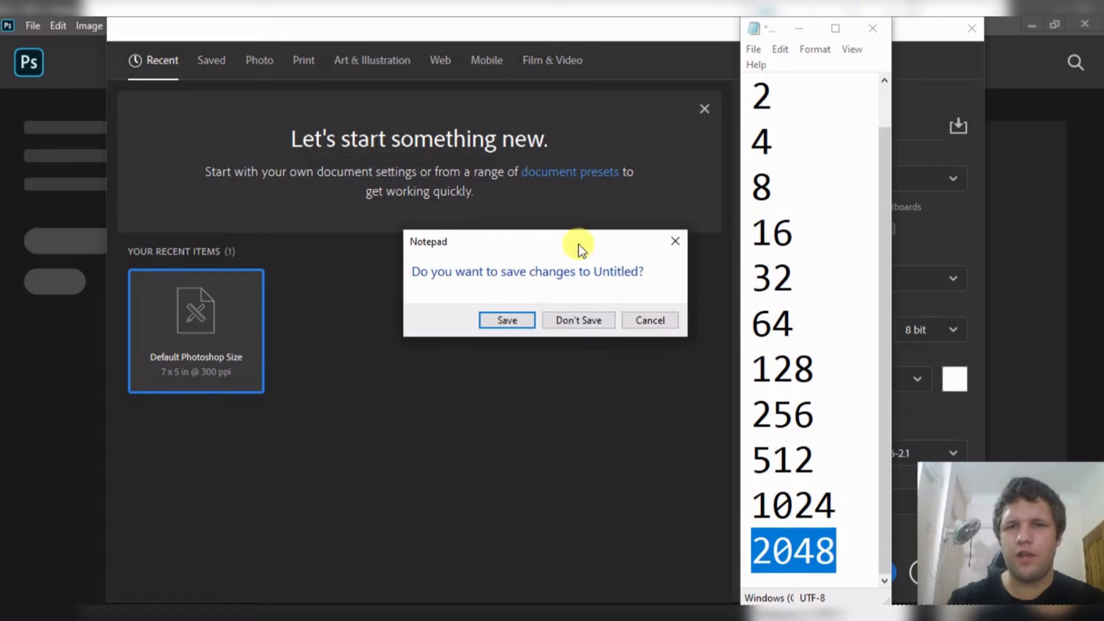
left_click(582, 320)
- Set the new document's width and height to 512 pixels each
double_click(776, 178)
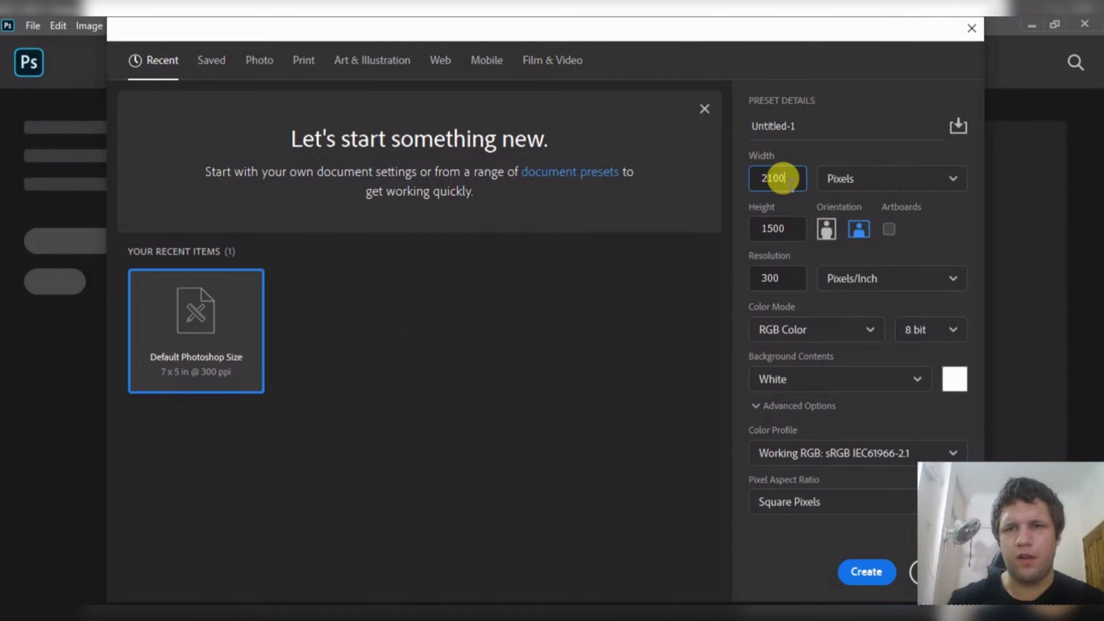
type("512")
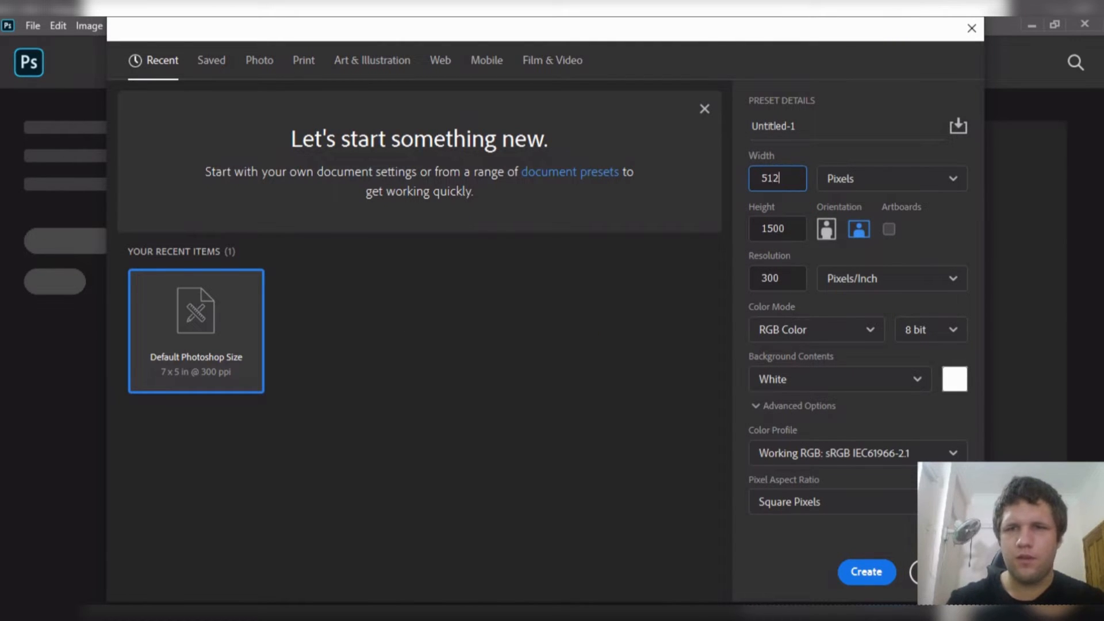
key("Tab")
key("Tab")
type("5")
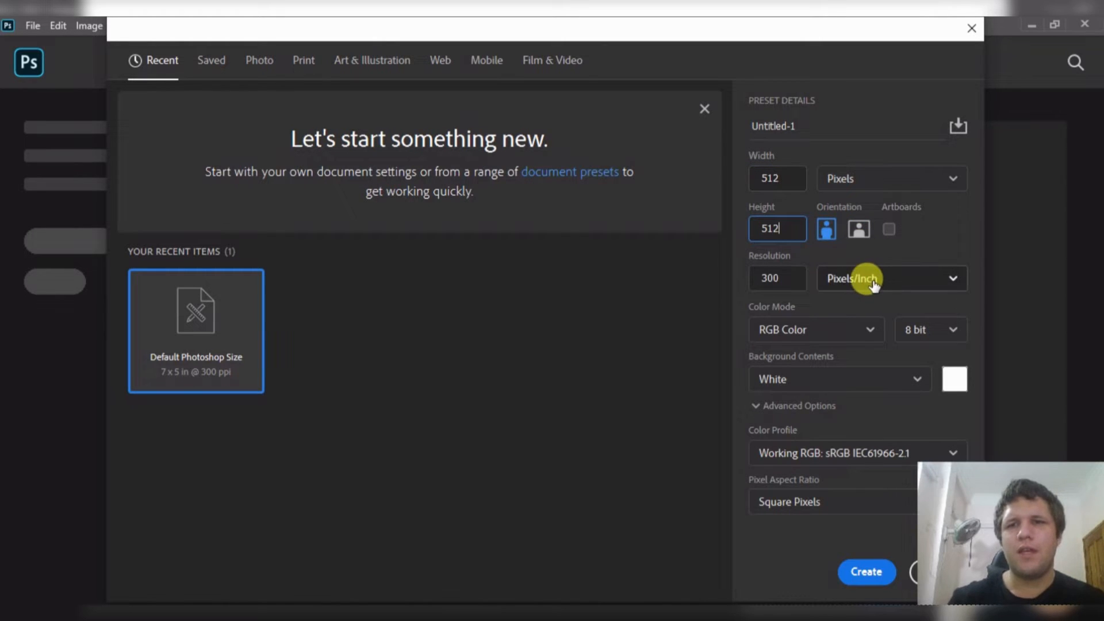
- Try transparent background contents for the new document and set them back to White
left_click(786, 274)
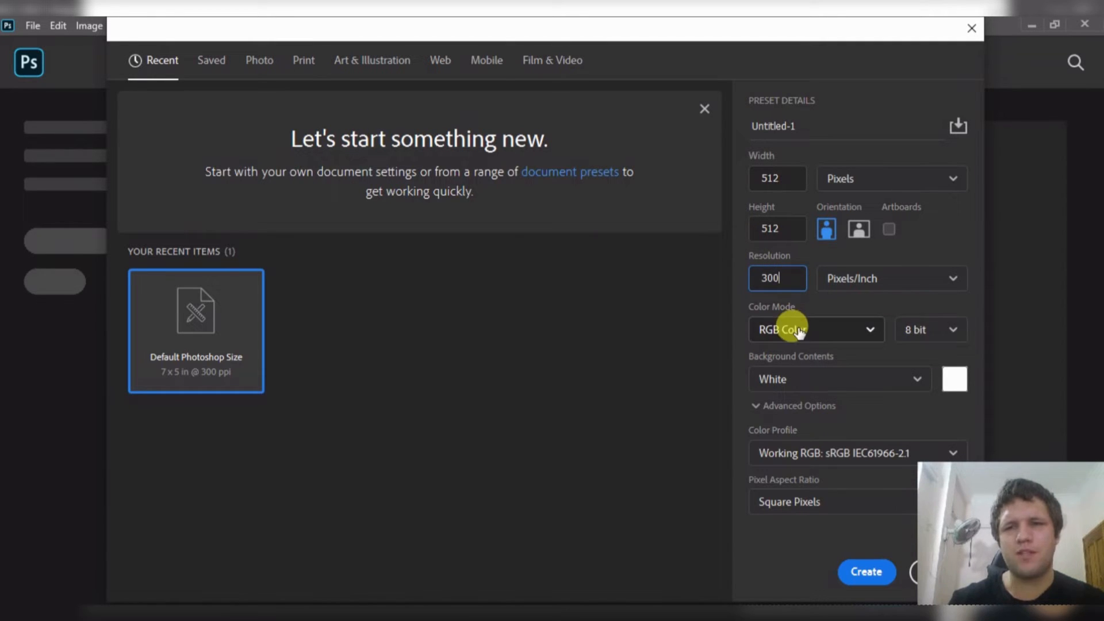
left_click(781, 383)
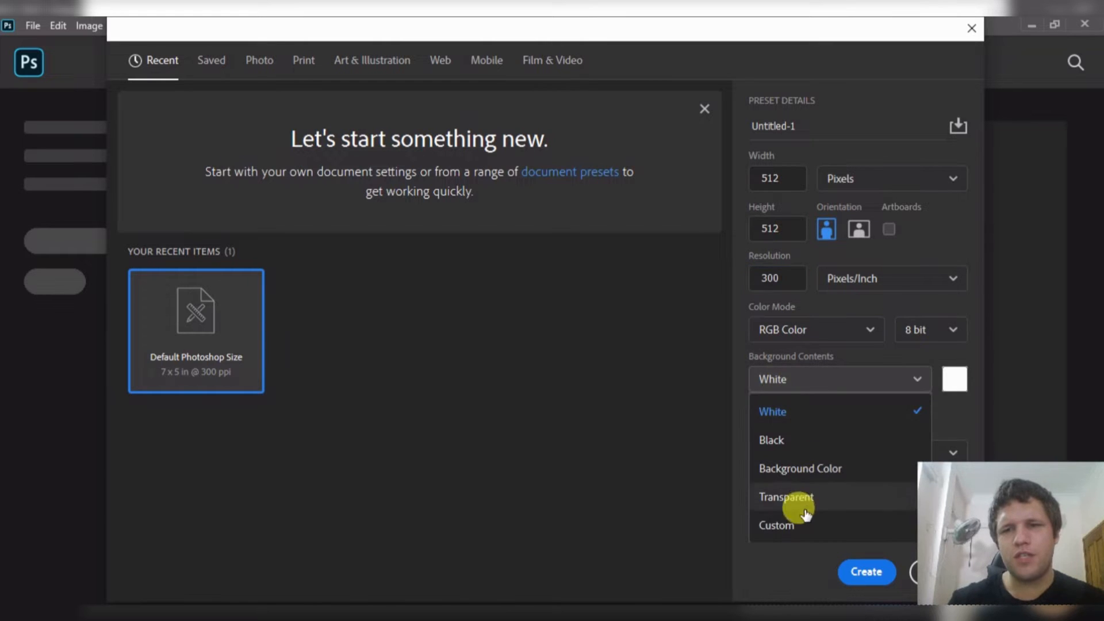
left_click(792, 498)
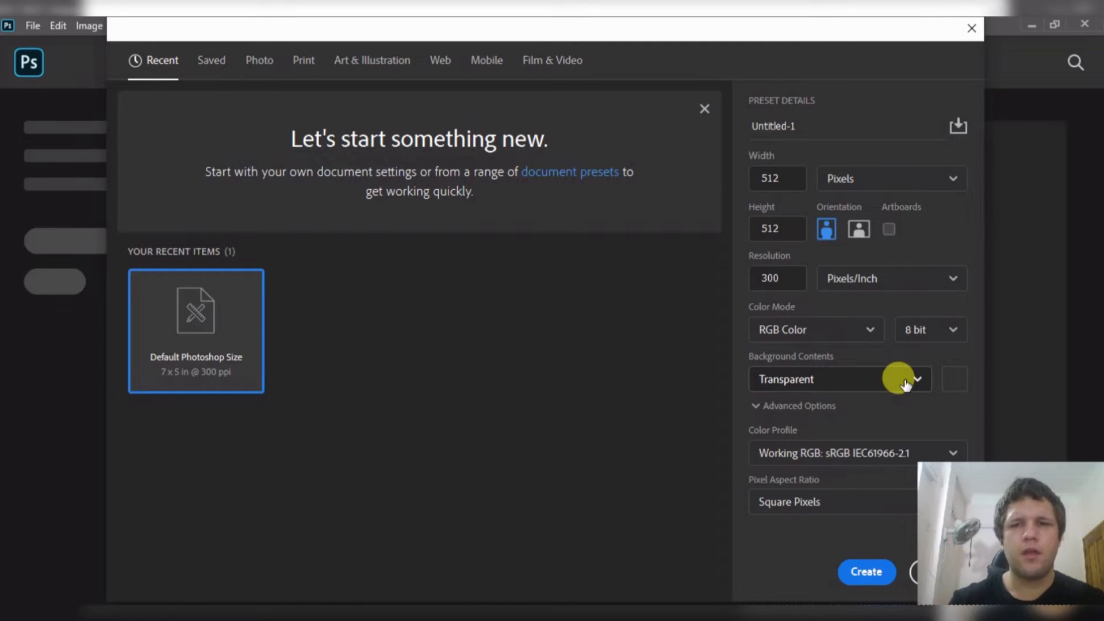
left_click(883, 381)
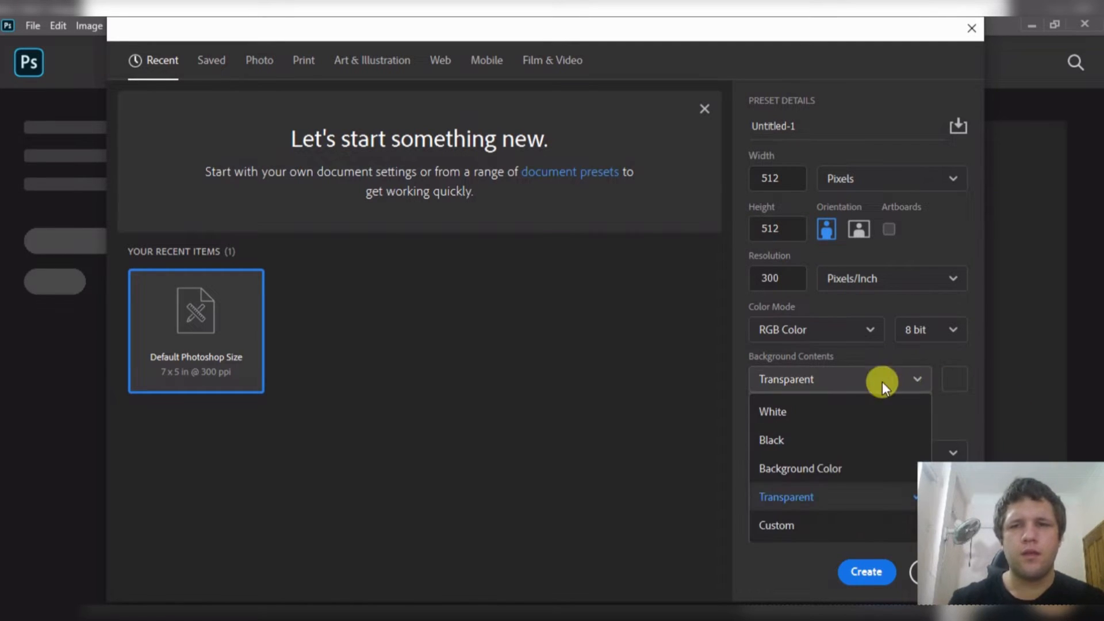
left_click(780, 407)
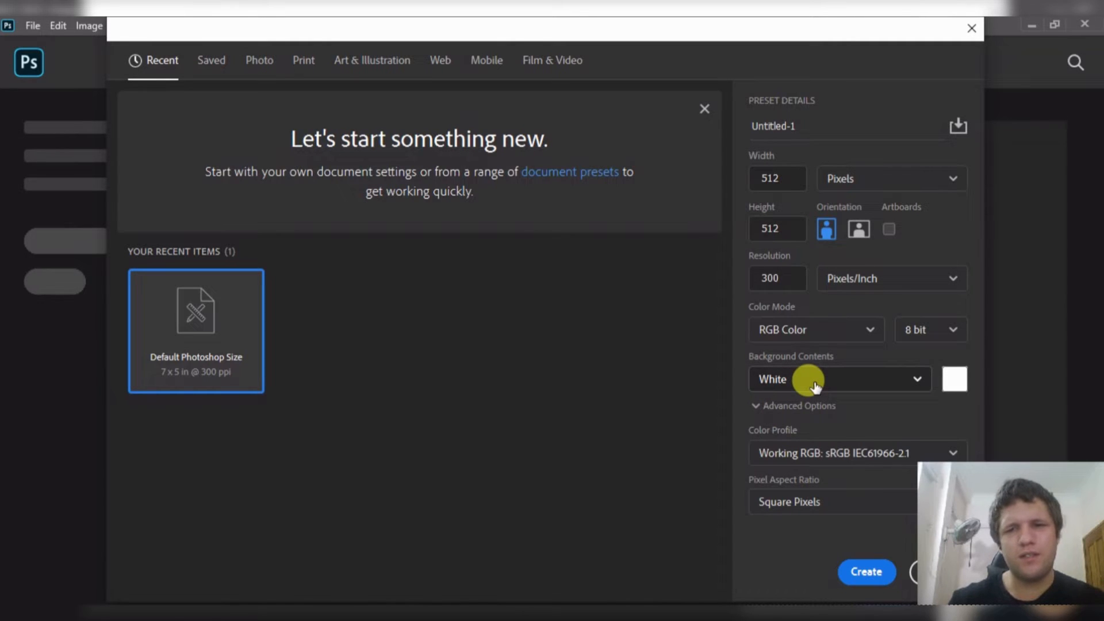
- Review the background content options and create the 512 × 512 pixel document with a white background
left_click(815, 384)
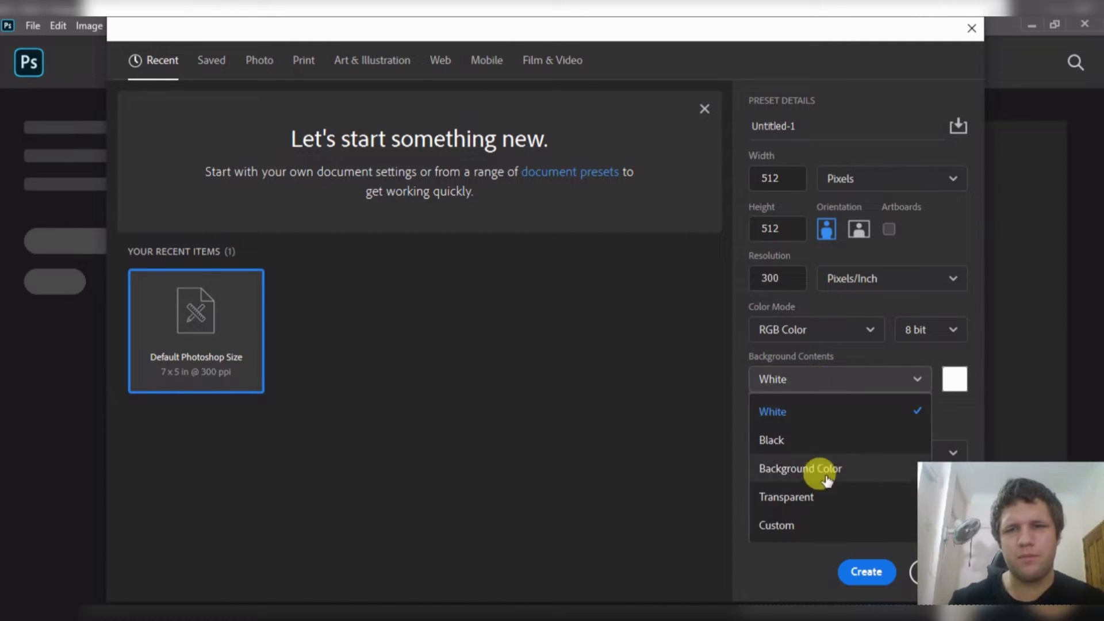
left_click(962, 405)
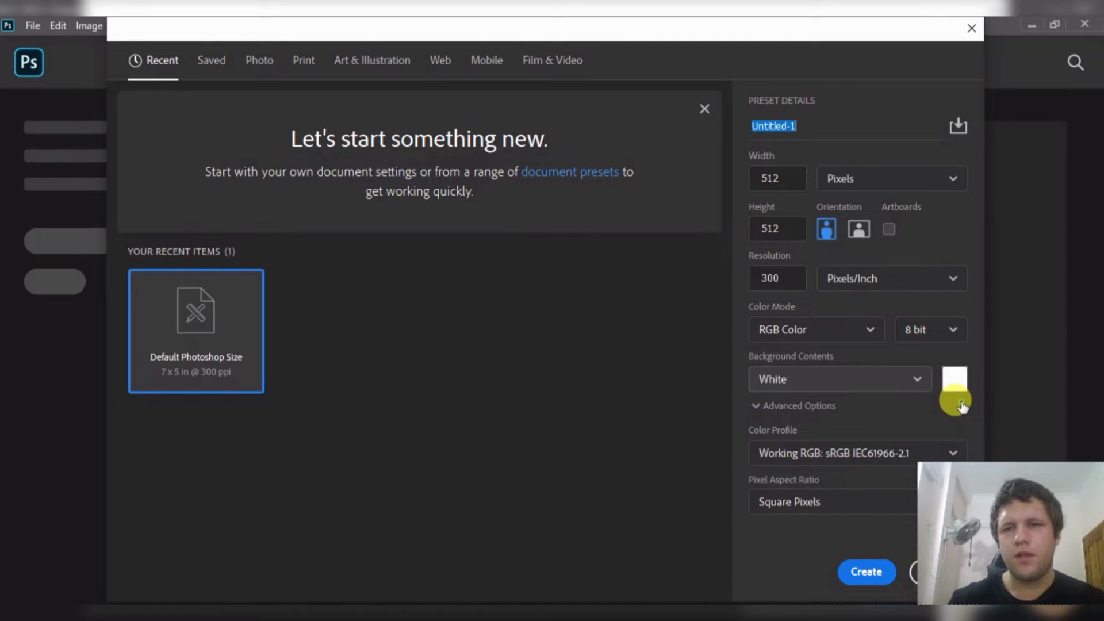
left_click(959, 404)
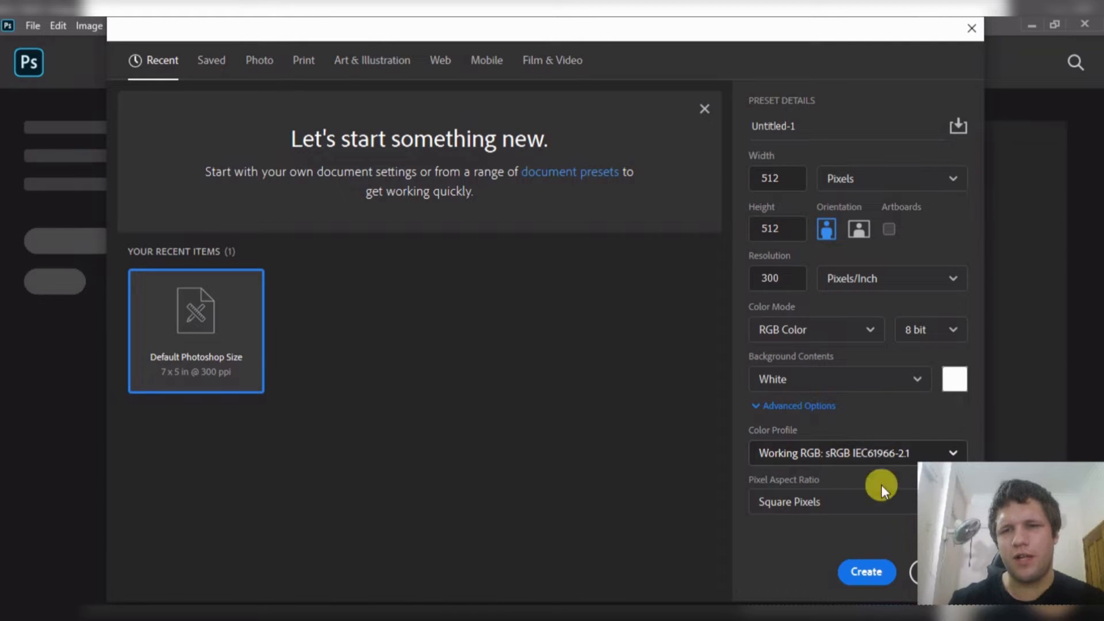
left_click(861, 575)
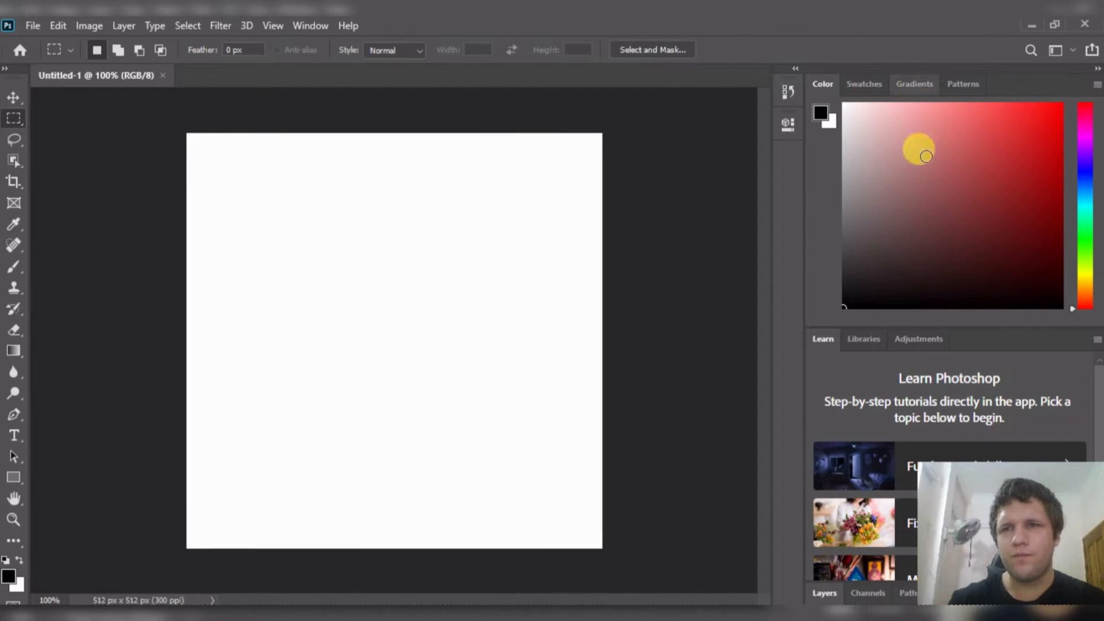
- Close the Learn and Libraries panels and expand the Layers panel
right_click(833, 337)
left_click(868, 348)
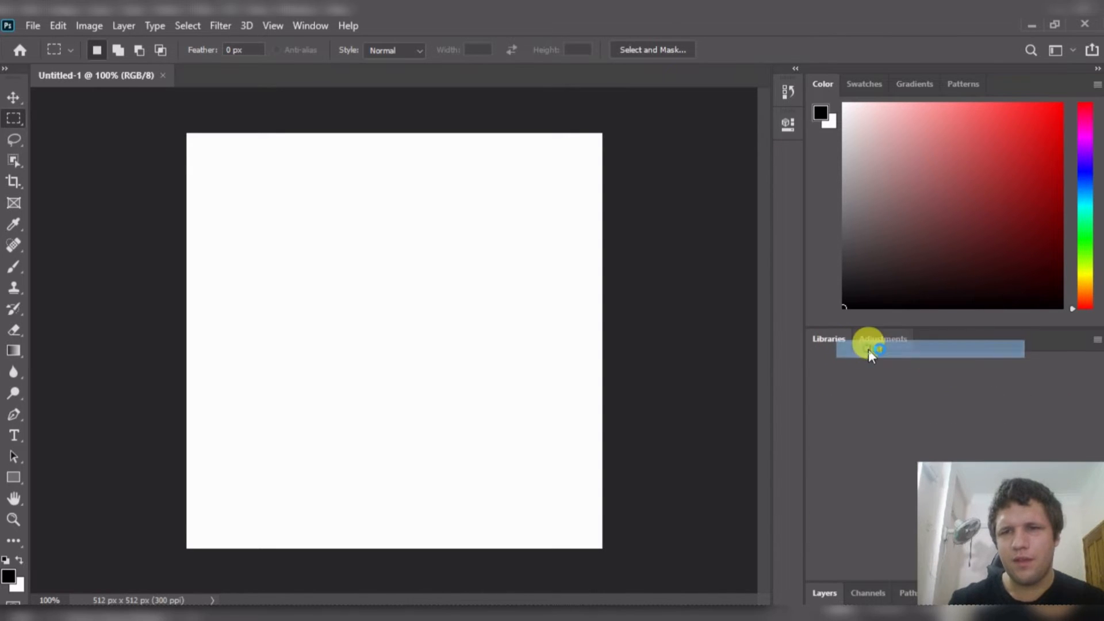
right_click(832, 340)
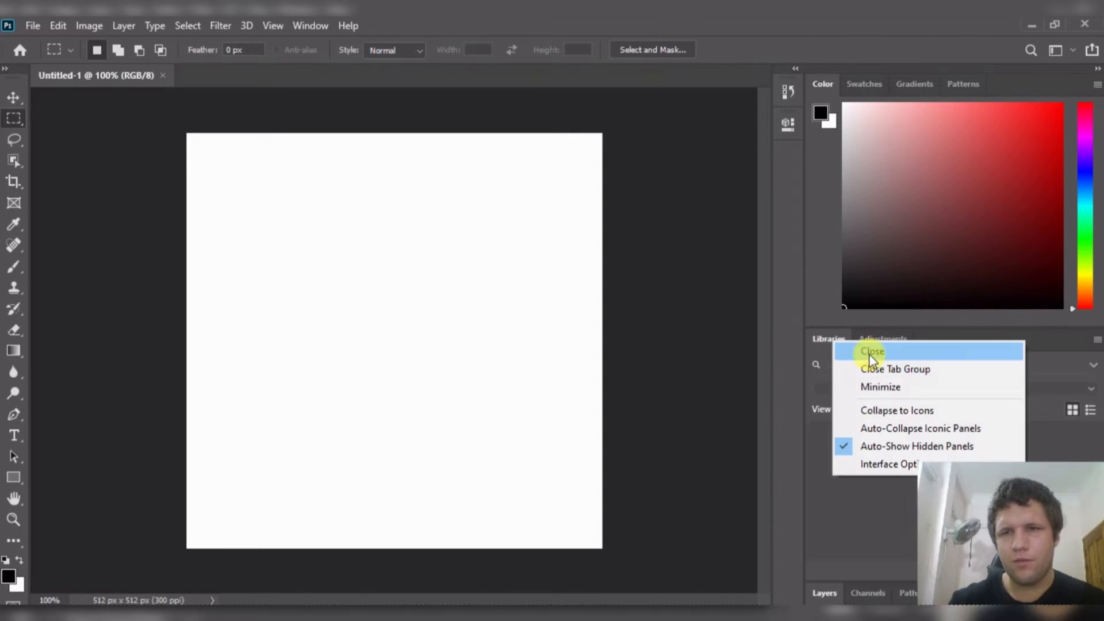
left_click(869, 352)
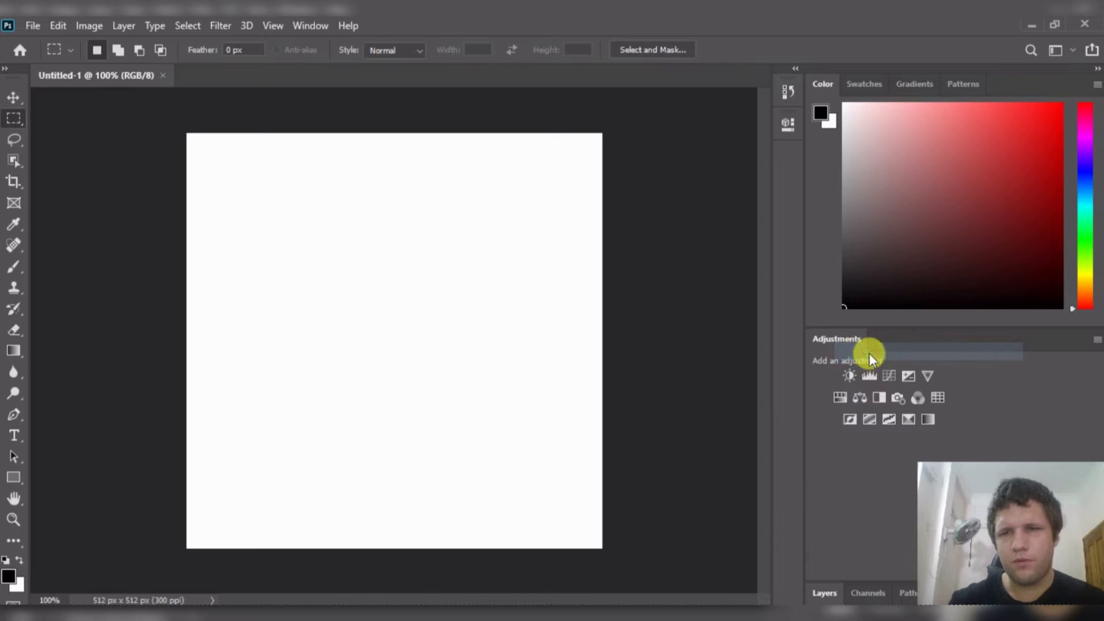
left_click(822, 594)
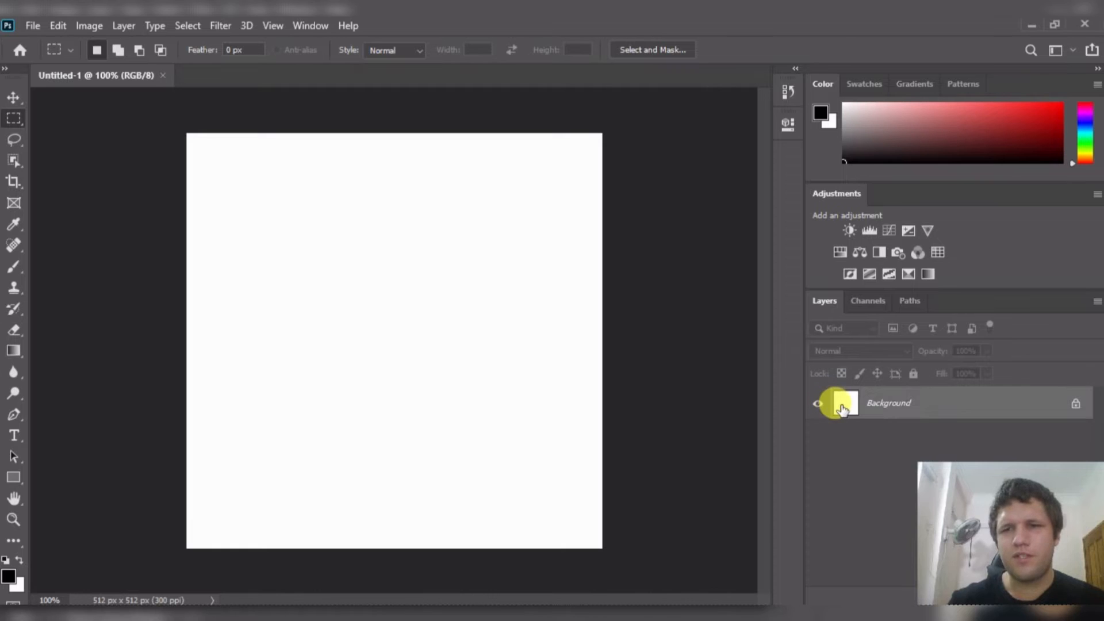
- Unlock the Background layer, erase its white fill across the whole canvas and clear the selection
left_click(1075, 407)
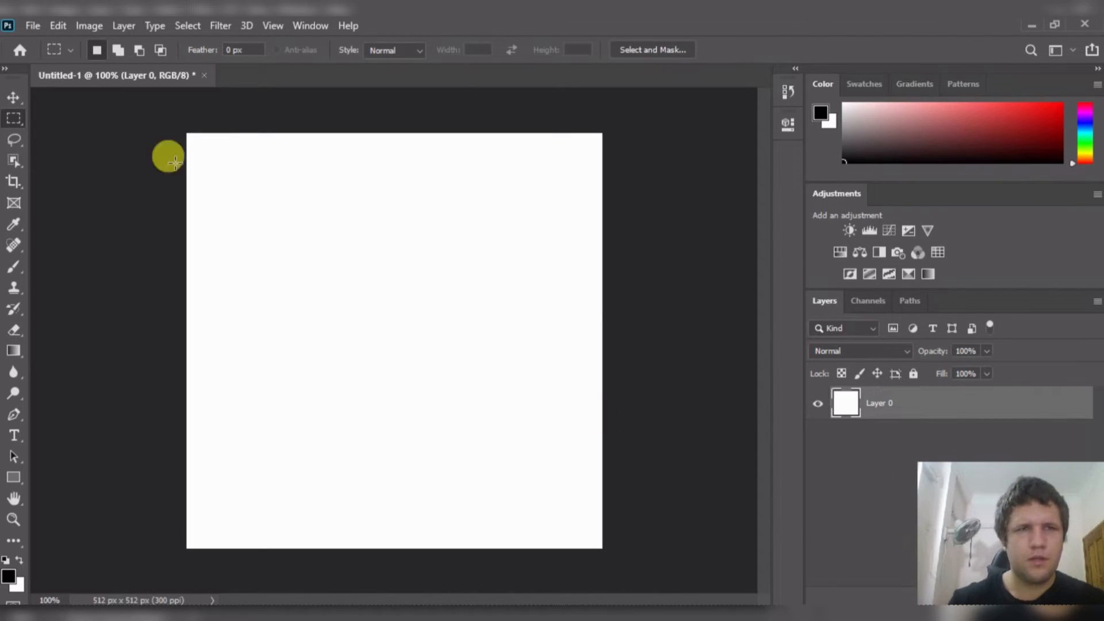
left_click_drag(166, 119, 646, 599)
key("Delete")
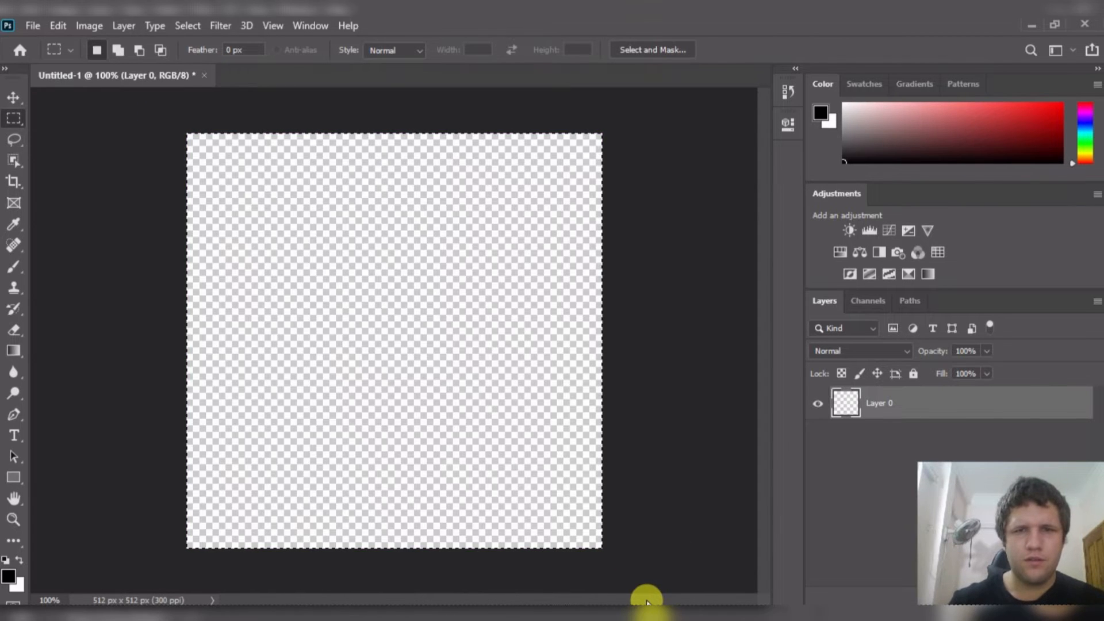
left_click(625, 394)
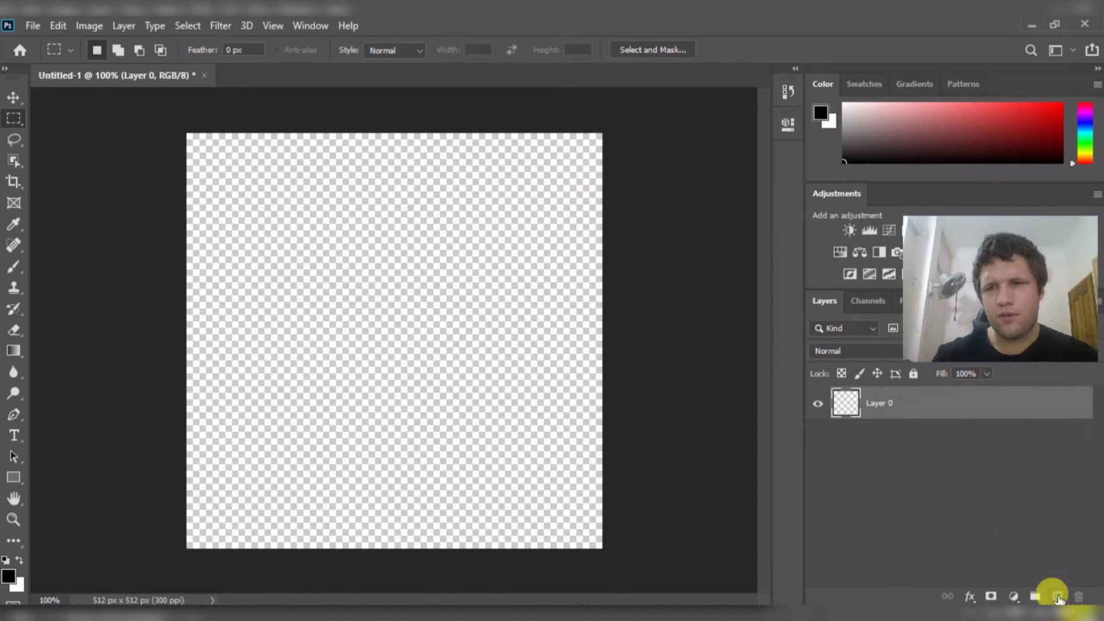
- Add a new empty layer, delete Layer 0 and marquee a small rectangle in the canvas's upper-left area
left_click(1058, 598)
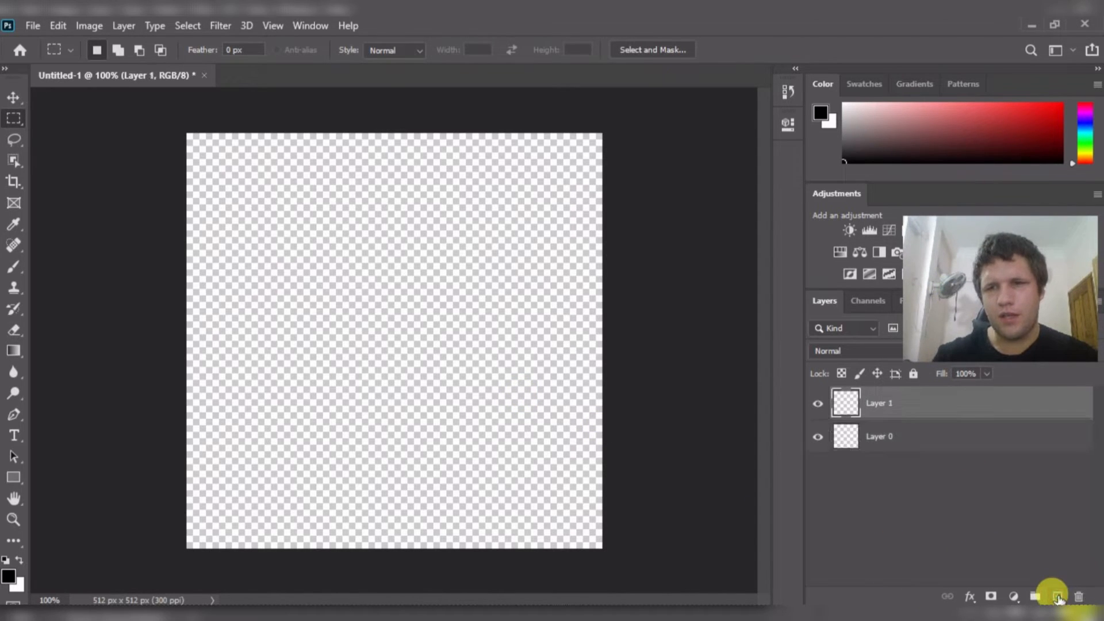
left_click(911, 437)
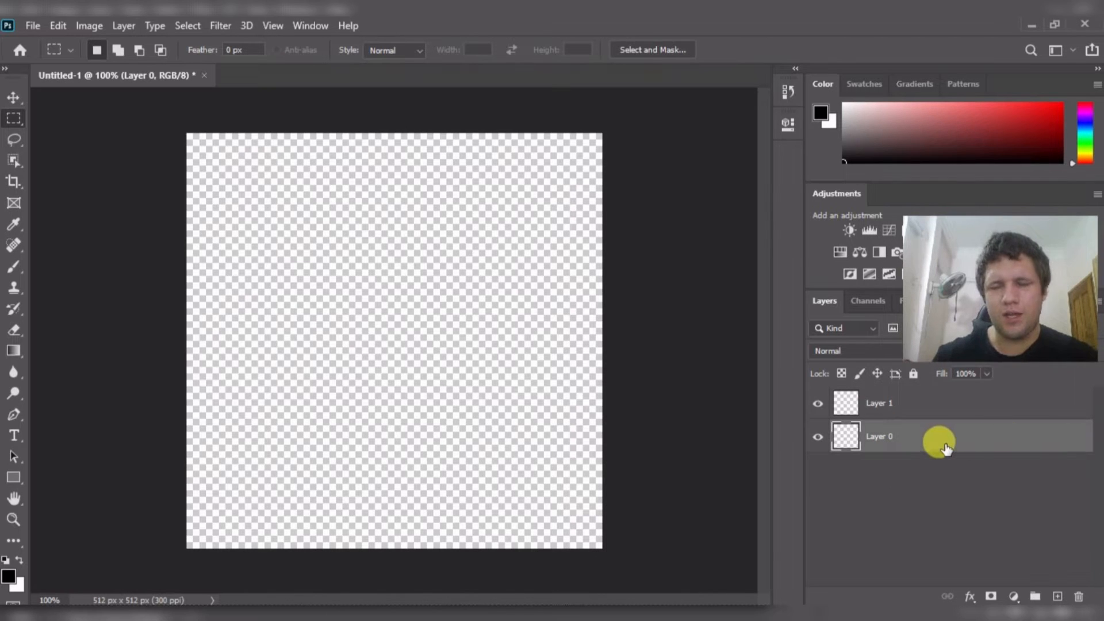
key("Delete")
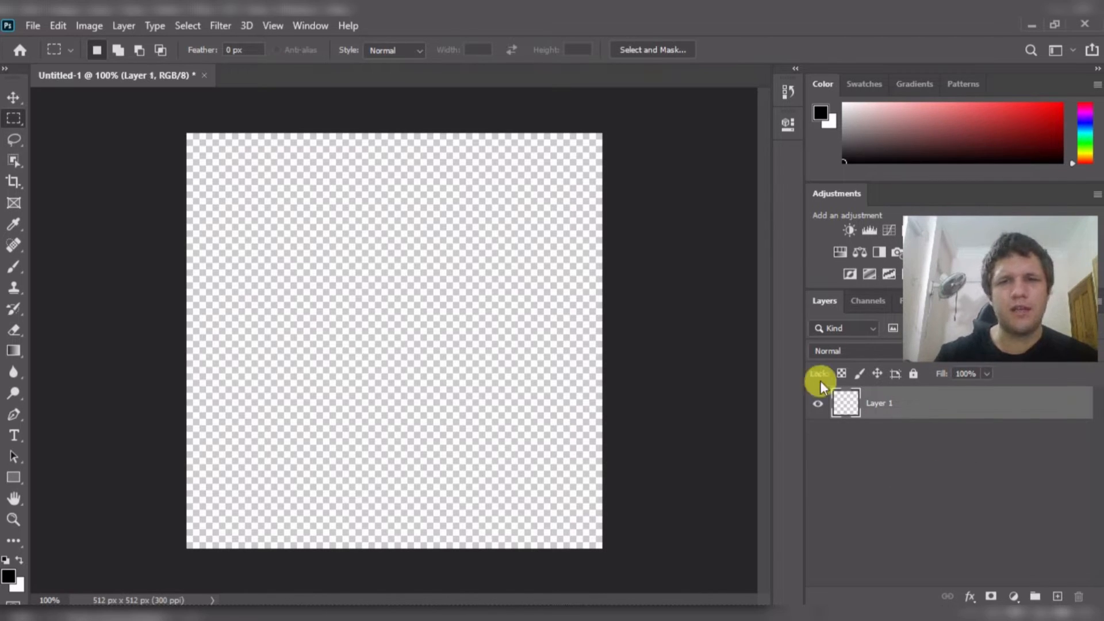
left_click_drag(283, 225, 402, 321)
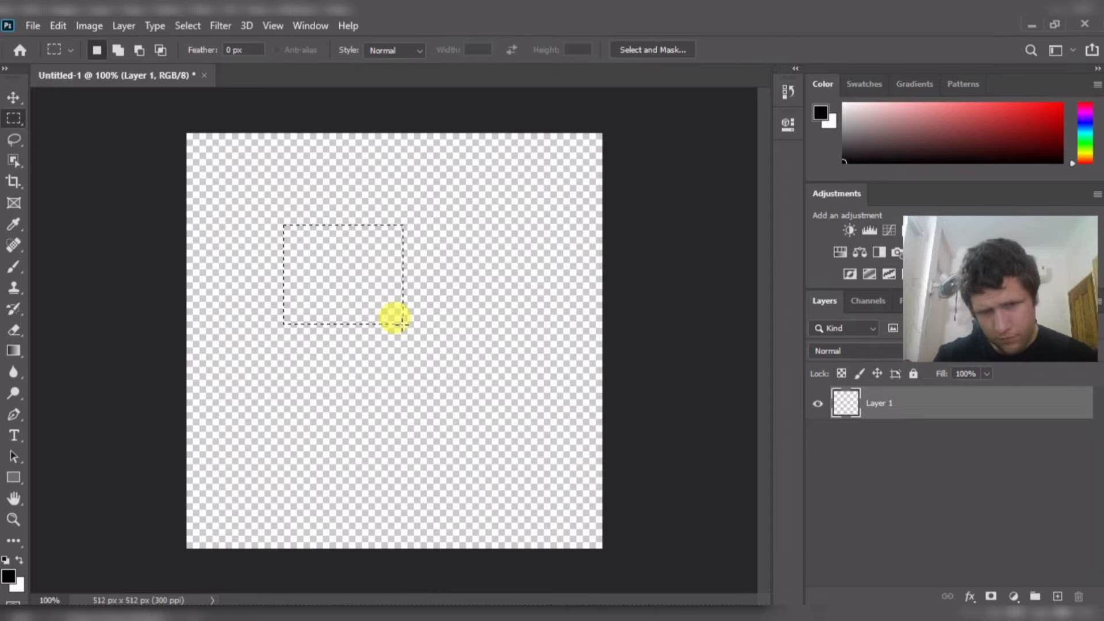
- Create another 512 × 512 pixel document with a transparent background and close Untitled-1 without saving
left_click(33, 26)
mouse_move(51, 37)
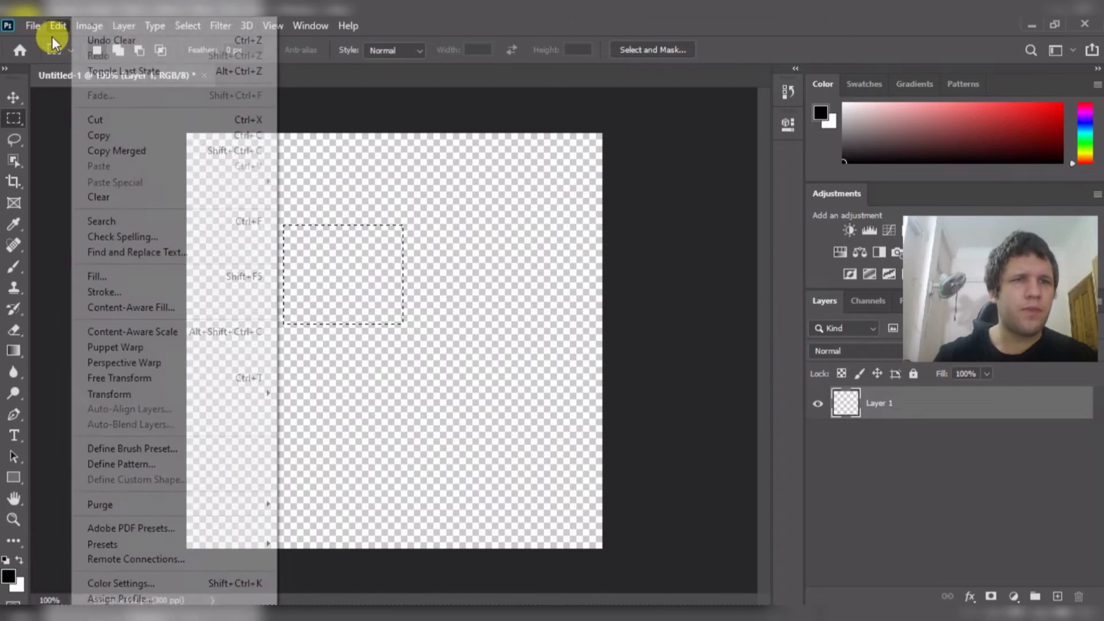
left_click(43, 39)
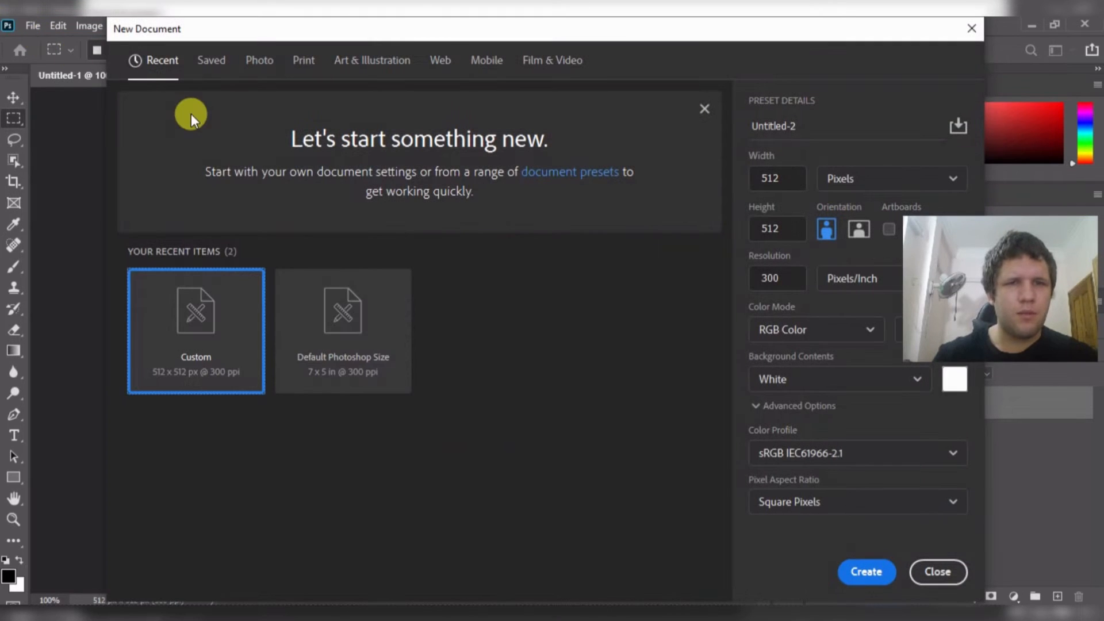
left_click(839, 382)
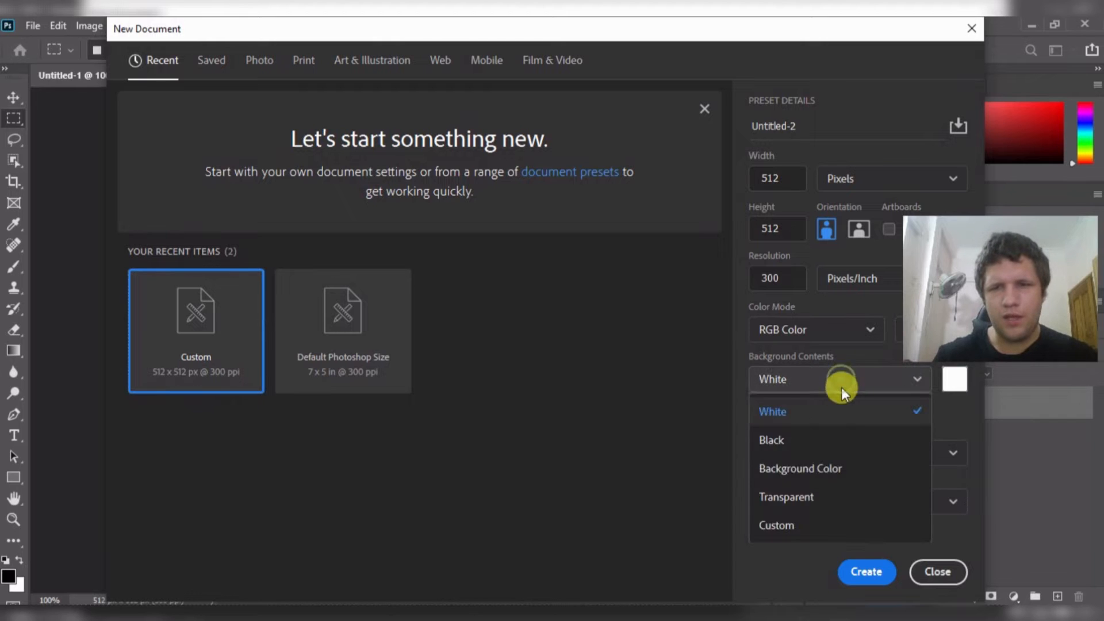
left_click(813, 496)
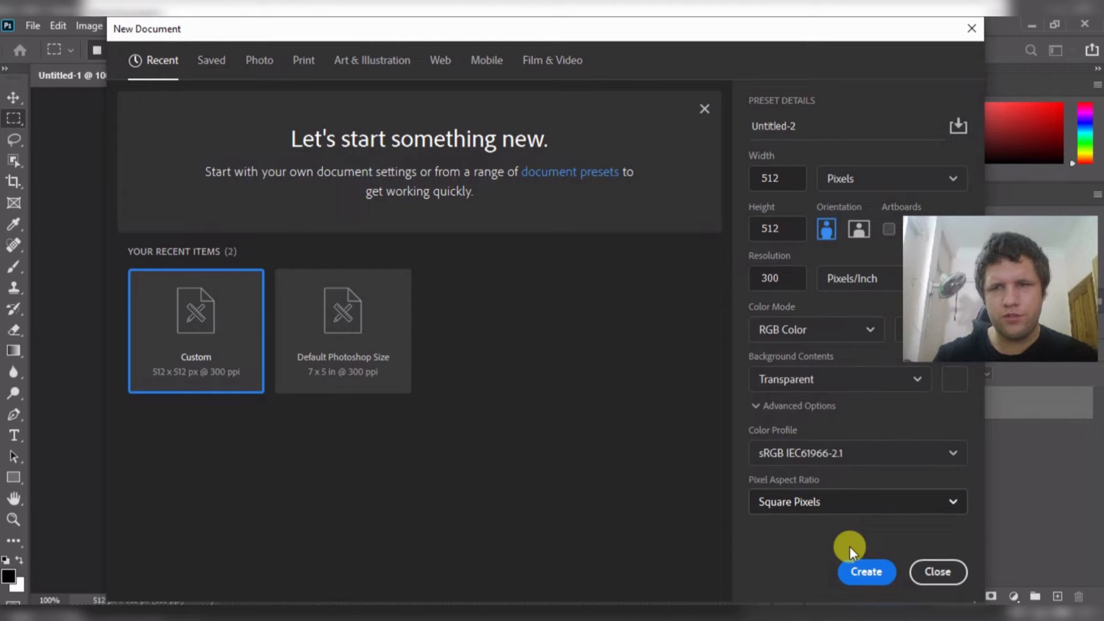
left_click(867, 573)
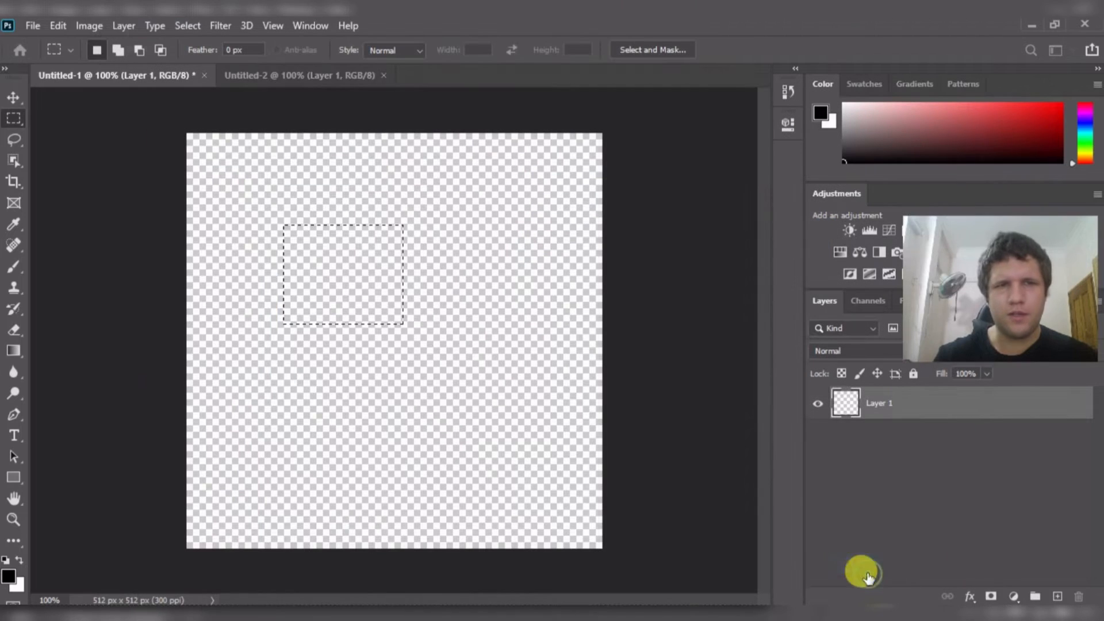
left_click(203, 75)
left_click(539, 252)
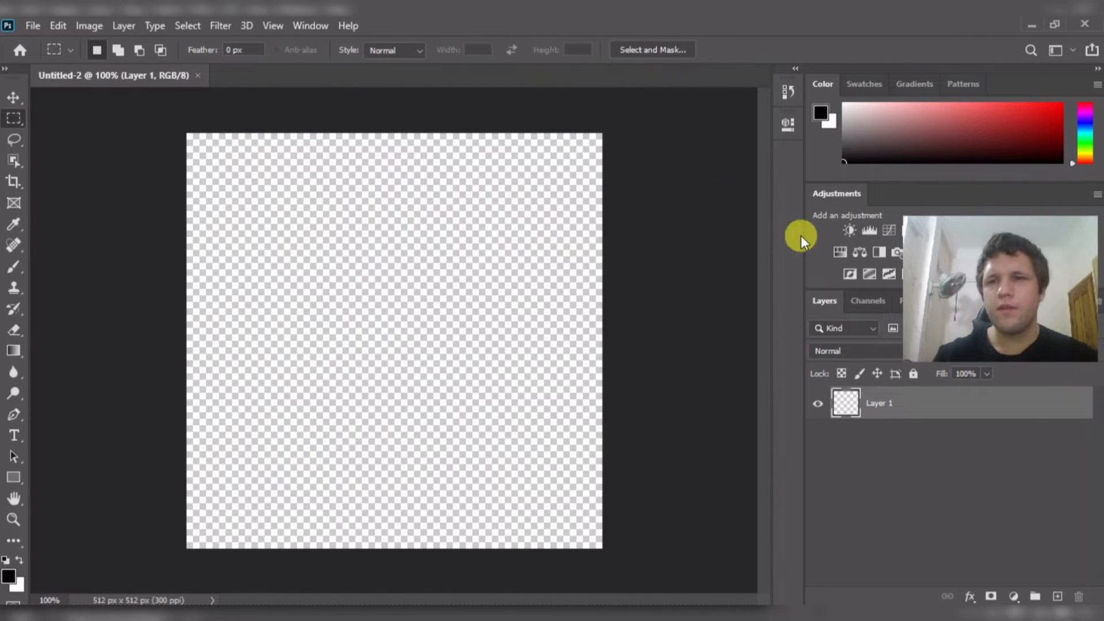
left_click_drag(988, 253, 775, 499)
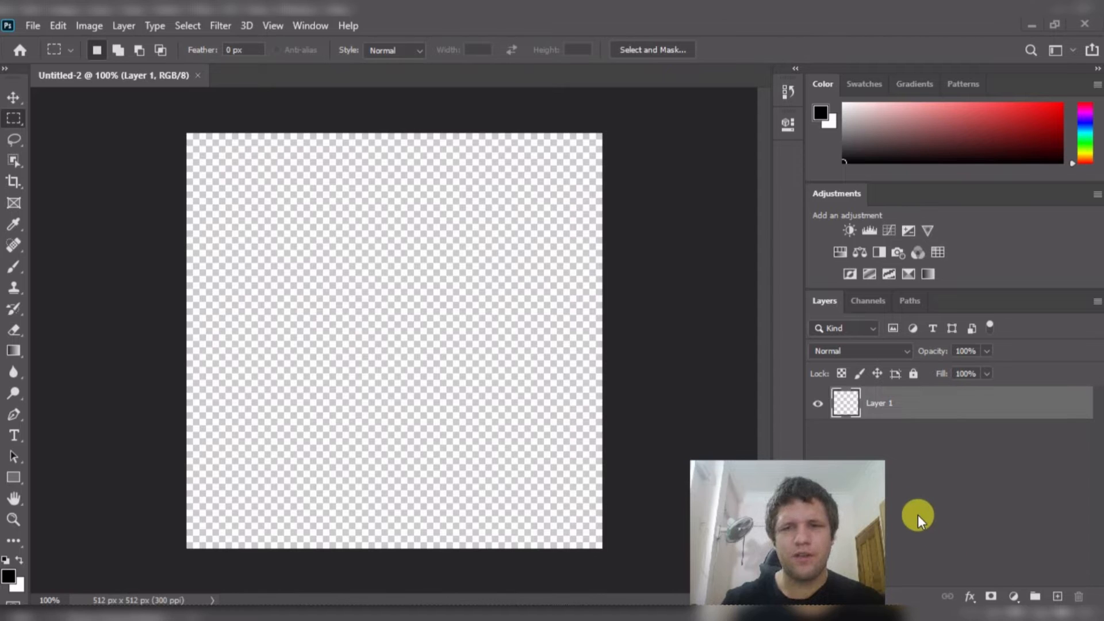
left_click_drag(799, 515, 713, 509)
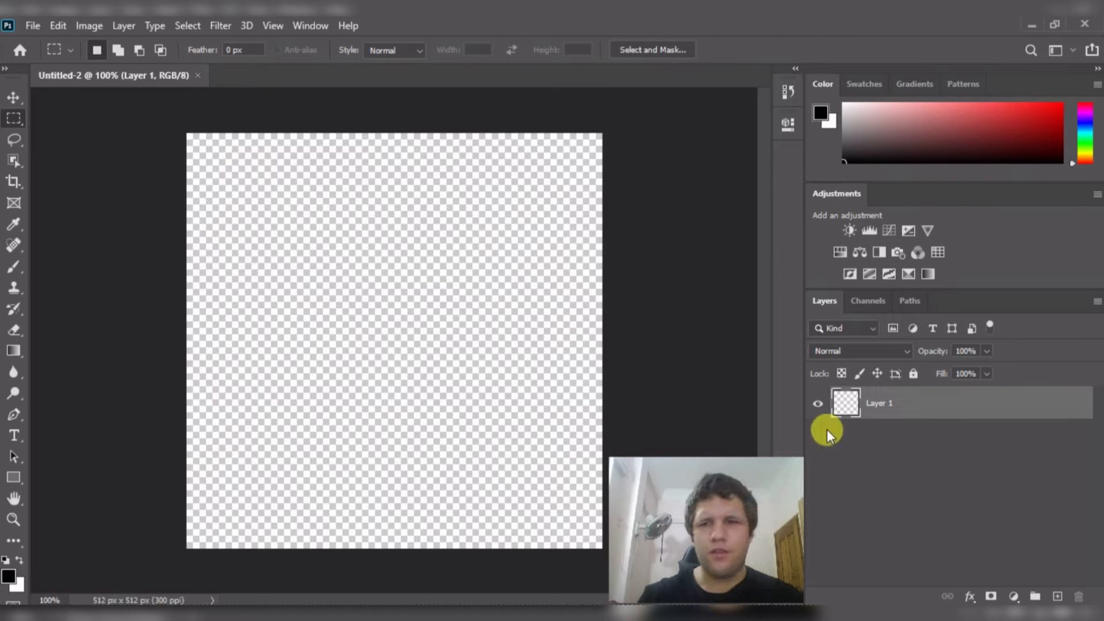
- Rename Layer 1 as Cross_X
double_click(875, 405)
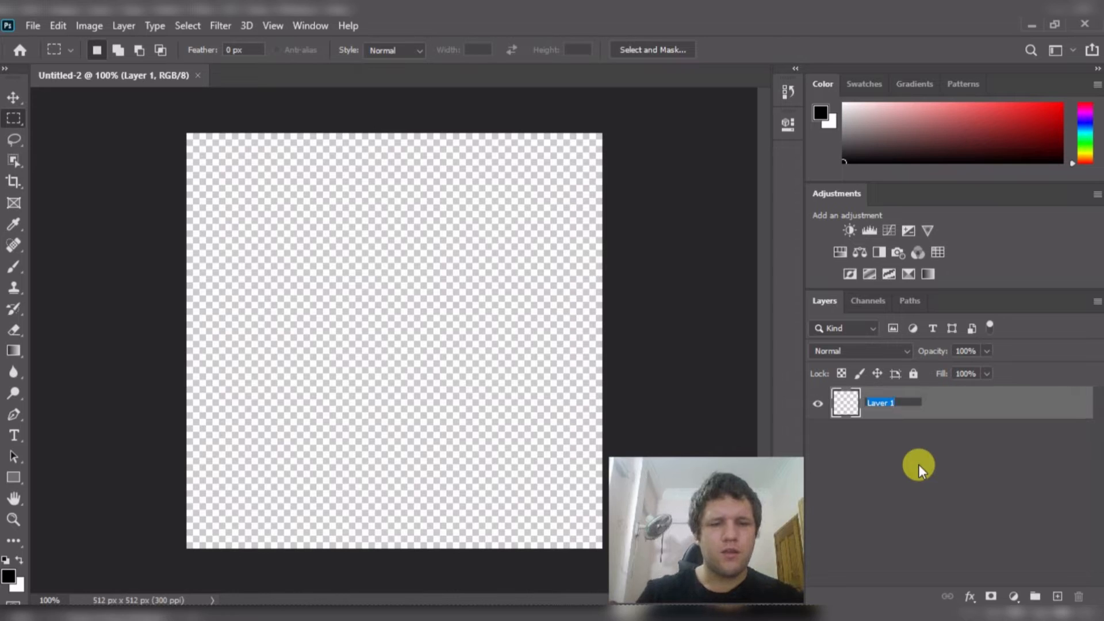
type("Cross")
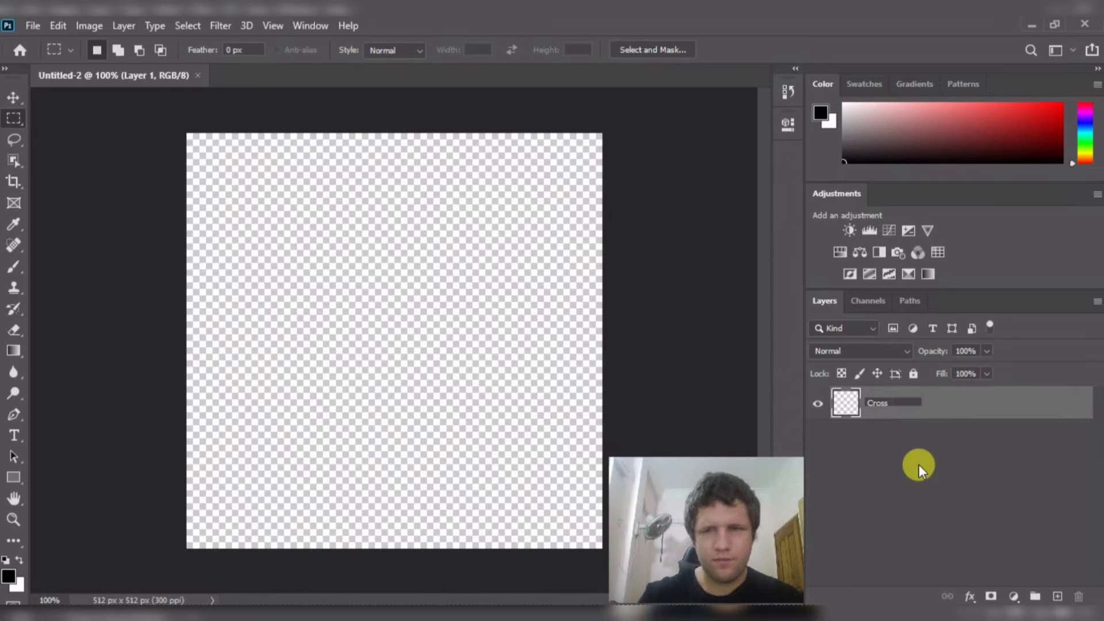
type("_X")
key("Return")
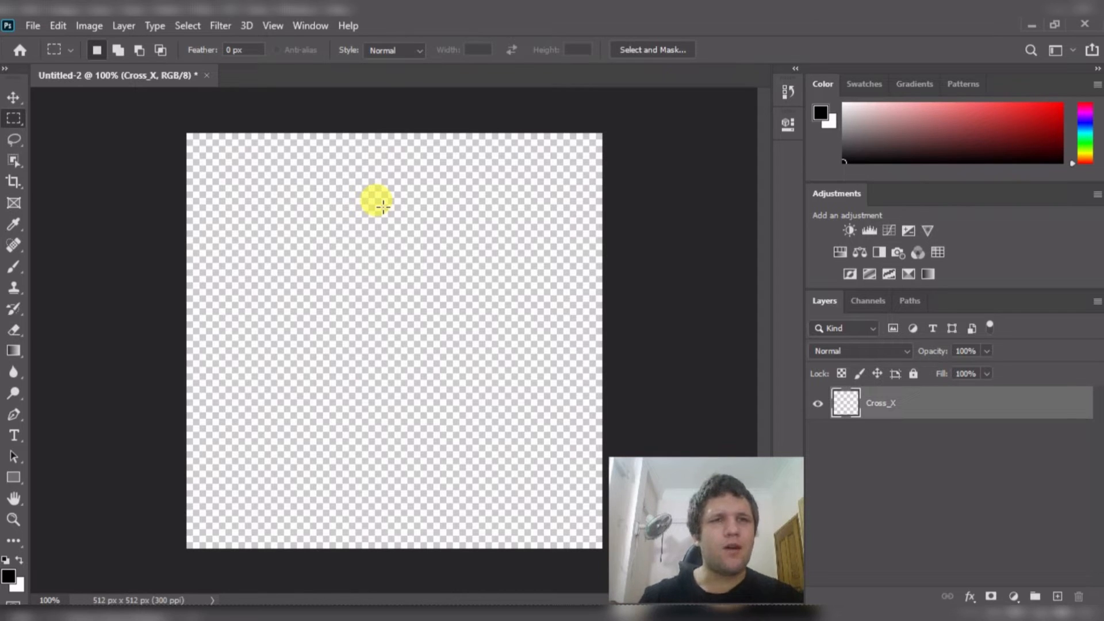
- Switch to the Pencil tool and set its brush size to 89 px, undoing any stray mark
left_click(16, 263)
left_click(64, 281)
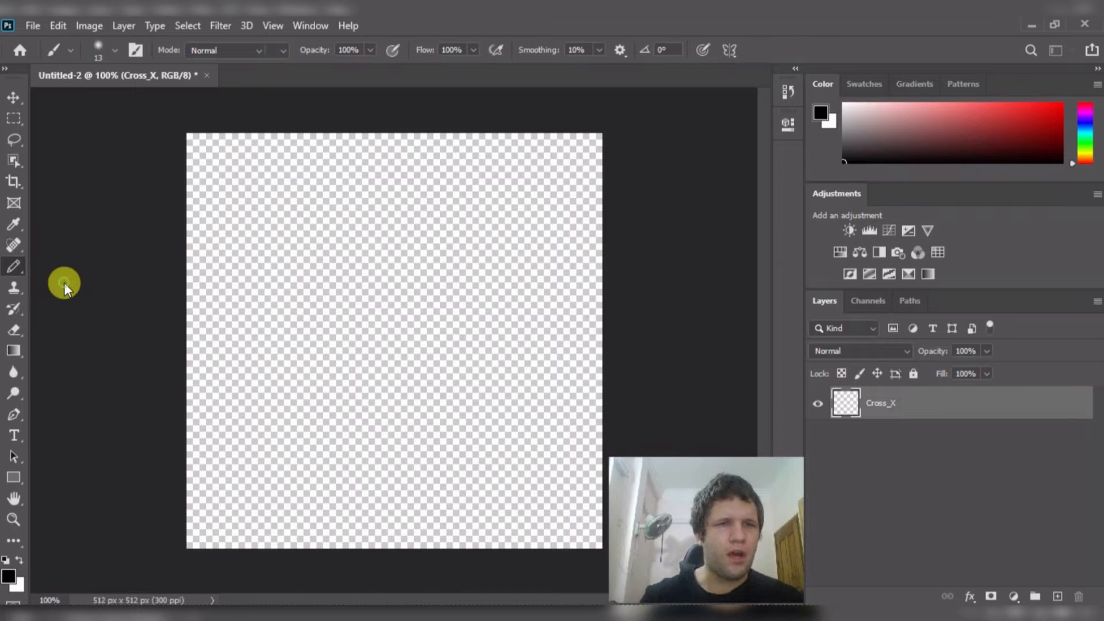
left_click(117, 53)
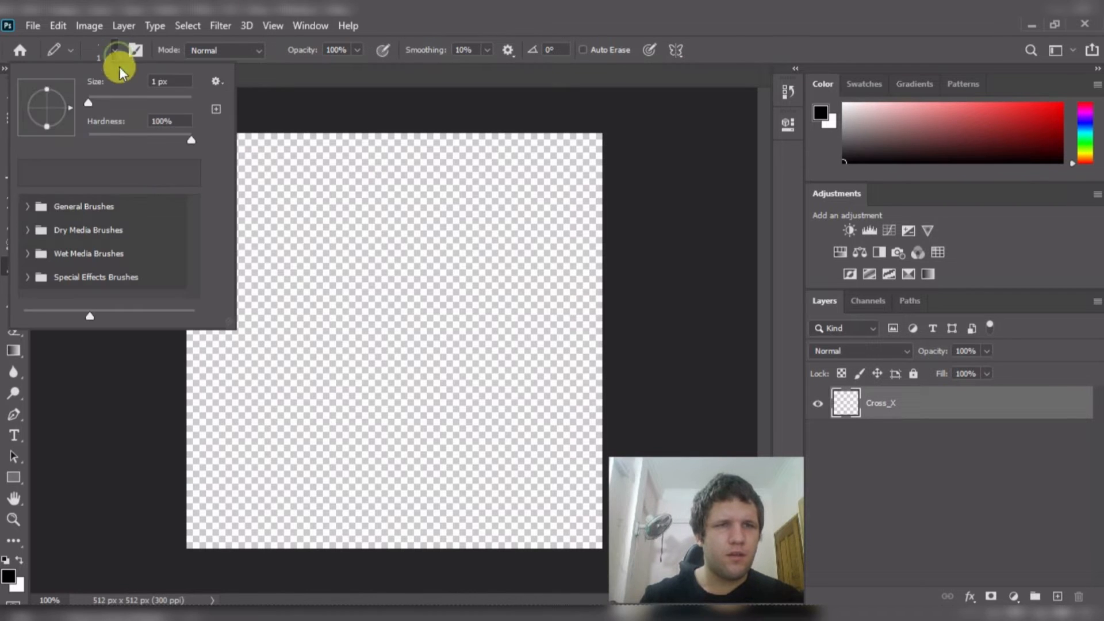
left_click_drag(114, 96, 133, 98)
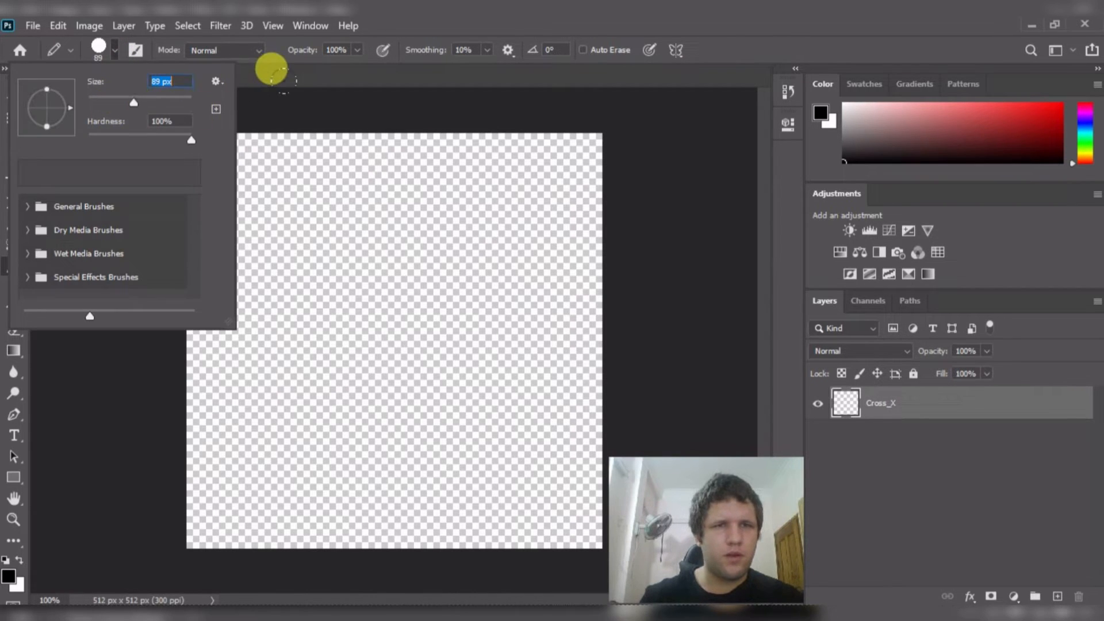
left_click(307, 105)
key("ctrl+z")
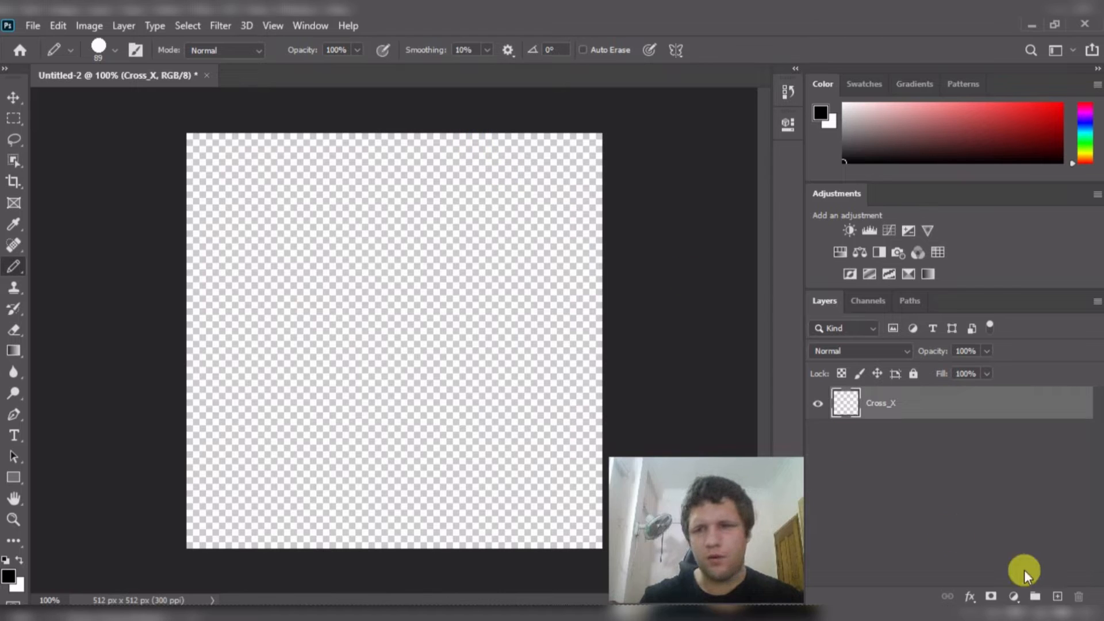
- Add a new layer named Testing and draw a rough black cross on it with the Pencil tool
left_click(1063, 600)
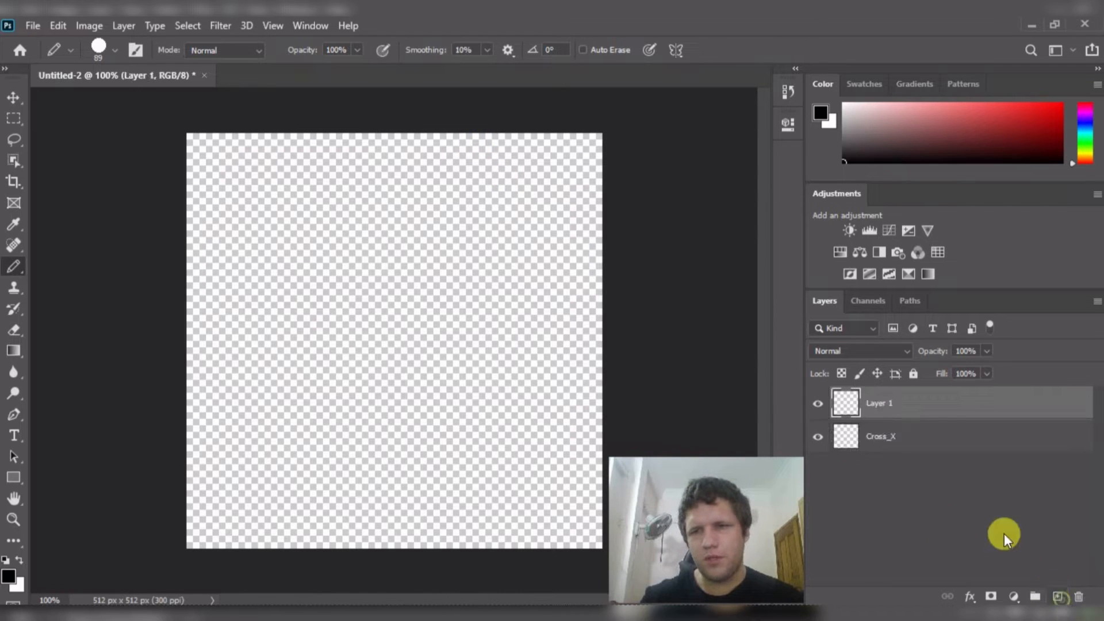
double_click(877, 401)
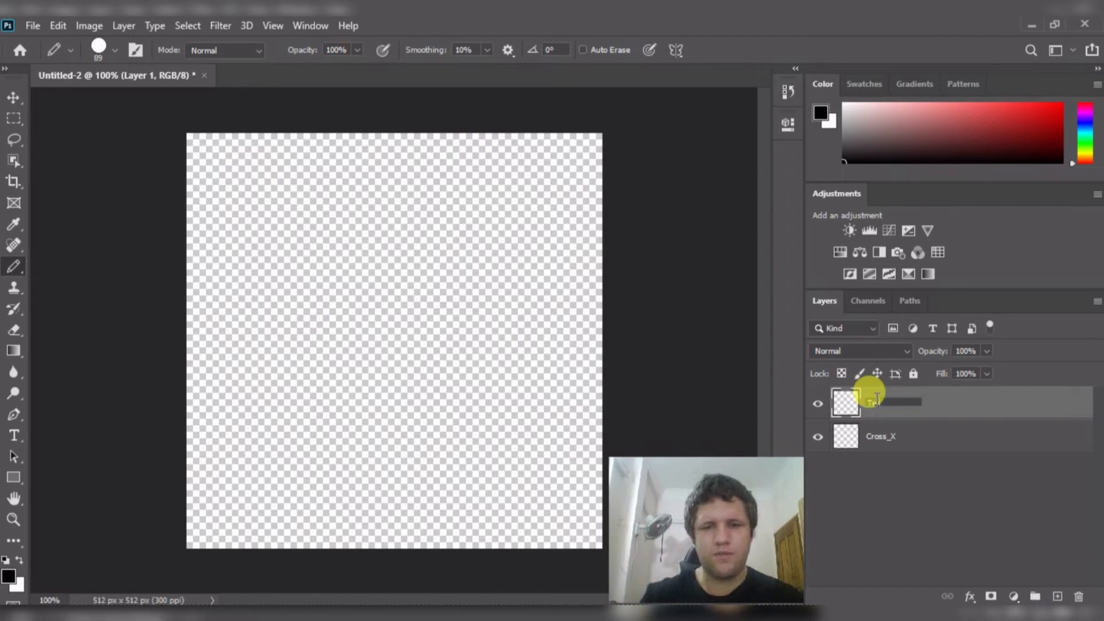
type("Testing")
key("Return")
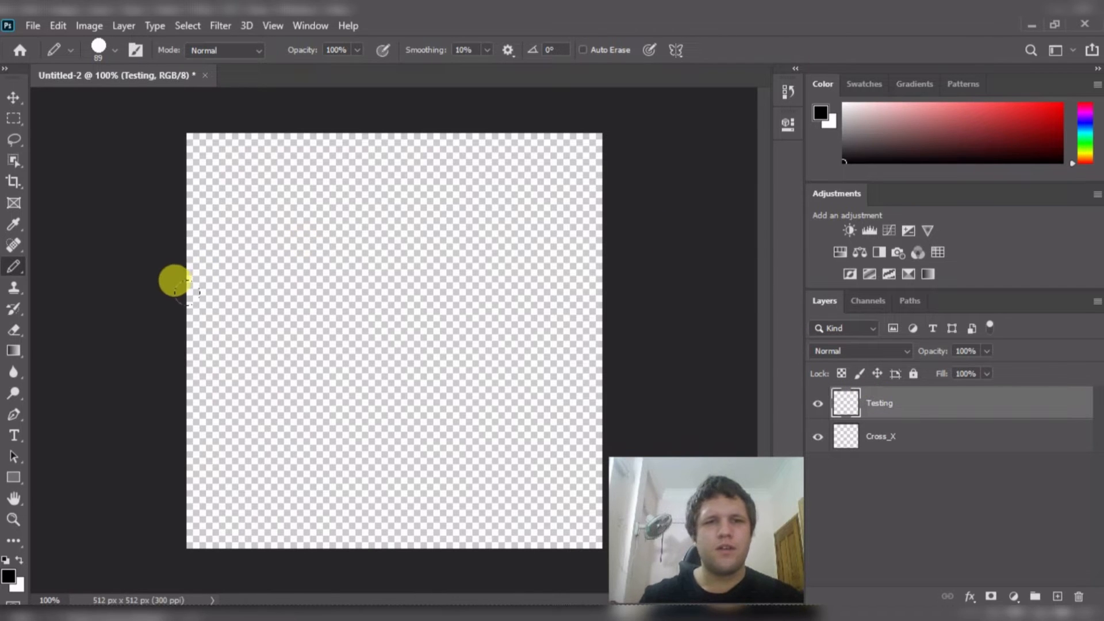
mouse_move(232, 343)
left_mouse_down()
mouse_move(509, 299)
mouse_move(500, 311)
left_mouse_up()
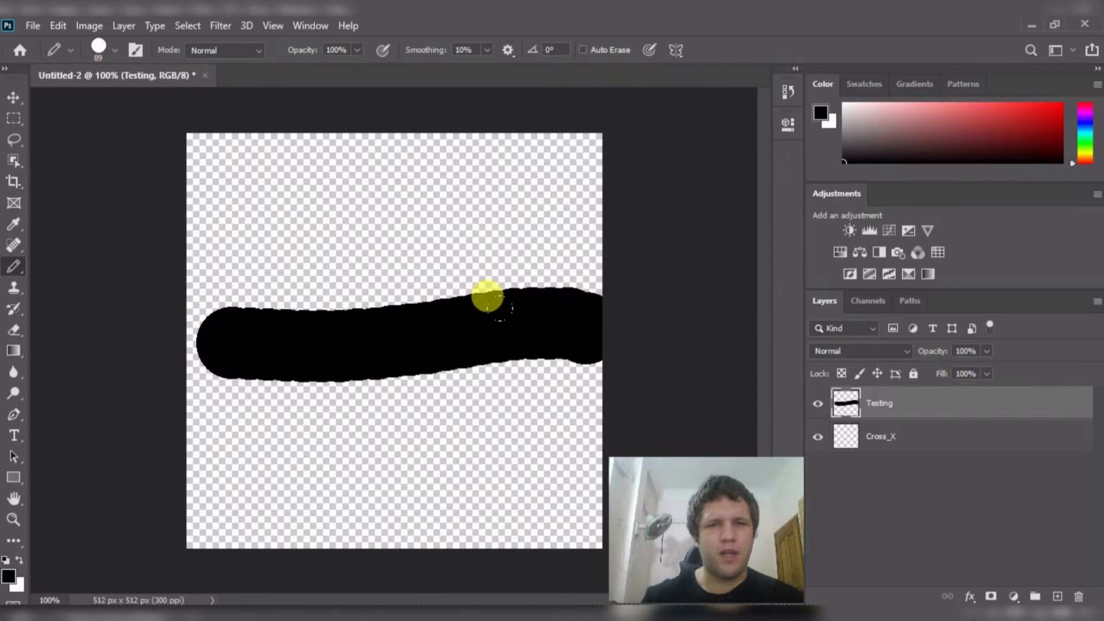
left_click_drag(389, 172, 380, 493)
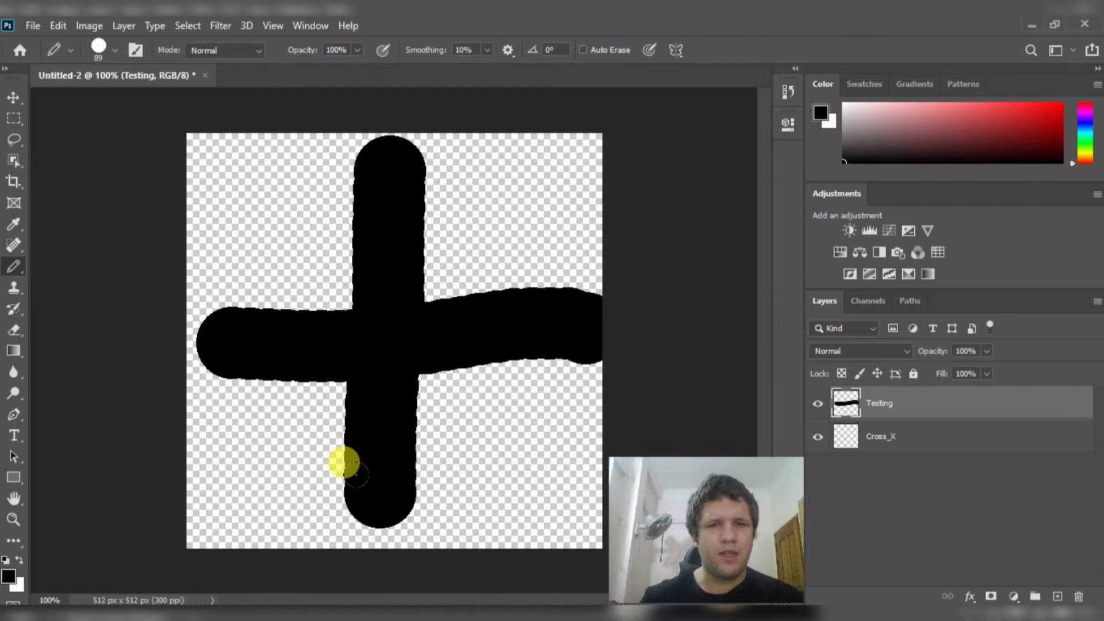
- Try rotating the drawn cross by about -49° using the Move tool's transform controls, cancel the rotation and delete the Testing layer
key("v")
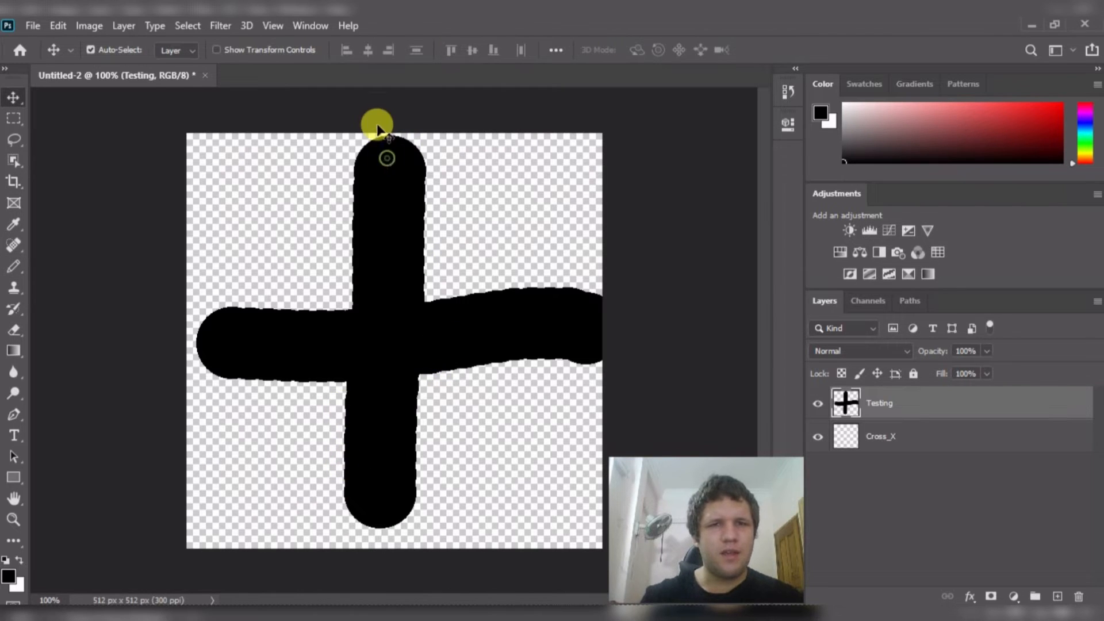
left_click(216, 50)
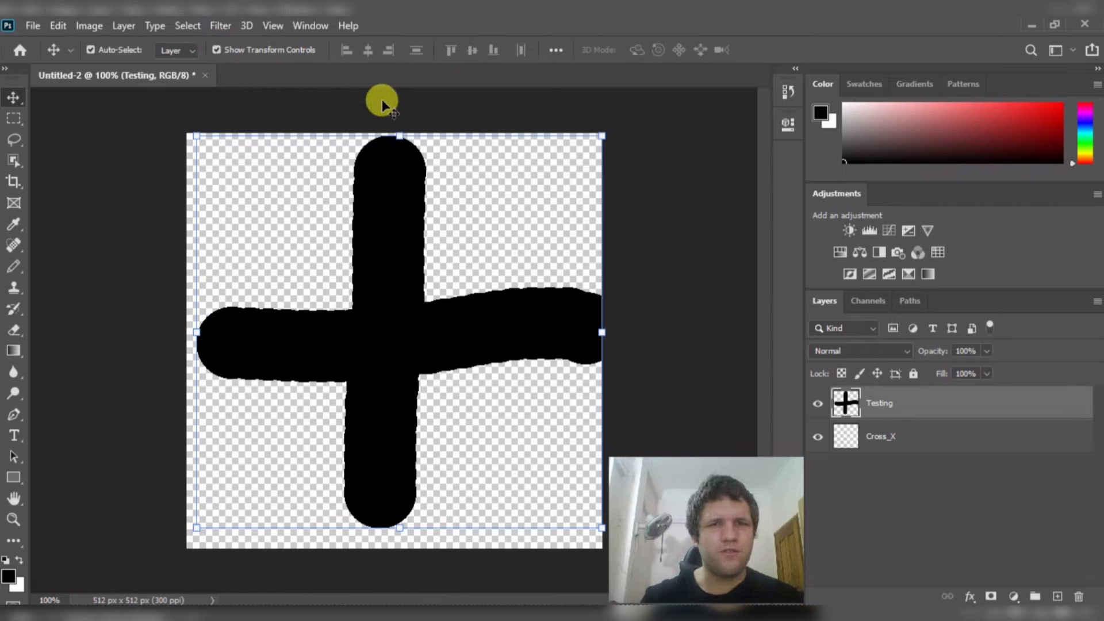
left_click_drag(403, 122, 205, 153)
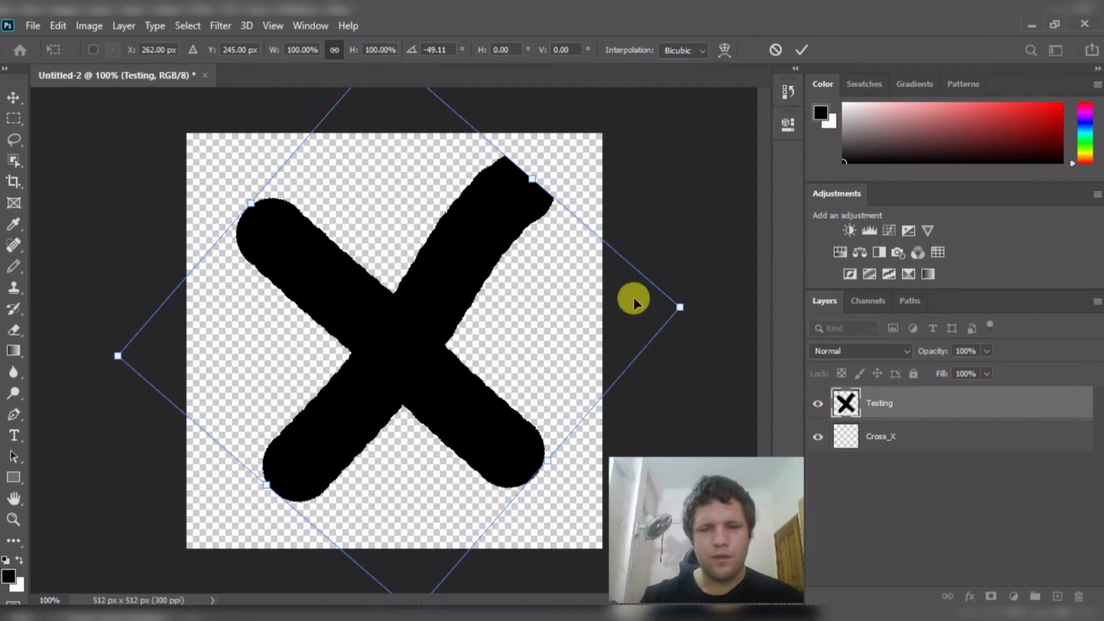
left_click(774, 50)
key("Delete")
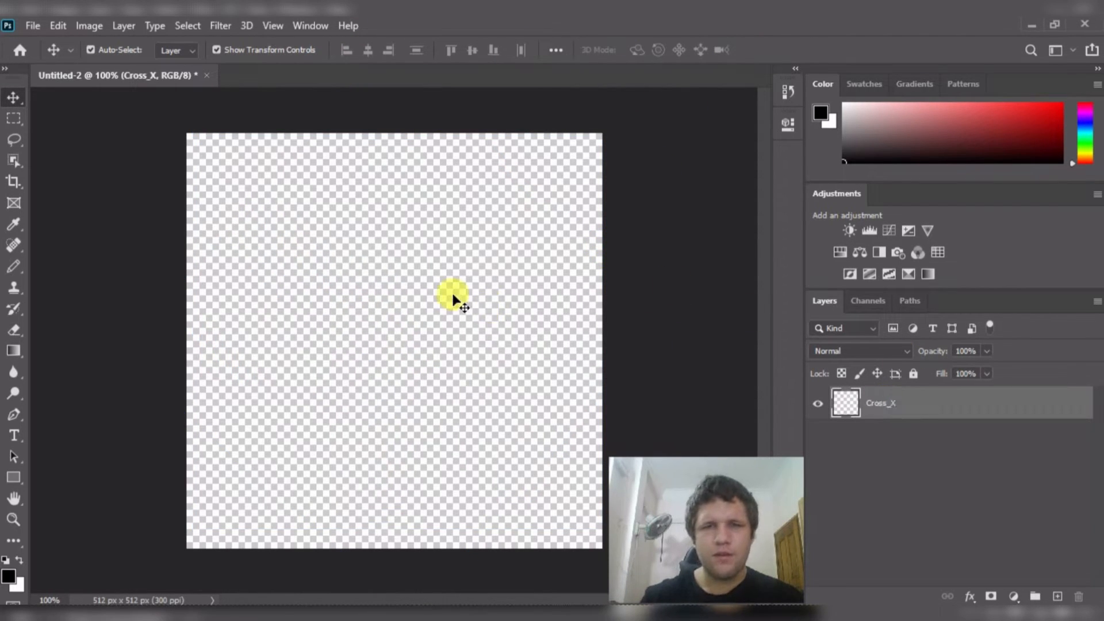
- Set the Rectangular Marquee tool's style to Fixed Size and place a 64 × 64 px selection on the canvas
left_click(13, 117)
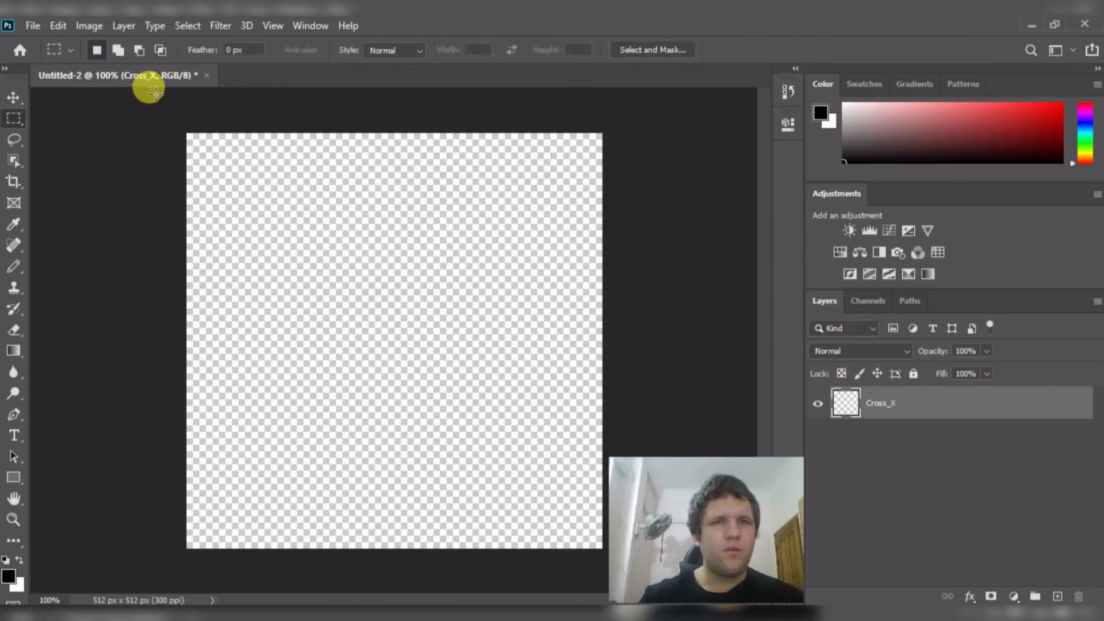
right_click(16, 117)
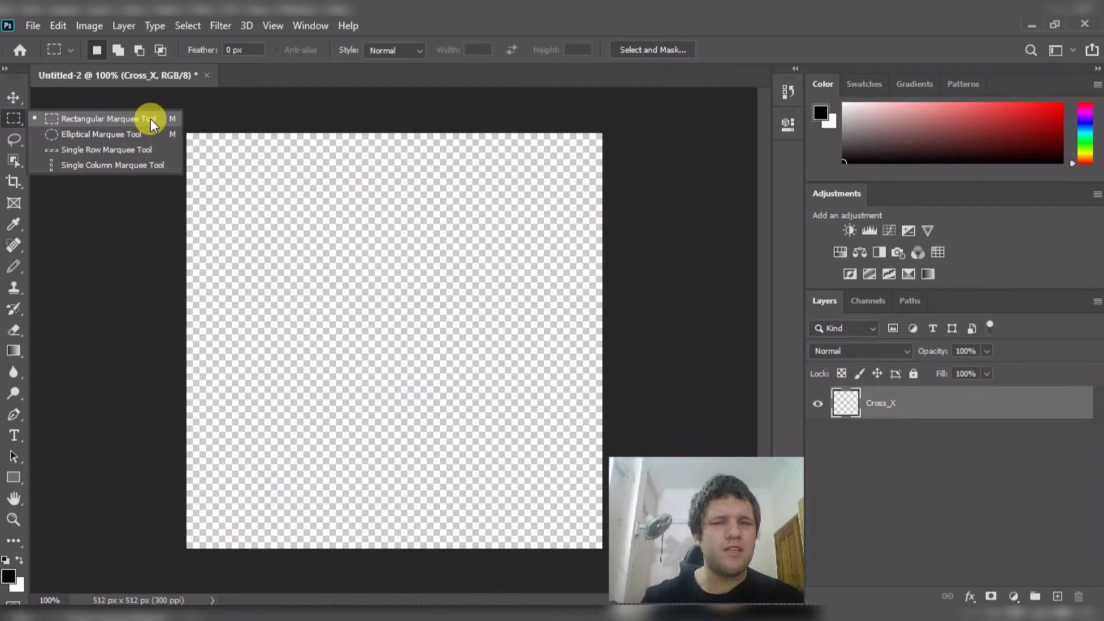
left_click(265, 116)
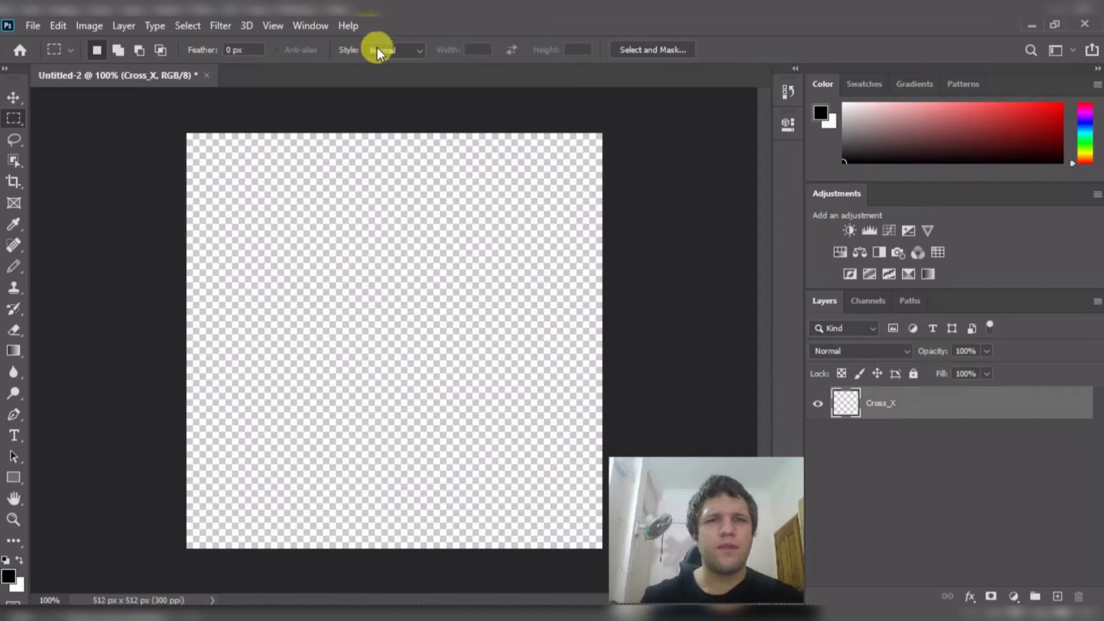
left_click(397, 52)
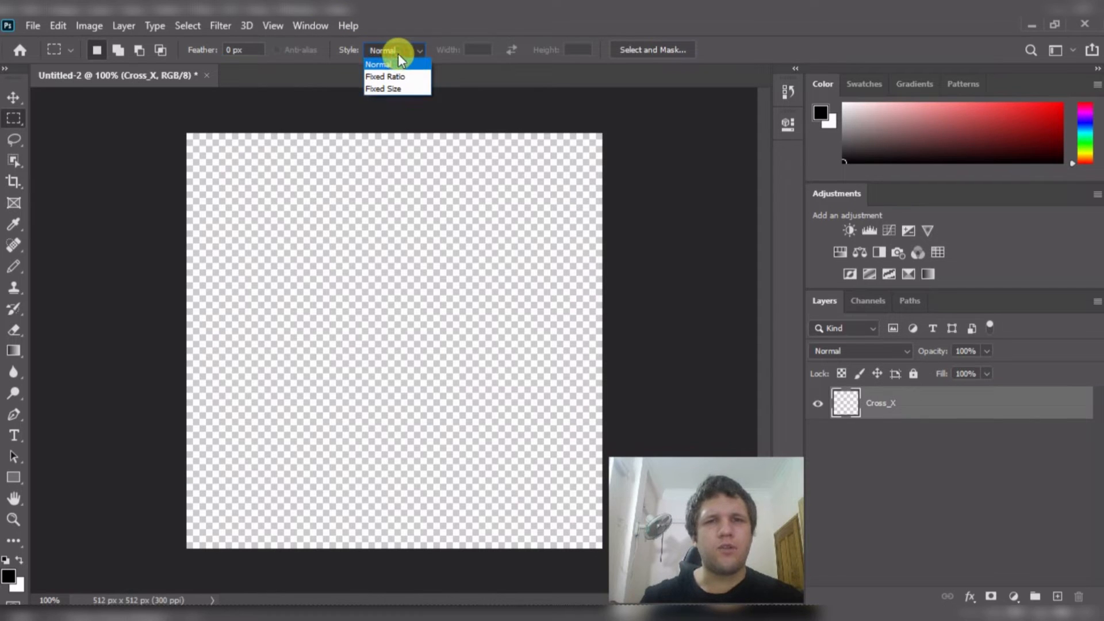
left_click(394, 88)
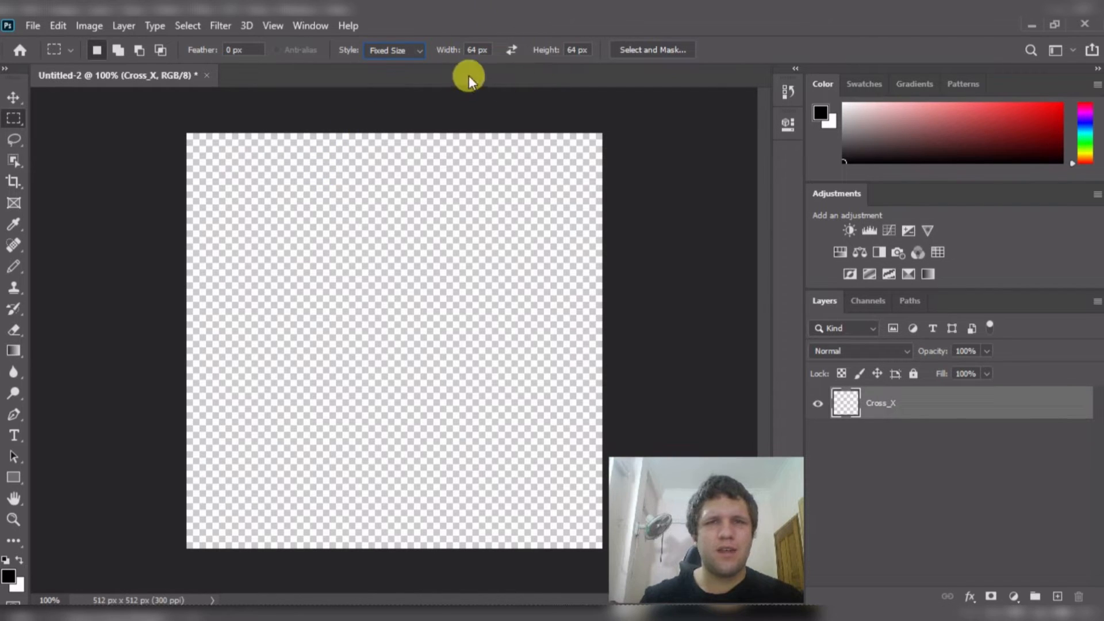
left_click_drag(342, 219, 453, 280)
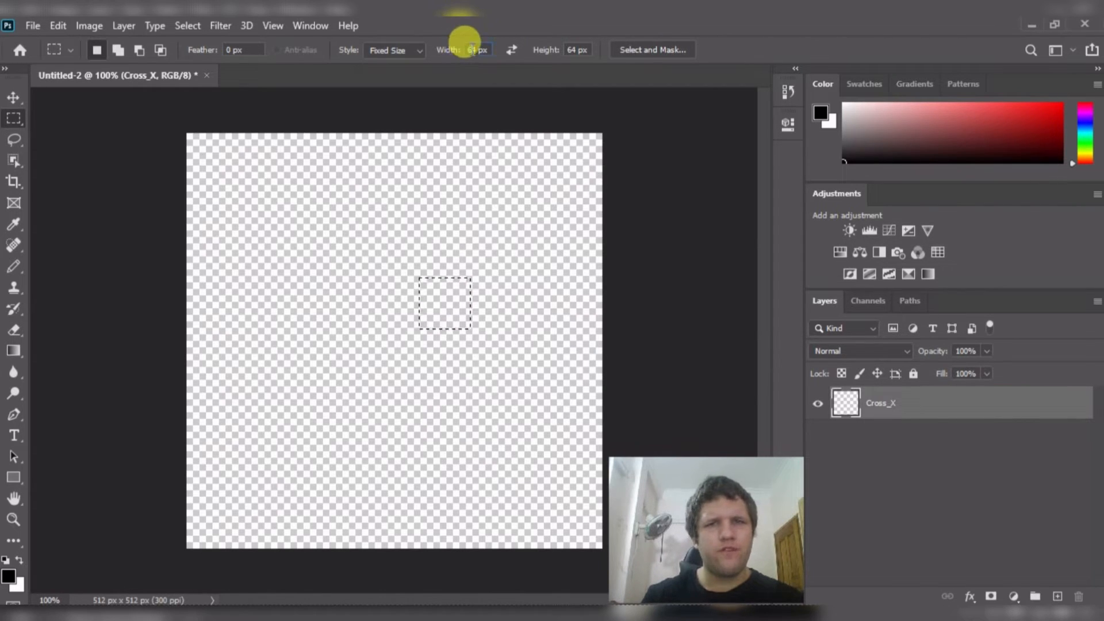
- Set the fixed marquee size to 490 px wide and 200 px high, and centre the selection on the canvas
left_click_drag(471, 51, 493, 56)
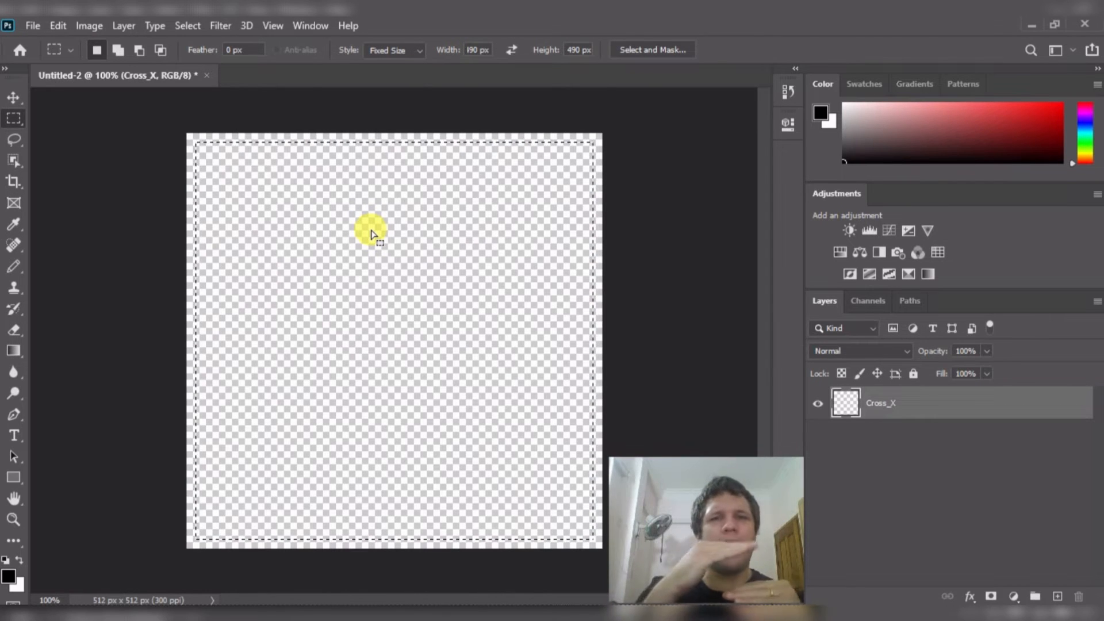
left_click(575, 50)
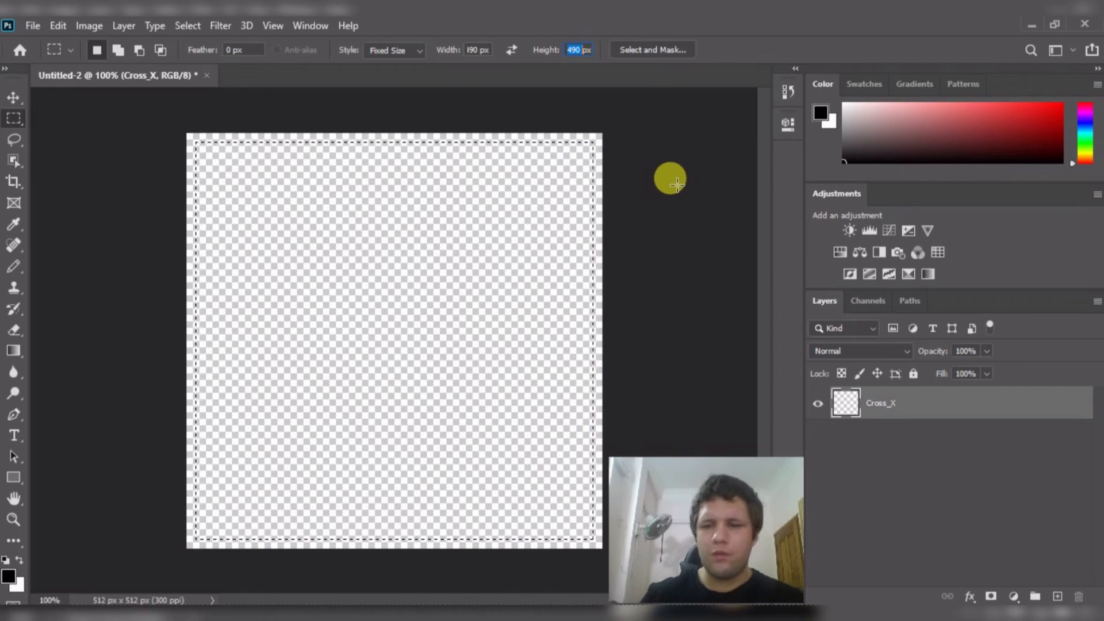
type("200")
key("Return")
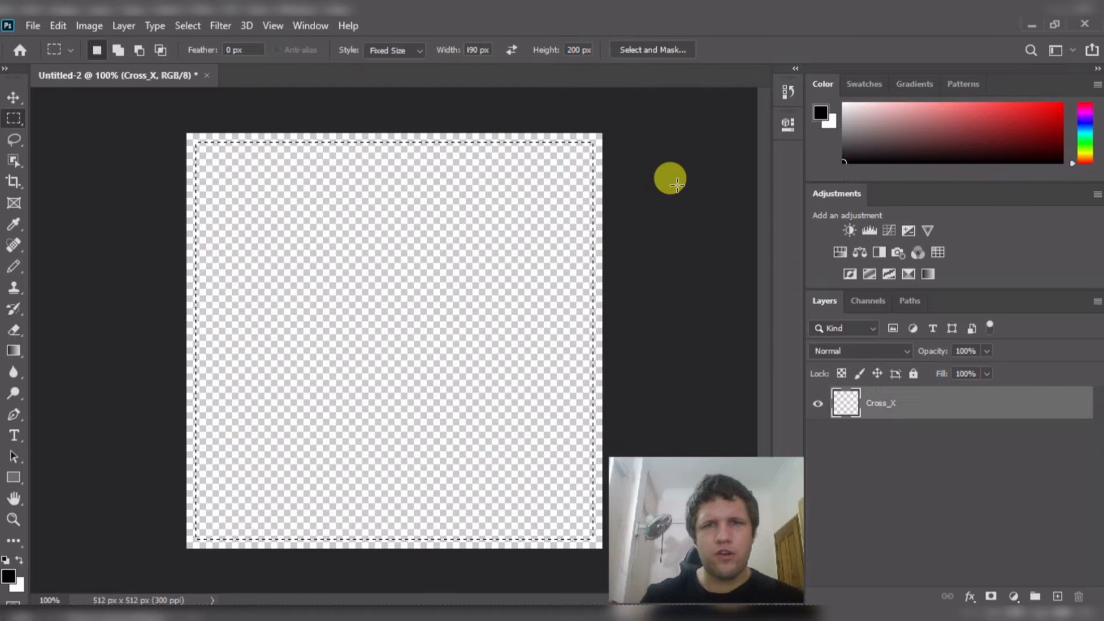
left_click(480, 118)
left_click_drag(480, 117, 454, 309)
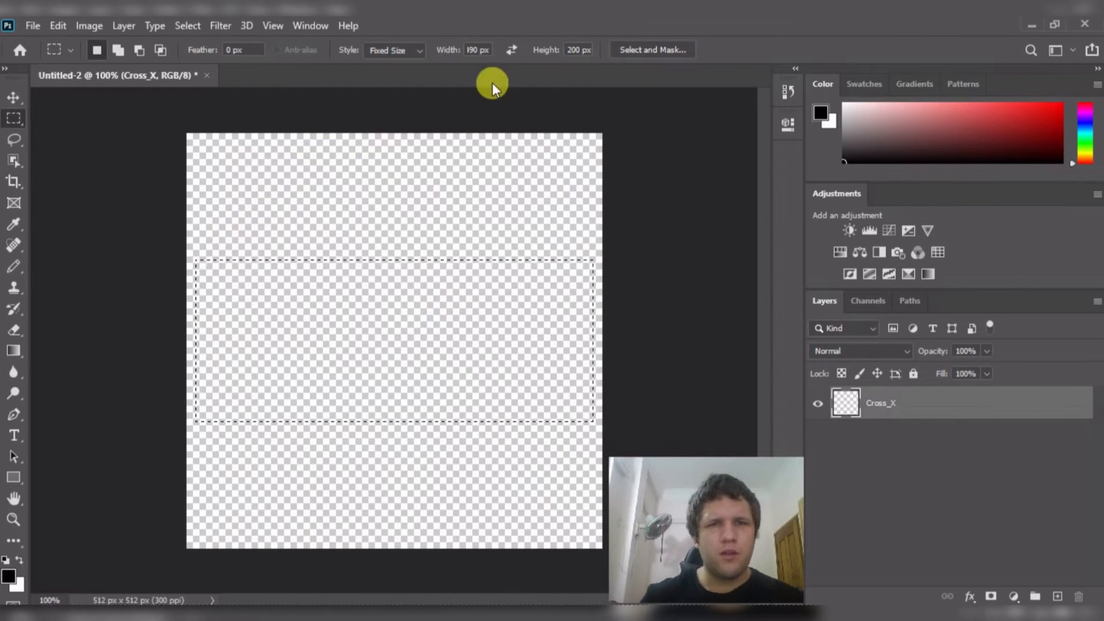
- Set the fixed marquee height to 150 px and place the selection at the exact centre of the canvas
double_click(574, 50)
type("150")
key("Return")
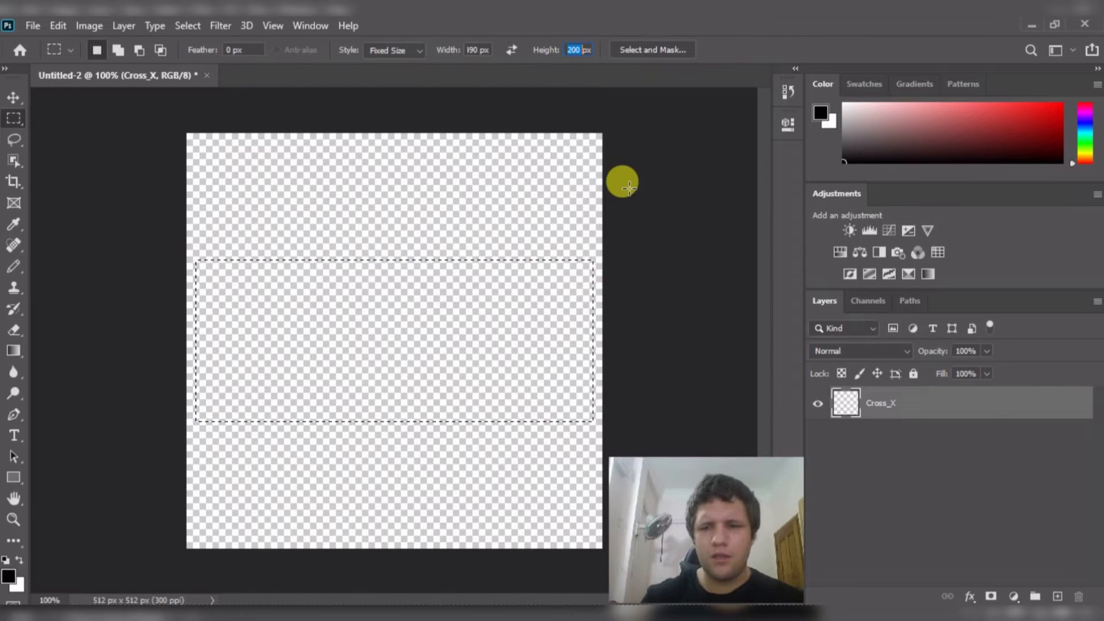
left_click(435, 187)
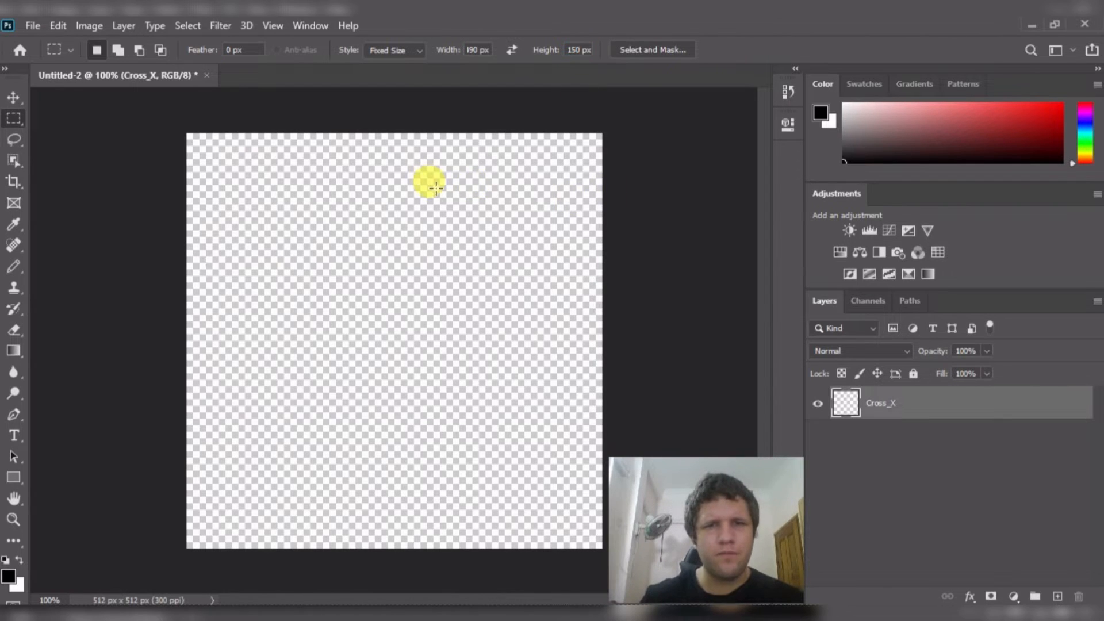
left_click_drag(494, 227, 484, 330)
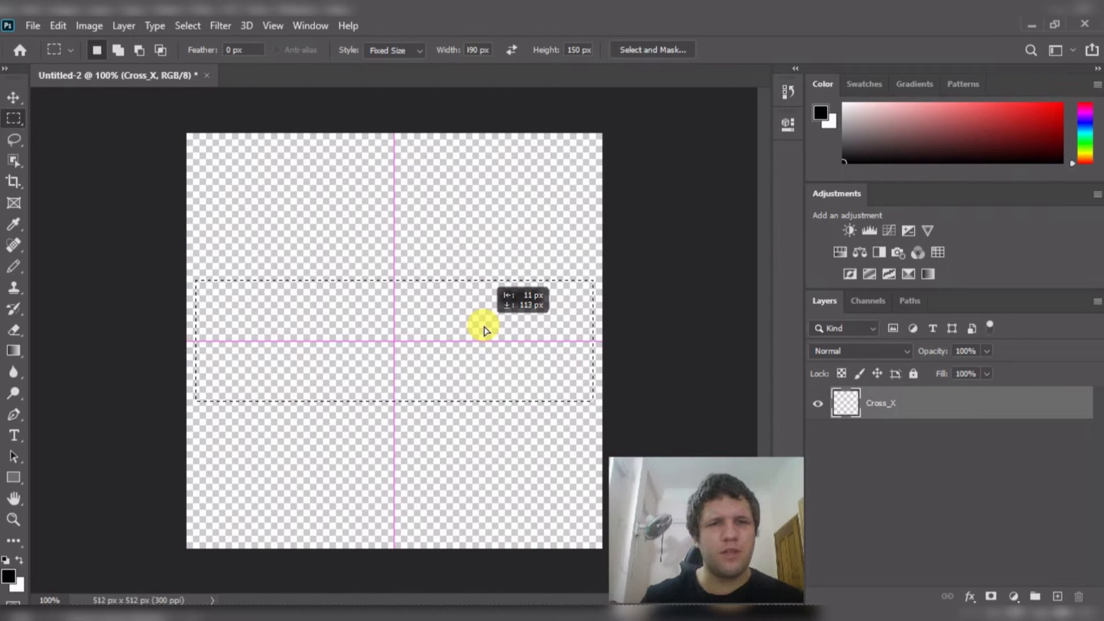
left_click_drag(484, 329, 485, 328)
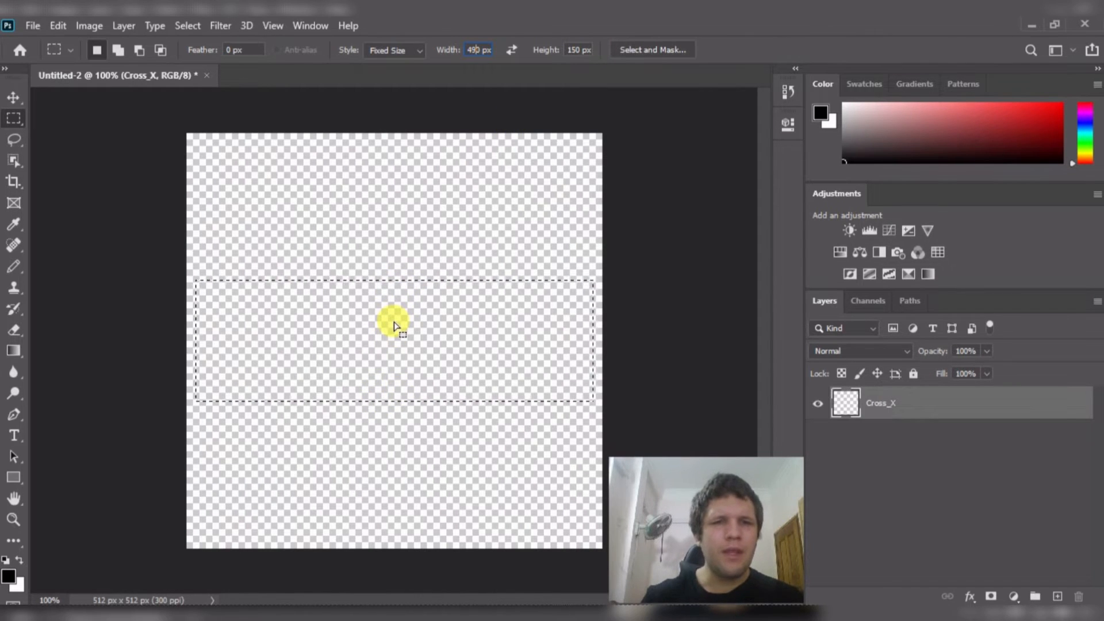
- Fill the centred selection on the Cross_X layer with black using the Paint Bucket tool
left_click(16, 351)
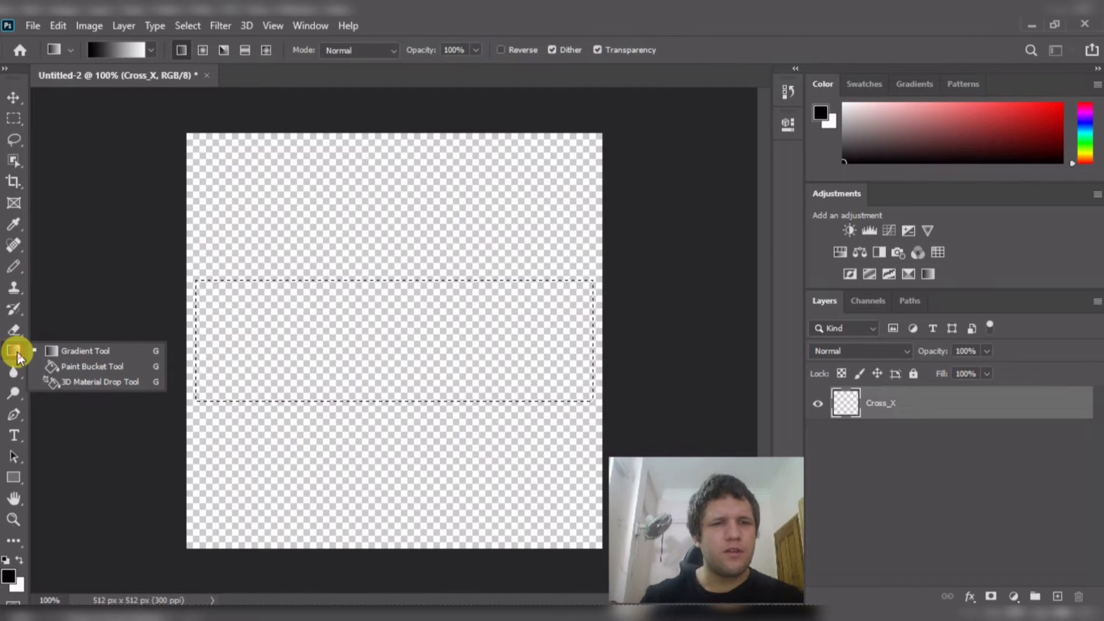
left_click(82, 367)
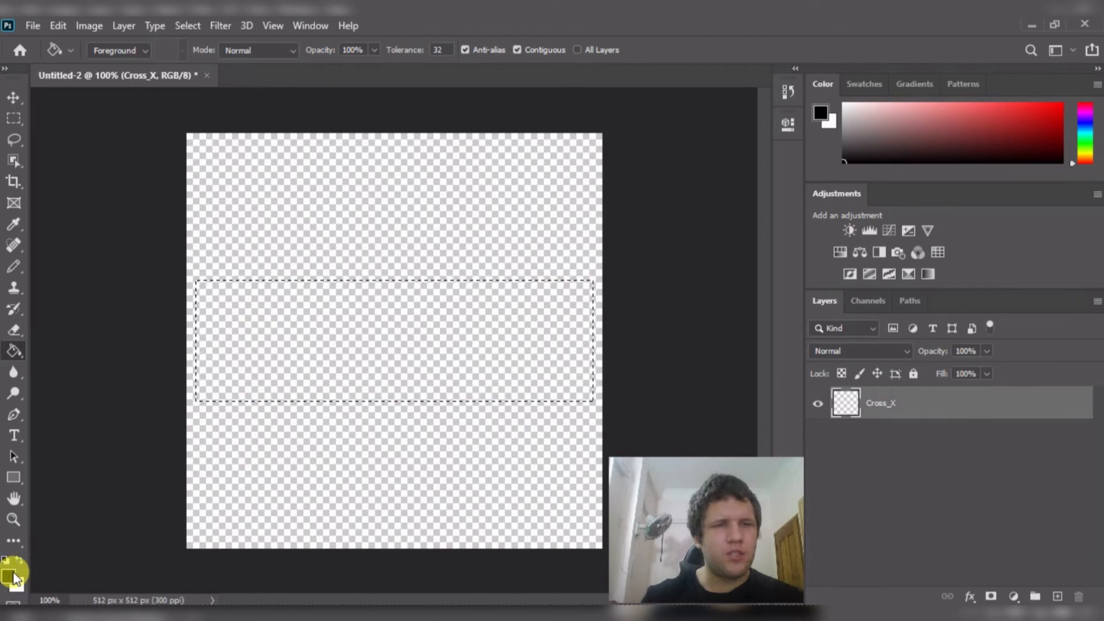
left_click(349, 348)
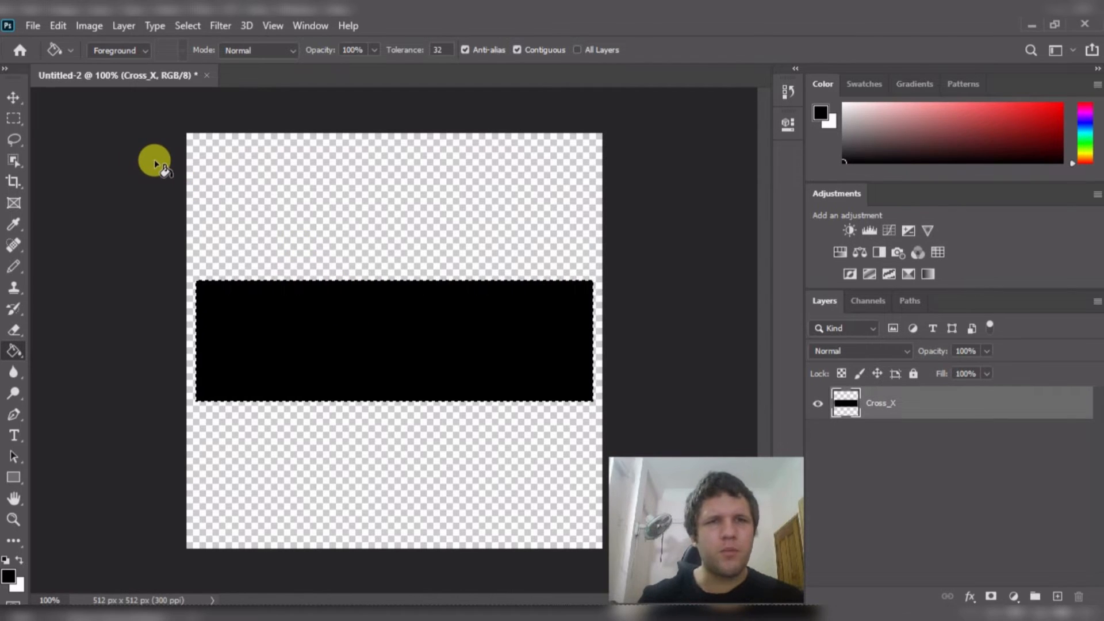
- Rotate the whole image 90° clockwise so the black bar stands vertically
left_click(92, 26)
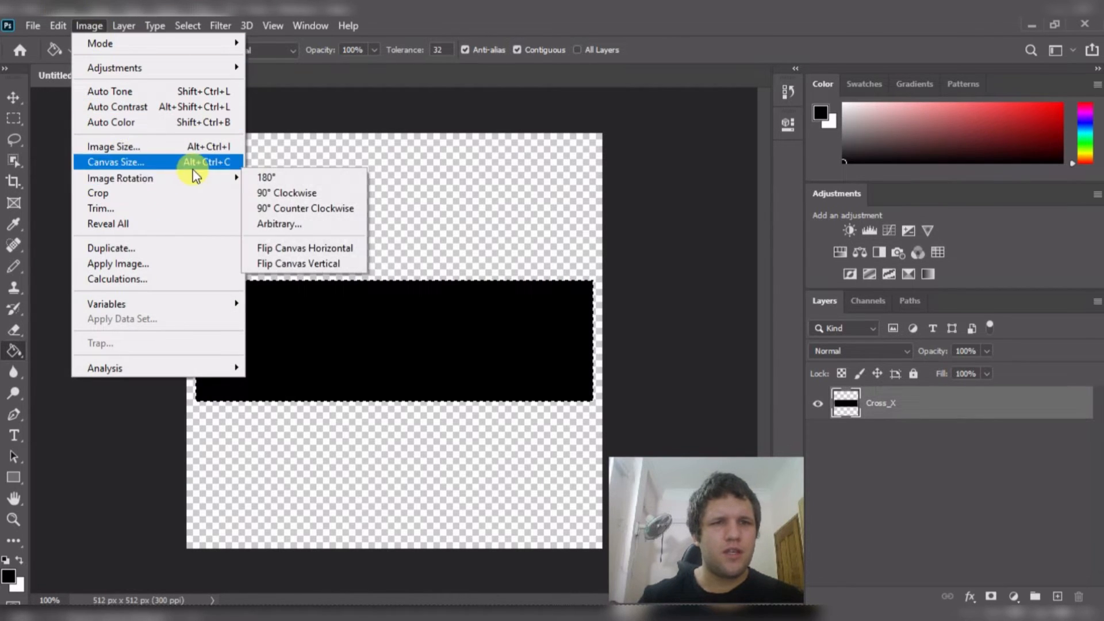
mouse_move(240, 174)
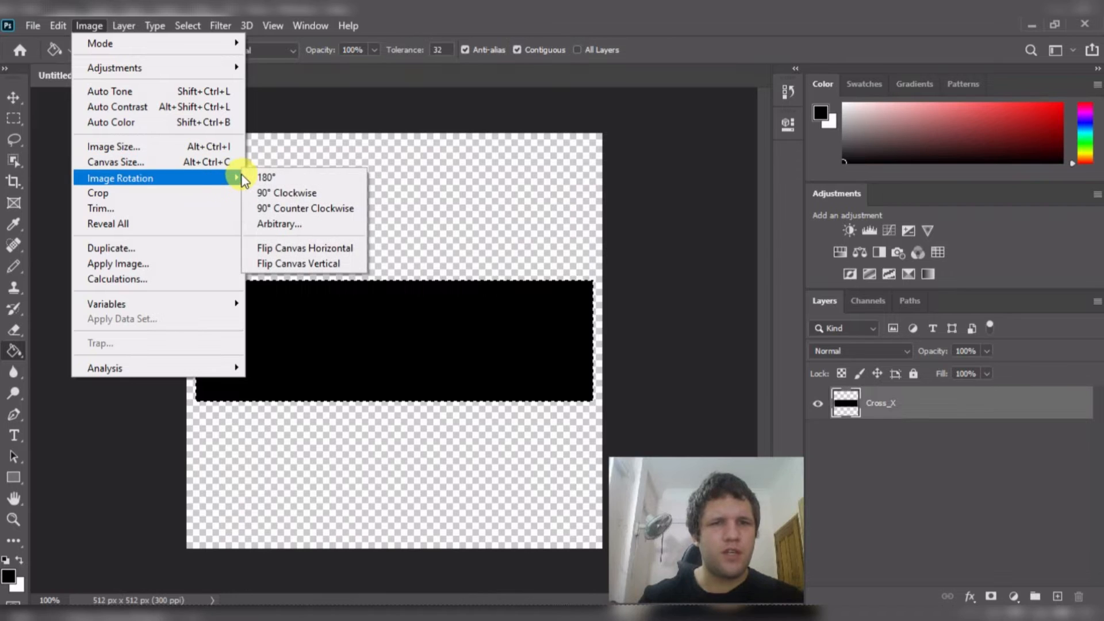
left_click(282, 196)
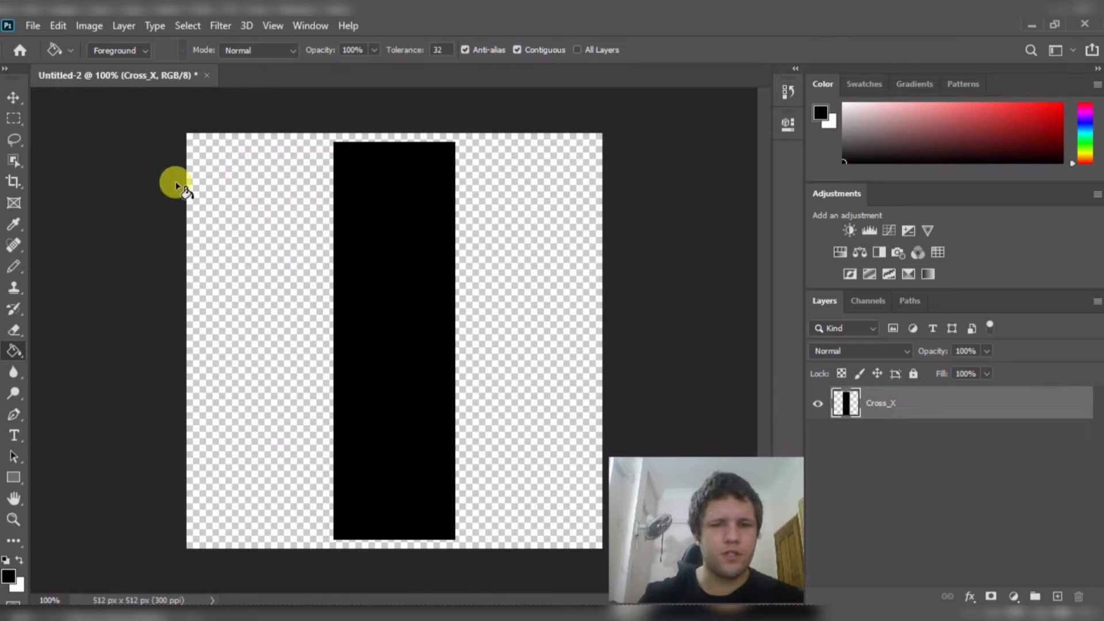
- Place another 490 × 150 px rectangular selection across the vertical bar and centre it on the canvas
key("m")
left_click(230, 226)
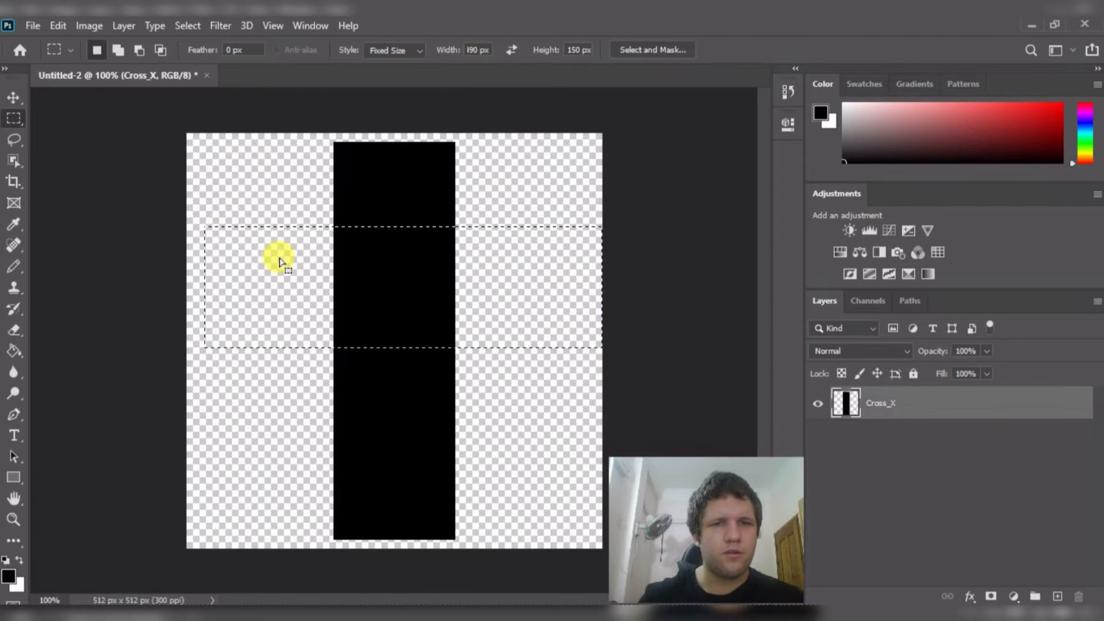
left_click_drag(280, 262, 269, 317)
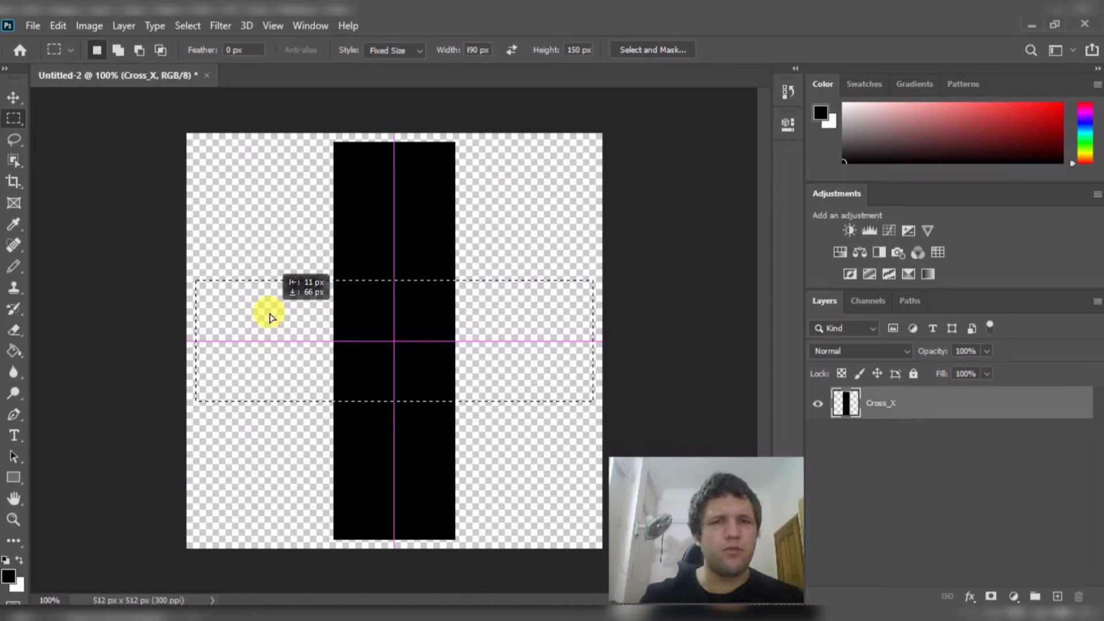
left_click_drag(270, 315, 267, 313)
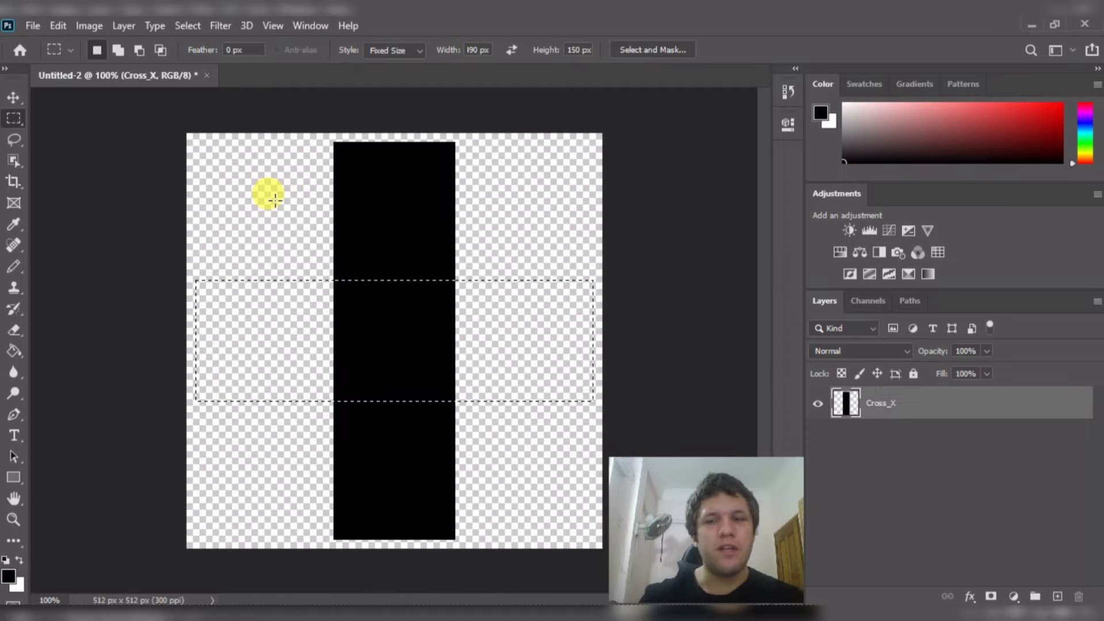
- Try filling the selection's empty areas on both sides of the vertical bar with black using the Paint Bucket, and undo the fills
key("g")
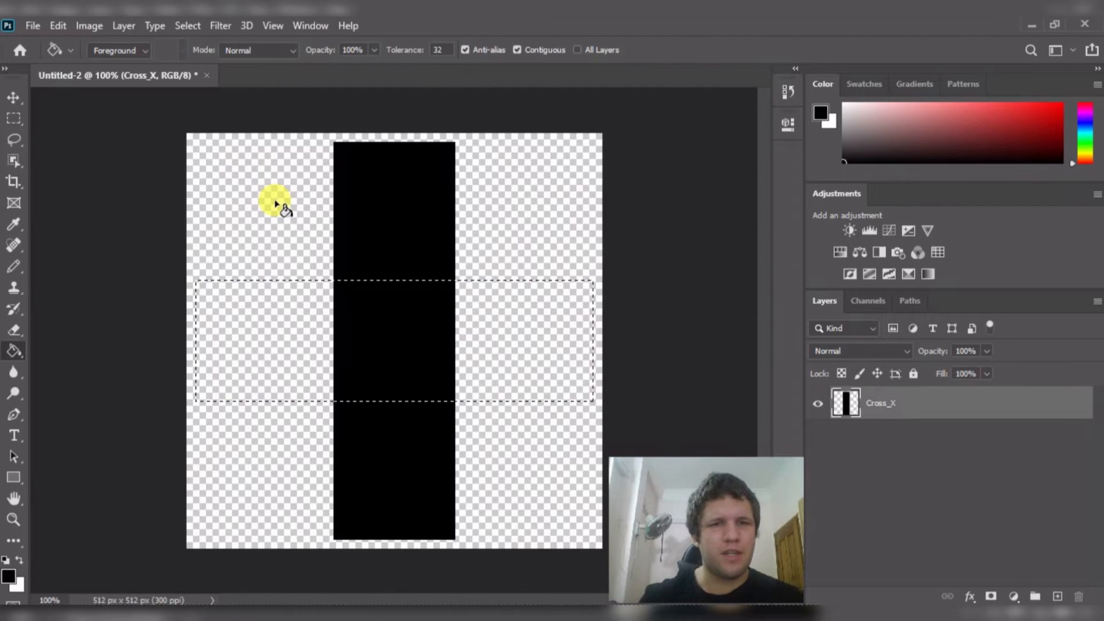
left_click(292, 300)
left_click(488, 330)
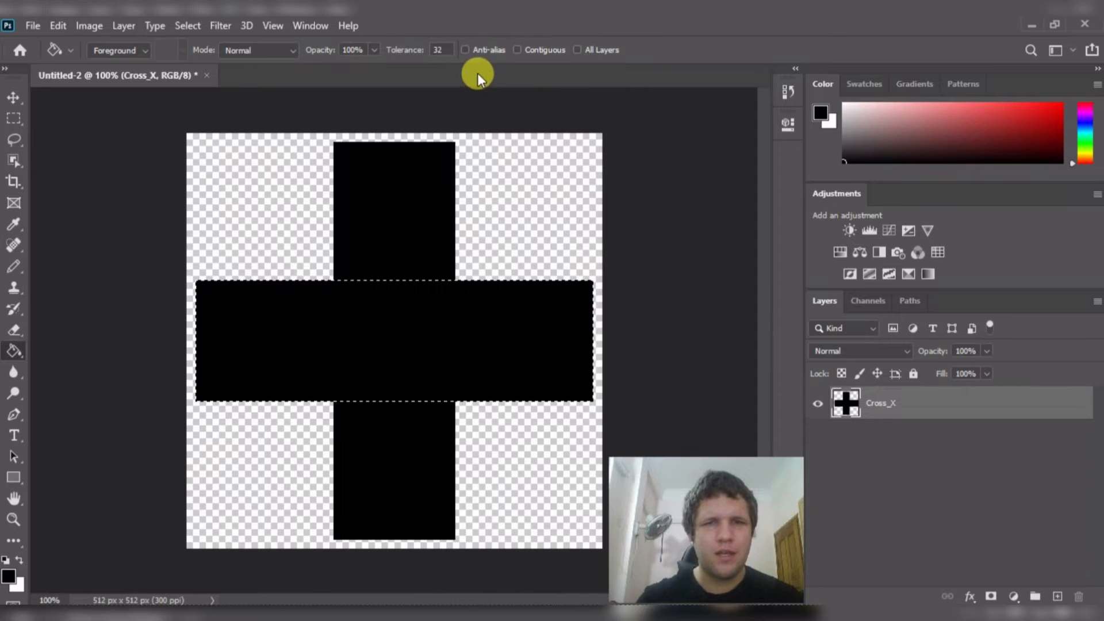
key("ctrl+z")
key("ctrl+z")
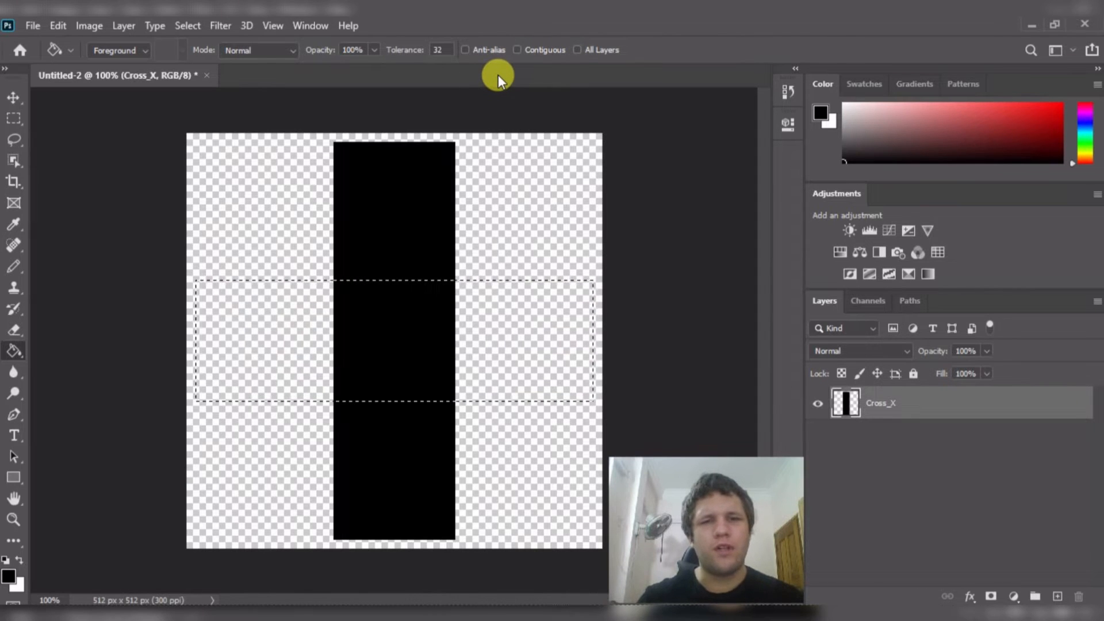
- Try filling the selection with black using the Paint Bucket with Contiguous on and with it off, undoing both fills
left_click(532, 50)
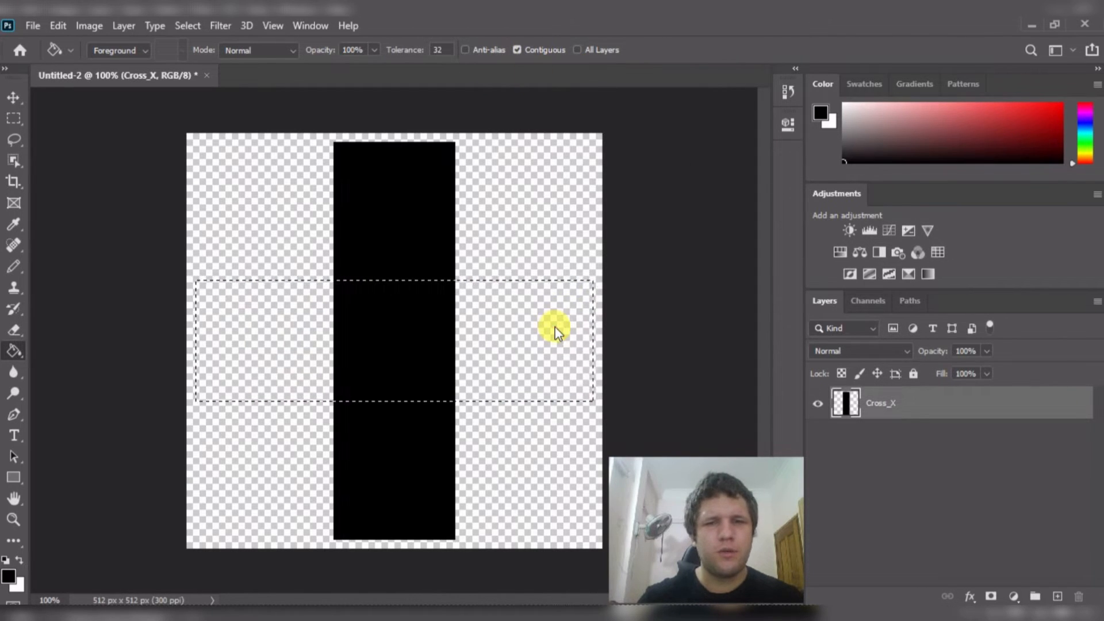
right_click(554, 325)
key("Escape")
left_click(499, 320)
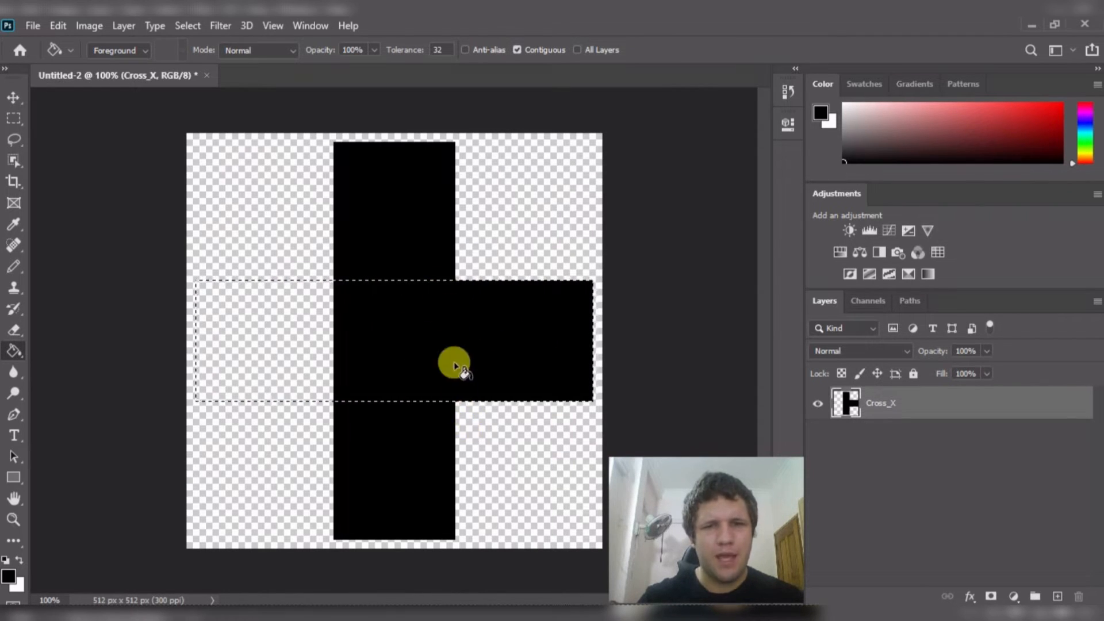
key("ctrl+z")
left_click(523, 50)
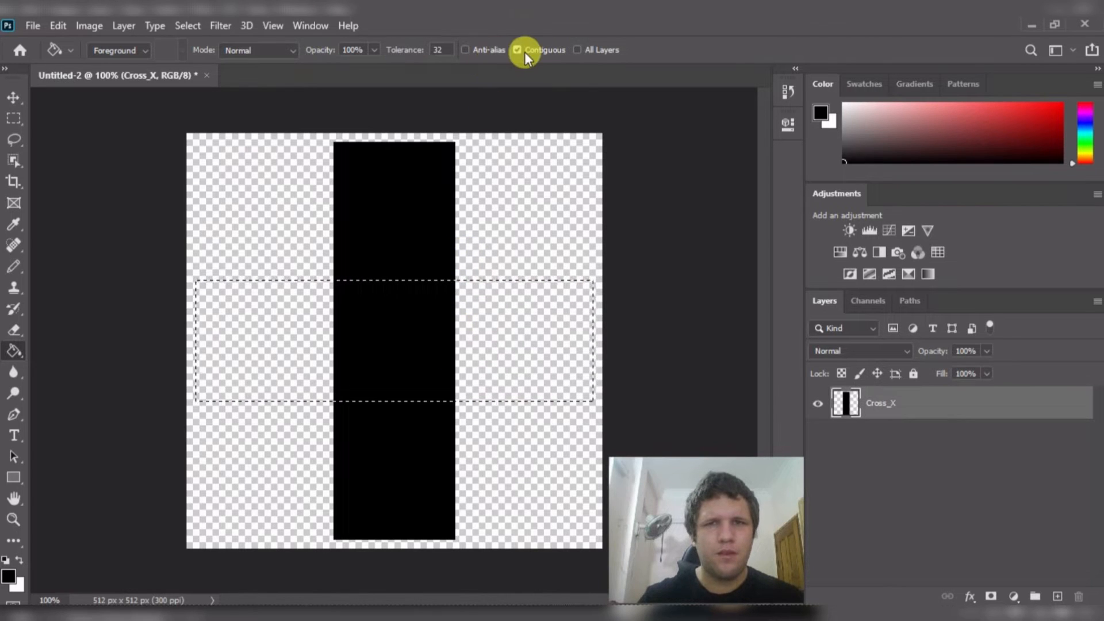
left_click(542, 300)
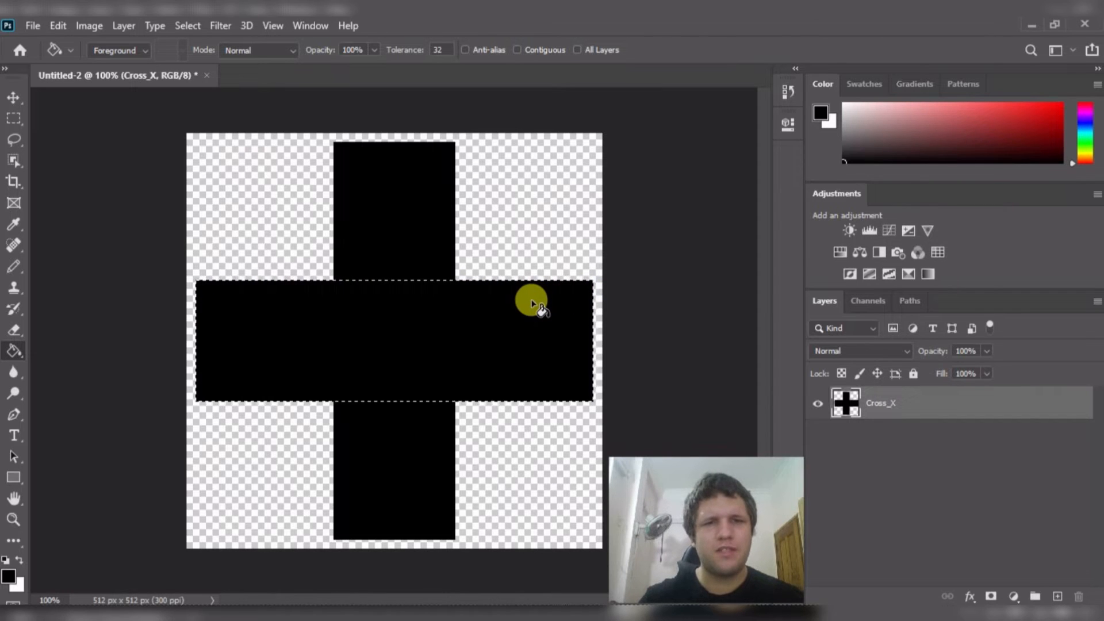
key("ctrl+z")
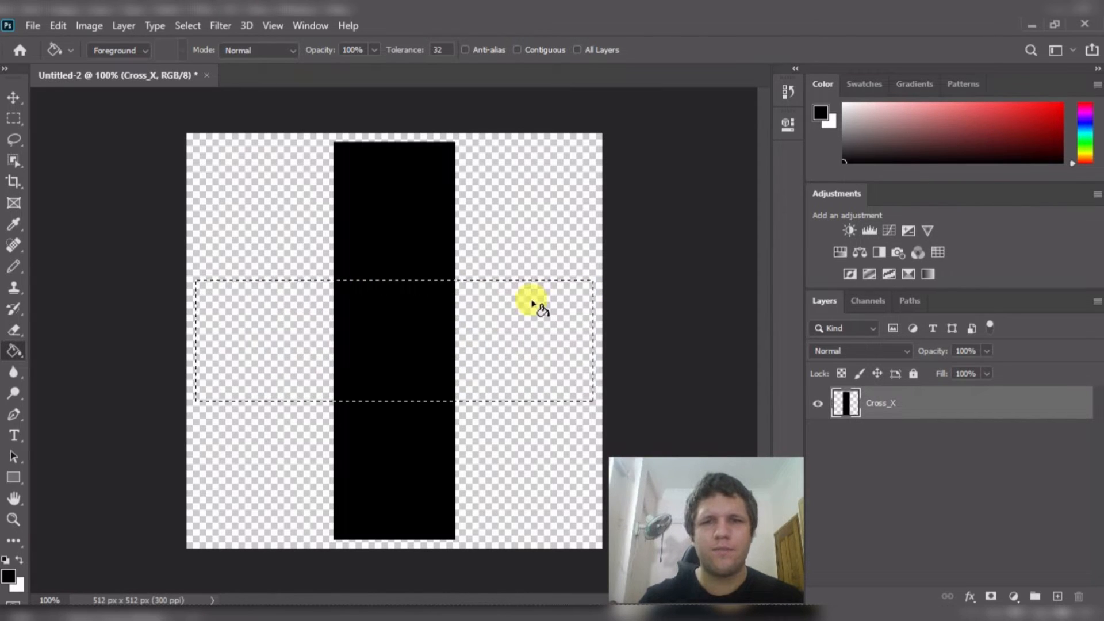
- Fill the selection's empty areas on both sides of the vertical bar with red using the Paint Bucket
left_click_drag(1017, 120, 1062, 115)
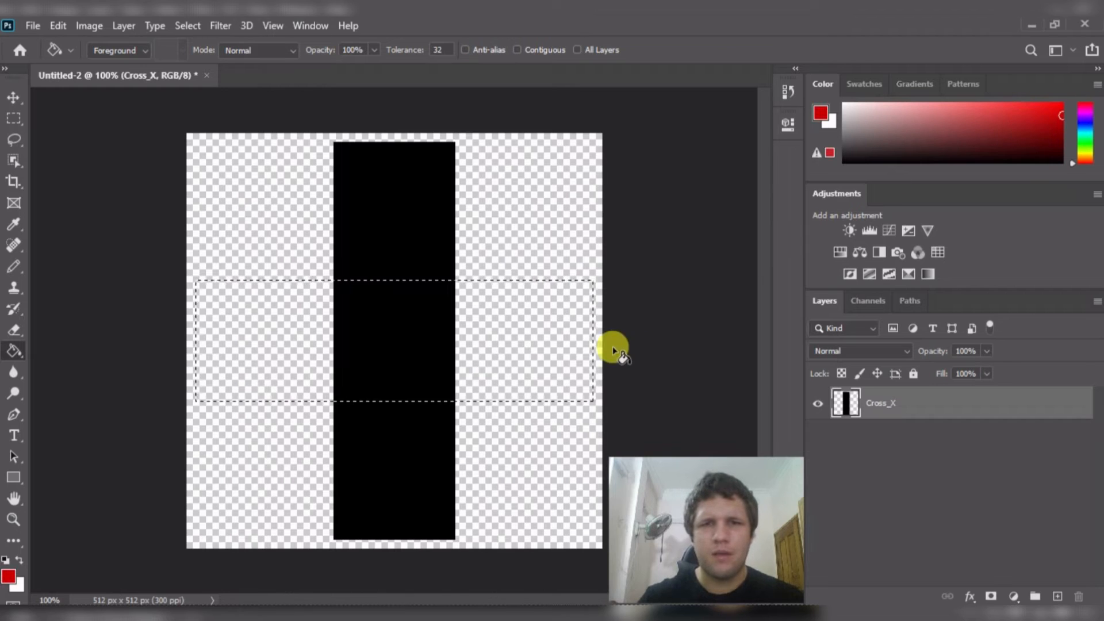
left_click(503, 324)
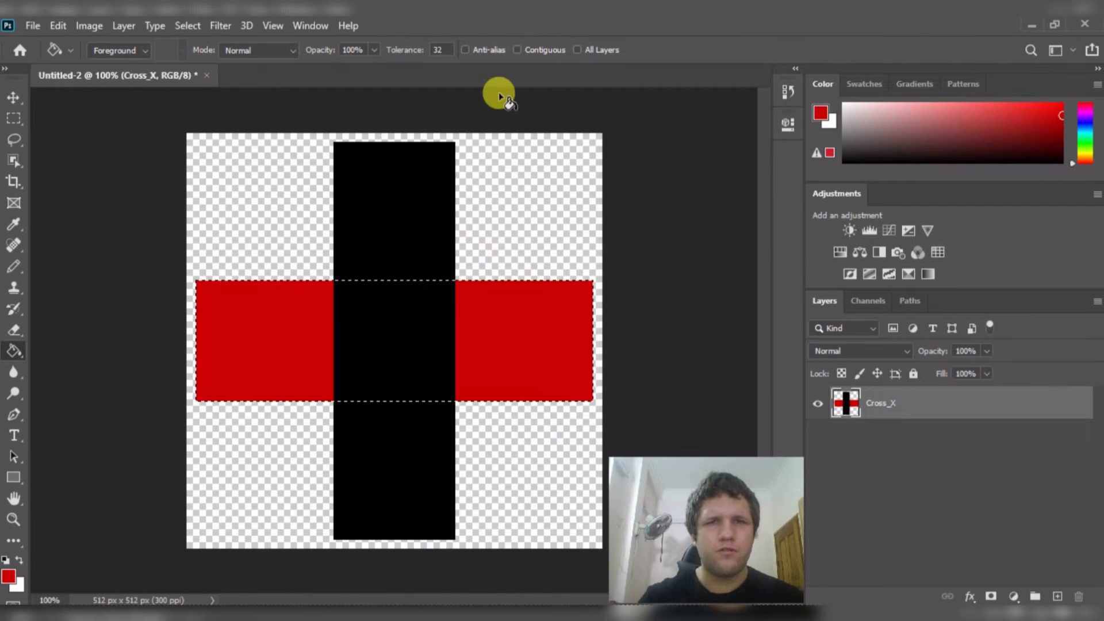
- Enable Contiguous for the Paint Bucket and fill the selection's areas on both sides of the vertical bar with black
left_click(522, 50)
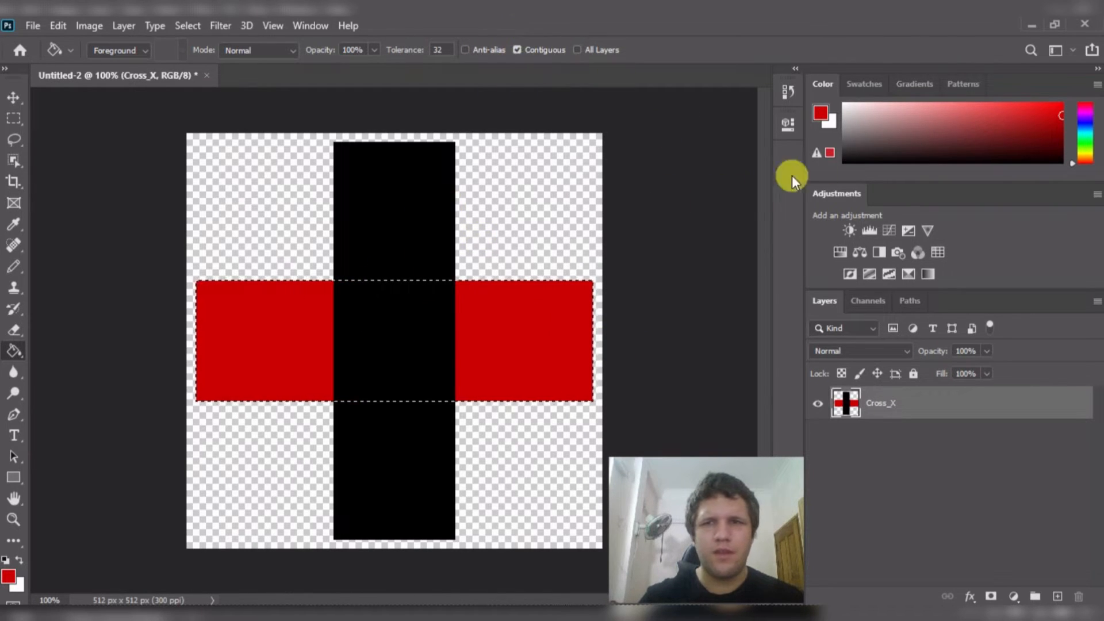
left_click(844, 162)
left_click(524, 318)
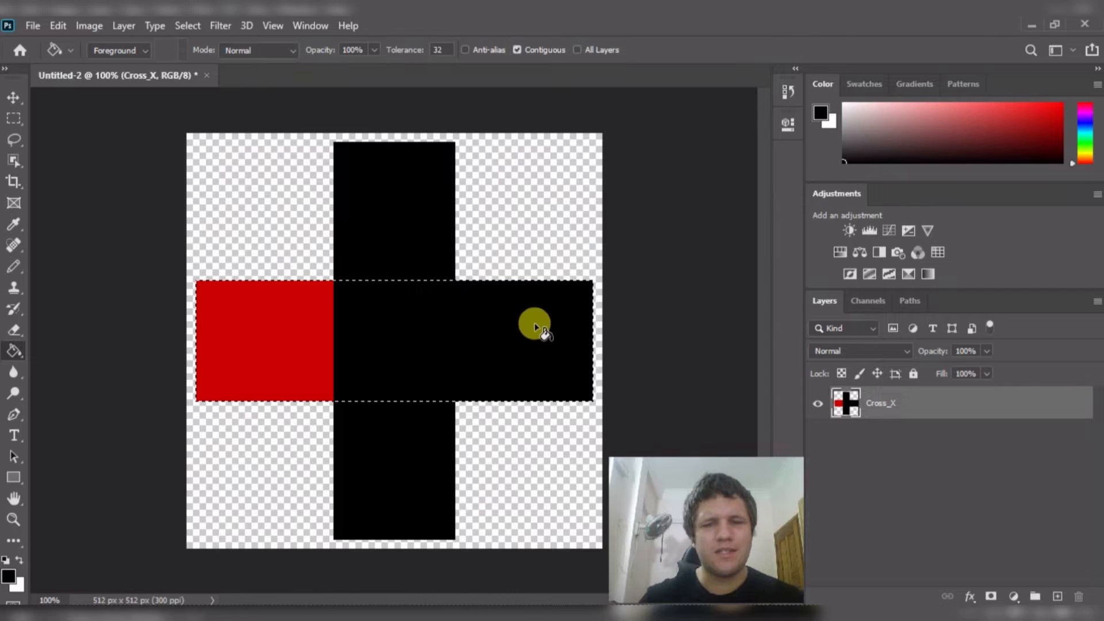
left_click(302, 336)
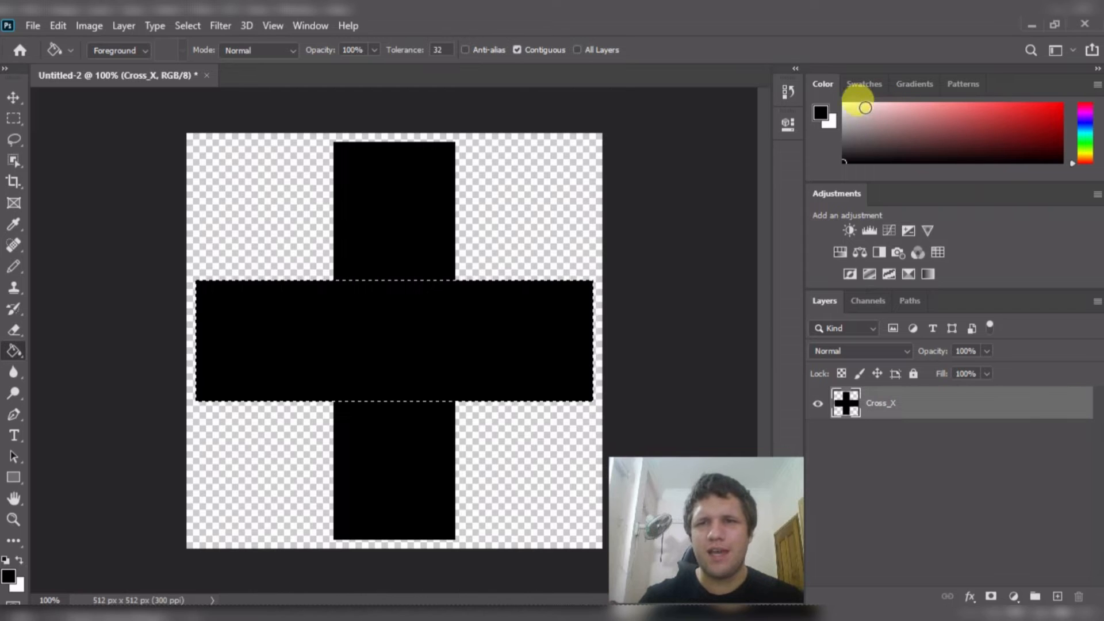
left_click(1028, 116)
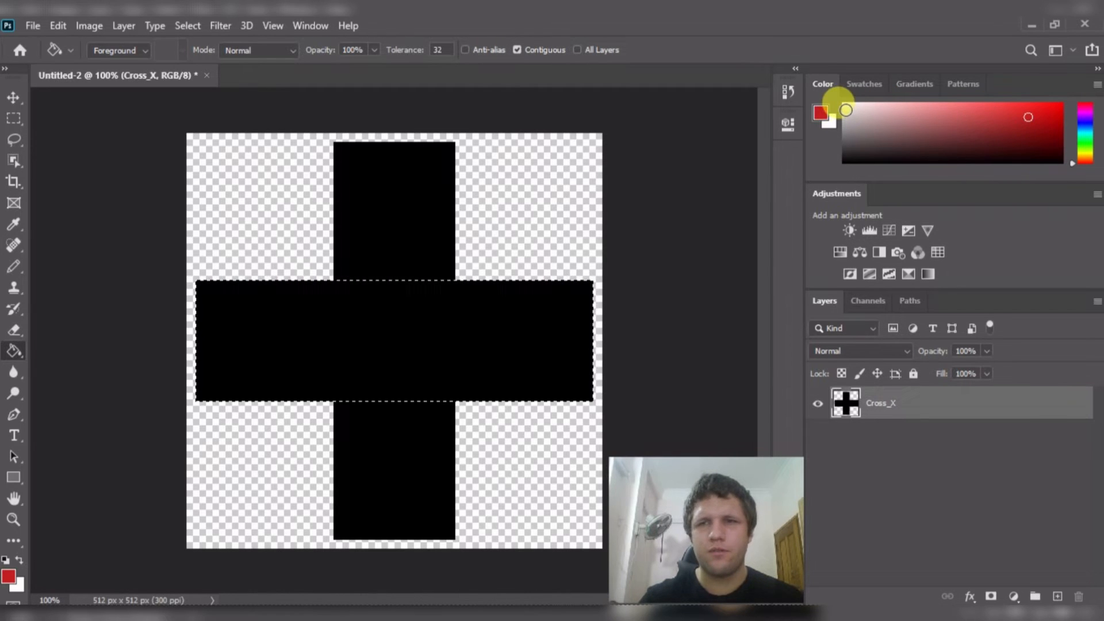
left_click(822, 113)
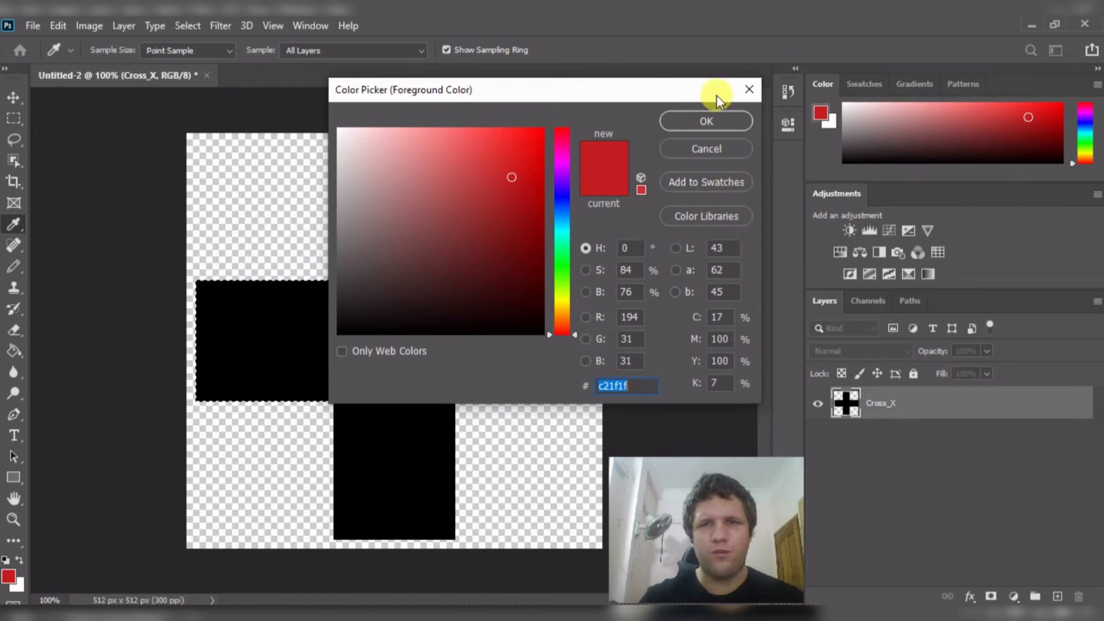
key("g")
left_click(755, 89)
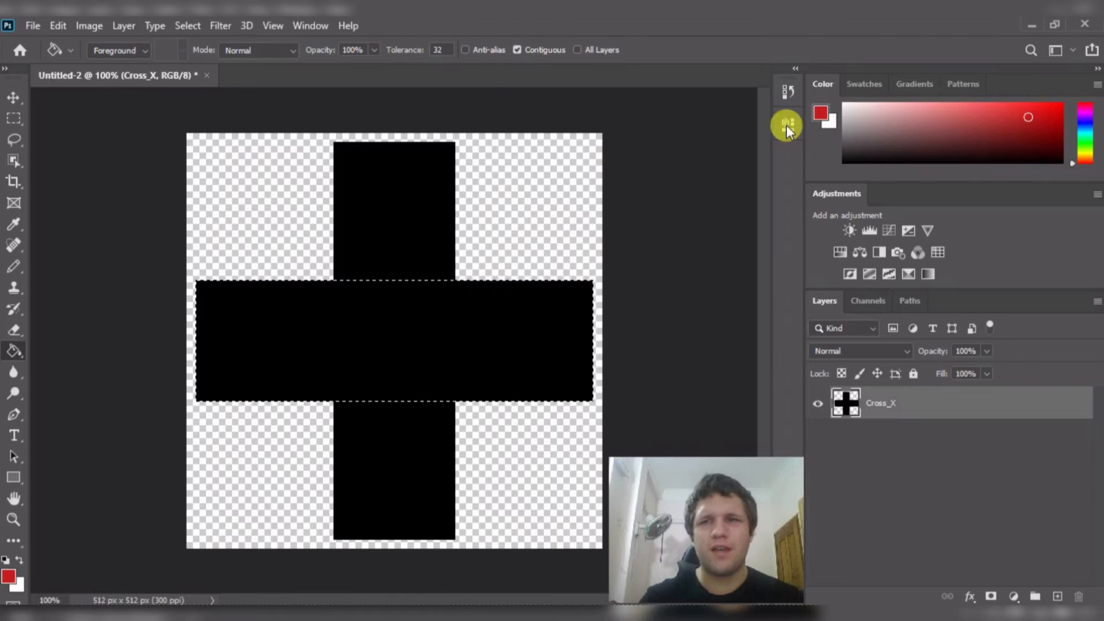
left_click(882, 161)
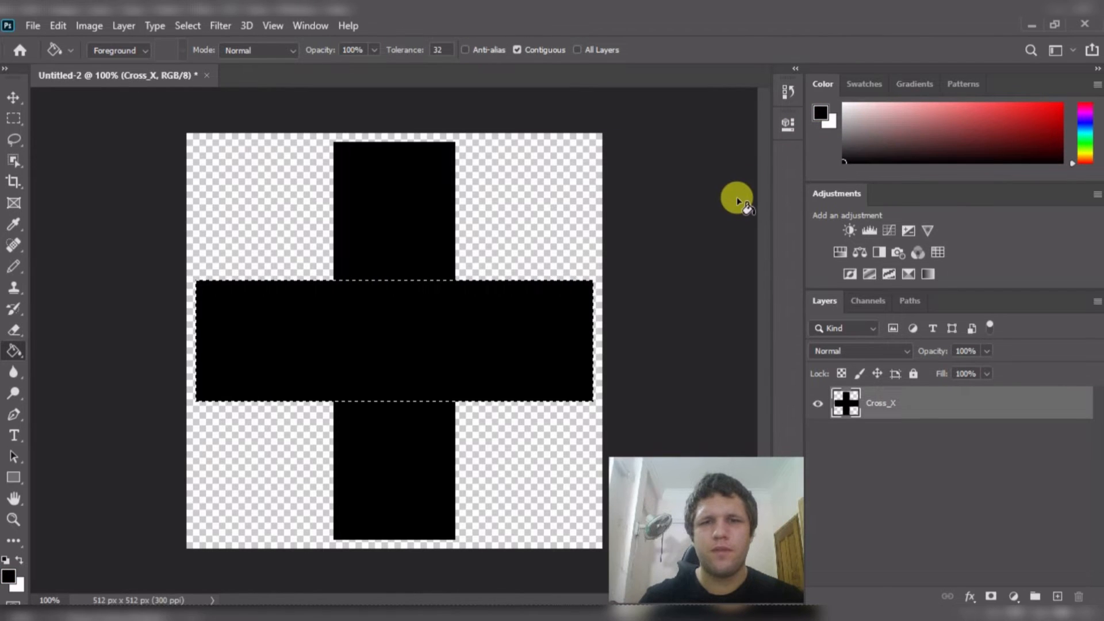
left_click(846, 159)
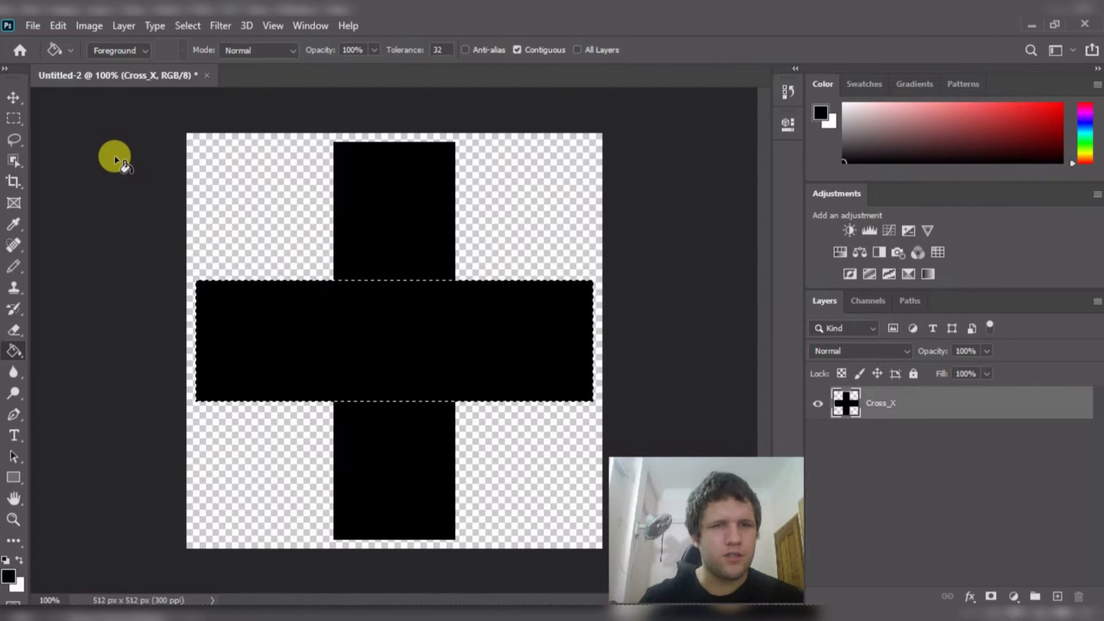
- Switch to the Magic Wand tool and clear the rectangular selection around the horizontal bar
key("w")
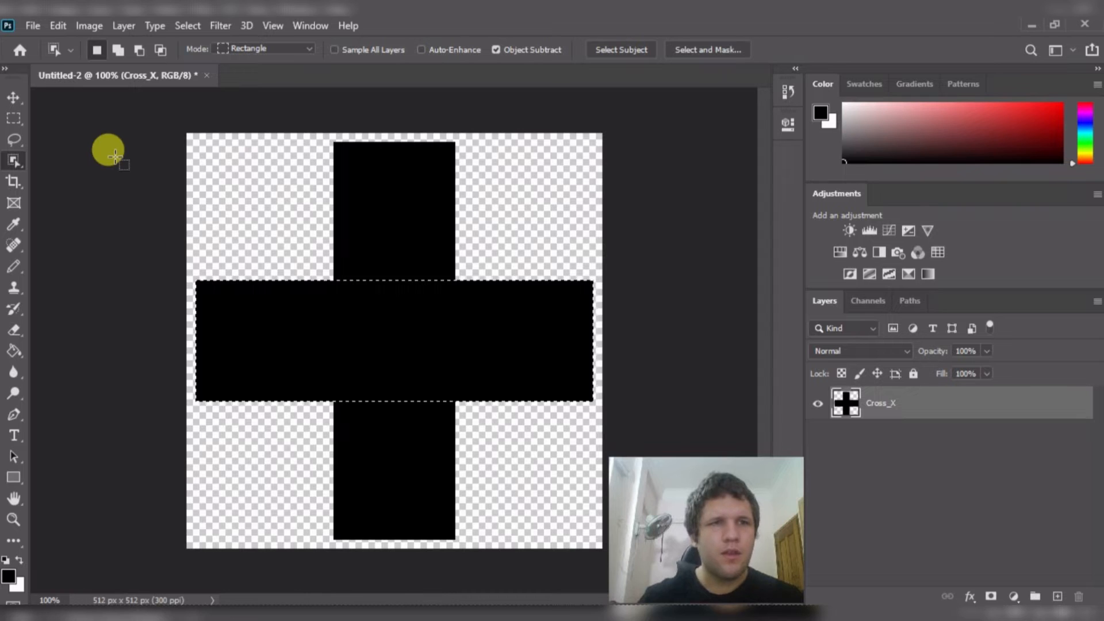
right_click(12, 162)
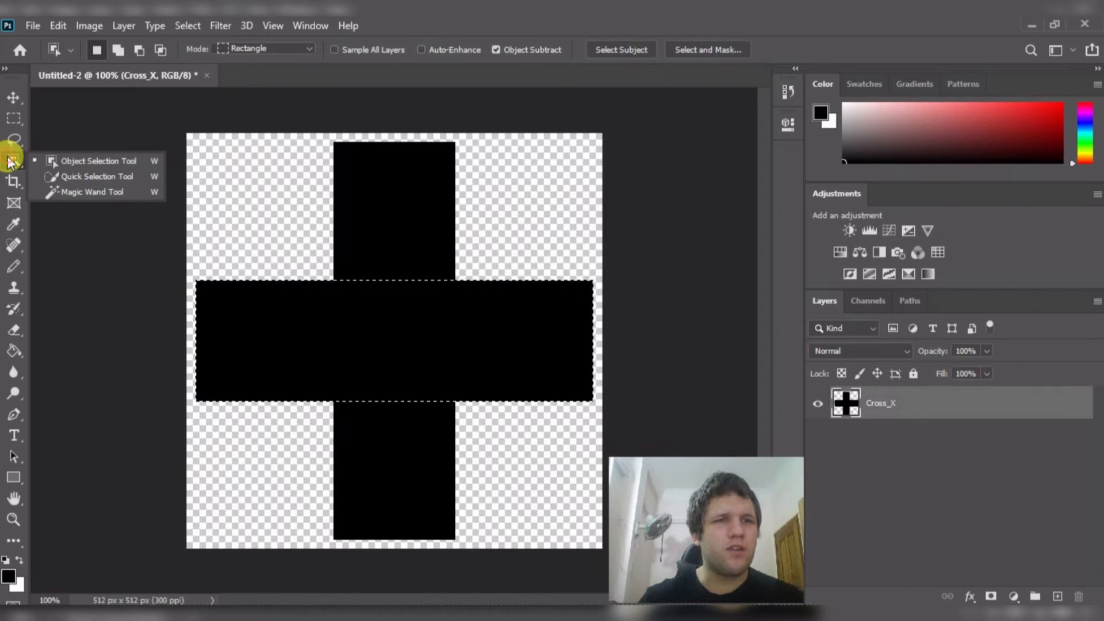
left_click(87, 191)
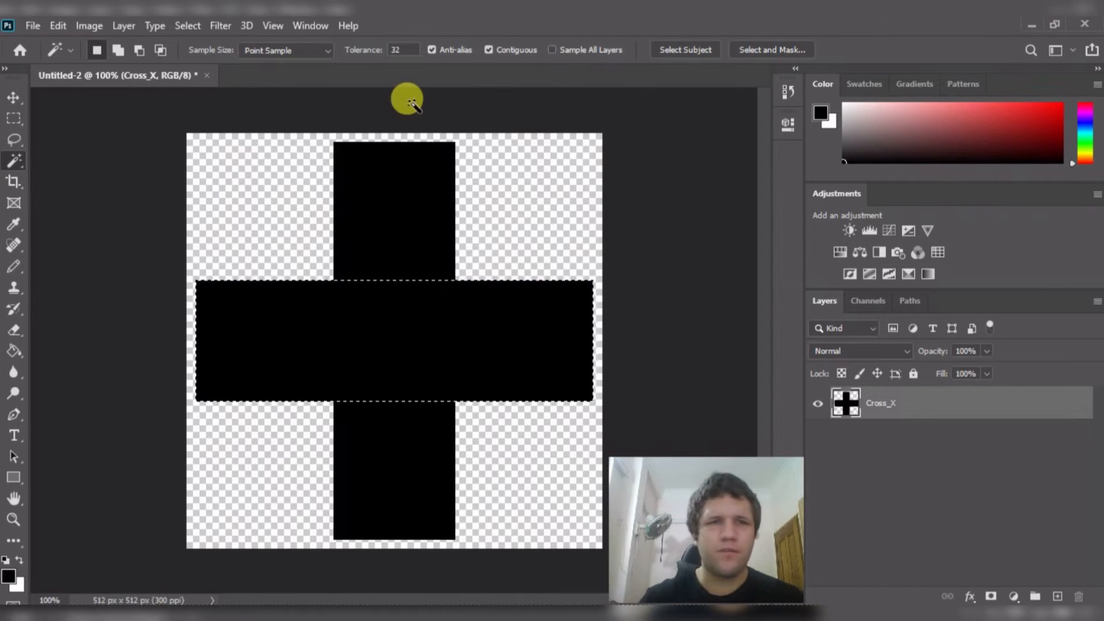
key("ctrl+d")
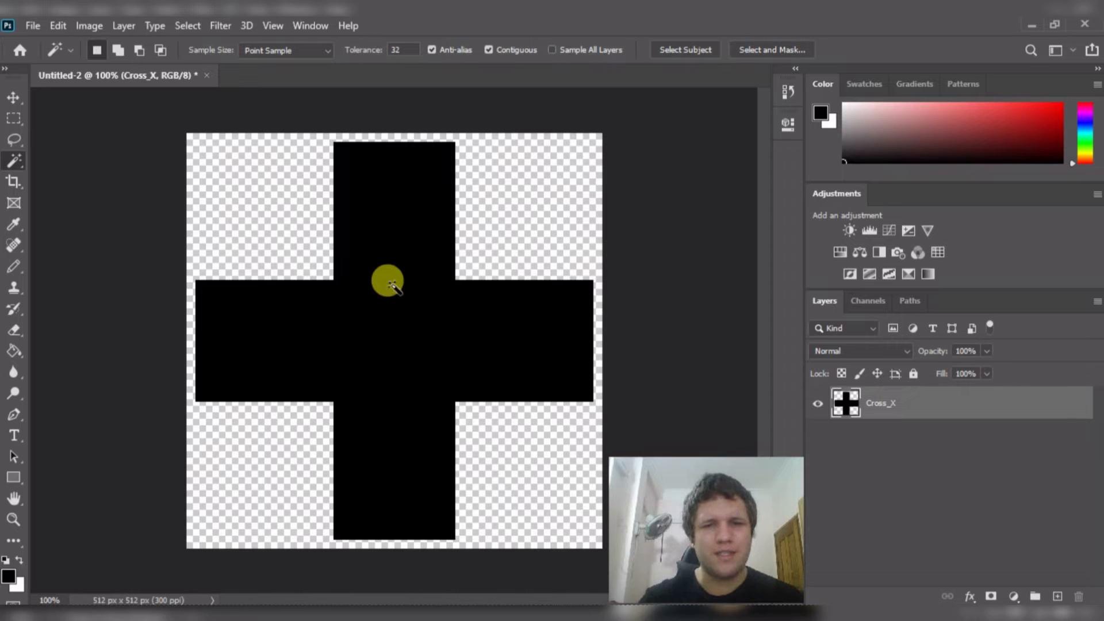
right_click(15, 161)
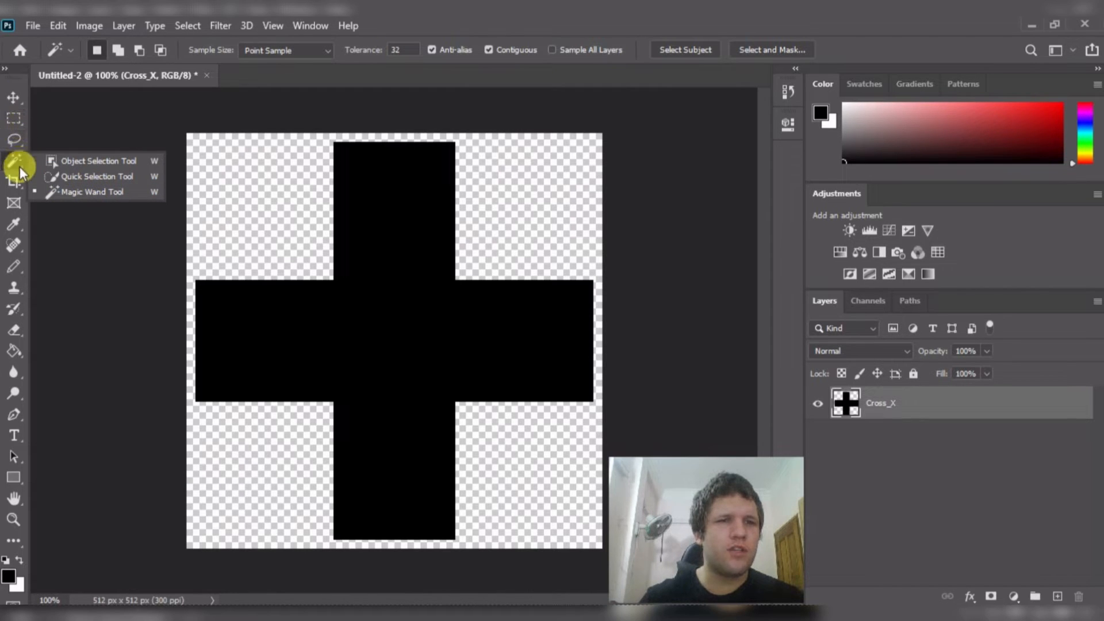
left_click(89, 116)
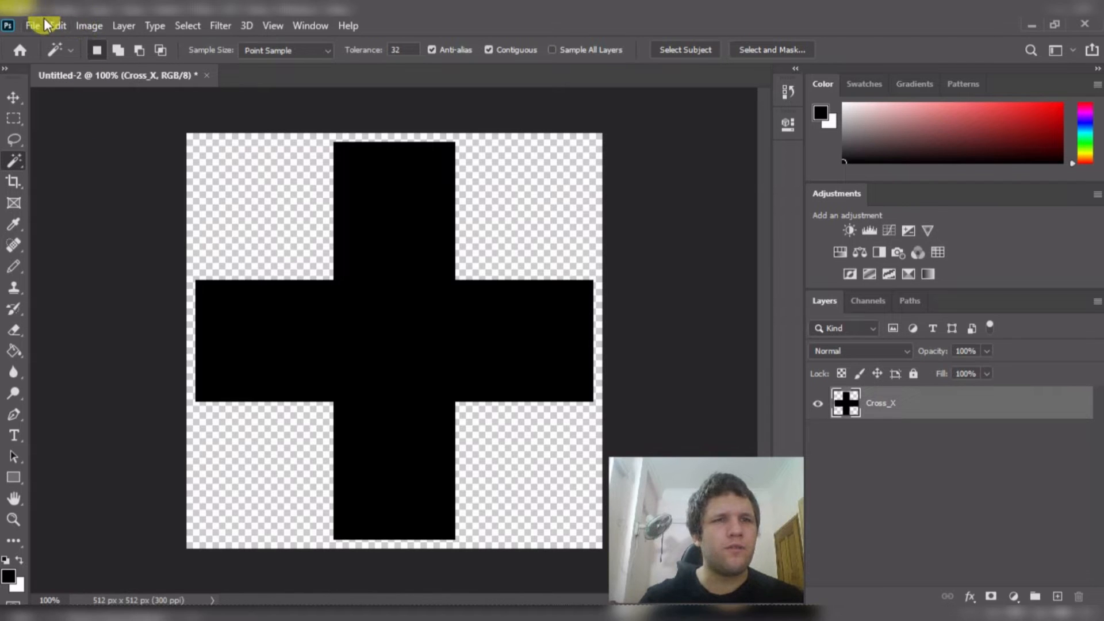
left_click(166, 26)
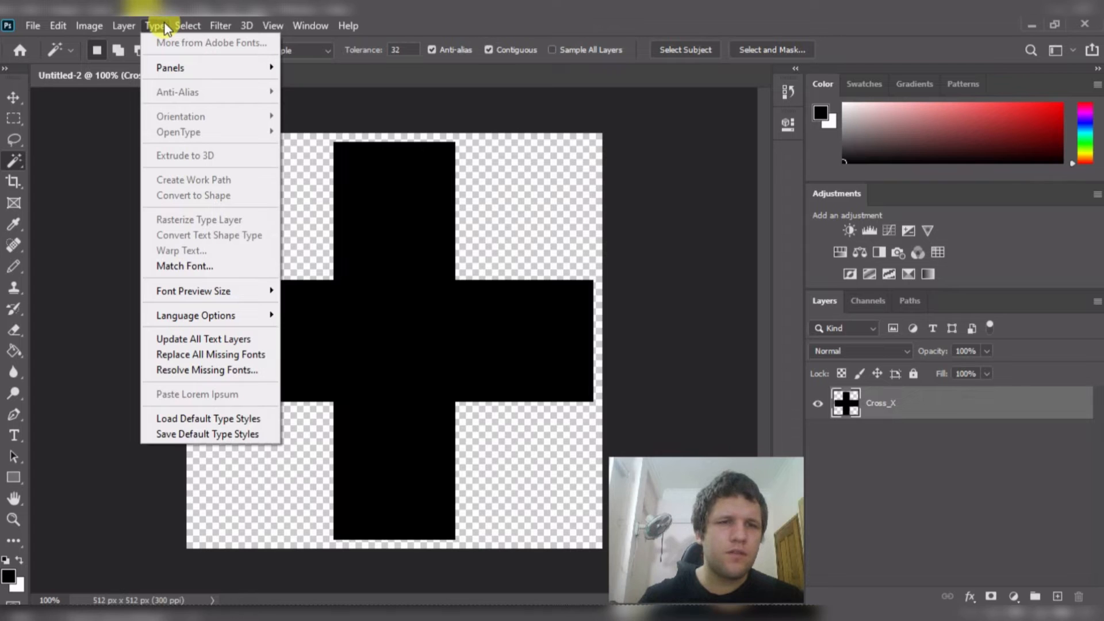
mouse_move(182, 30)
mouse_move(244, 28)
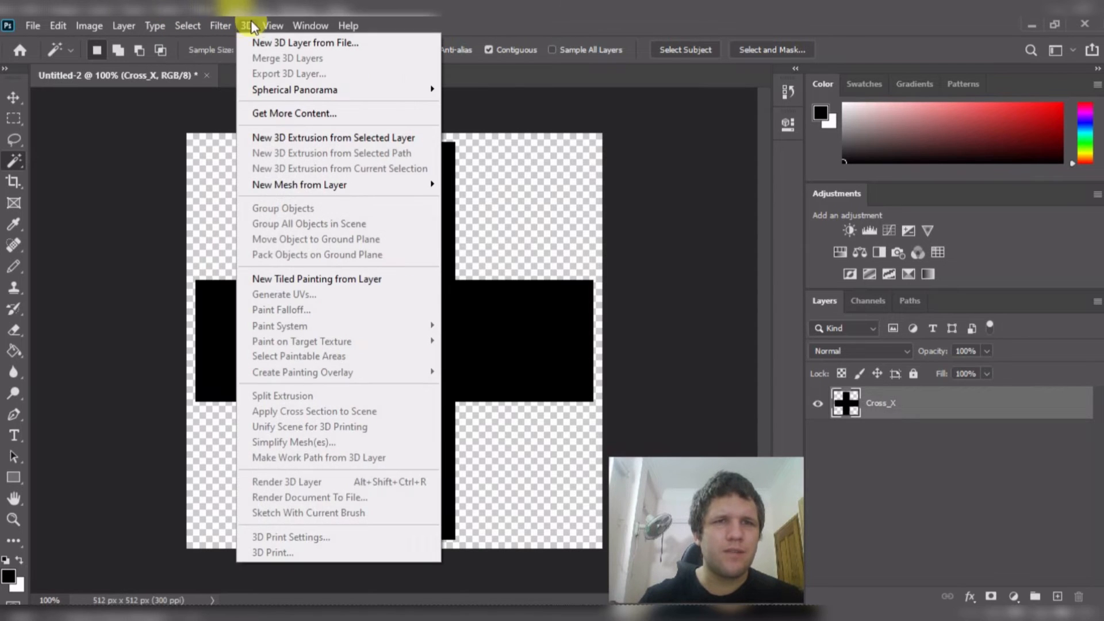
left_click(274, 23)
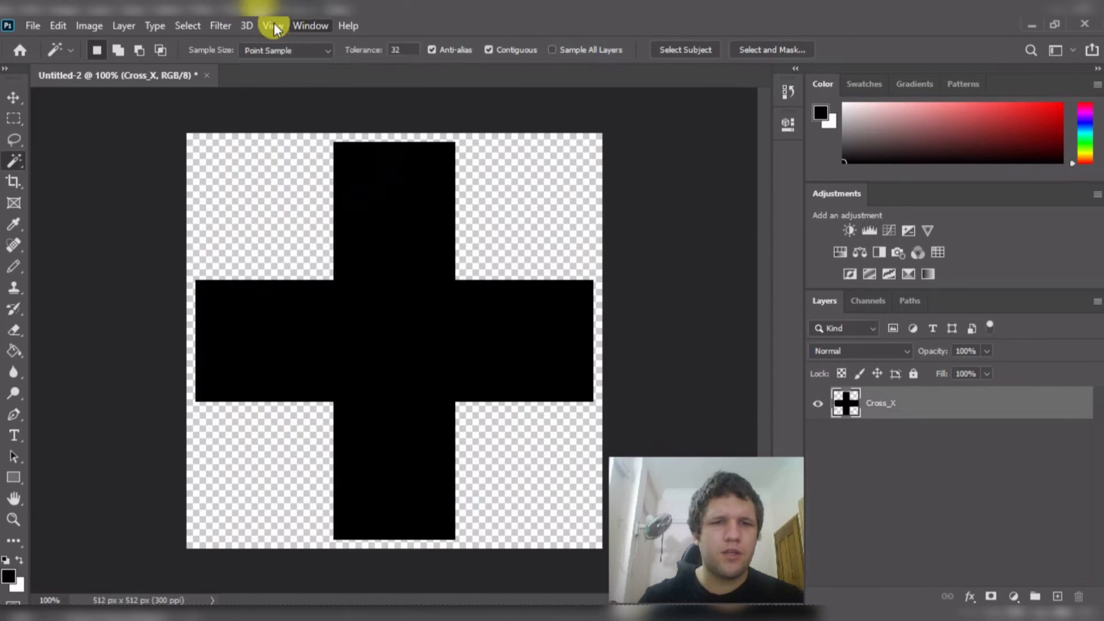
left_click(276, 19)
mouse_move(312, 19)
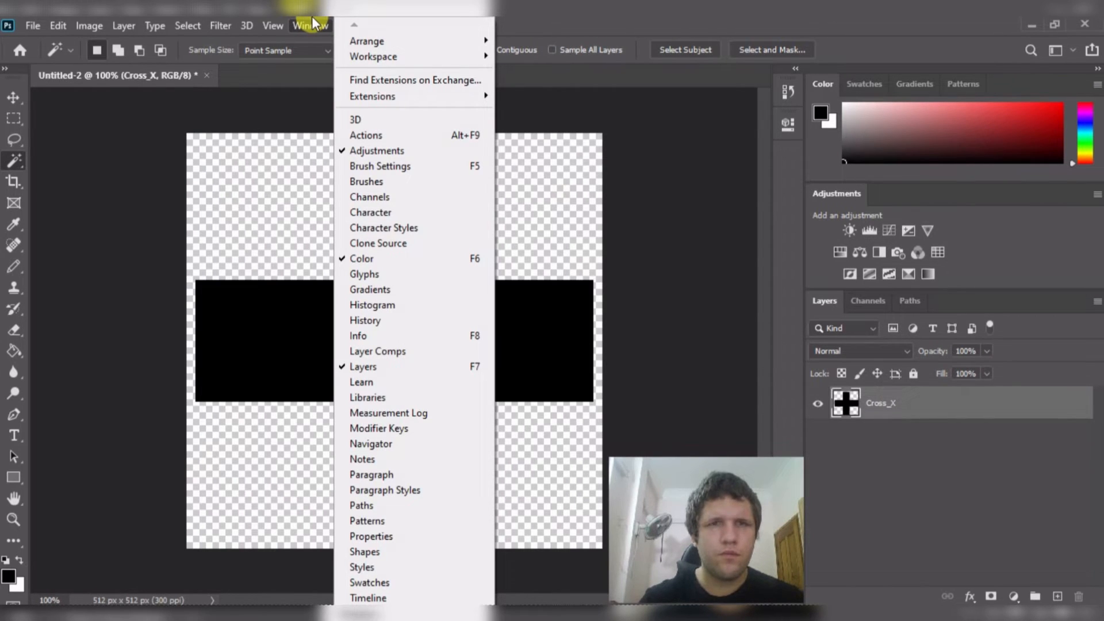
left_click(185, 128)
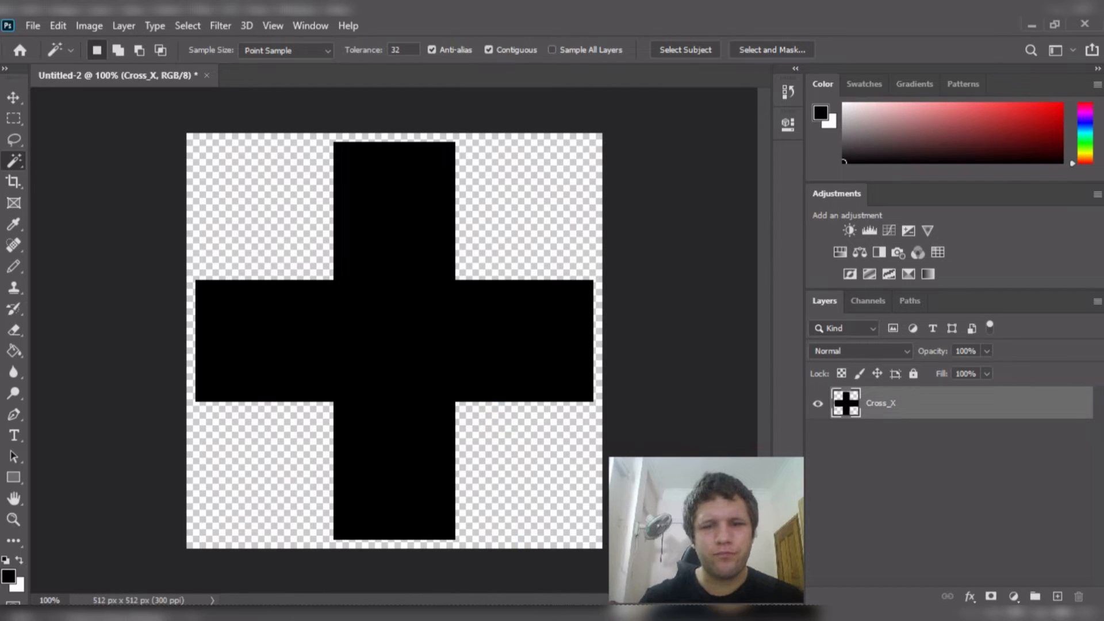
- Select the whole black cross with the Magic Wand, trying the surrounding transparent area first
mouse_move(535, 615)
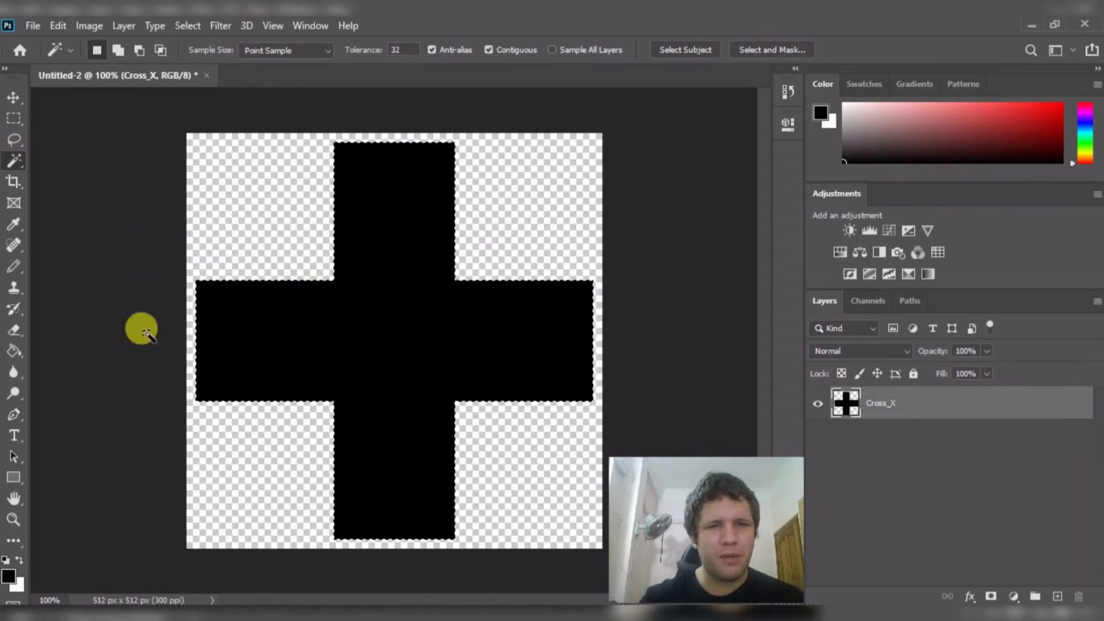
left_click(92, 232)
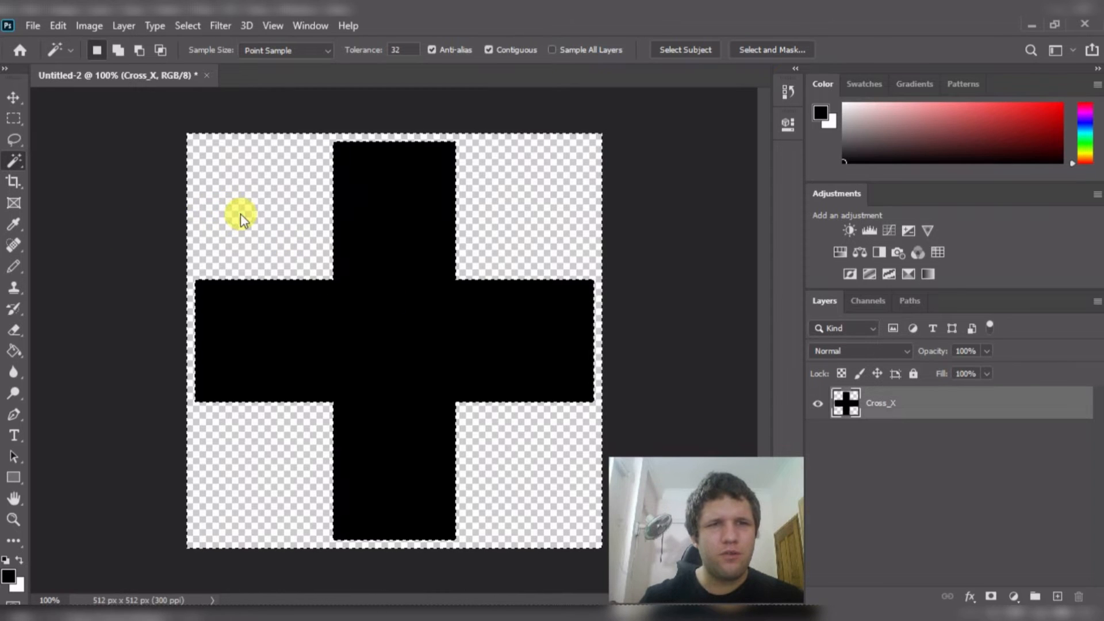
left_click(210, 134)
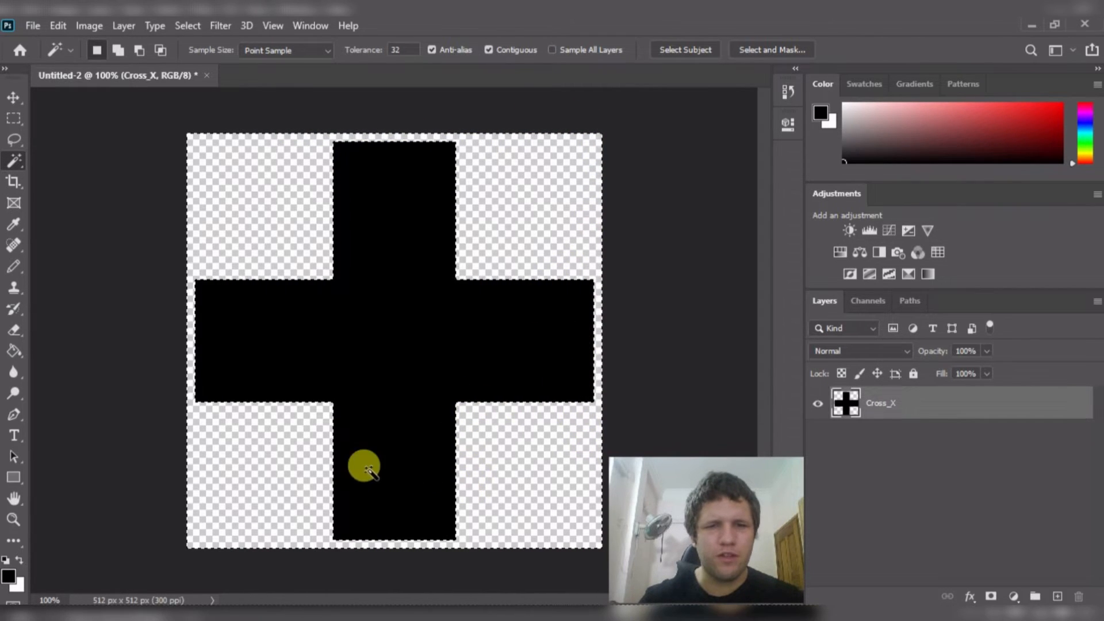
left_click(361, 377)
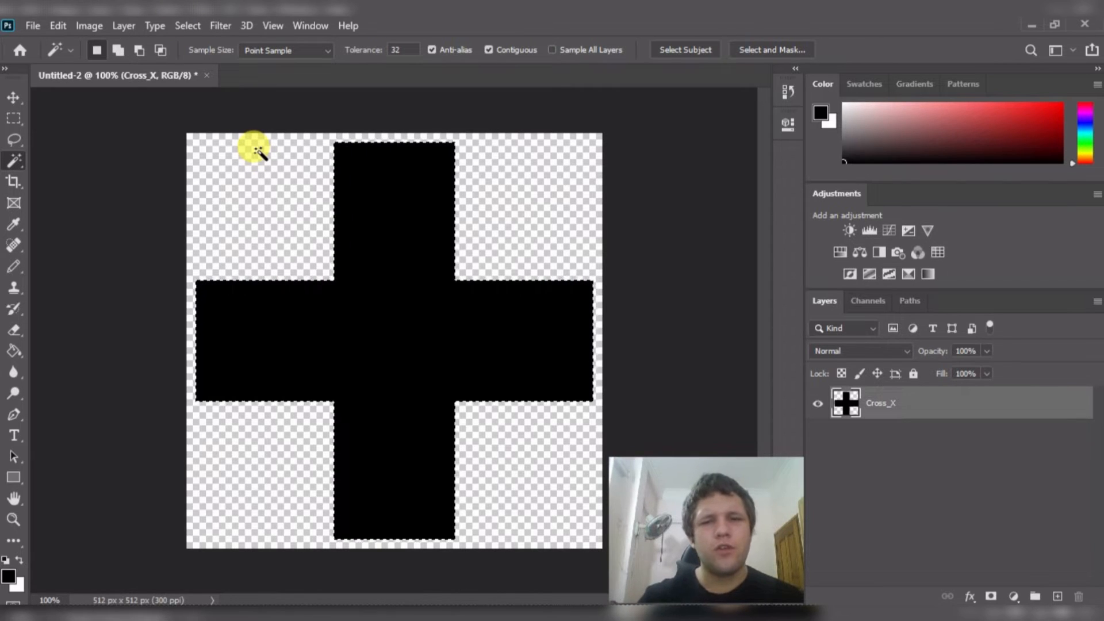
- Contract the selection around the black cross by 25 pixels
left_click(214, 25)
left_click(195, 26)
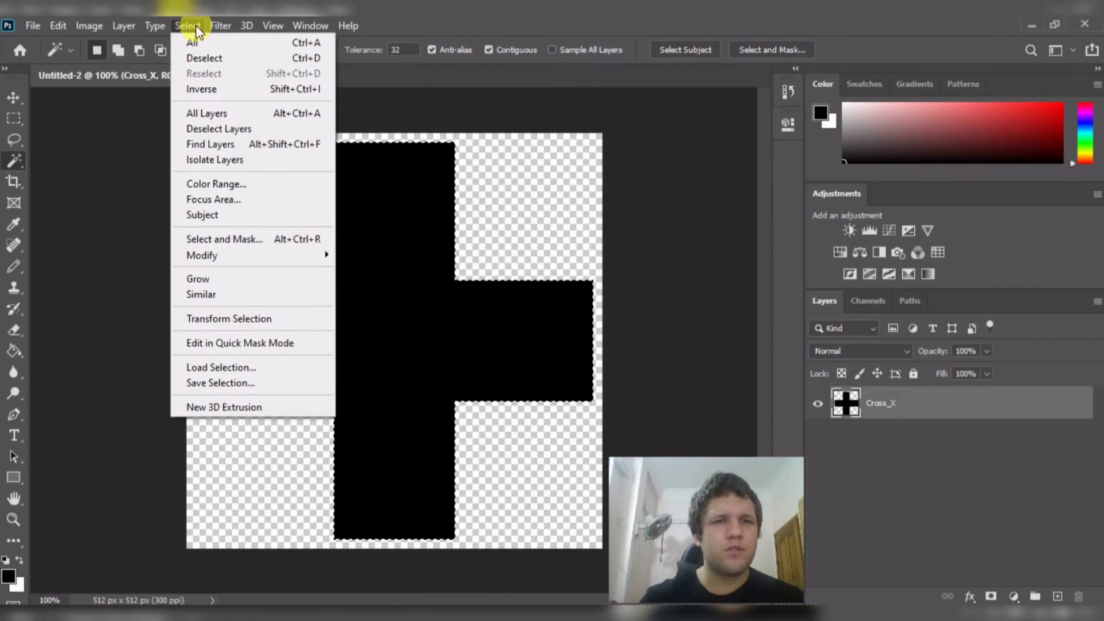
mouse_move(246, 262)
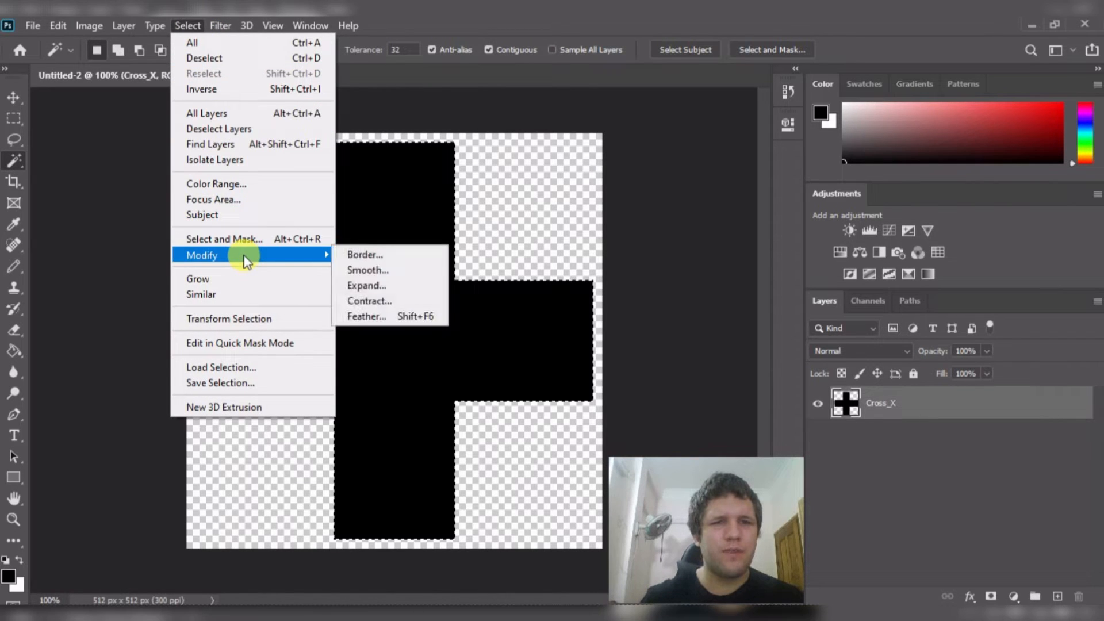
left_click(395, 303)
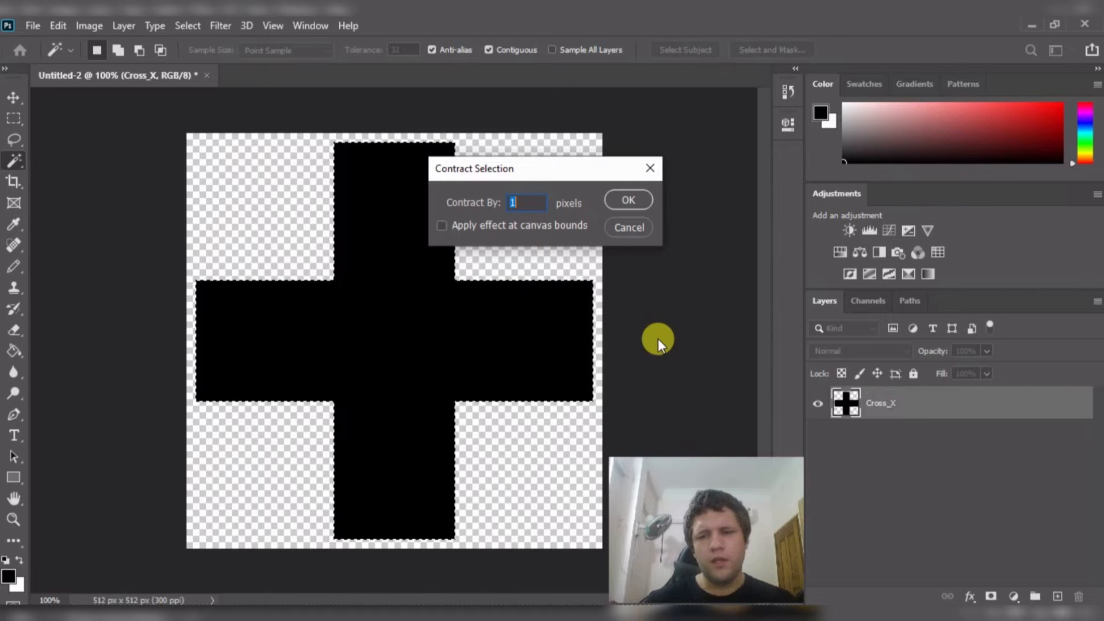
type("25")
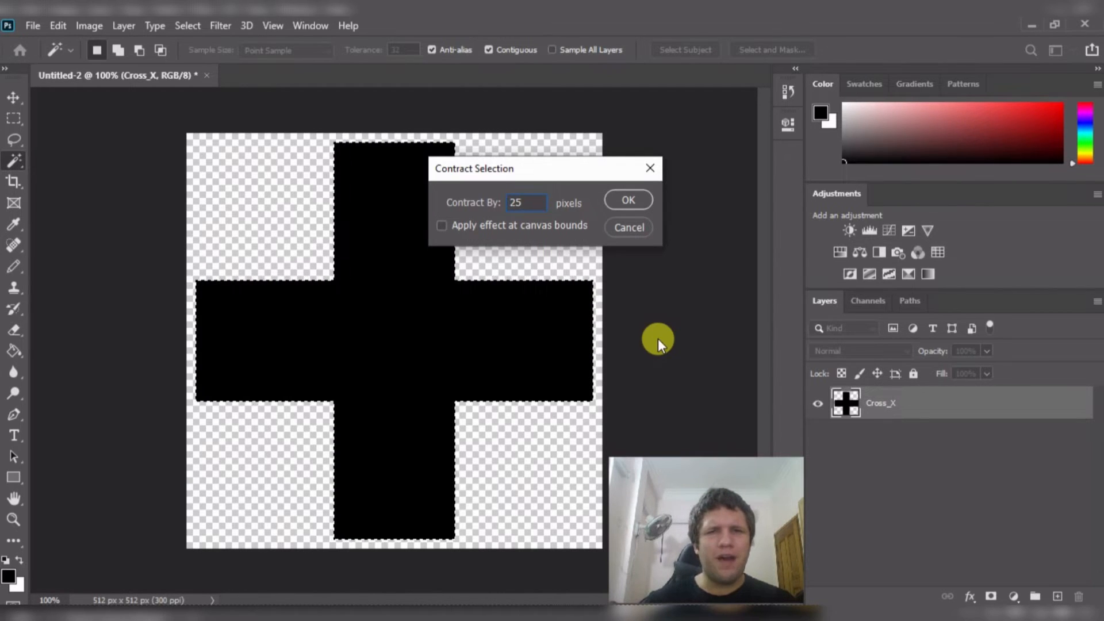
key("Return")
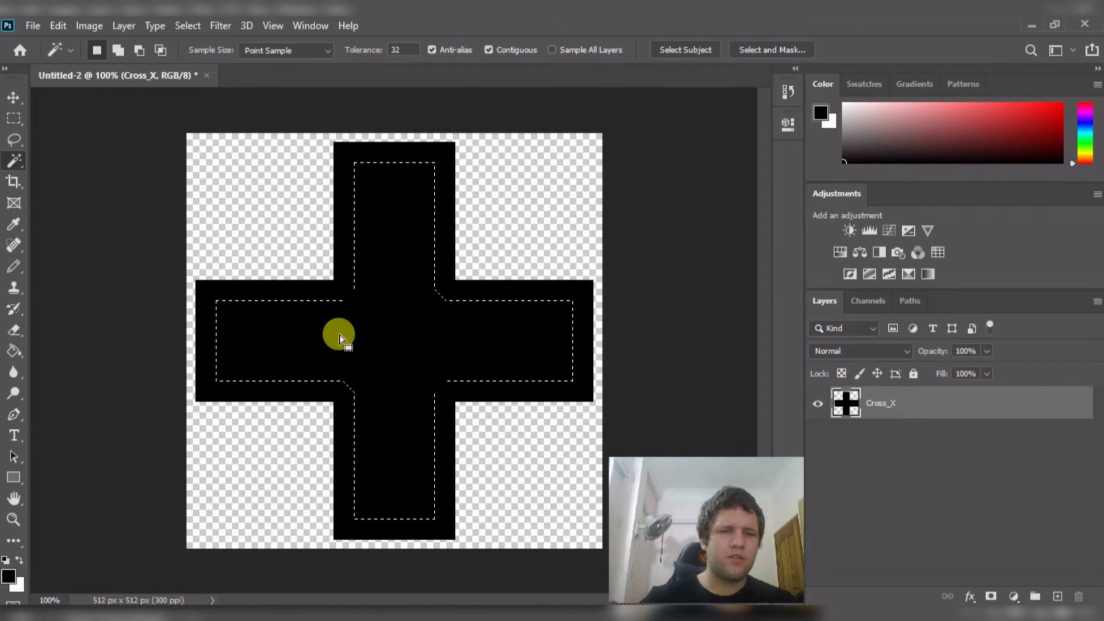
- Swap the foreground colour to white and fill the contracted selection inside the cross with the Paint Bucket
key("g")
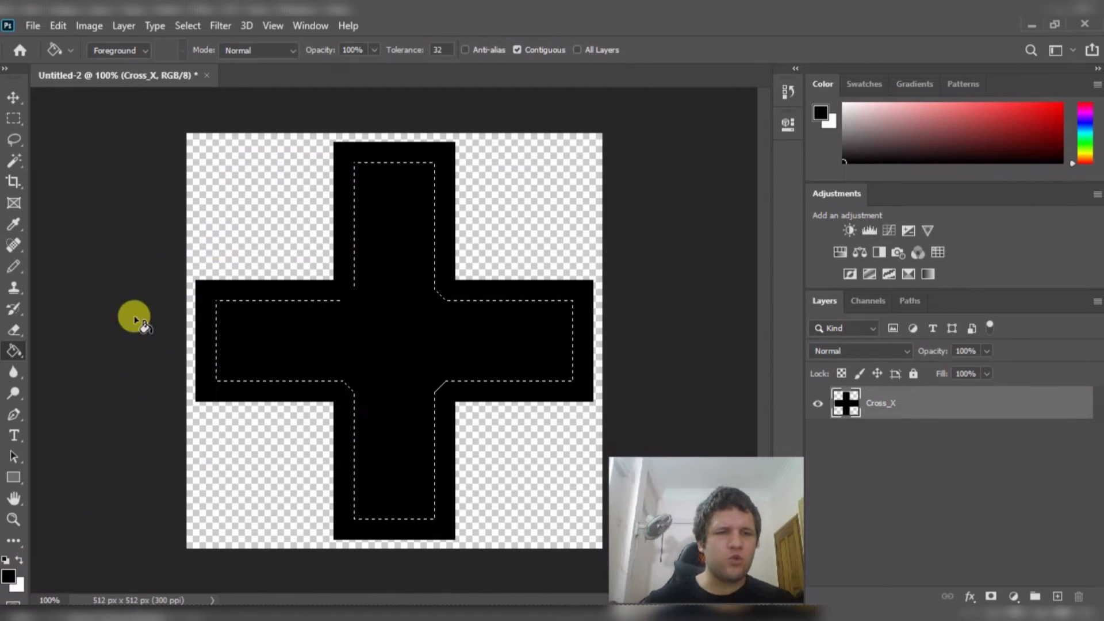
left_click(20, 560)
left_click(20, 560)
left_click(19, 560)
left_click(19, 560)
left_click(19, 560)
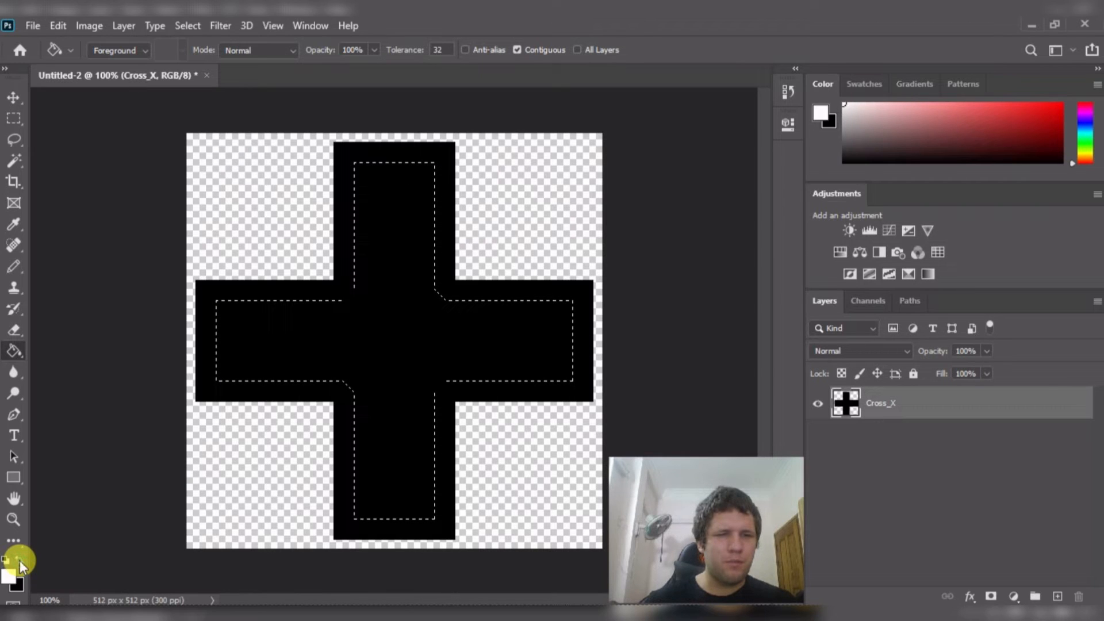
left_click(19, 560)
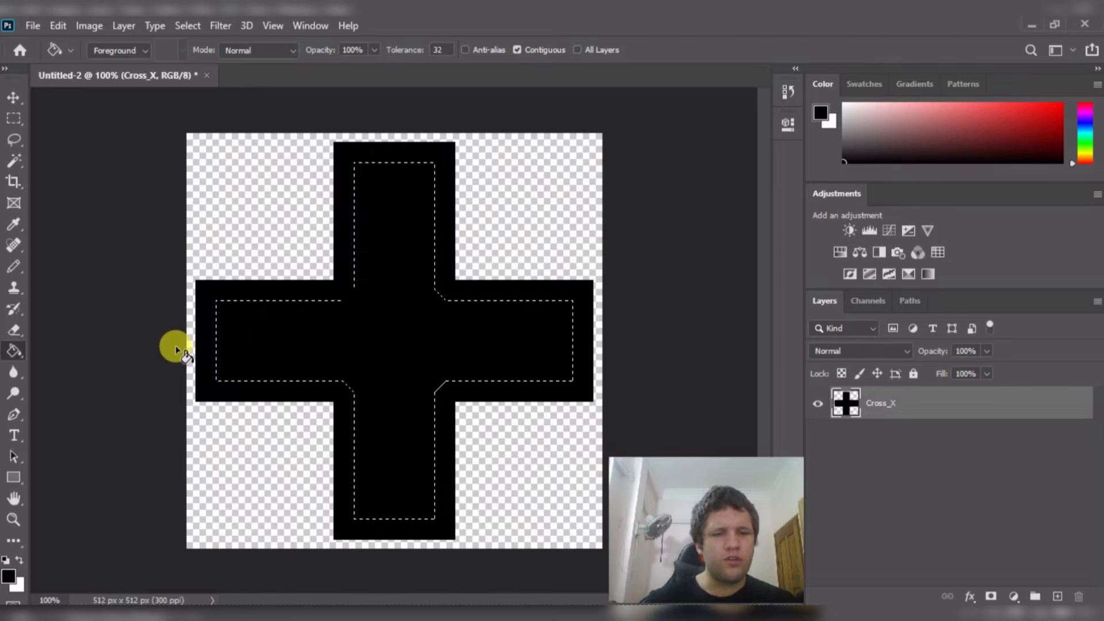
key("x")
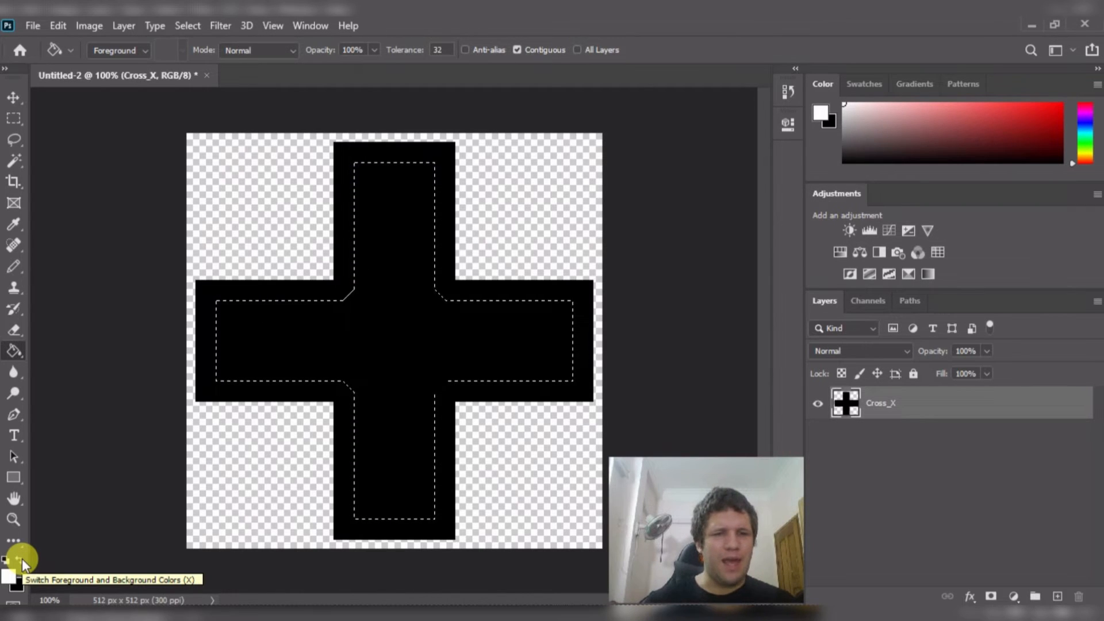
left_click(369, 352)
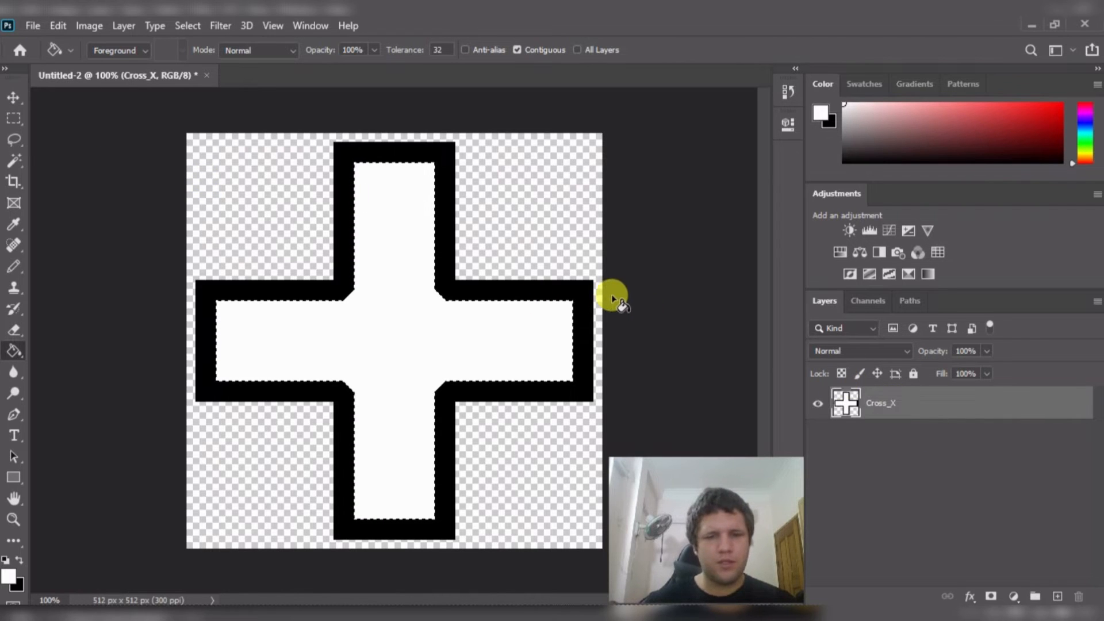
- Select the whole canvas, copy the bordered cross to a new layer and name that layer Plus
key("ctrl+a")
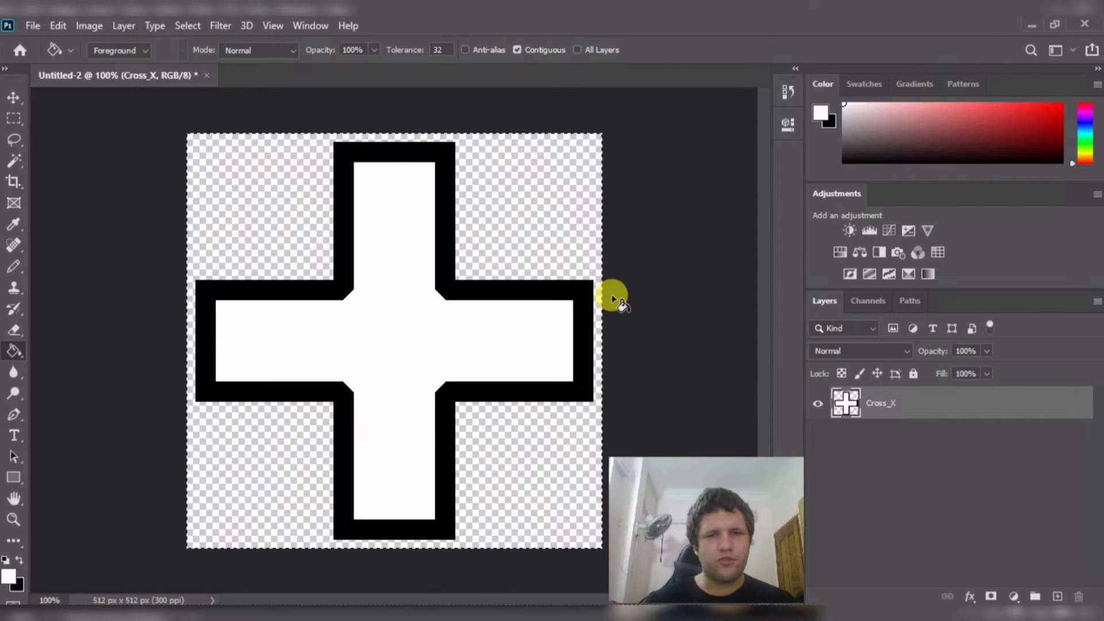
key("ctrl+j")
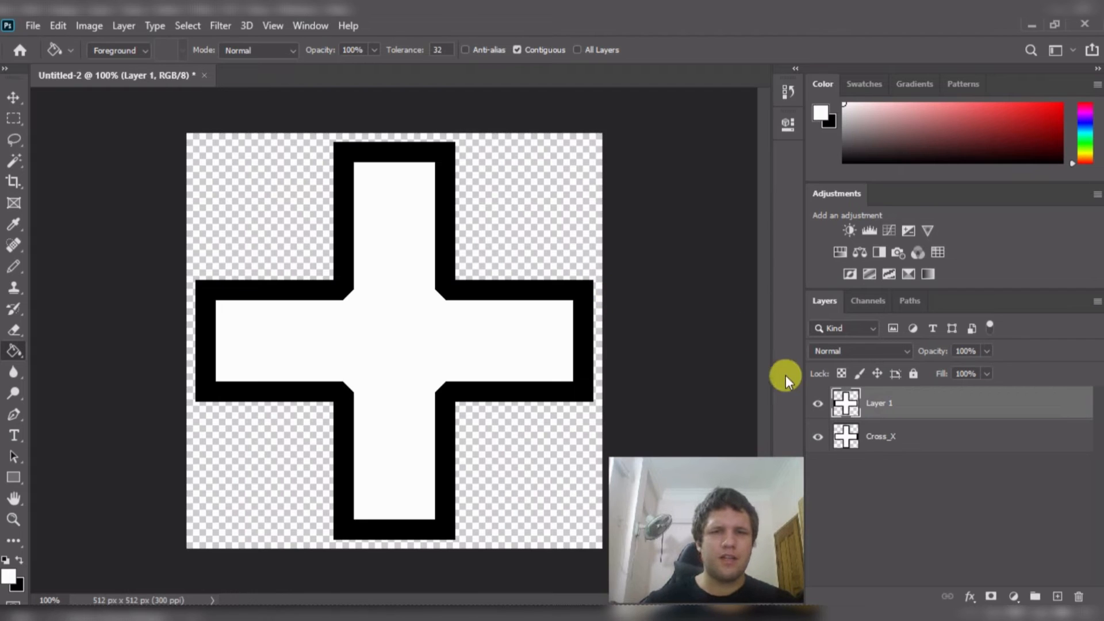
double_click(879, 404)
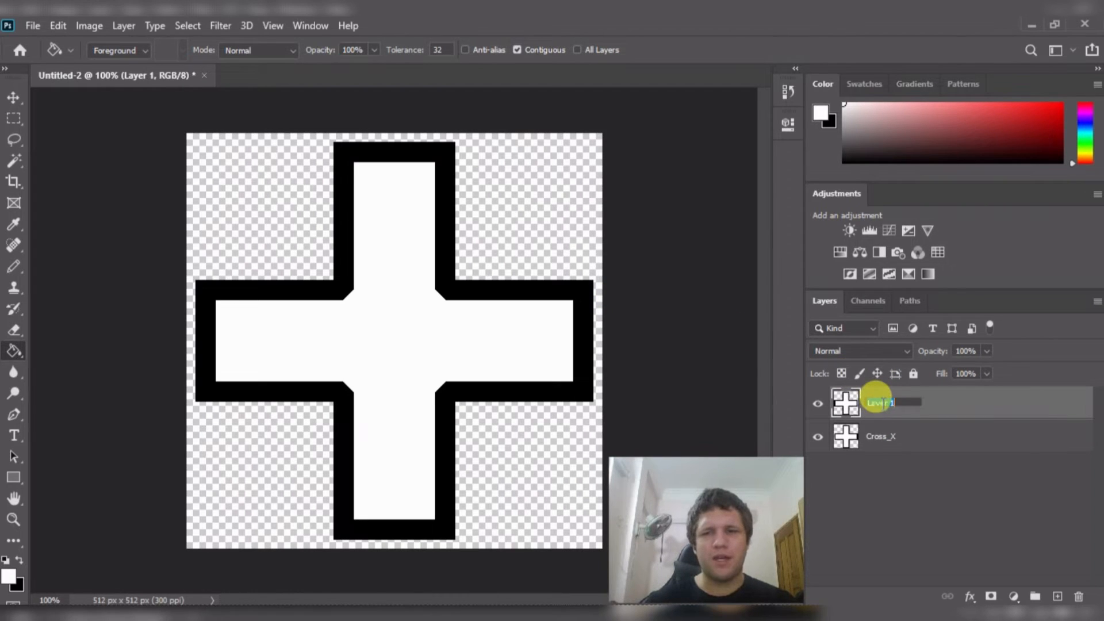
type("Plus")
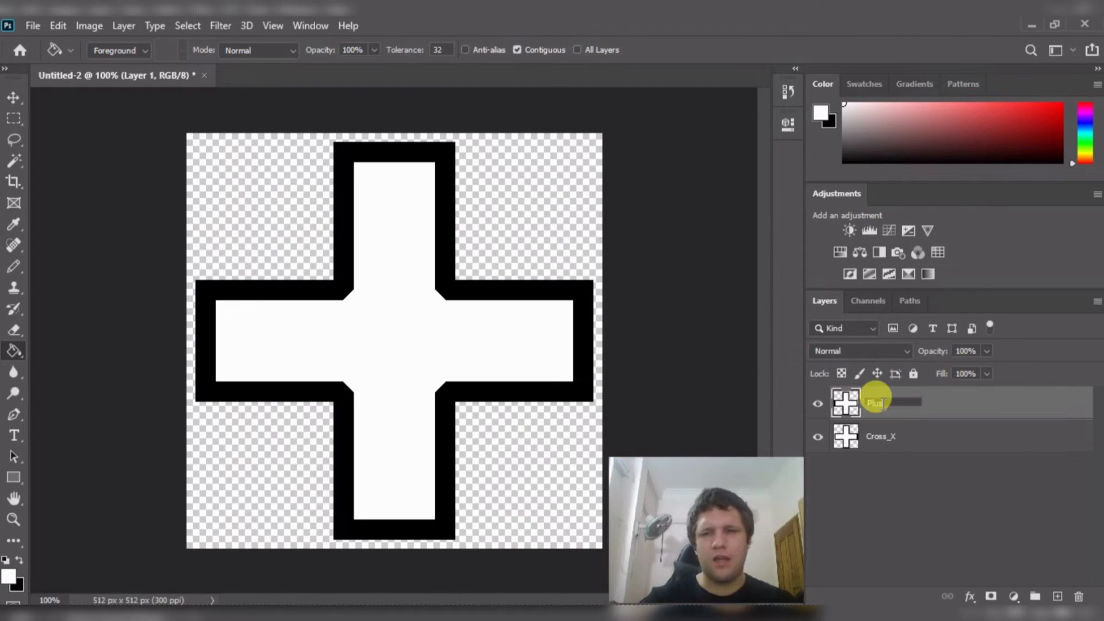
key("Return")
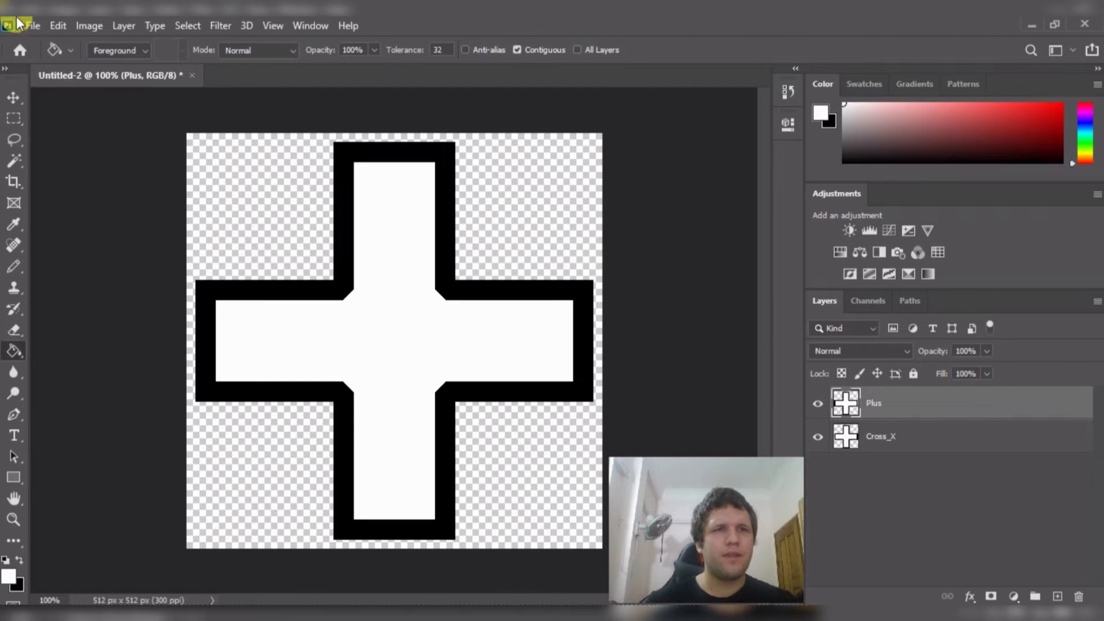
- Examine the document's export options, including Quick Export as PNG
left_click(33, 25)
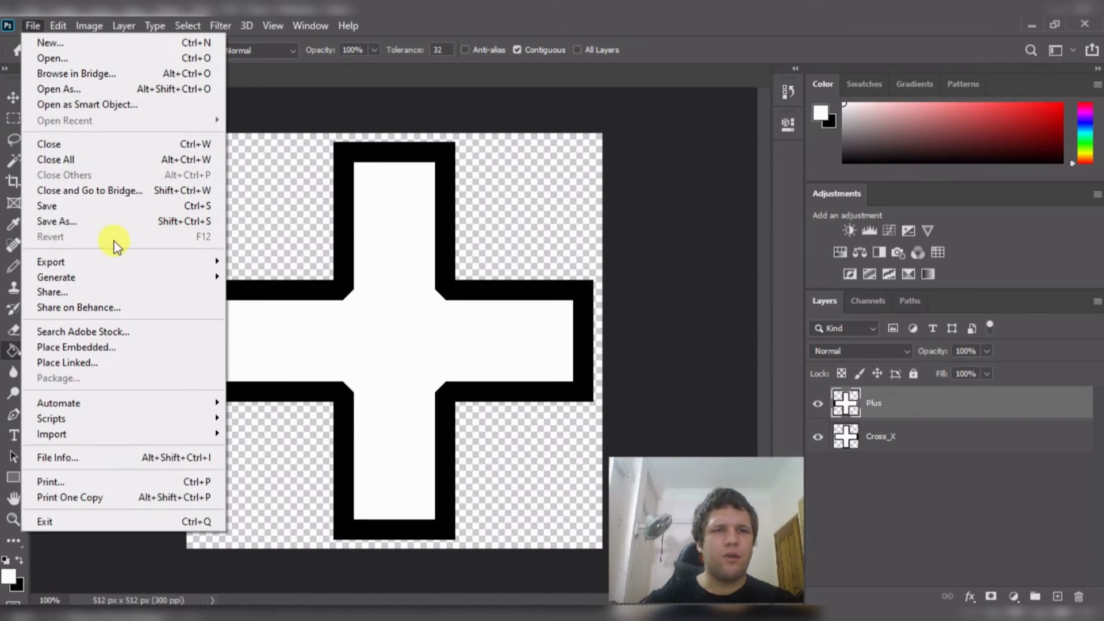
mouse_move(138, 263)
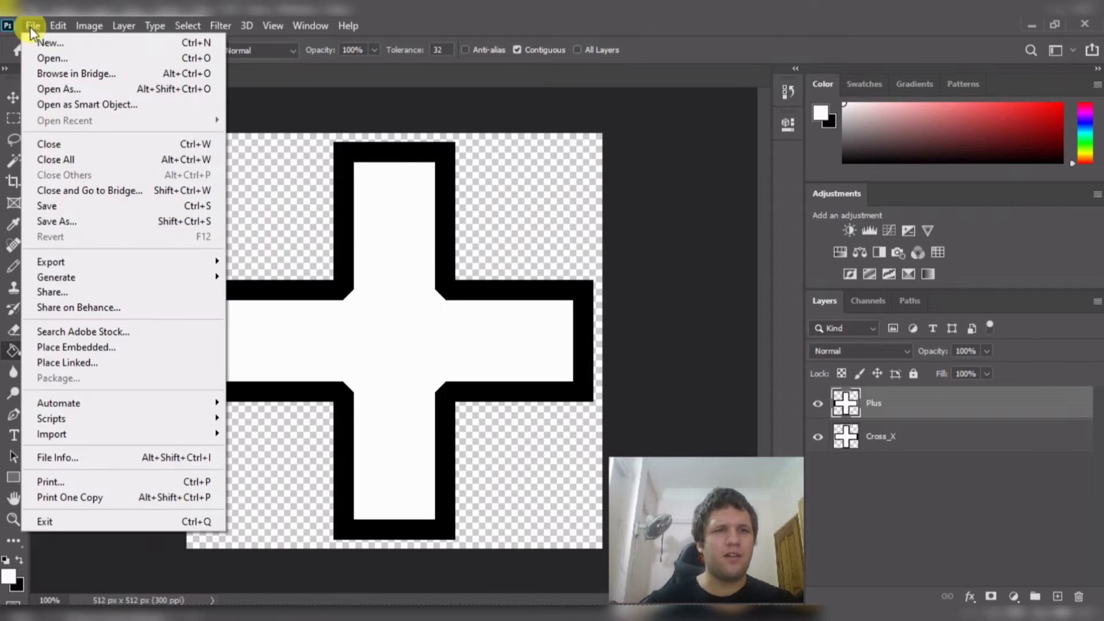
mouse_move(67, 259)
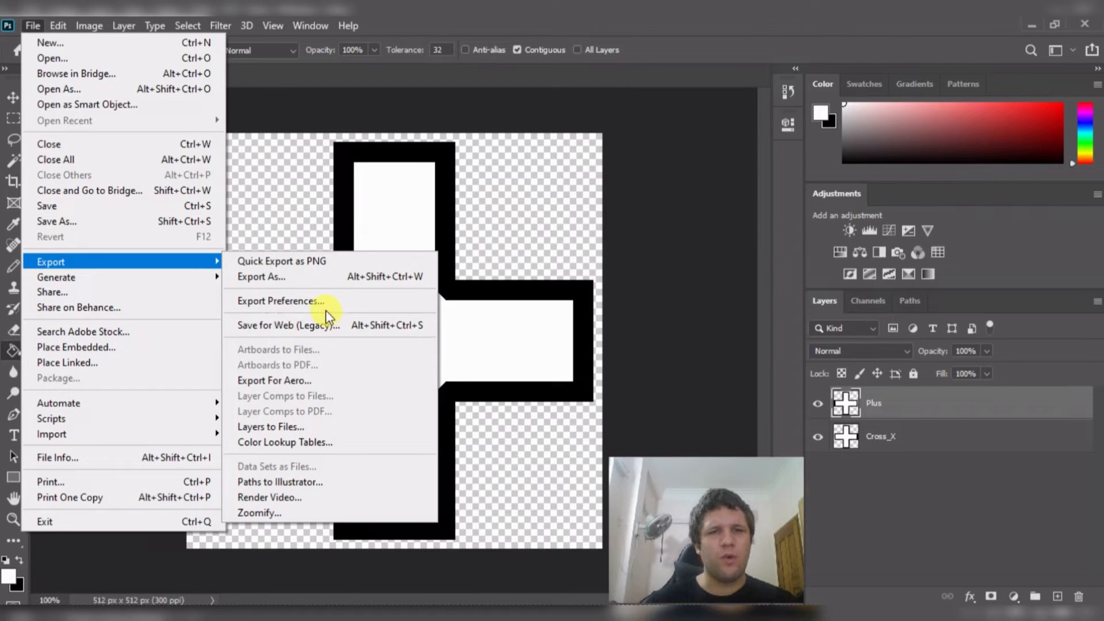
left_click(303, 265)
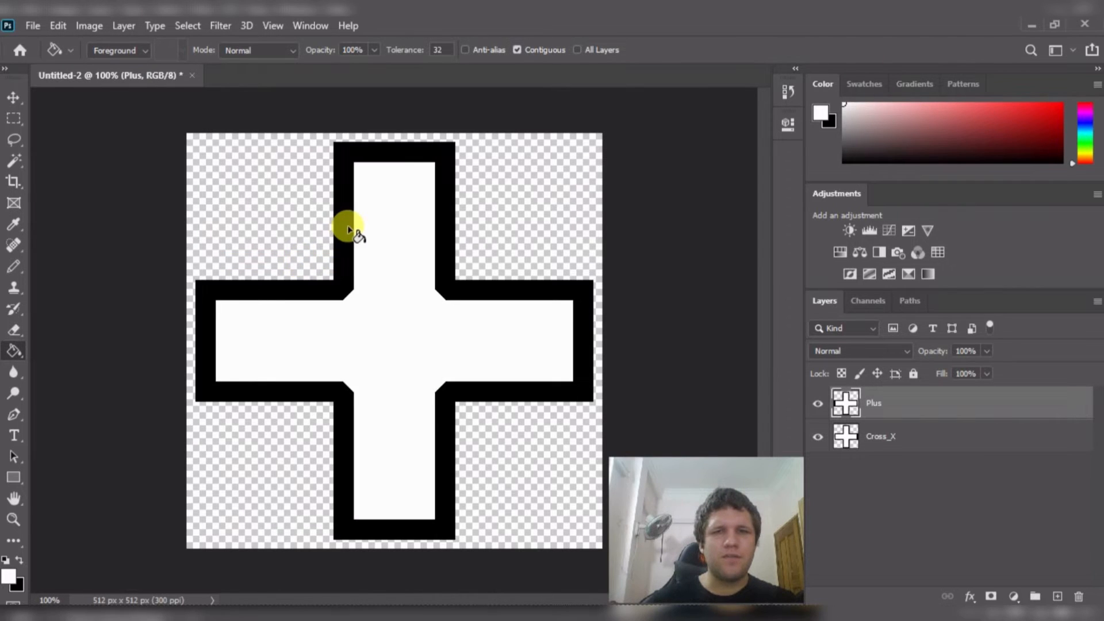
- Rename the Cross_X layer to Cross_X_0
left_click(882, 439)
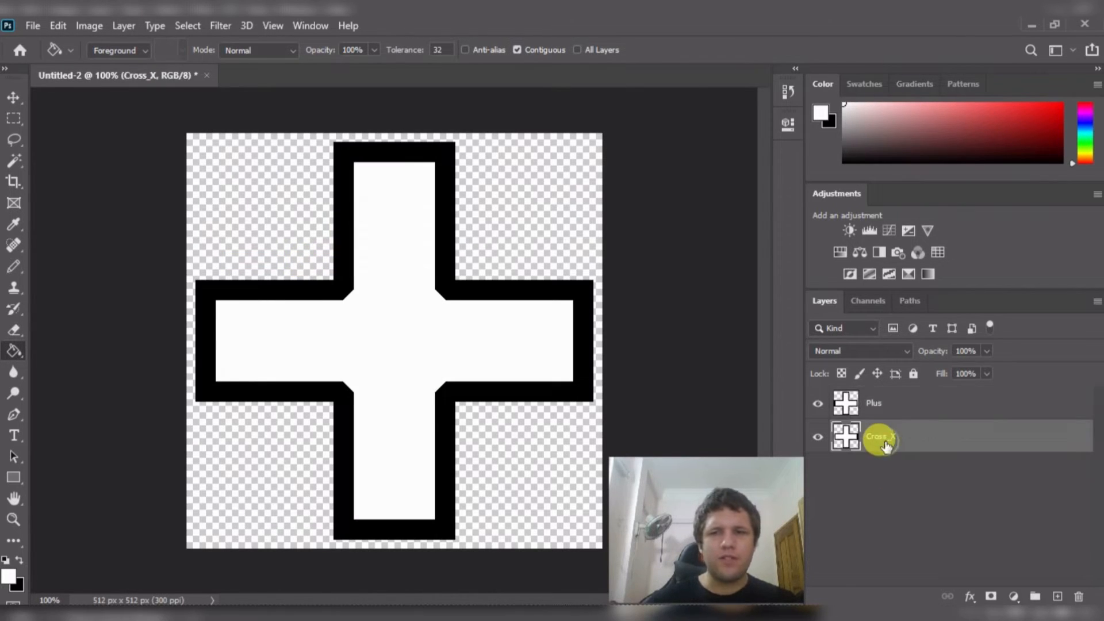
double_click(882, 437)
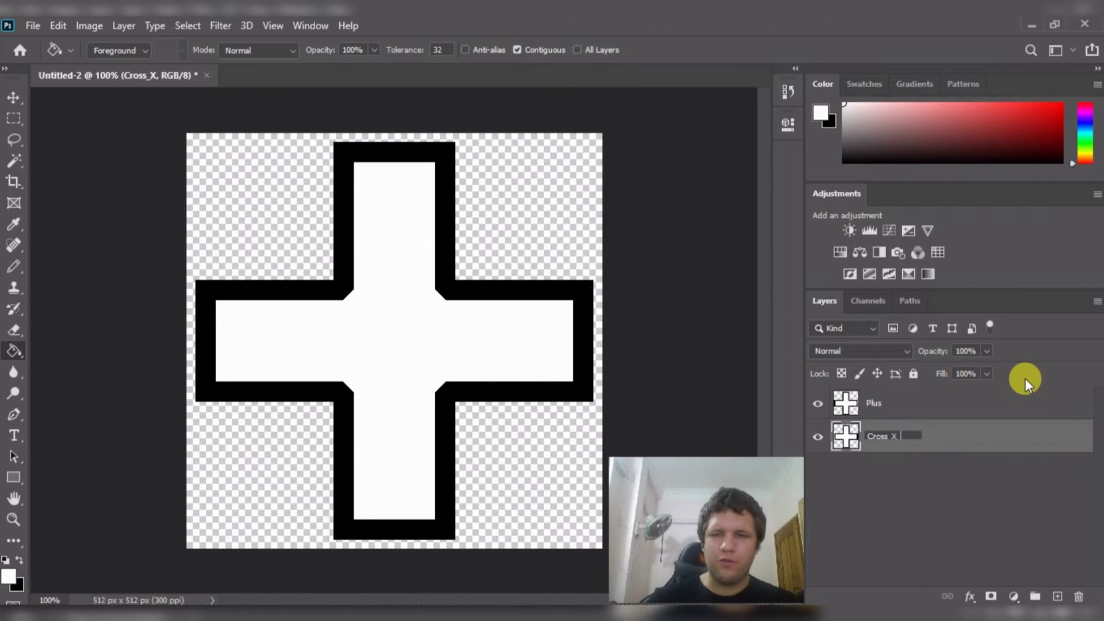
type("0")
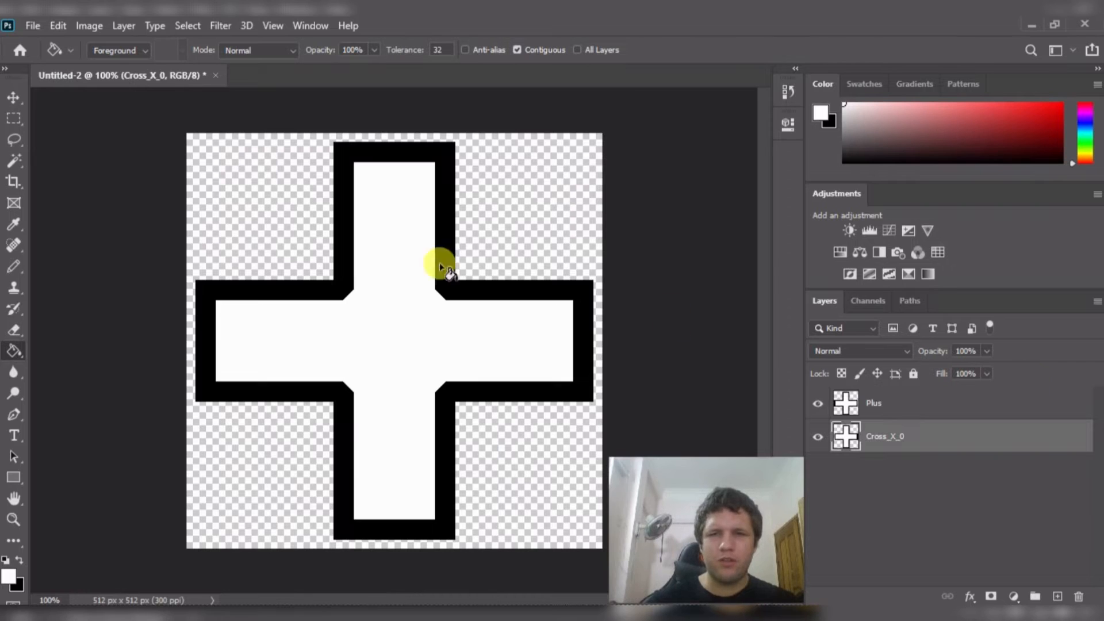
- Rotate the Cross_X_0 layer by 45 degrees with Free Transform and hide the Plus layer
key("v")
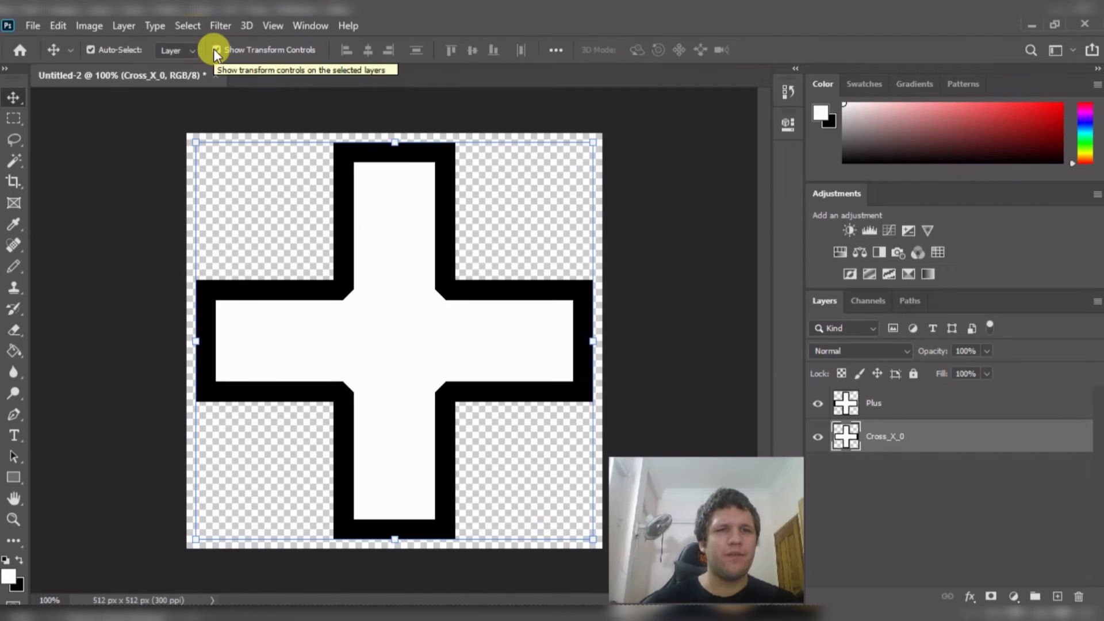
key("ctrl+t")
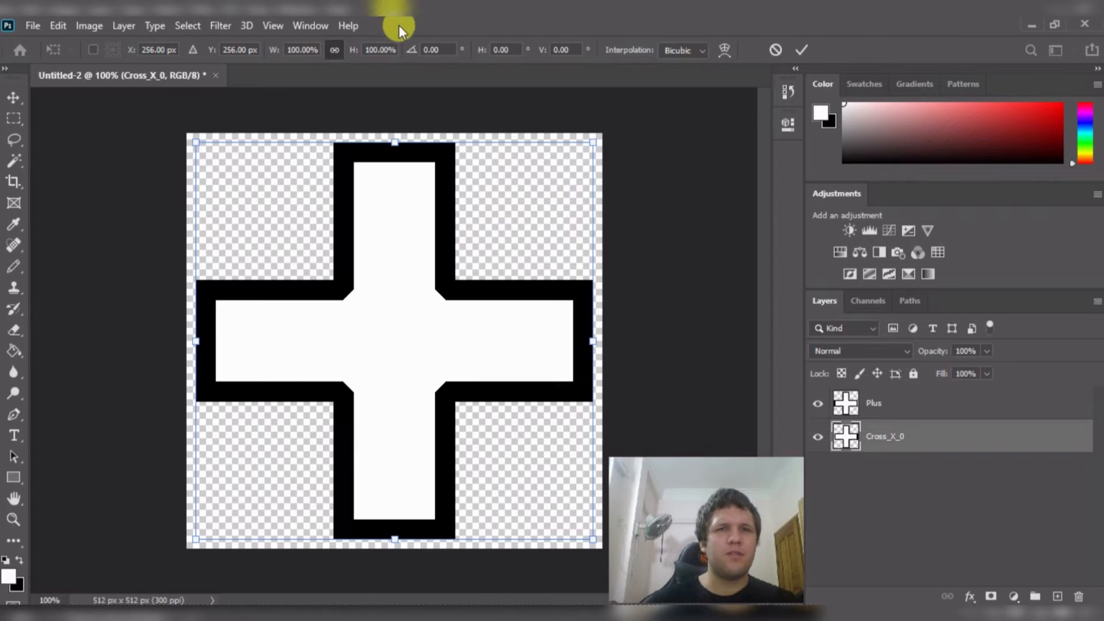
left_click(438, 50)
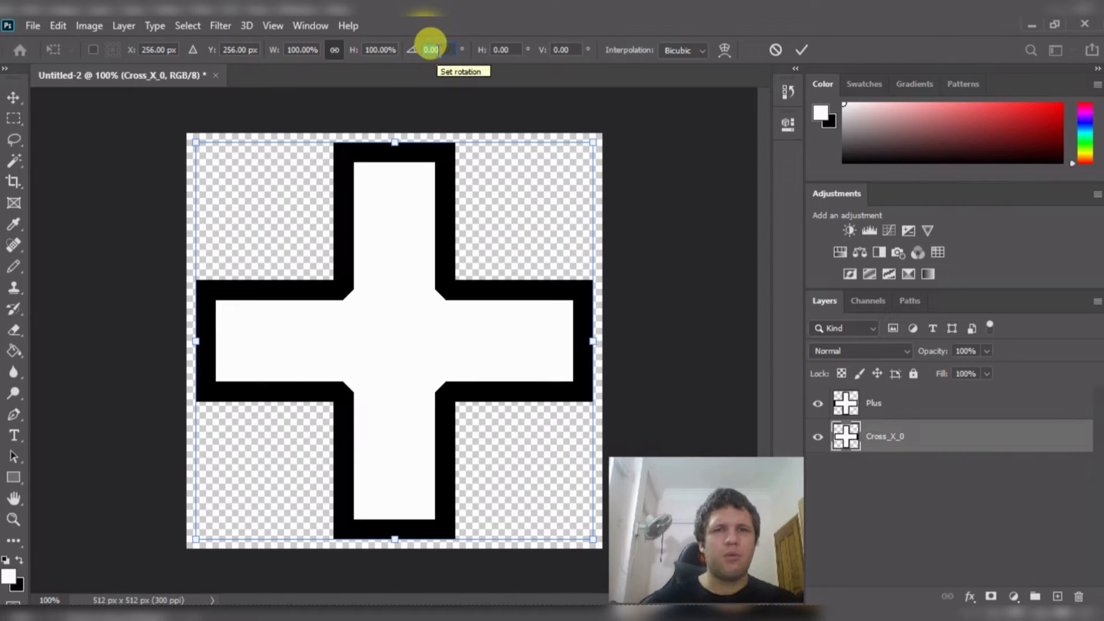
left_click(456, 110)
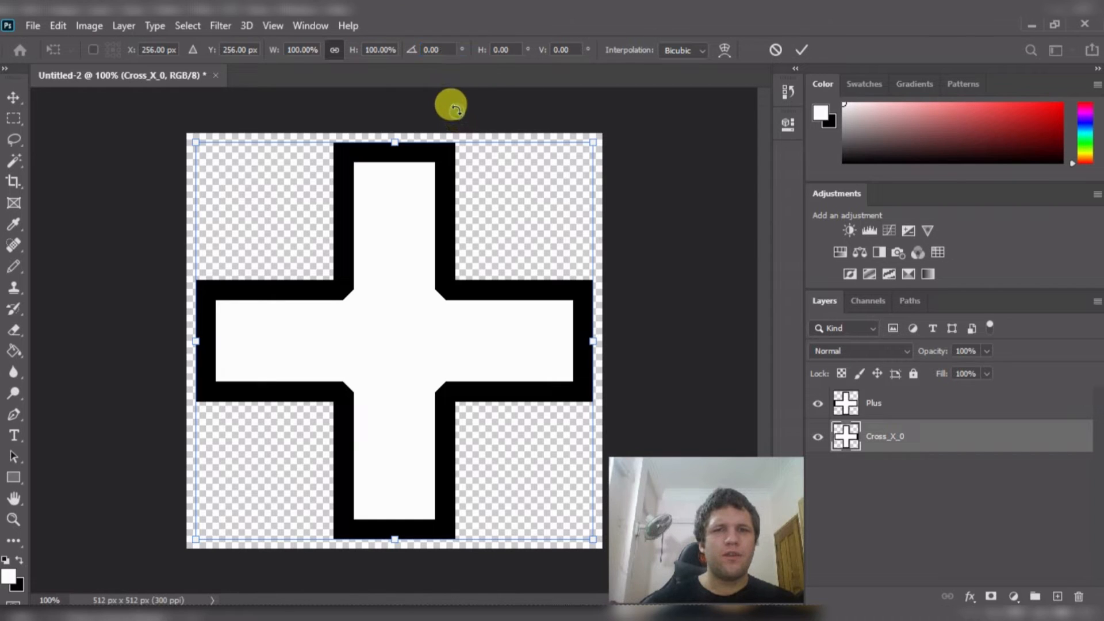
left_click(432, 50)
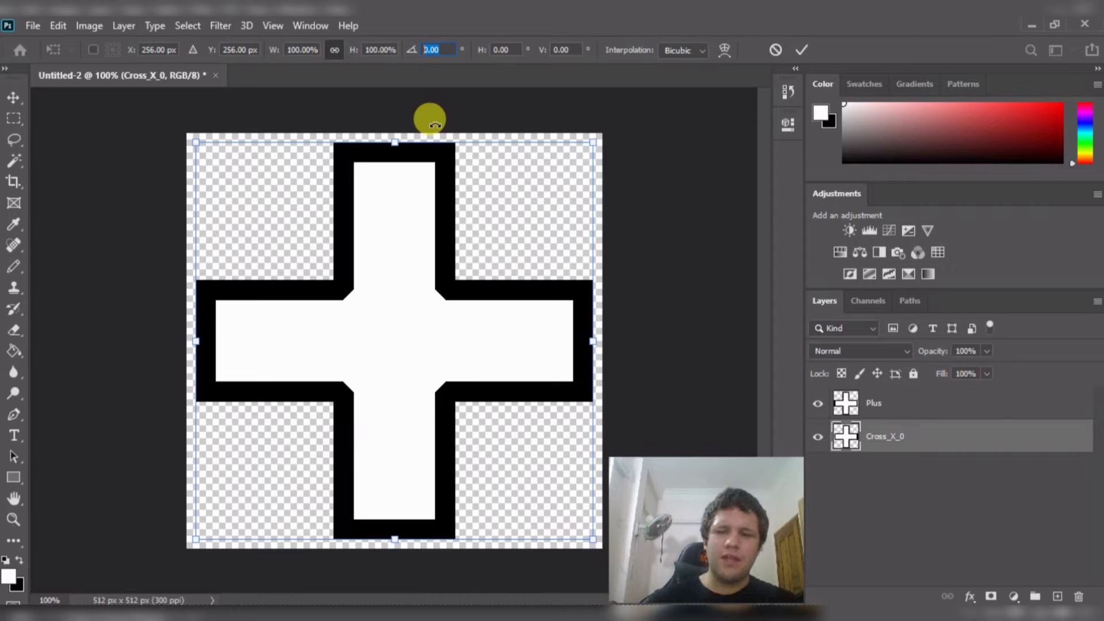
type("45")
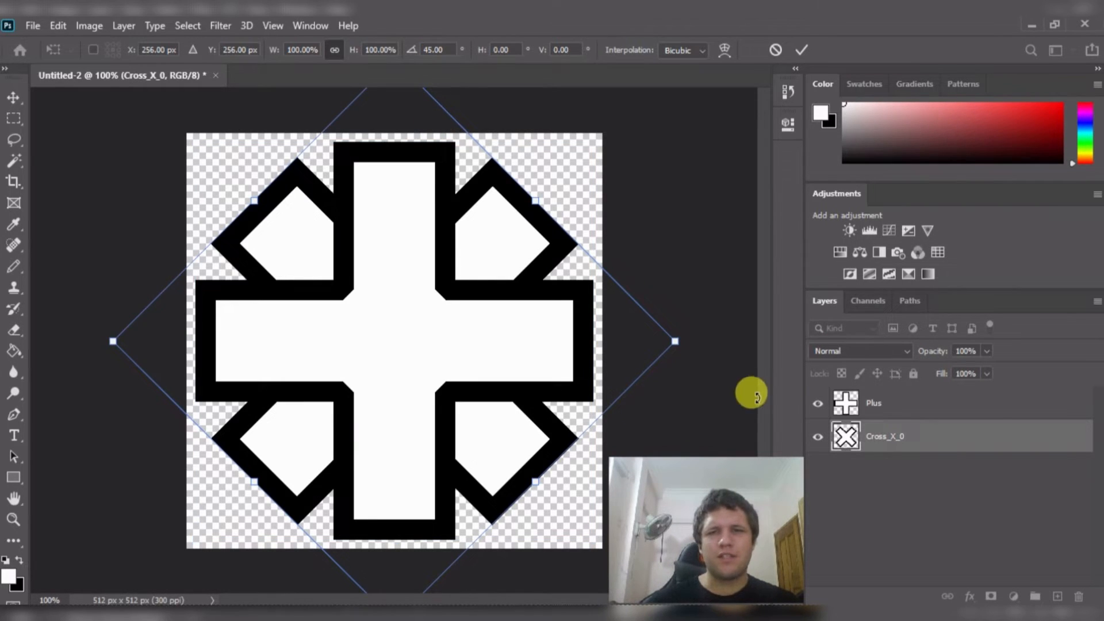
key("Escape")
left_click(817, 404)
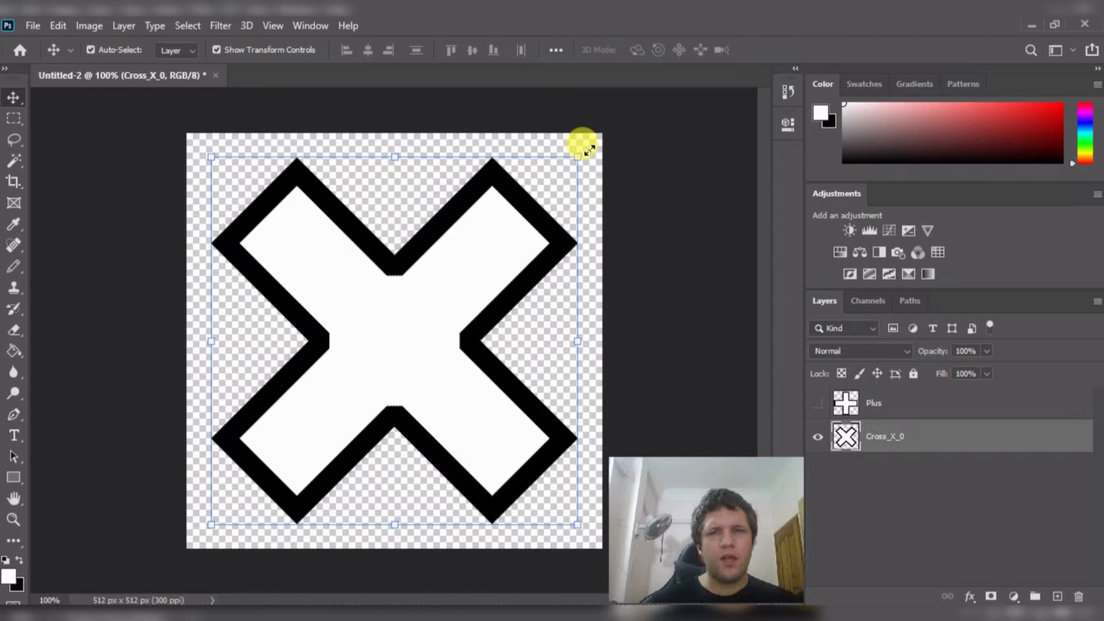
mouse_move(580, 149)
left_mouse_down()
mouse_move(604, 123)
mouse_move(564, 142)
mouse_move(424, 130)
mouse_move(562, 162)
mouse_move(466, 201)
mouse_move(514, 158)
mouse_move(489, 169)
mouse_move(526, 157)
mouse_move(564, 121)
mouse_move(576, 128)
mouse_move(508, 177)
mouse_move(566, 243)
mouse_move(510, 291)
mouse_move(523, 279)
mouse_move(517, 239)
mouse_move(574, 178)
mouse_move(547, 163)
mouse_move(586, 163)
left_mouse_up()
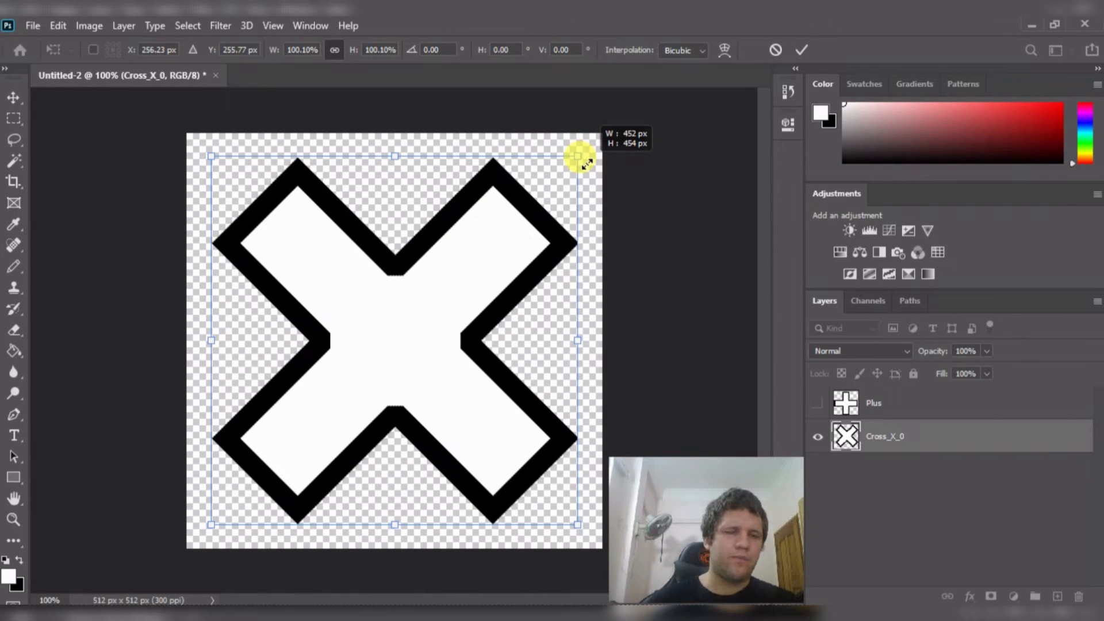
mouse_move(586, 164)
left_mouse_down()
mouse_move(598, 157)
mouse_move(470, 131)
mouse_move(563, 109)
mouse_move(584, 222)
mouse_move(490, 172)
mouse_move(592, 180)
mouse_move(572, 164)
left_mouse_up()
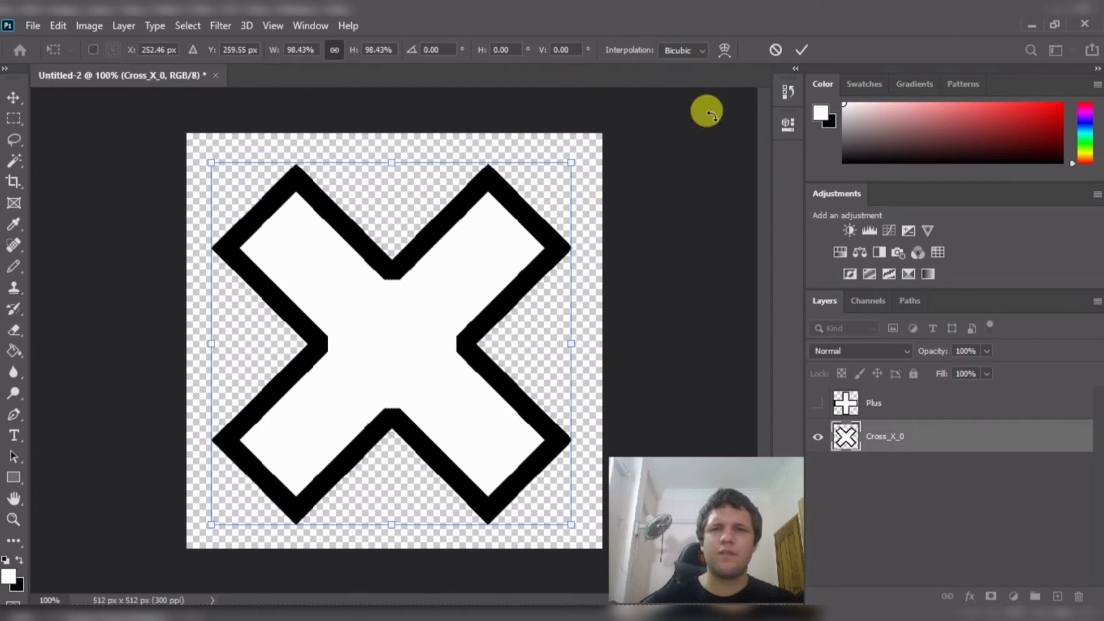
left_click(776, 50)
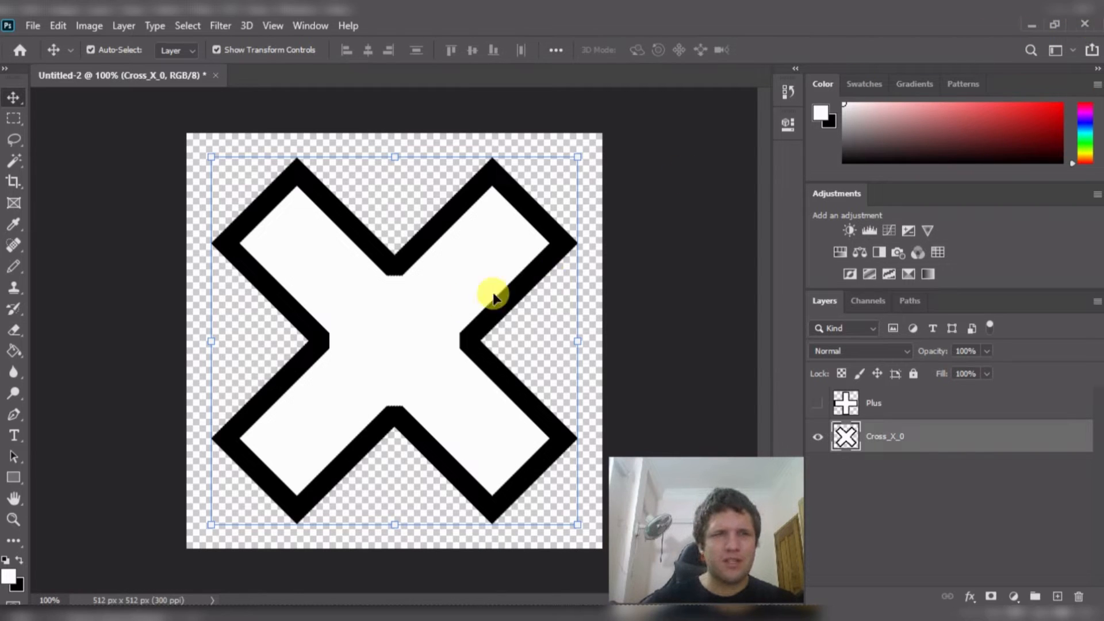
- Try filling the X's white interior with black using the Paint Bucket, switch to the Magic Wand and undo the fill
key("g")
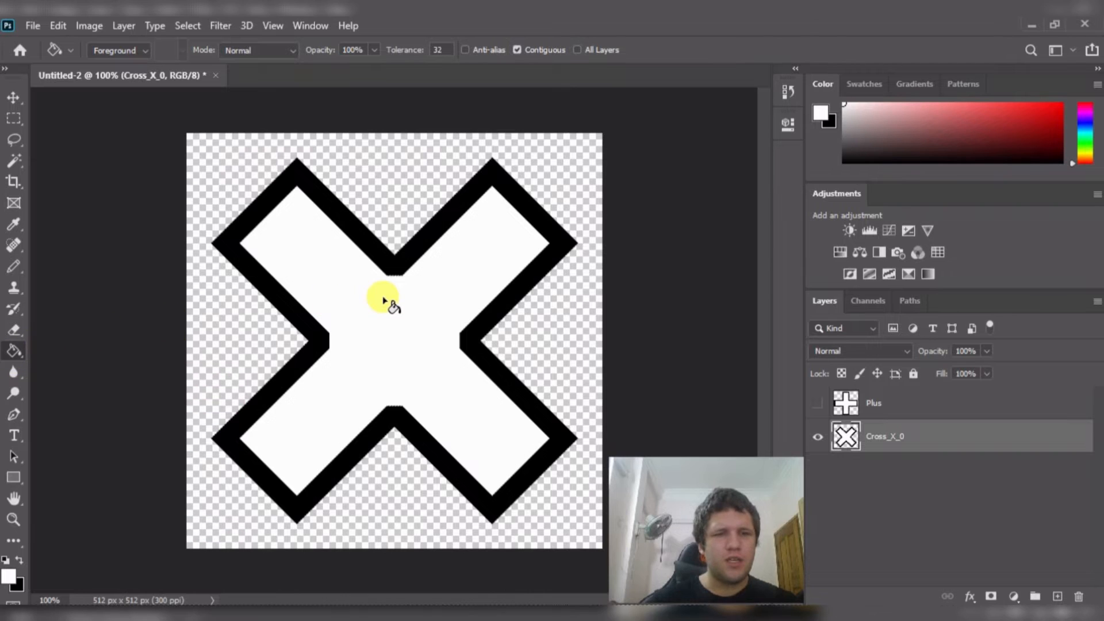
key("x")
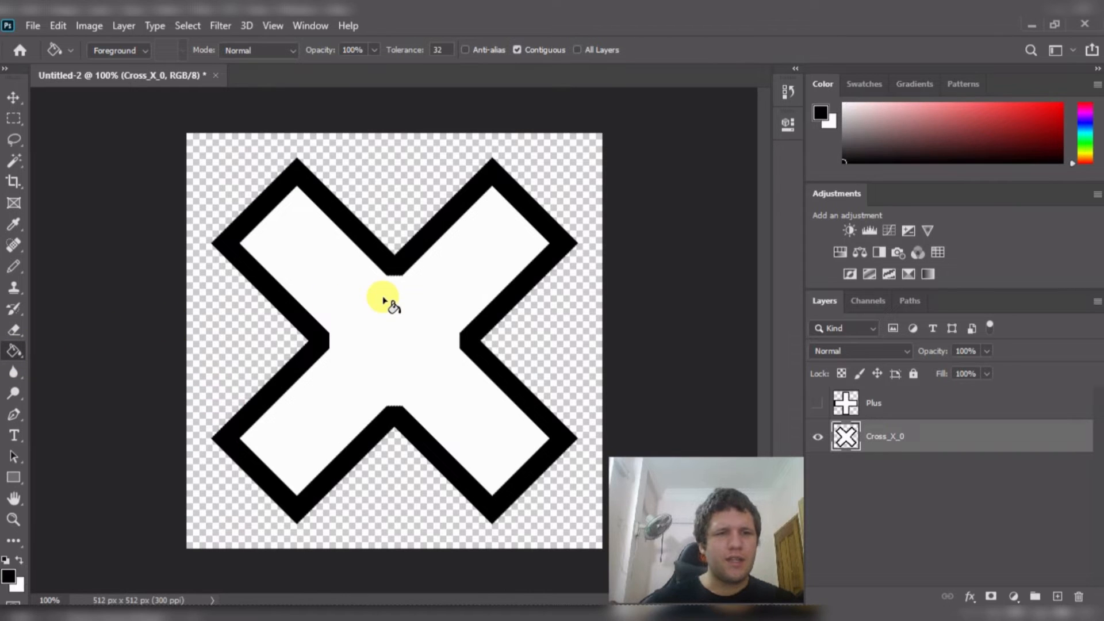
left_click(401, 337)
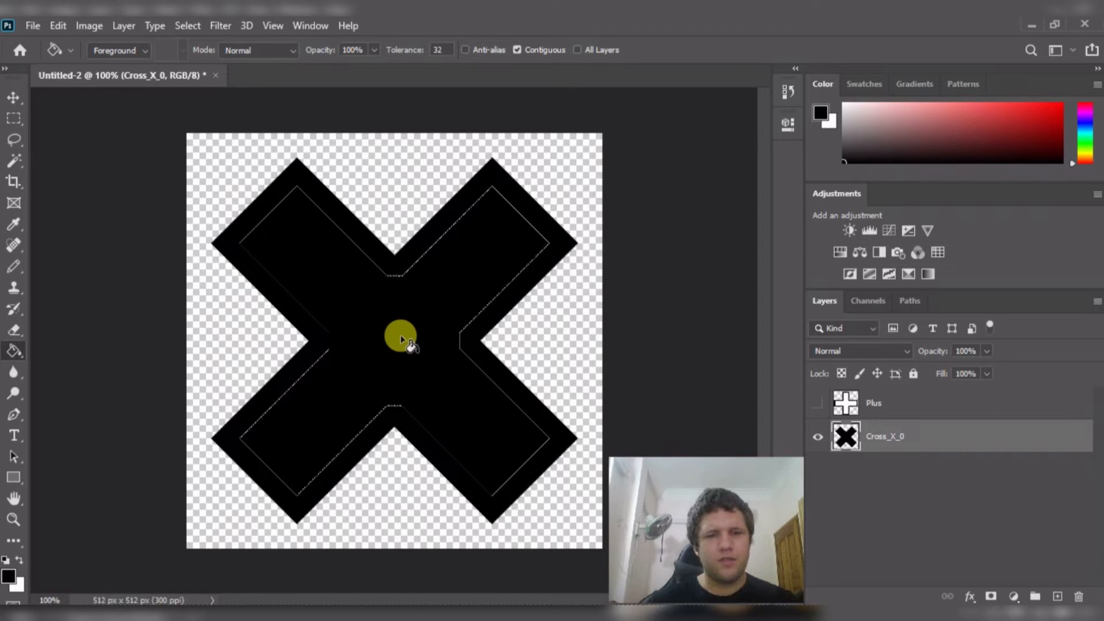
scroll(414, 296, "up", 3, "alt")
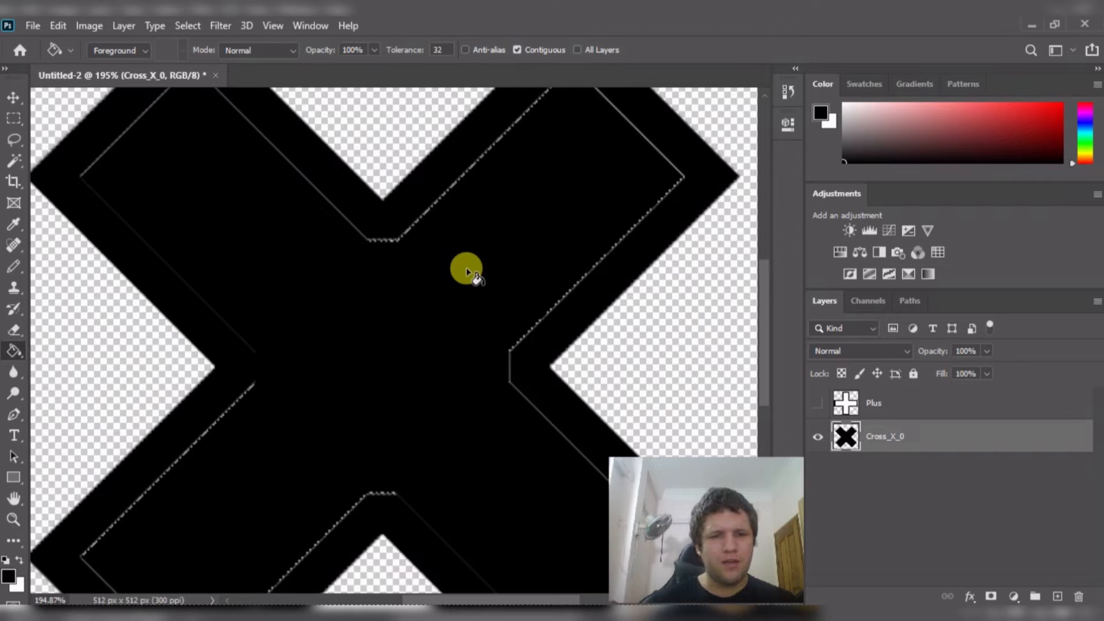
key("w")
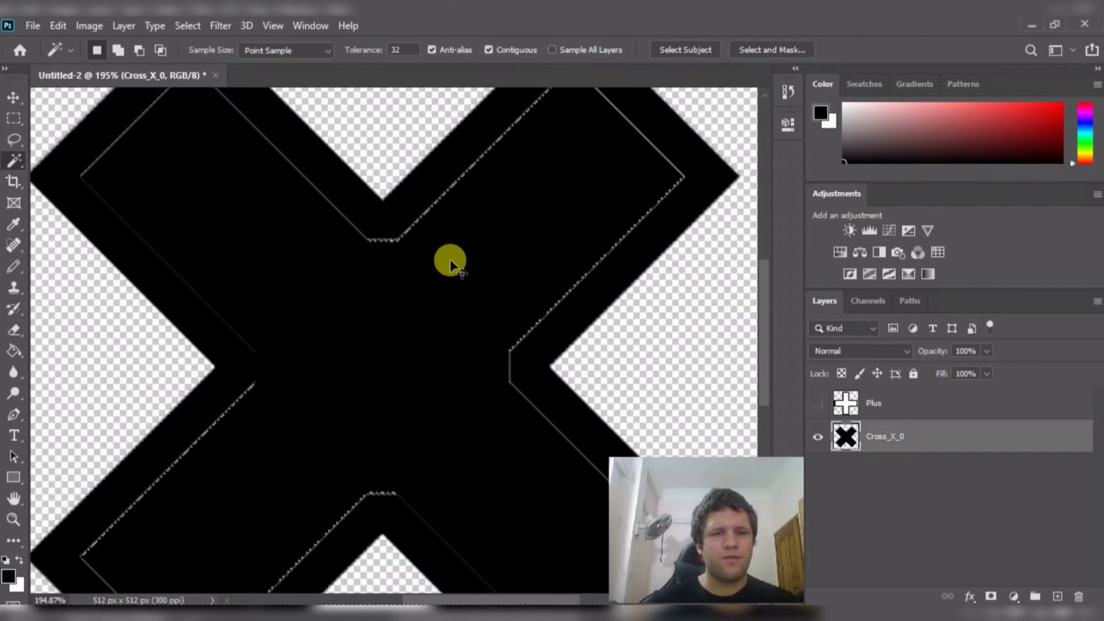
key("ctrl+BackSpace")
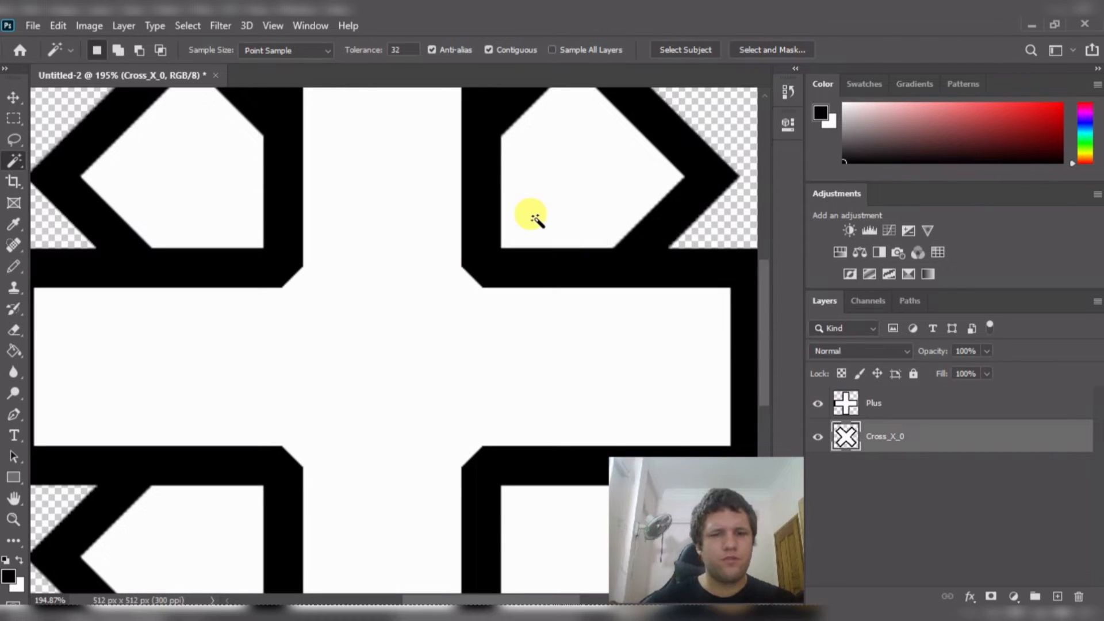
- Hide the Plus layer and select the white interior of the X with the Magic Wand
left_click(817, 404)
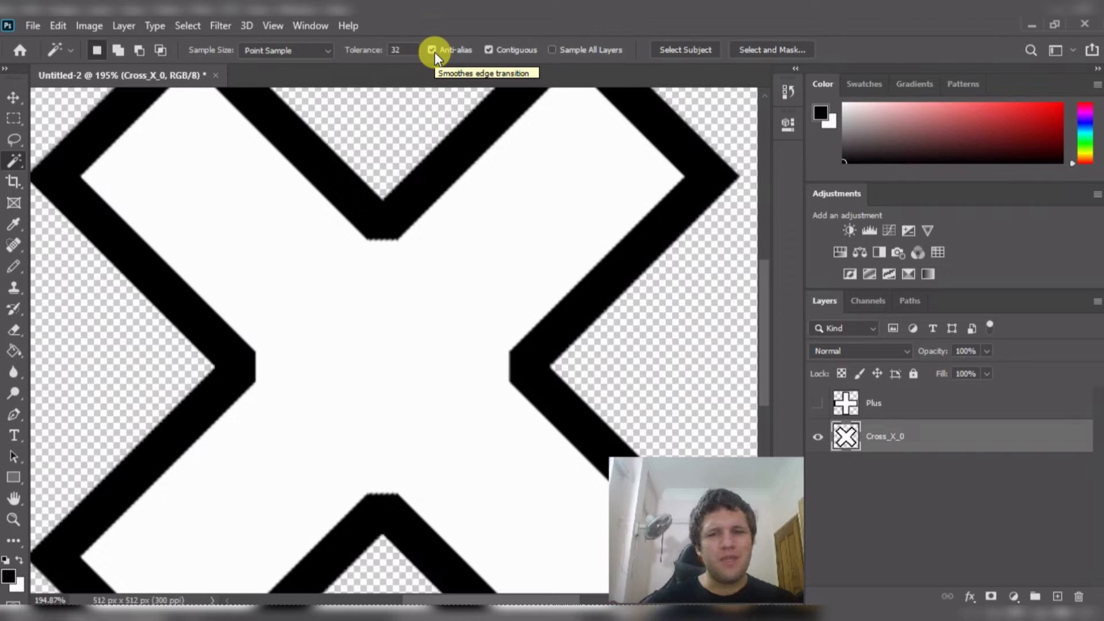
left_click(381, 345)
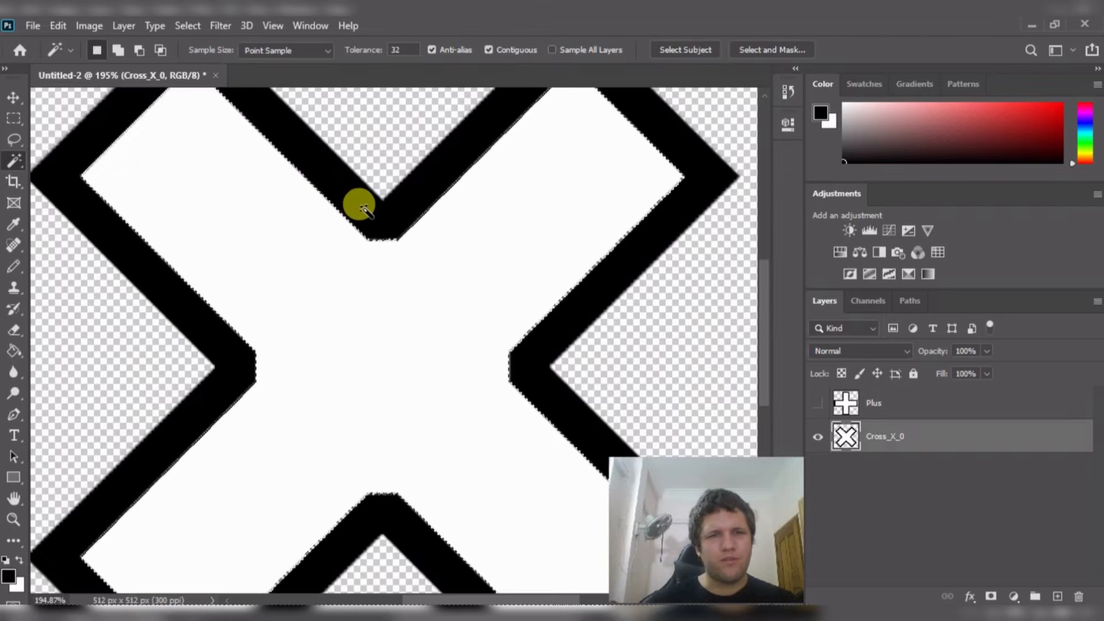
- Try filling the selected white interior of the X with black, undo the fills and clear the selection
key("g")
left_click(396, 266)
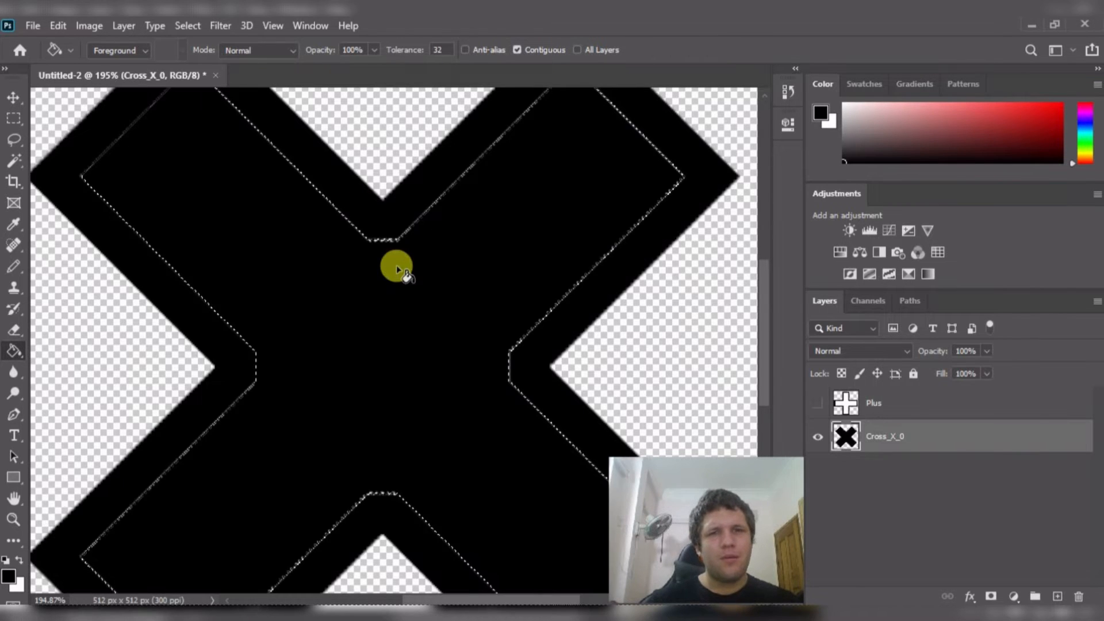
key("ctrl+z")
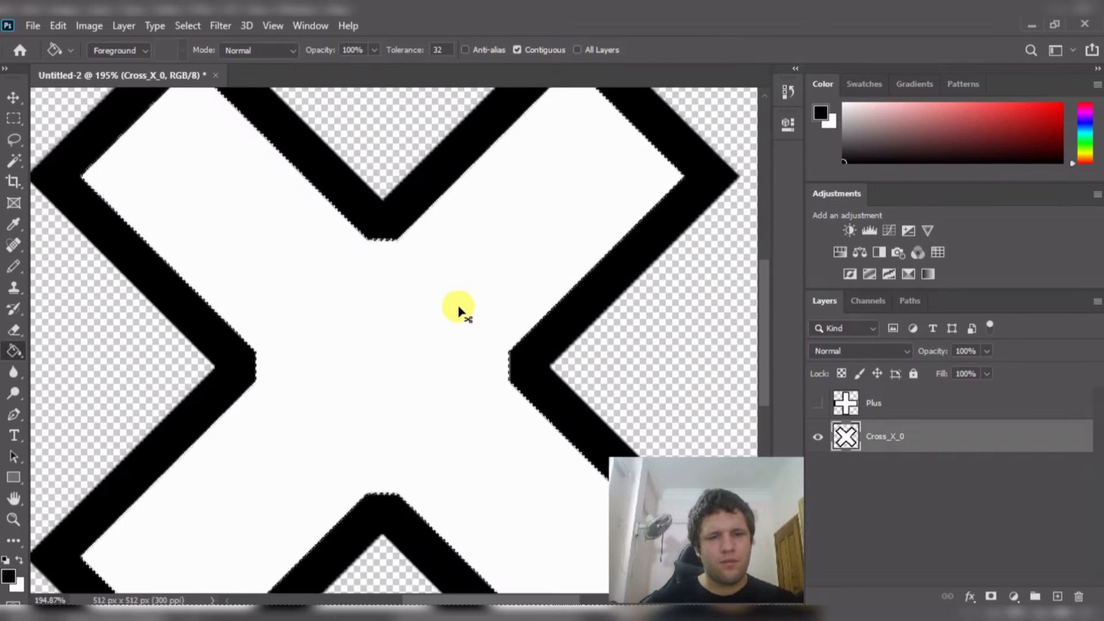
left_click(457, 309)
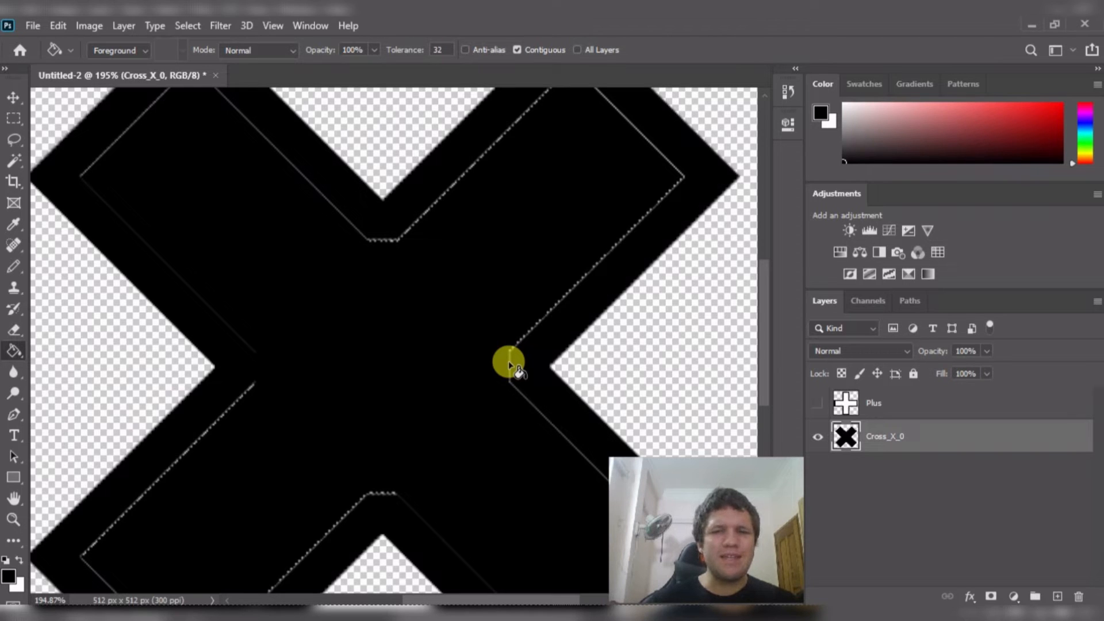
key("ctrl+z")
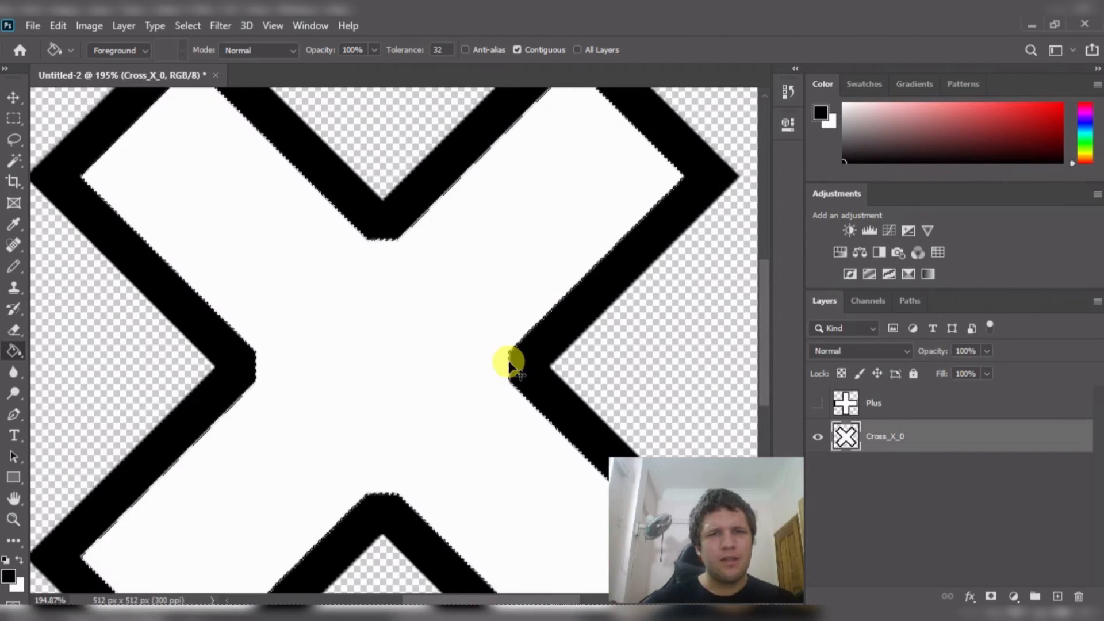
key("ctrl+d")
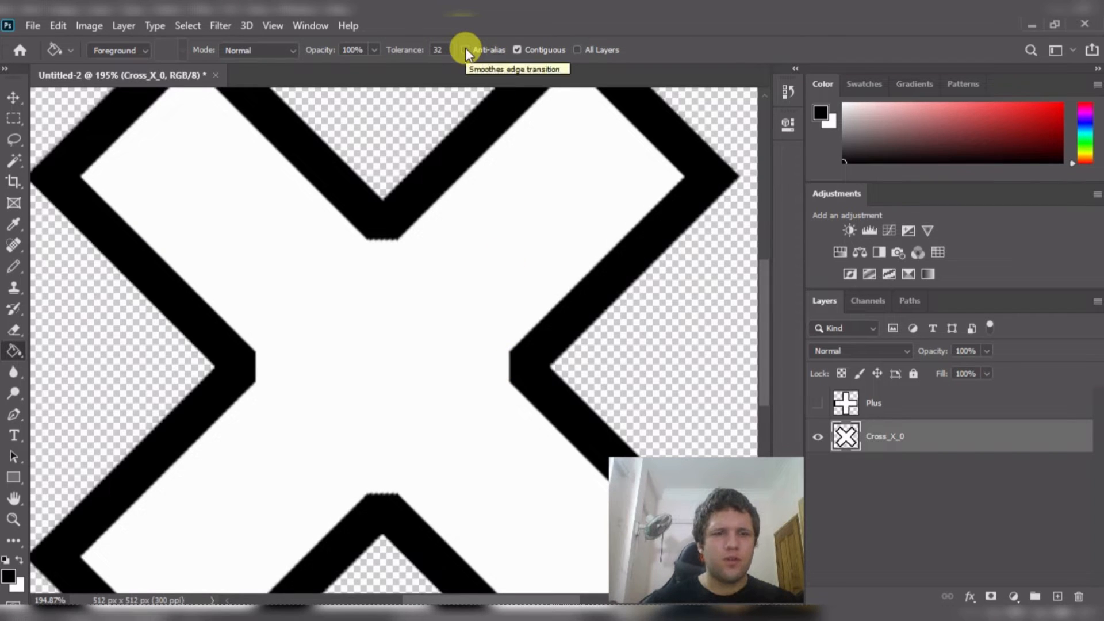
- Select the X's white interior again using the Magic Wand with Anti-alias turned off
key("w")
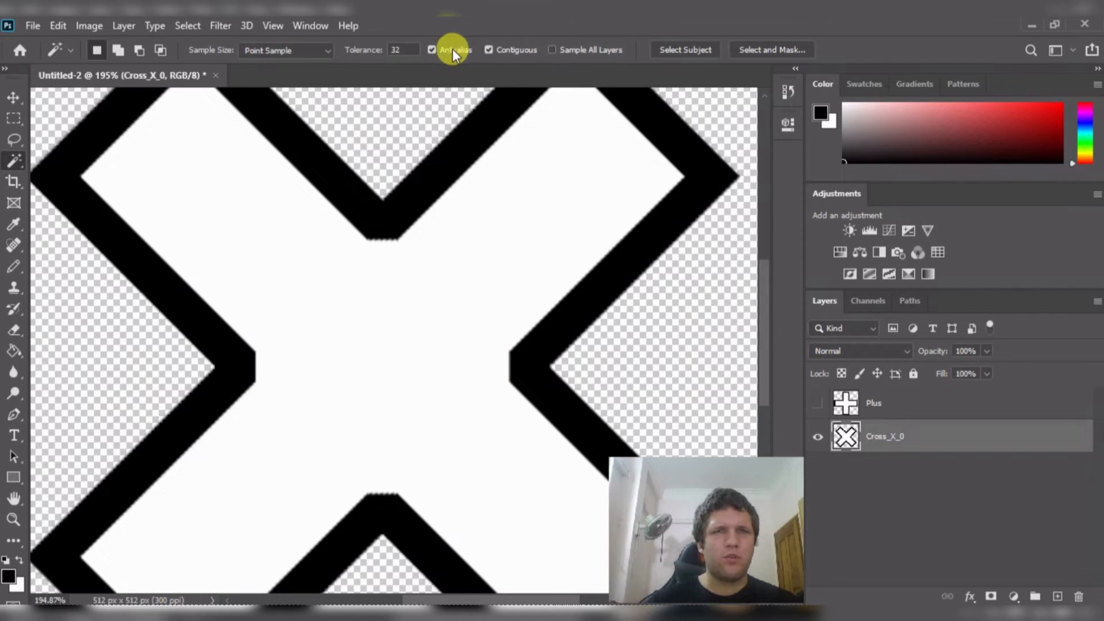
left_click(409, 348)
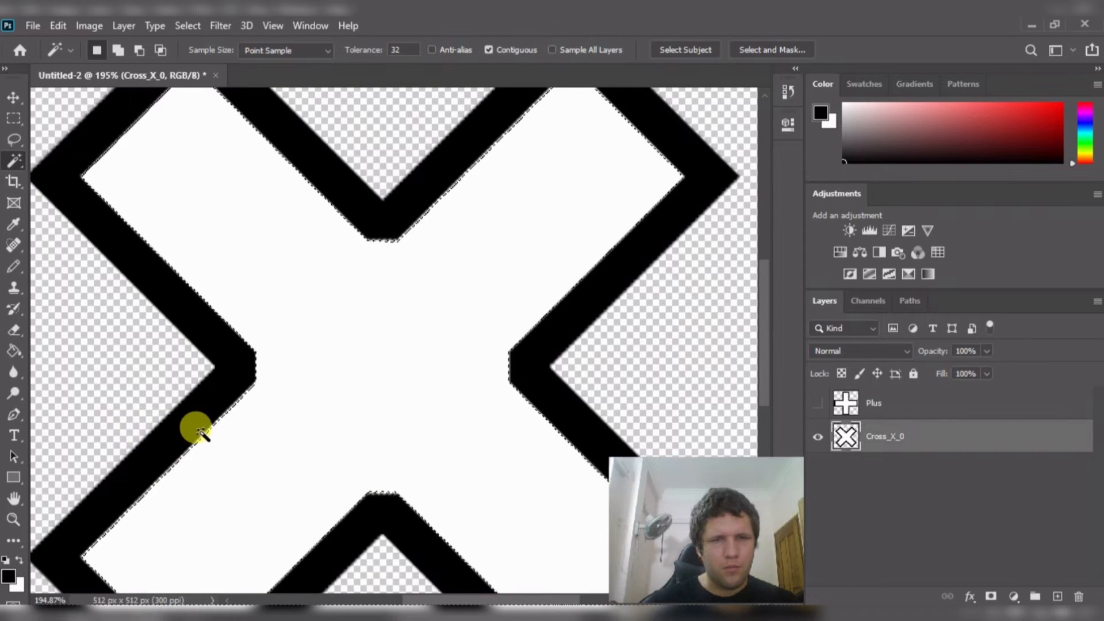
left_click(199, 24)
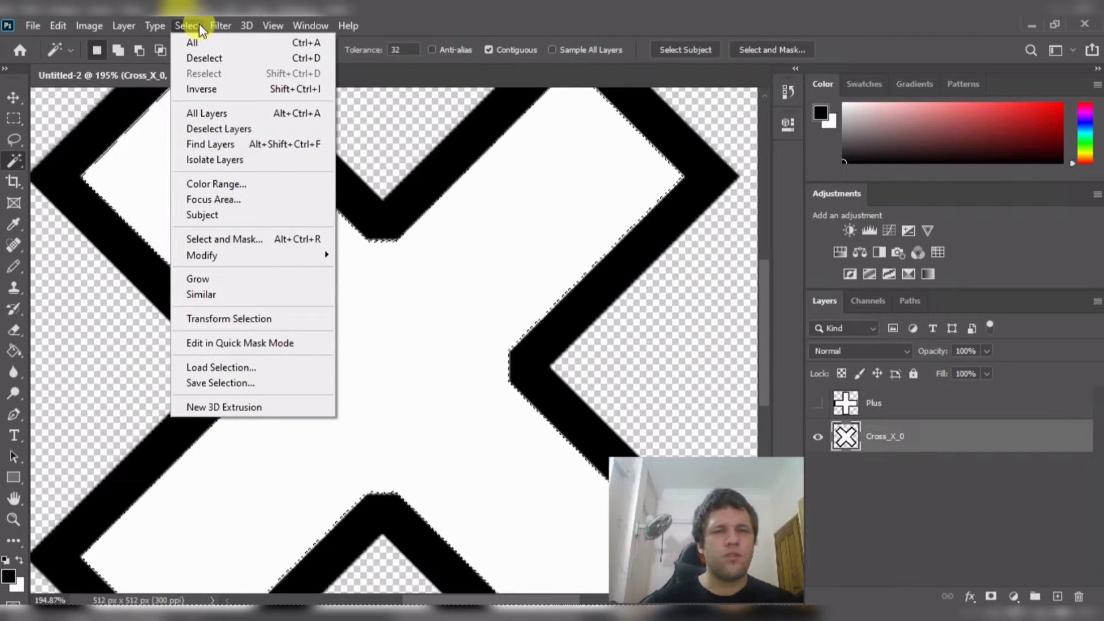
left_click(13, 119)
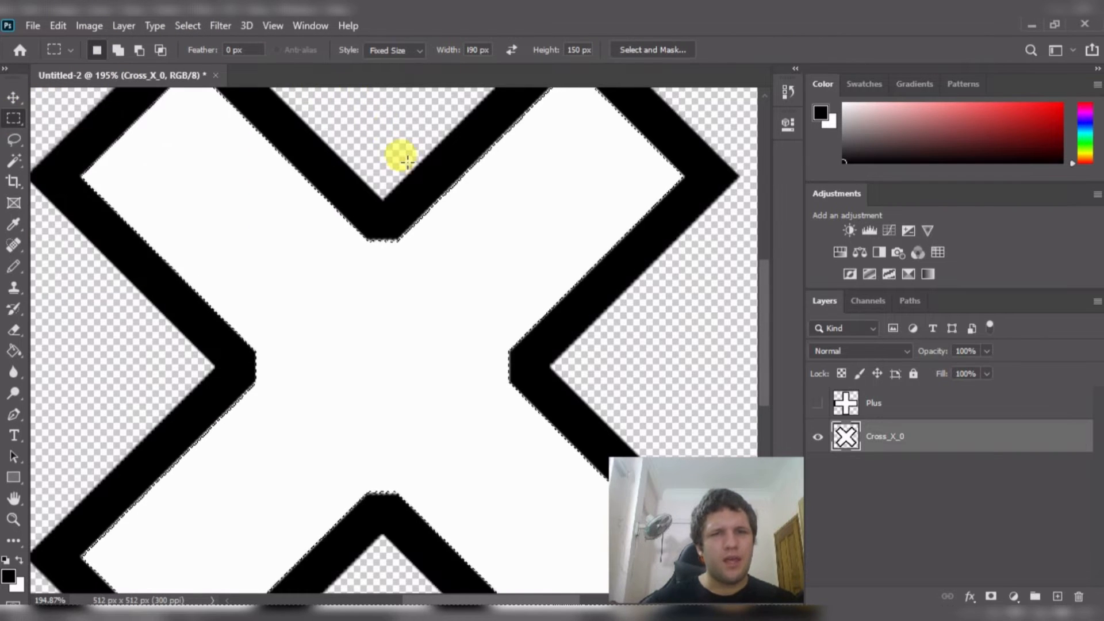
left_click(437, 263, "shift")
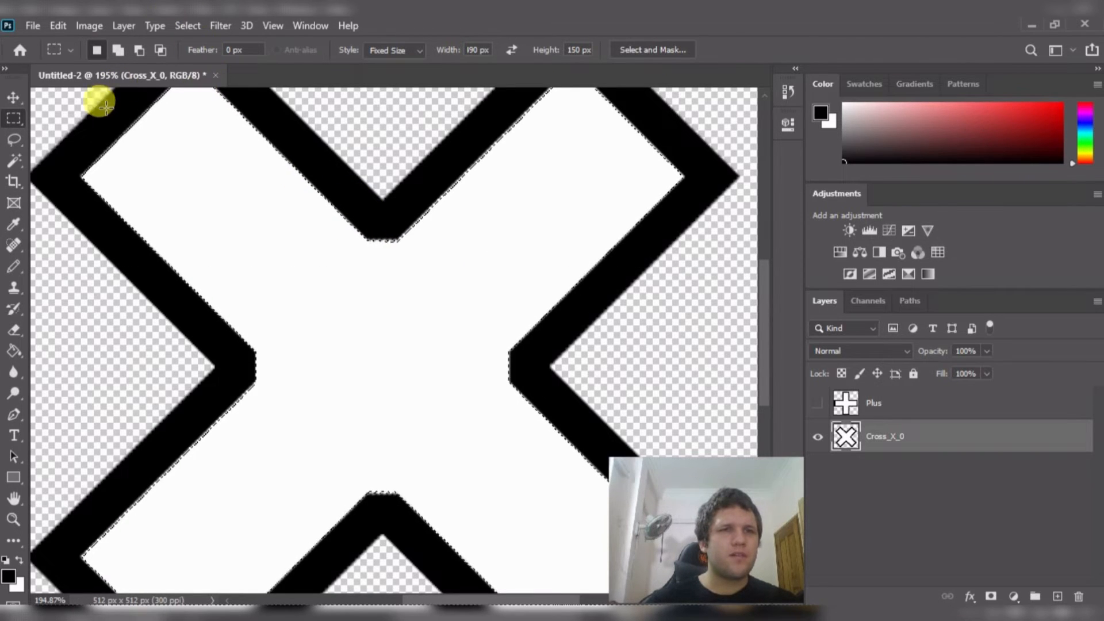
- Expand the selection of the X's interior by 5 pixels into the black border
left_click(190, 25)
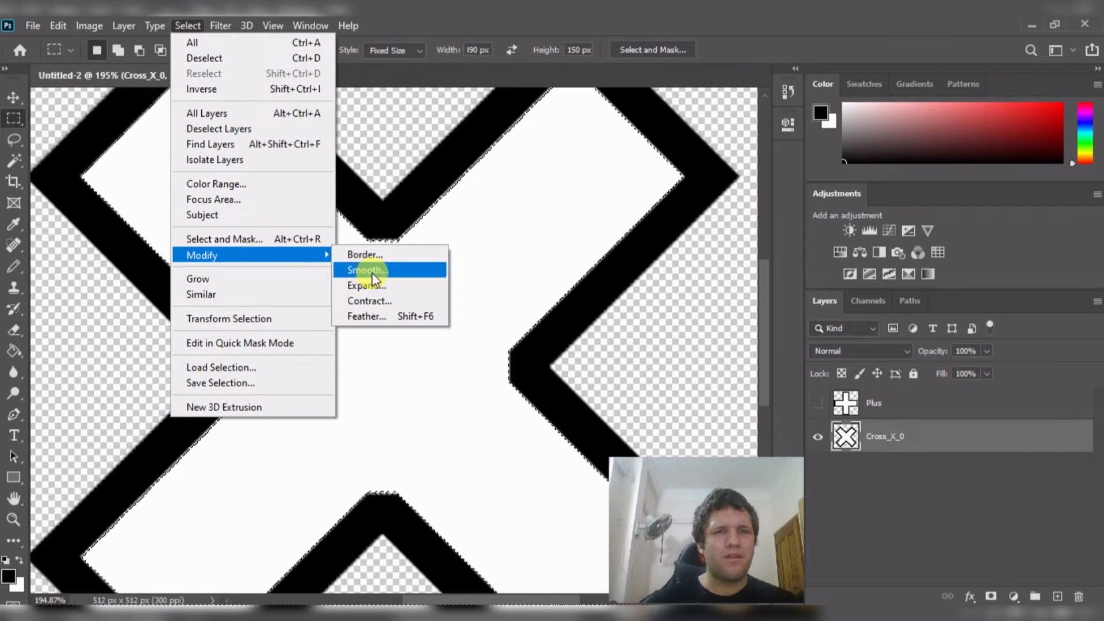
left_click(383, 285)
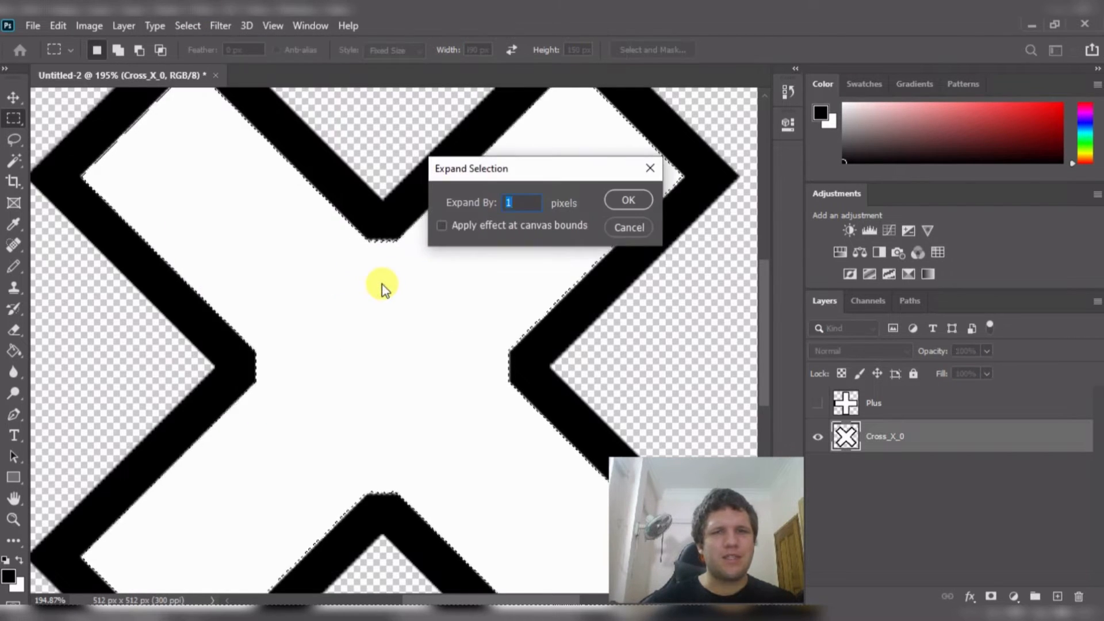
type("5")
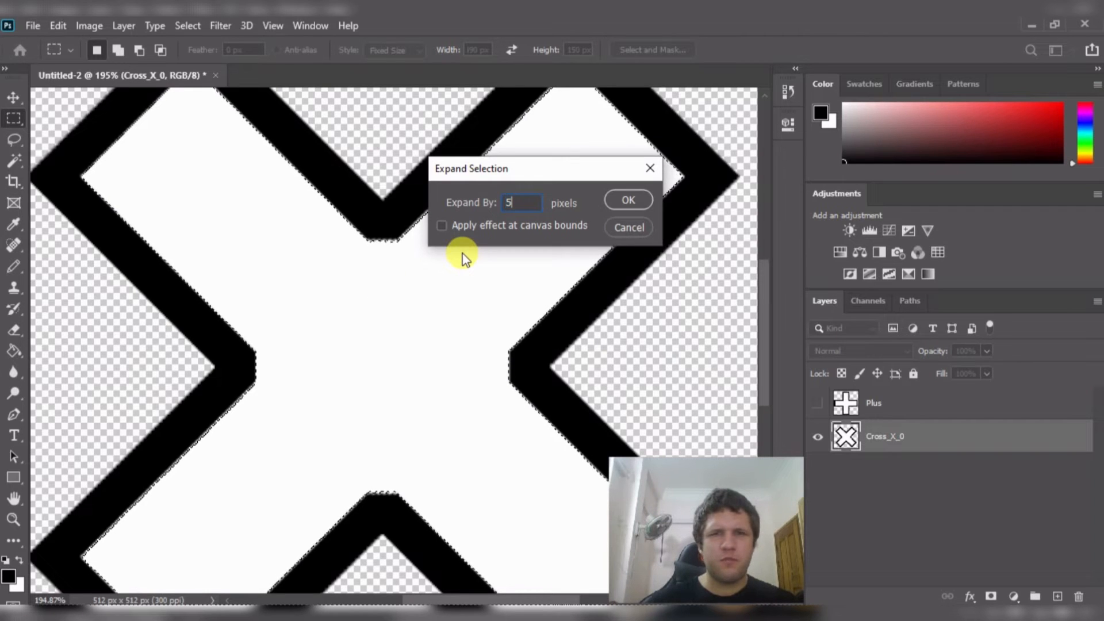
key("Return")
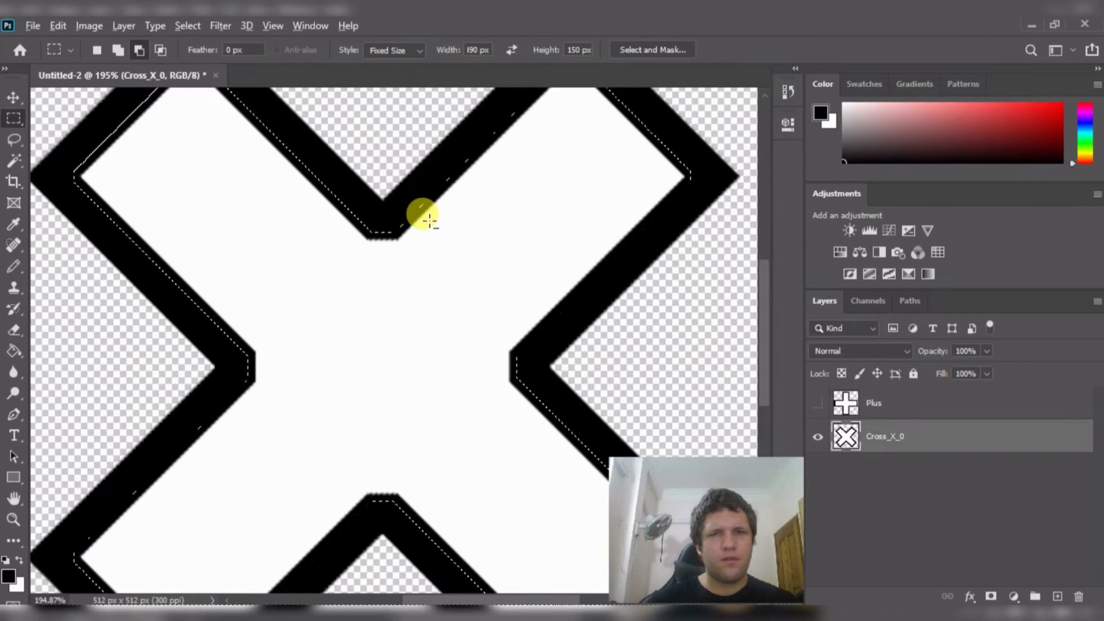
- Fill the expanded selection on Cross_X_0 with black using the Paint Bucket
scroll(425, 221, "down", 2)
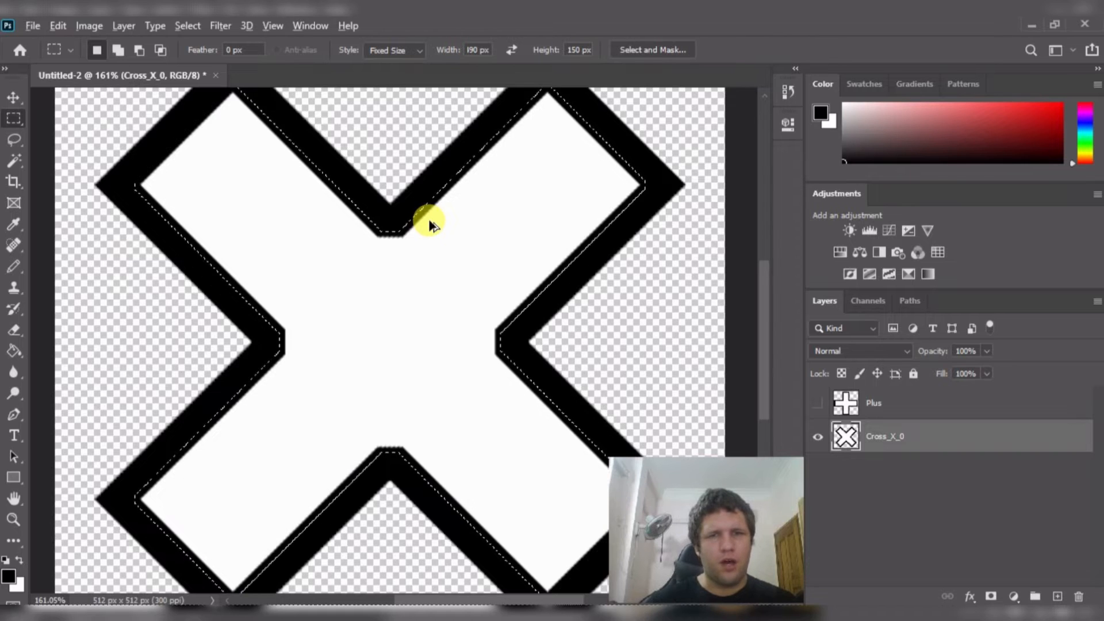
scroll(430, 223, "down", 3)
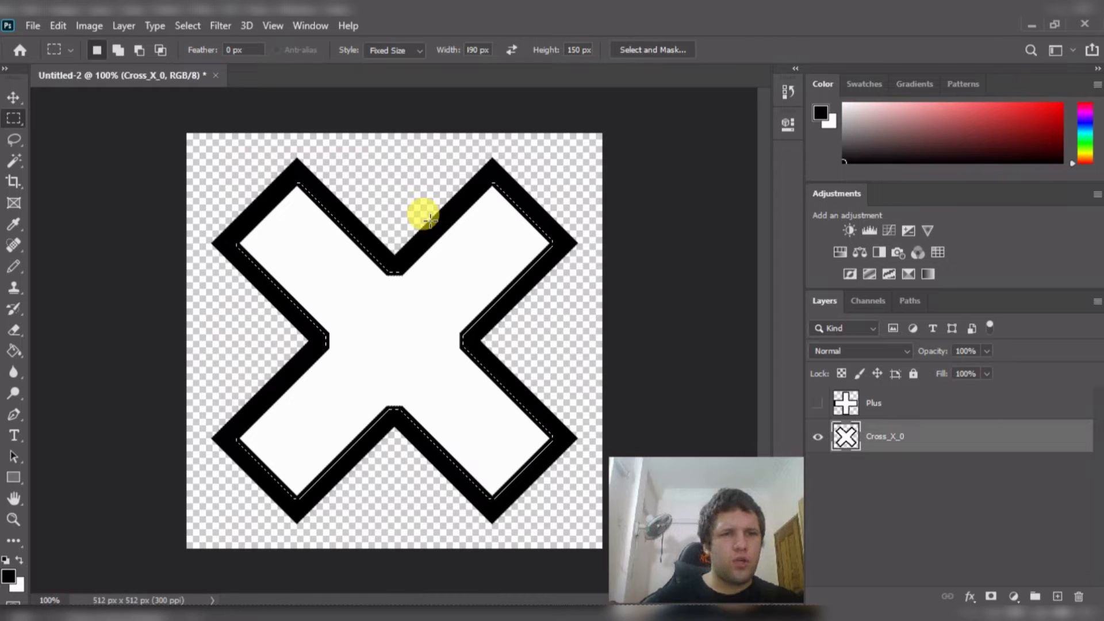
key("g")
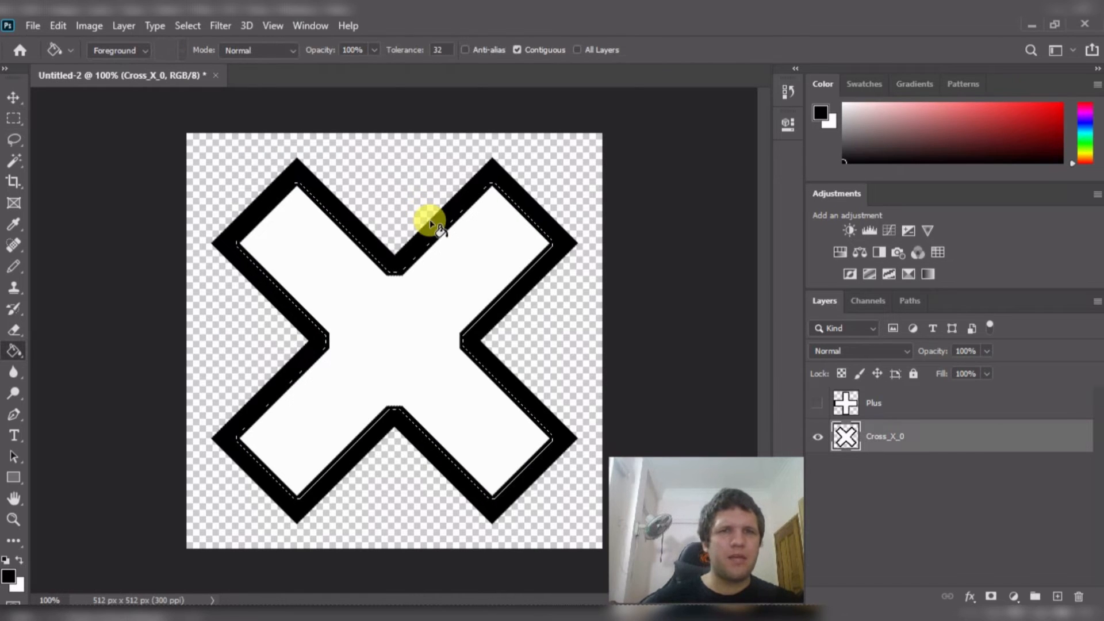
left_click(394, 317)
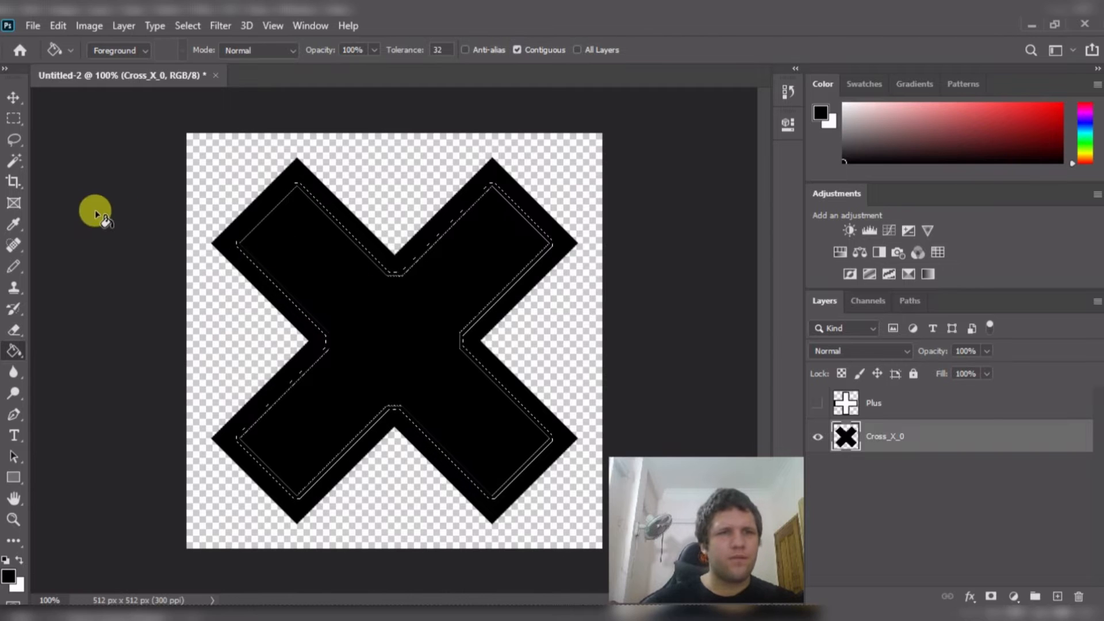
- Set the Pencil tool's size to 174 px and clear the selection around the X's interior
key("b")
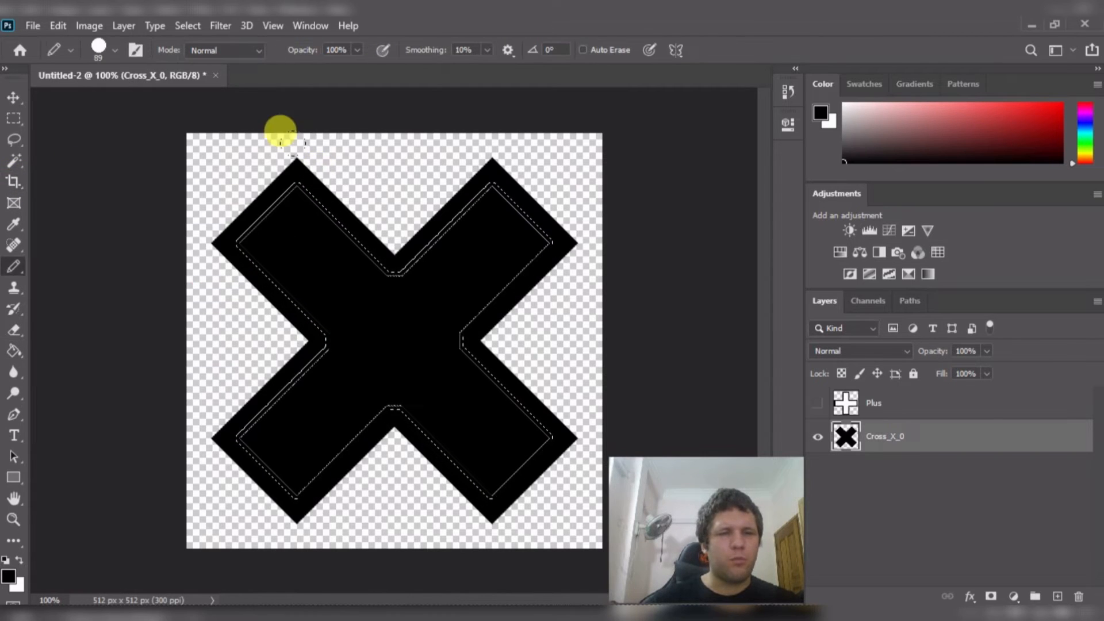
right_click(16, 267)
left_click(88, 285)
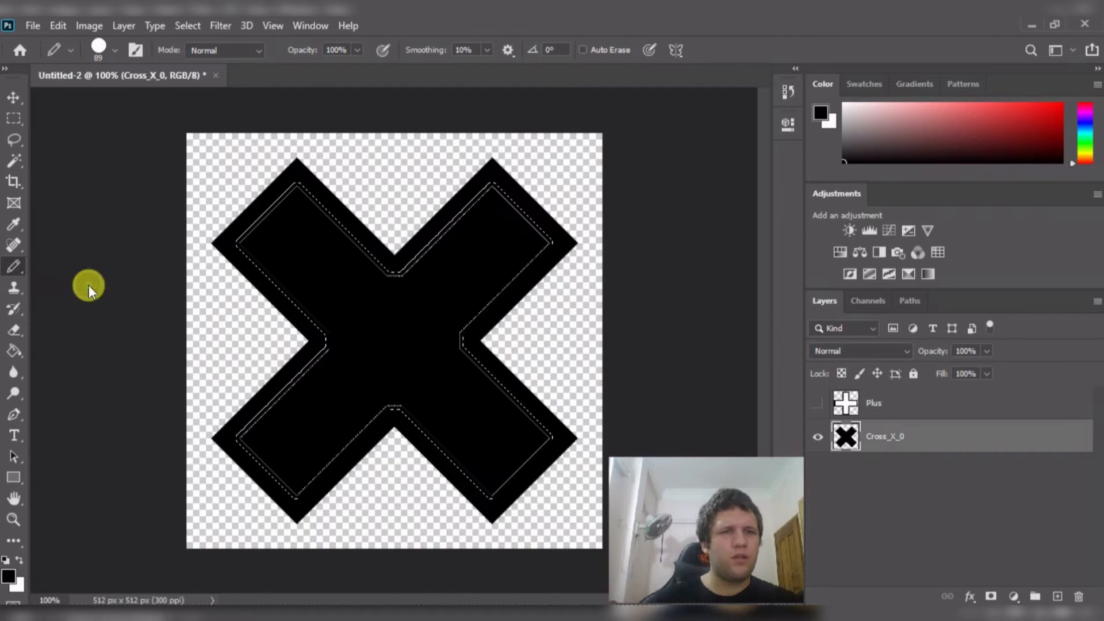
left_click(115, 49)
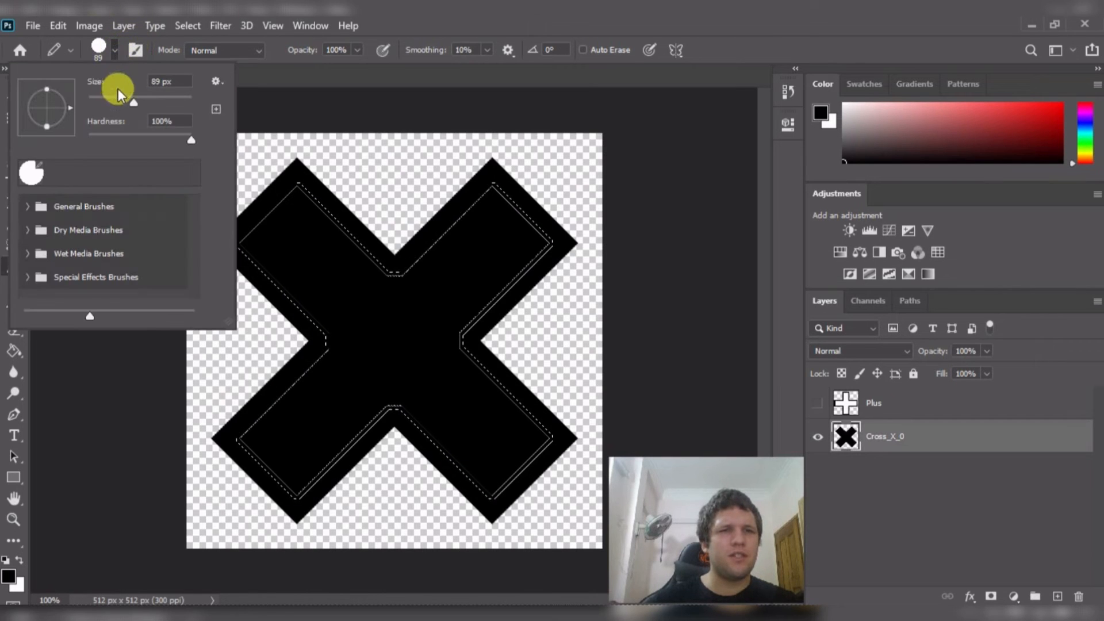
left_click_drag(141, 104, 160, 98)
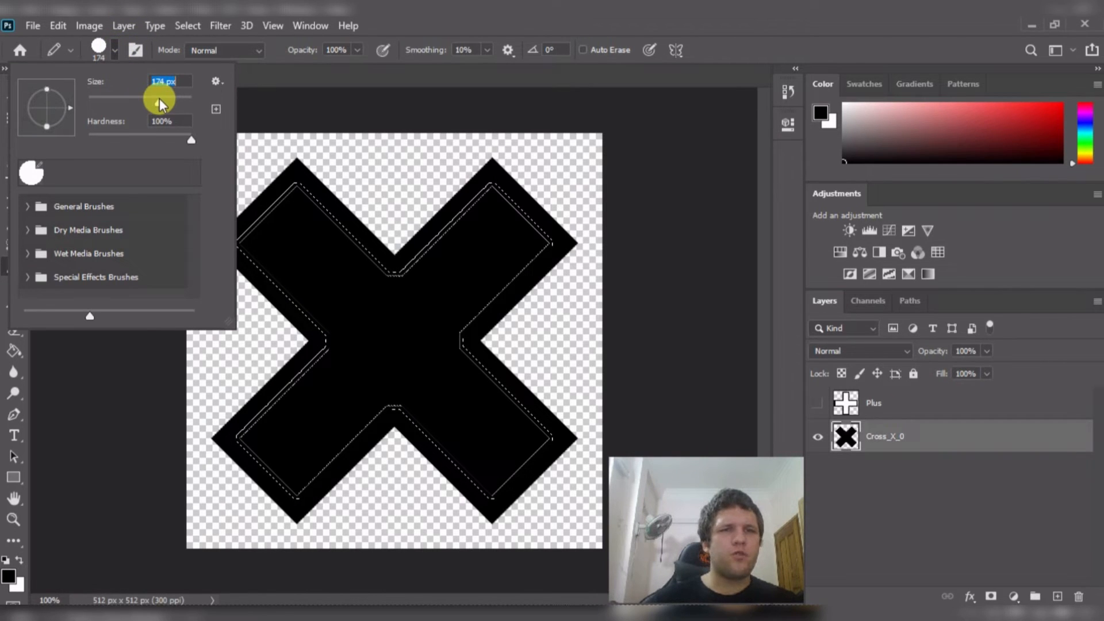
left_click(81, 377)
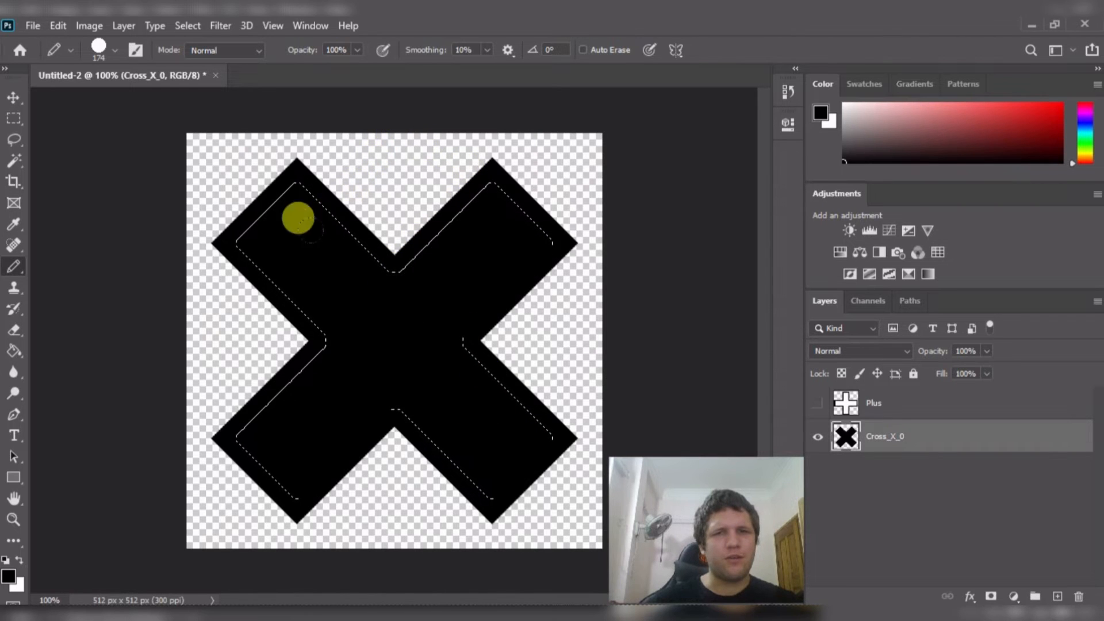
key("ctrl+d")
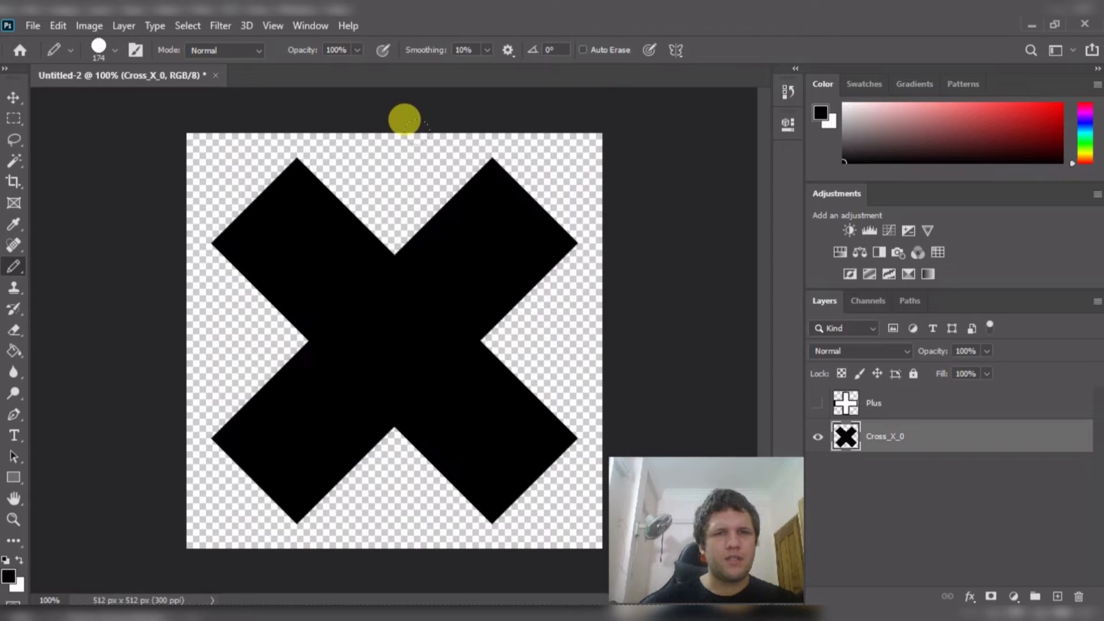
- Place a fixed-size rectangular marquee of about 490 × 150 px across the X's upper arms, its lower edge level with their outer corners
key("m")
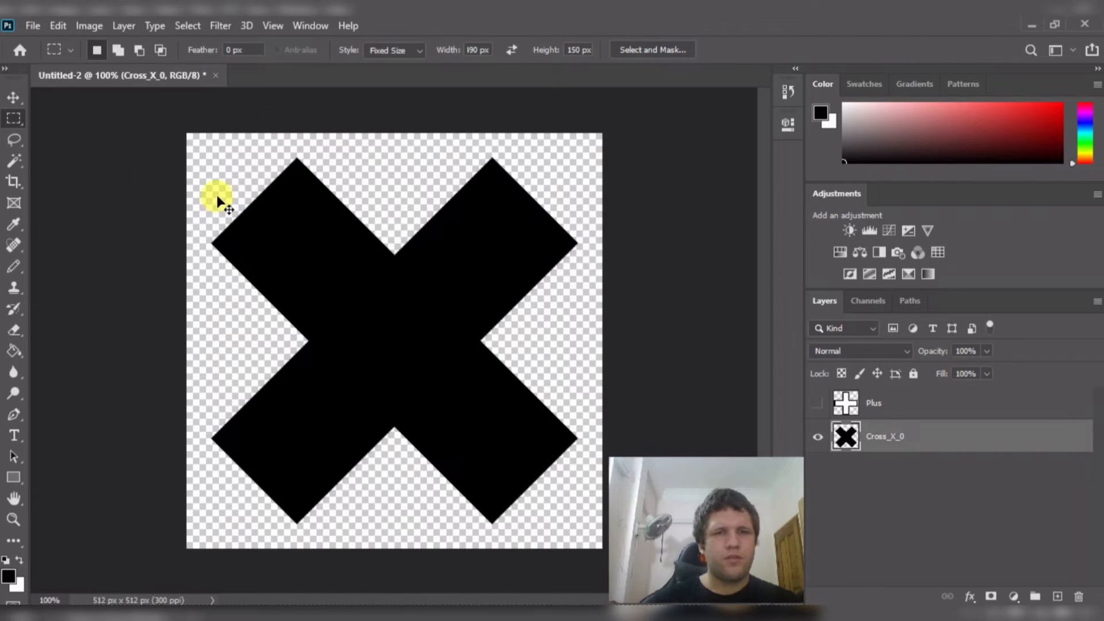
scroll(217, 200, "up", 5)
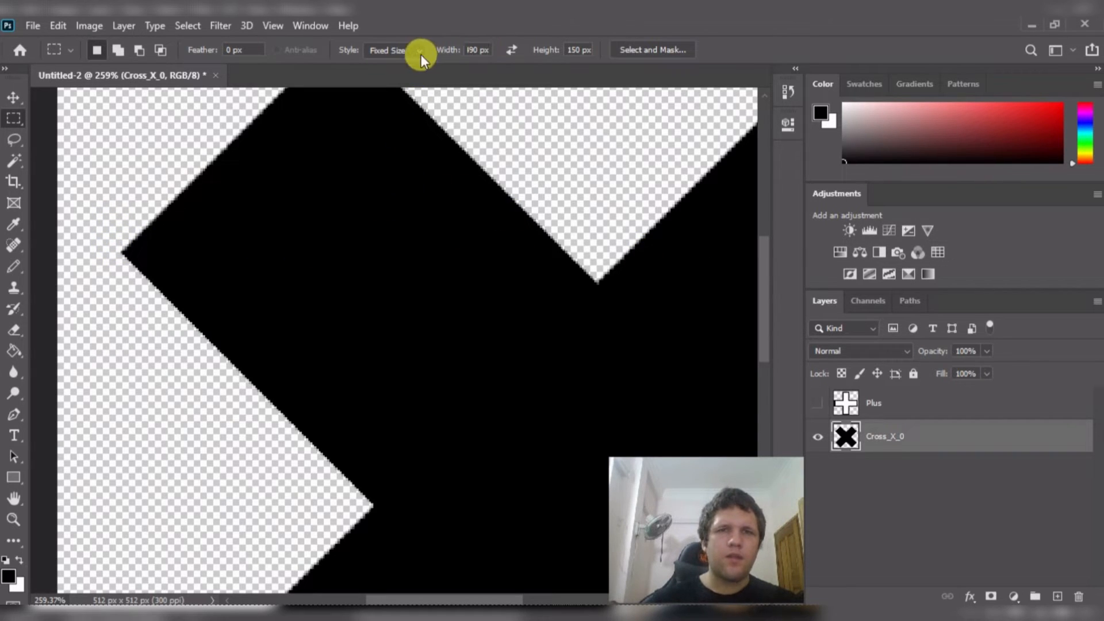
scroll(328, 282, "up", 4)
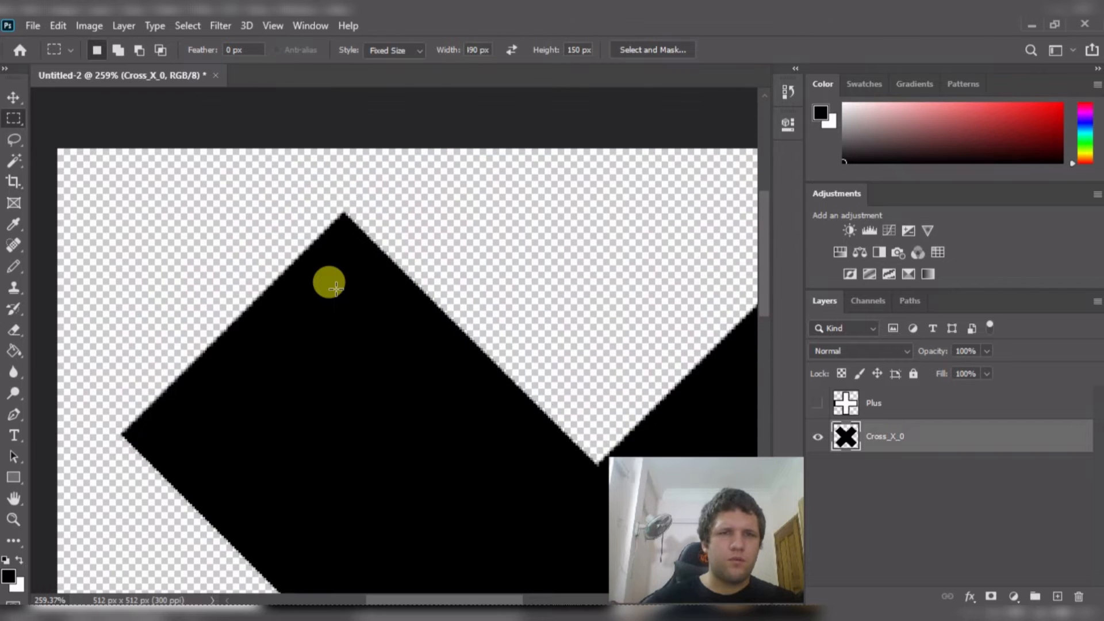
scroll(335, 287, "down", 1)
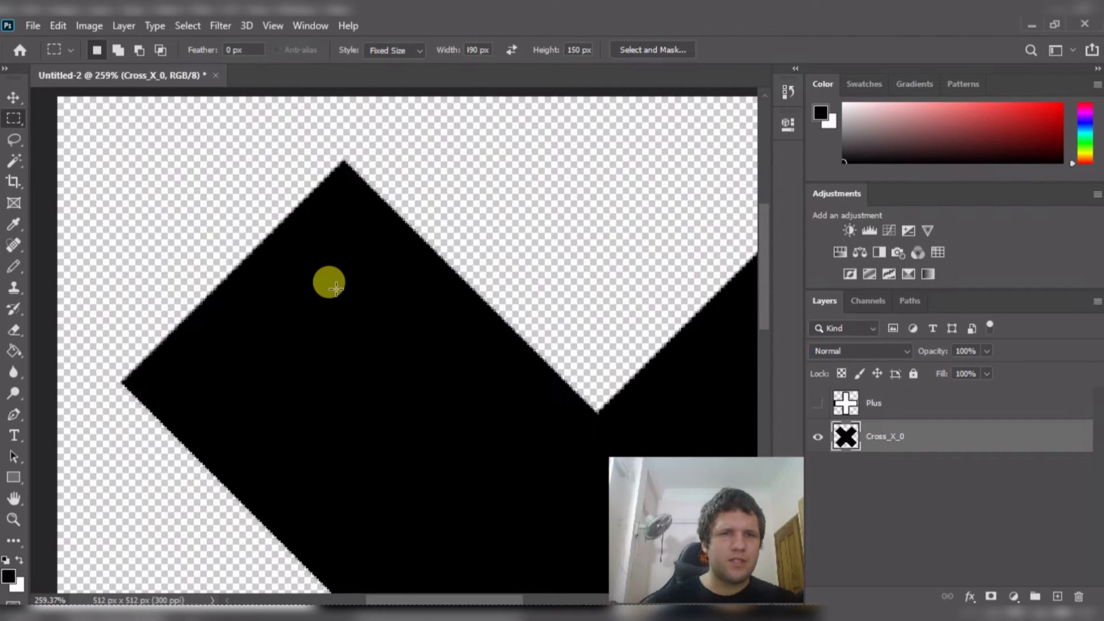
scroll(336, 288, "up", 1)
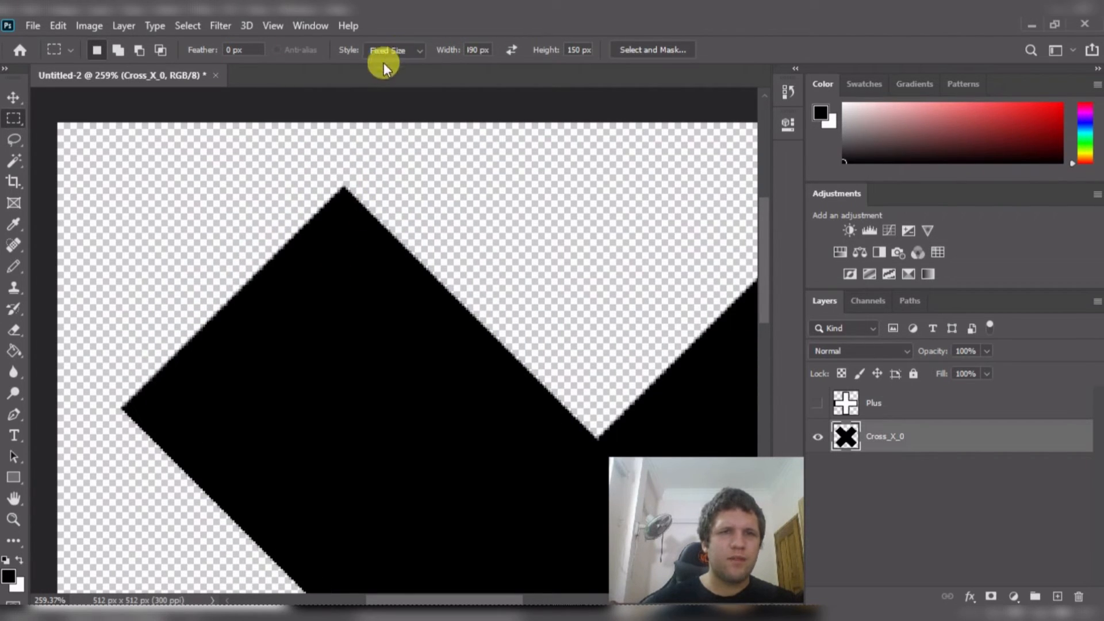
left_click_drag(382, 303, 344, 221)
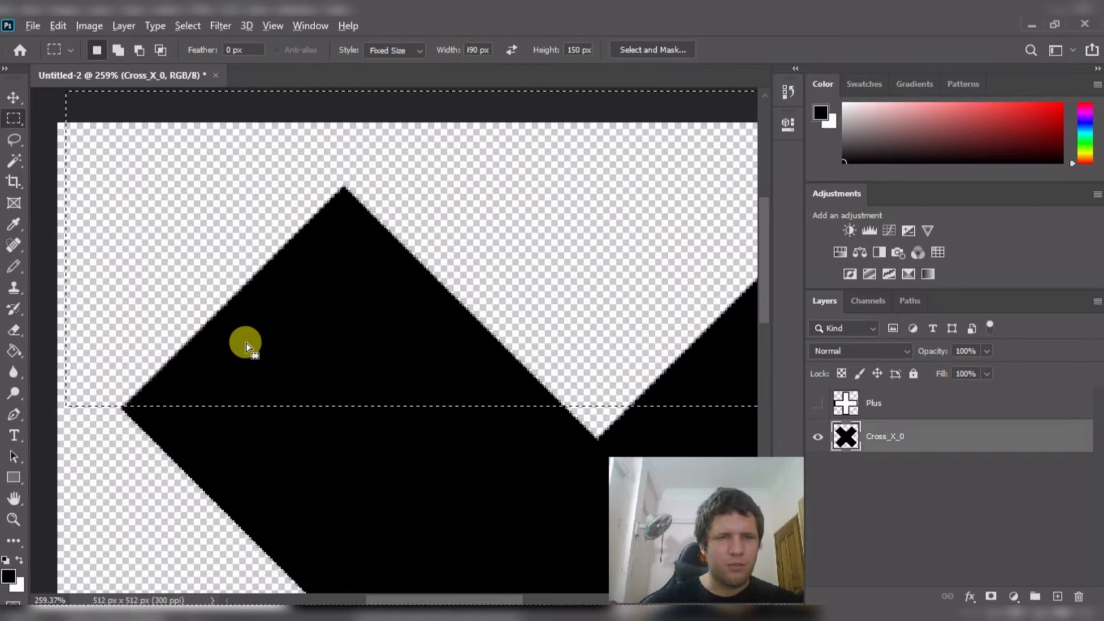
scroll(246, 342, "up", 2)
scroll(253, 341, "up", 2)
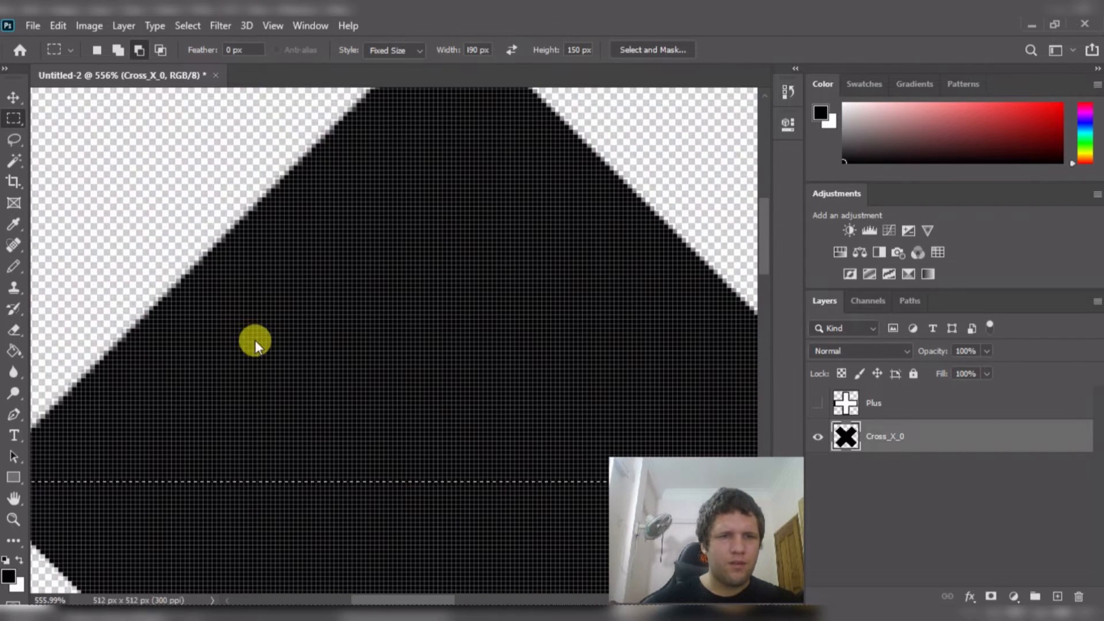
scroll(254, 343, "left", 3)
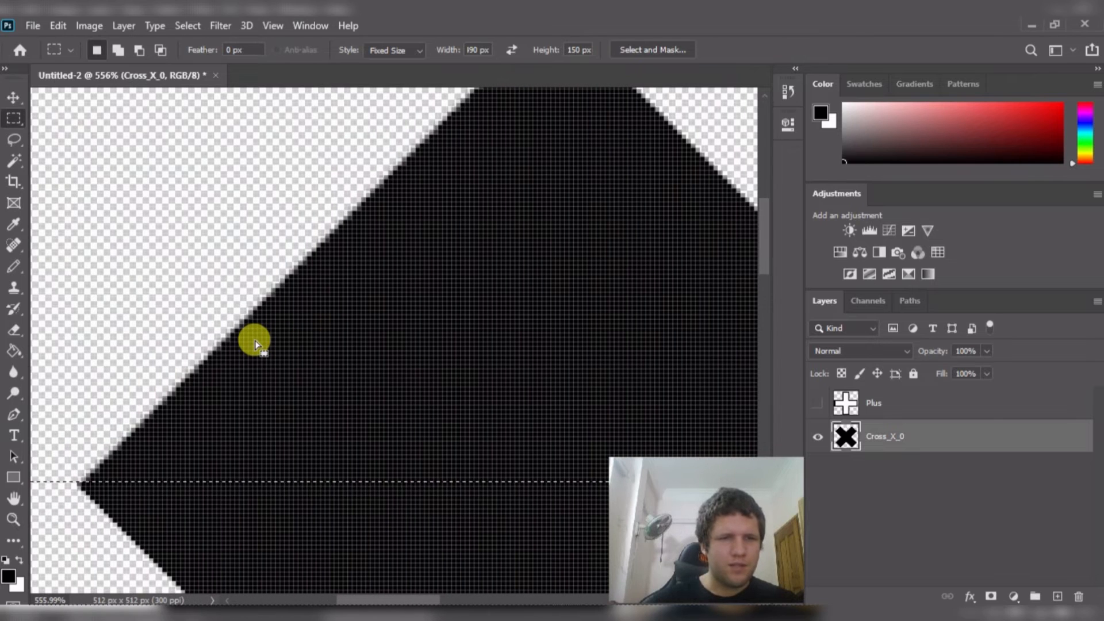
key("alt")
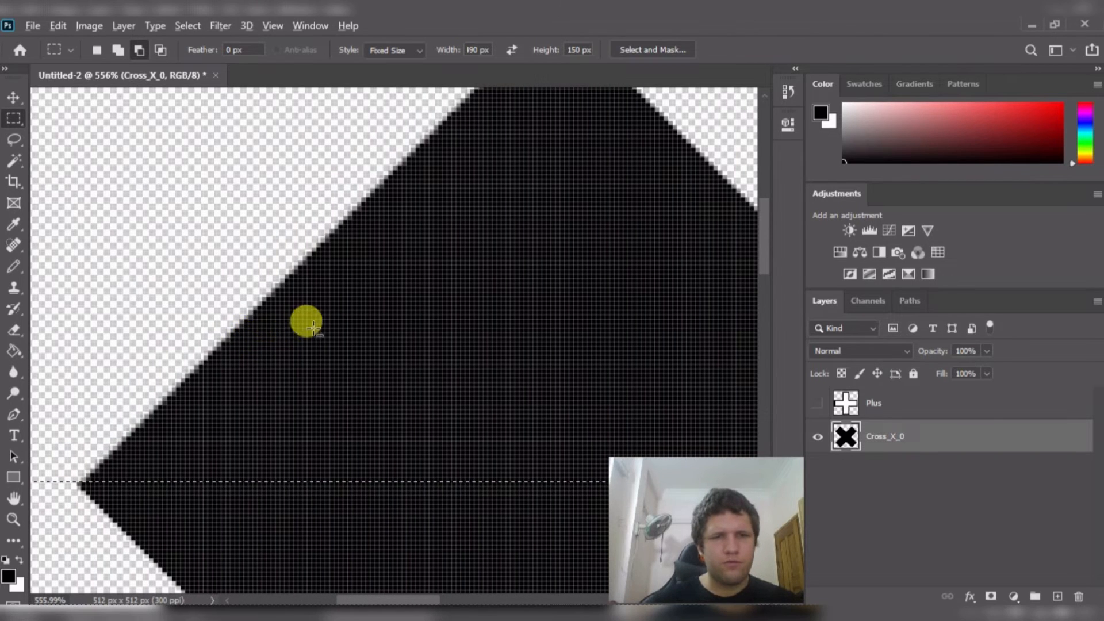
scroll(310, 330, "down", 3)
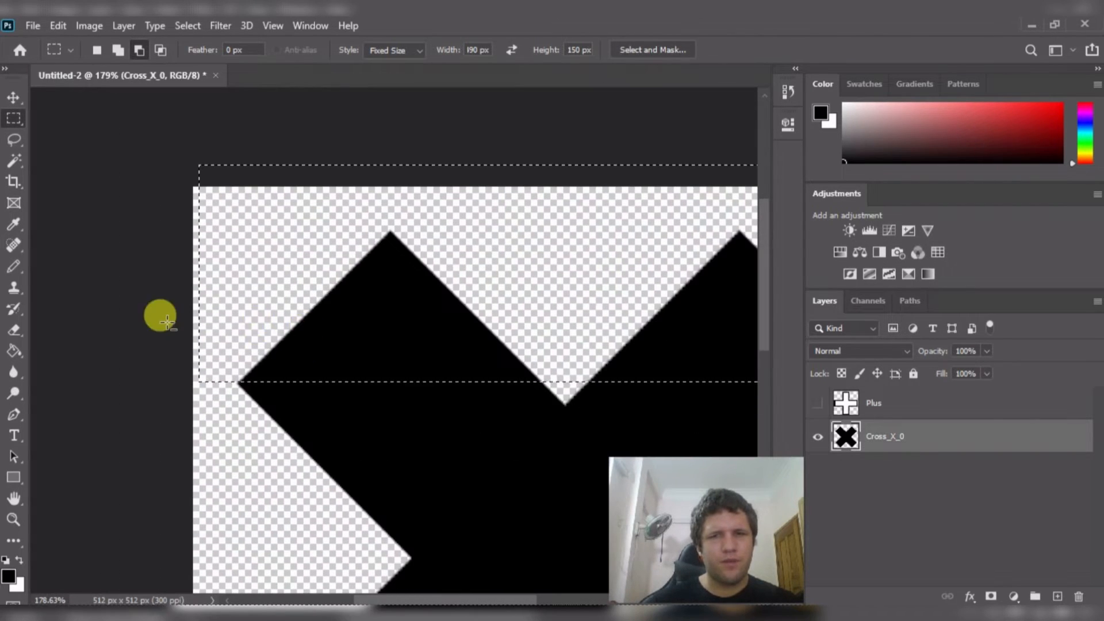
scroll(138, 321, "down", 2)
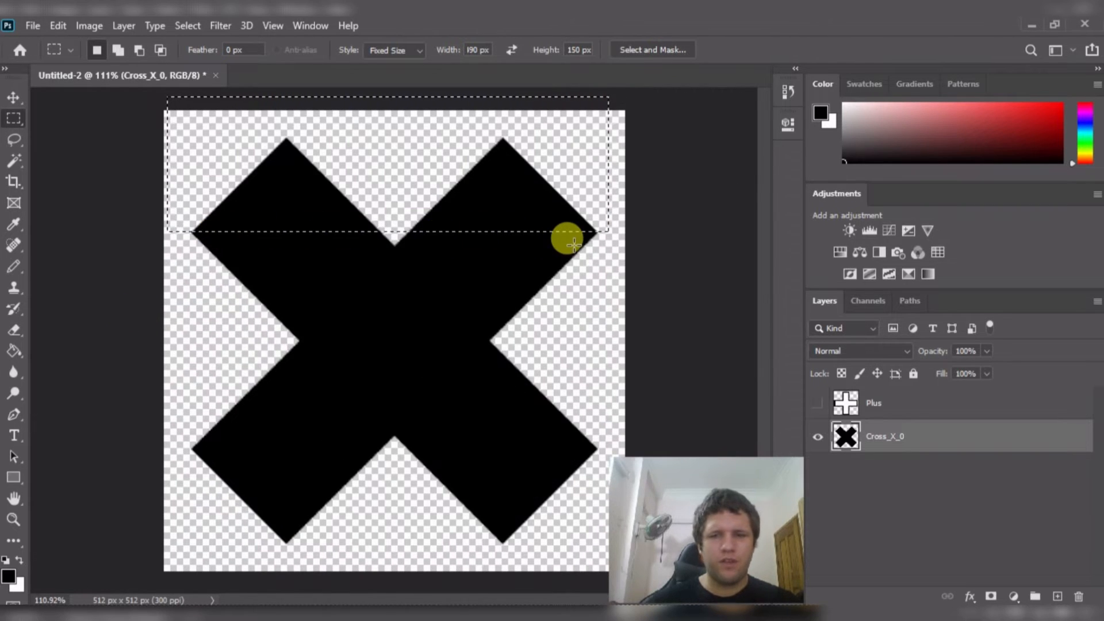
- Delete the X's upper arm ends, and cut off its lower arms level with their outer corners using the same fixed-size marquee
key("Delete")
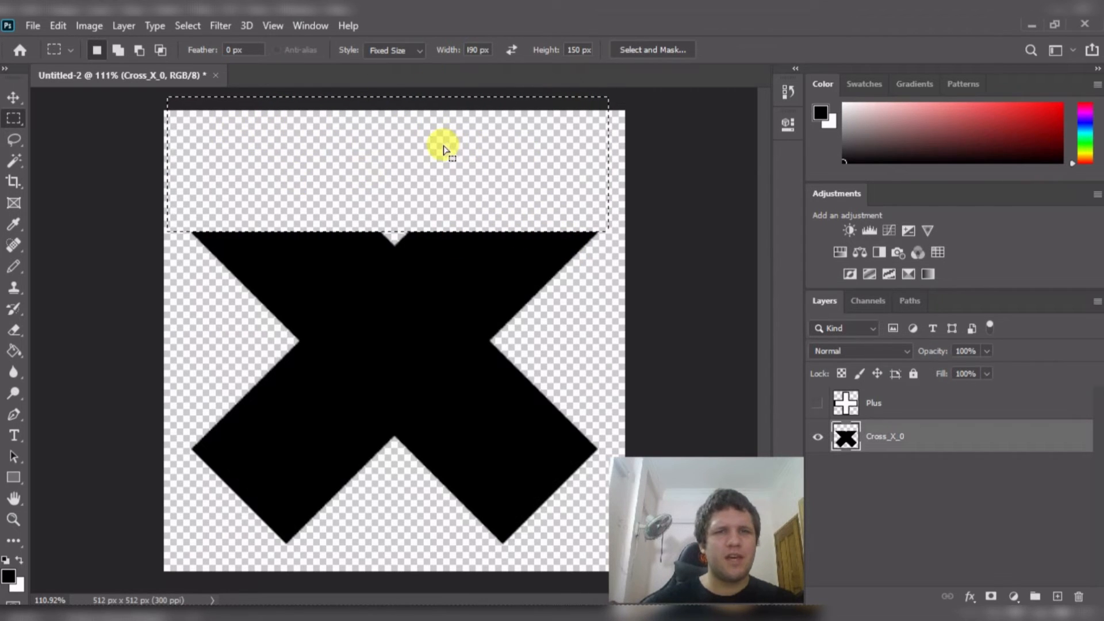
key("ctrl+d")
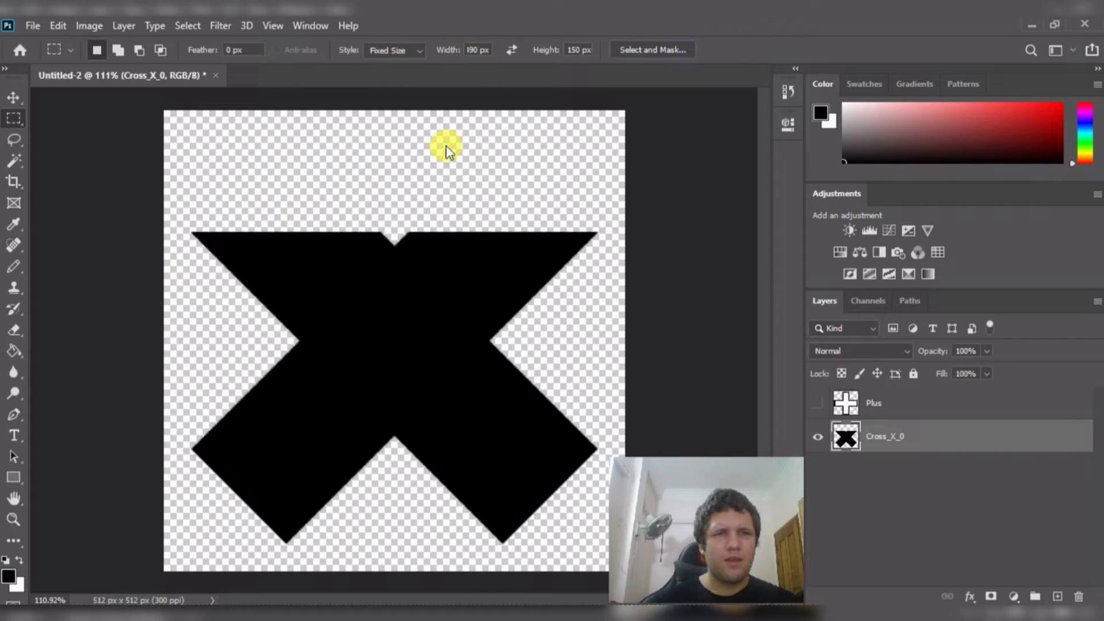
left_click_drag(447, 148, 453, 457)
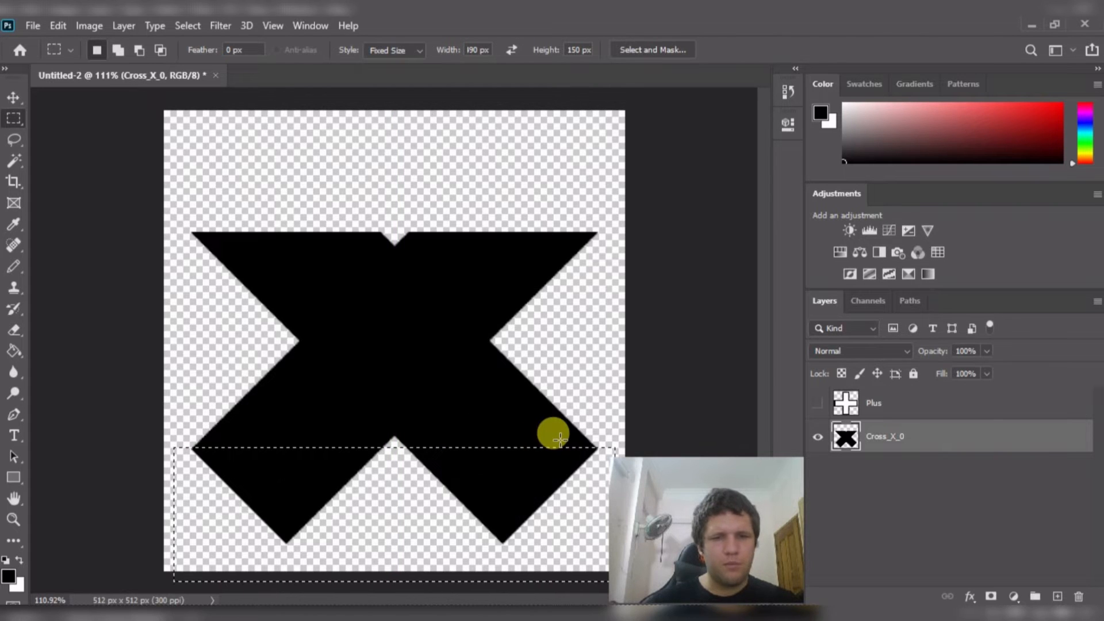
scroll(560, 439, "up", 5)
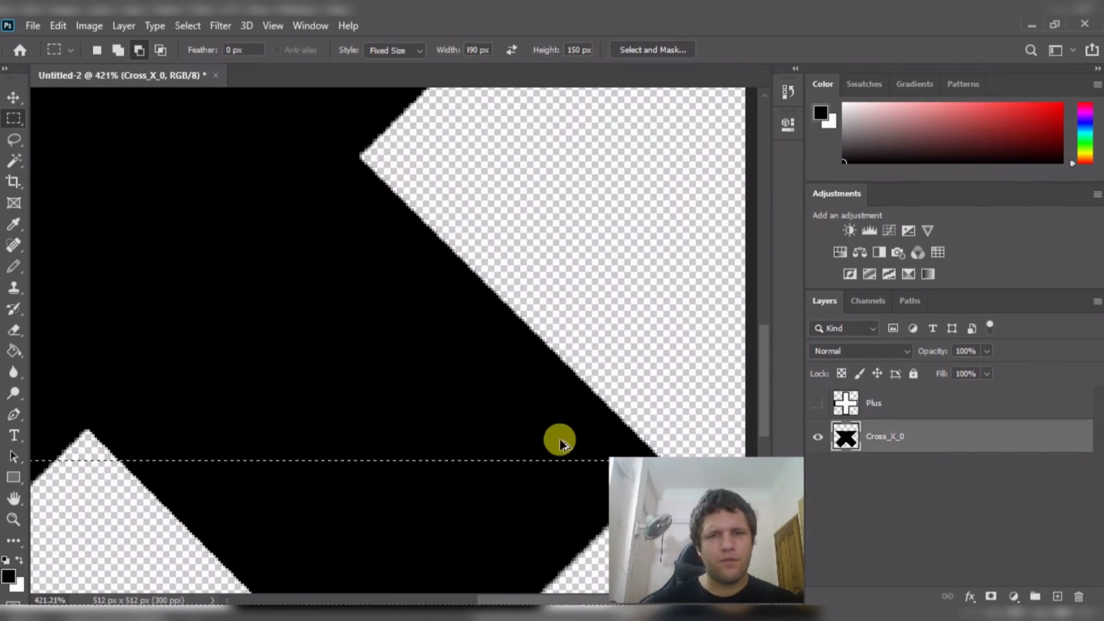
scroll(560, 439, "up", 3)
scroll(560, 438, "up", 6)
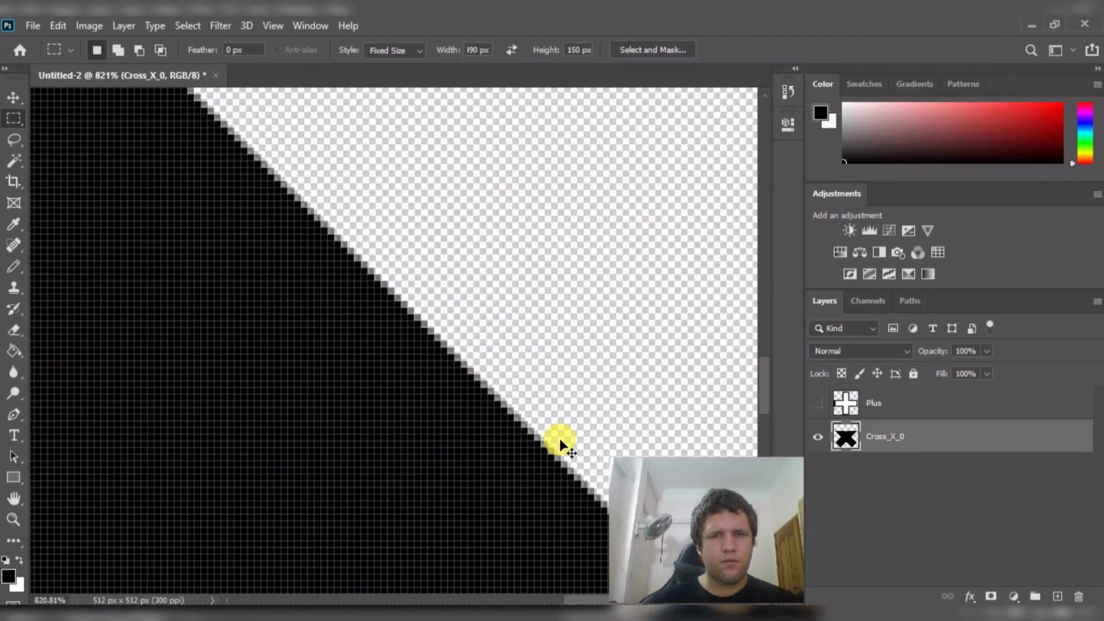
scroll(560, 438, "down", 6)
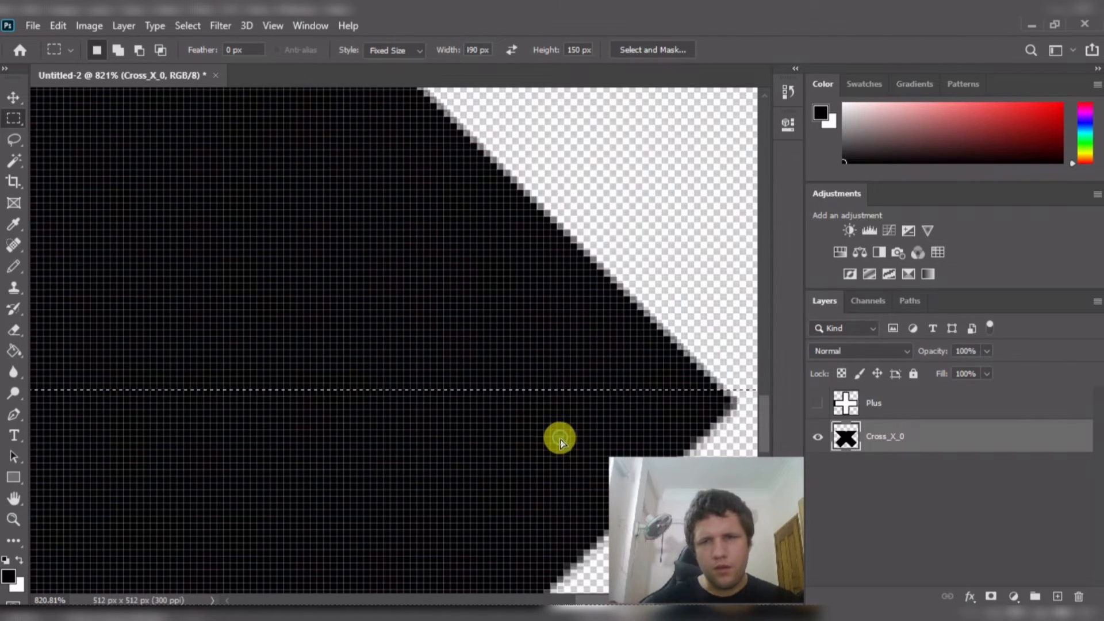
left_click_drag(560, 440, 561, 452)
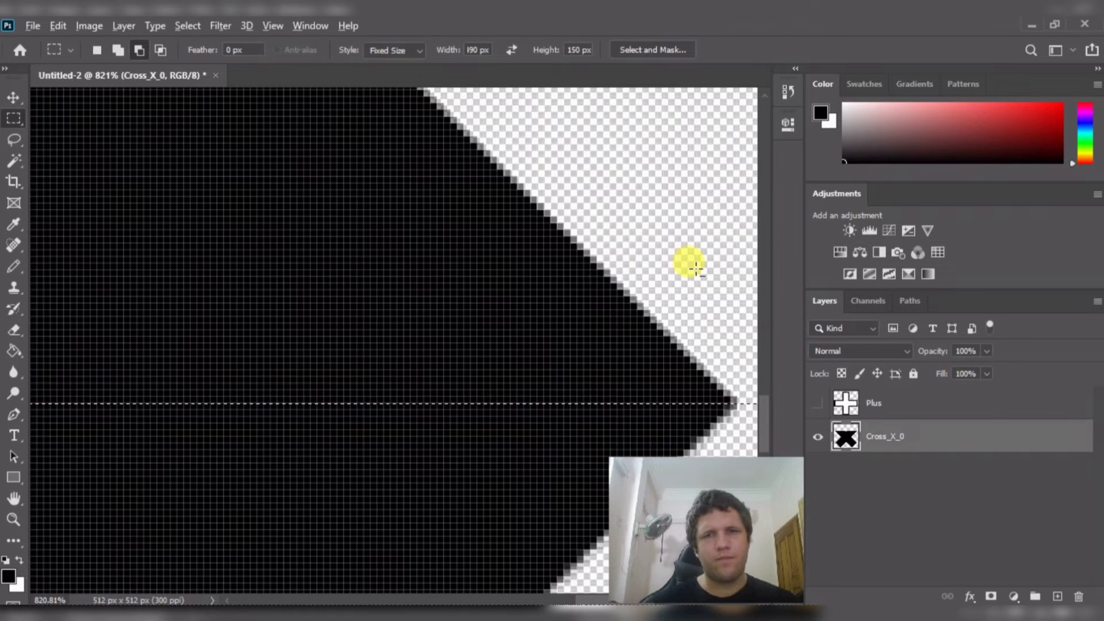
scroll(514, 282, "down", 3)
scroll(515, 278, "down", 6)
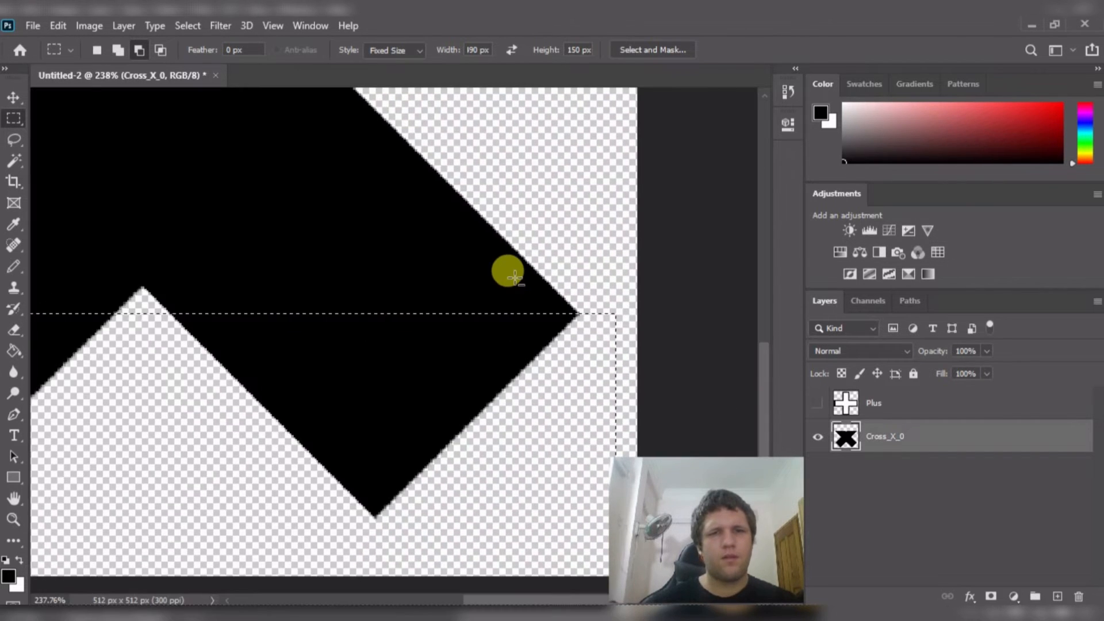
scroll(516, 280, "up", 1)
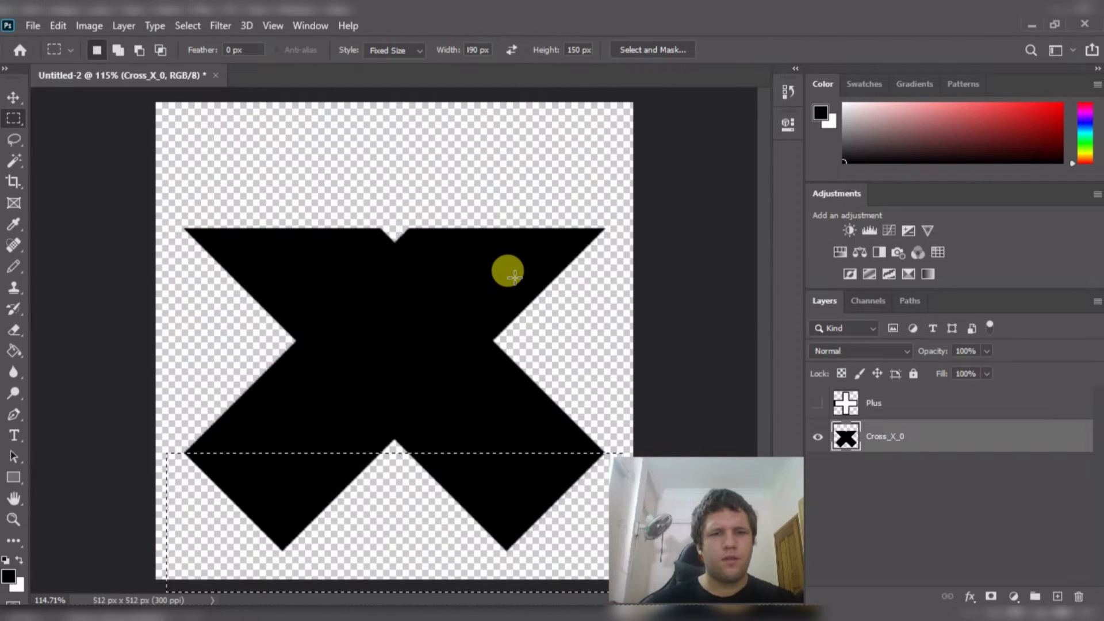
key("Delete")
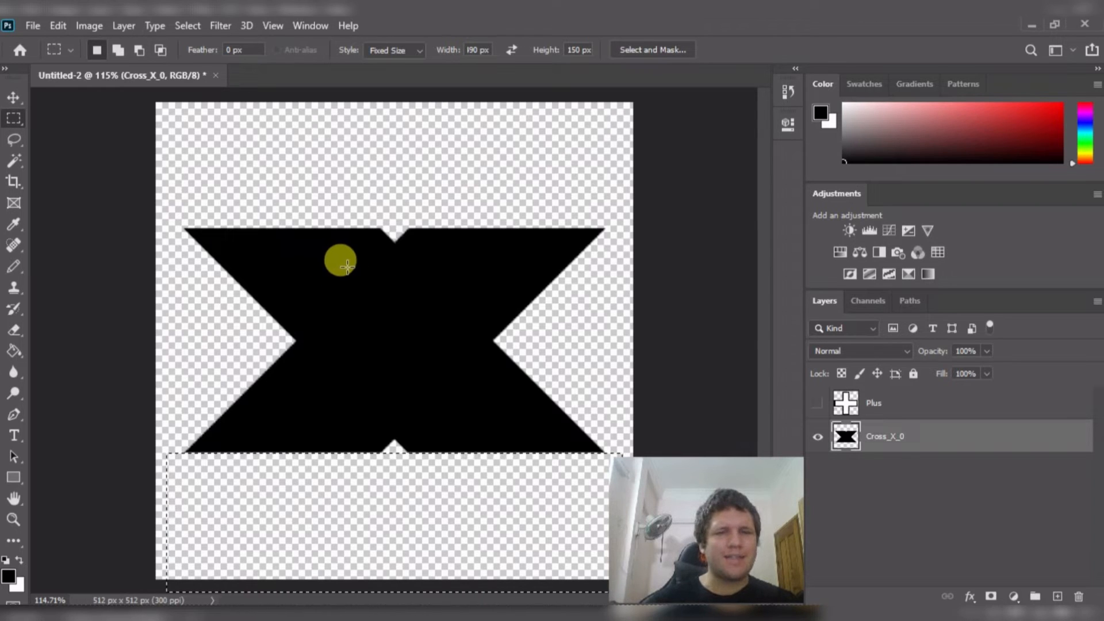
- Select the clipped black X with the Magic Wand and contract the selection by 20 pixels
key("w")
left_click(386, 277)
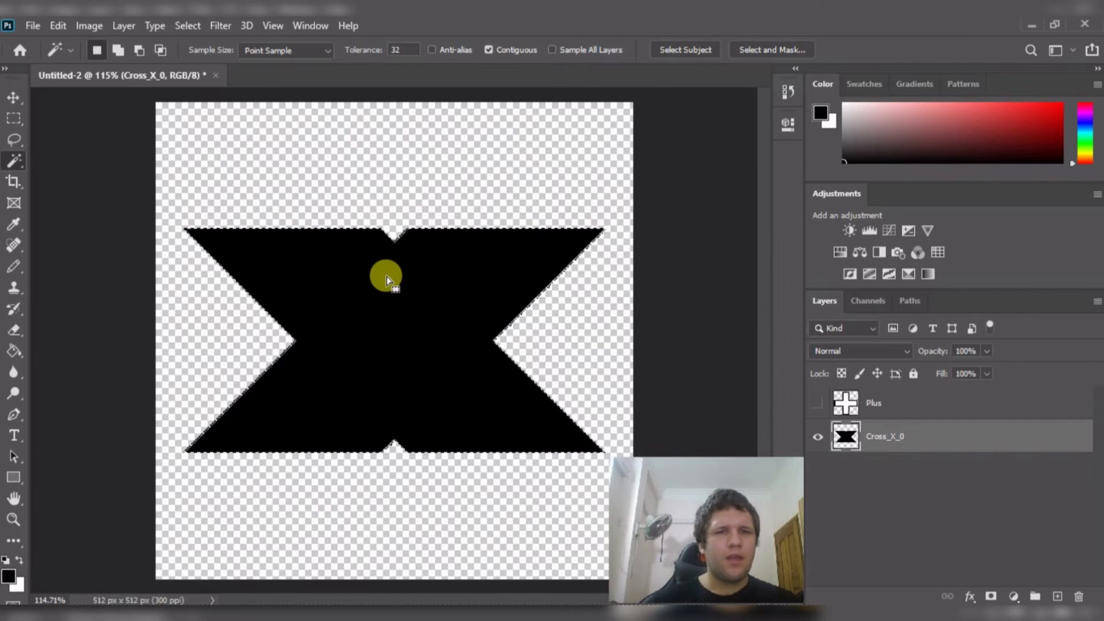
left_click(189, 25)
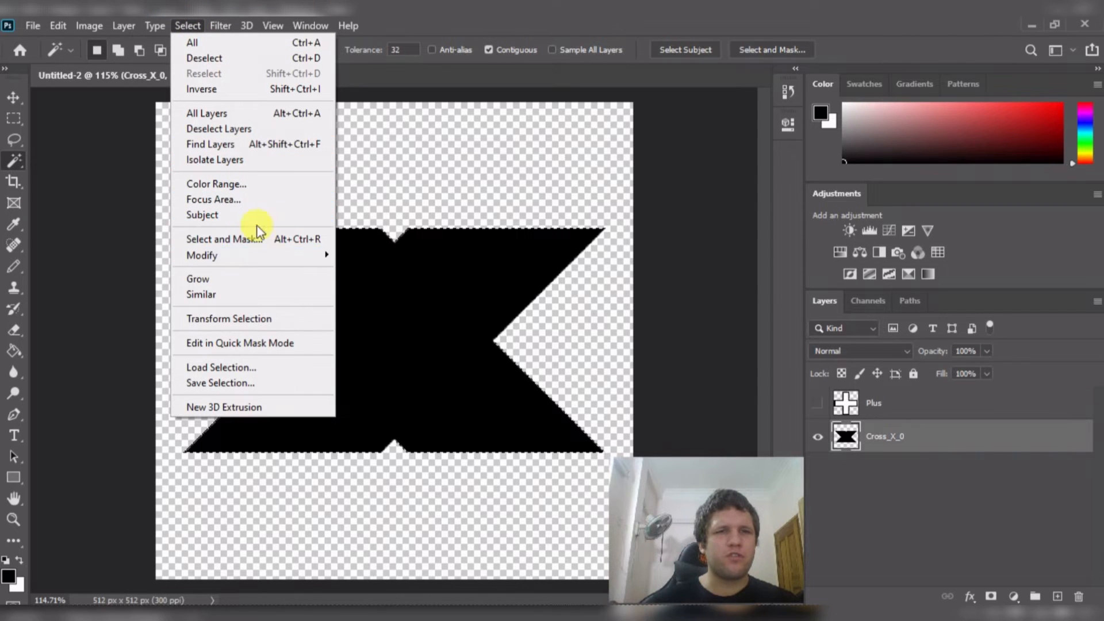
mouse_move(273, 264)
left_click(385, 301)
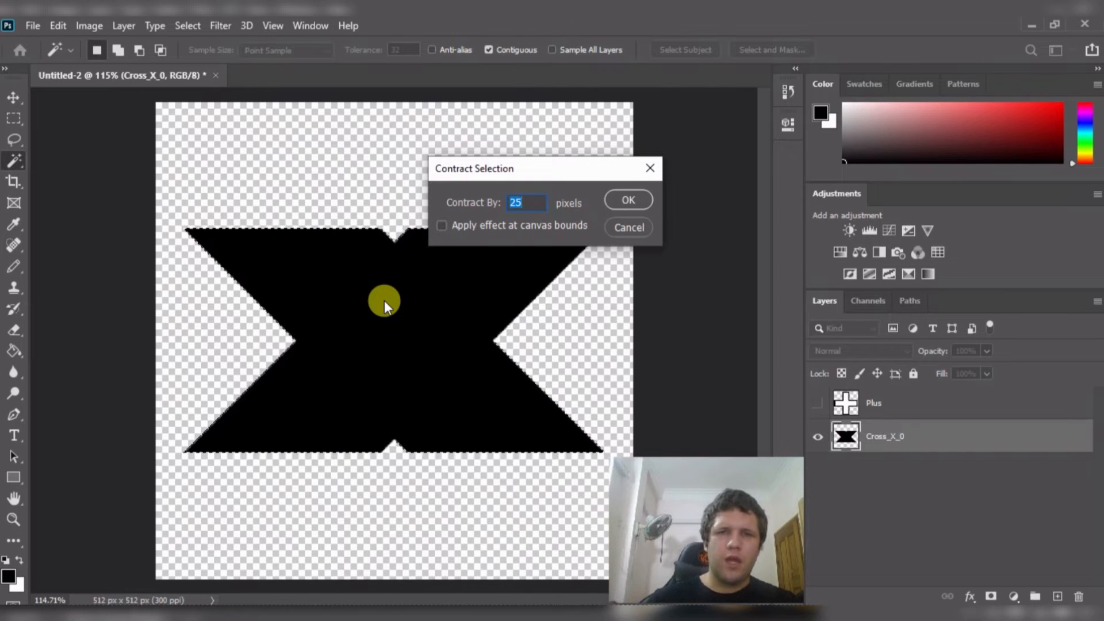
type("20")
key("Return")
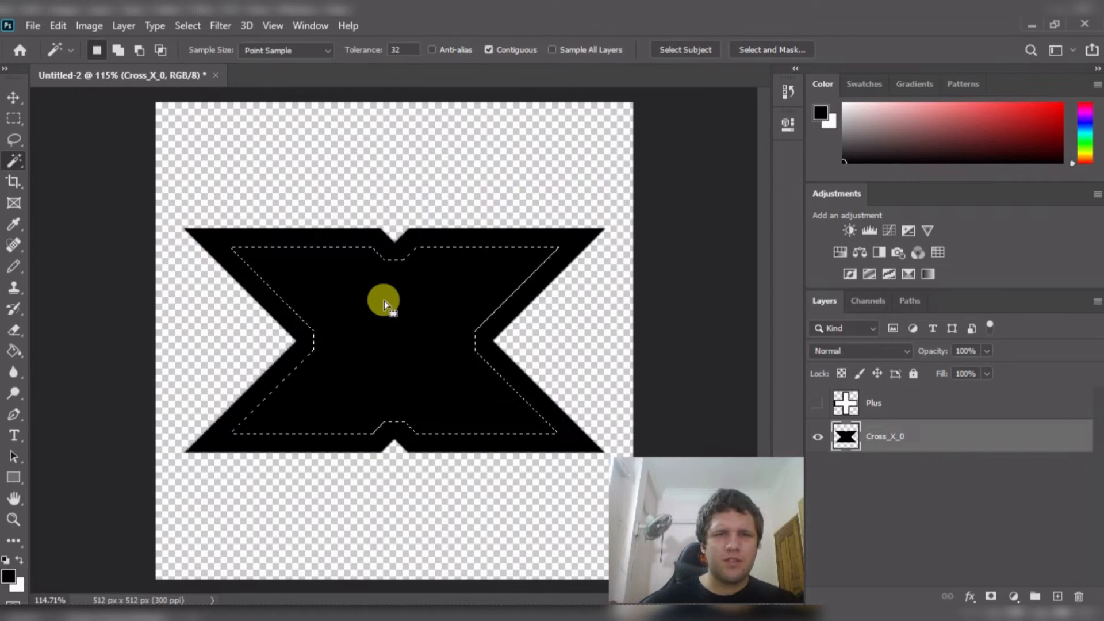
- Fill the contracted selection on Cross_X_0 with white and briefly show the Plus layer to compare the two shapes
key("g")
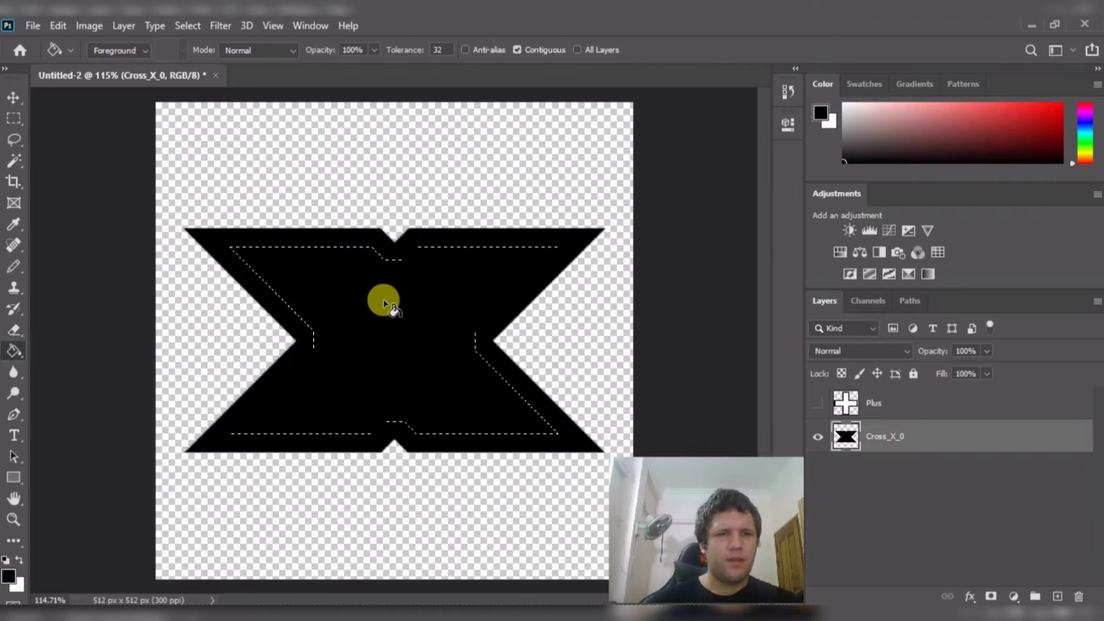
left_click(384, 304)
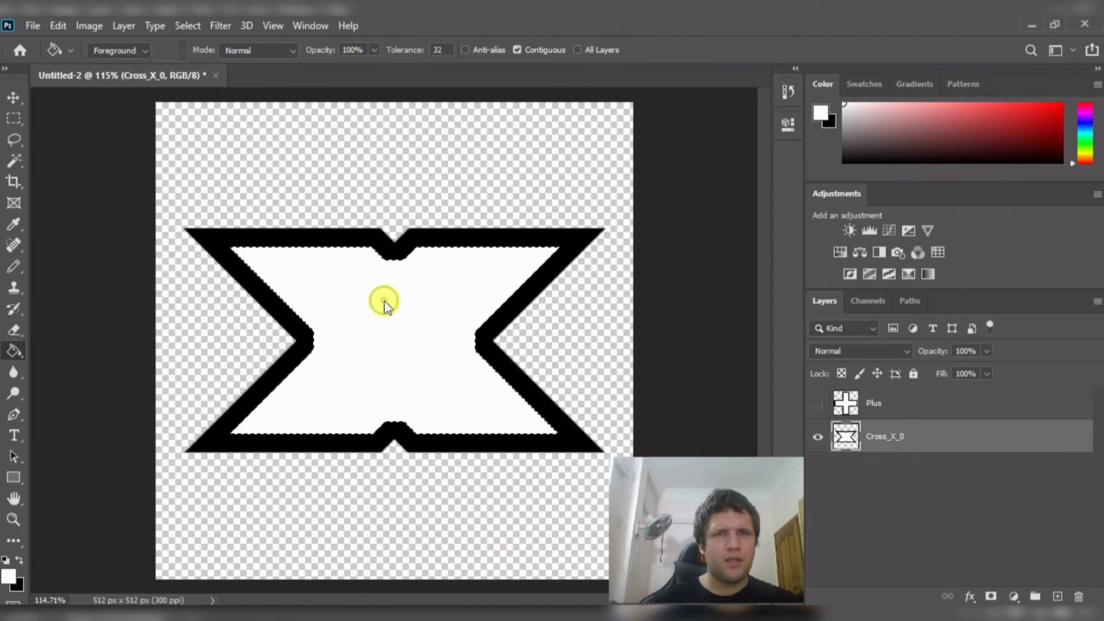
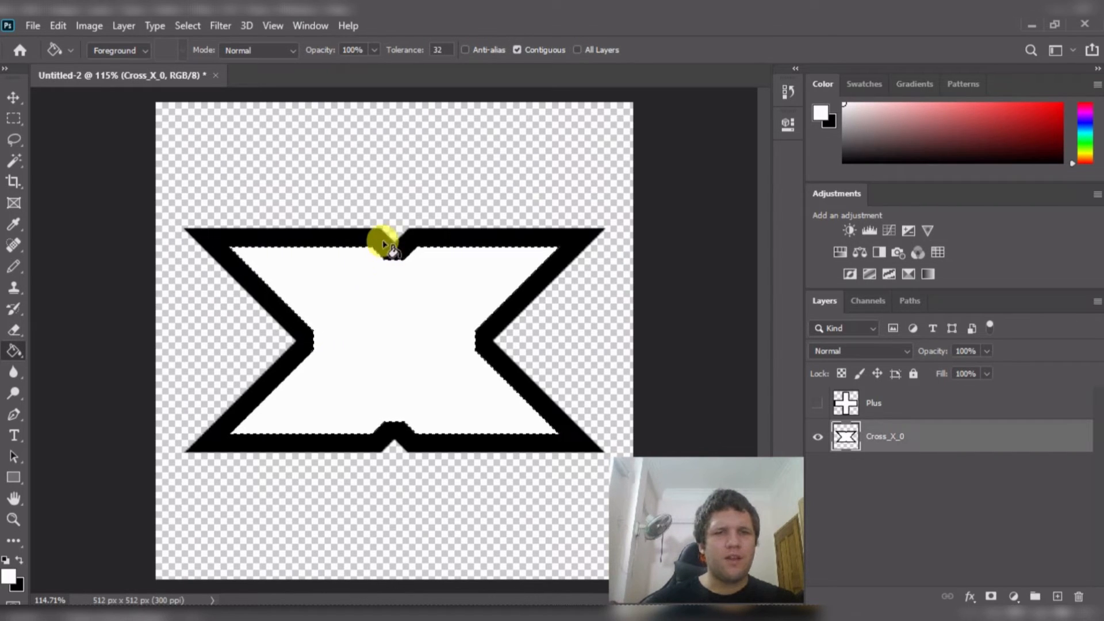
left_click(817, 403)
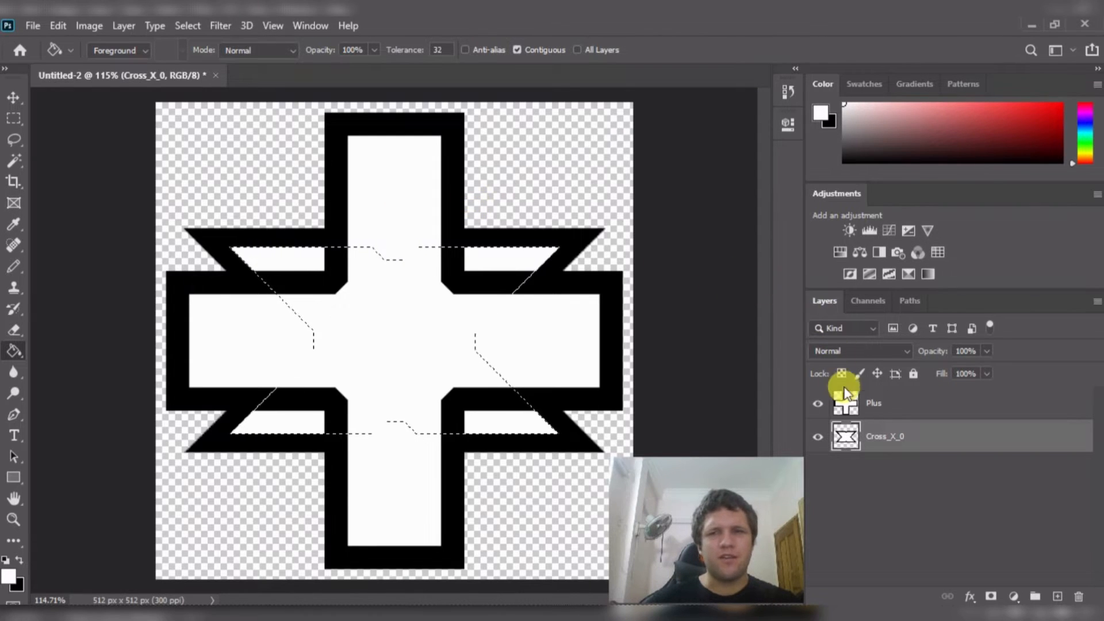
left_click(817, 404)
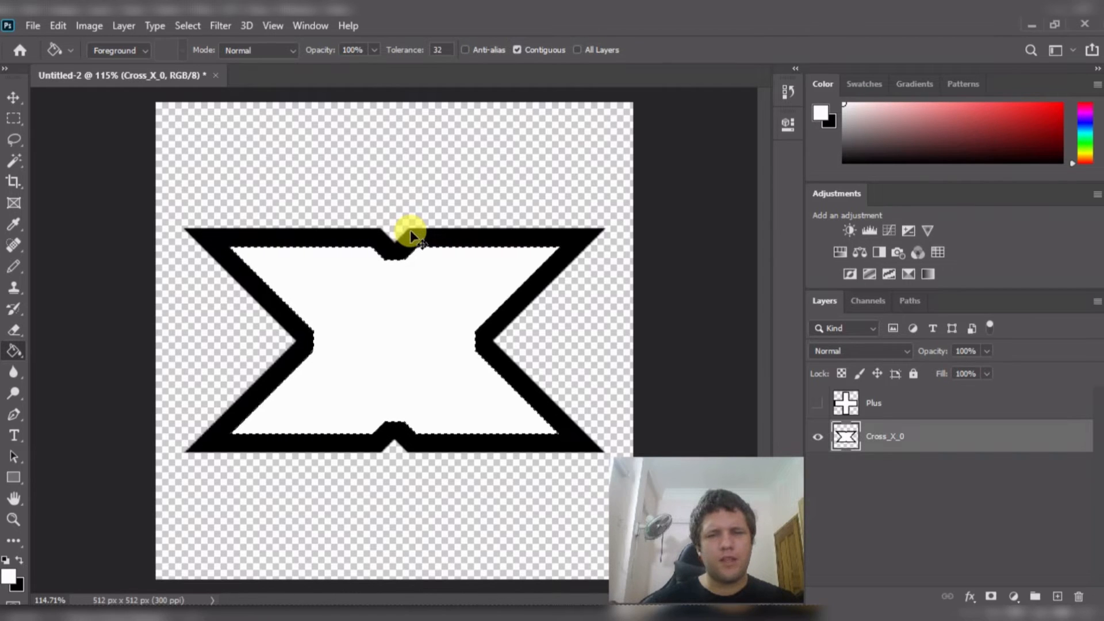
- Undo the arm cuts and fills on Cross_X_0 back to the full white X with its black border
key("ctrl+z")
key("ctrl+z")
key("ctrl+z")
key("ctrl+z")
key("ctrl+z")
key("ctrl+z")
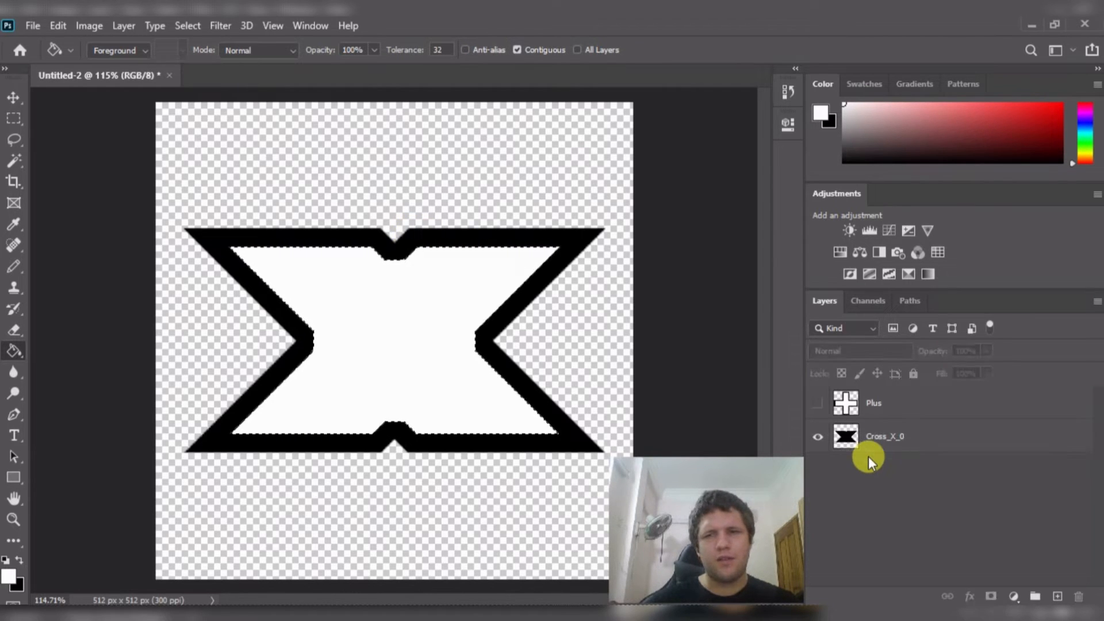
key("ctrl+z")
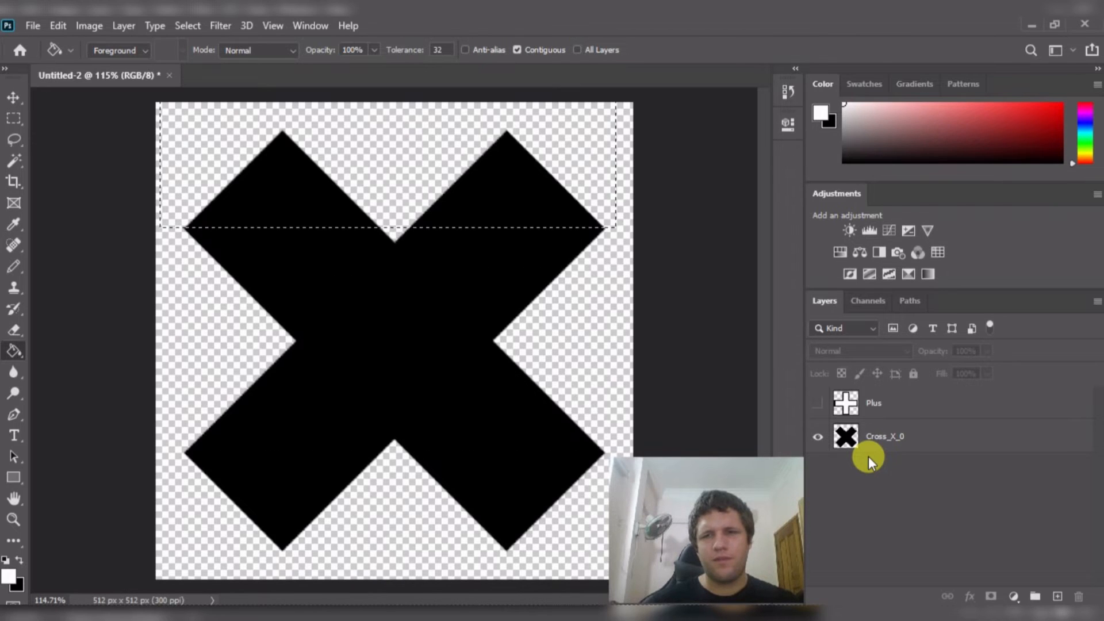
key("ctrl+z")
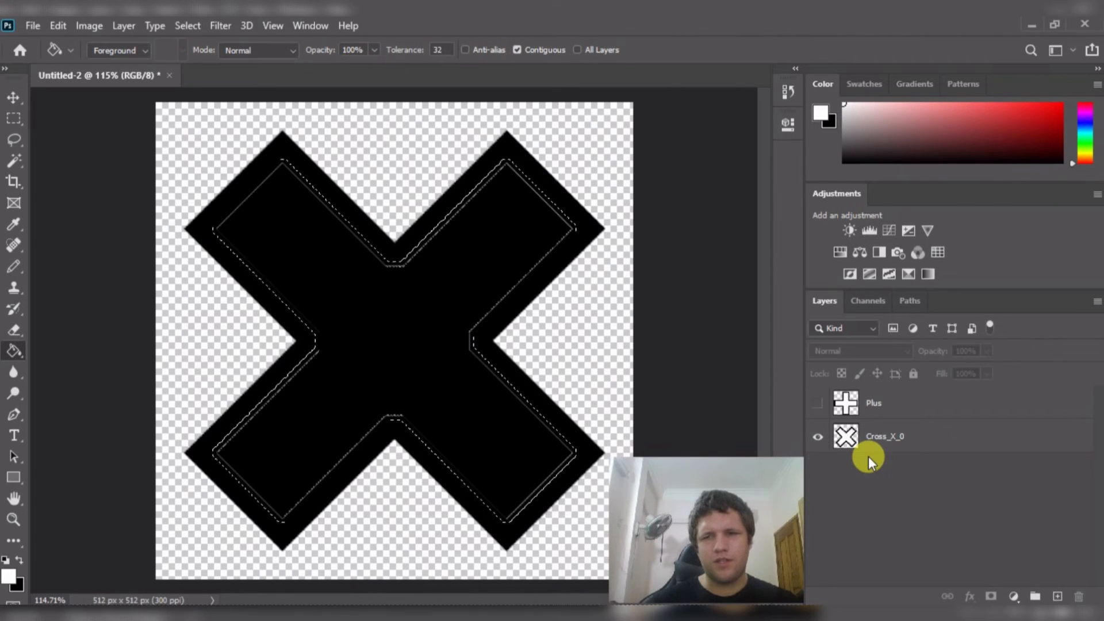
key("ctrl+shift+z")
- Duplicate the whole X from Cross_X_0 onto a new layer, hide Cross_X_0 and move it above the duplicate
key("ctrl+a")
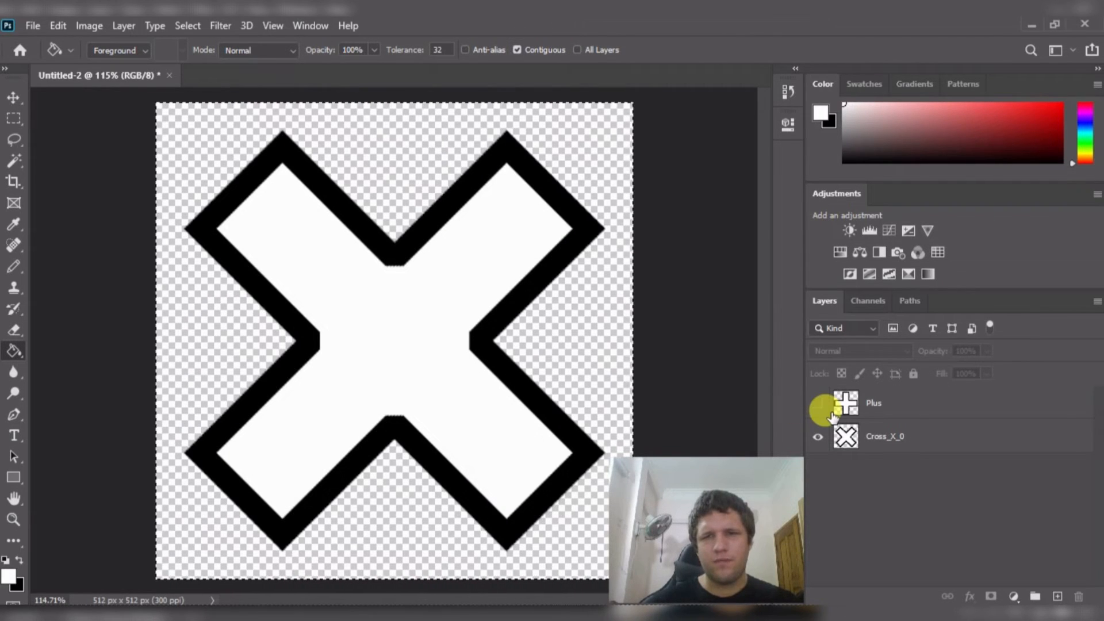
left_click(893, 440)
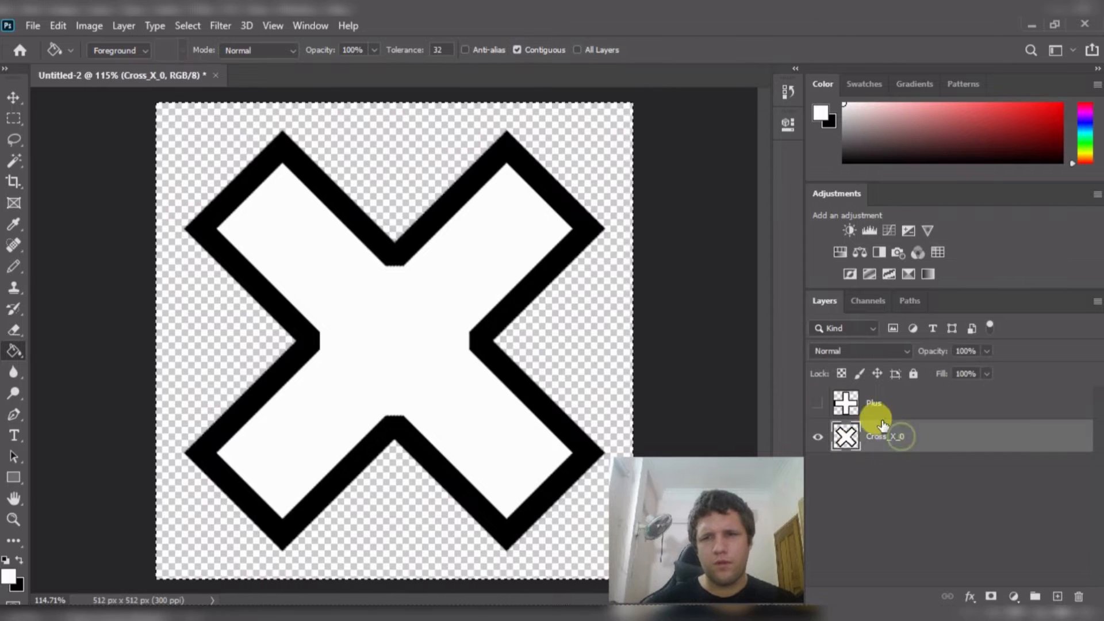
key("ctrl+j")
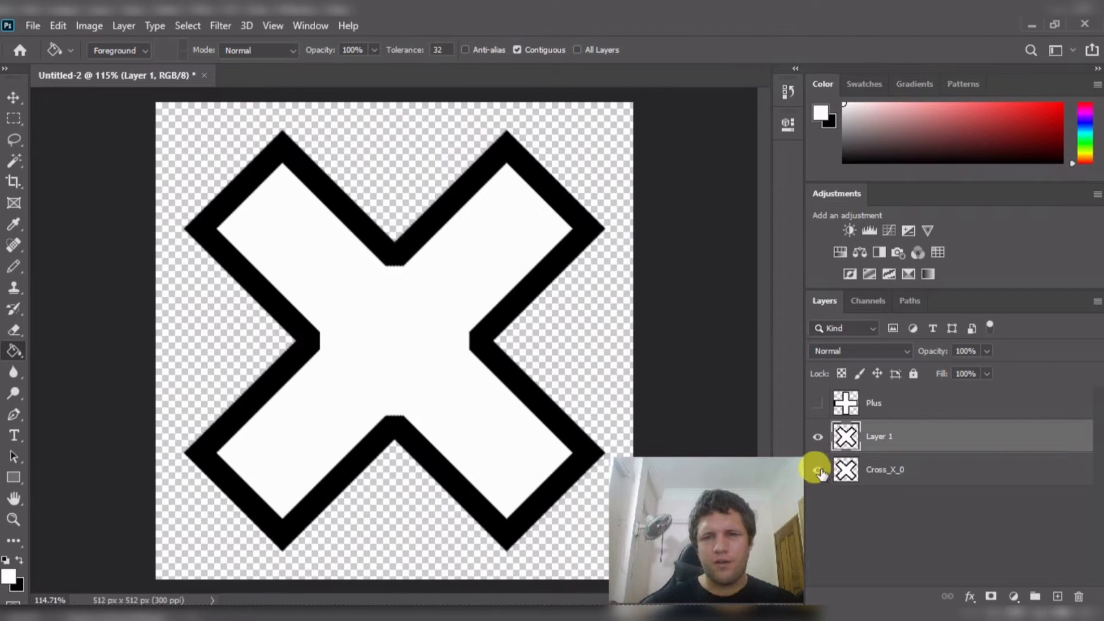
left_click(819, 471)
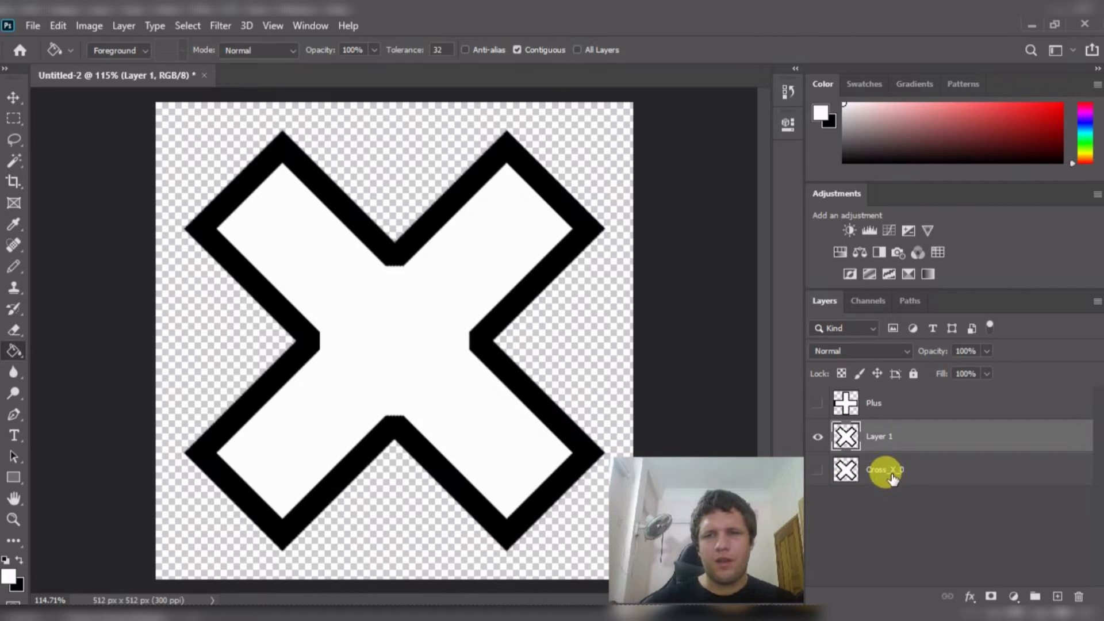
left_click_drag(893, 472, 879, 433)
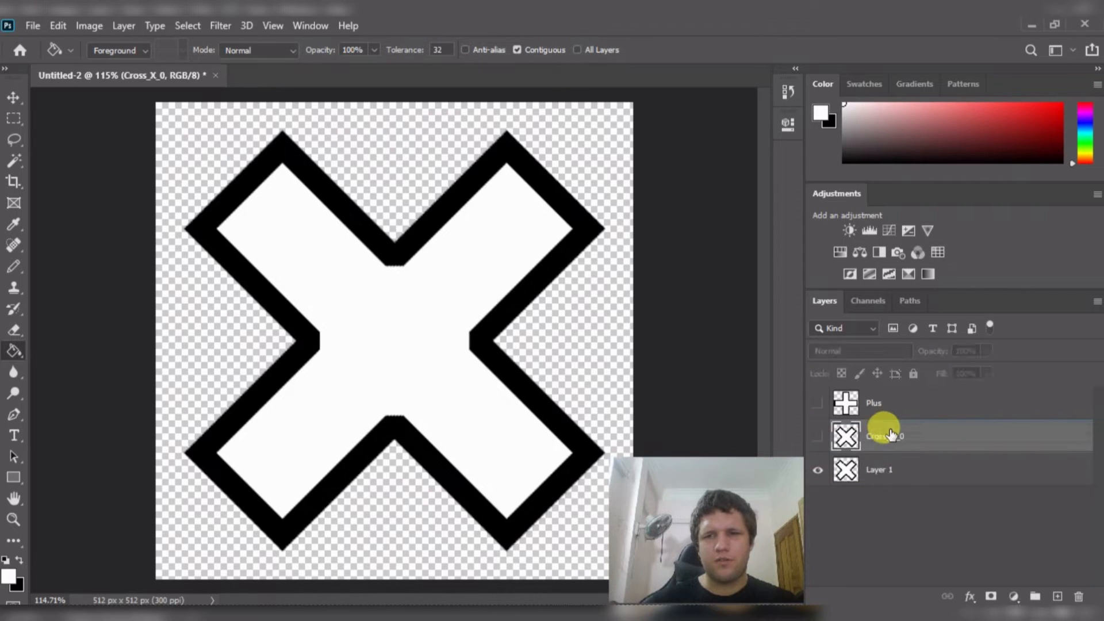
- Clear the entire contents of Layer 1 and deselect
left_click(865, 478)
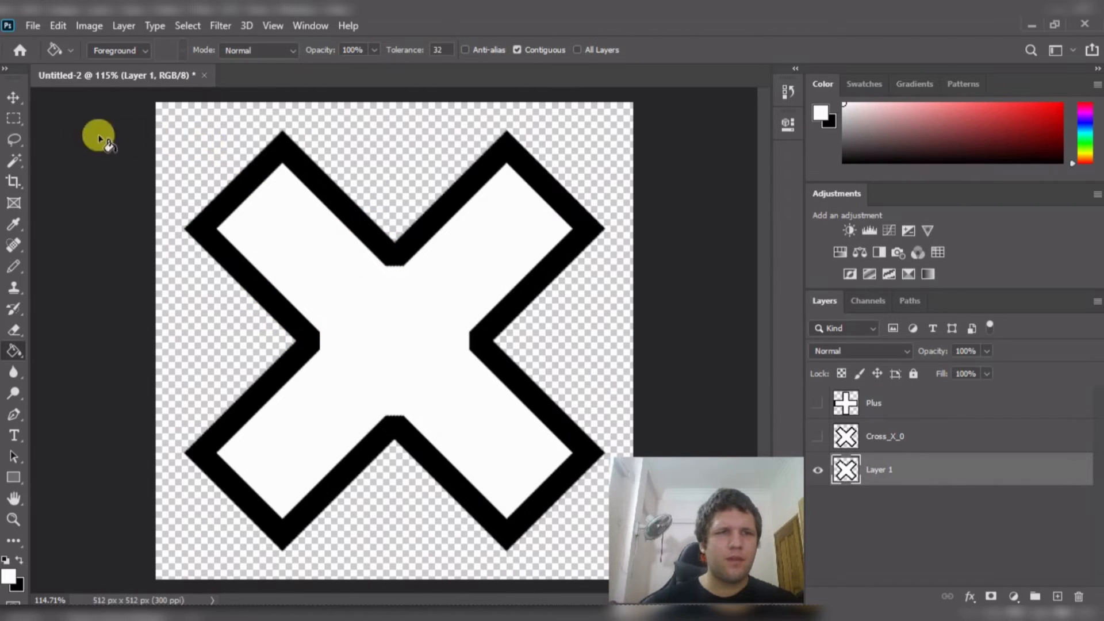
left_click(19, 117)
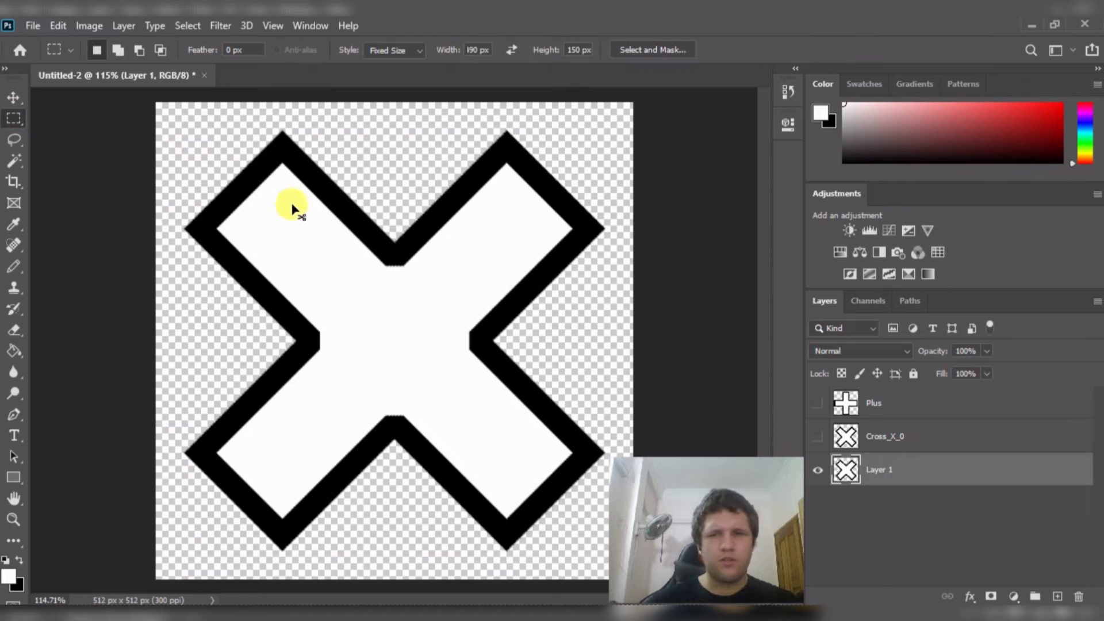
key("ctrl+a")
key("Delete")
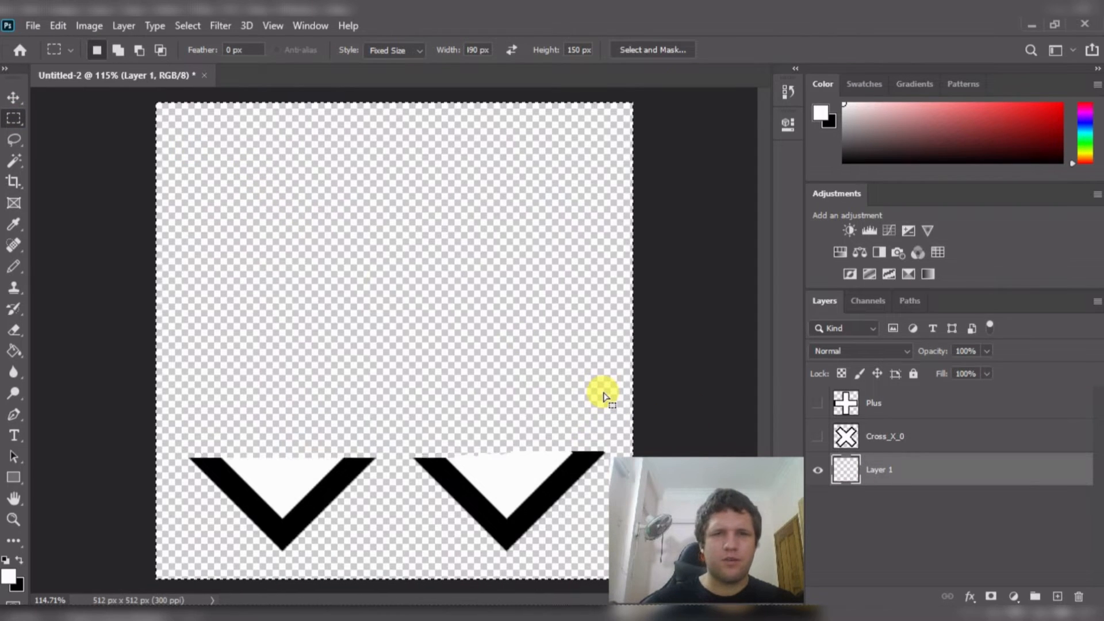
key("ctrl+d")
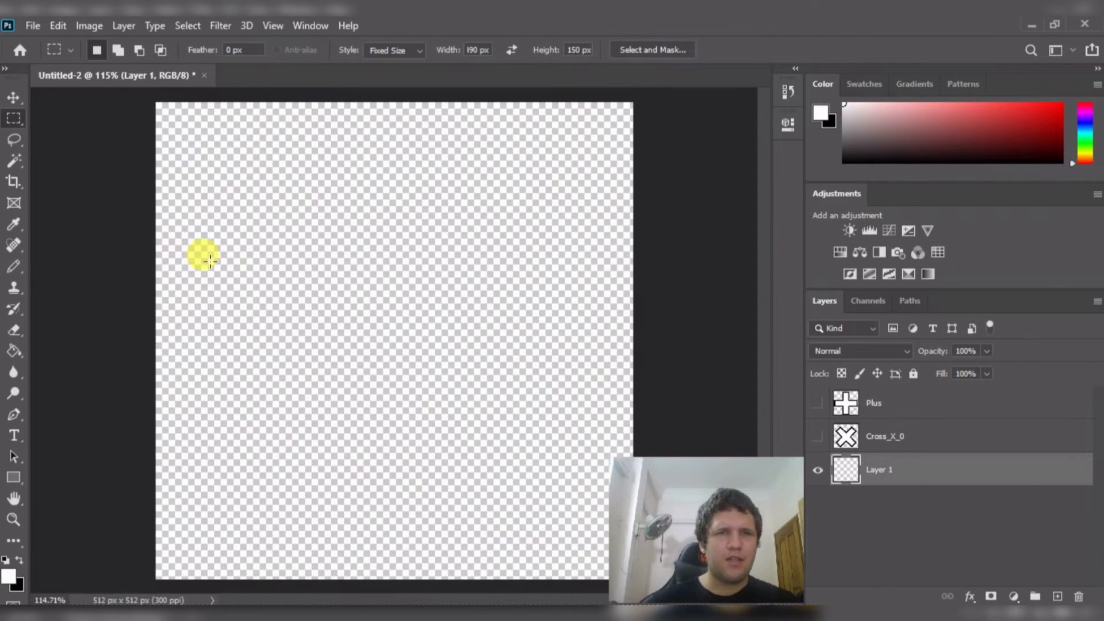
- Place a fixed-size marquee of about 490 × 100 px in the middle of the canvas and fill it with black on Layer 1
left_click(222, 282)
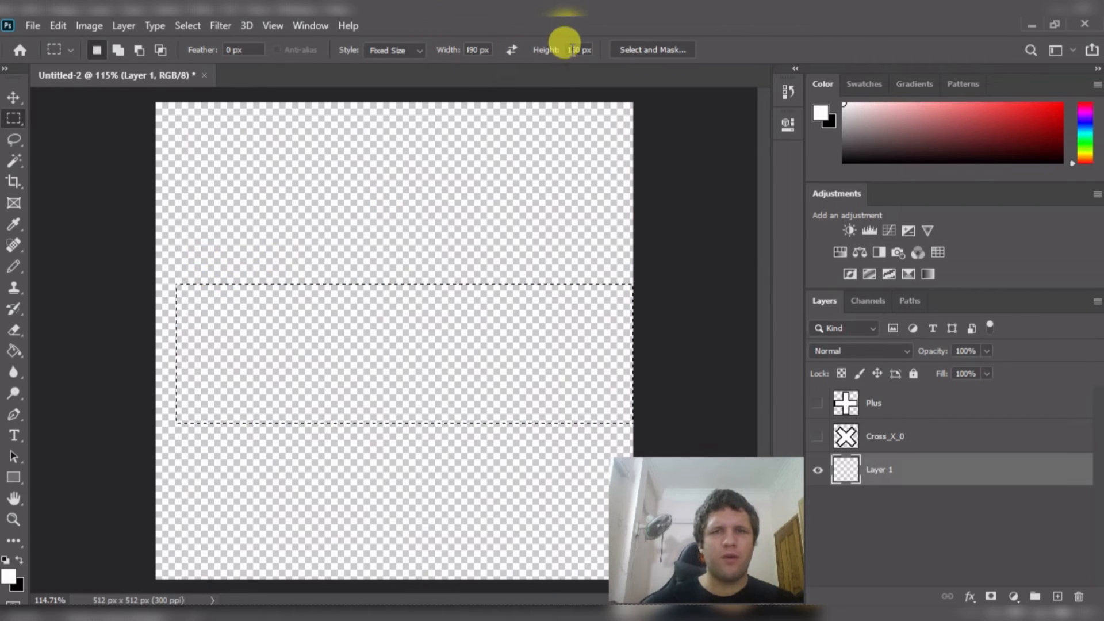
left_click(573, 50)
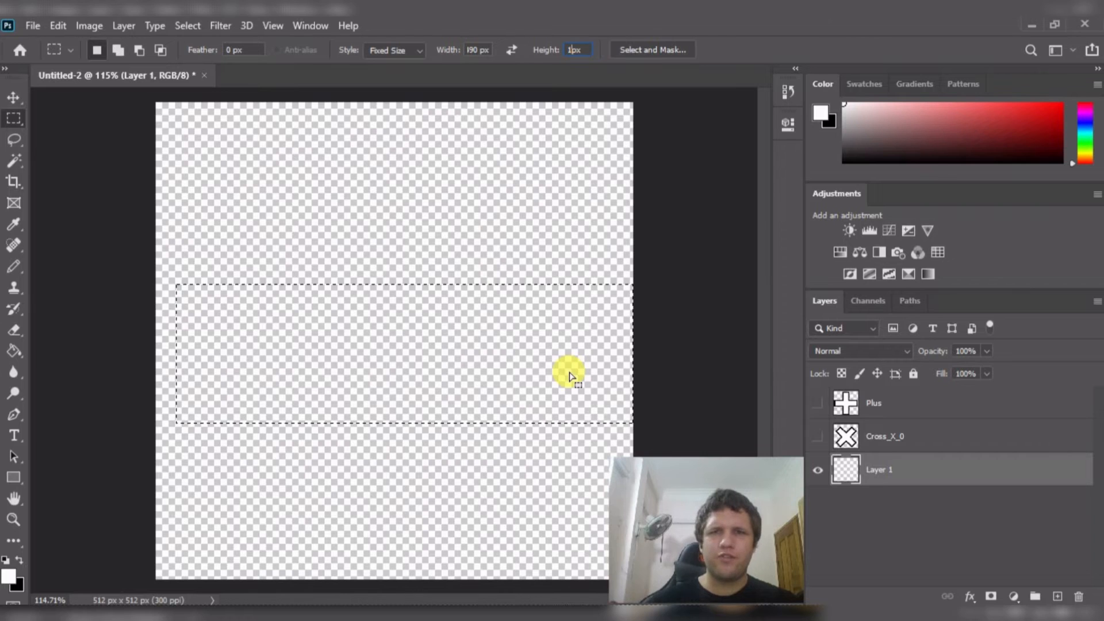
mouse_move(414, 227)
left_mouse_down()
mouse_move(433, 234)
mouse_move(422, 296)
left_mouse_up()
key("g")
key("x")
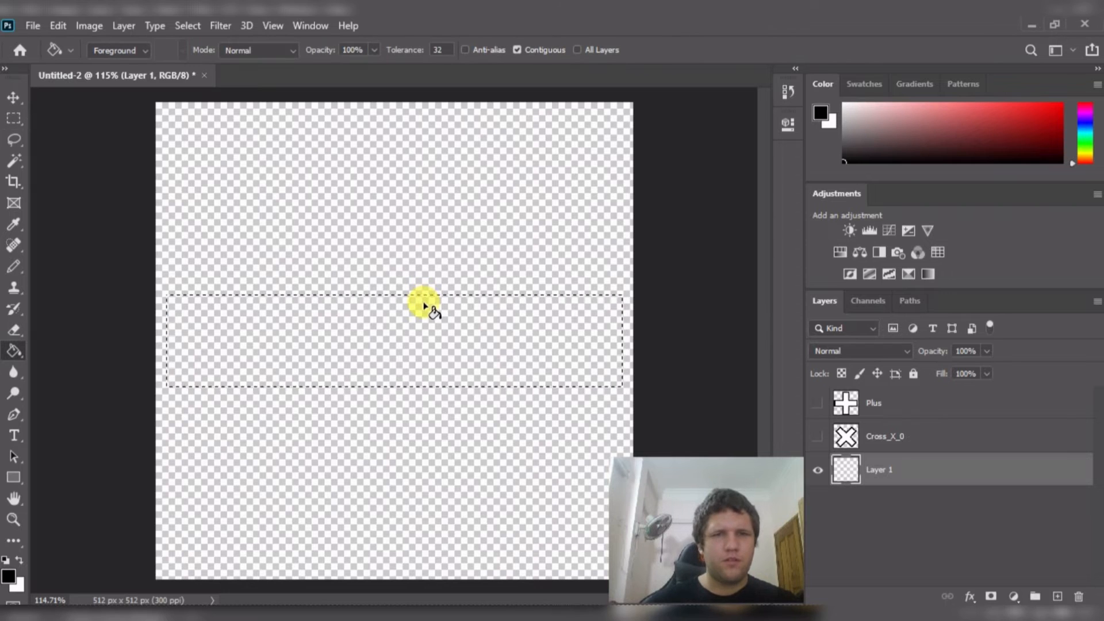
left_click(419, 319)
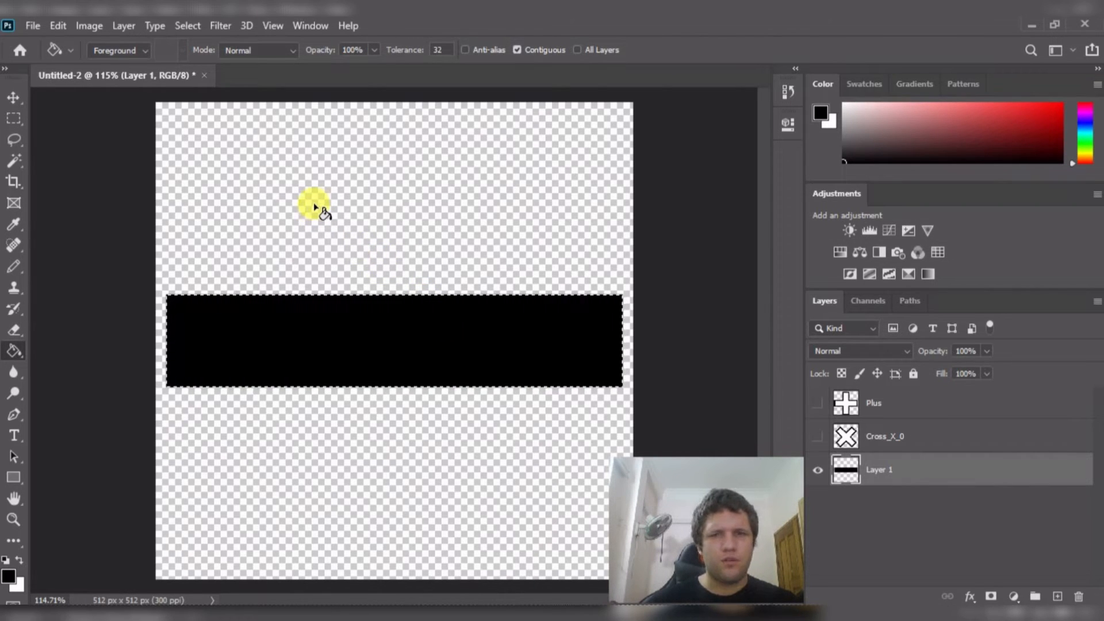
- Rotate the black bar on Layer 1 to 90° so it stands vertically, and apply the transform
key("v")
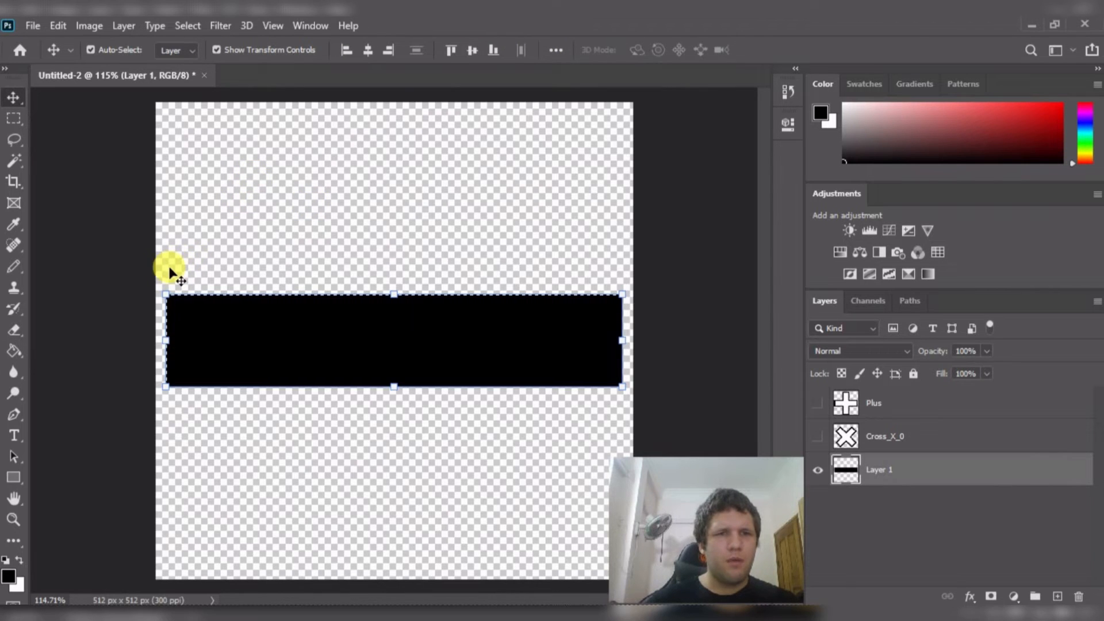
left_click_drag(157, 280, 240, 198)
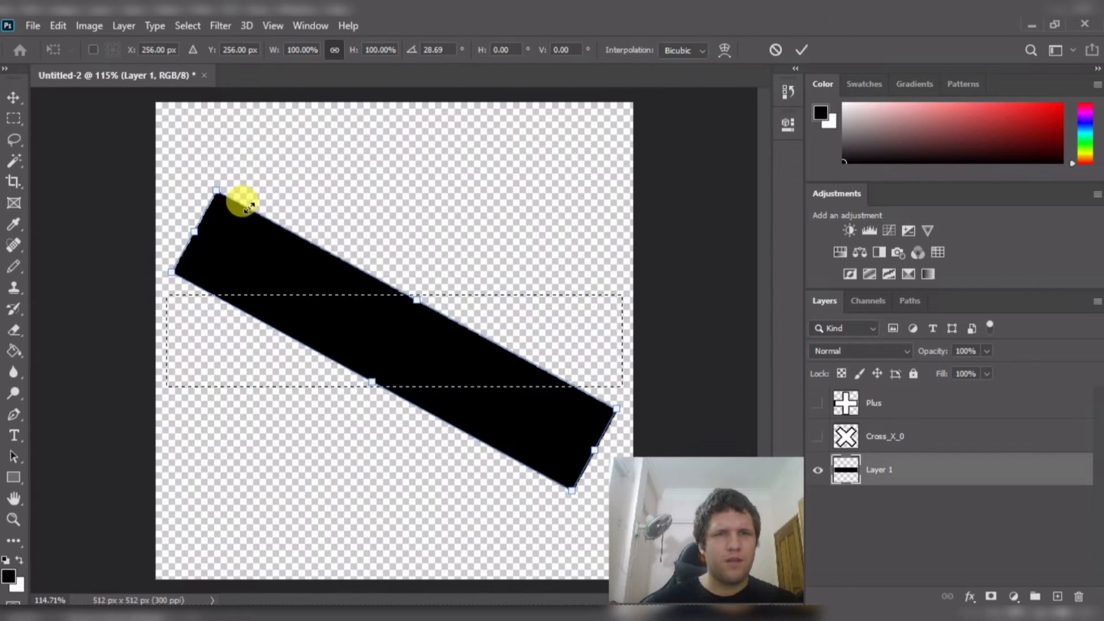
type("9")
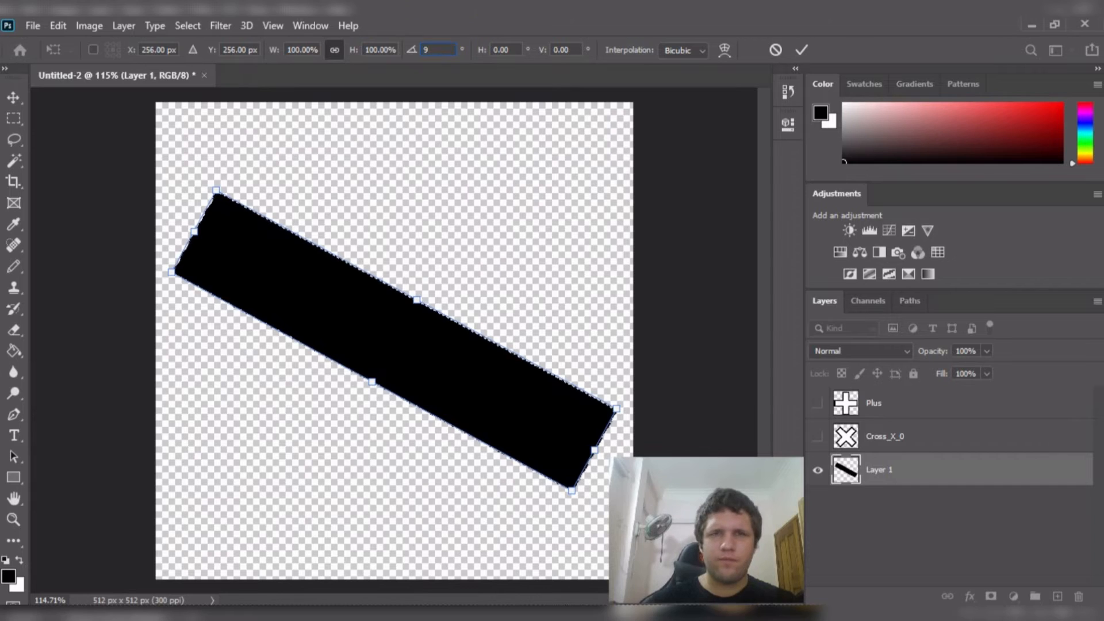
type("0")
key("Return")
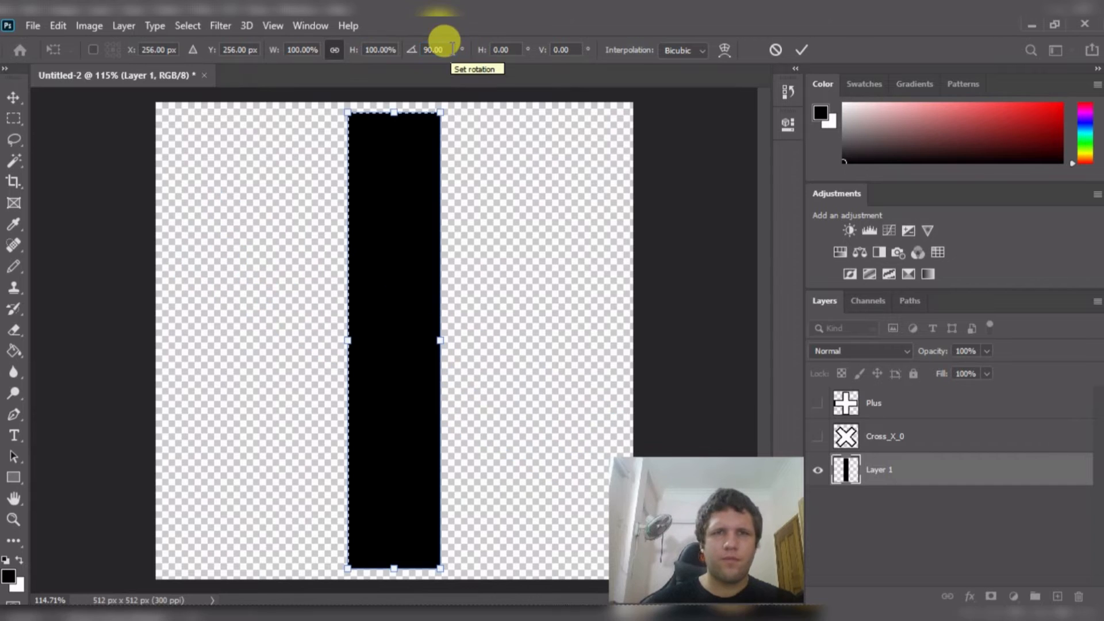
left_click(807, 49)
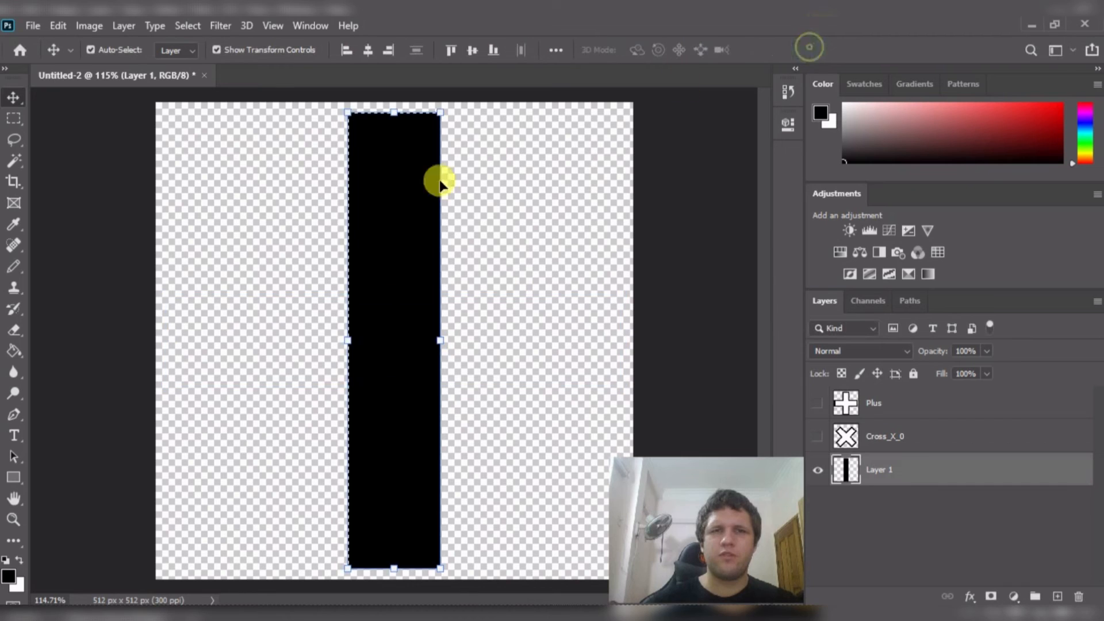
- Place the 490 × 100 px fixed-size marquee horizontally across the canvas middle and fill it with black to form a plus
key("m")
right_click(258, 280)
left_click(217, 280)
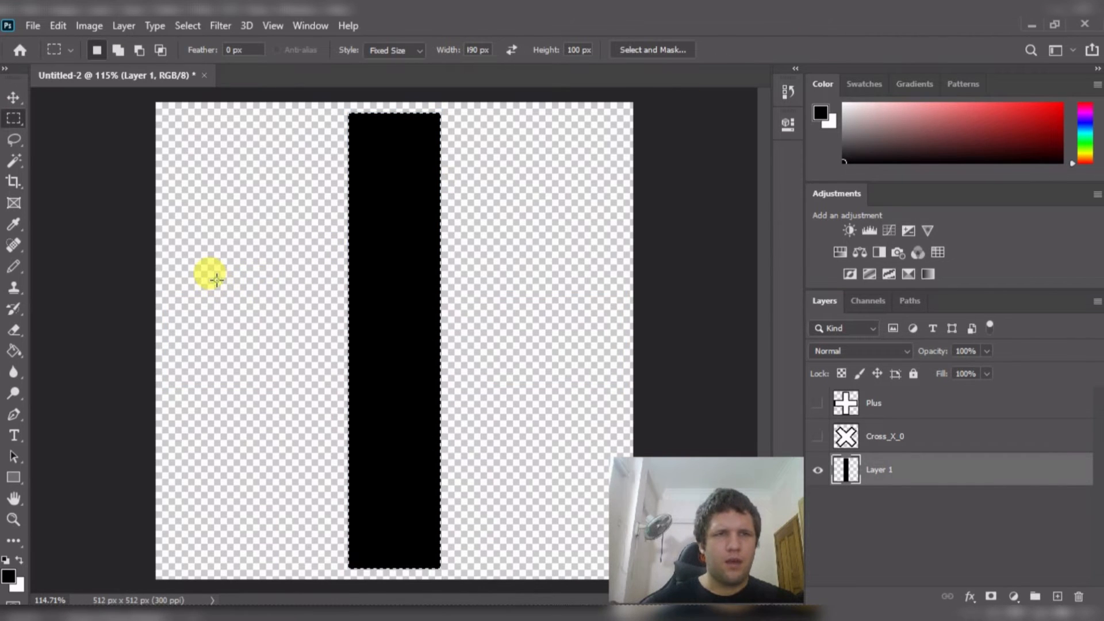
left_click_drag(216, 280, 234, 324)
key("g")
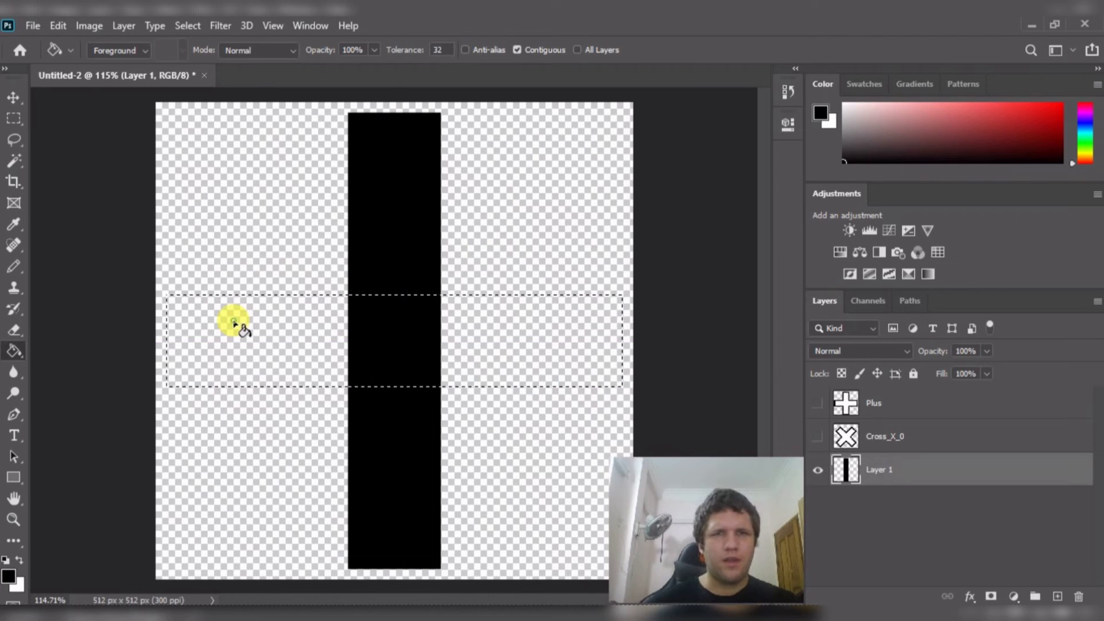
left_click(234, 322)
left_click(494, 323)
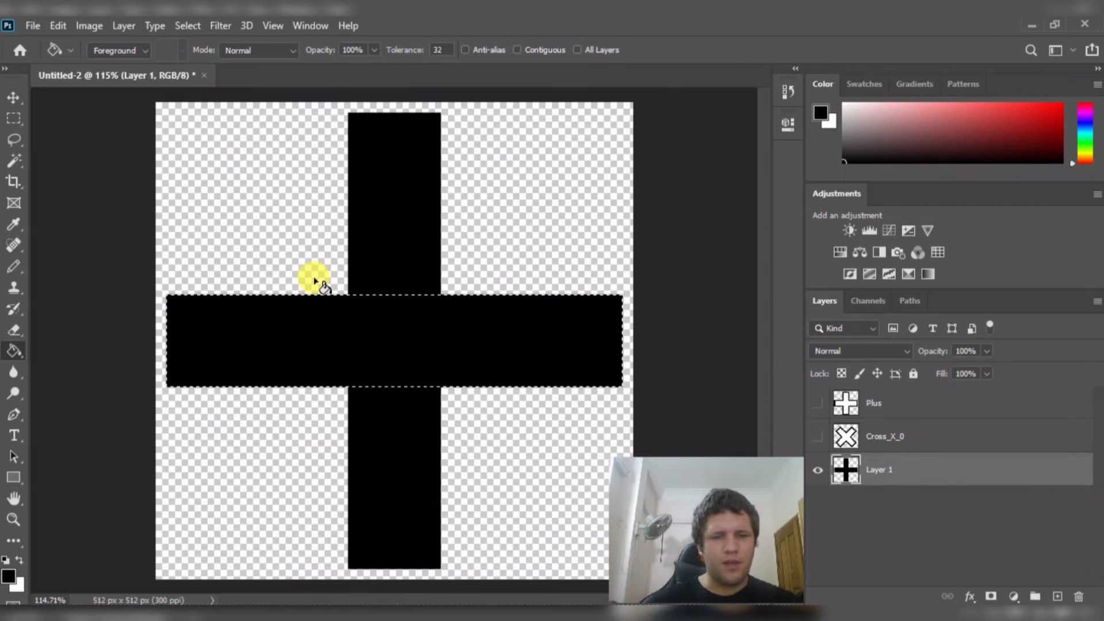
- Select the whole canvas and rotate the black plus on Layer 1 by 45° into an X, applying the transform
key("ctrl+a")
key("v")
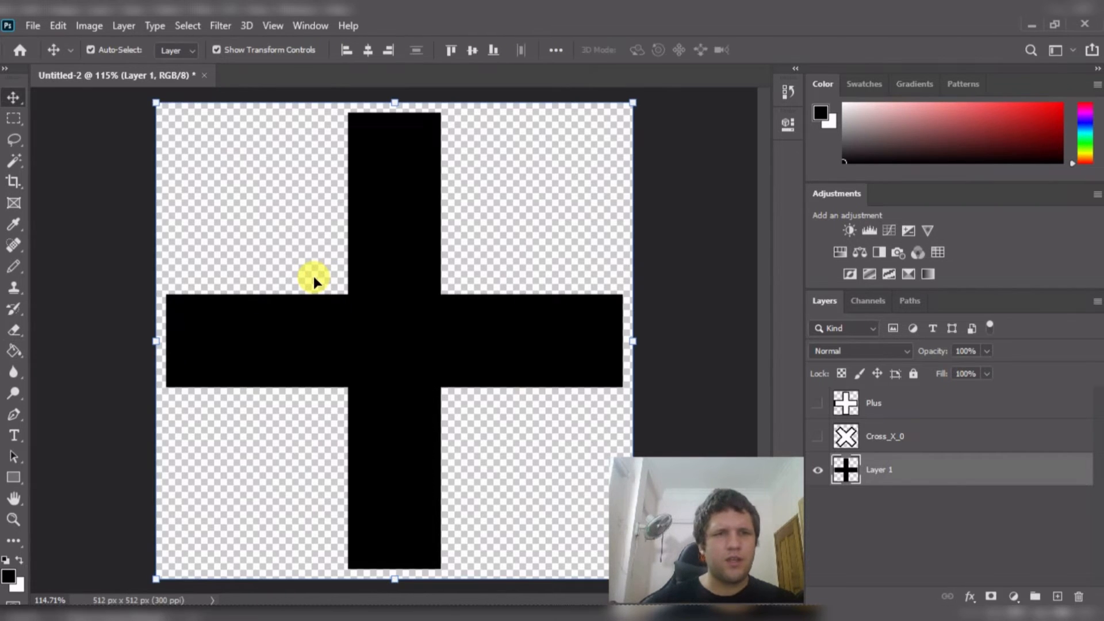
left_click_drag(138, 95, 214, 74)
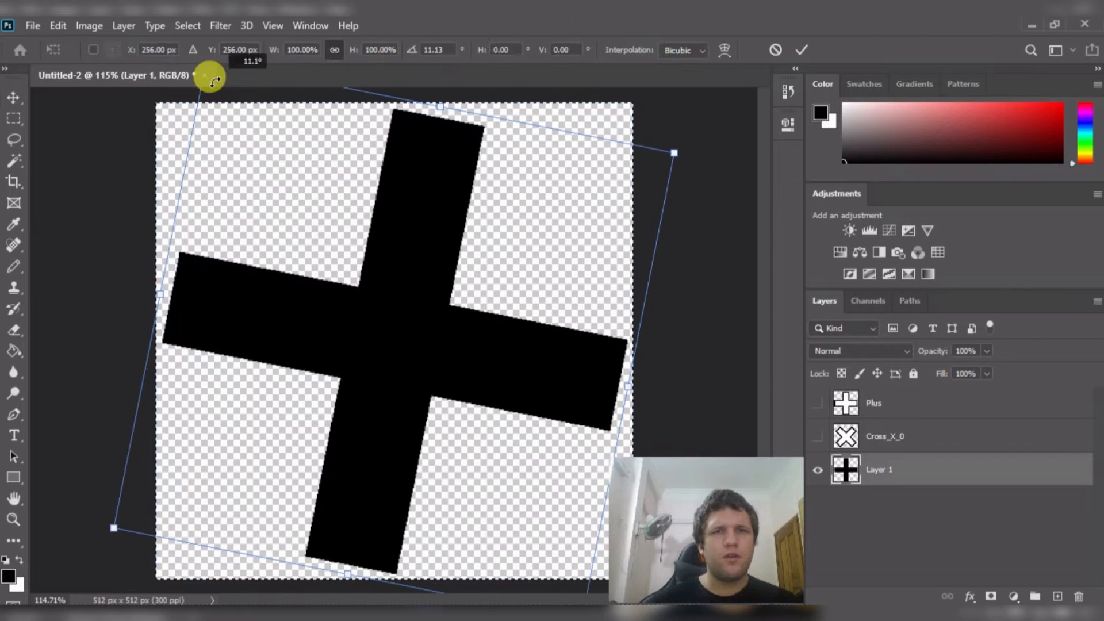
left_click(432, 50)
type("45")
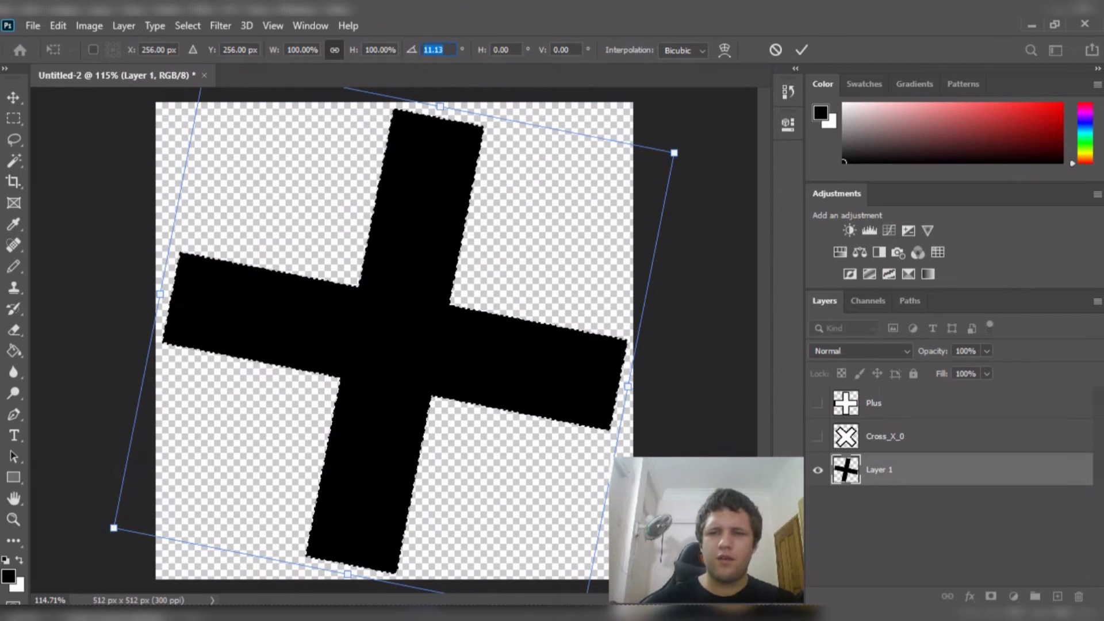
key("Return")
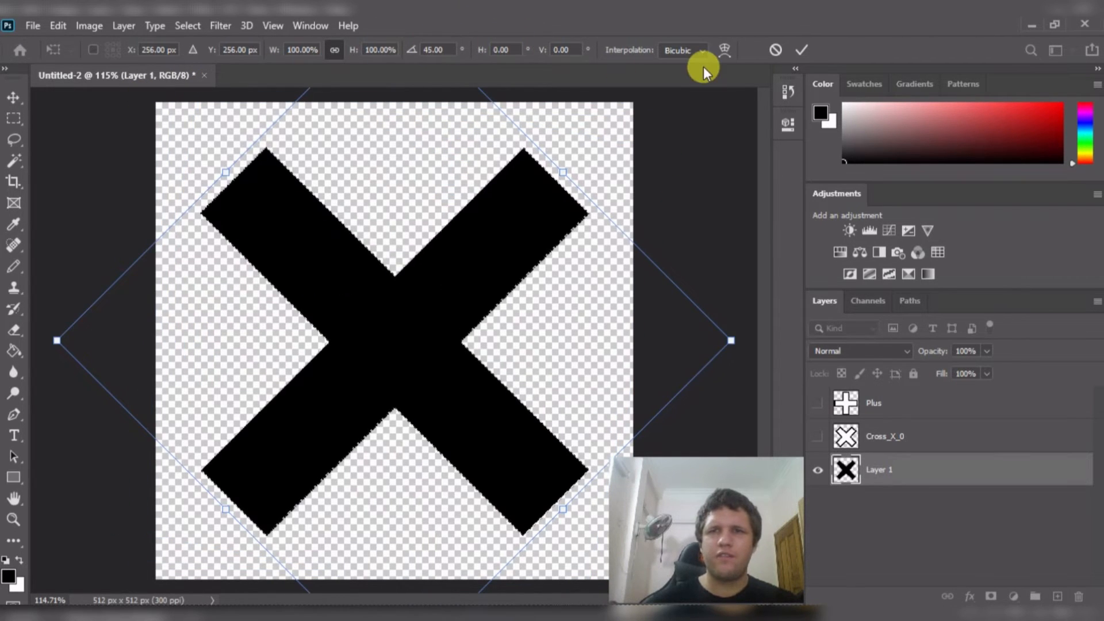
left_click(802, 49)
- Deselect, select the black X with the Magic Wand and contract the selection by 20 pixels
key("w")
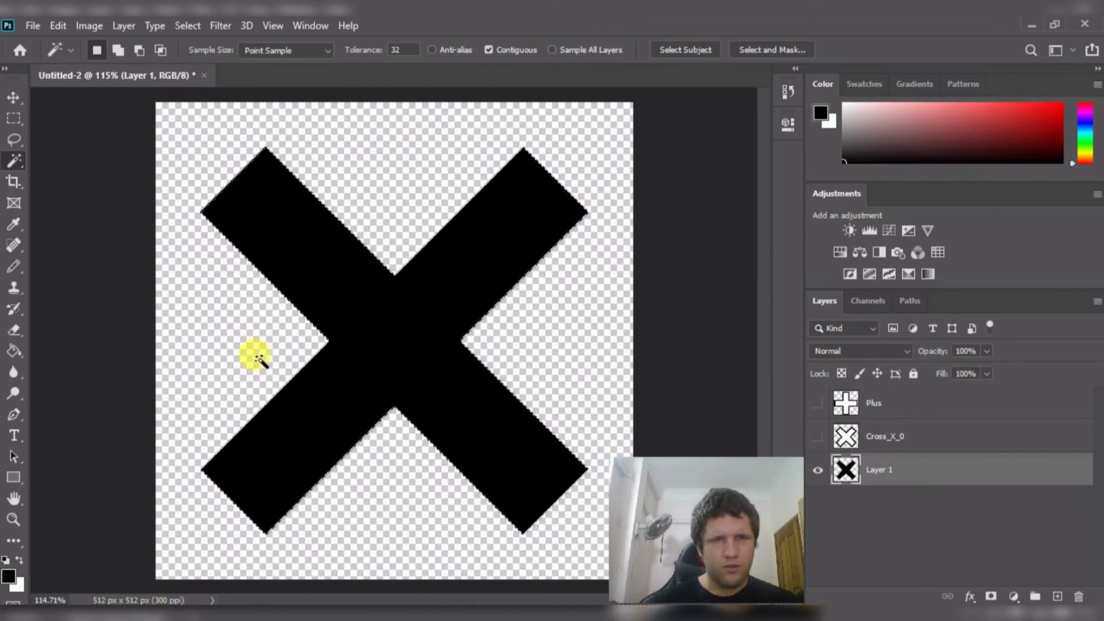
key("ctrl+d")
left_click(414, 328)
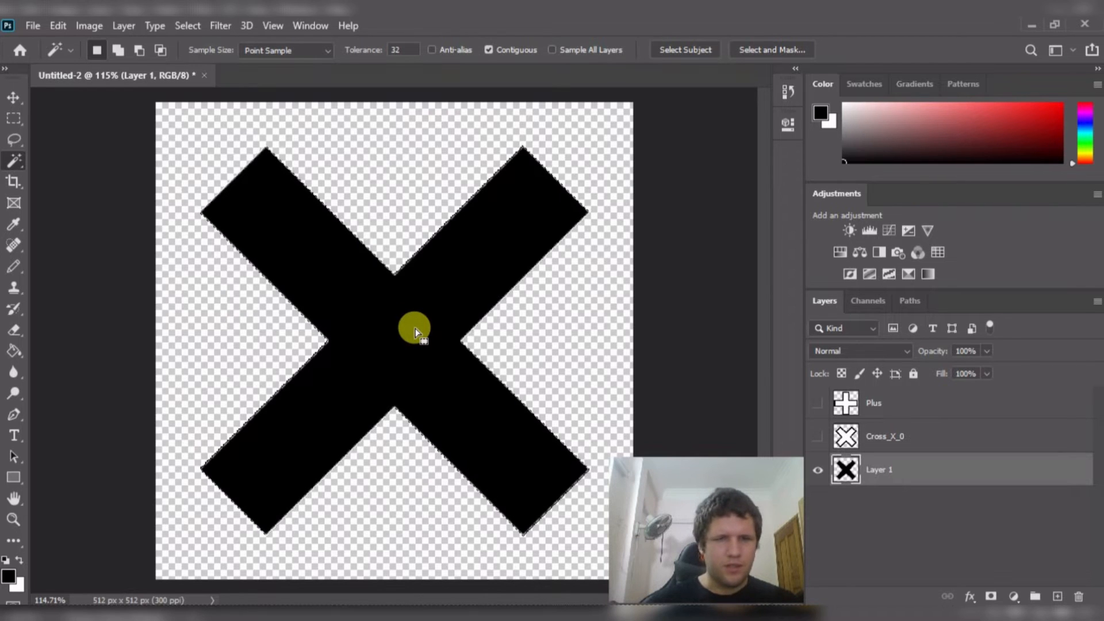
left_click(187, 25)
mouse_move(277, 265)
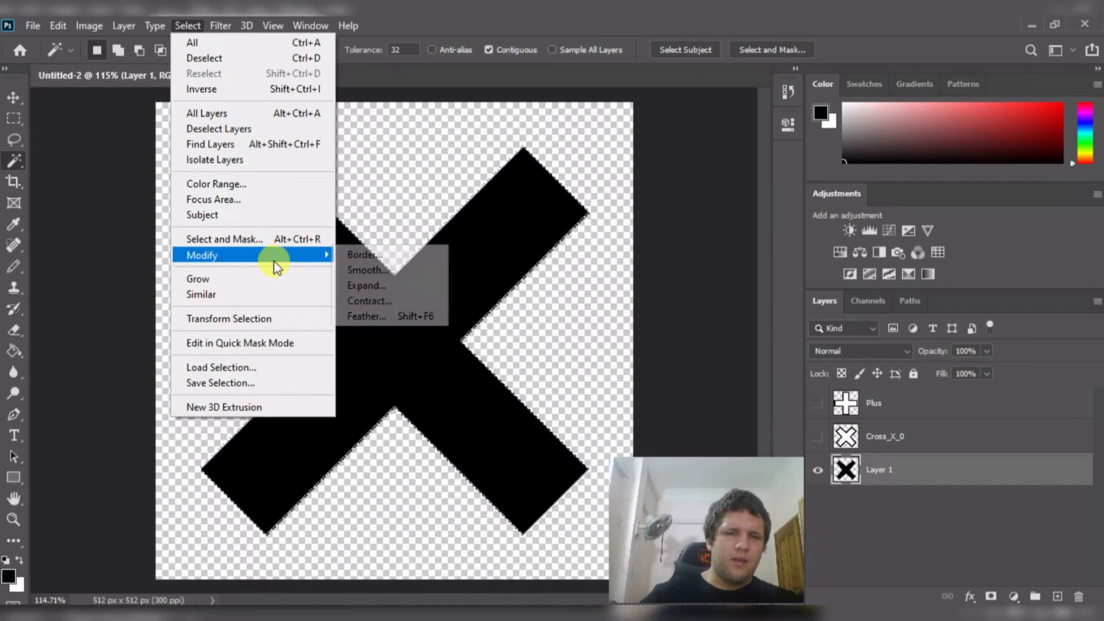
left_click(370, 298)
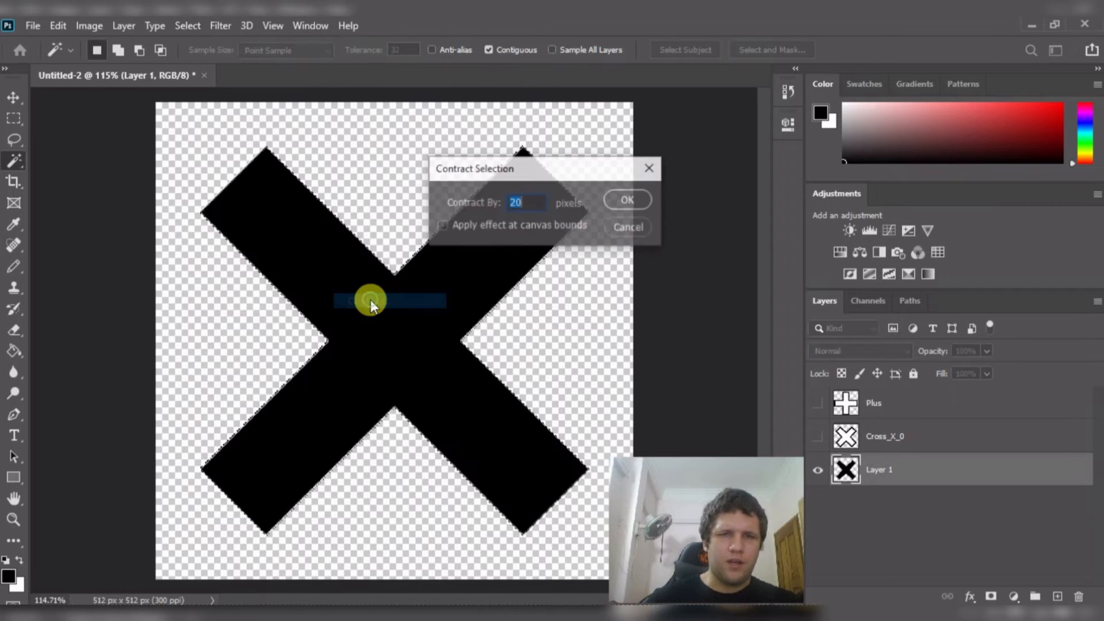
key("Return")
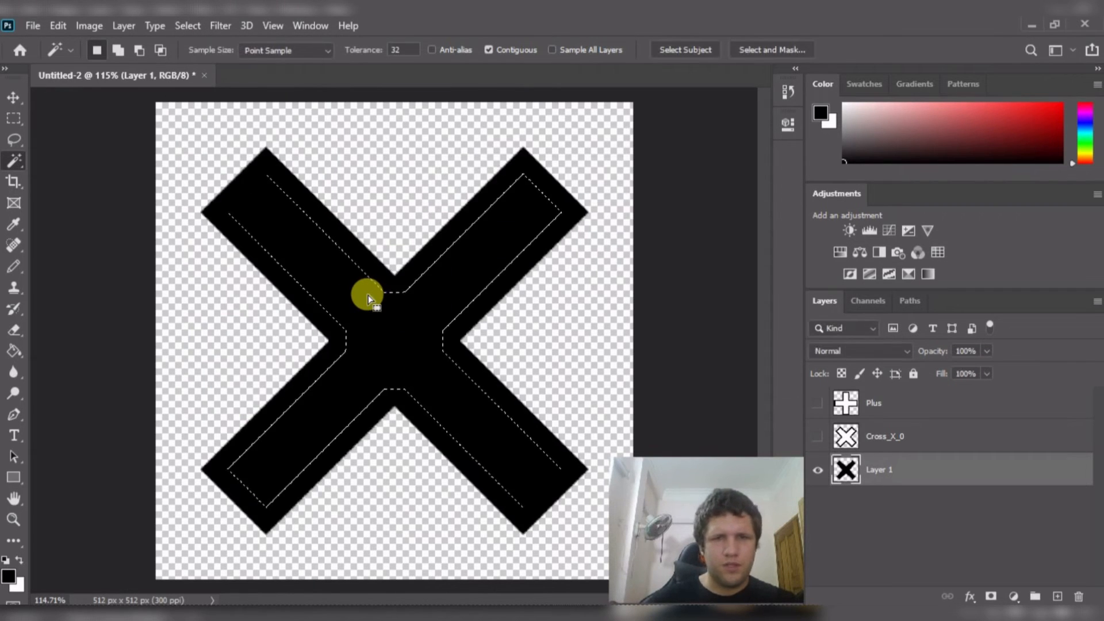
- Swap the foreground colour to white and fill the contracted selection inside the X
key("g")
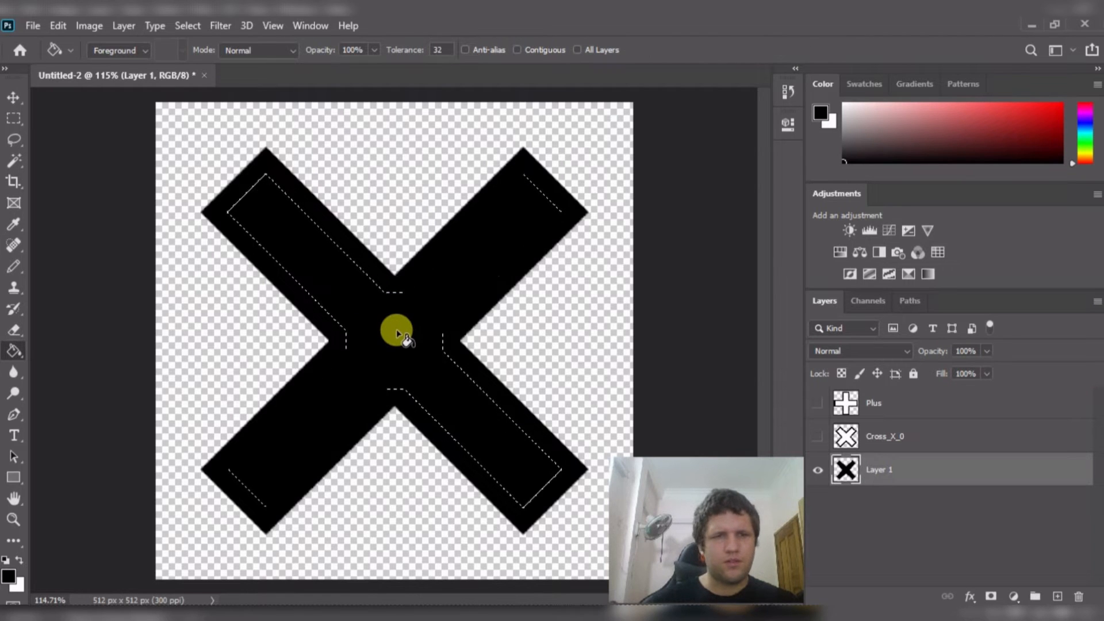
key("x")
left_click(396, 331)
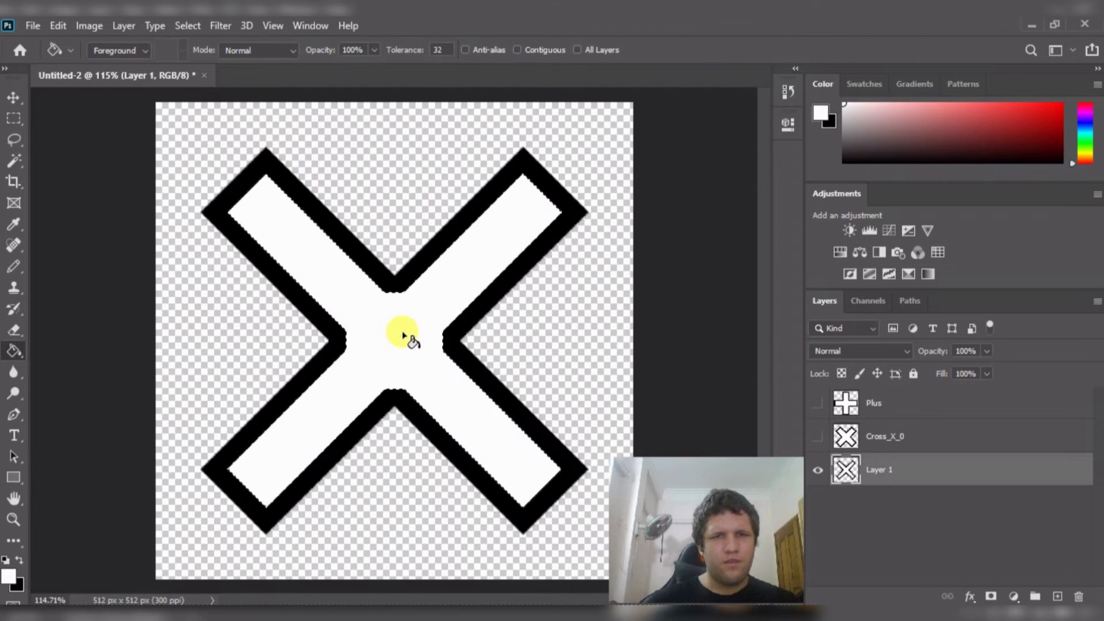
- Align the fixed-size marquee's lower edge with the outer corners of the upper arms and delete the white X's upper tips
key("m")
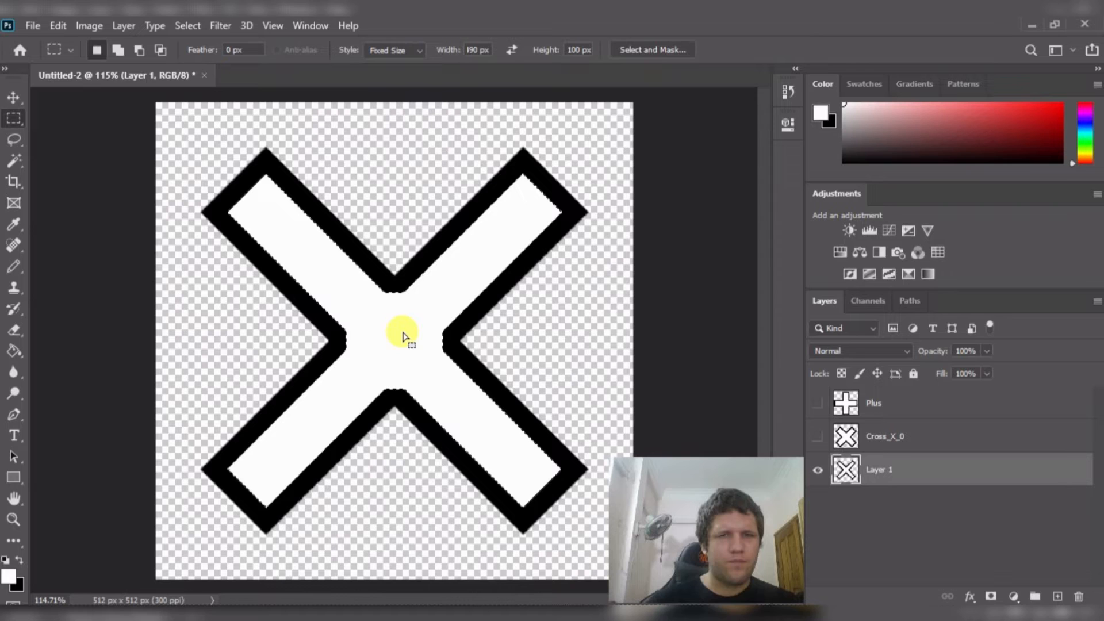
left_click(177, 133)
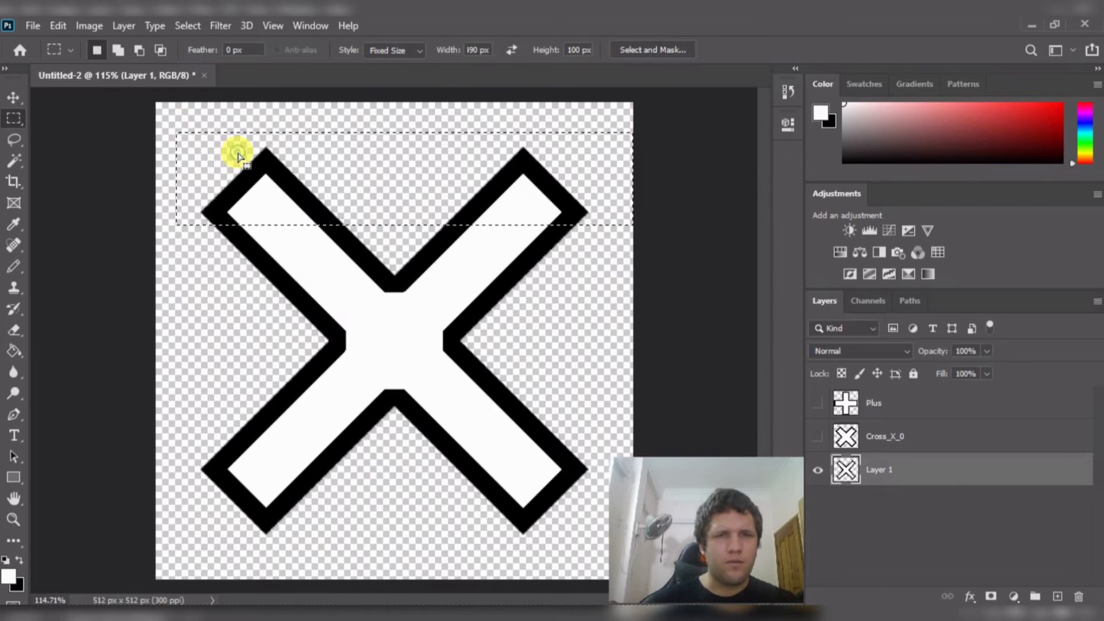
left_click_drag(232, 153, 218, 142)
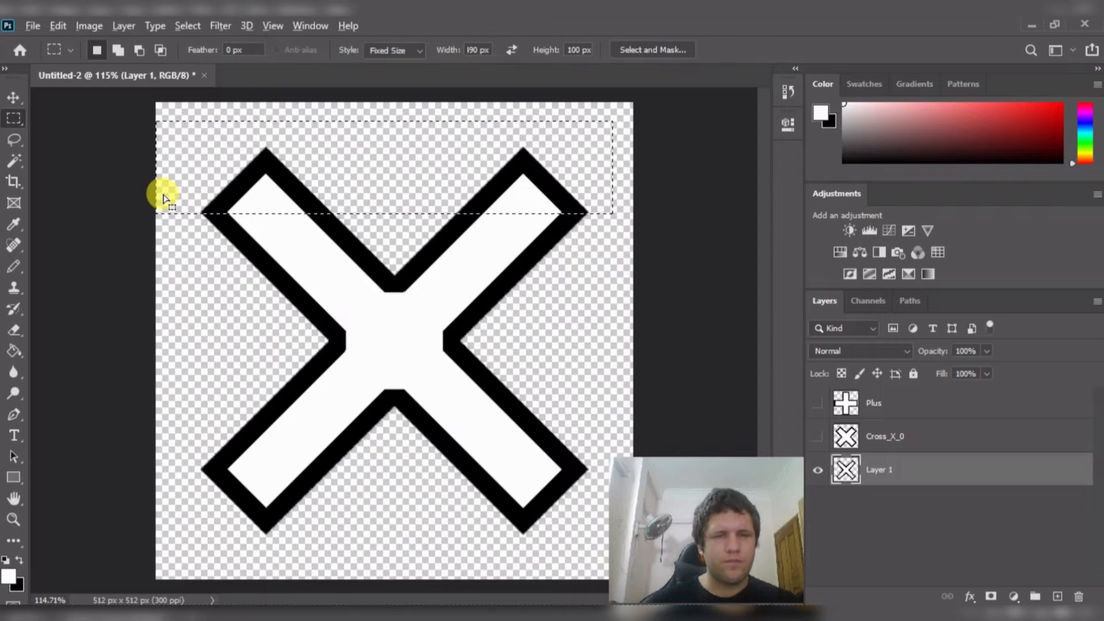
scroll(163, 199, "up", 4)
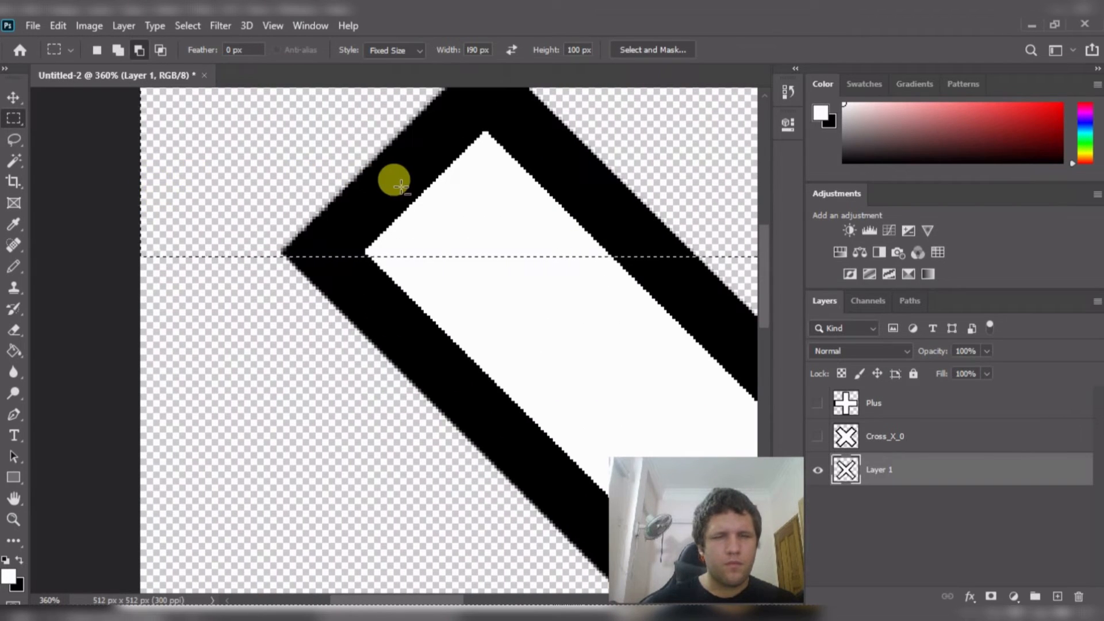
key("Up")
key("Up")
key("Up")
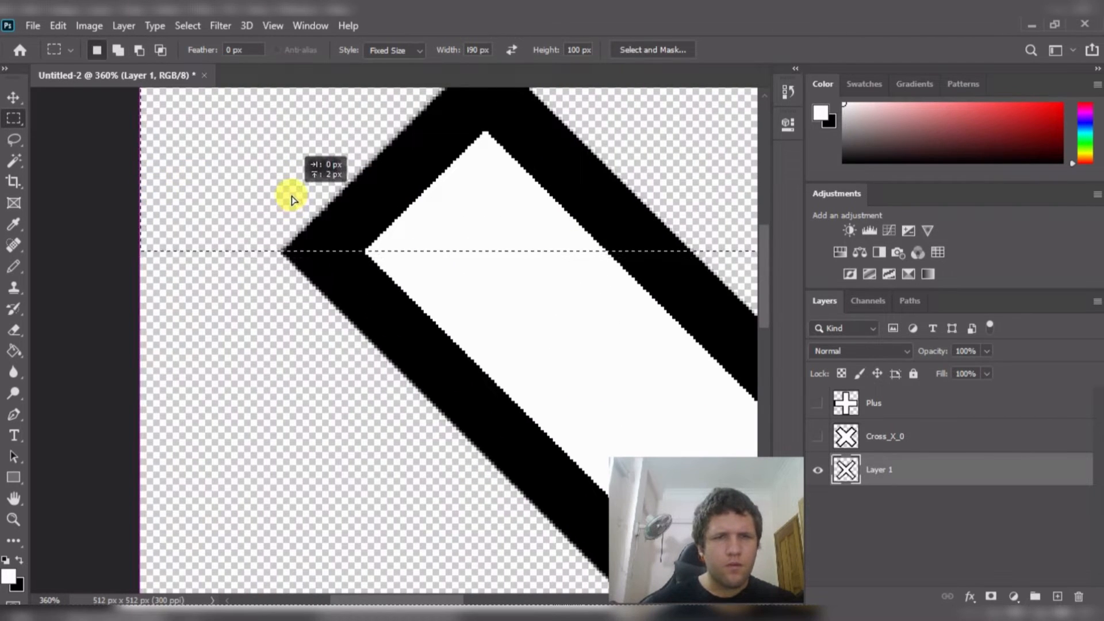
key("Delete")
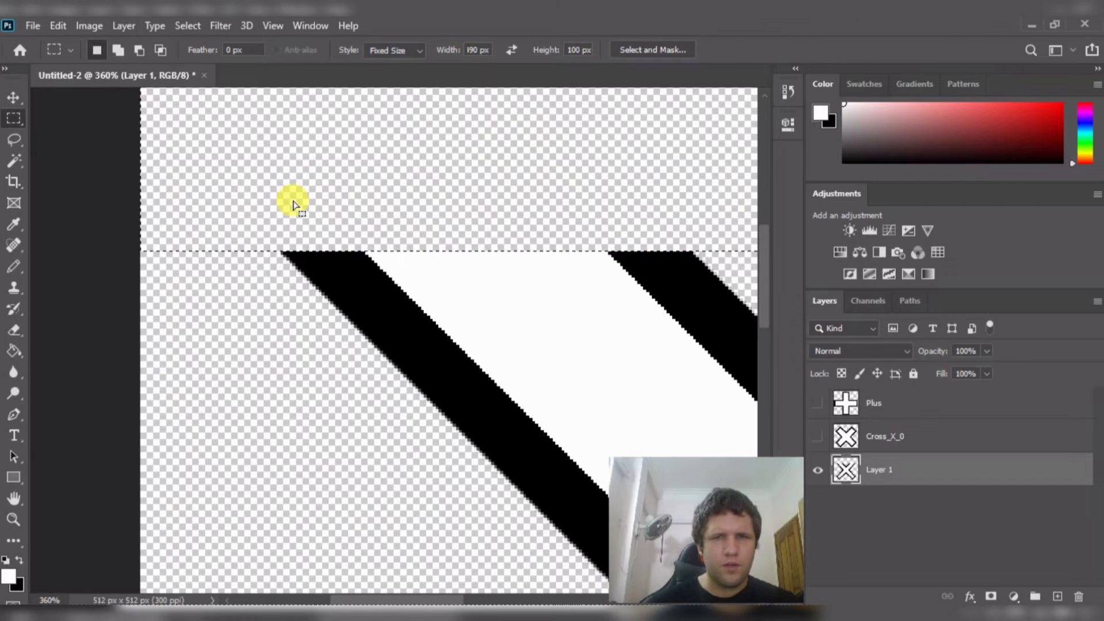
- Undo the upper tip cut, the white fill and the selection contraction, back to the solid black X on Layer 1
key("ctrl+z")
key("ctrl+z")
key("ctrl+z")
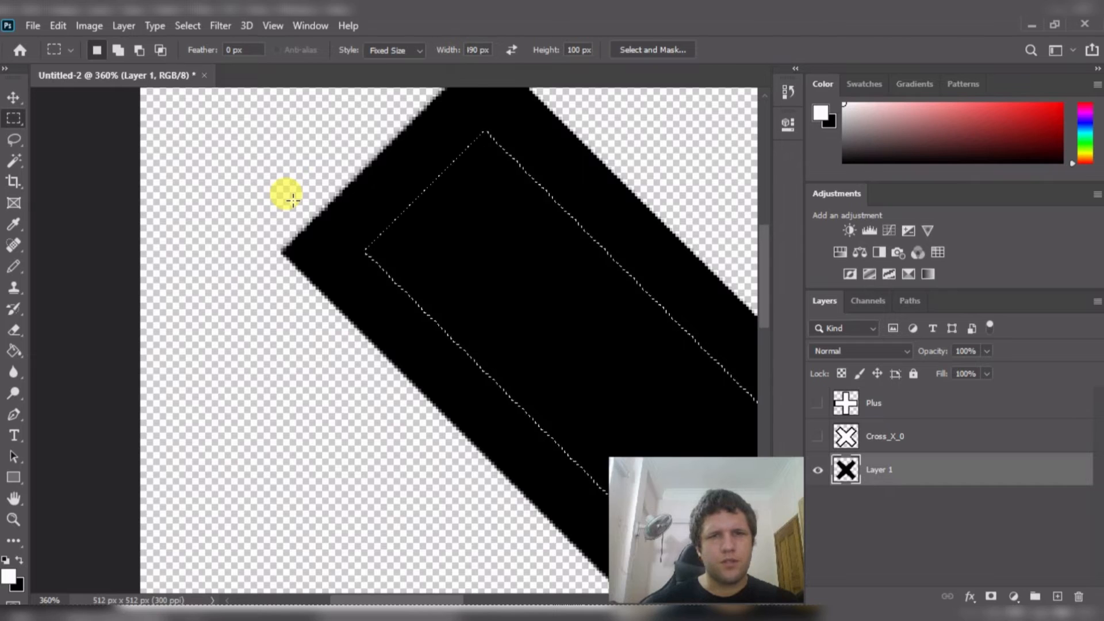
key("ctrl+z")
key("ctrl+z")
- Place the fixed-size marquee over the upper arm tips, level with their outer corners, and delete the tips of the black X
left_click_drag(381, 340, 366, 137)
key("Delete")
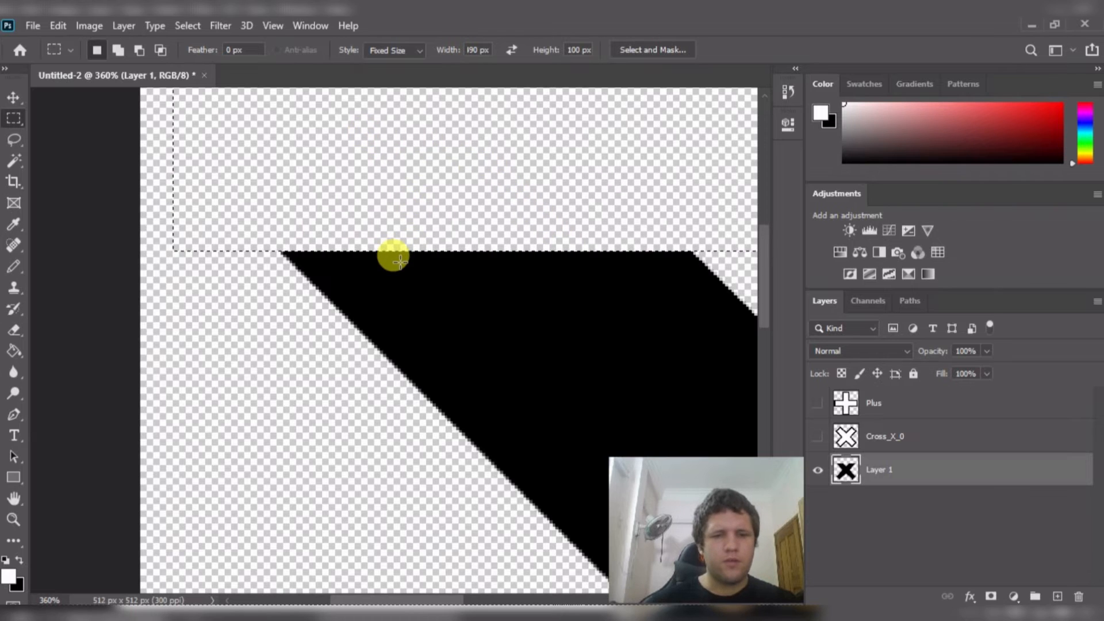
key("ctrl+0")
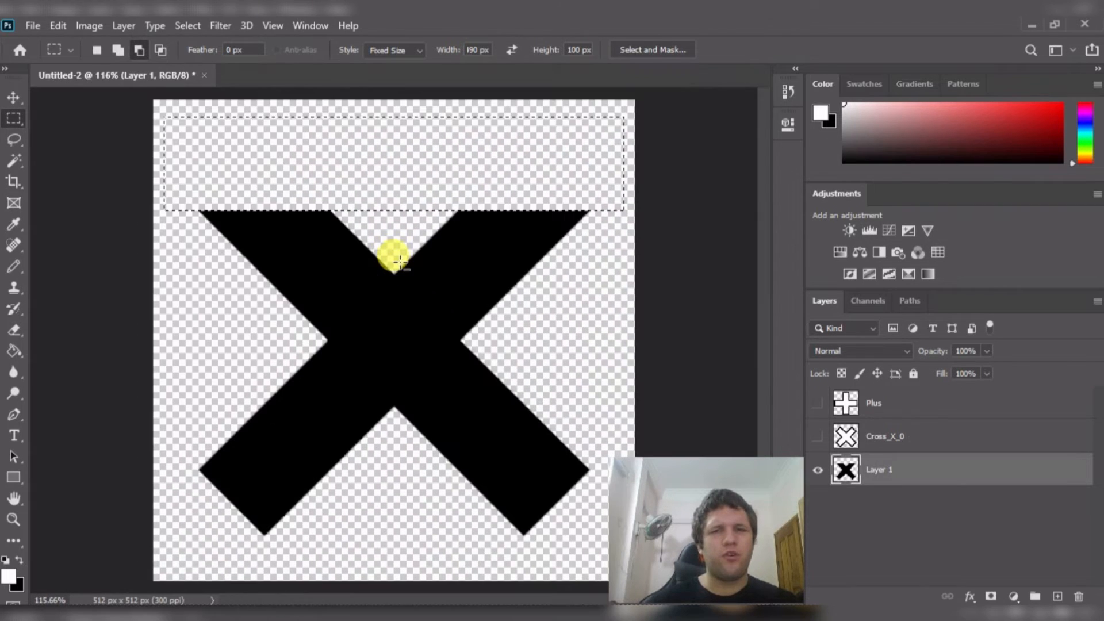
- Move the marquee over the lower arm tips, align its upper edge with their outer corners and delete the tips
left_click_drag(372, 167, 381, 525)
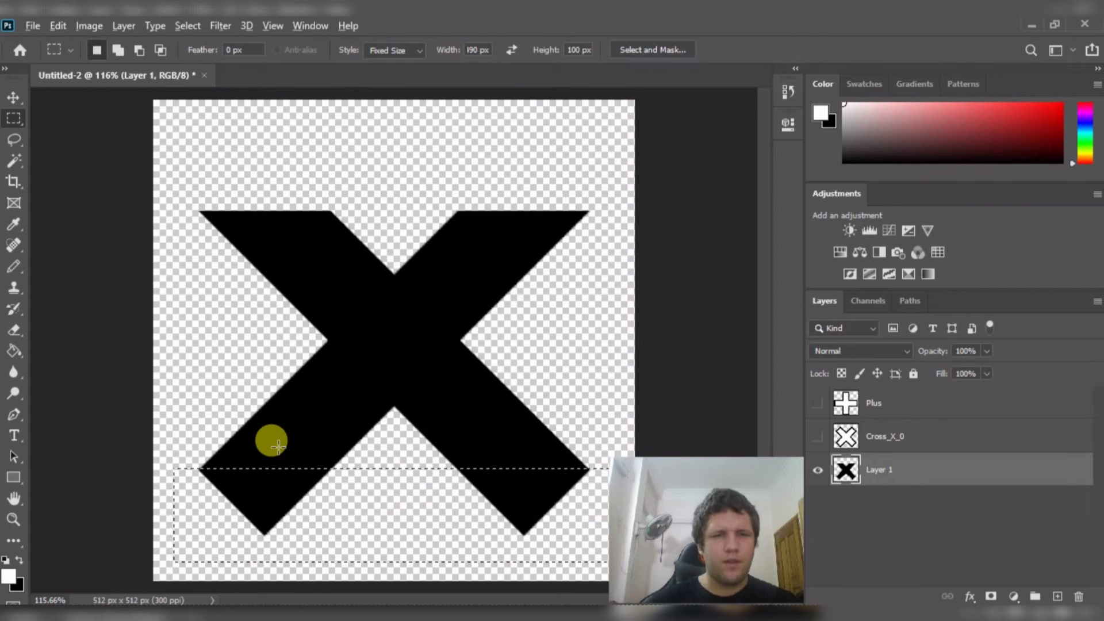
scroll(271, 438, "up", 3)
scroll(278, 447, "up", 5)
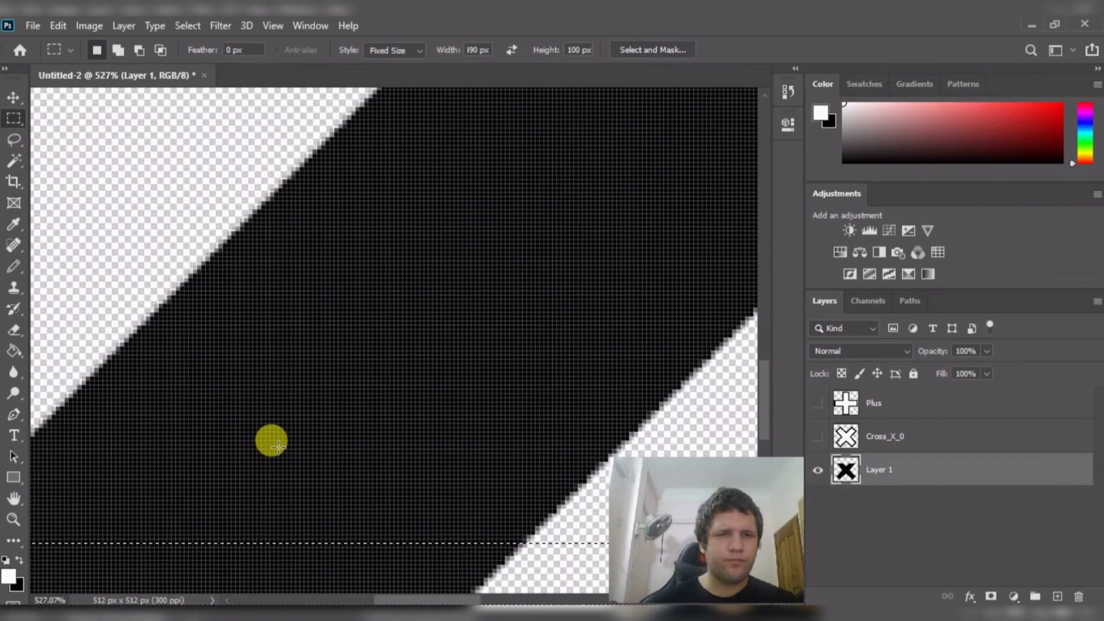
scroll(279, 447, "left", 6)
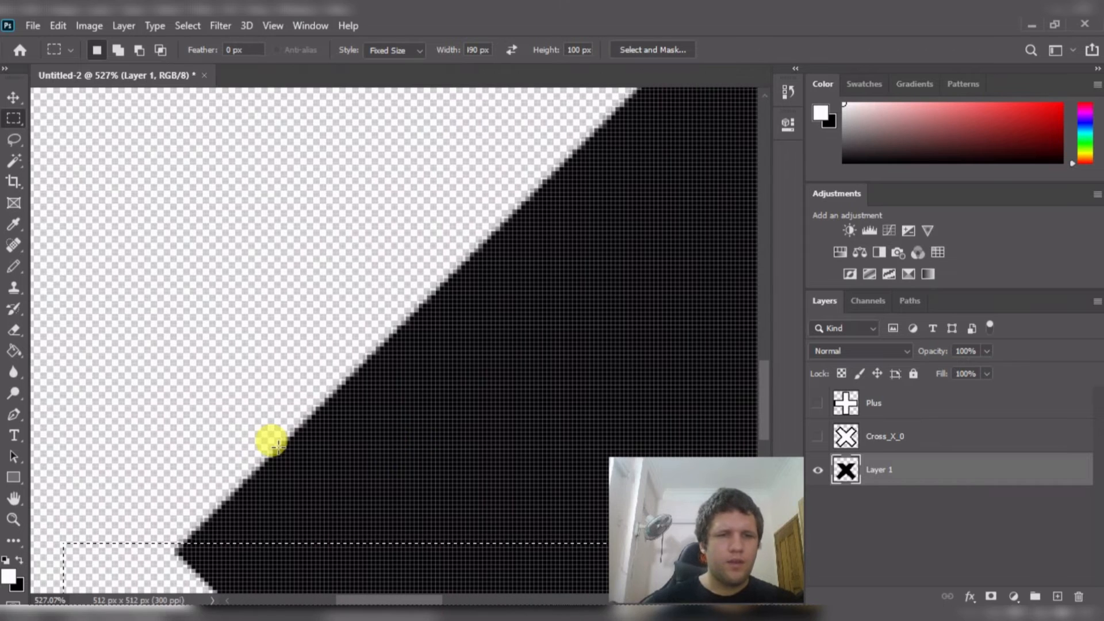
scroll(278, 447, "down", 5)
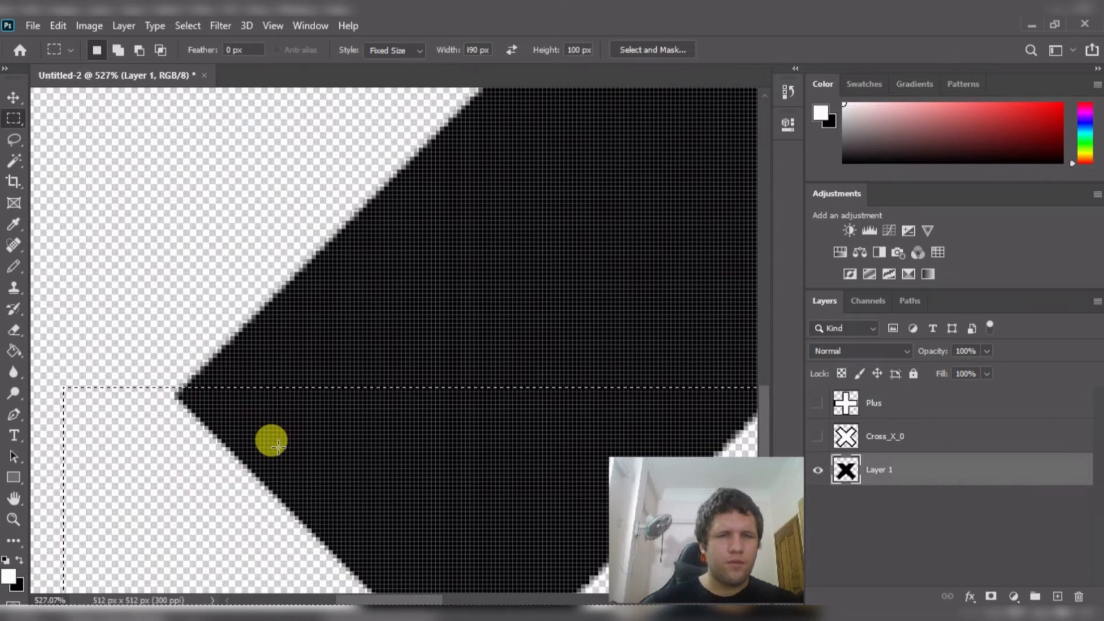
left_click_drag(285, 440, 288, 445)
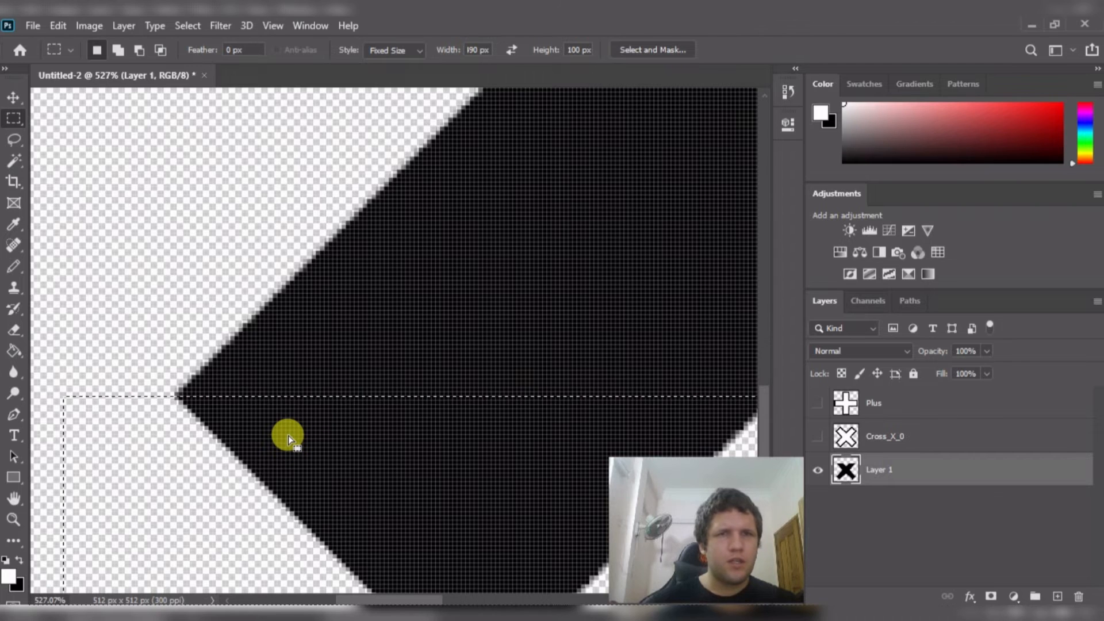
key("Delete")
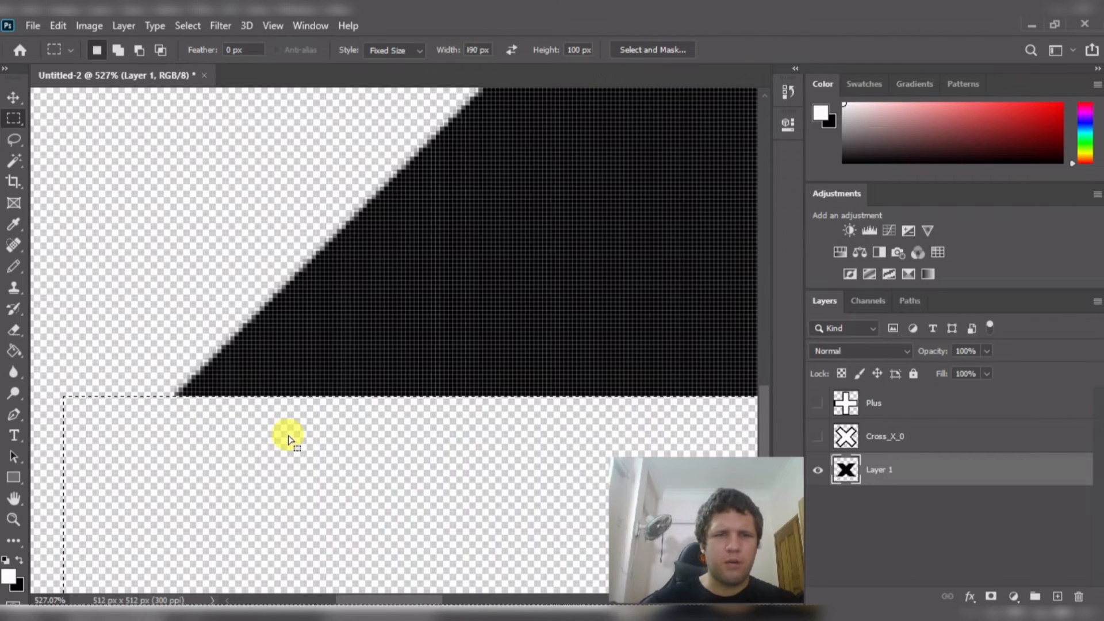
key("alt")
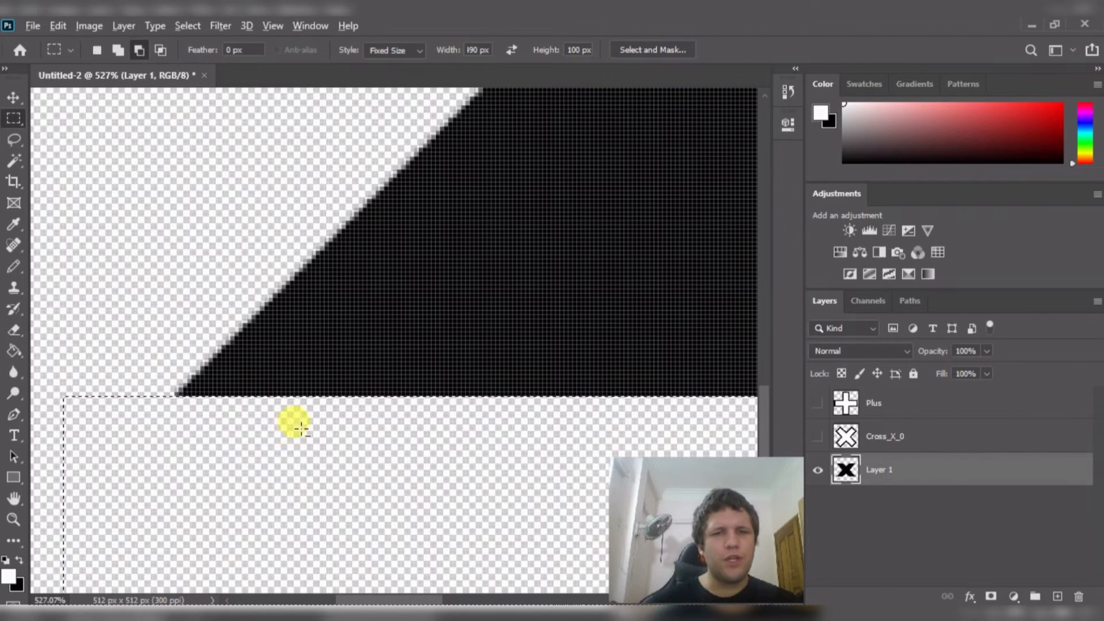
- Select the flat-trimmed black X on Layer 1 with the Magic Wand and contract the selection inward for a border
scroll(398, 349, "down", 5)
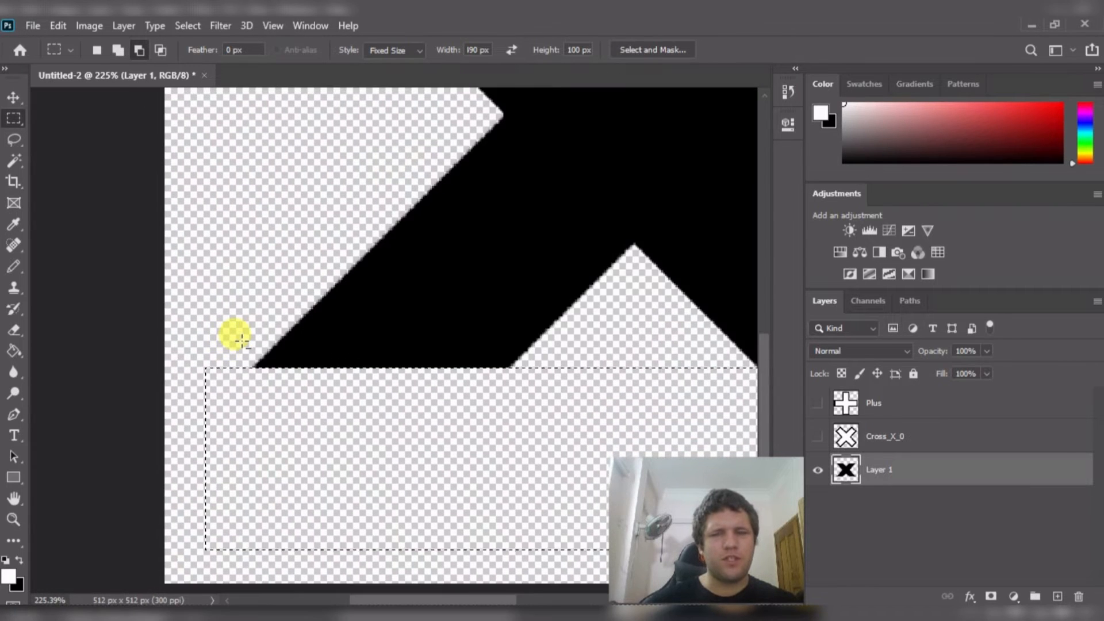
scroll(241, 343, "down", 3)
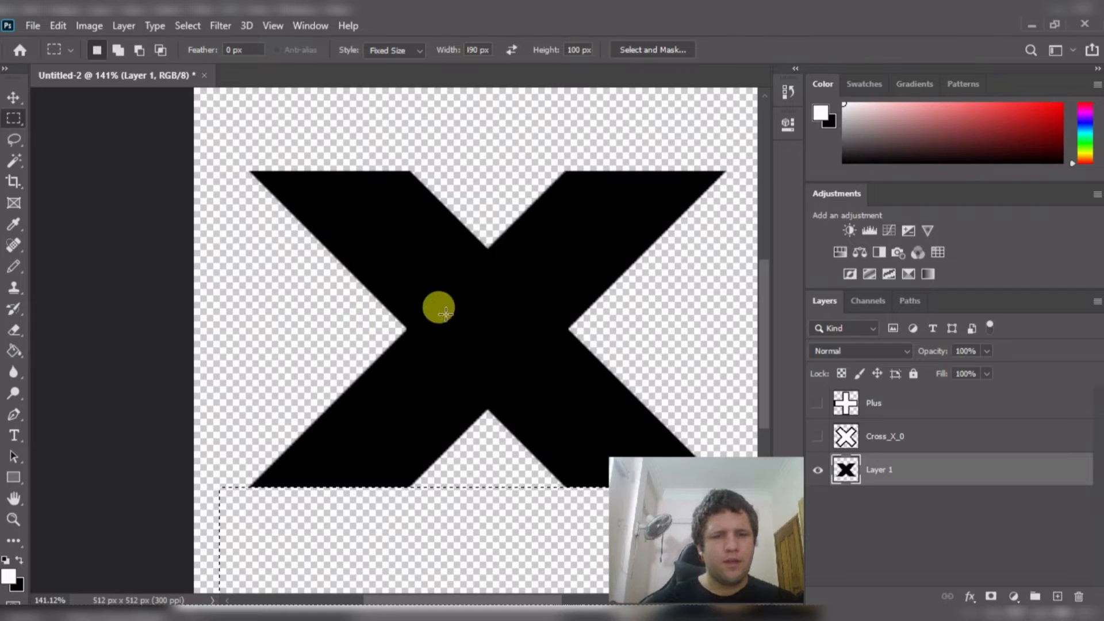
key("w")
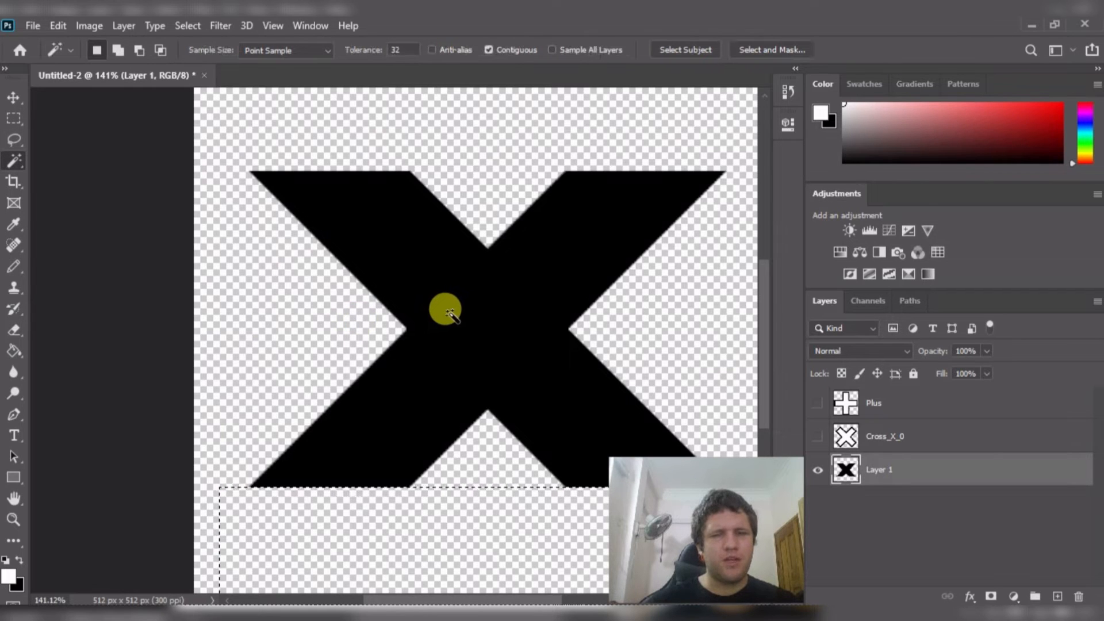
left_click(464, 314)
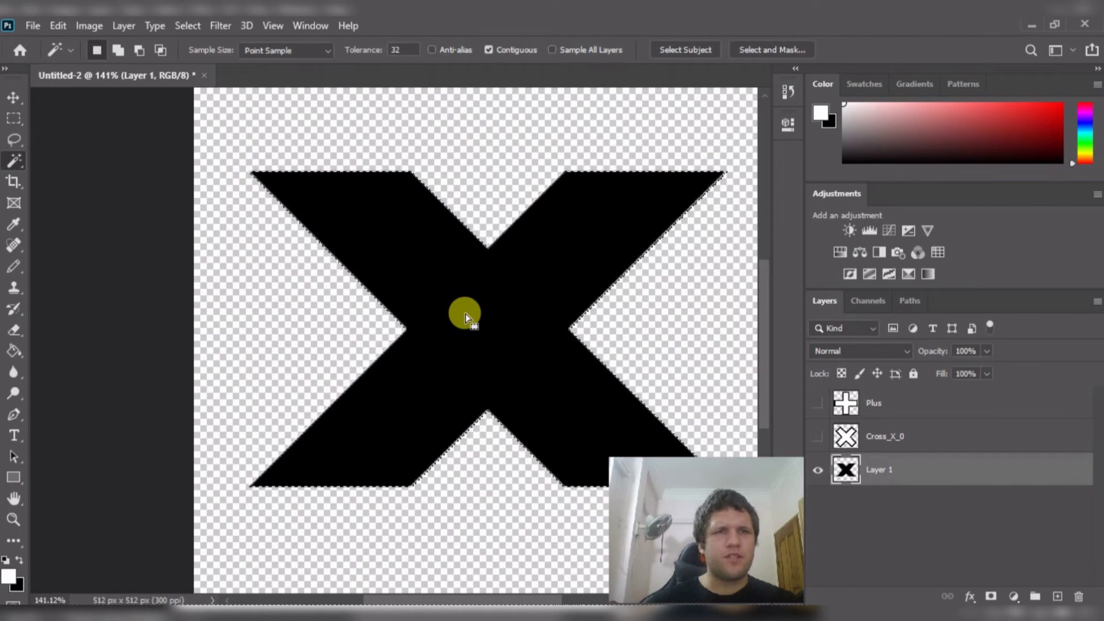
left_click(56, 24)
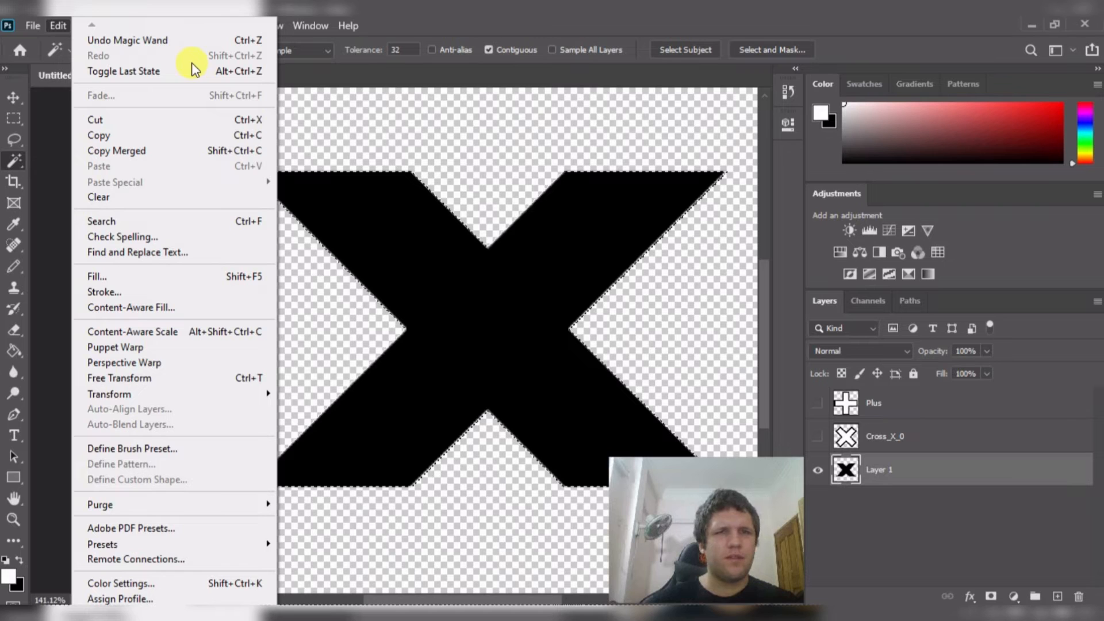
left_click(58, 131)
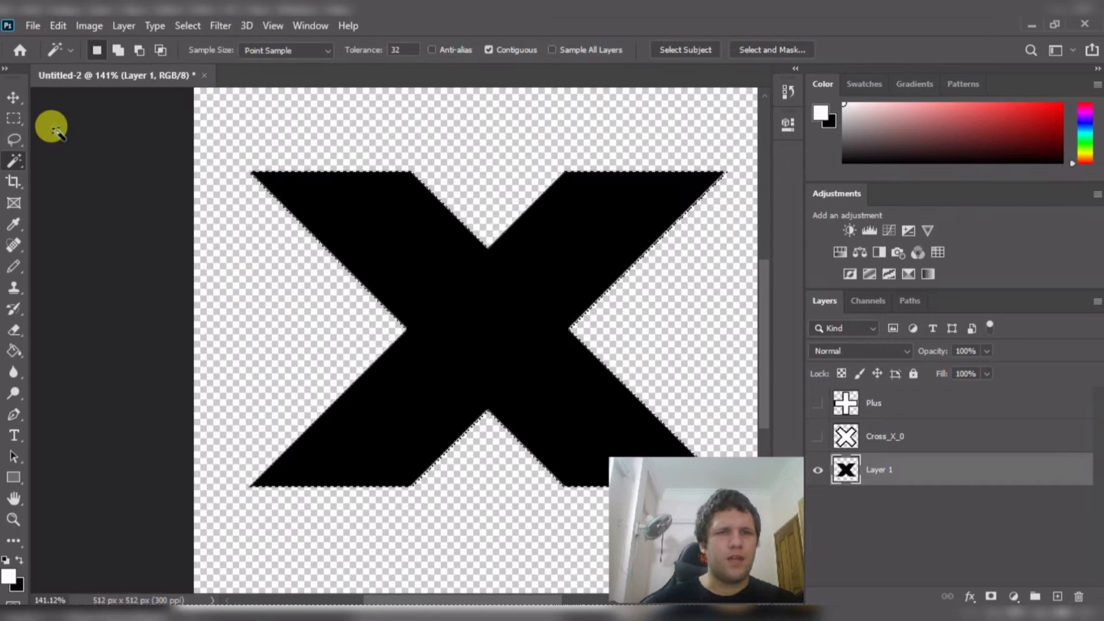
left_click(189, 26)
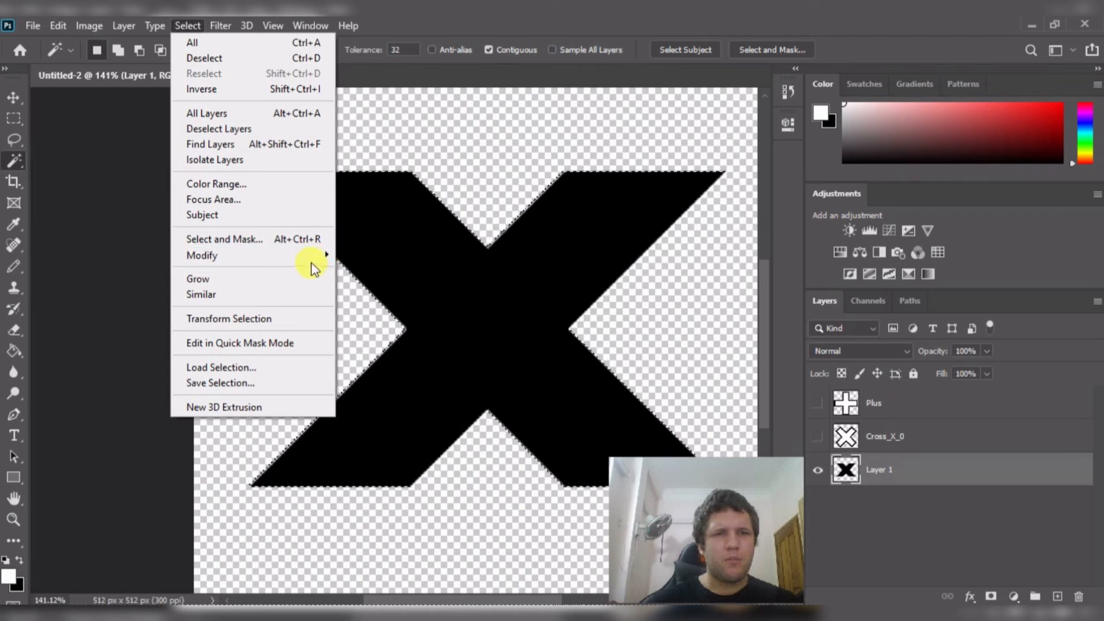
mouse_move(313, 254)
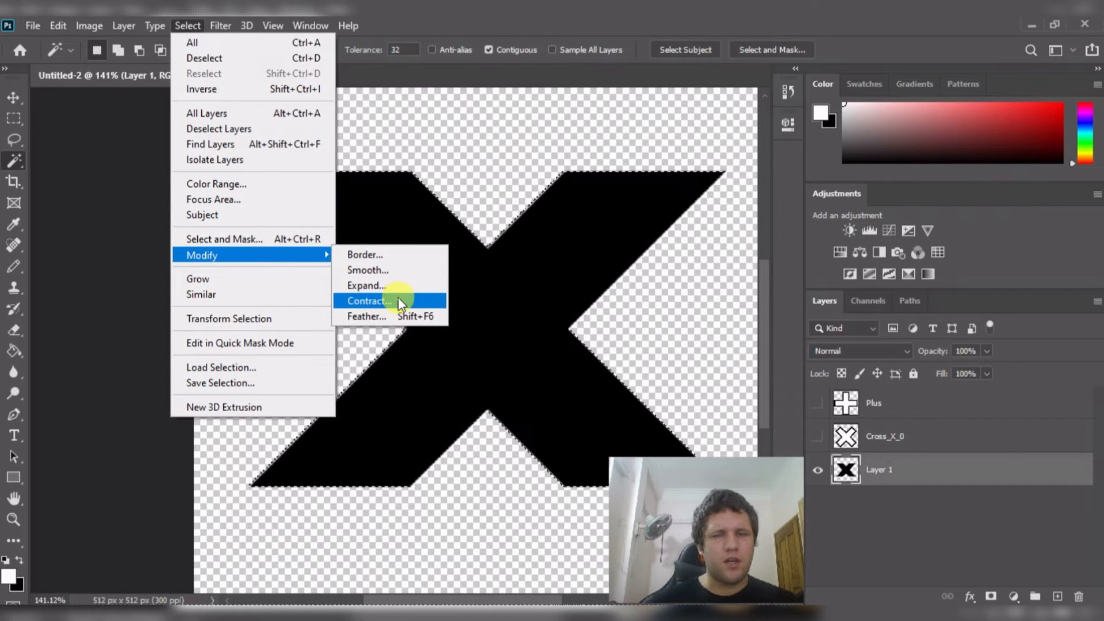
left_click(397, 297)
key("Return")
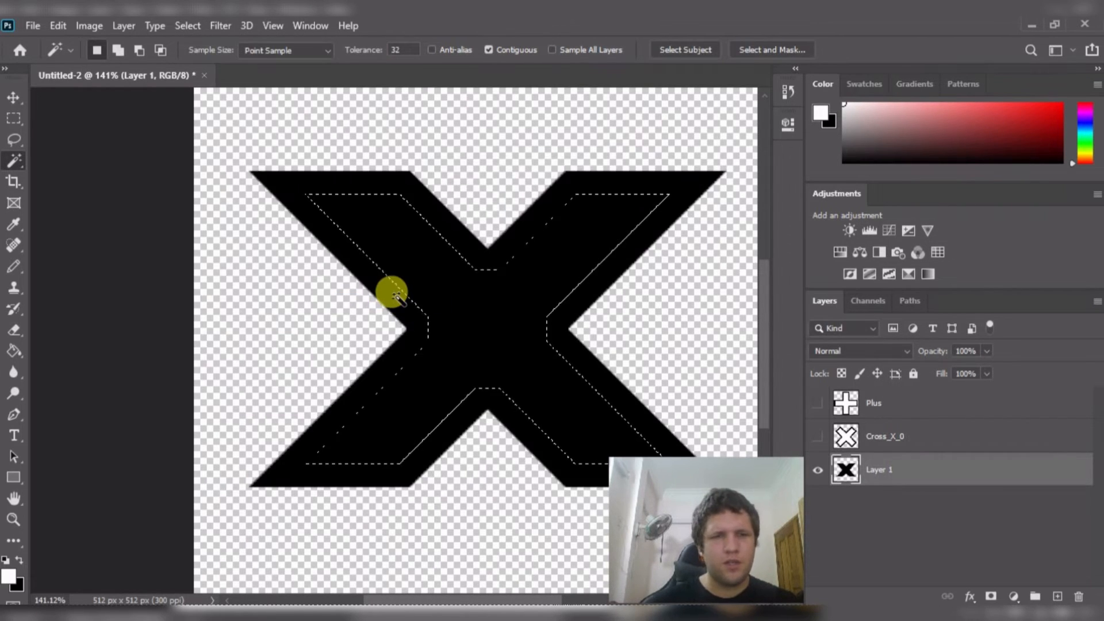
- Fill the contracted selection inside the X with white using the Paint Bucket, deselect it and nudge the layer up and back down
key("g")
left_click(494, 329)
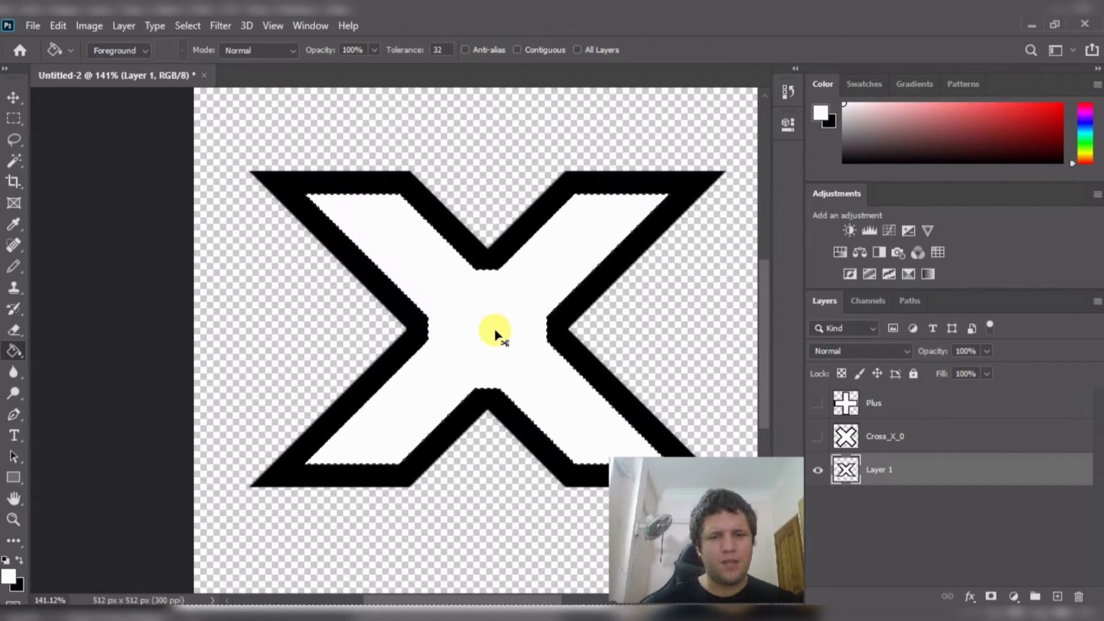
key("ctrl+d")
key("v")
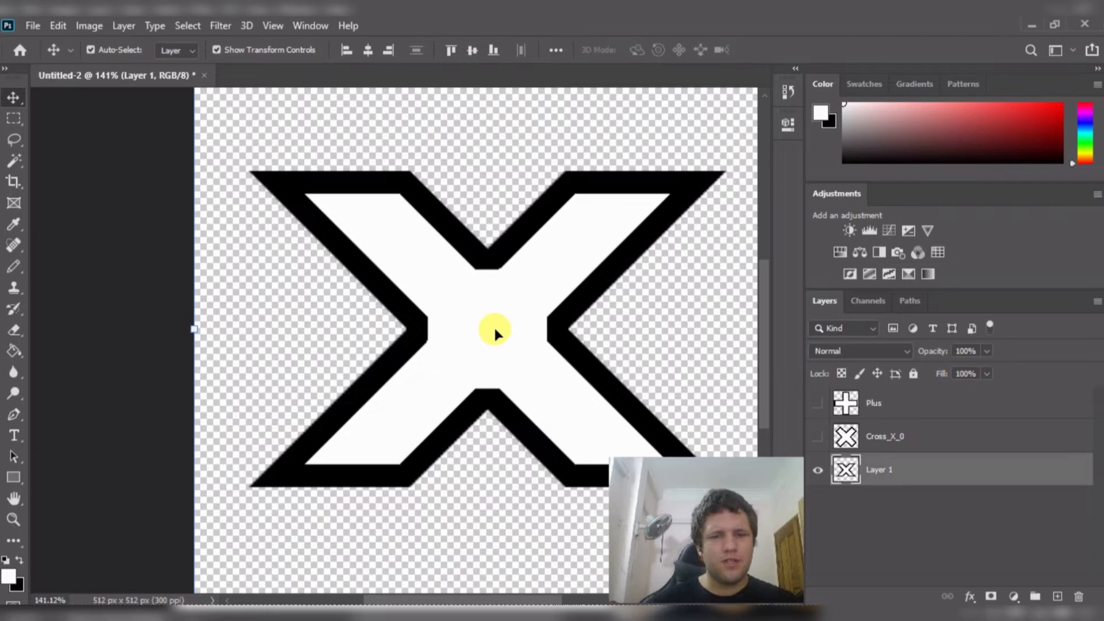
key("Up")
key("Down")
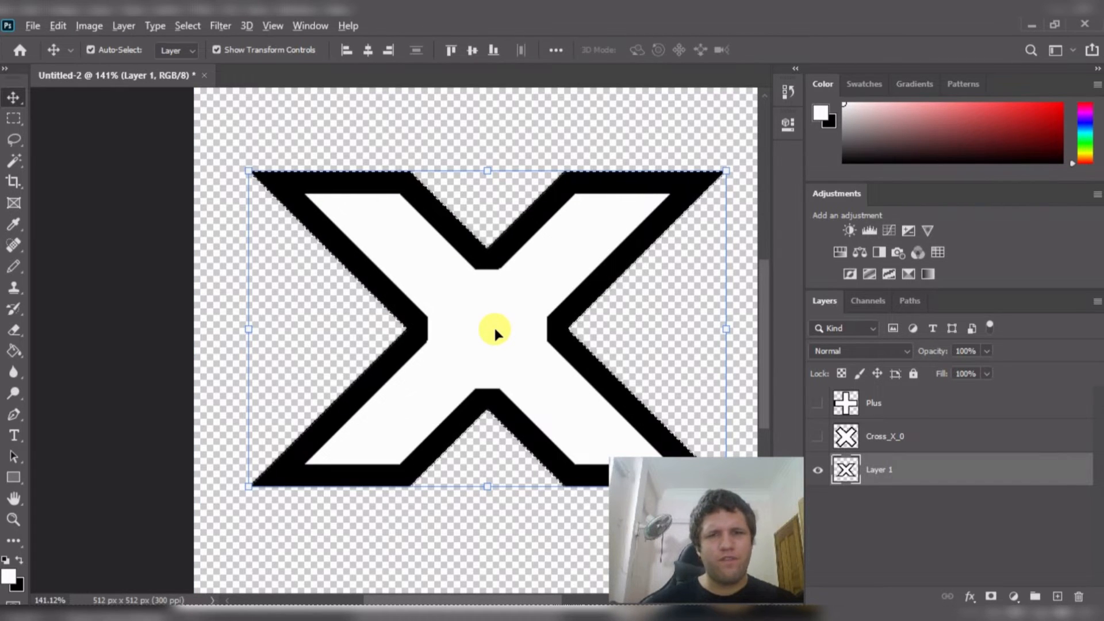
- Scale the bordered X up proportionally to about 171%, extending it toward the canvas's upper and lower edges
scroll(496, 333, "down", 3)
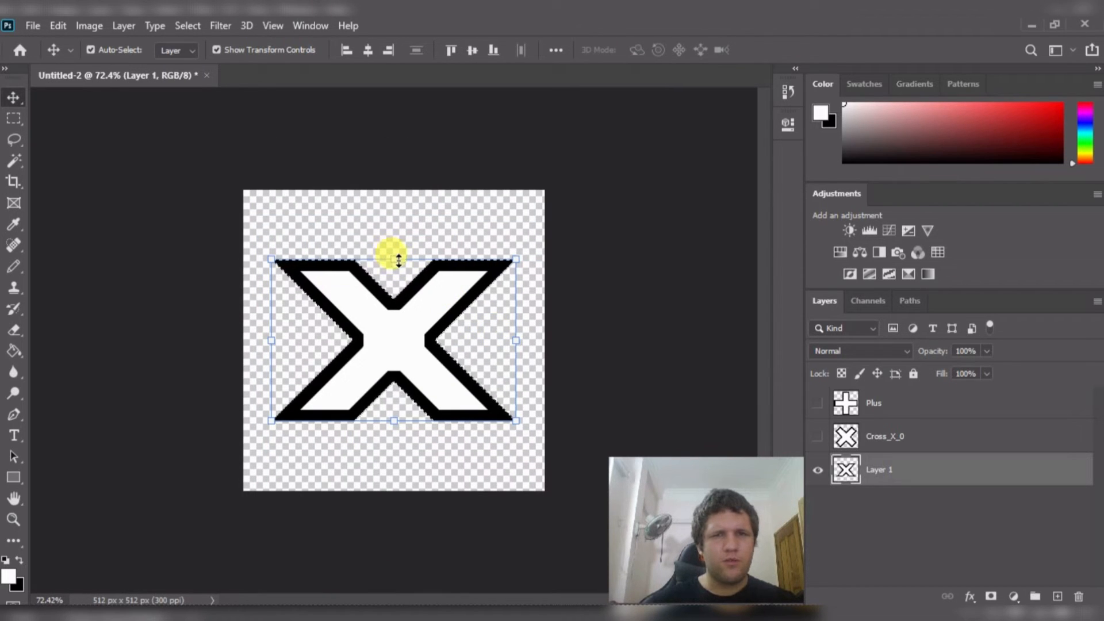
left_click_drag(395, 257, 400, 199)
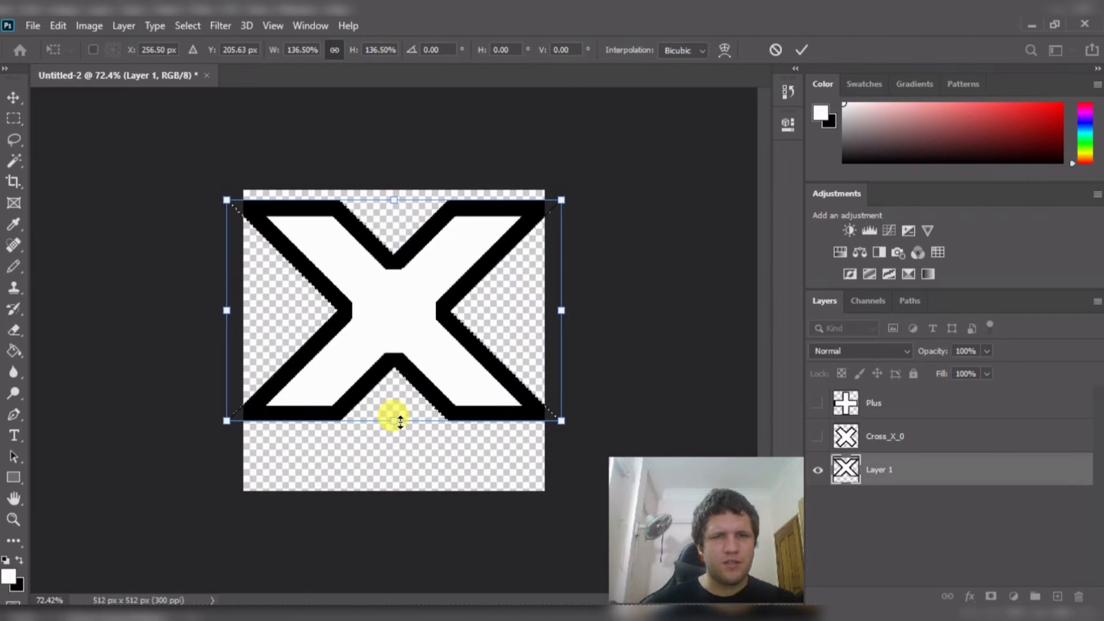
left_click_drag(400, 421, 413, 477)
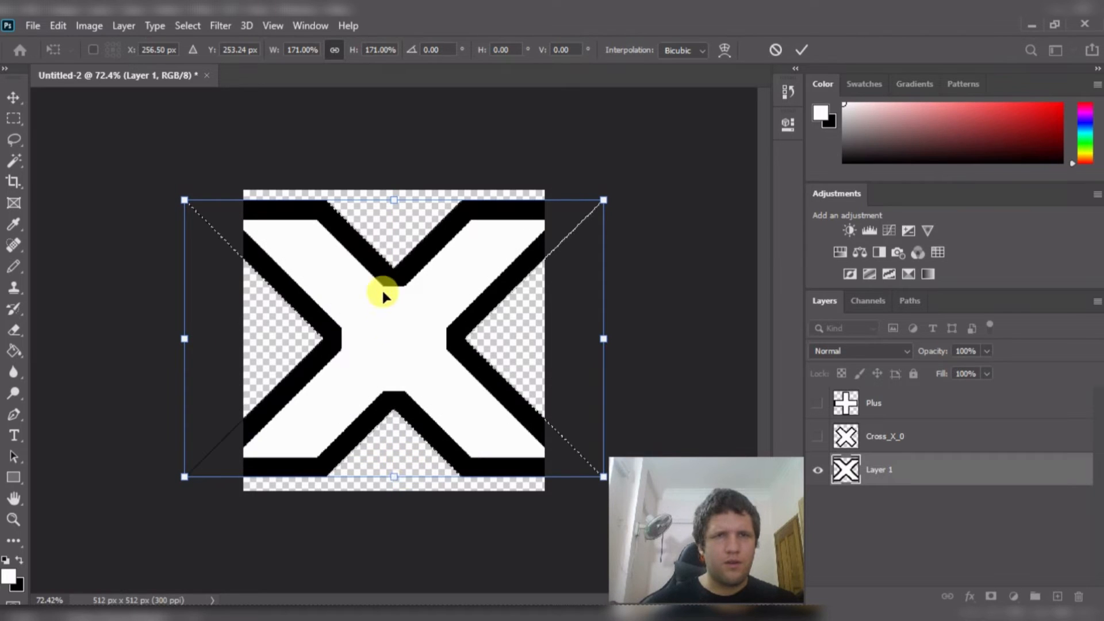
- Unlink the proportions, stretch the X to meet all four canvas edges at 122.78% width and 185.51% height, and apply the transform
left_click(335, 50)
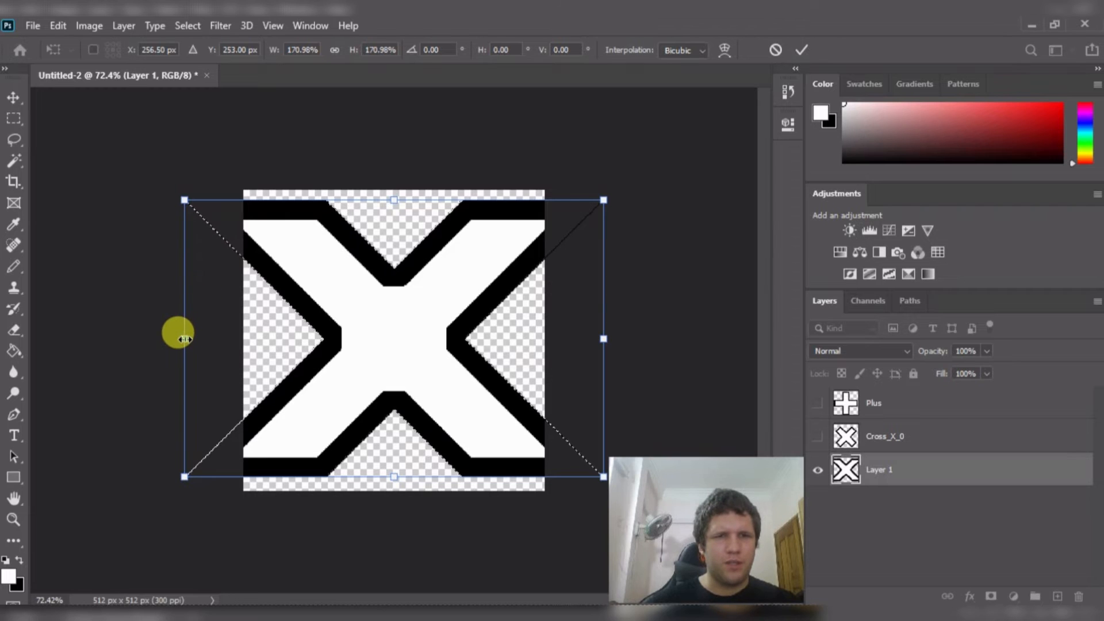
left_click_drag(184, 338, 243, 339)
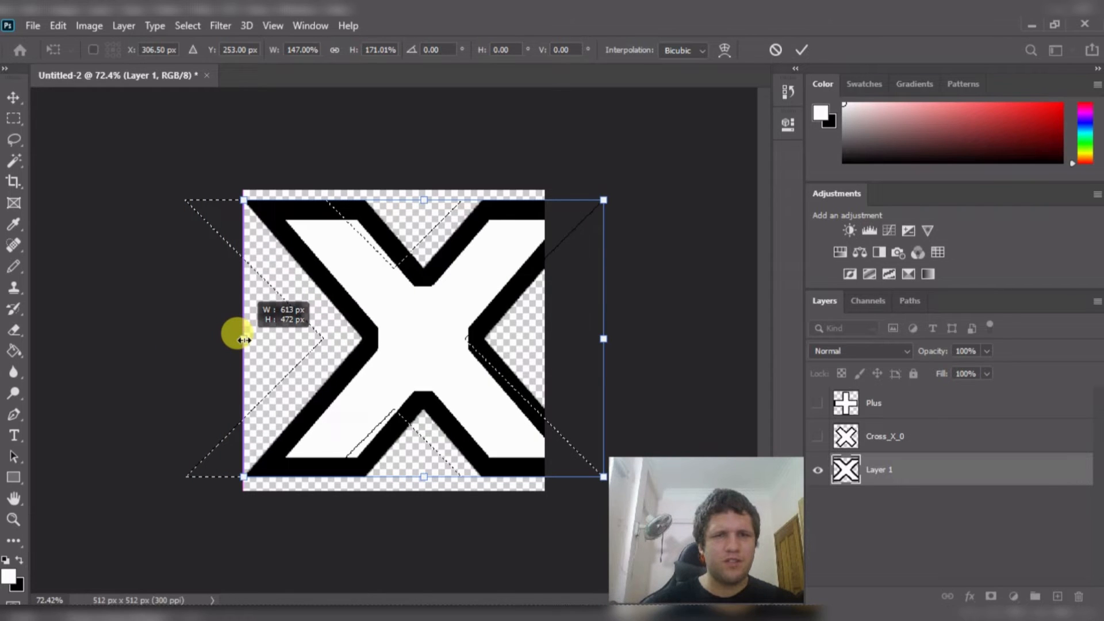
left_click_drag(243, 340, 238, 330)
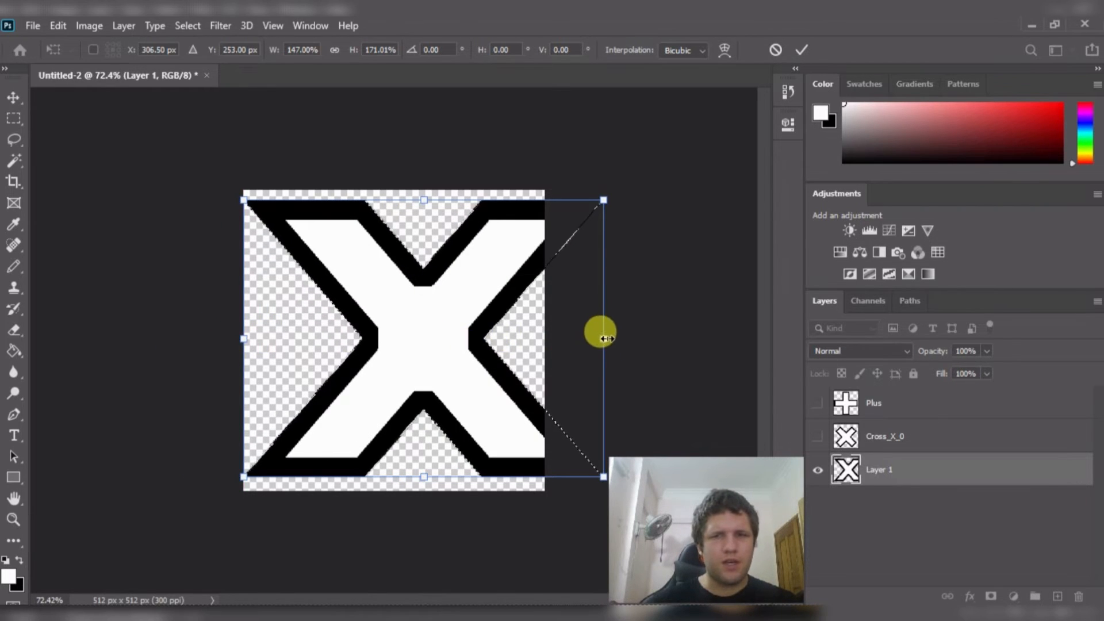
left_click_drag(598, 331, 544, 301)
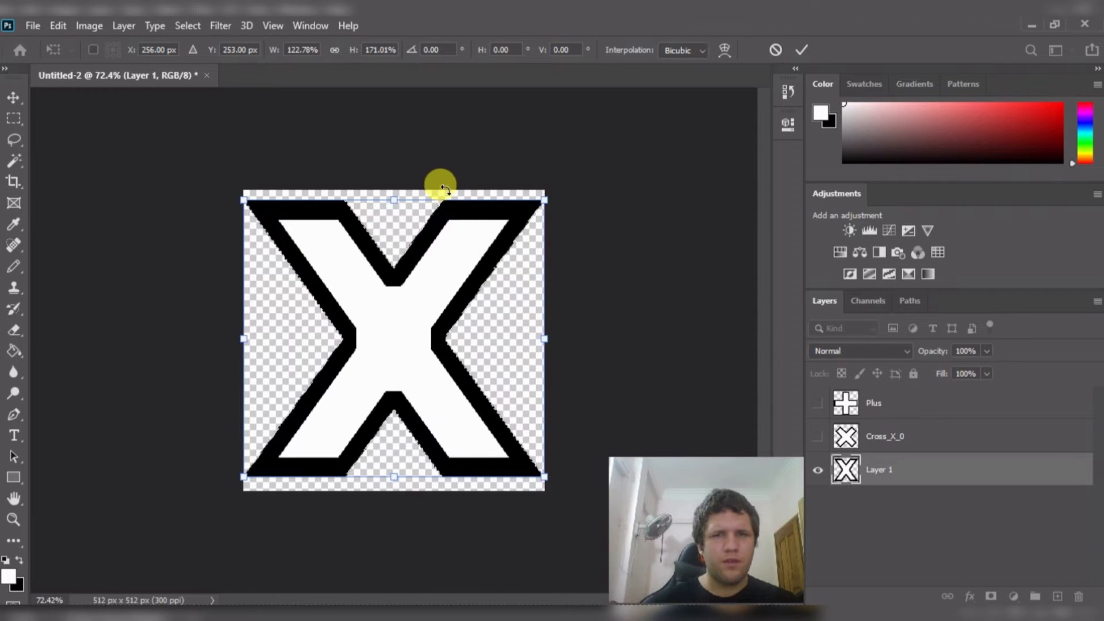
left_click_drag(394, 199, 394, 185)
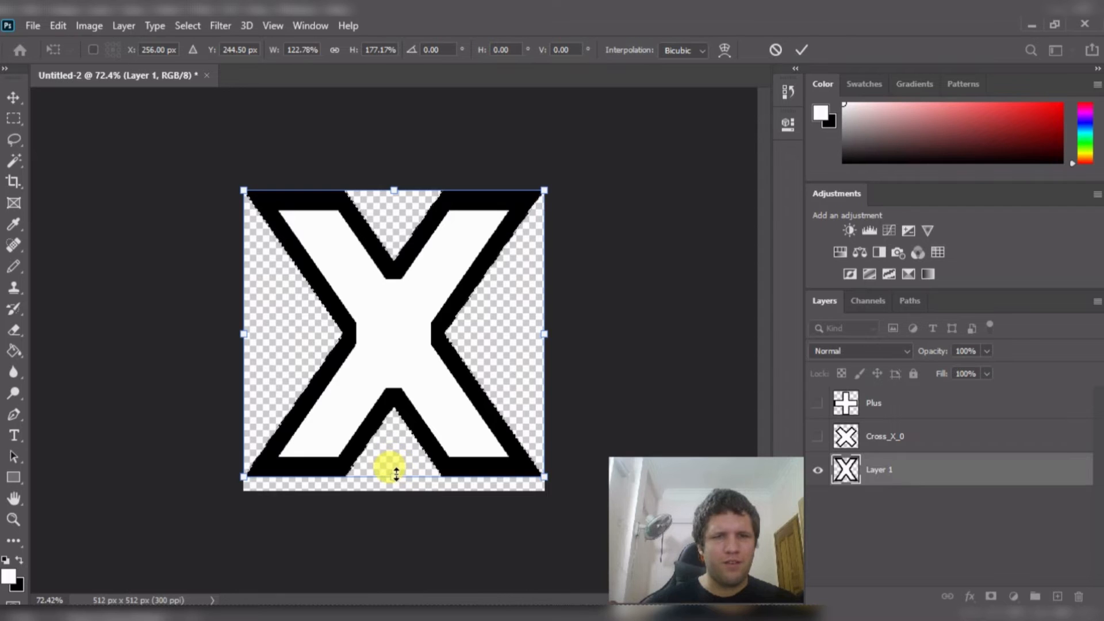
left_click_drag(395, 472, 393, 491)
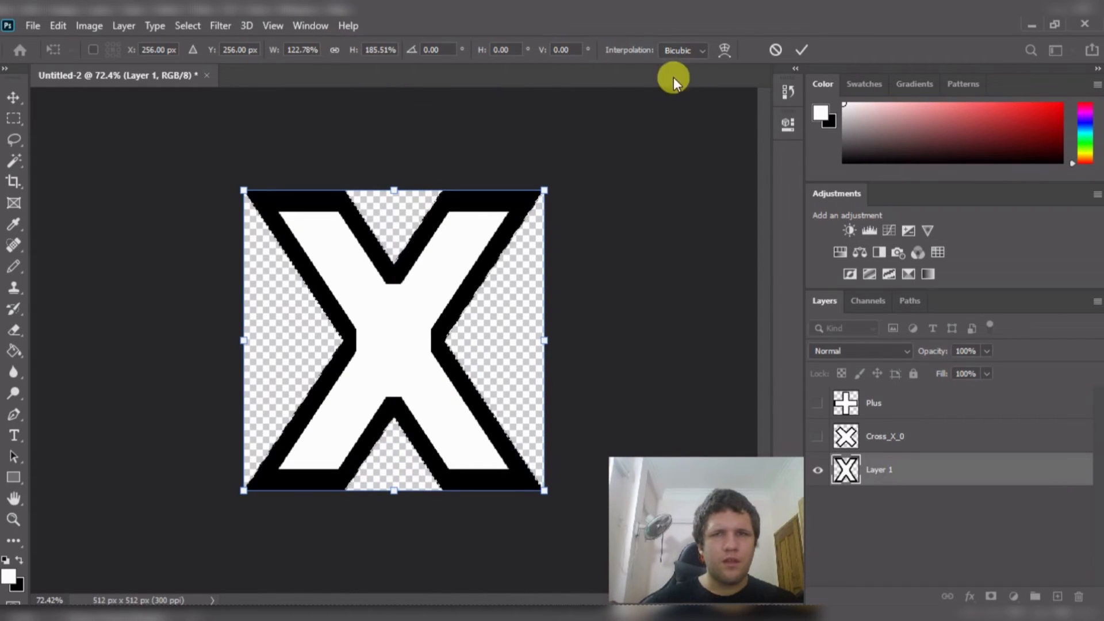
left_click(801, 50)
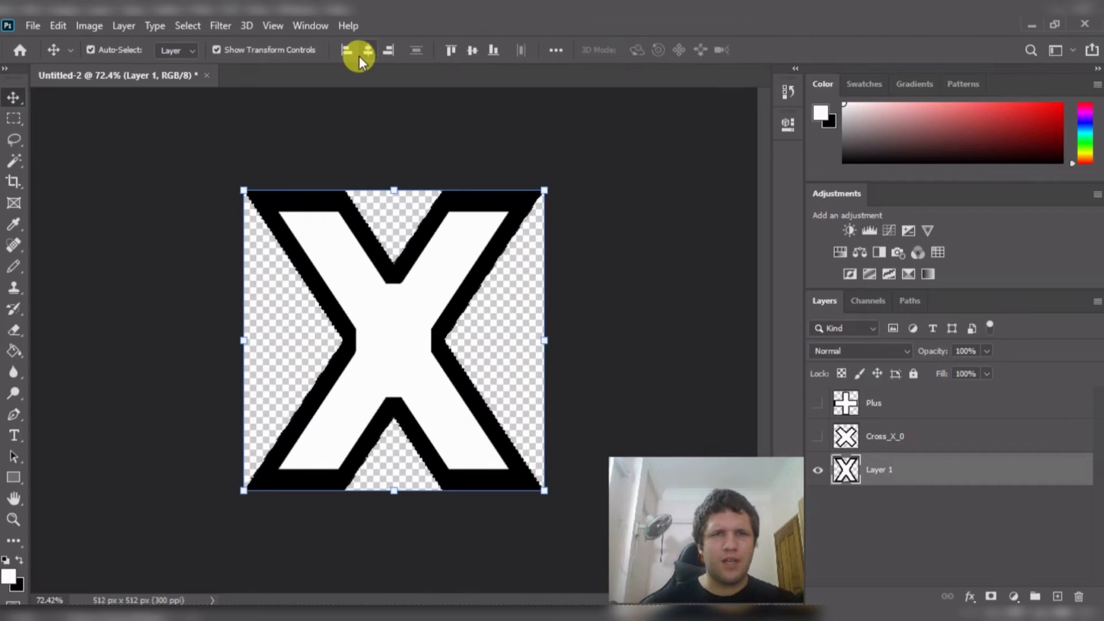
- Scale the X down proportionally to 95.69%, apply the transform and center it on the canvas with an even margin
left_click(544, 190)
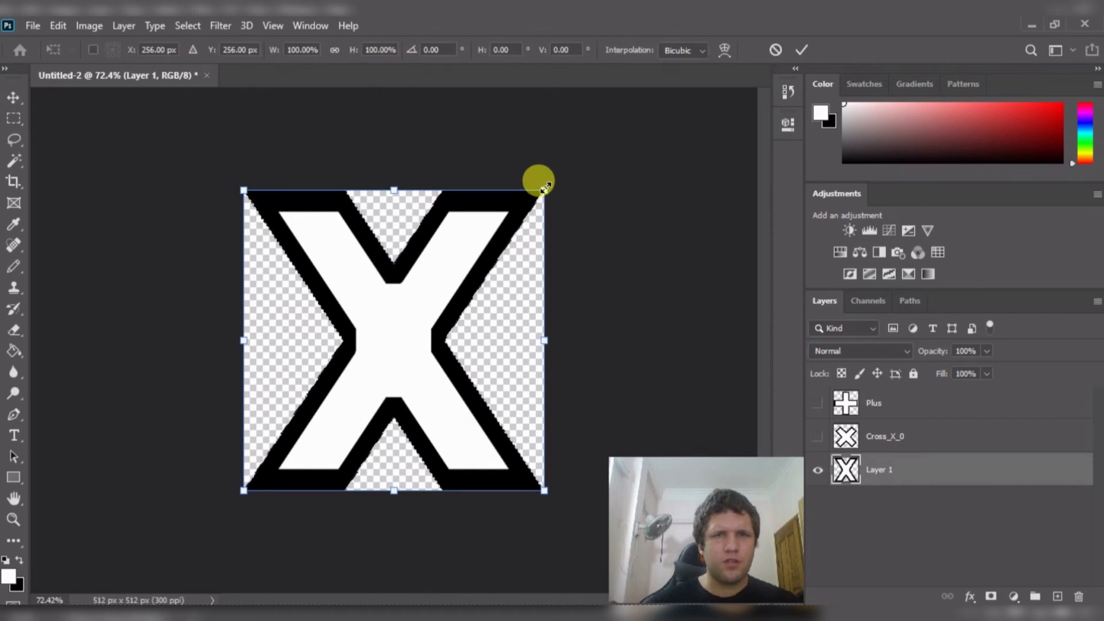
left_click(332, 50)
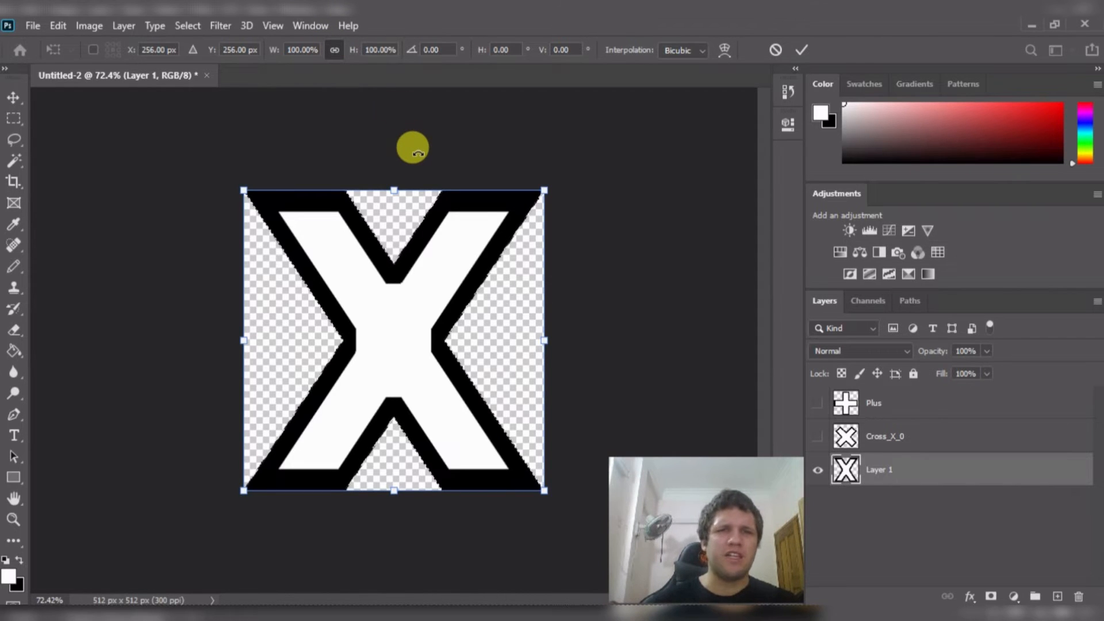
left_click(334, 49)
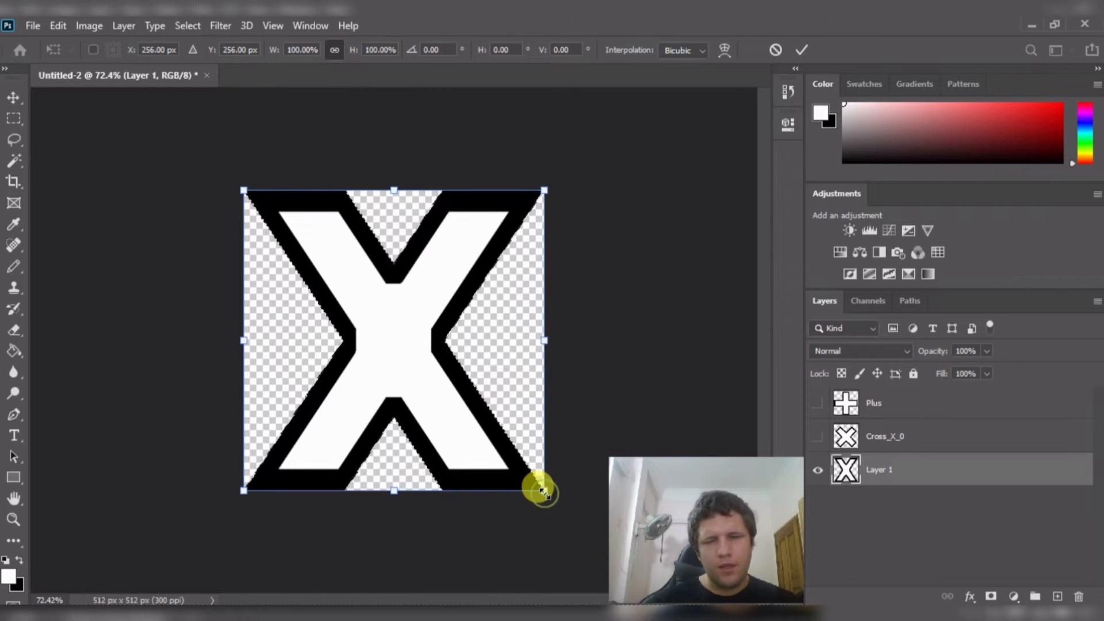
left_click_drag(543, 492, 523, 479)
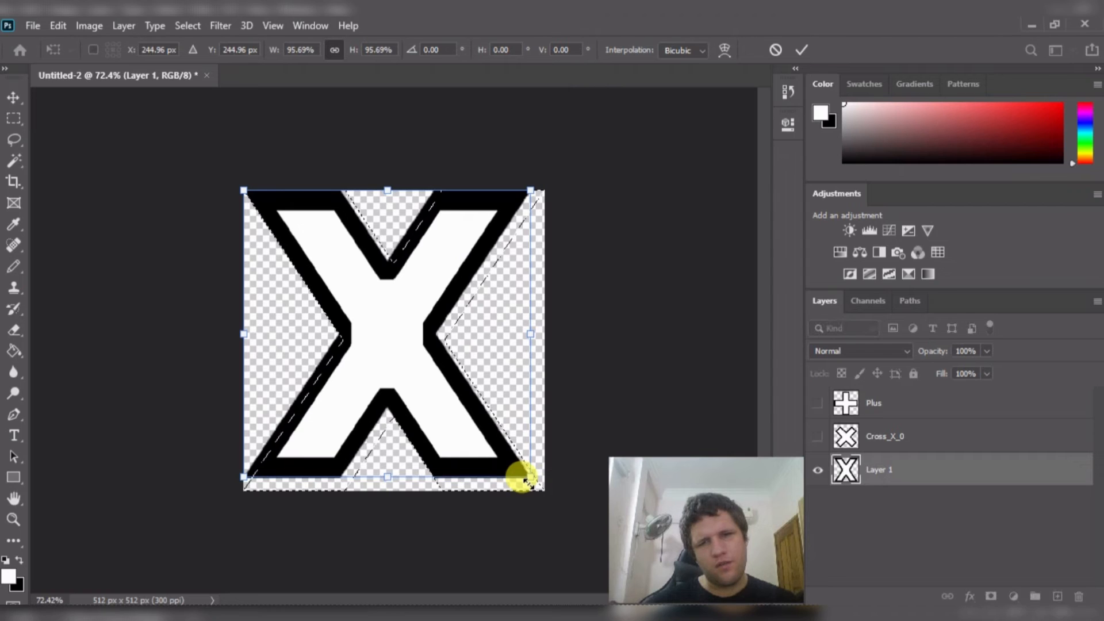
left_click(800, 50)
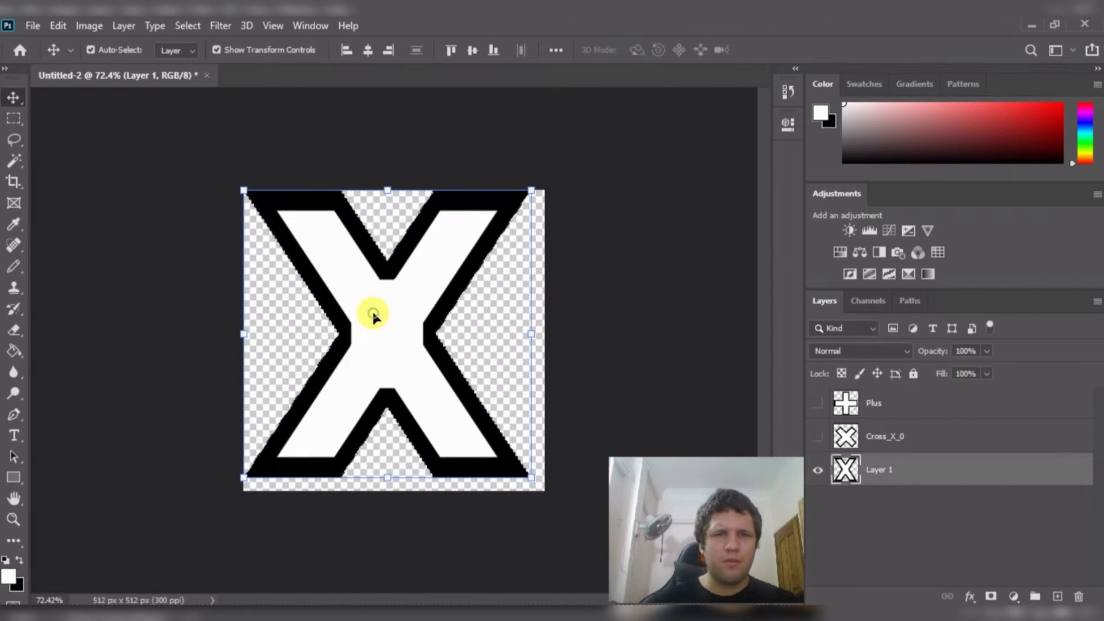
left_click_drag(373, 314, 382, 326)
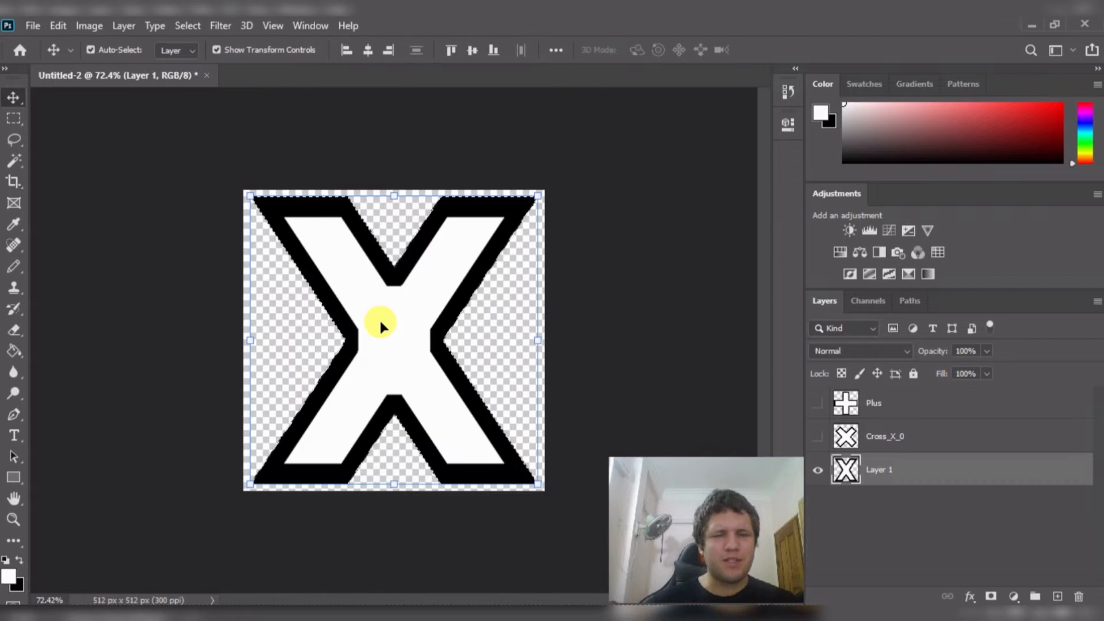
- Rename Layer 1 as Cross_X_1
double_click(877, 468)
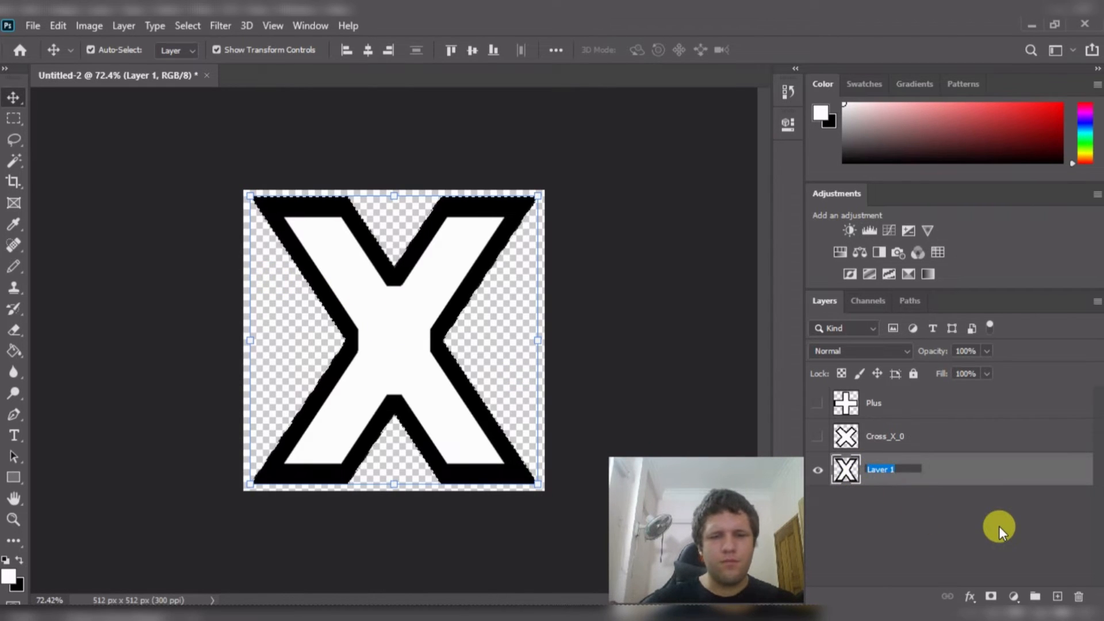
type("Cross_")
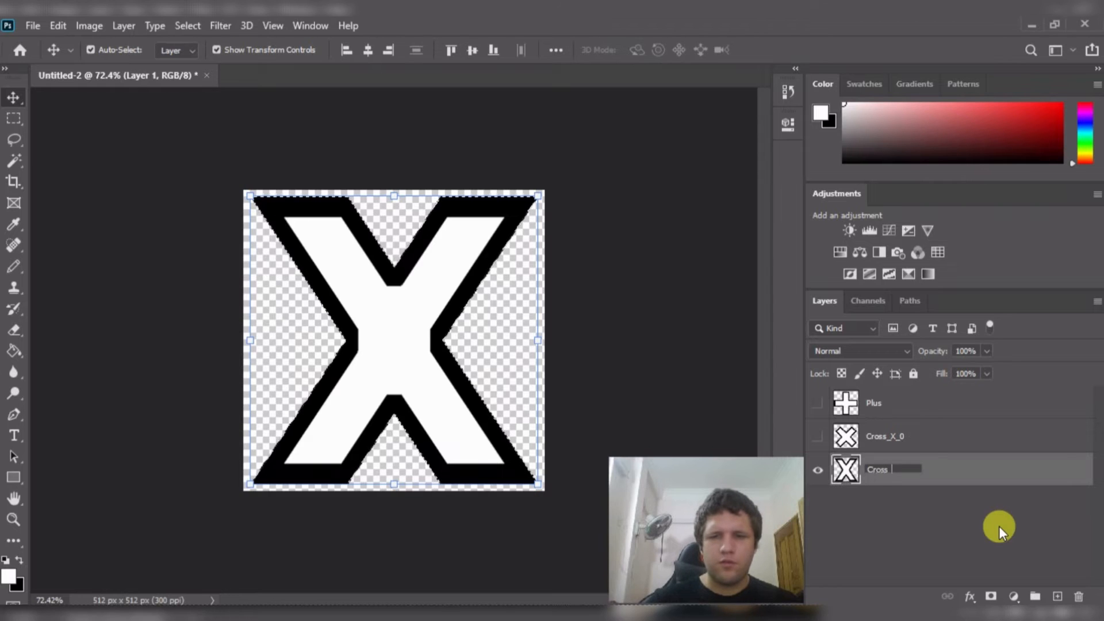
type(" X")
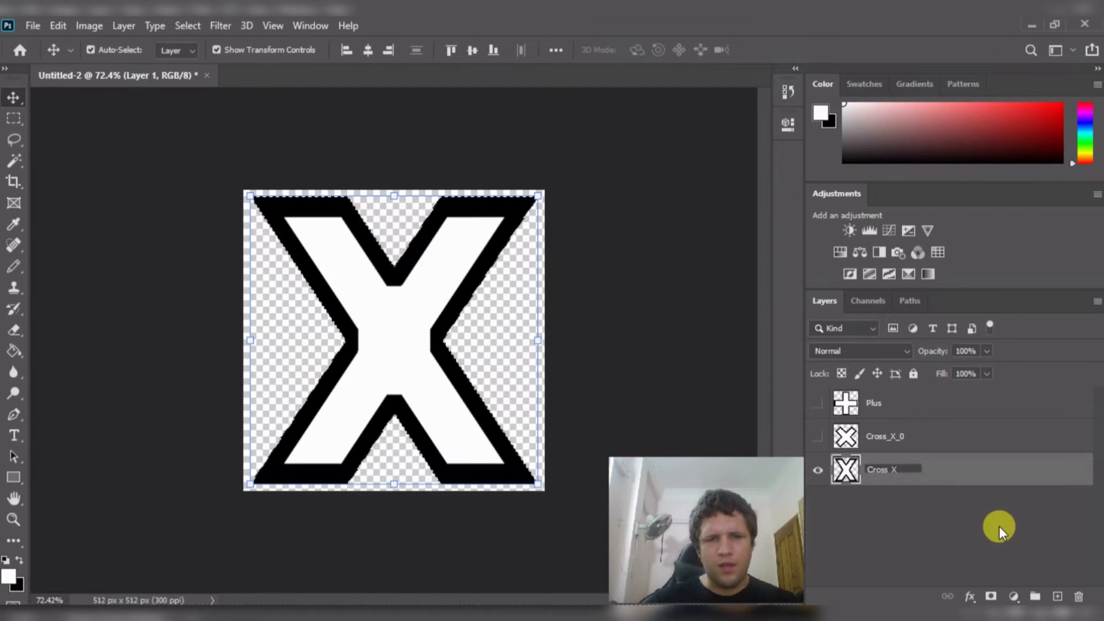
type("_1")
key("Return")
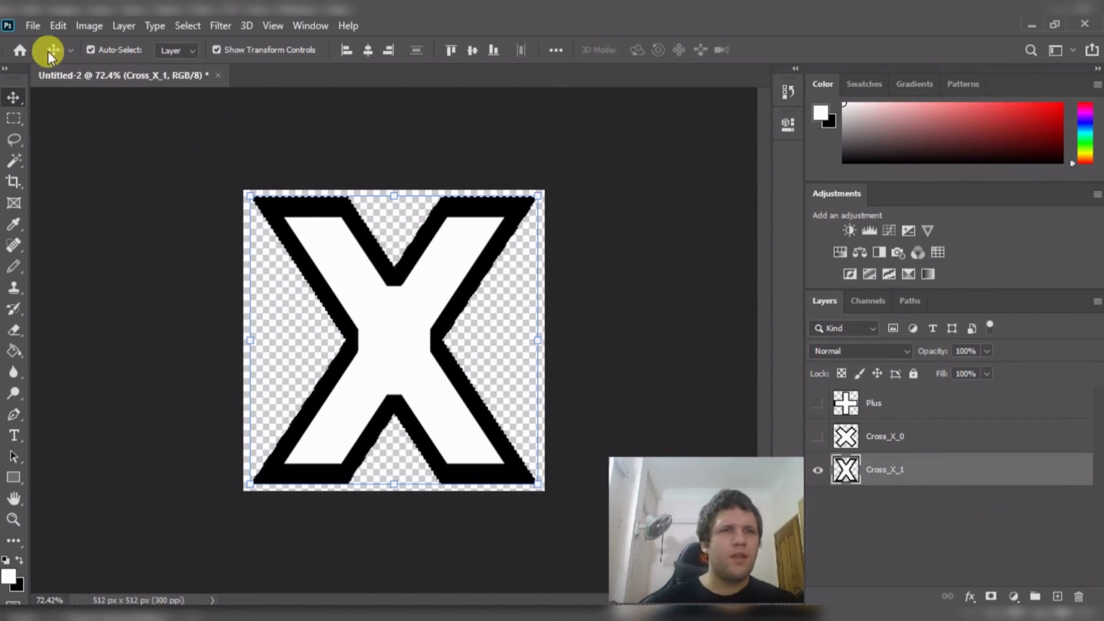
- Quick-export the Cross_X_1 texture as a PNG and hide its layer
left_click(32, 25)
mouse_move(92, 262)
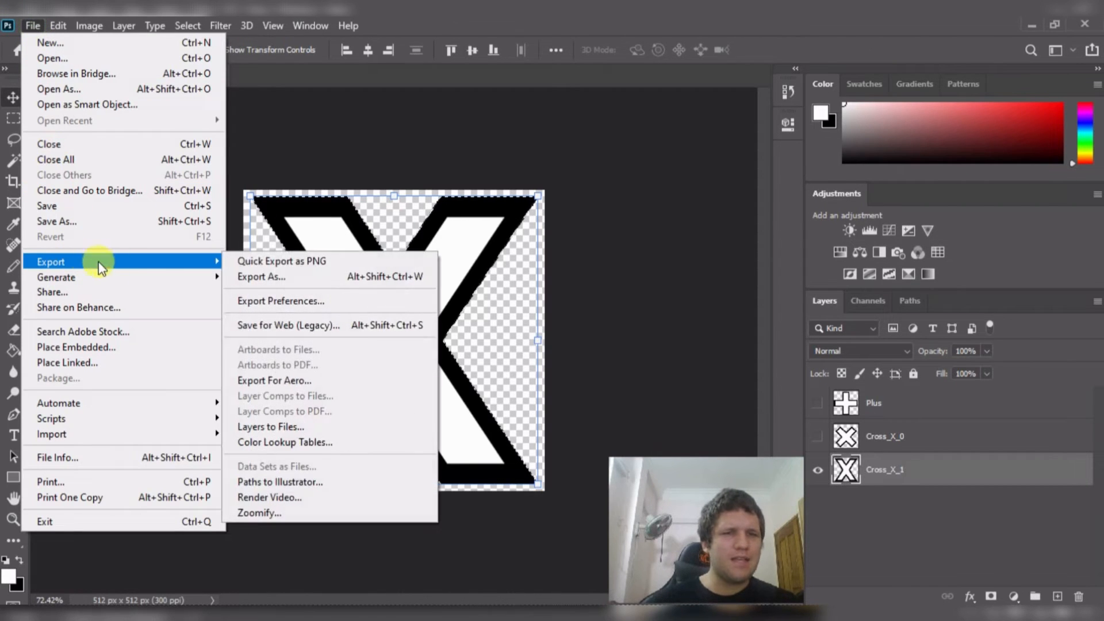
left_click(253, 261)
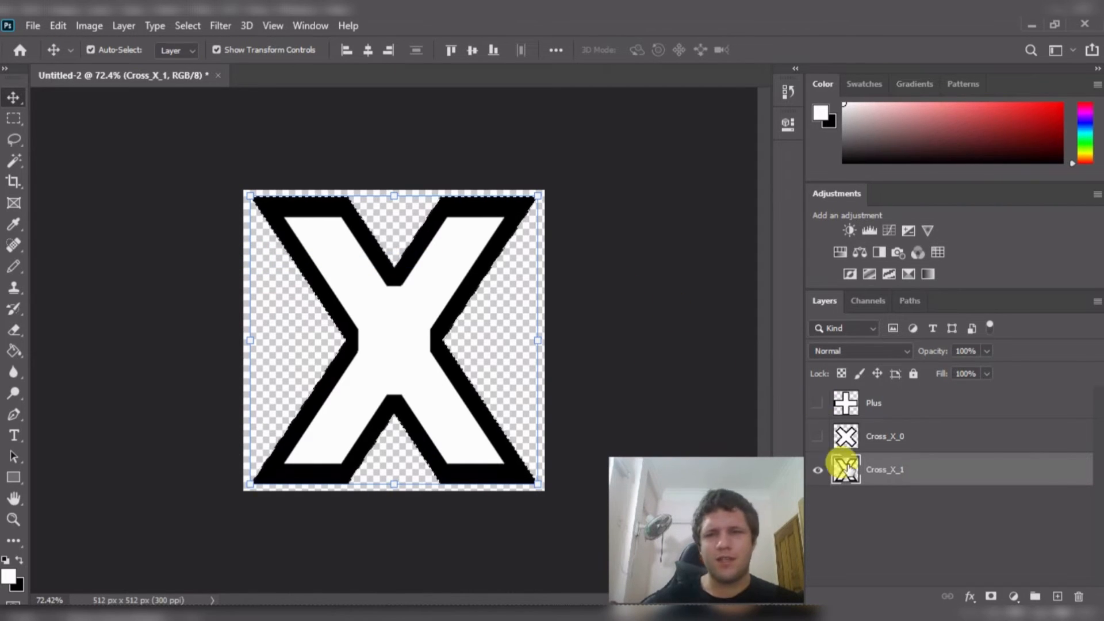
left_click(819, 470)
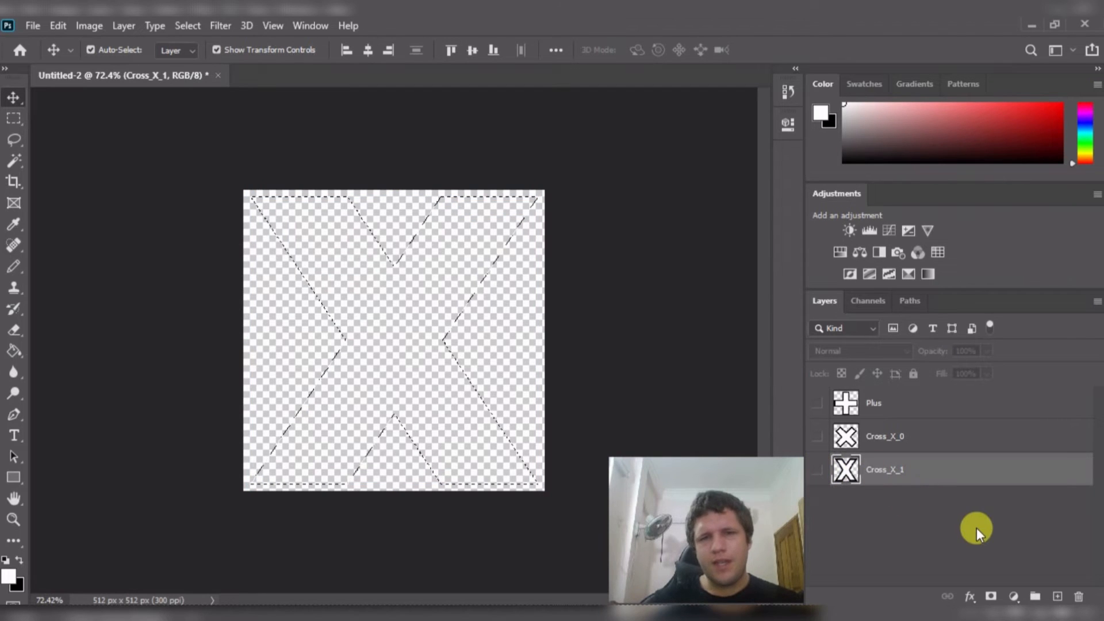
- Deselect the X outline, add a new layer and move it above Plus in the layer order
key("ctrl+d")
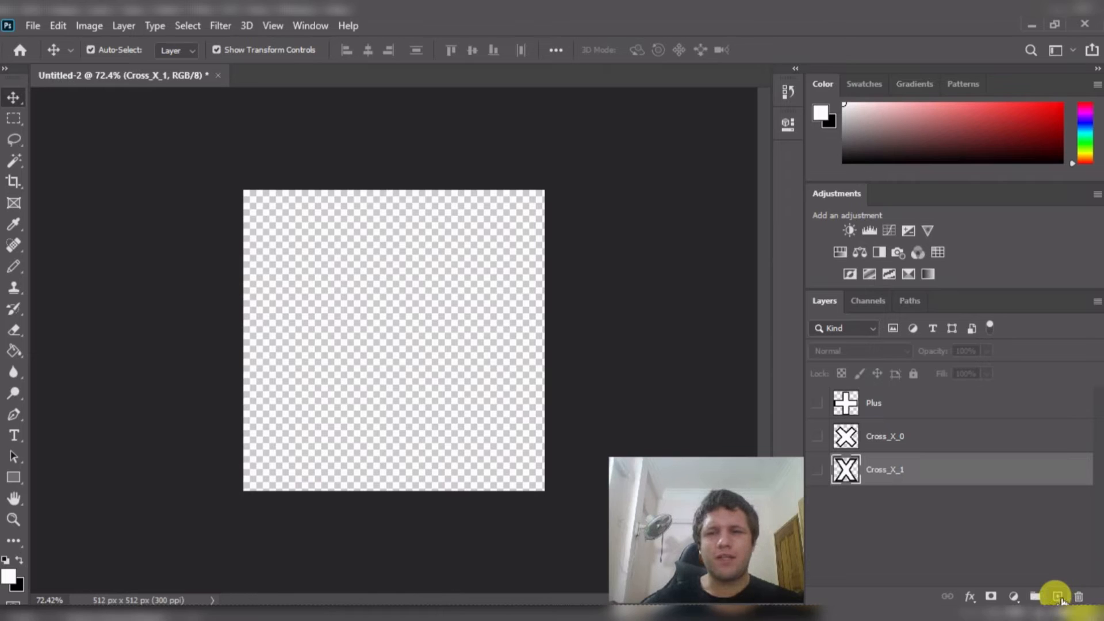
left_click(1058, 597)
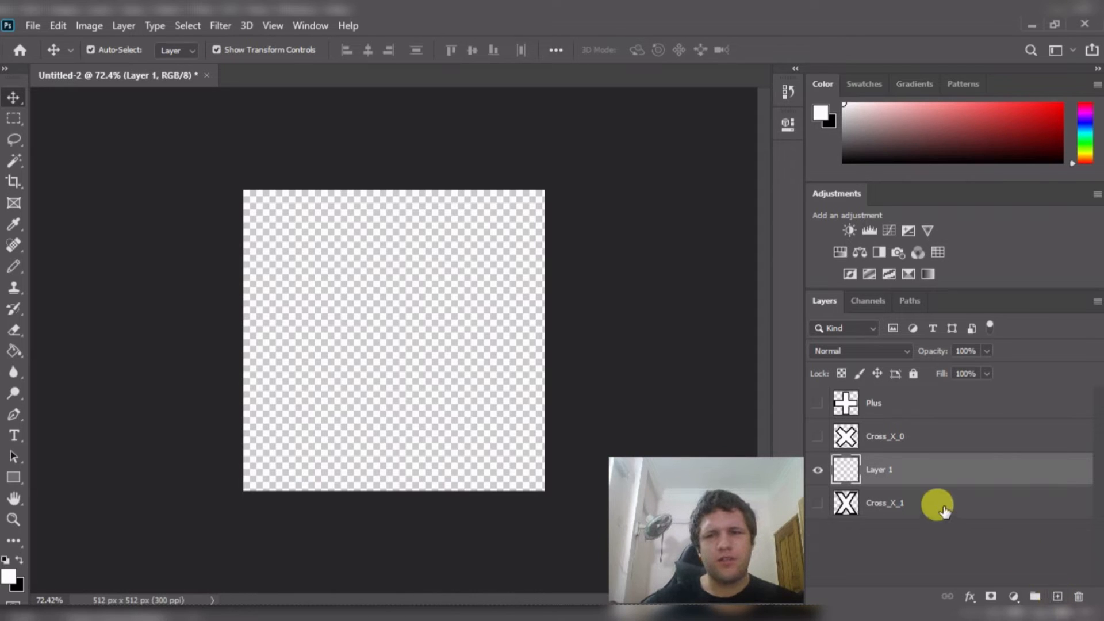
left_click_drag(899, 468, 892, 381)
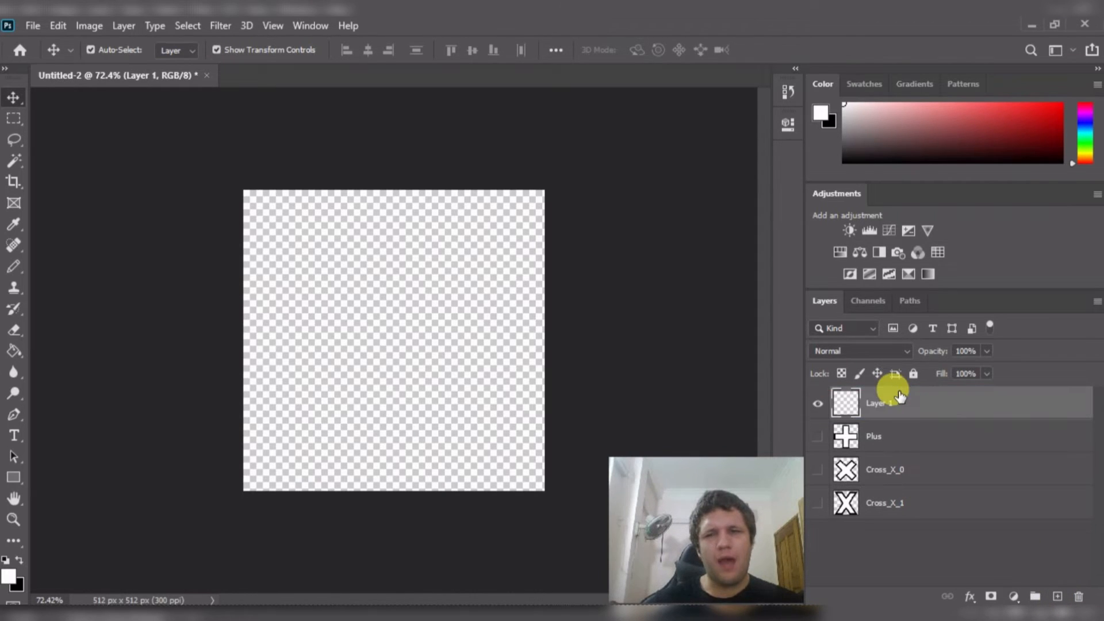
left_click(817, 404)
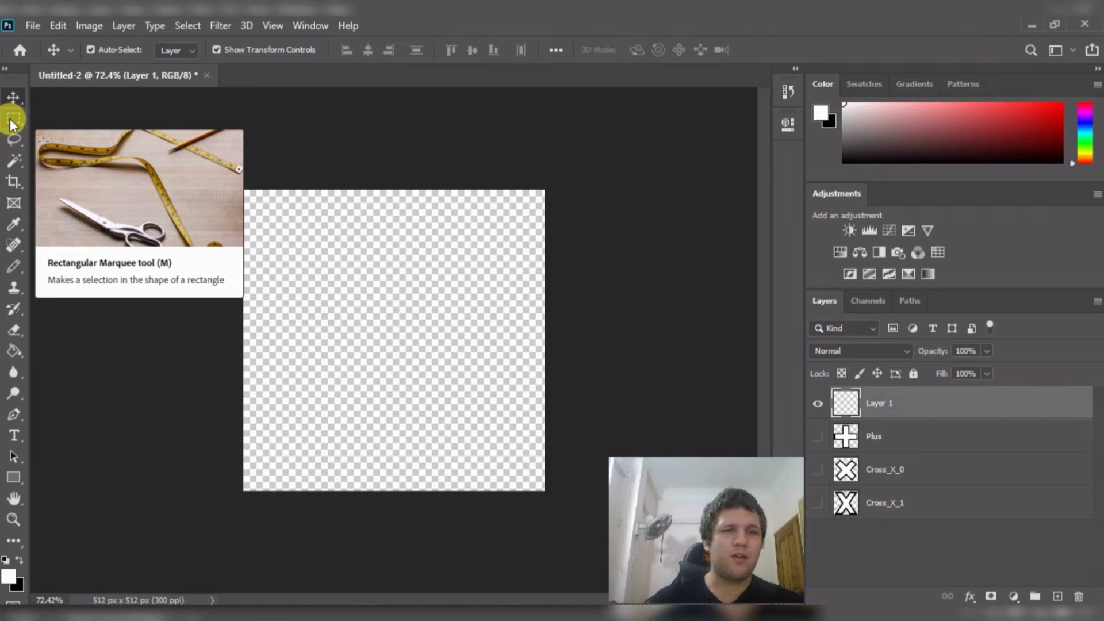
left_click(14, 266)
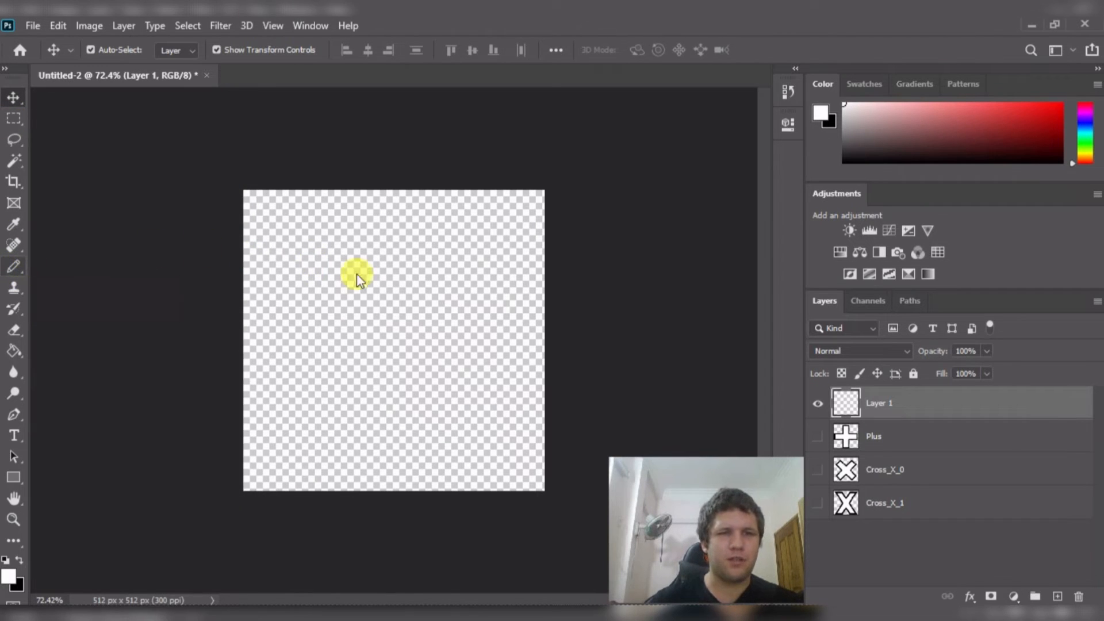
mouse_move(399, 253)
left_mouse_down()
mouse_move(349, 202)
mouse_move(485, 212)
mouse_move(402, 210)
mouse_move(283, 295)
mouse_move(431, 197)
left_mouse_up()
key("ctrl+z")
key("x")
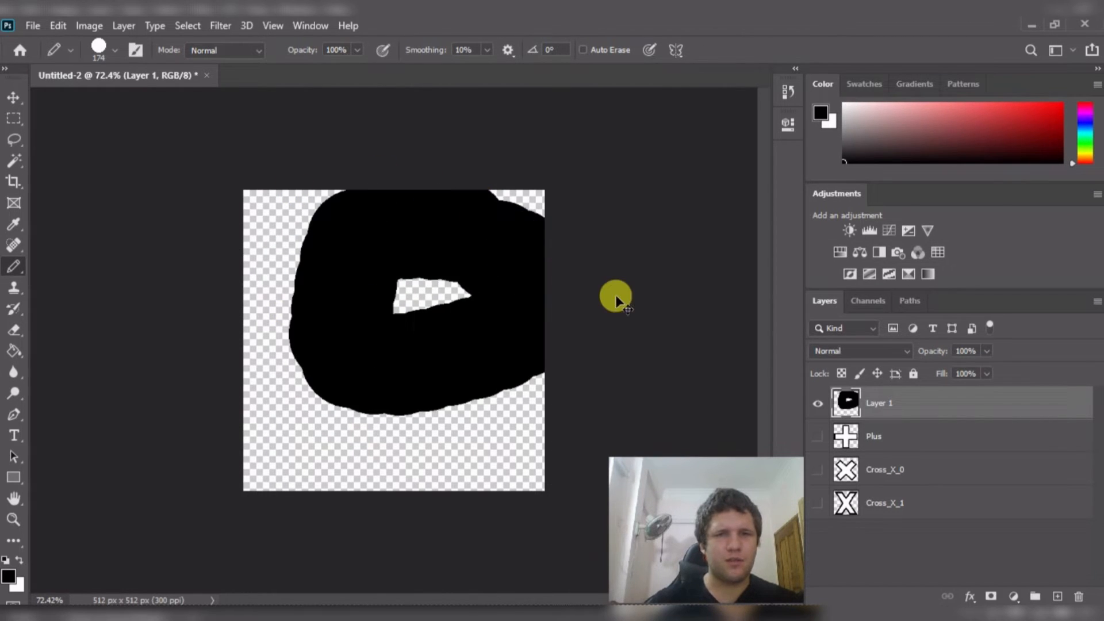
key("ctrl+z")
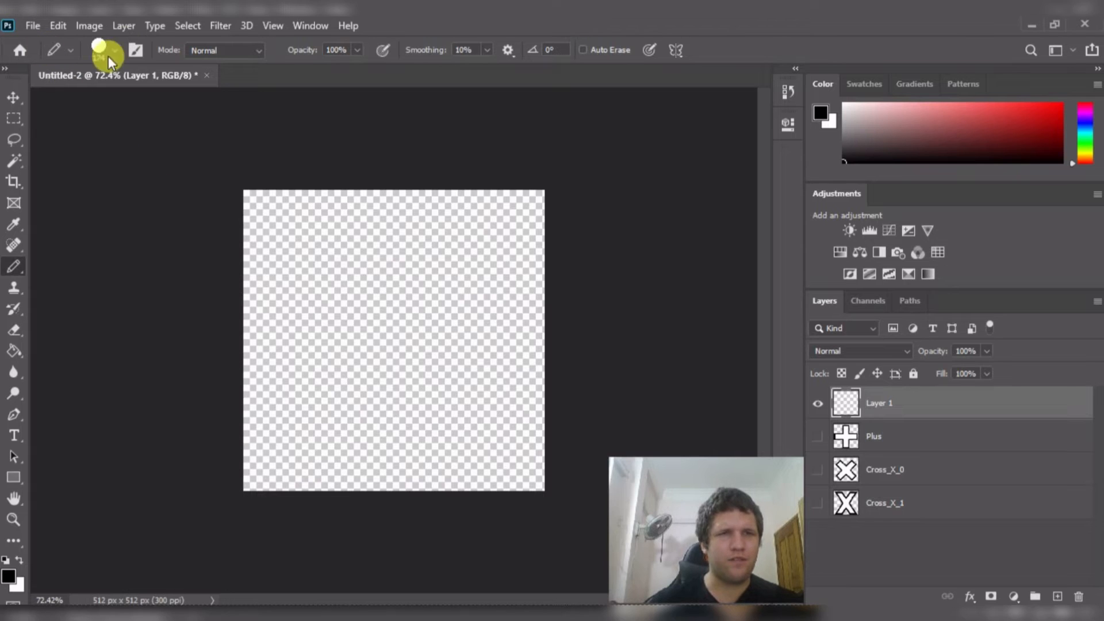
- Activate the Elliptical Marquee tool, draw a trial freehand round selection on the canvas and clear it
left_click(22, 118)
right_click(23, 119)
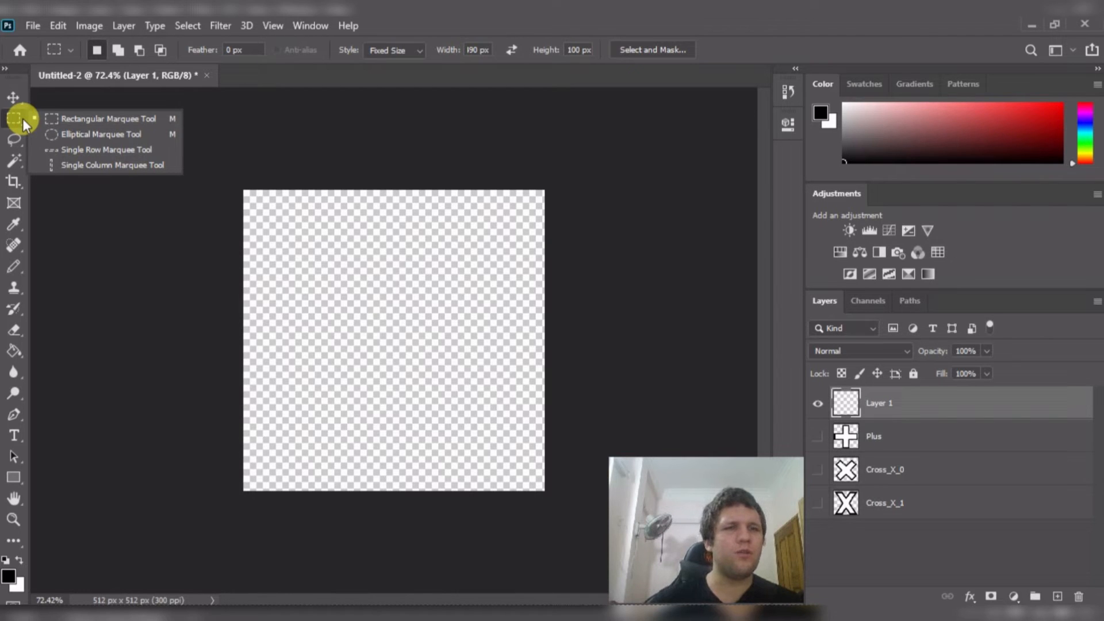
left_click(82, 133)
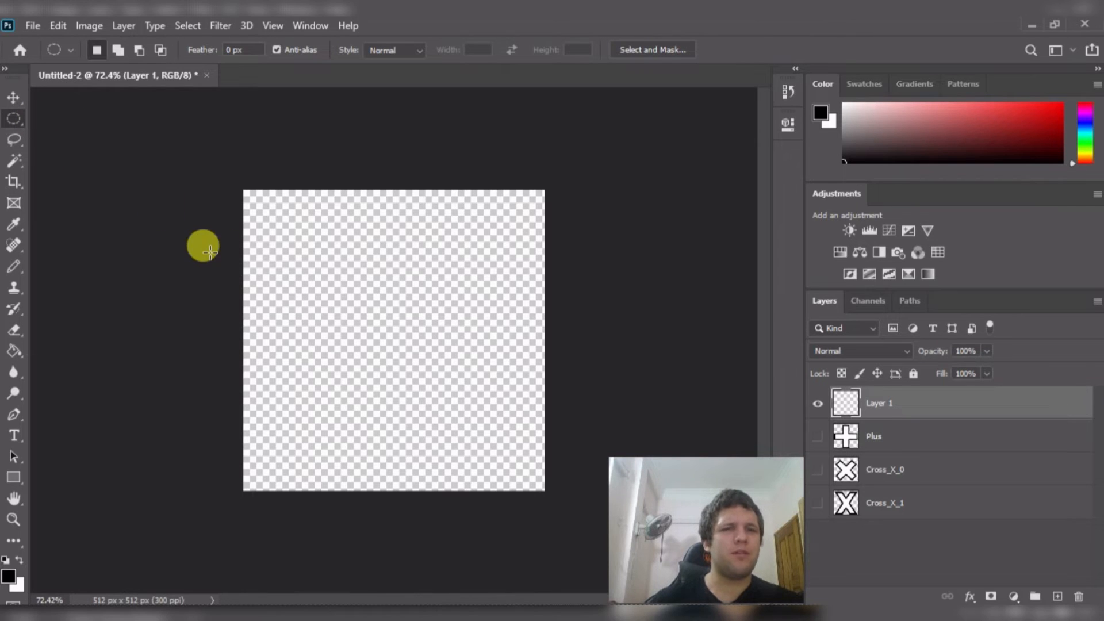
left_click_drag(286, 228, 522, 447)
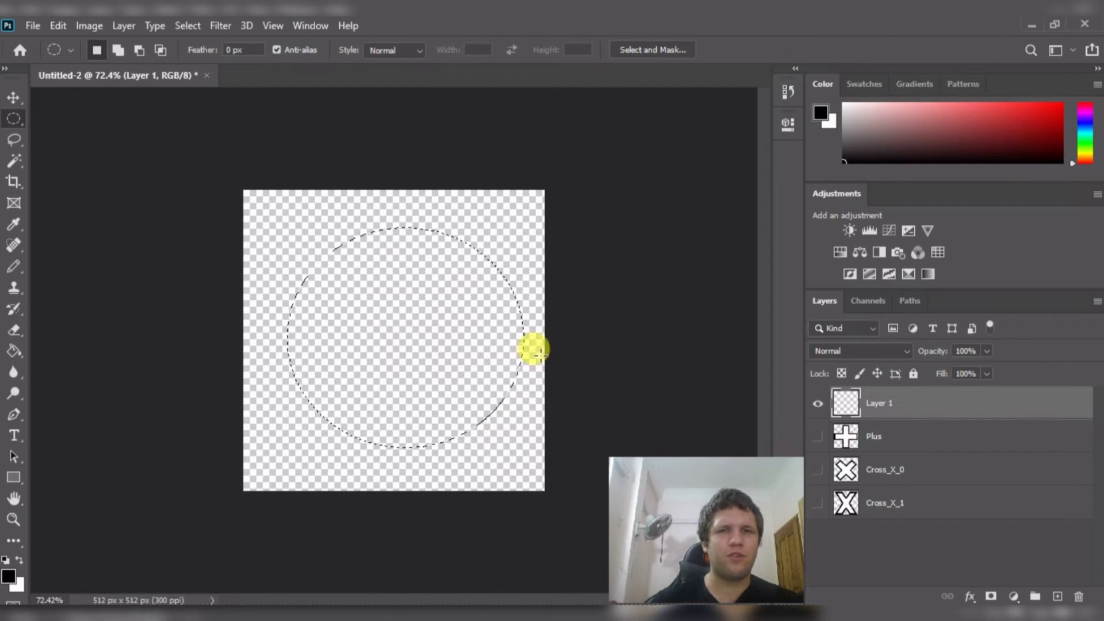
left_click(475, 163)
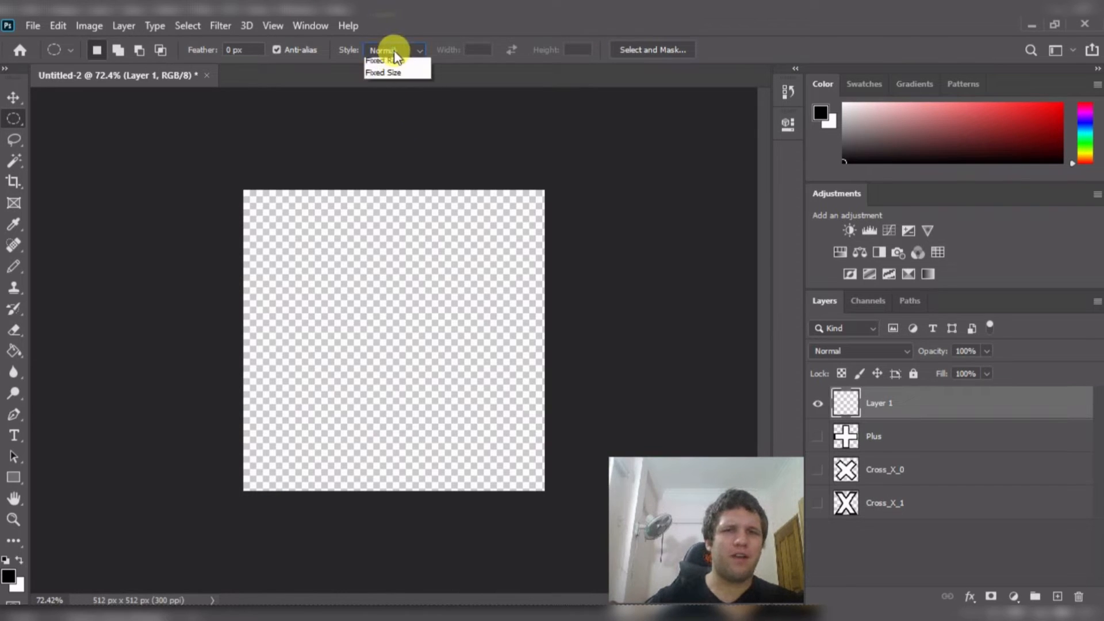
- Set the Elliptical Marquee to a fixed size of 490 px wide and 490 px high
left_click(395, 90)
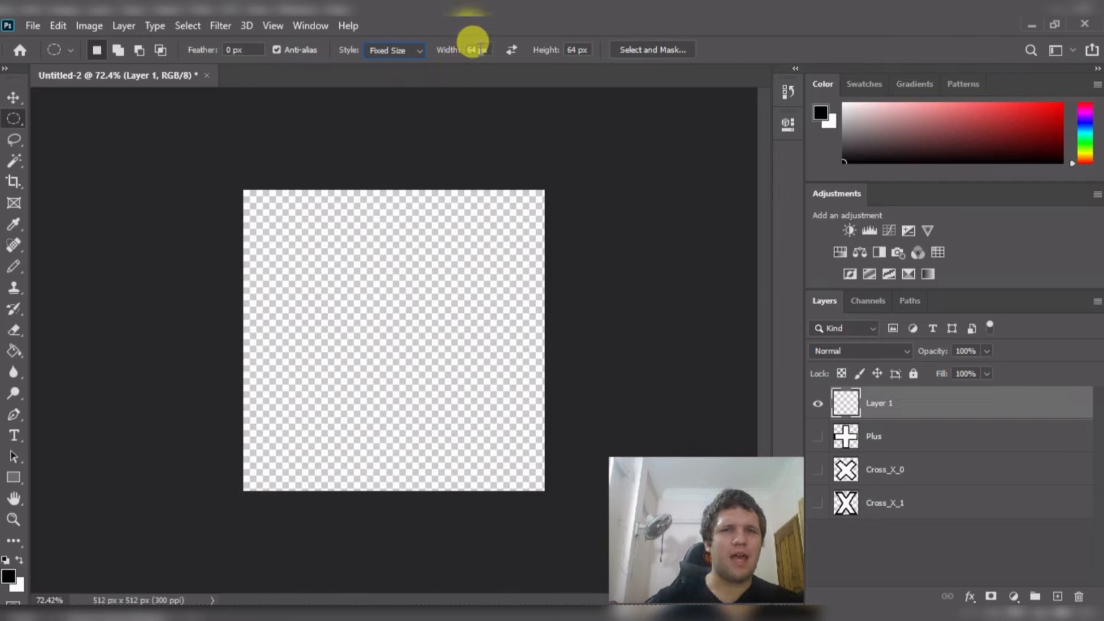
double_click(473, 45)
type("190")
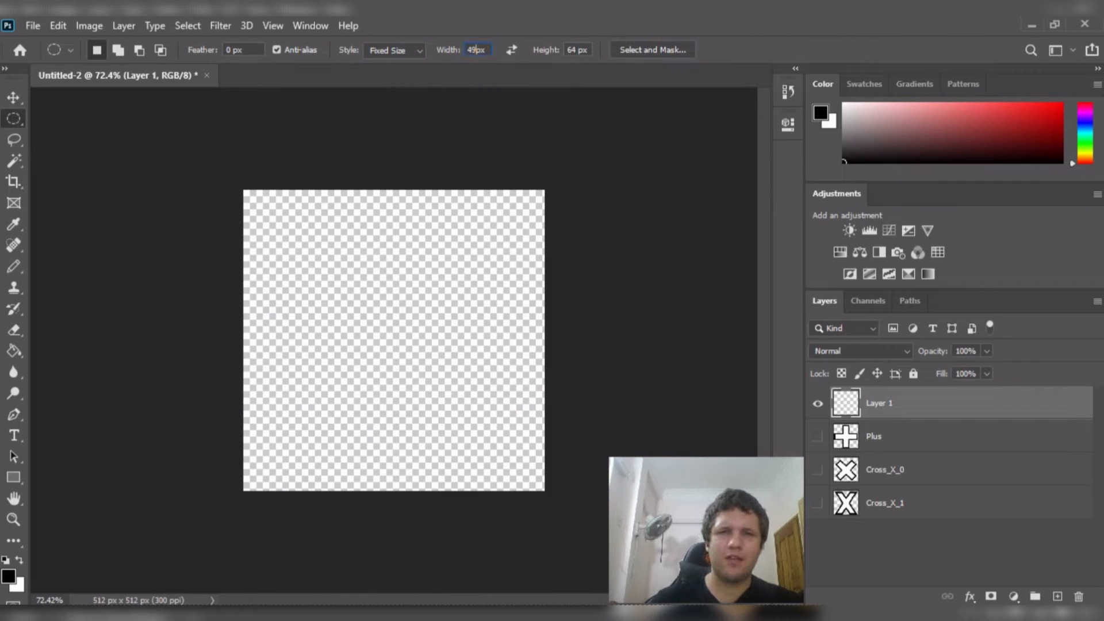
key("Tab")
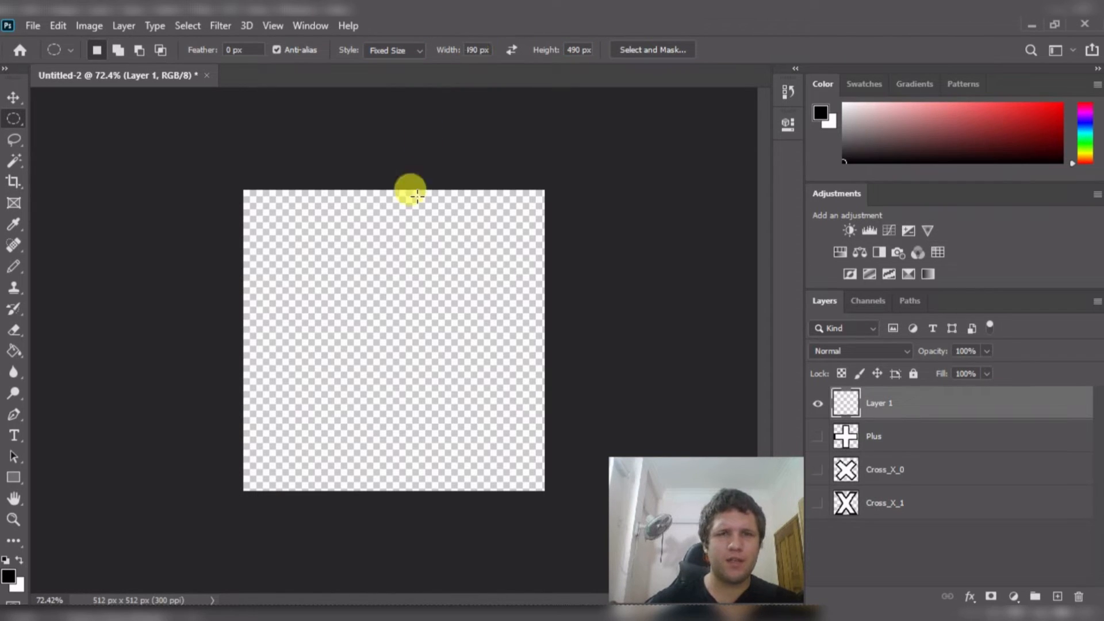
left_click(389, 263)
left_click_drag(490, 344, 353, 287)
left_click(353, 287)
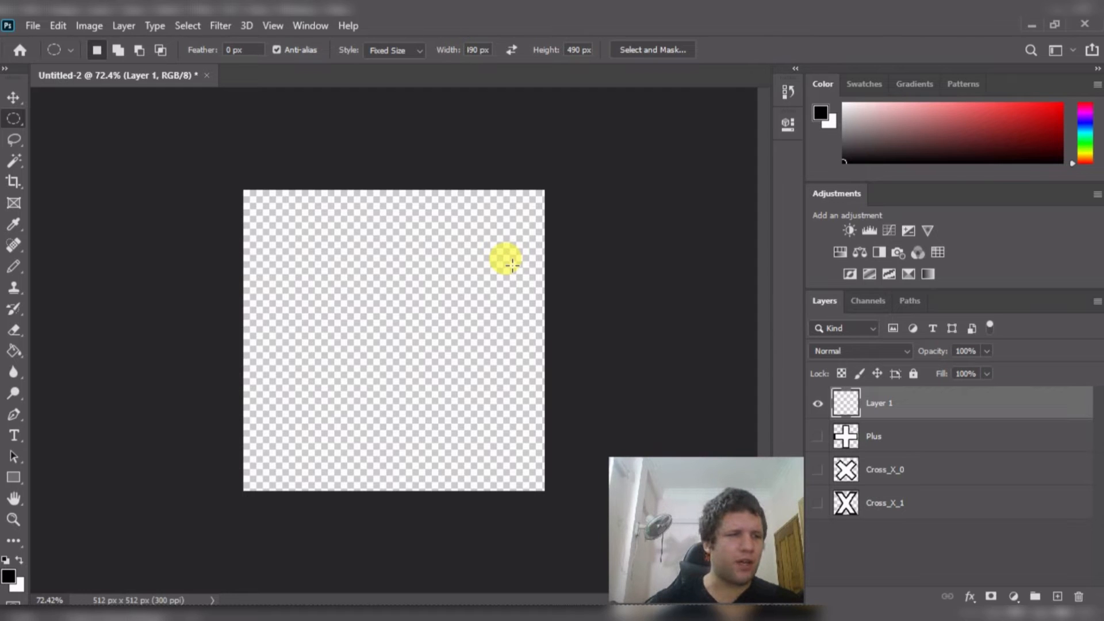
- Switch to the Chrome browser and select the current web address for replacement
key("alt+Tab")
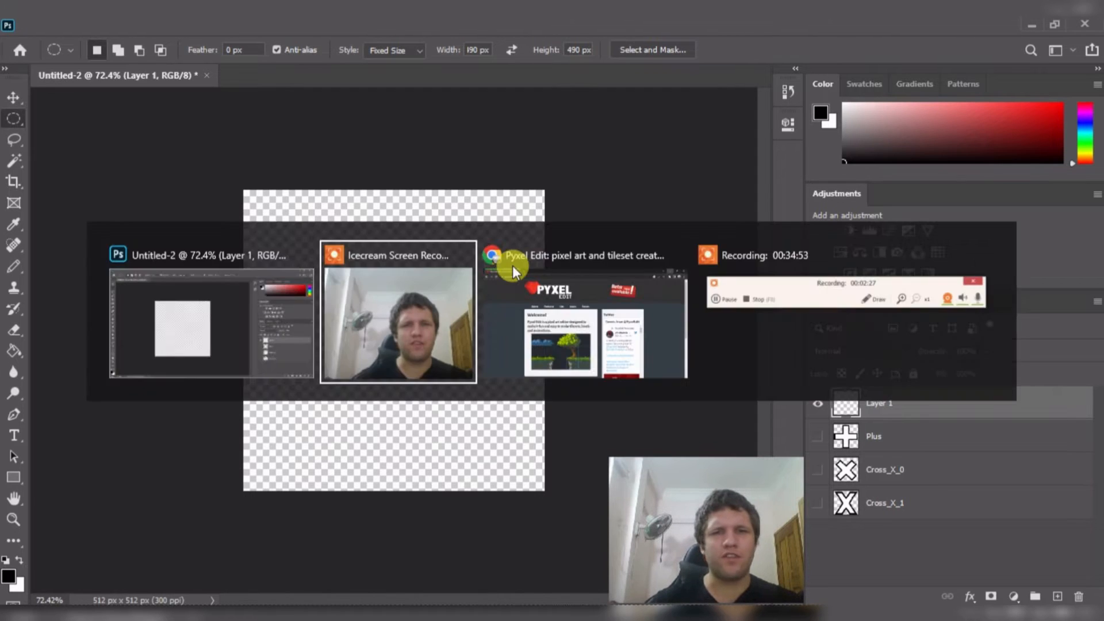
key("alt+Tab")
left_click(341, 57)
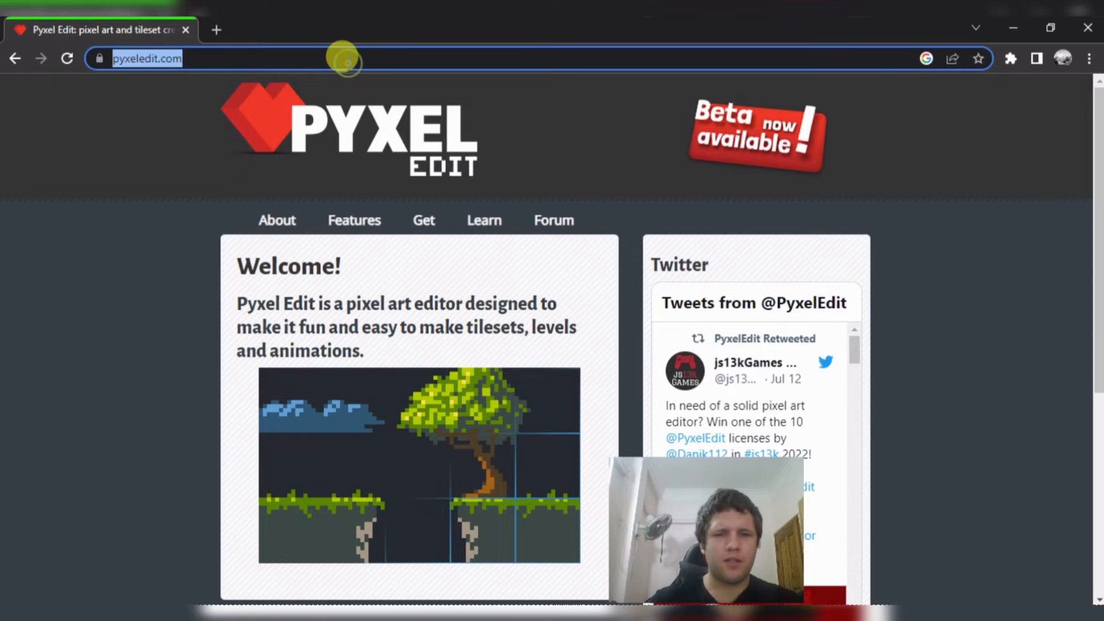
- Search the web for "power button icon", enlarge the first image result as reference, and return to Photoshop
type("power bu")
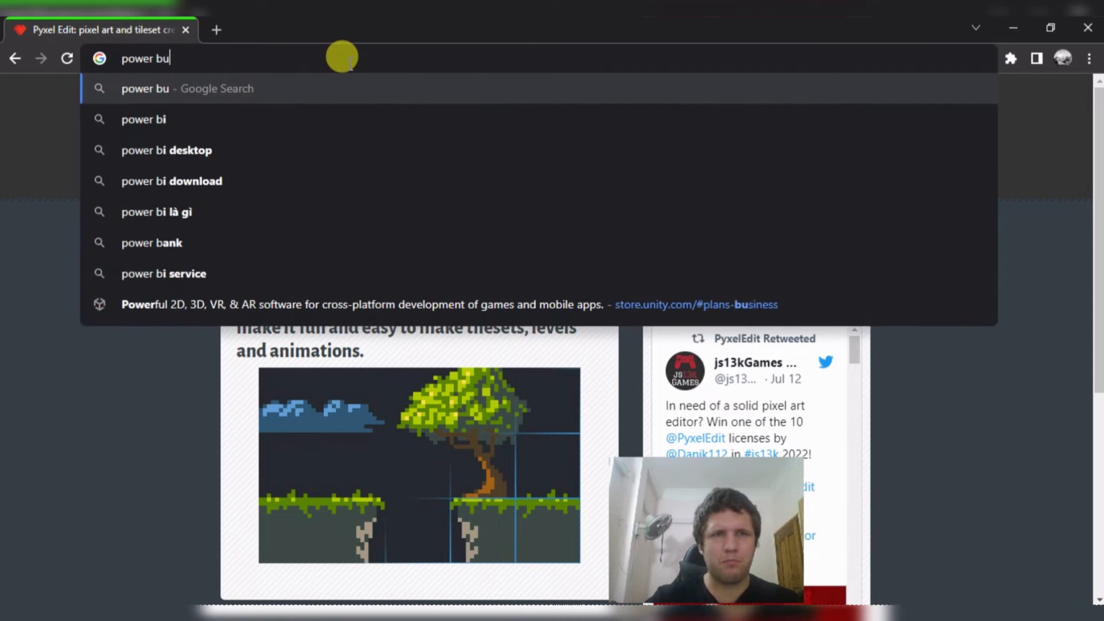
type("tton icon")
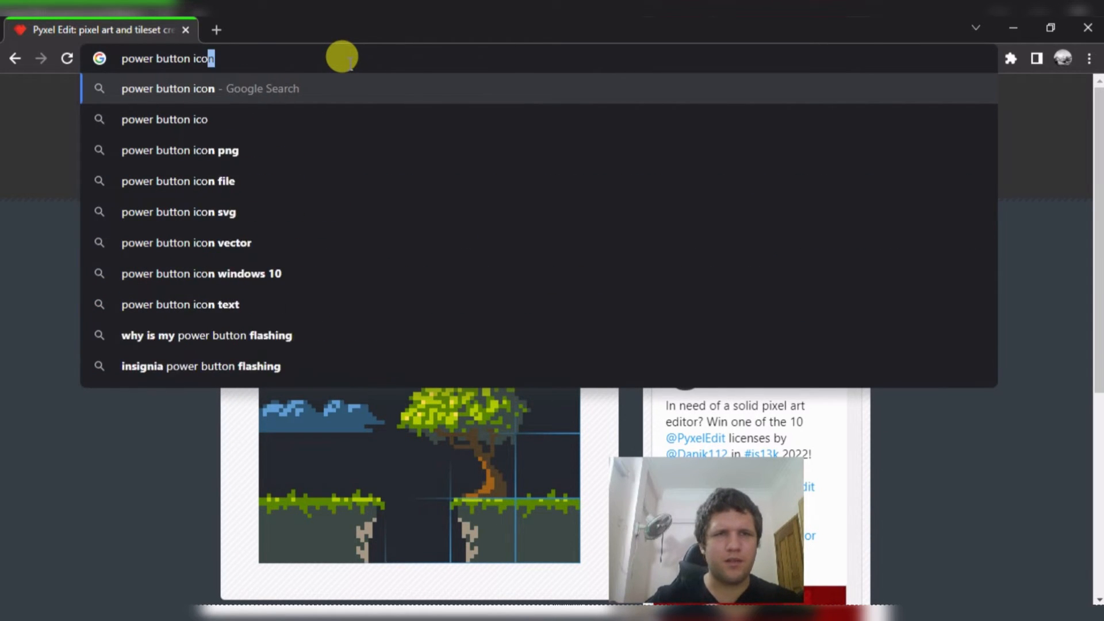
key("Return")
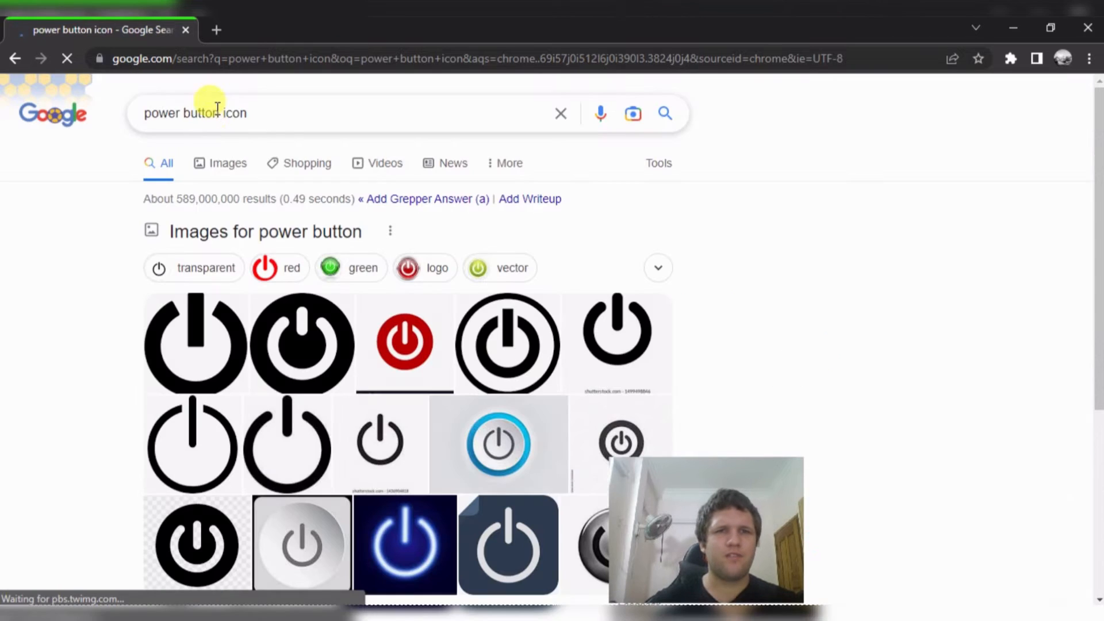
right_click(210, 351)
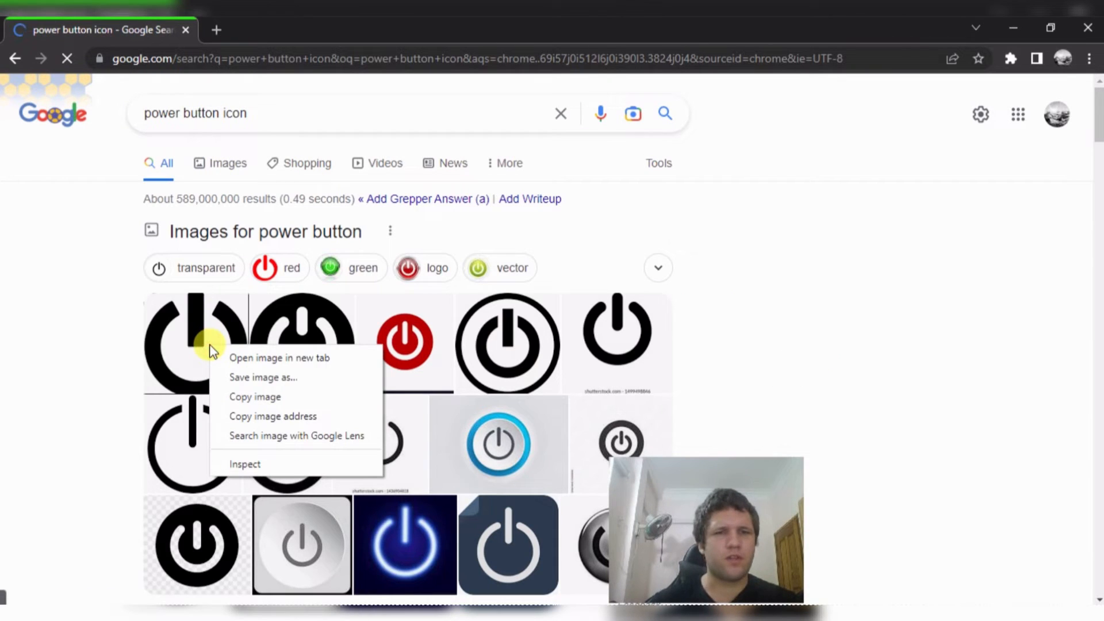
left_click(178, 348)
left_click(182, 349)
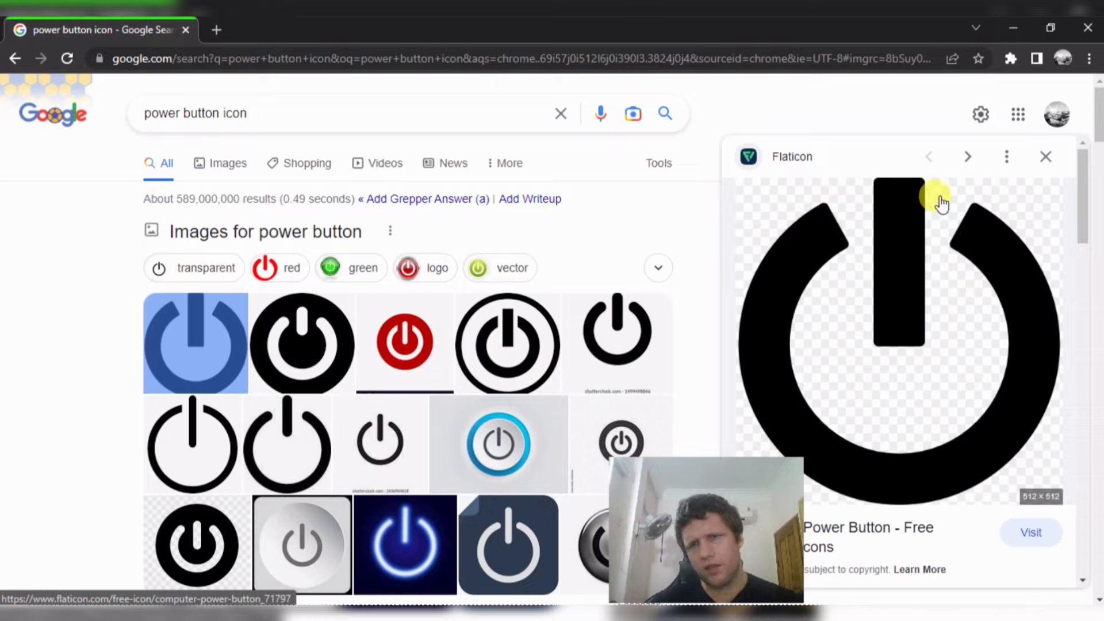
left_click(1016, 30)
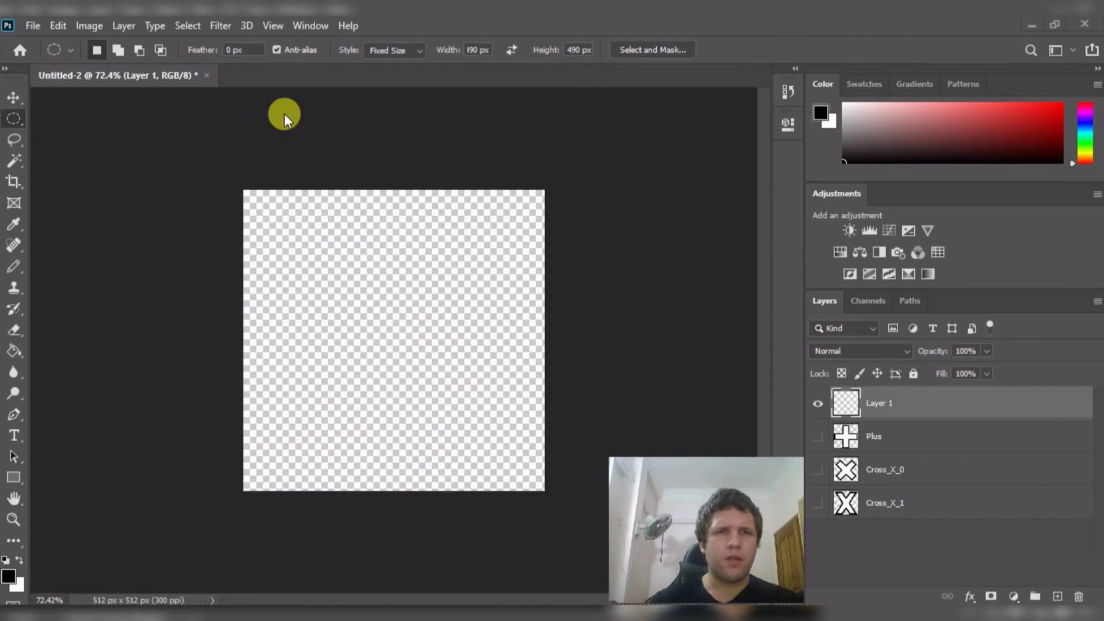
- Set the fixed elliptical selection size to 475 by 475 px and centre the circular selection on the canvas
left_click(251, 108)
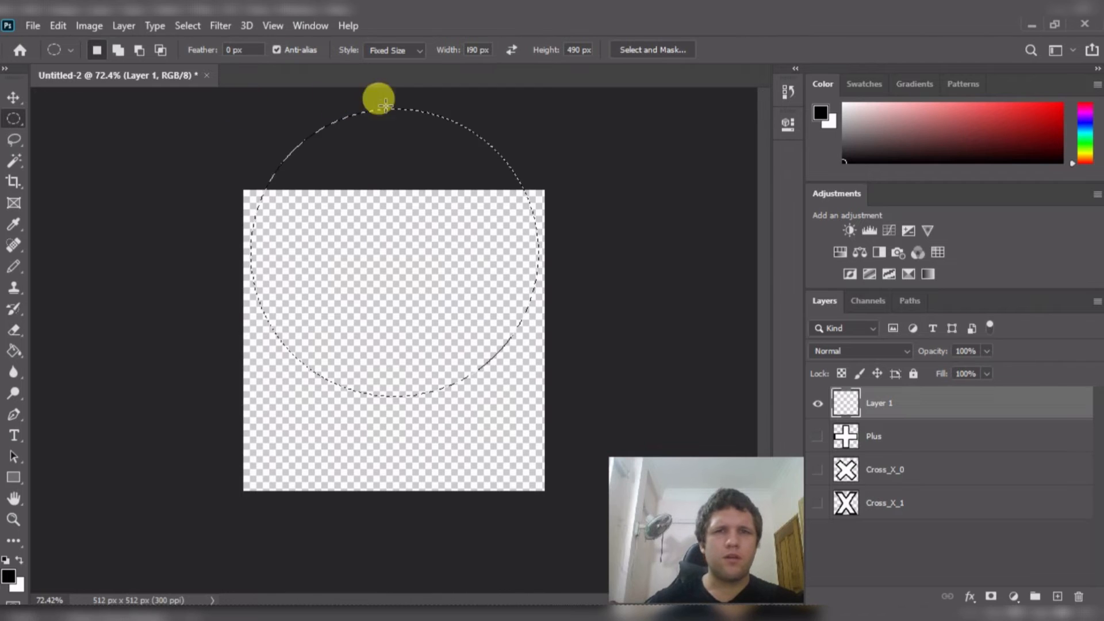
double_click(472, 50)
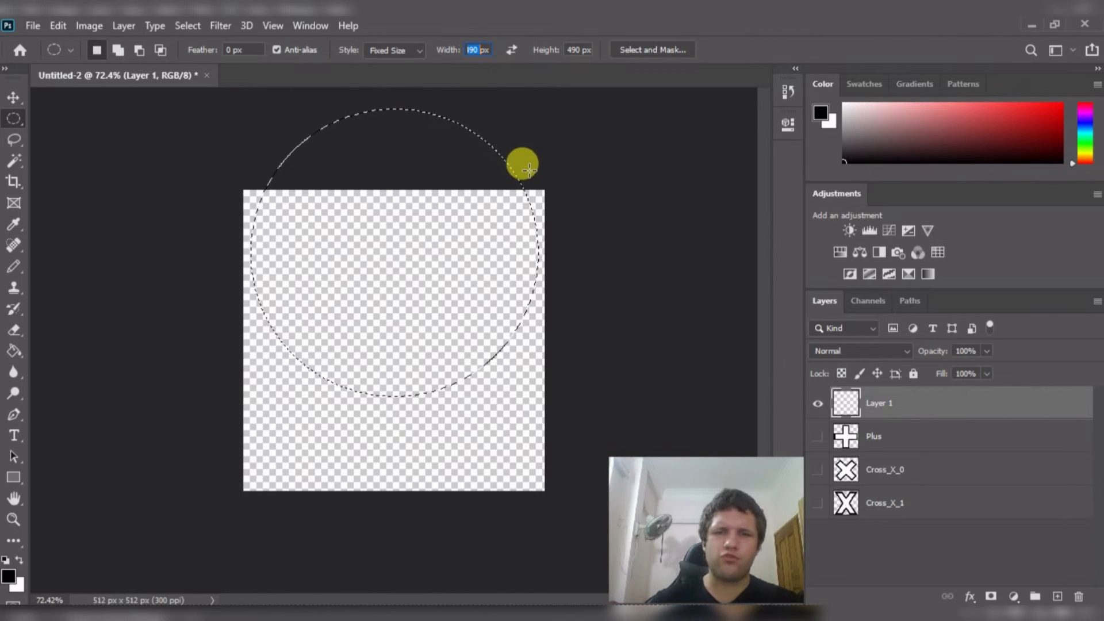
type("175")
key("Tab")
type("475")
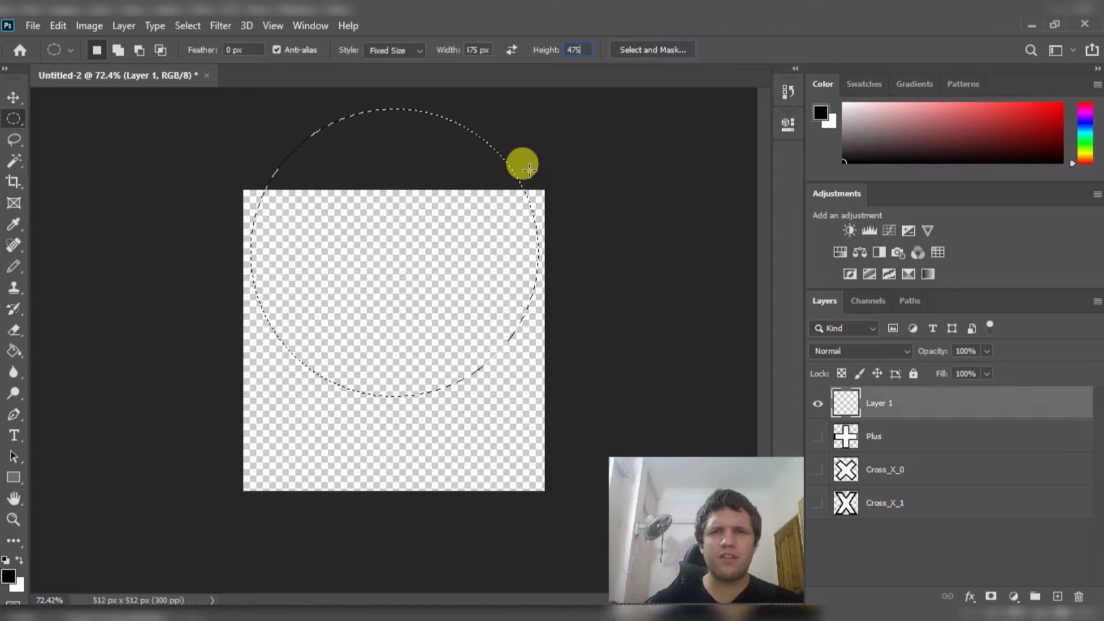
left_click_drag(261, 407, 358, 280)
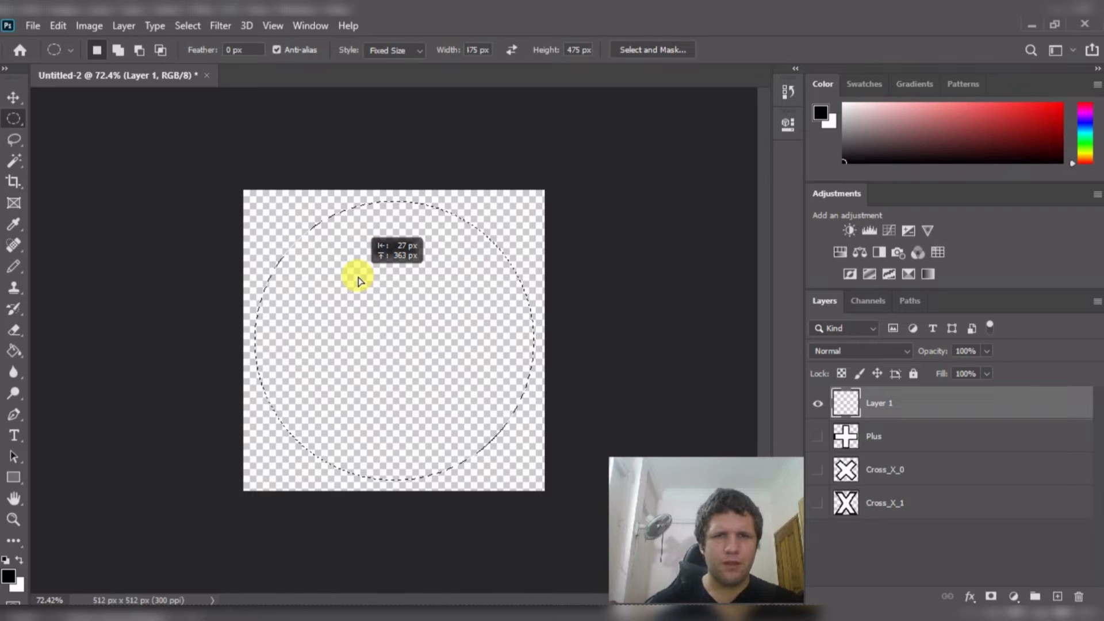
left_click_drag(358, 280, 357, 280)
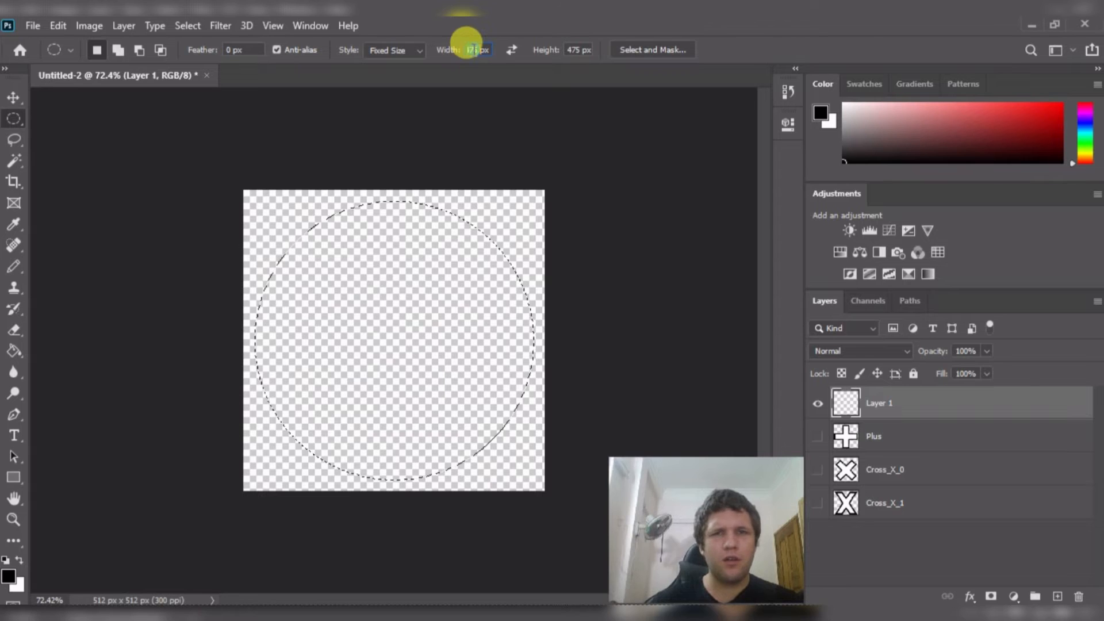
- Centre a 450 by 450 px circular selection on the canvas and fill it with black on Layer 1
type("450")
key("Tab")
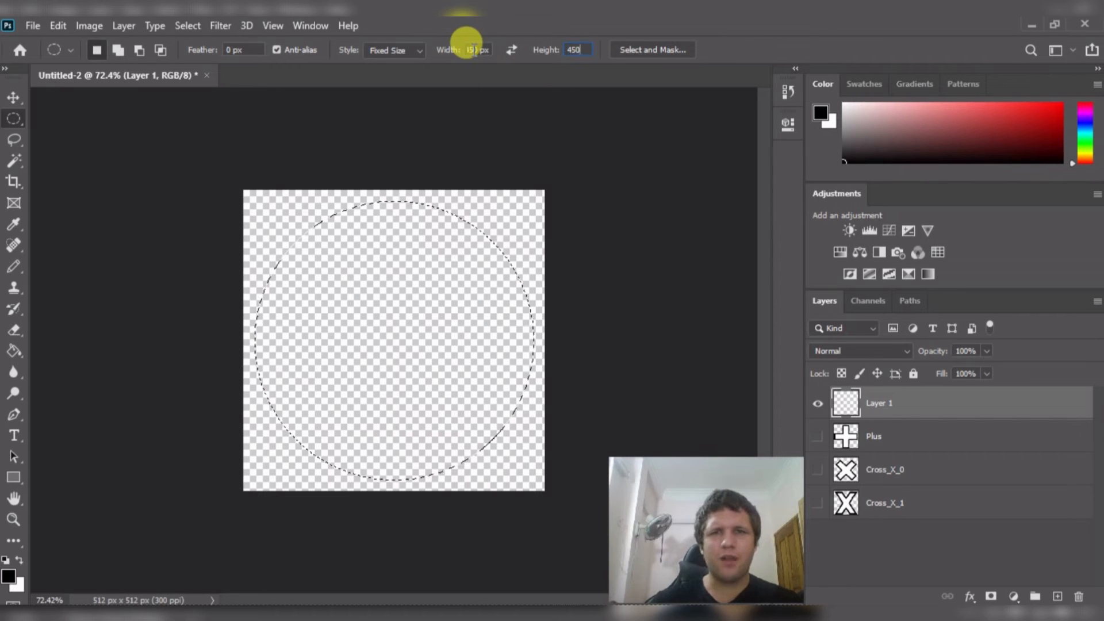
left_click(244, 126)
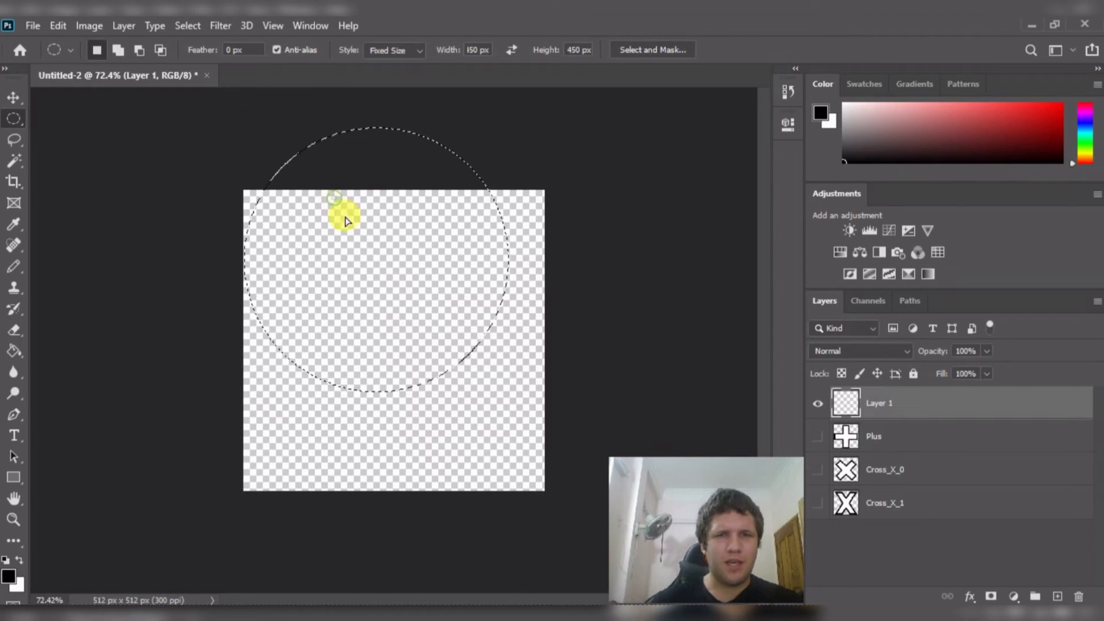
left_click_drag(343, 213, 357, 280)
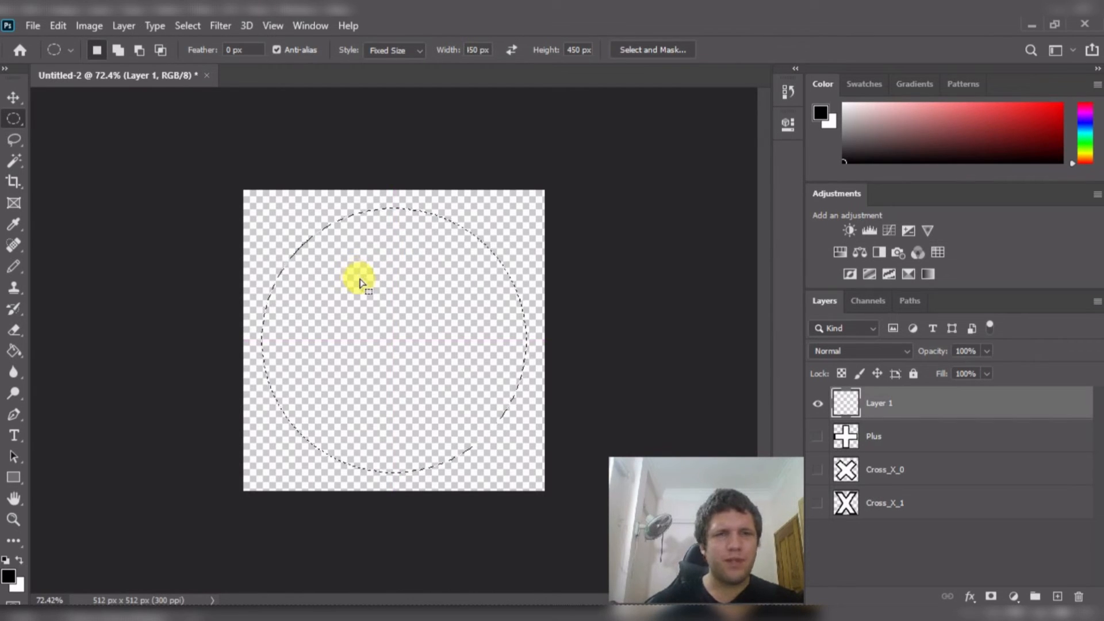
key("g")
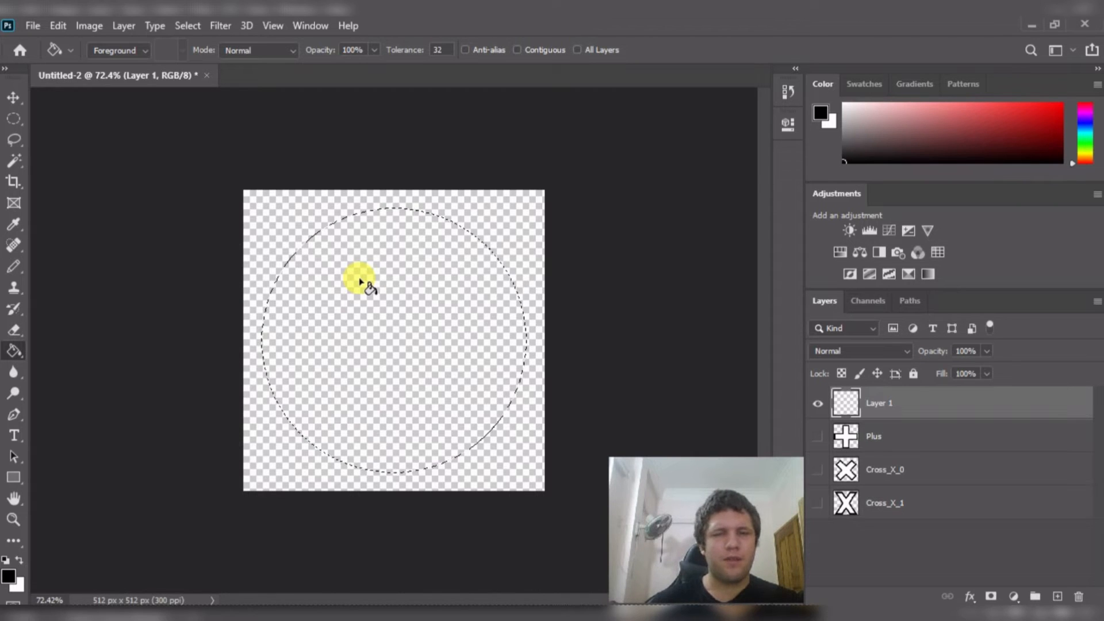
left_click(359, 281)
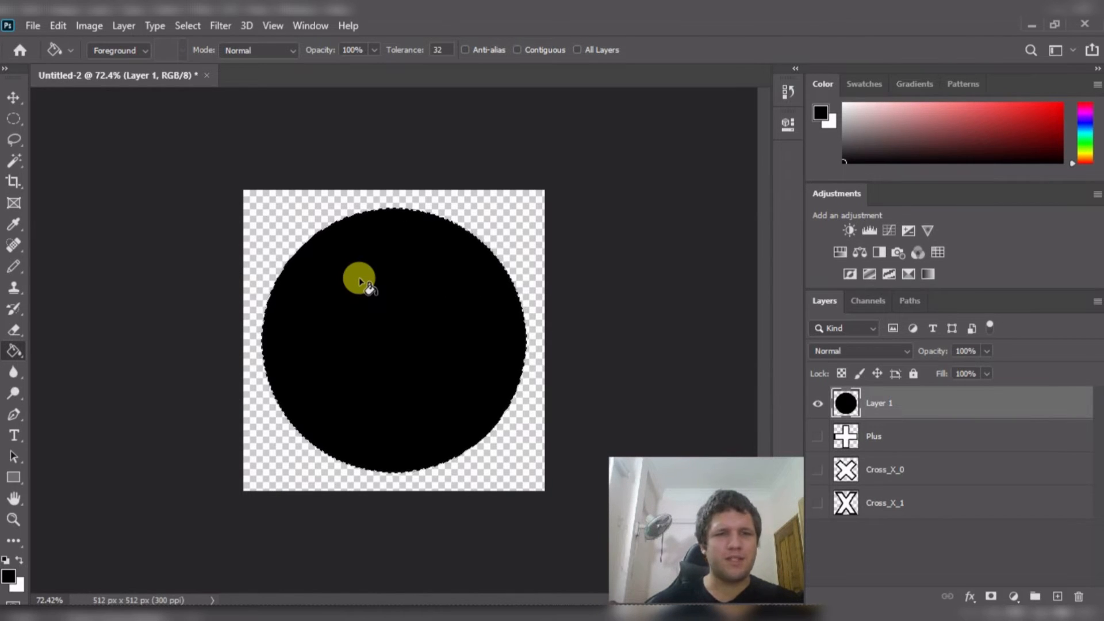
- Reactivate the Elliptical Marquee tool and open its fixed selection width for editing
key("m")
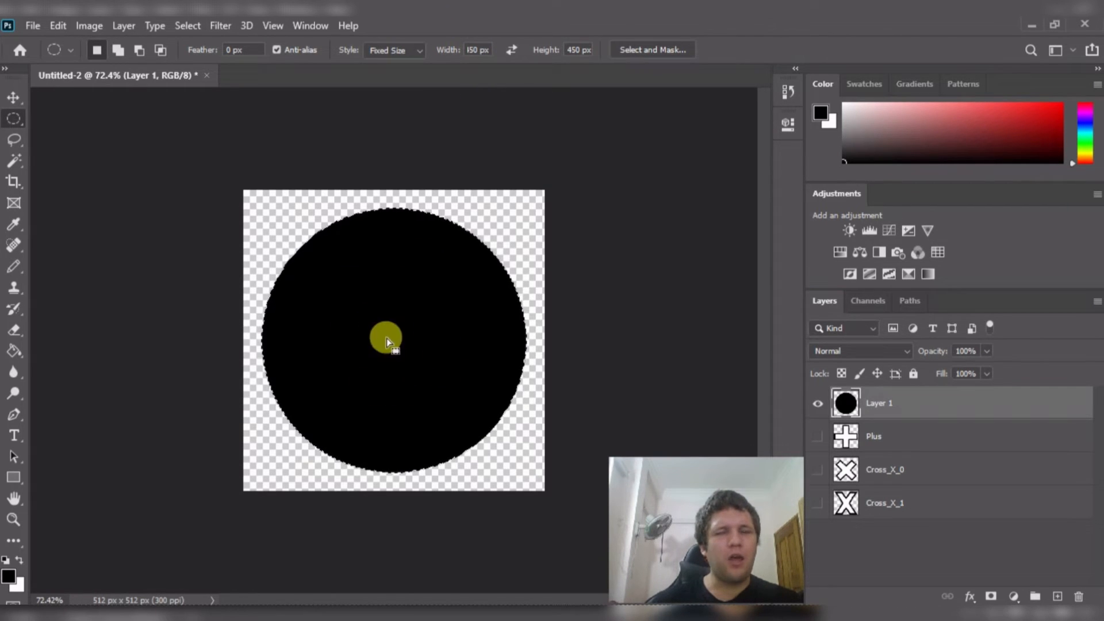
double_click(472, 49)
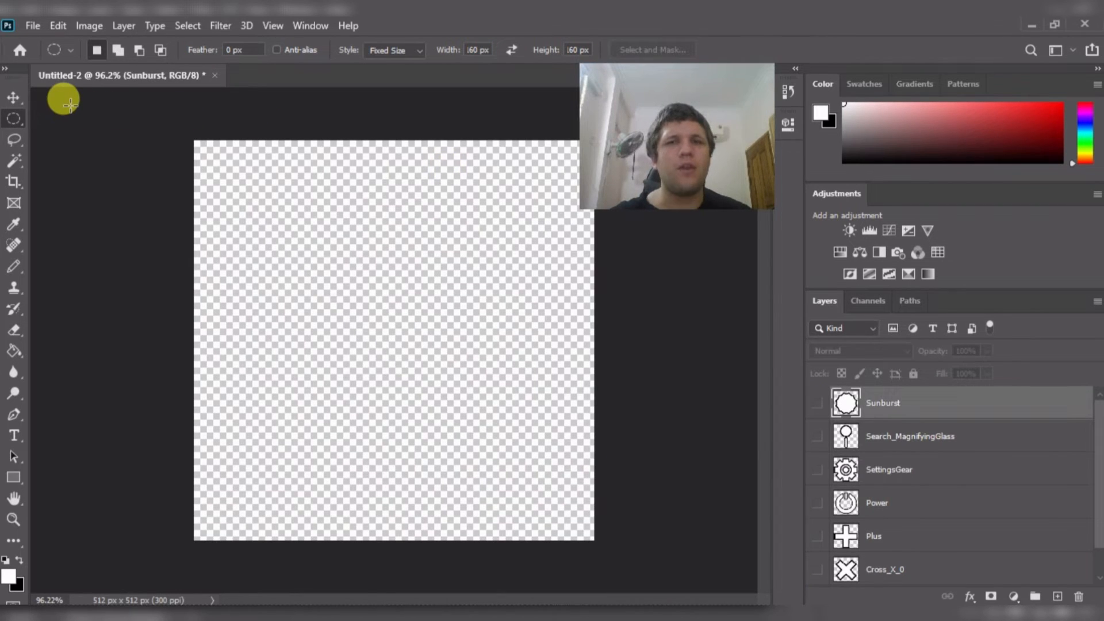
- Switch to the Rectangular Marquee tool and set its selection style to Fixed Size
right_click(11, 119)
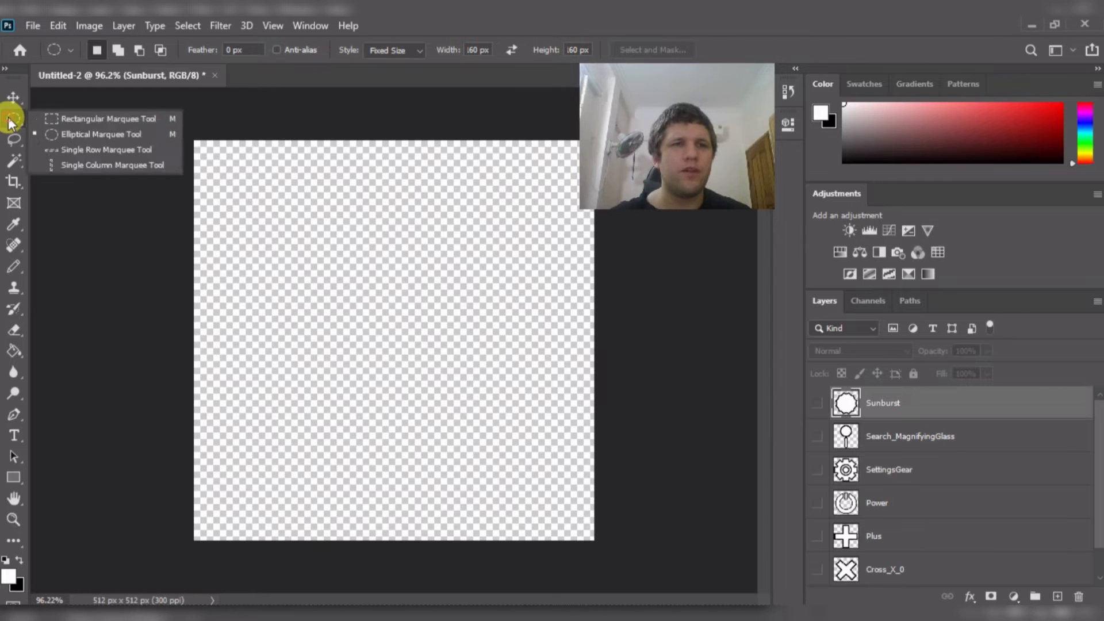
left_click(62, 119)
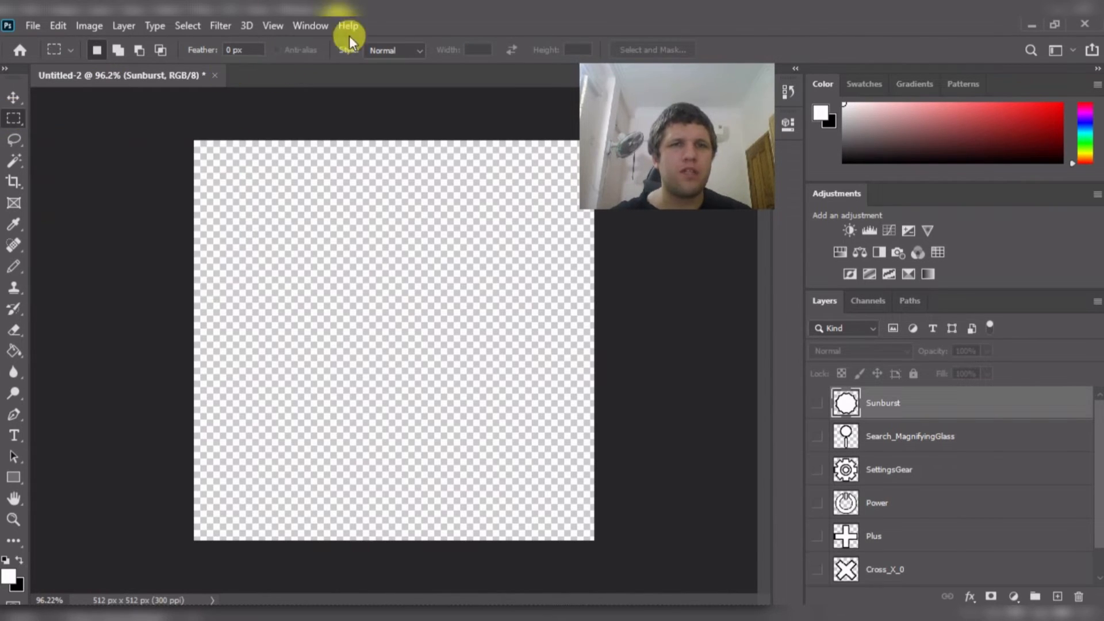
left_click(401, 49)
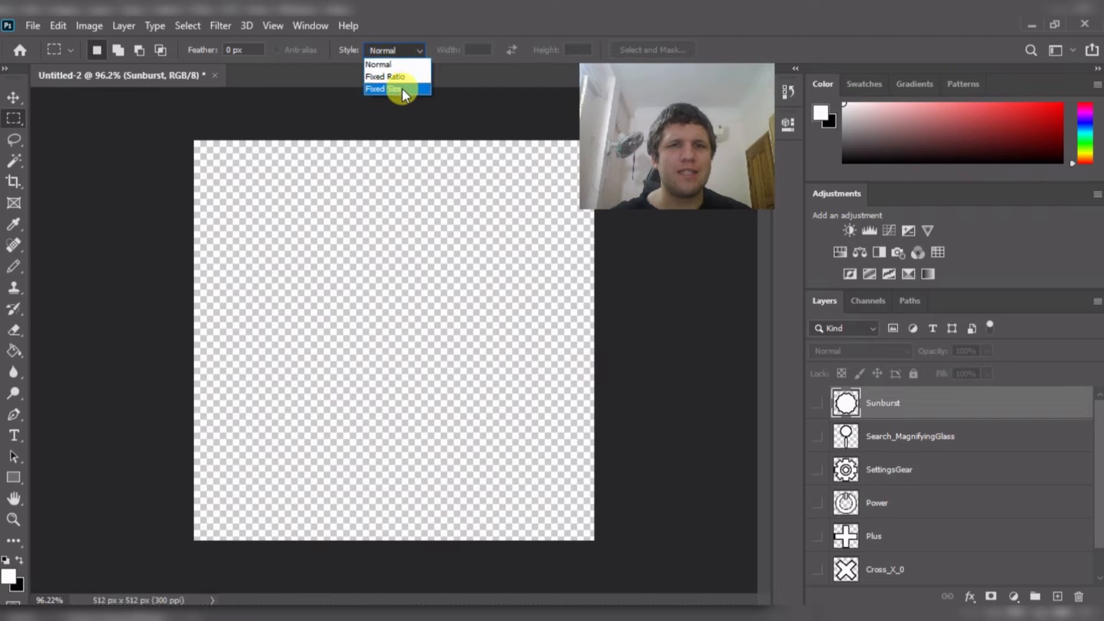
left_click(402, 89)
left_click_drag(623, 143, 683, 533)
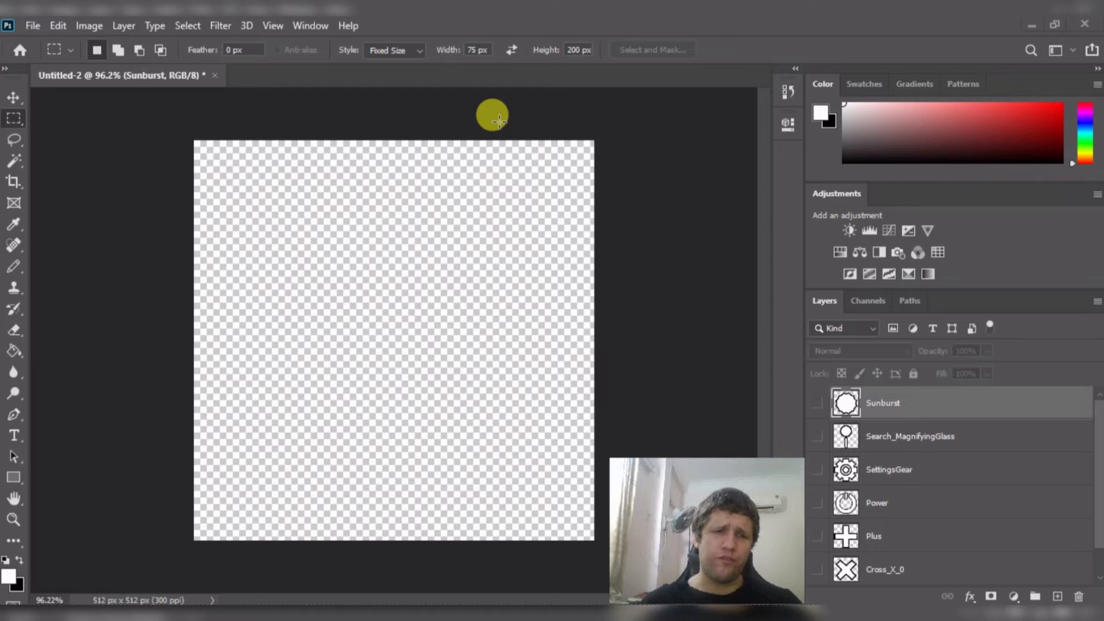
- Set the fixed rectangular selection to 492 by 492 px and centre the square selection on the canvas
left_click(477, 49)
type("45")
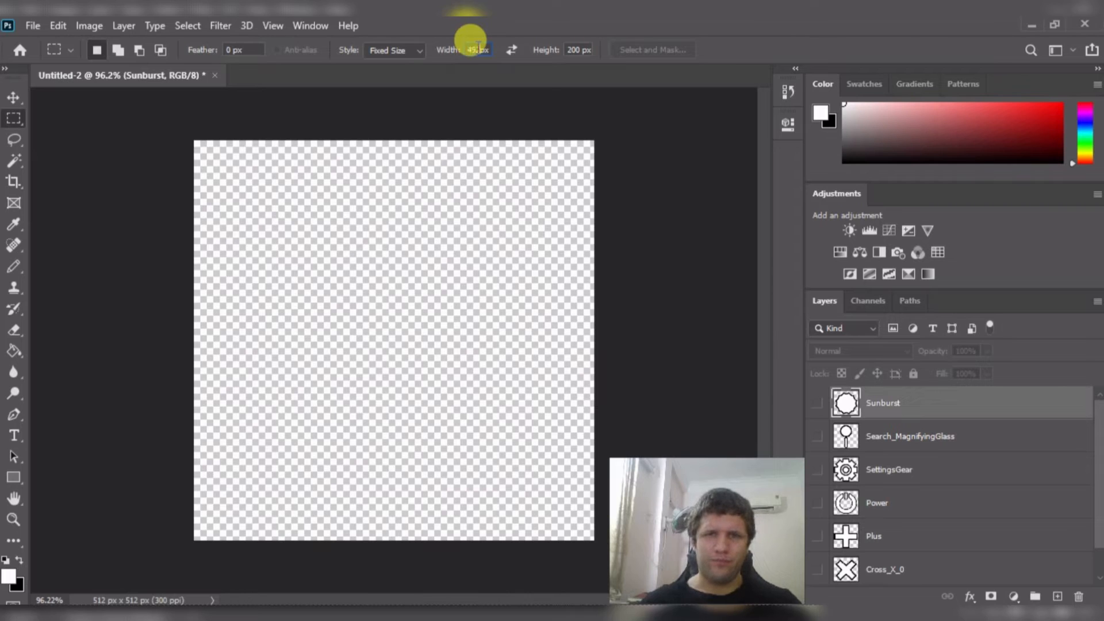
type("2")
key("Tab")
type("49")
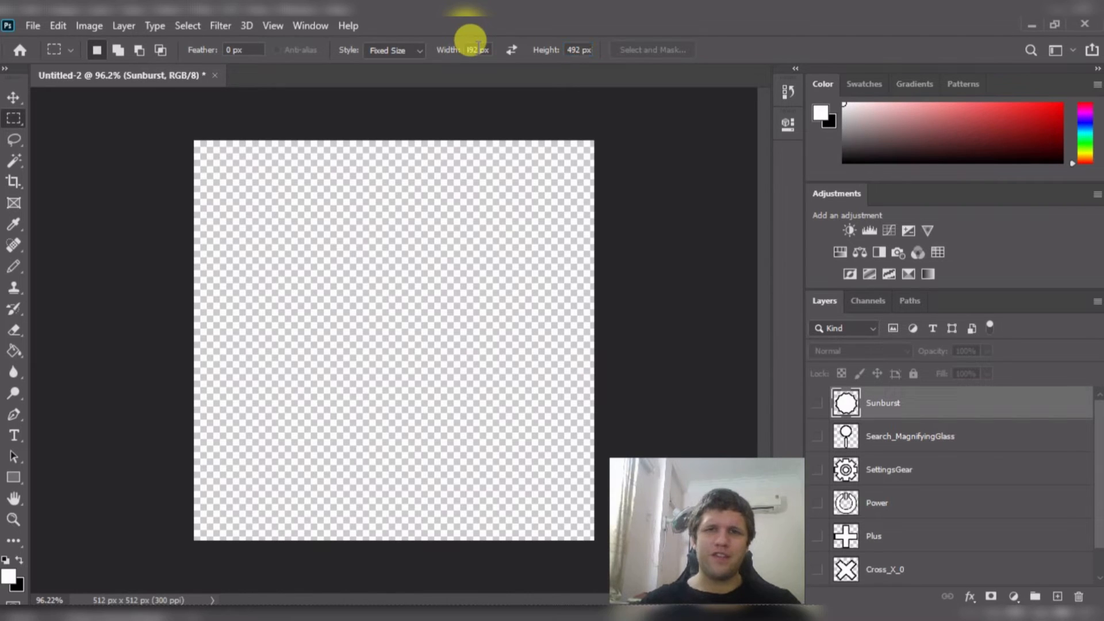
left_click(328, 225)
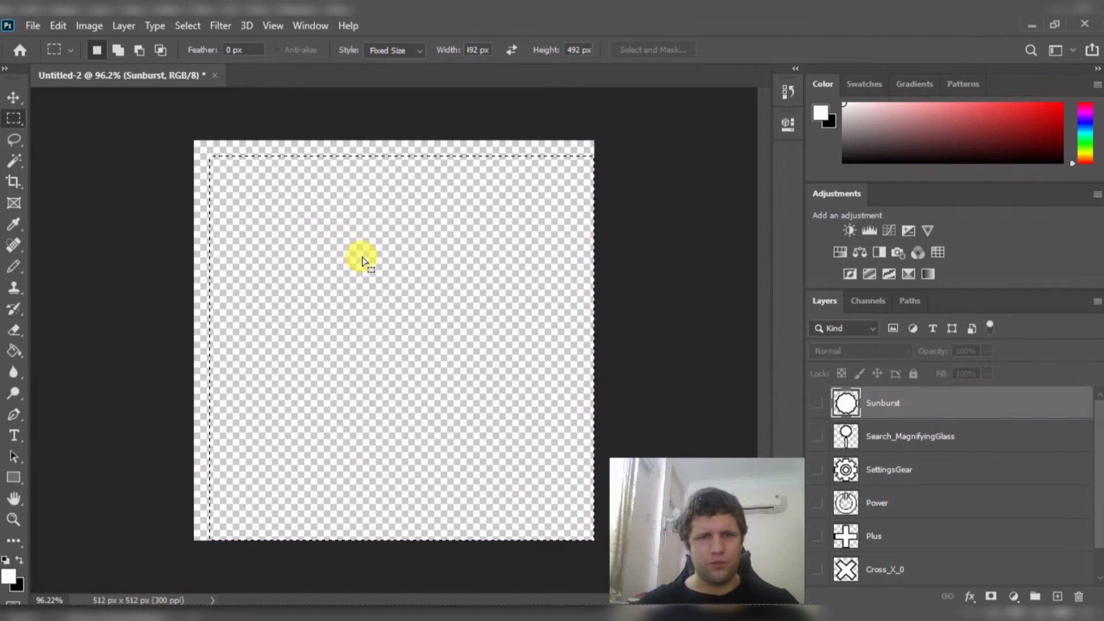
left_click_drag(360, 256, 356, 253)
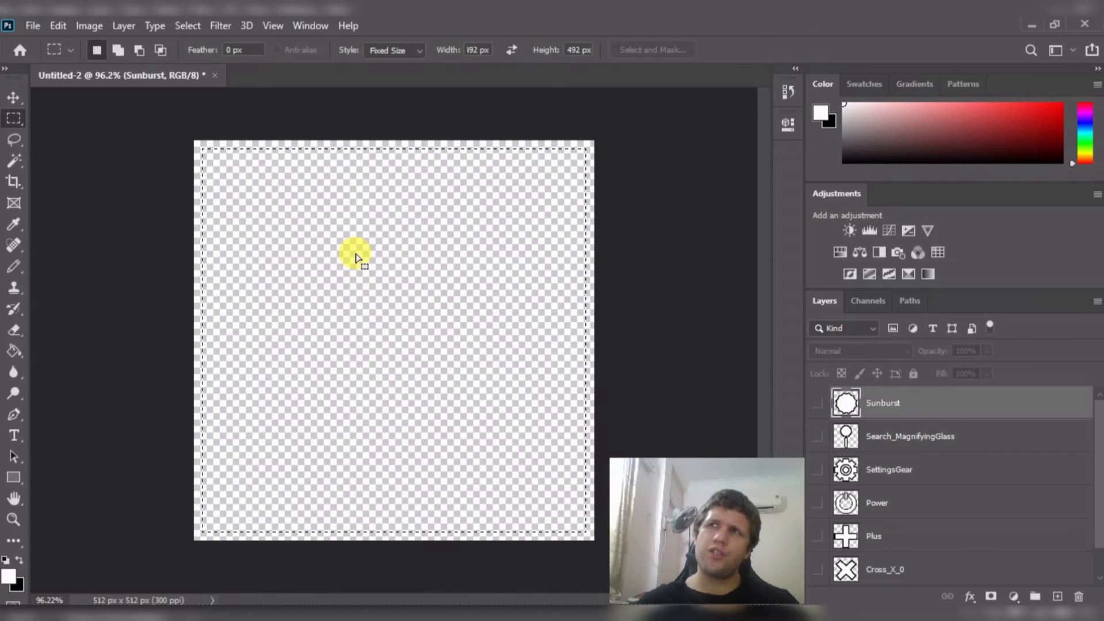
- Set the fixed rectangular selection to 475 by 475 px and centre the square selection on the canvas
double_click(472, 49)
type("4")
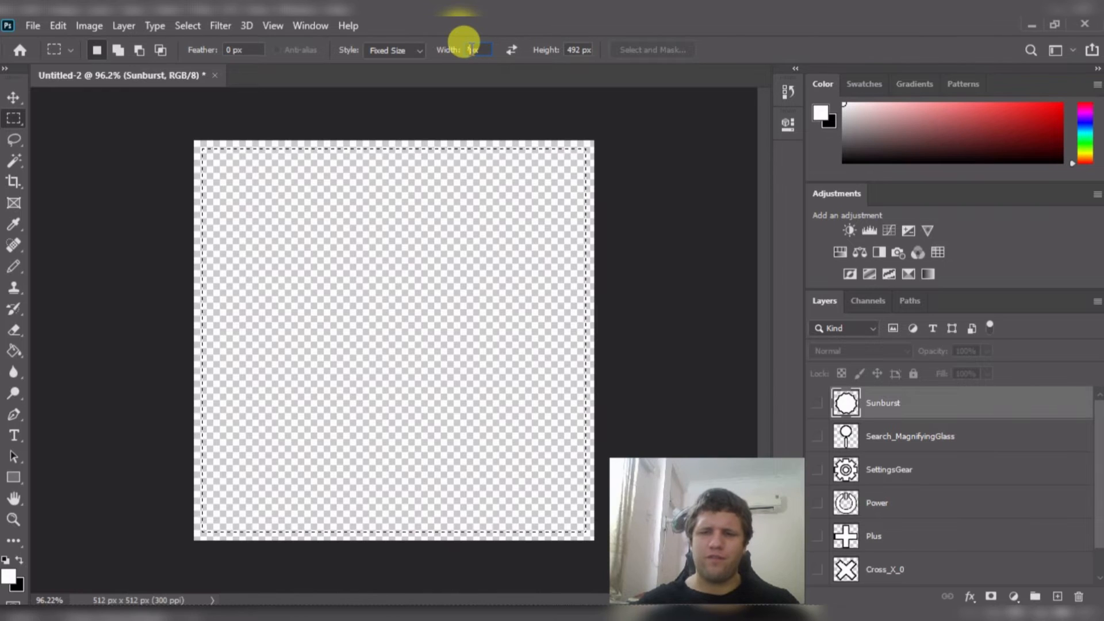
type("75")
key("Tab")
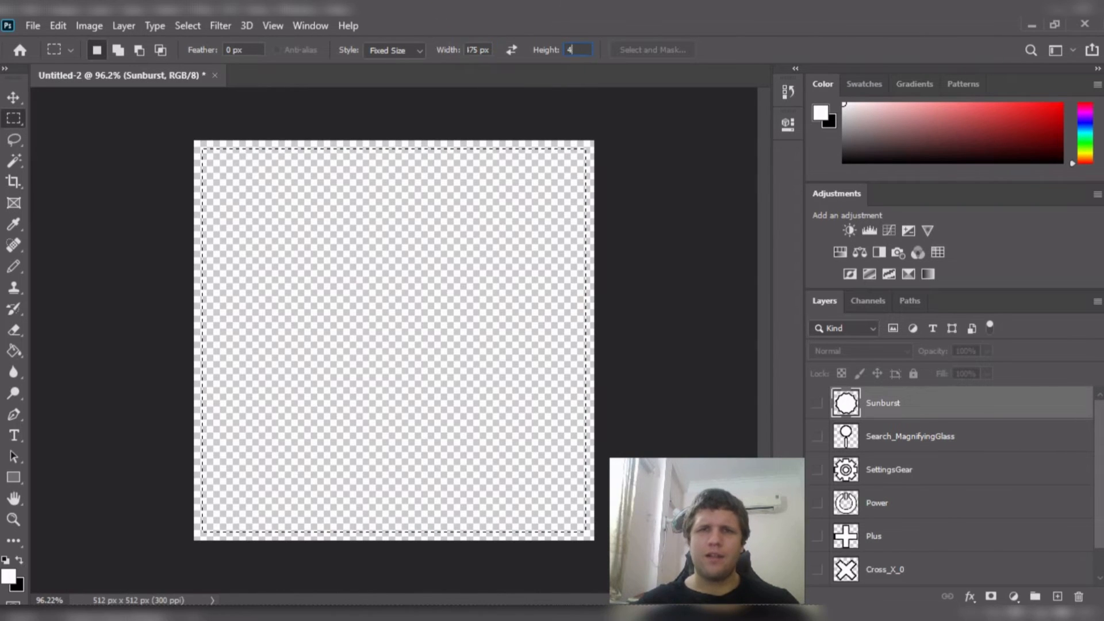
type("475")
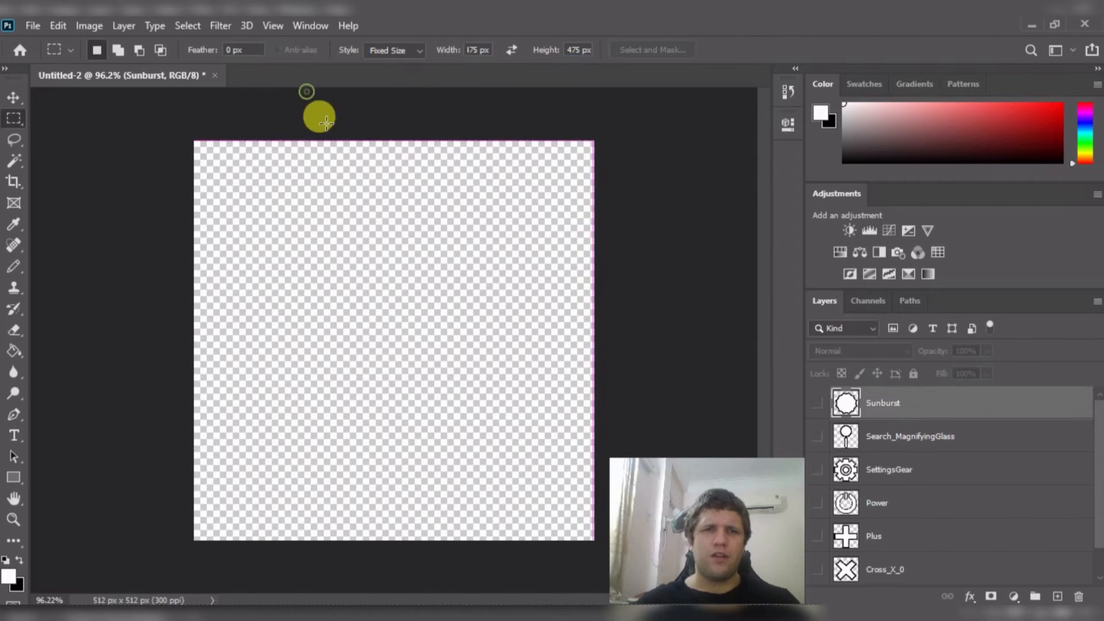
left_click_drag(319, 147, 363, 215)
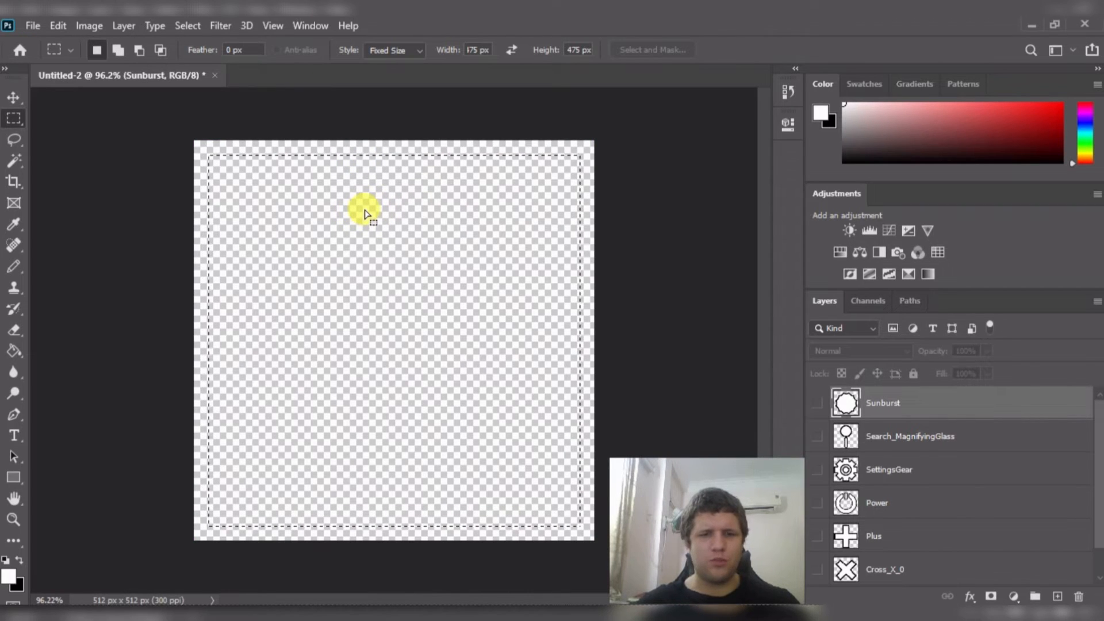
- Activate the Paint Bucket tool with black as the foreground colour and add a new layer above Sunburst
key("g")
key("x")
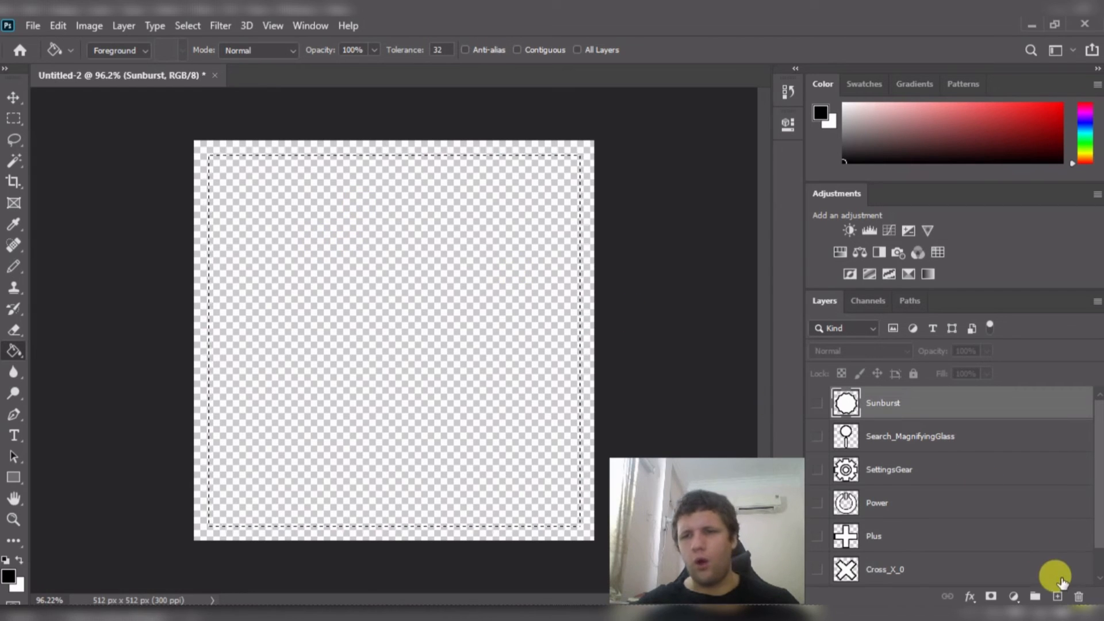
left_click(1058, 597)
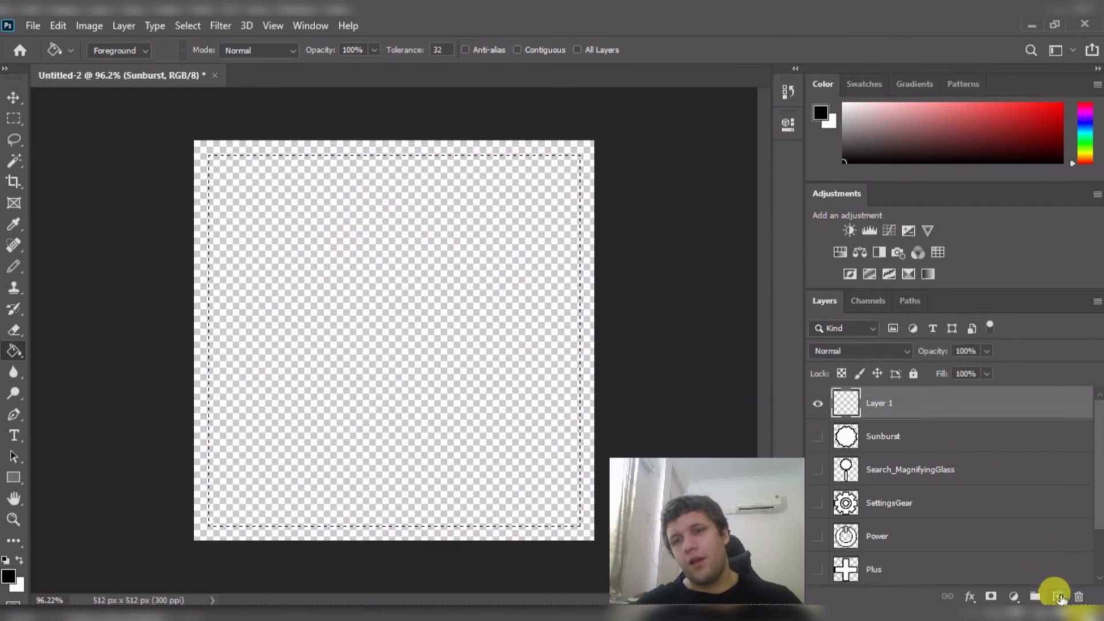
double_click(886, 404)
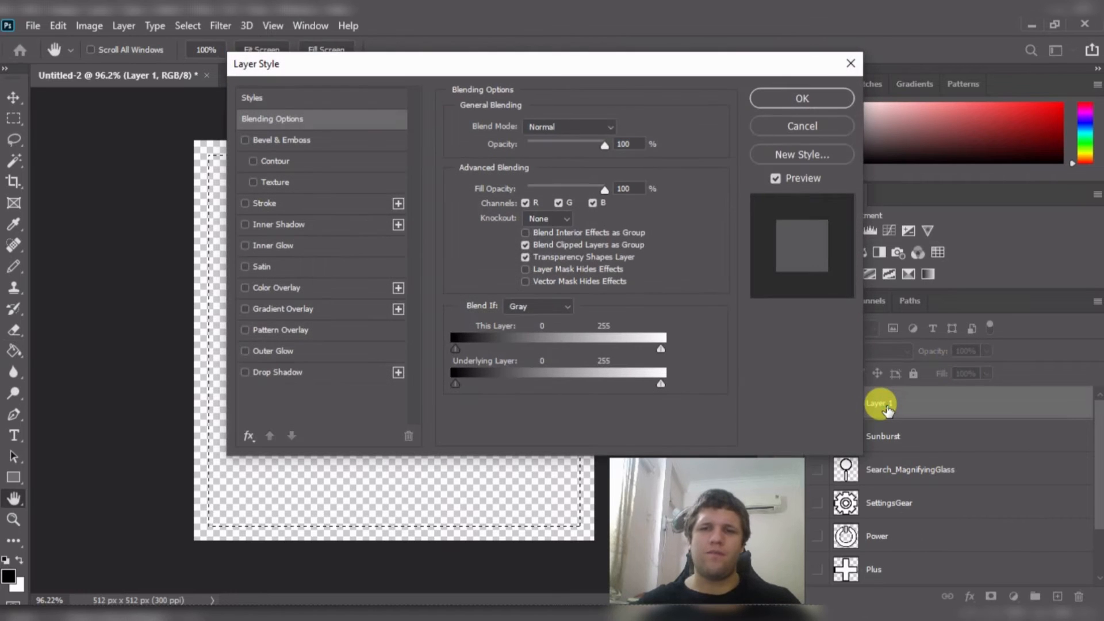
left_click(821, 130)
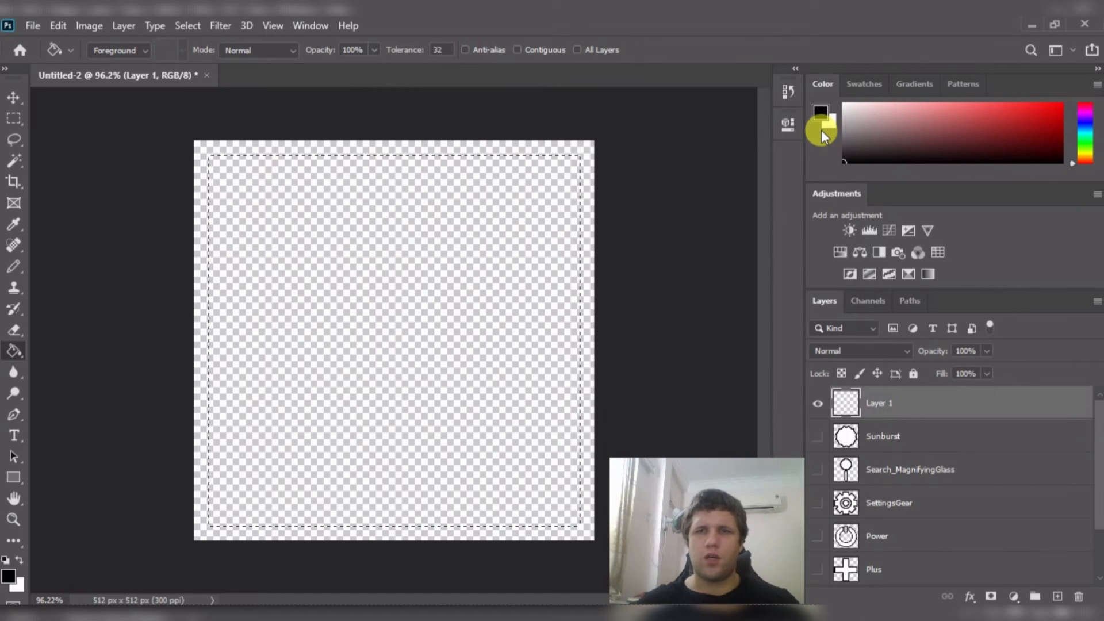
double_click(879, 405)
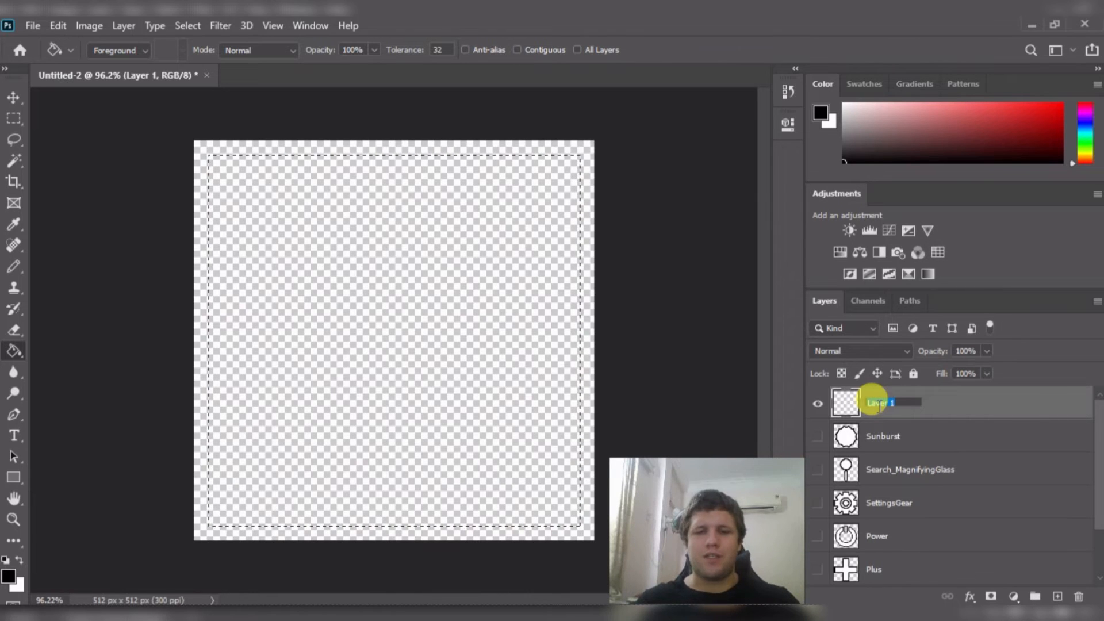
type("Outlined")
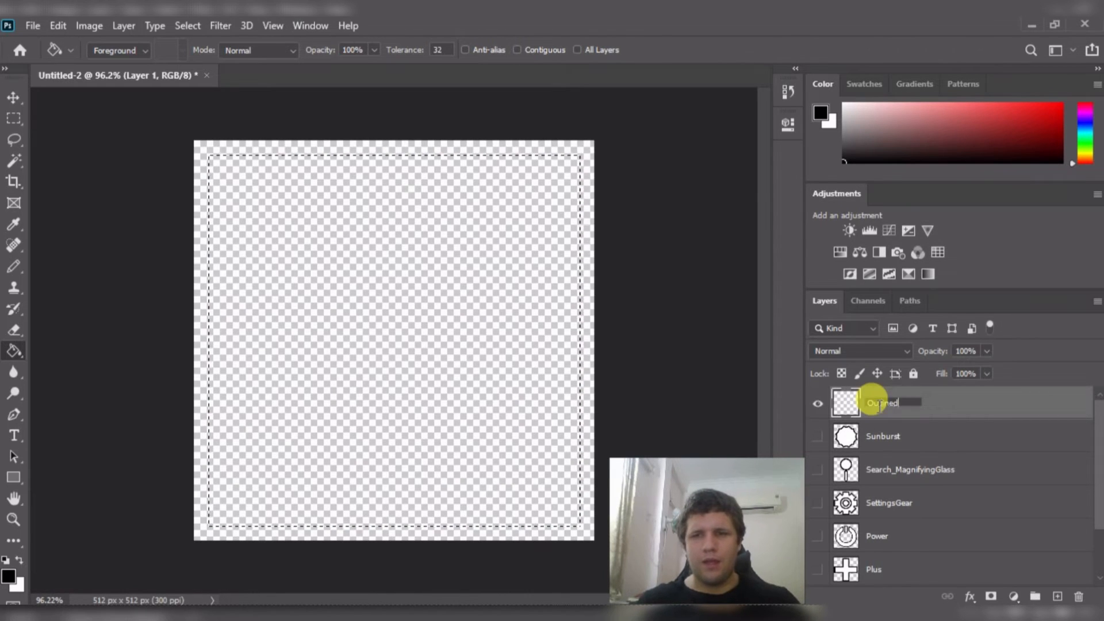
type(" Cuve")
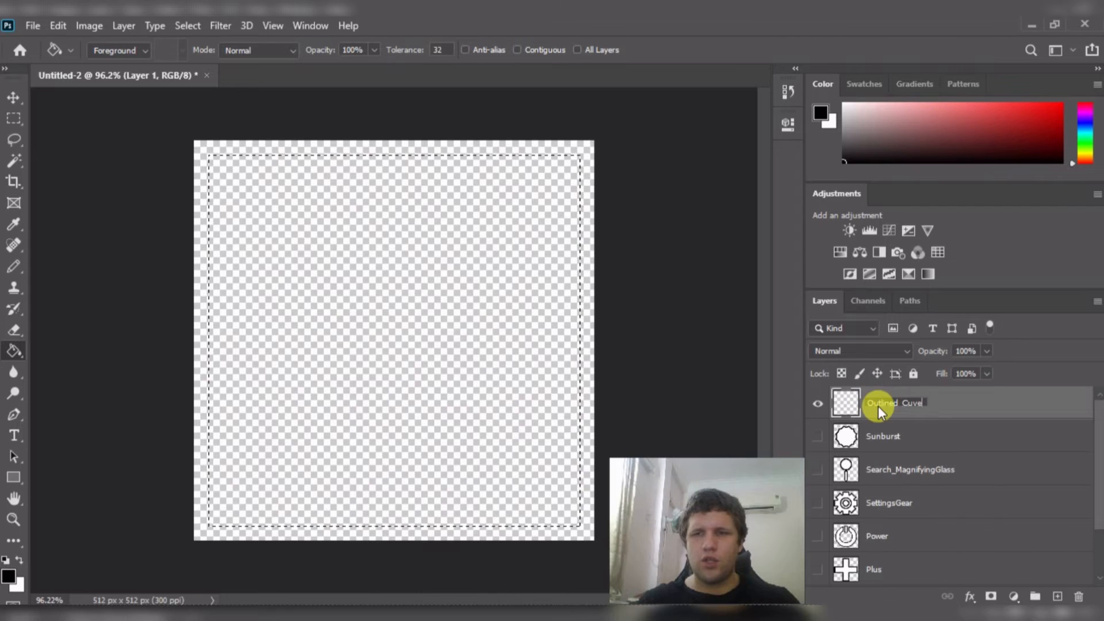
key("Return")
double_click(878, 406)
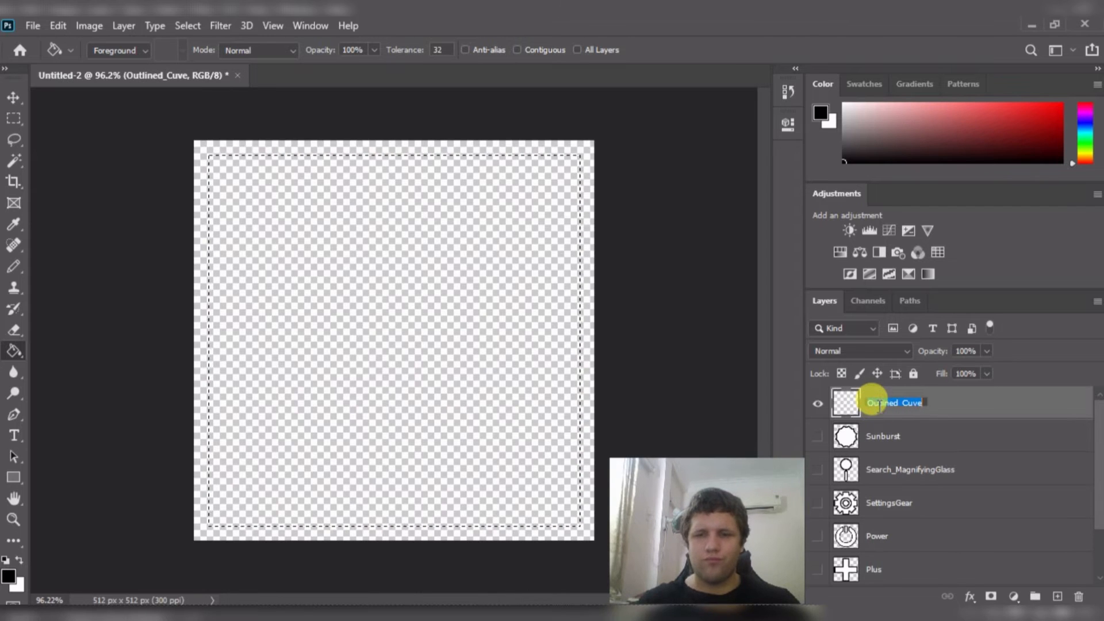
key("BackSpace")
type("be")
key("Return")
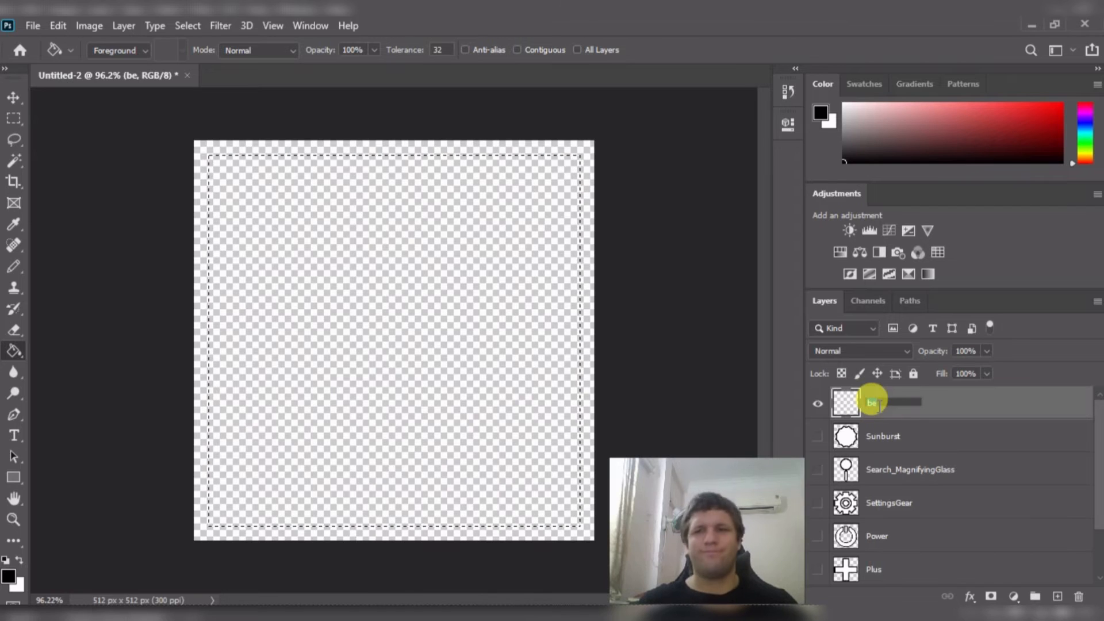
- Rename the new layer Outlined_Cube and fill its square selection with black
left_click(879, 405)
type("Outline")
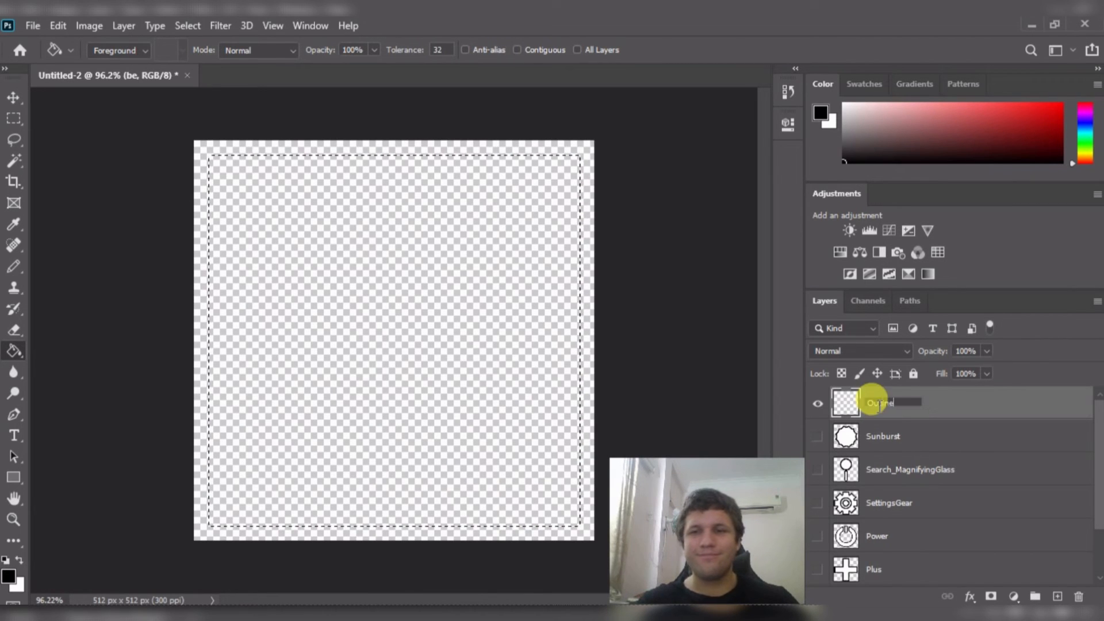
type("d Cu")
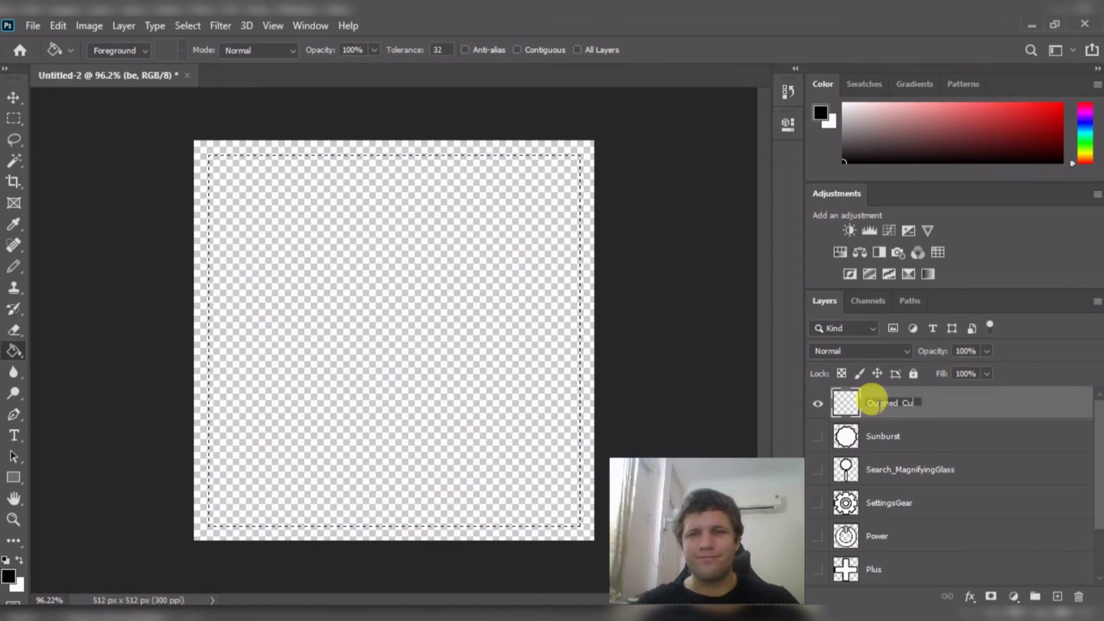
type("be")
key("Return")
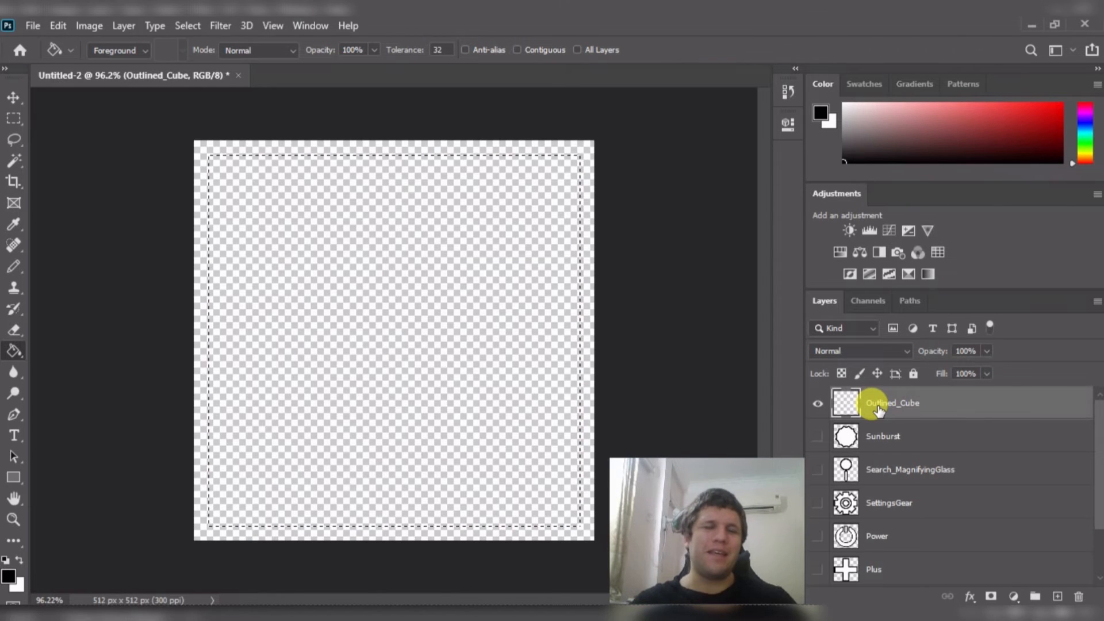
left_click(386, 236)
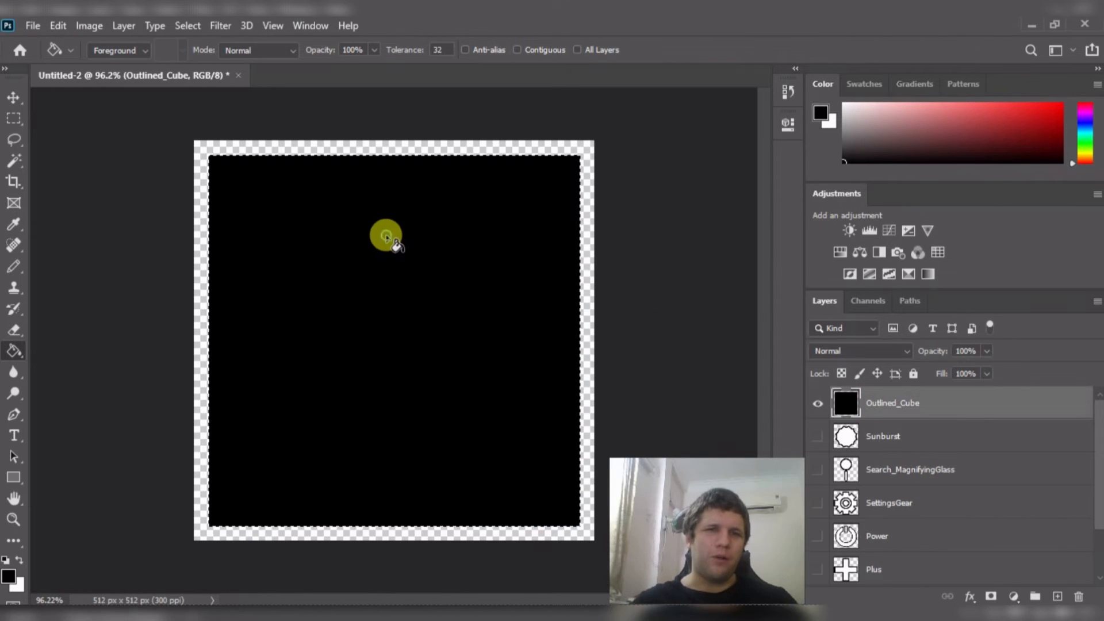
- Contract the square selection by 20 pixels and fill it with white to leave a black outline
left_click(181, 28)
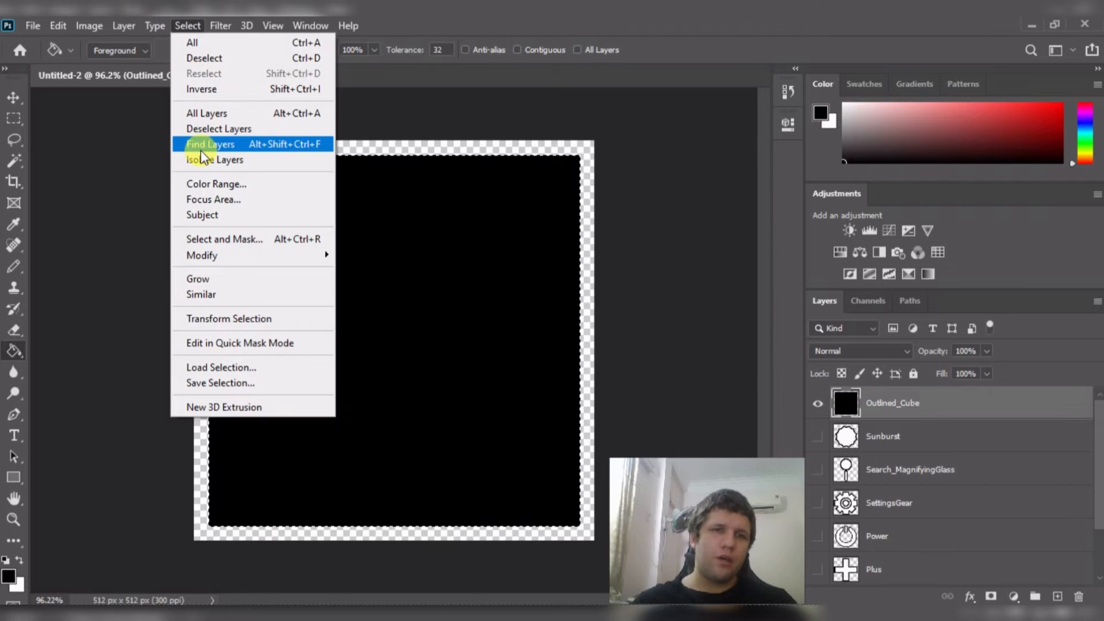
mouse_move(224, 253)
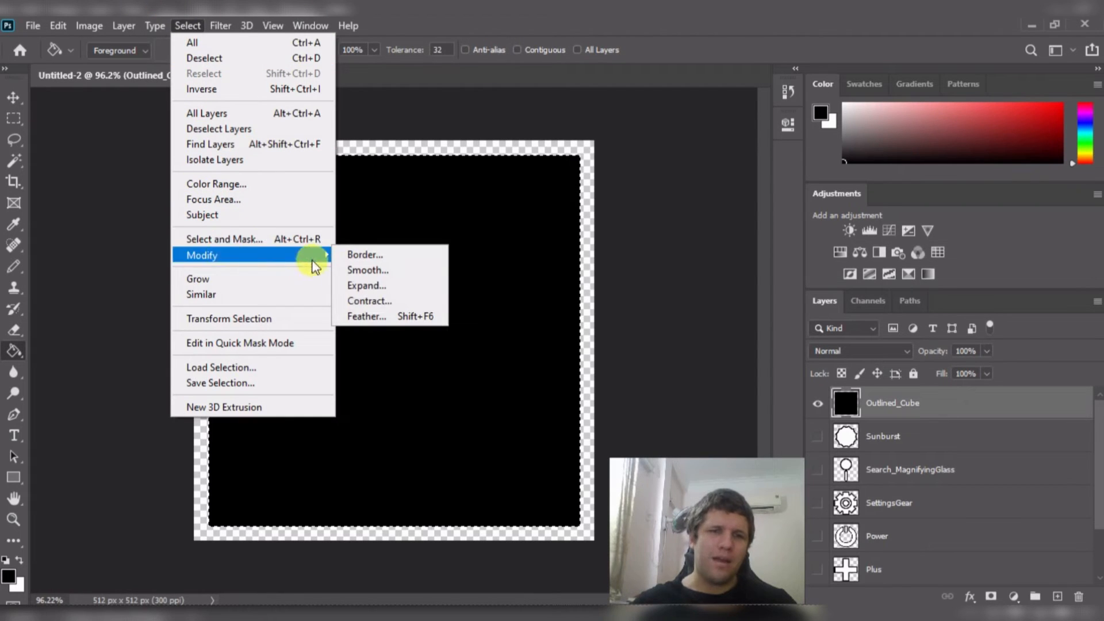
left_click(368, 302)
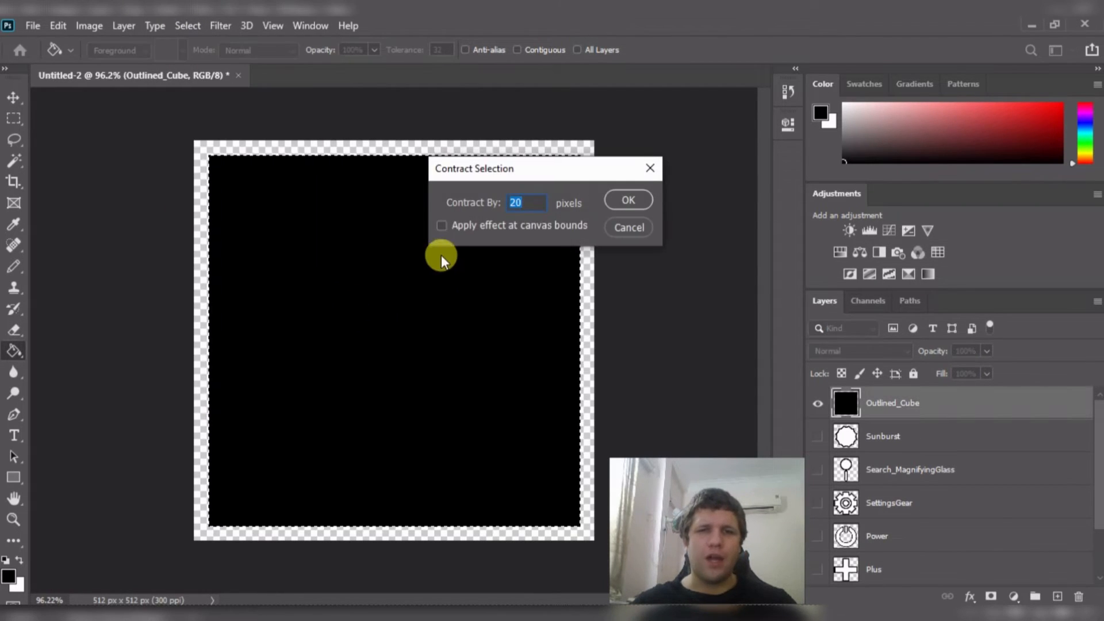
key("Return")
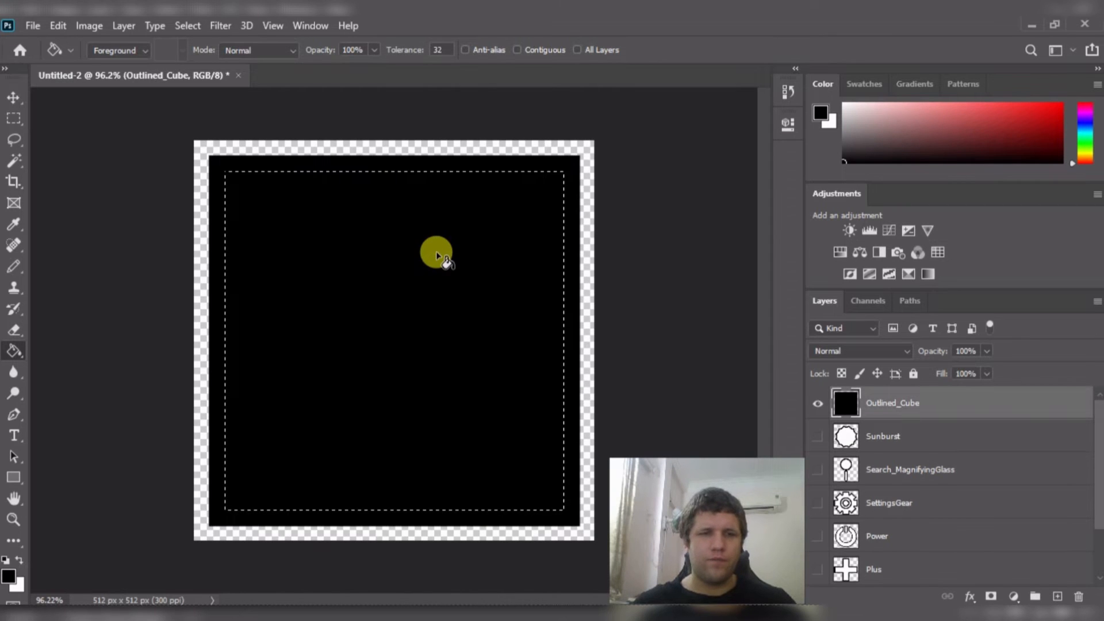
key("x")
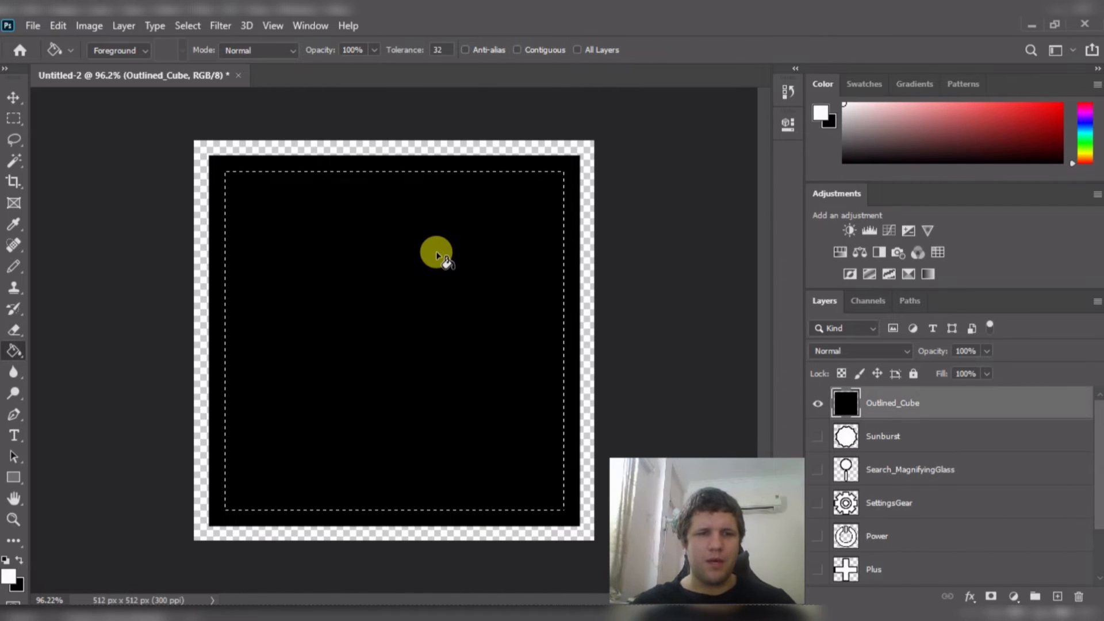
left_click(437, 254)
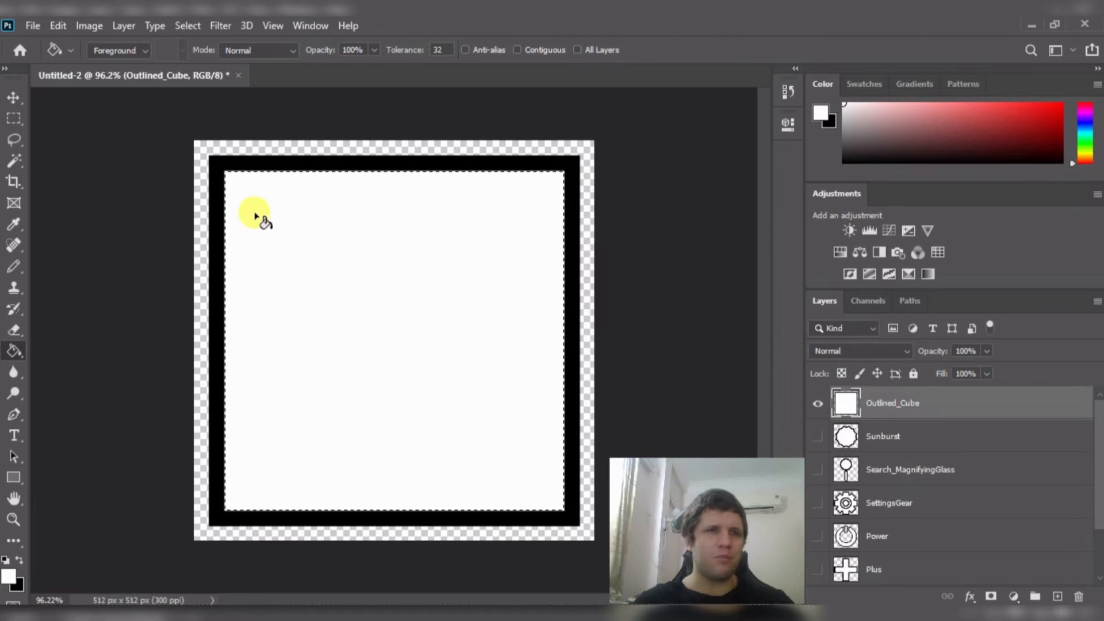
- Quick-export the finished Outlined_Cube icon as a PNG
left_click(37, 23)
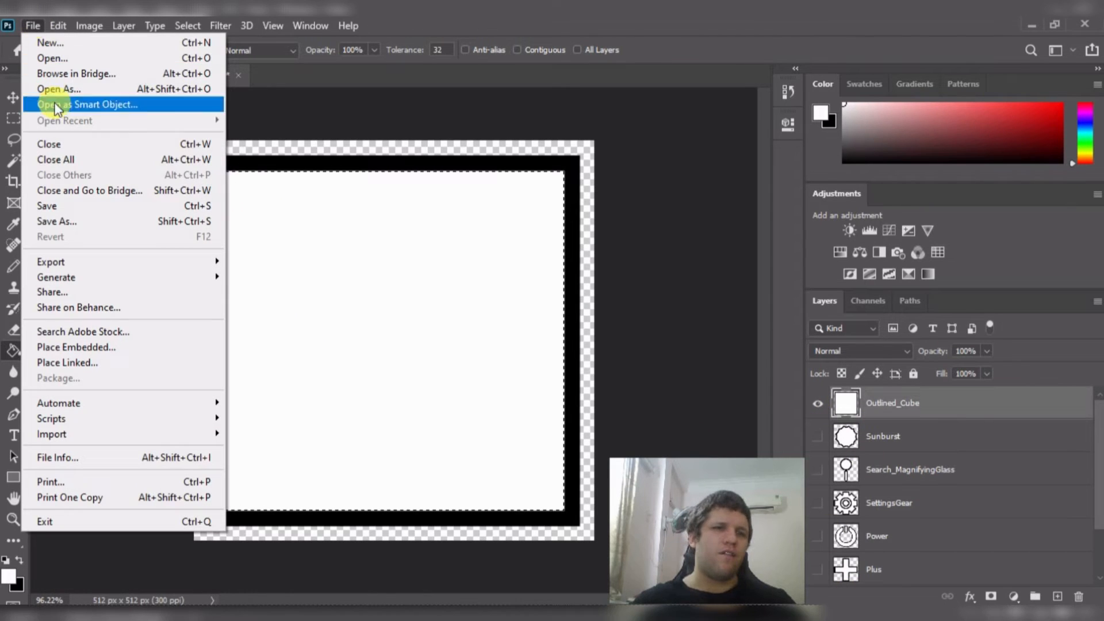
mouse_move(124, 271)
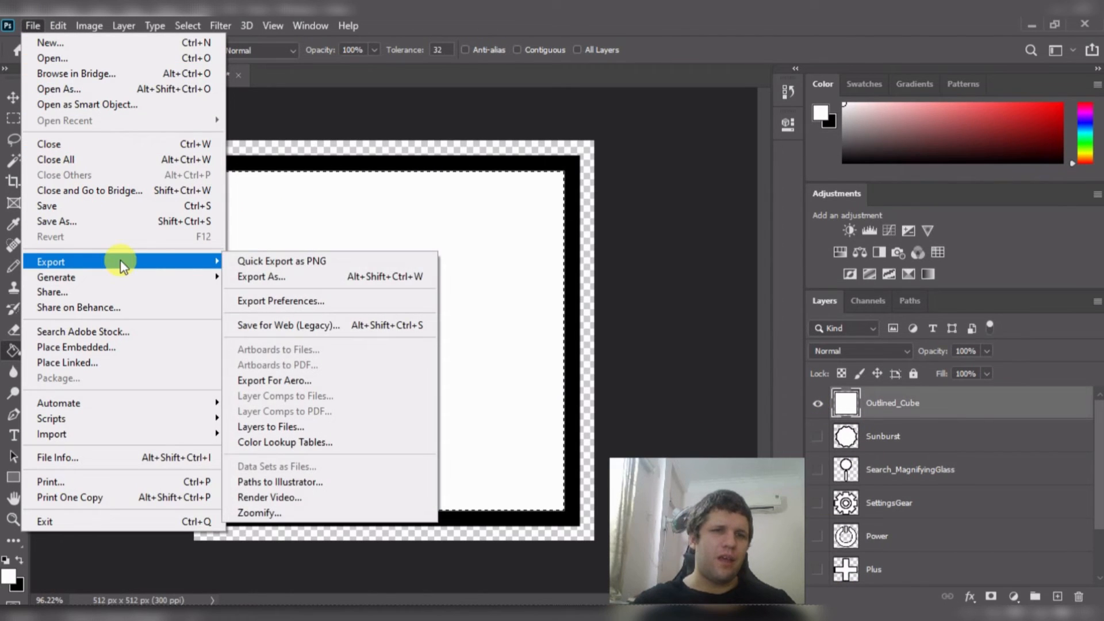
left_click(263, 262)
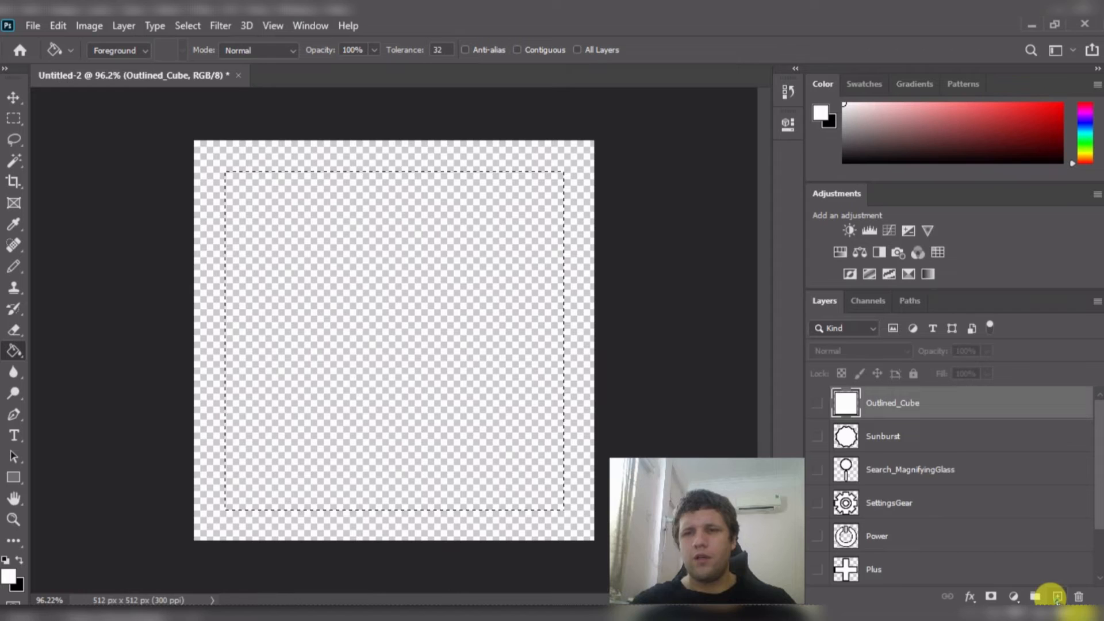
- Add a new layer above Outlined_Cube and clear the square selection
left_click(1057, 596)
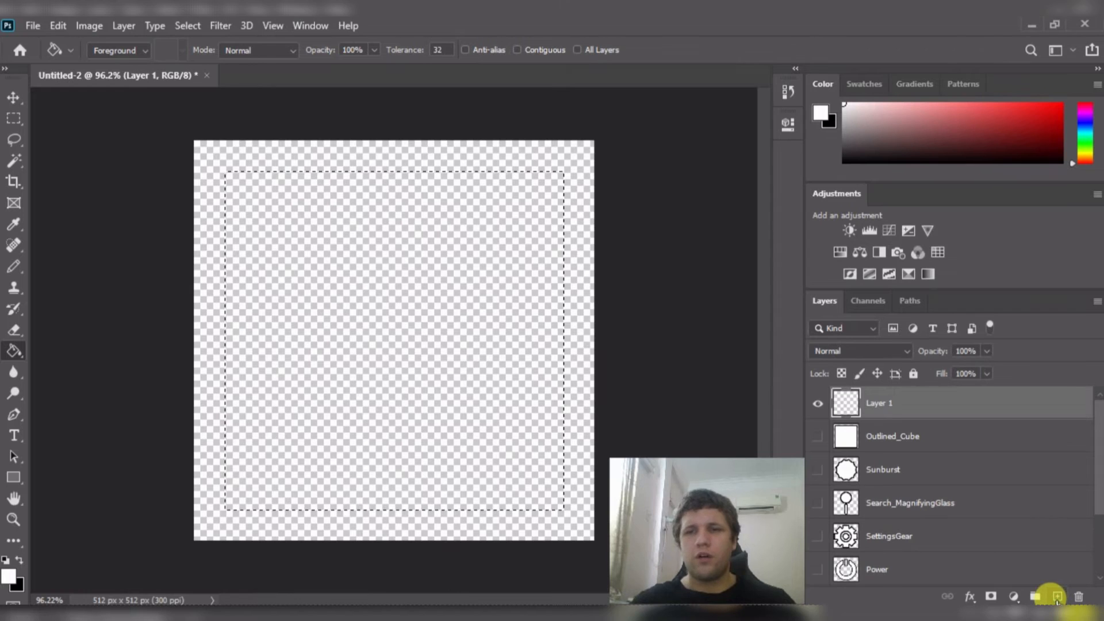
key("ctrl+d")
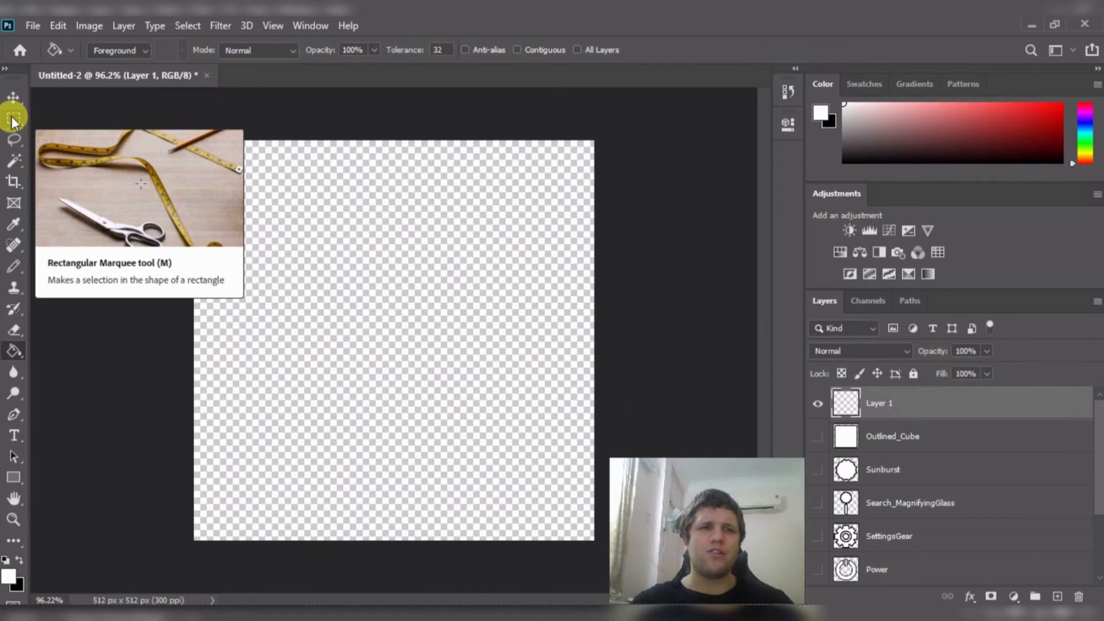
- Set the Elliptical Marquee's fixed size to 475 by 475 px and centre the circular selection on the canvas
left_click_drag(12, 117, 80, 136)
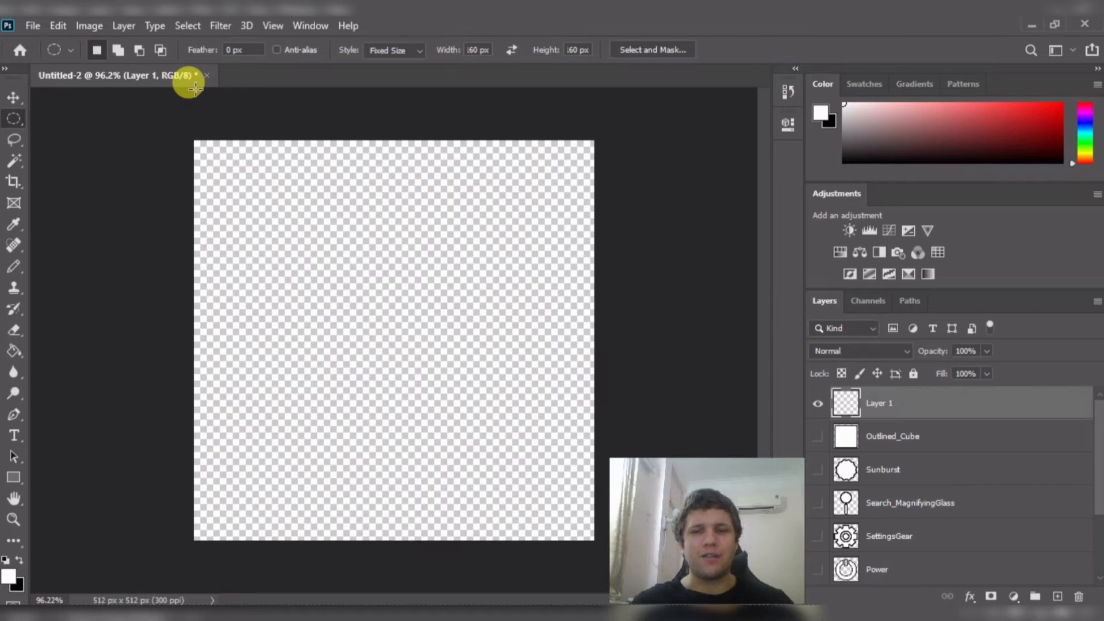
left_click(472, 49)
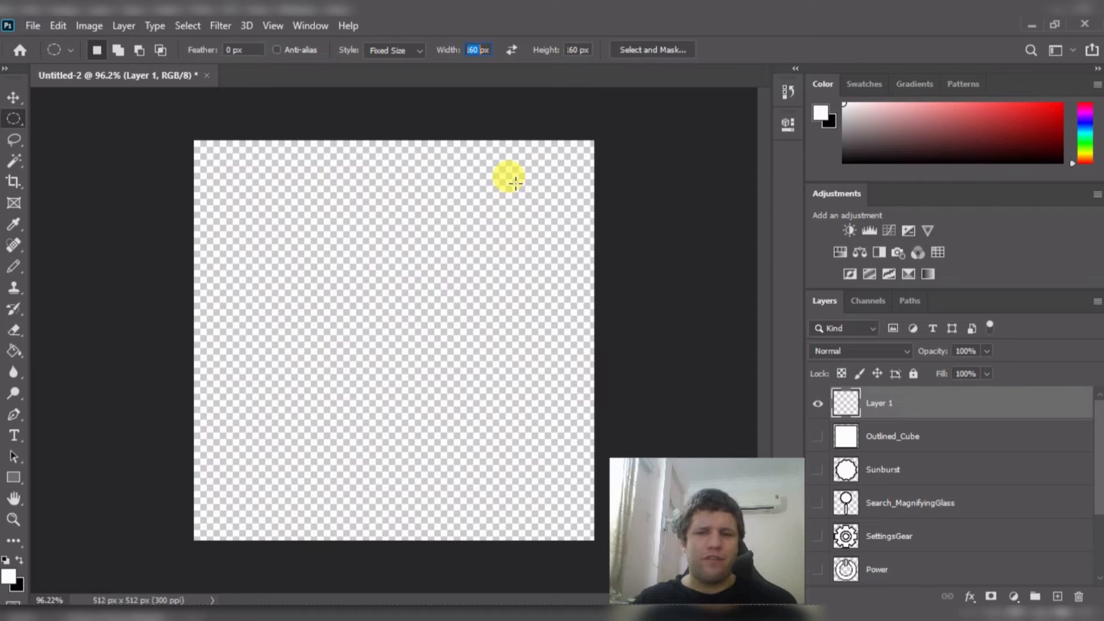
type("75")
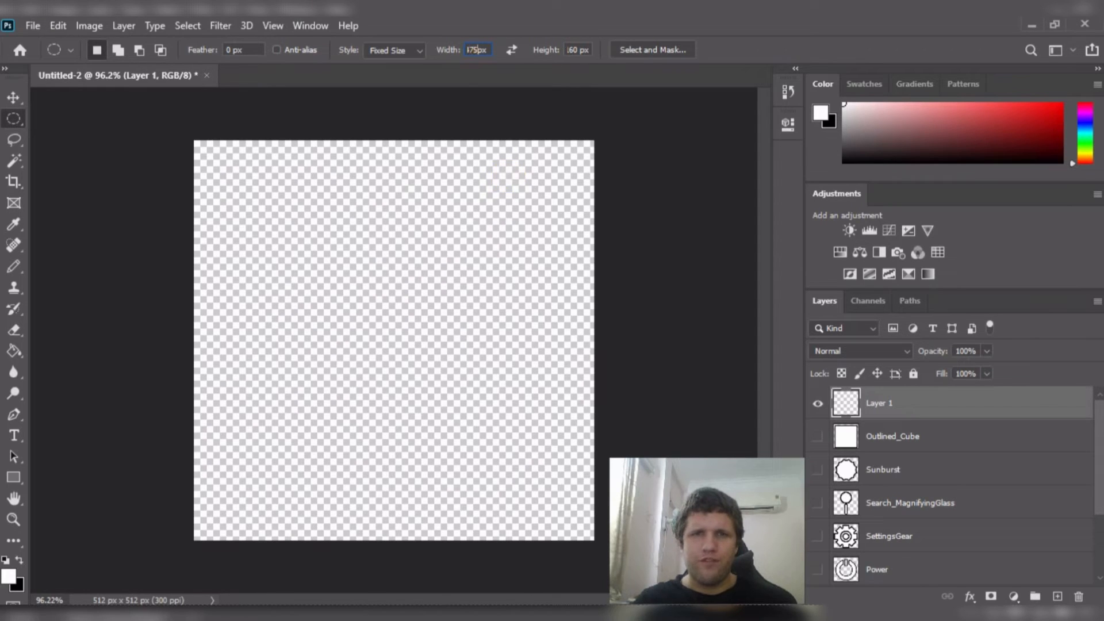
key("Tab")
type("4")
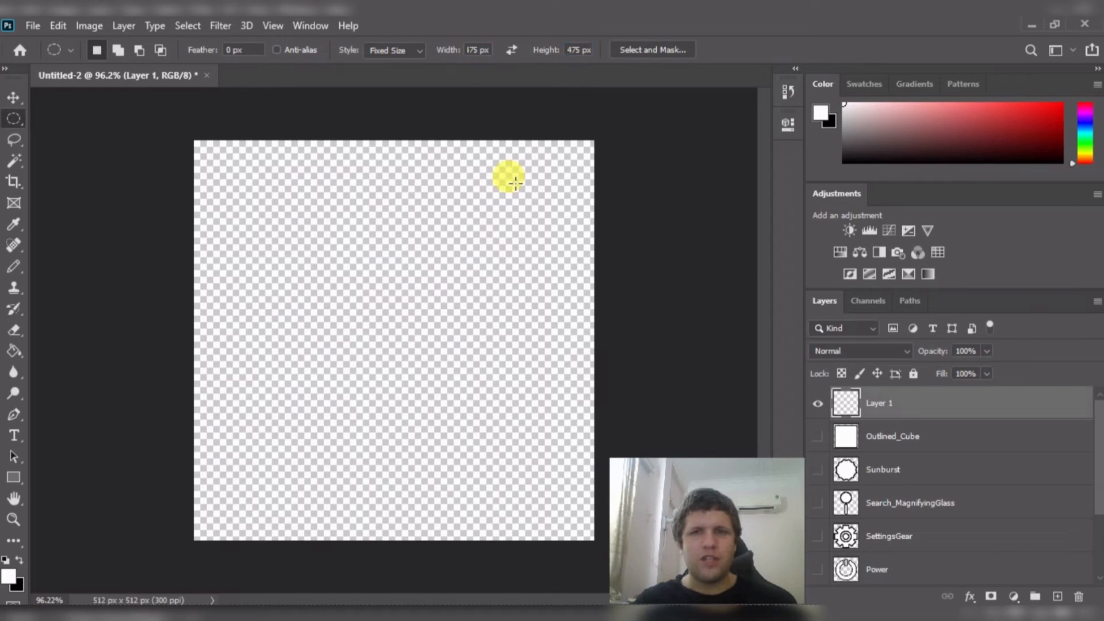
left_click_drag(439, 215, 346, 288)
left_click_drag(425, 286, 390, 293)
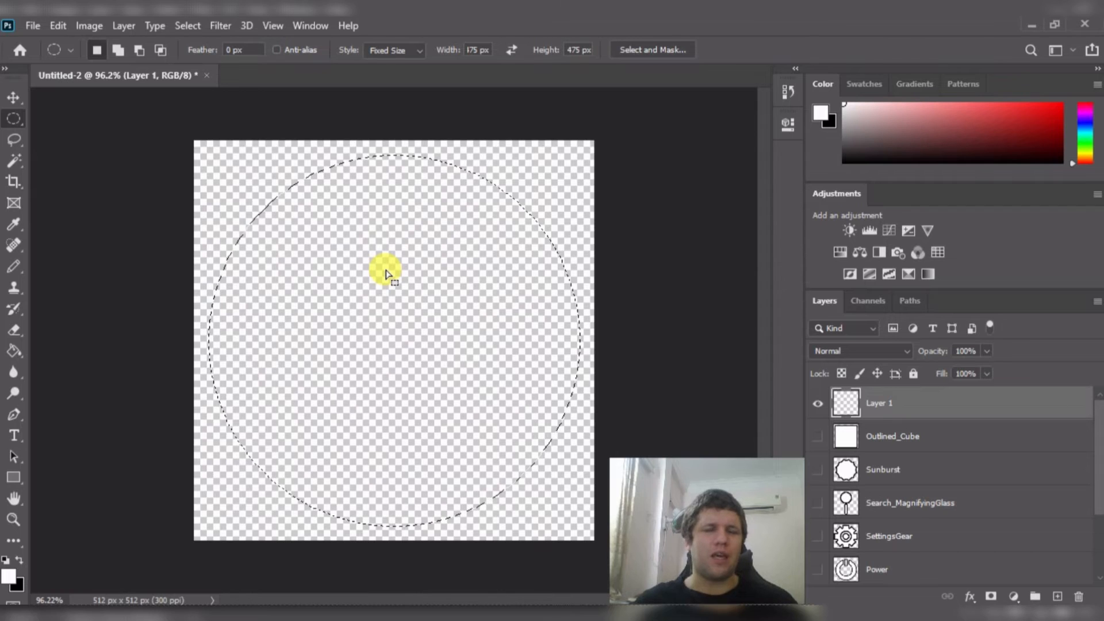
- Fill the circular selection on the new layer with black using the Paint Bucket
key("g")
key("x")
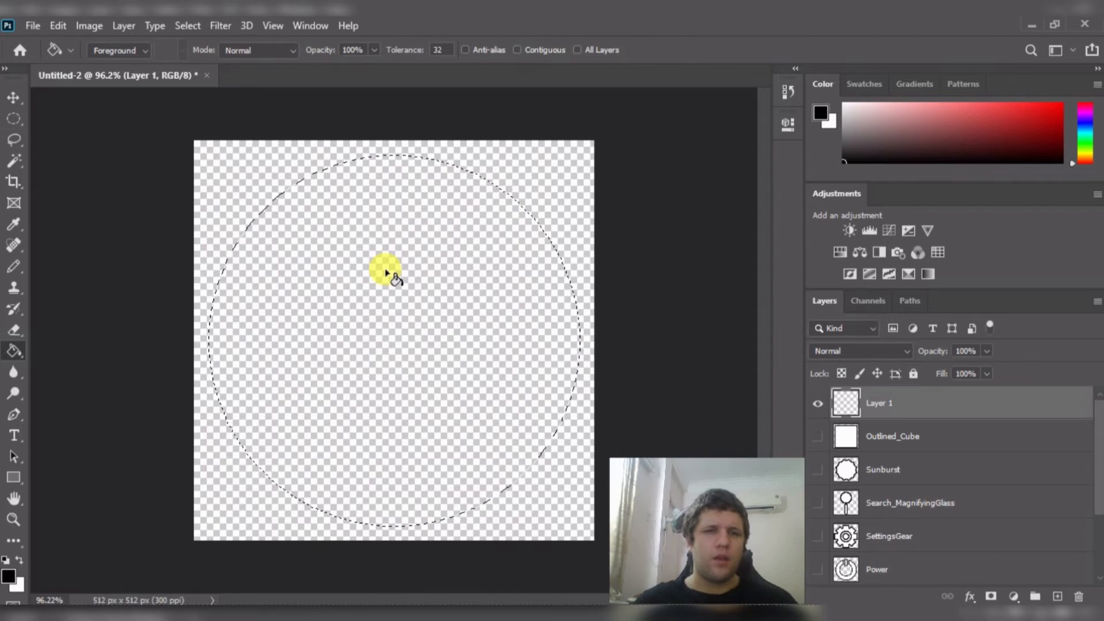
left_click(386, 270)
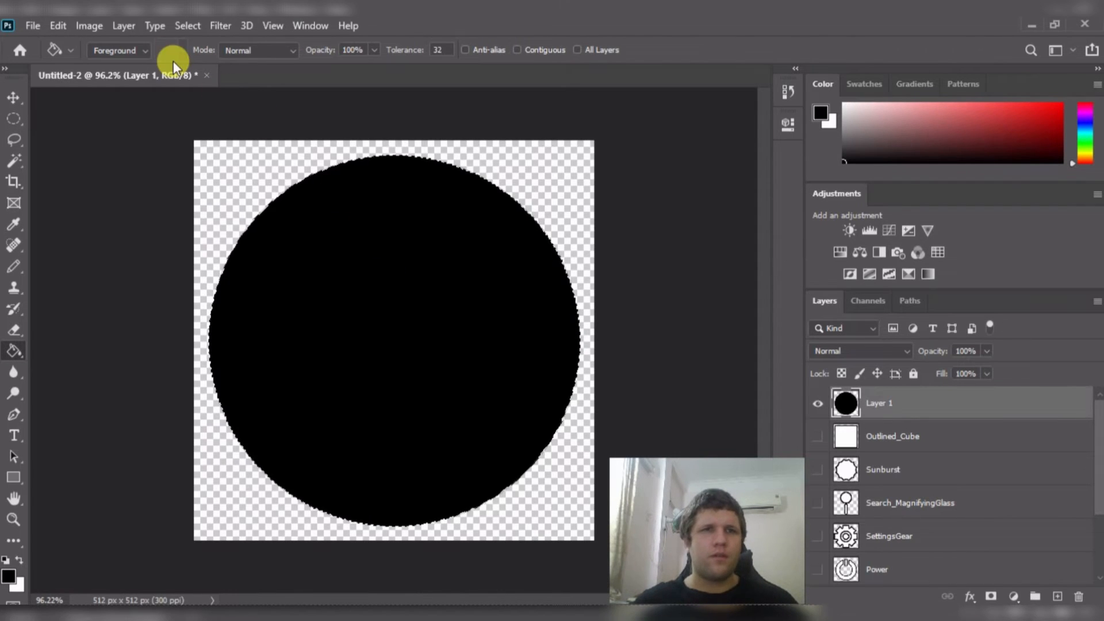
- Contract the circular selection by 20 pixels and fill it with white to form a black ring outline
left_click(192, 26)
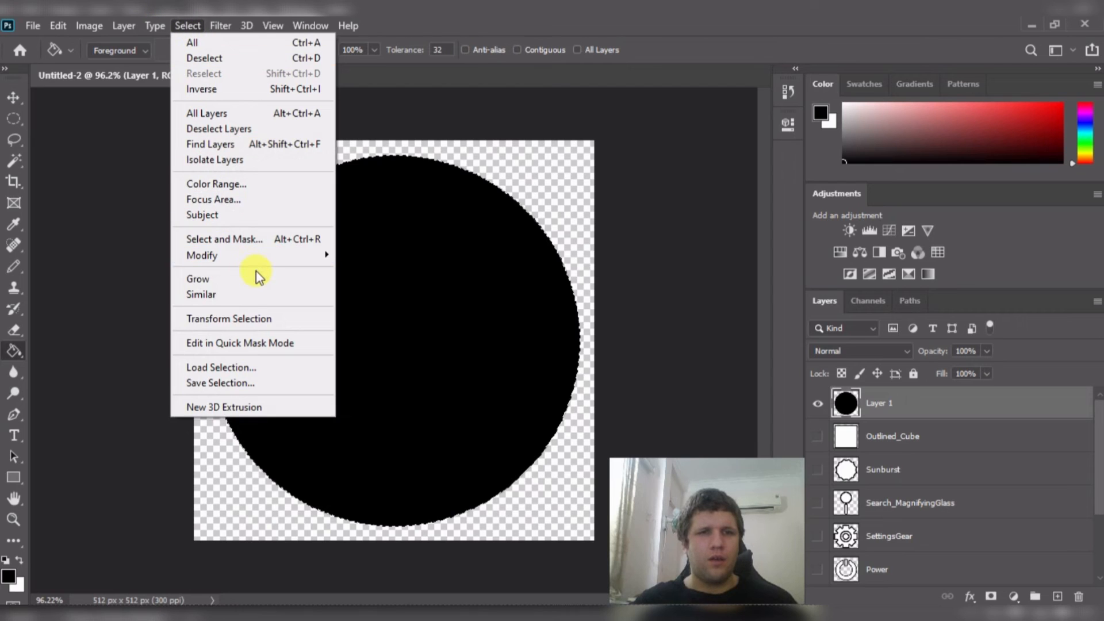
mouse_move(305, 255)
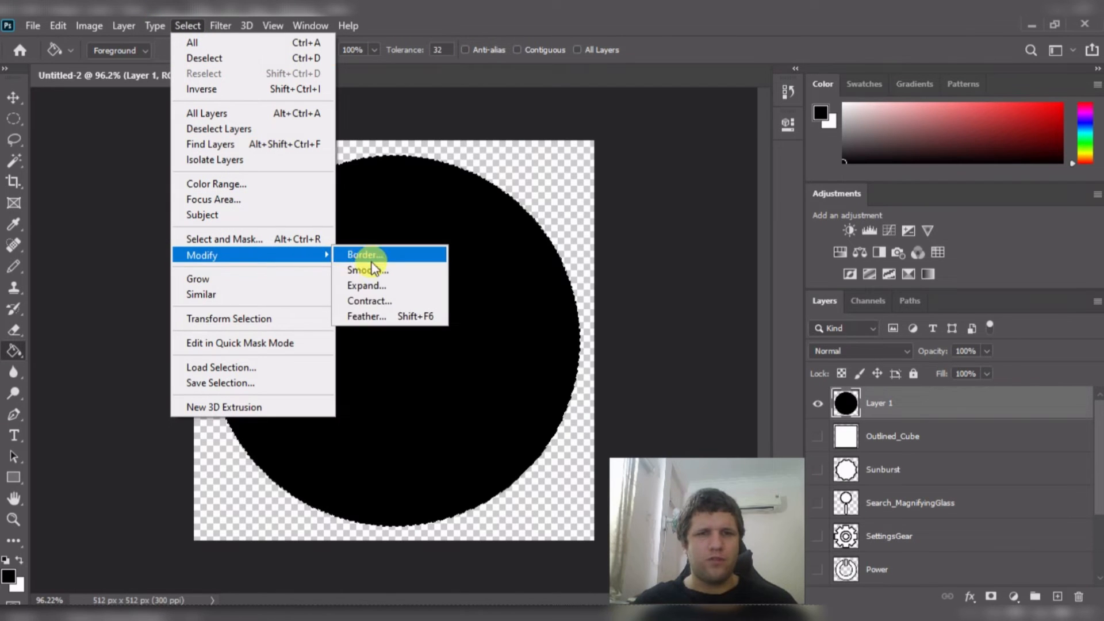
left_click(387, 302)
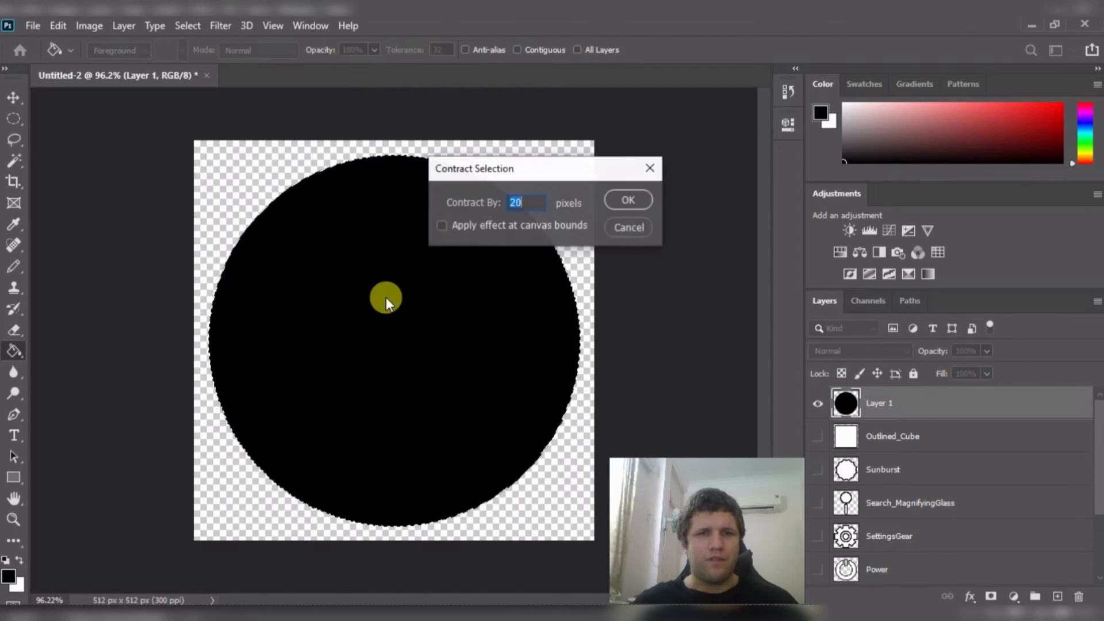
key("Return")
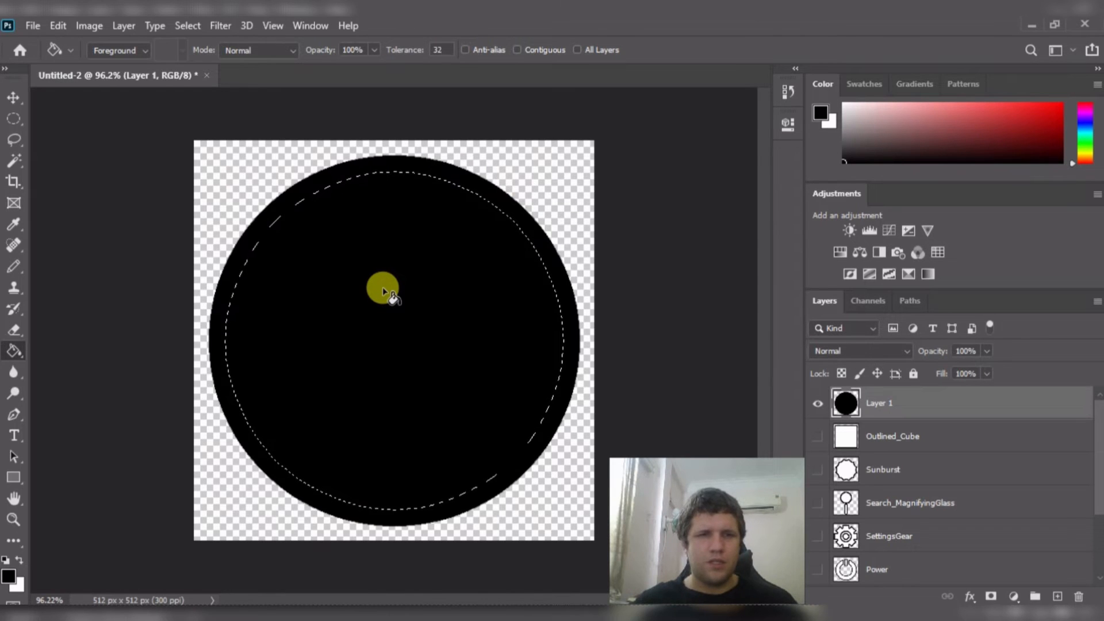
key("x")
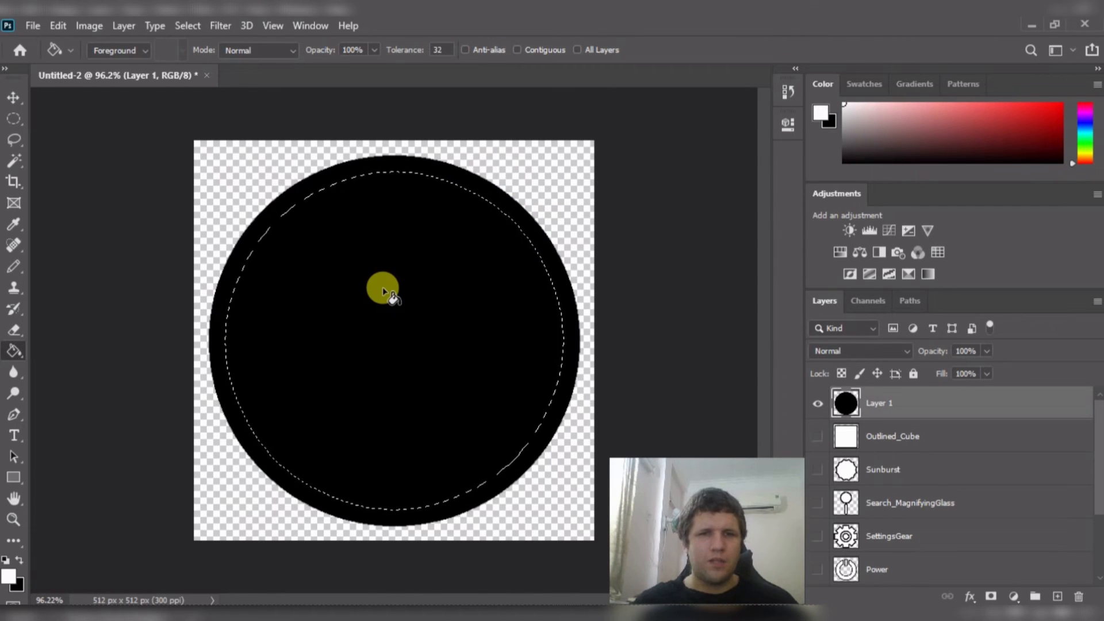
left_click(385, 291)
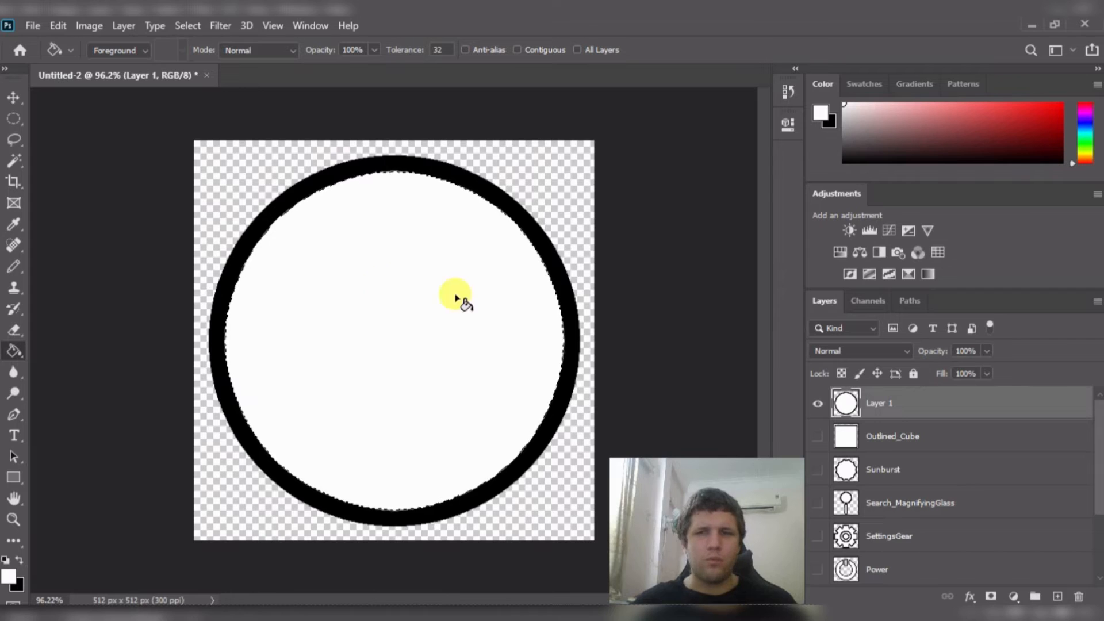
- Rename the ring icon's layer from Layer 1 to Outlined_Circle
double_click(878, 403)
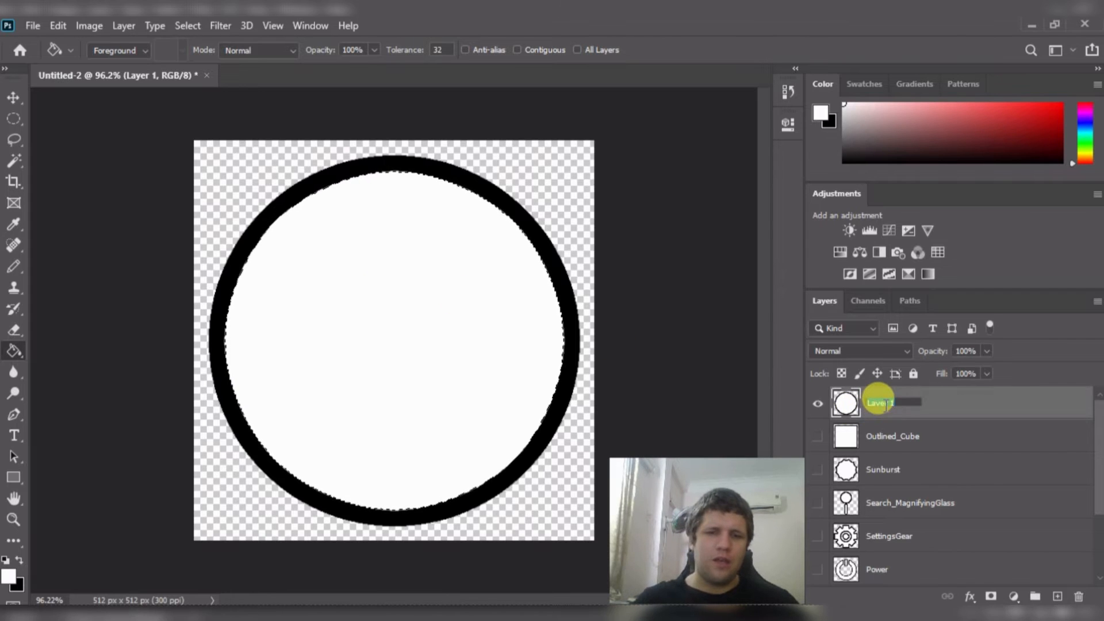
type("Outlined")
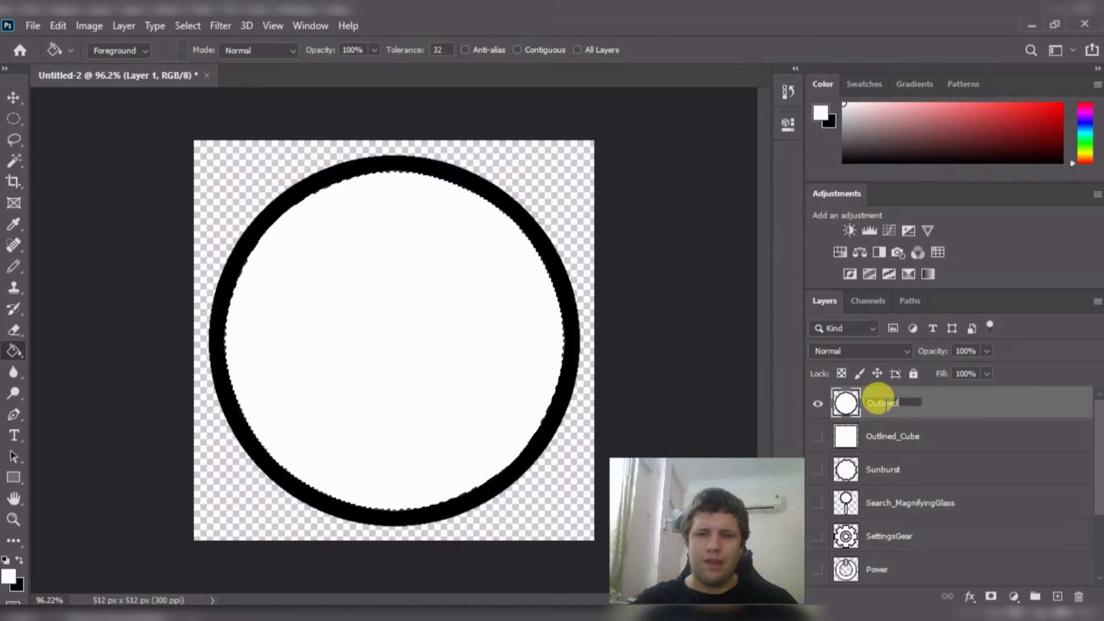
type("_Ci")
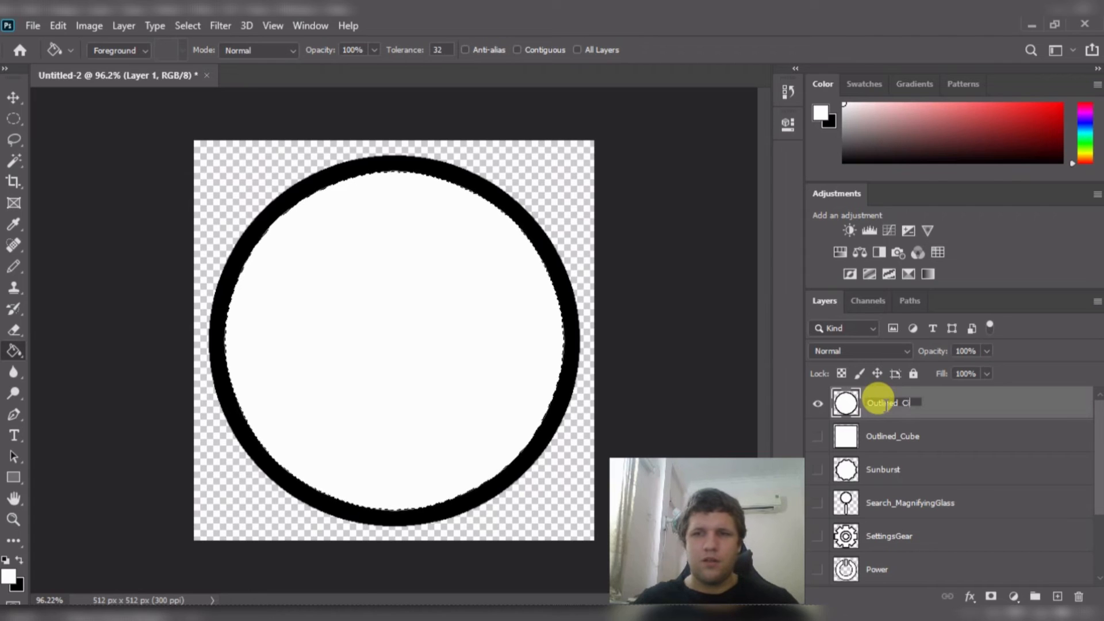
type("rcle")
key("Return")
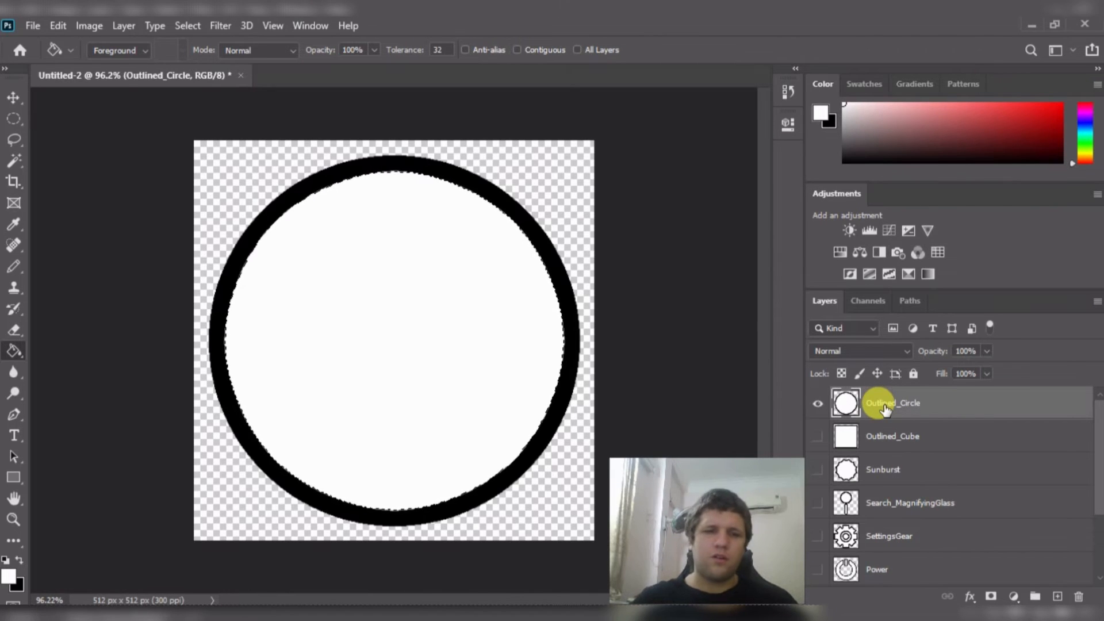
- Export the outlined circle icon with Quick Export as PNG
left_click(33, 25)
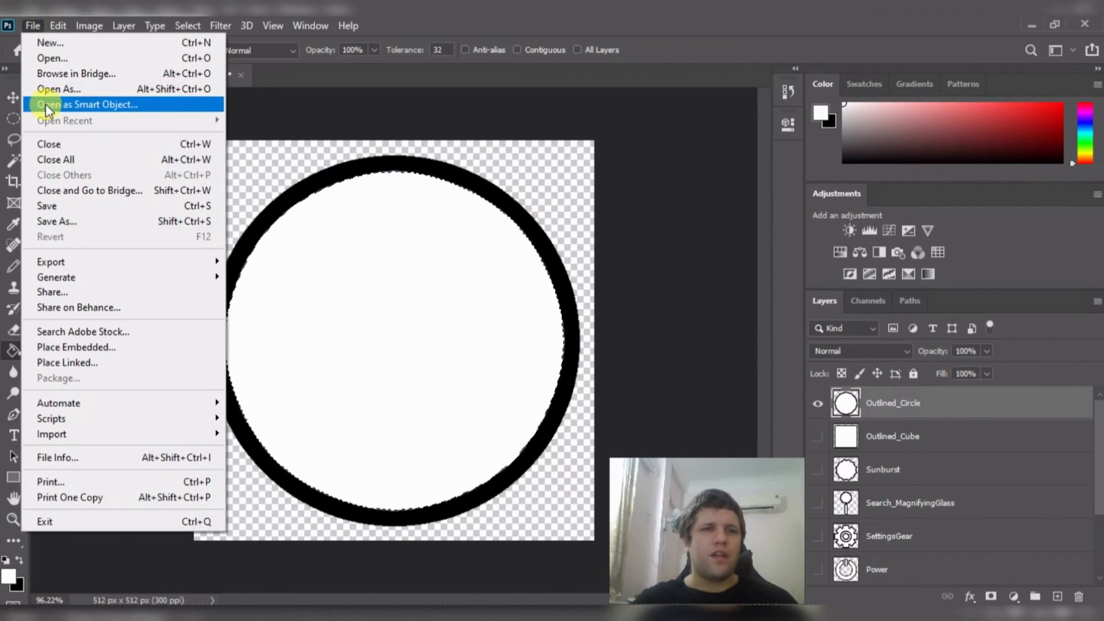
mouse_move(115, 262)
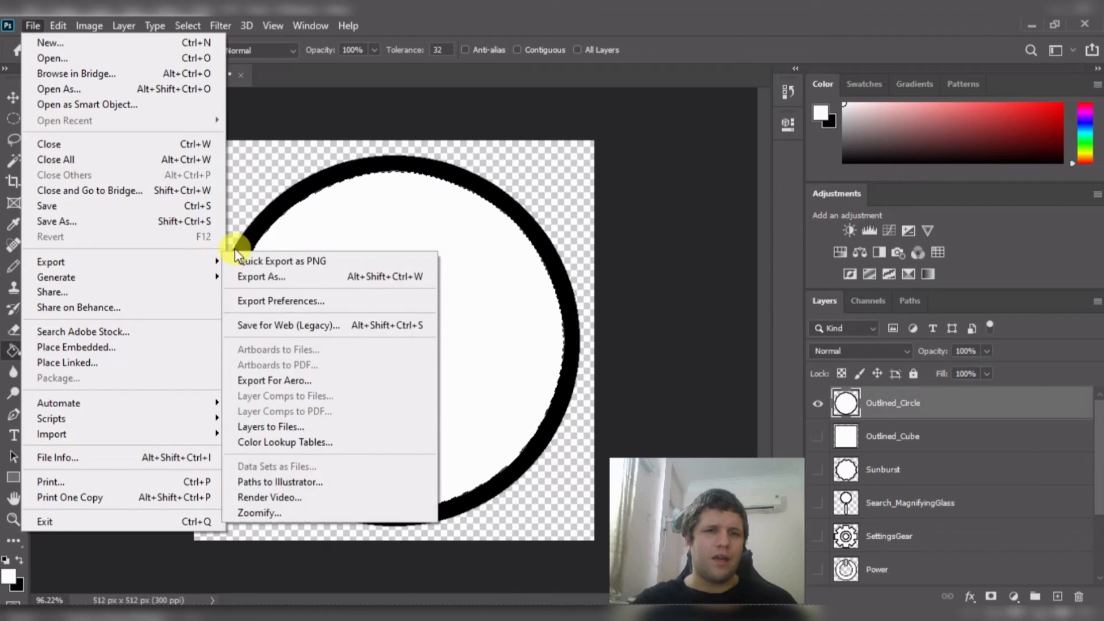
left_click(276, 261)
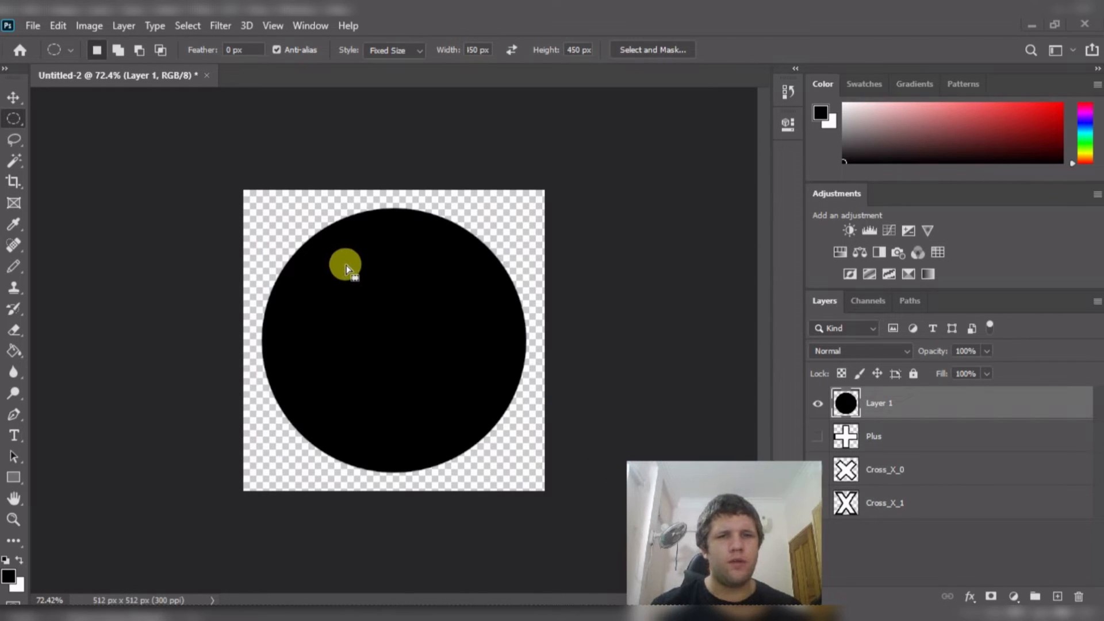
- Try a 200 by 200 px fixed-size elliptical selection centred inside the solid black circle
left_click(373, 281)
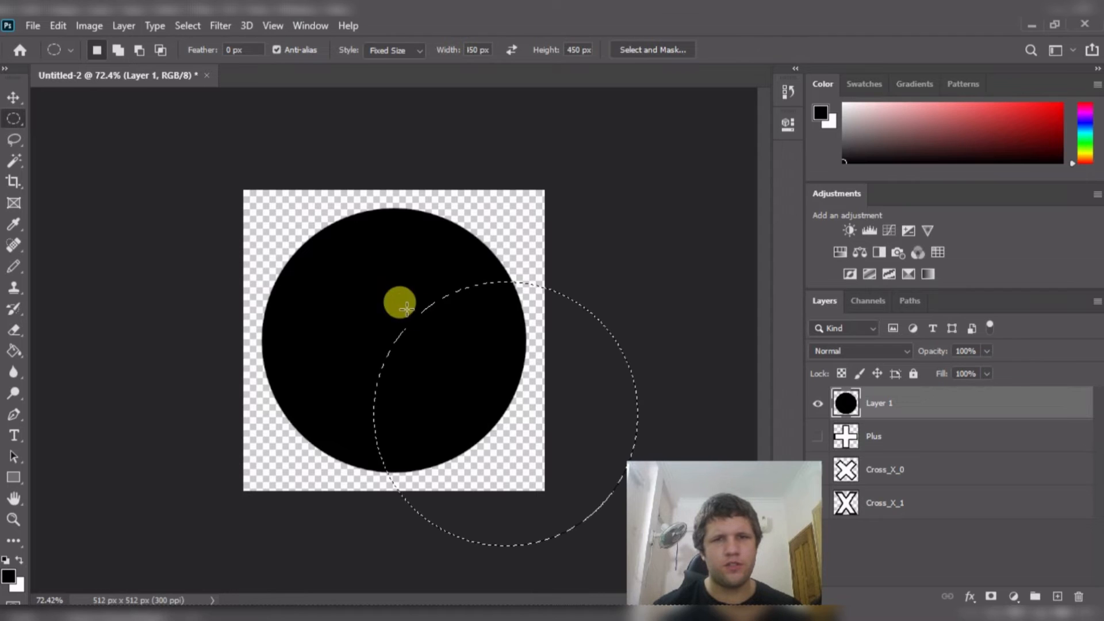
left_click_drag(443, 331, 337, 263)
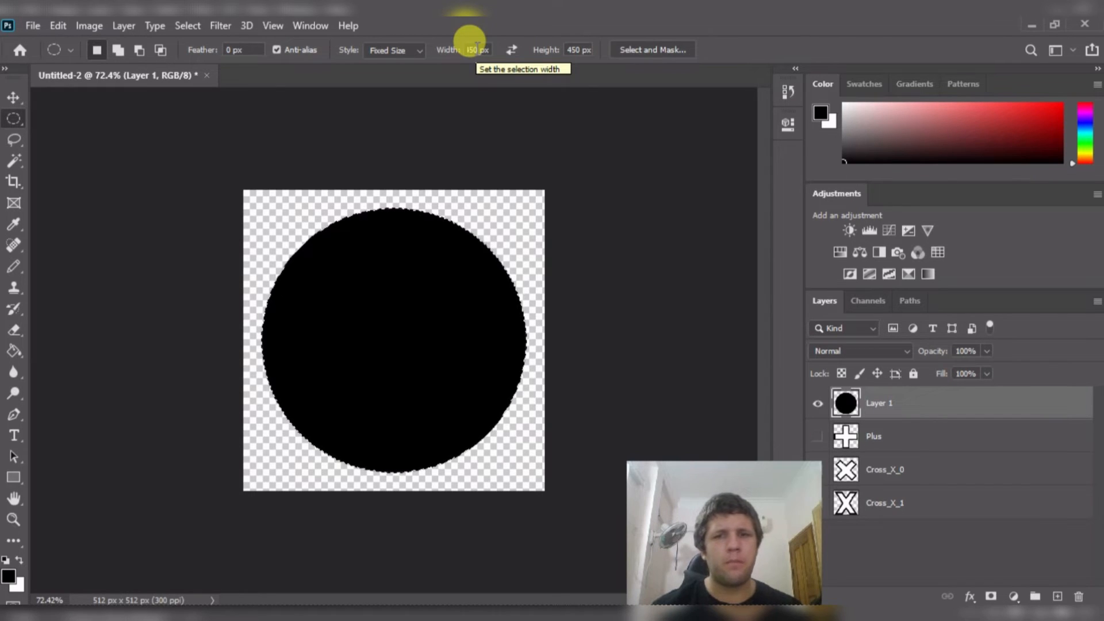
double_click(477, 49)
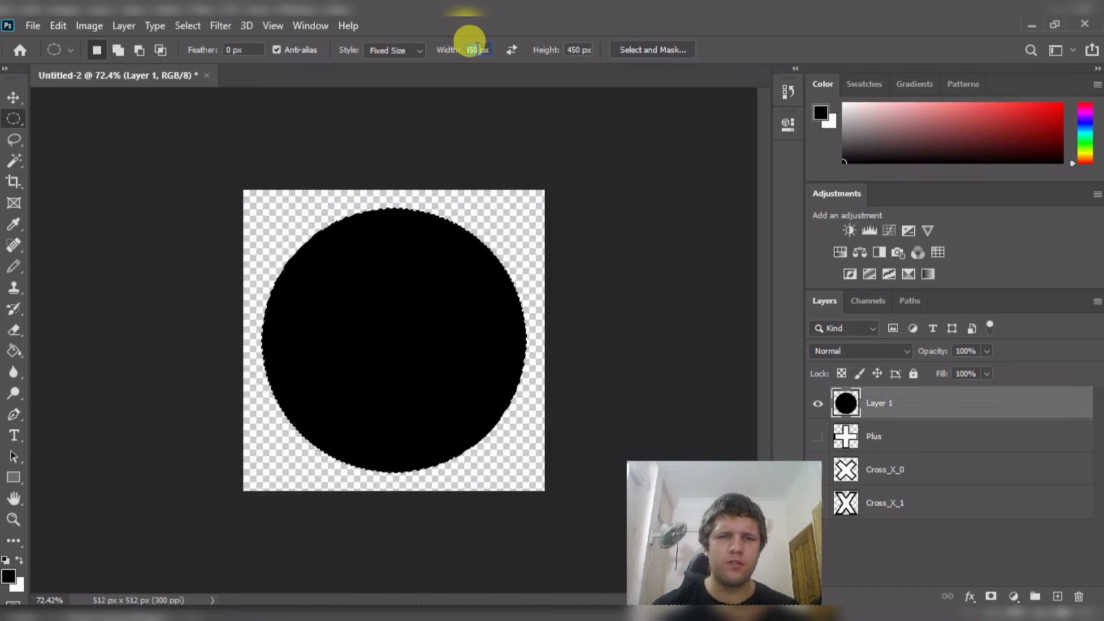
type("200")
key("Tab")
type("200")
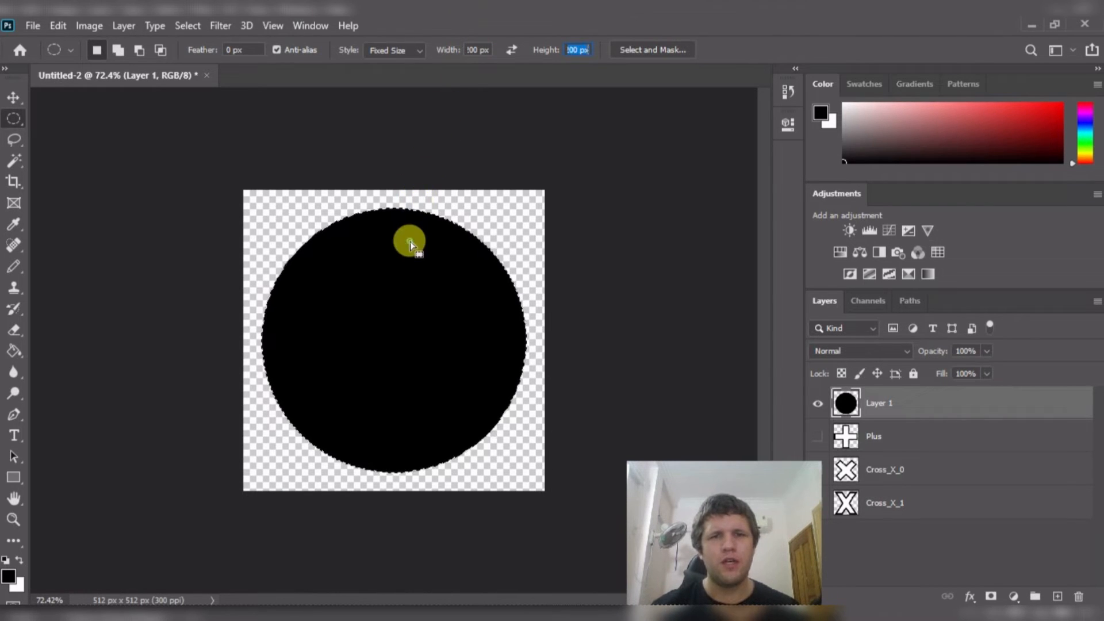
left_click(518, 180)
left_click_drag(594, 228, 390, 310)
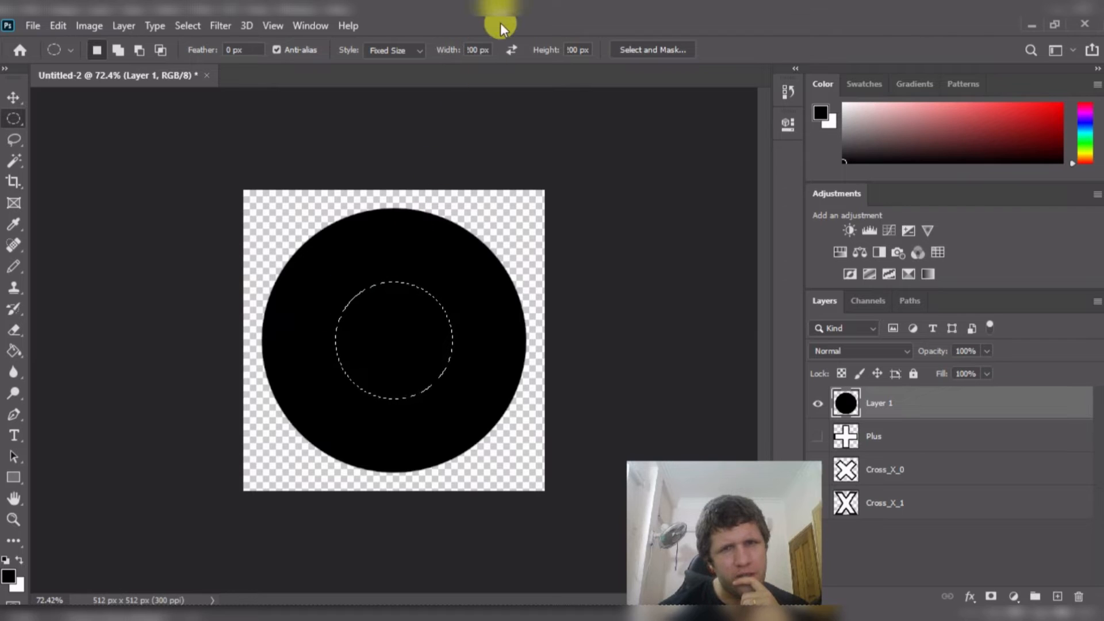
- Centre a 250 by 250 px circular selection inside the black circle and delete its contents to form a ring
double_click(475, 51)
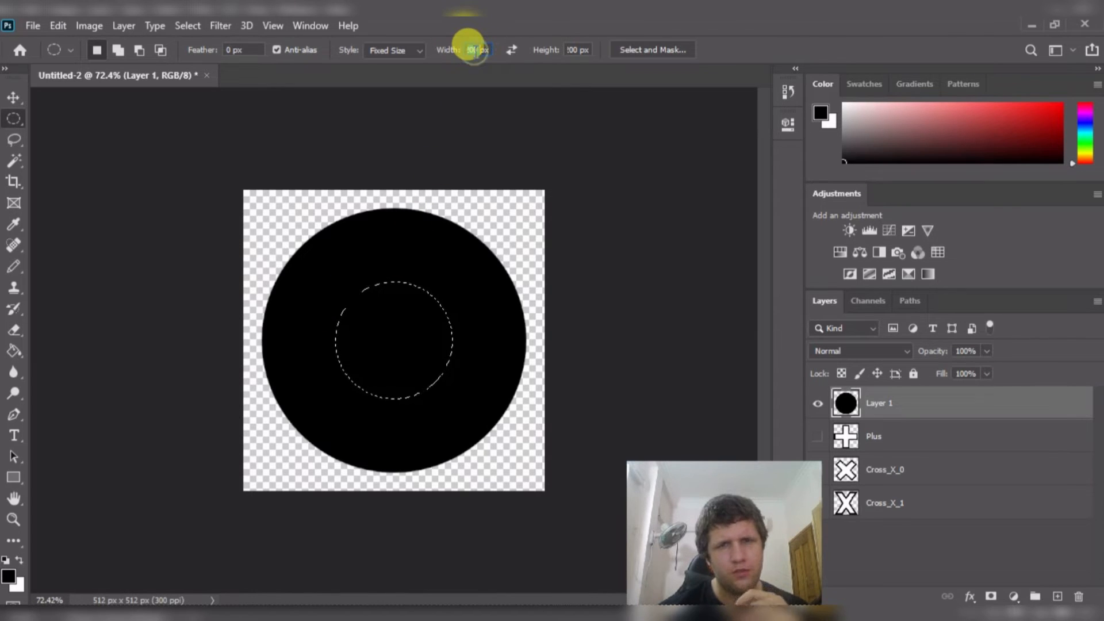
type("250")
key("Tab")
type("250")
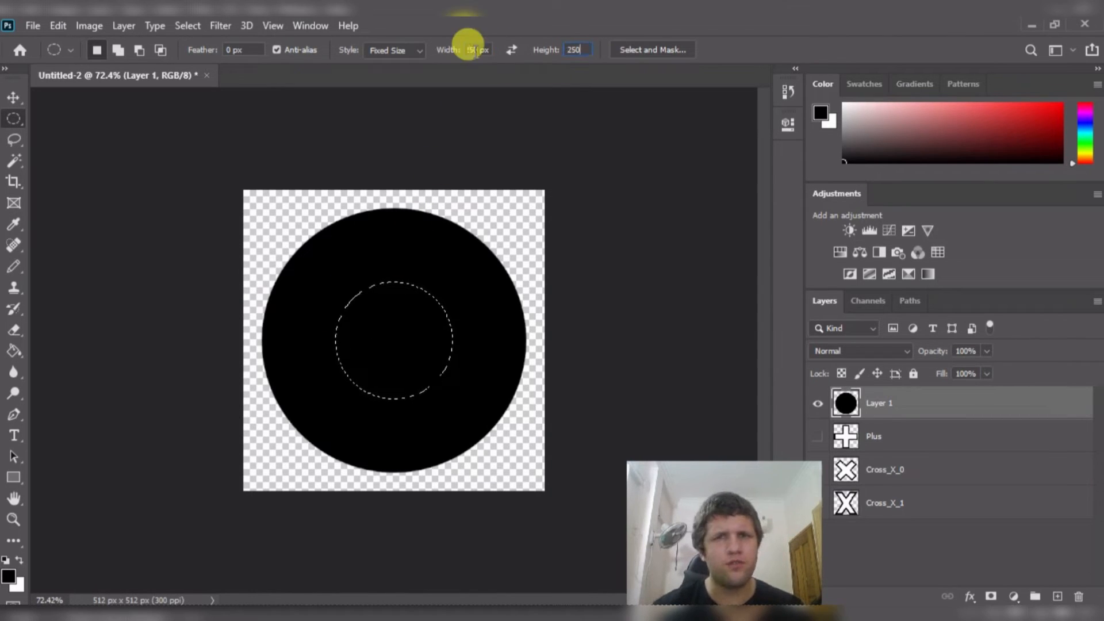
left_click_drag(468, 190, 374, 308)
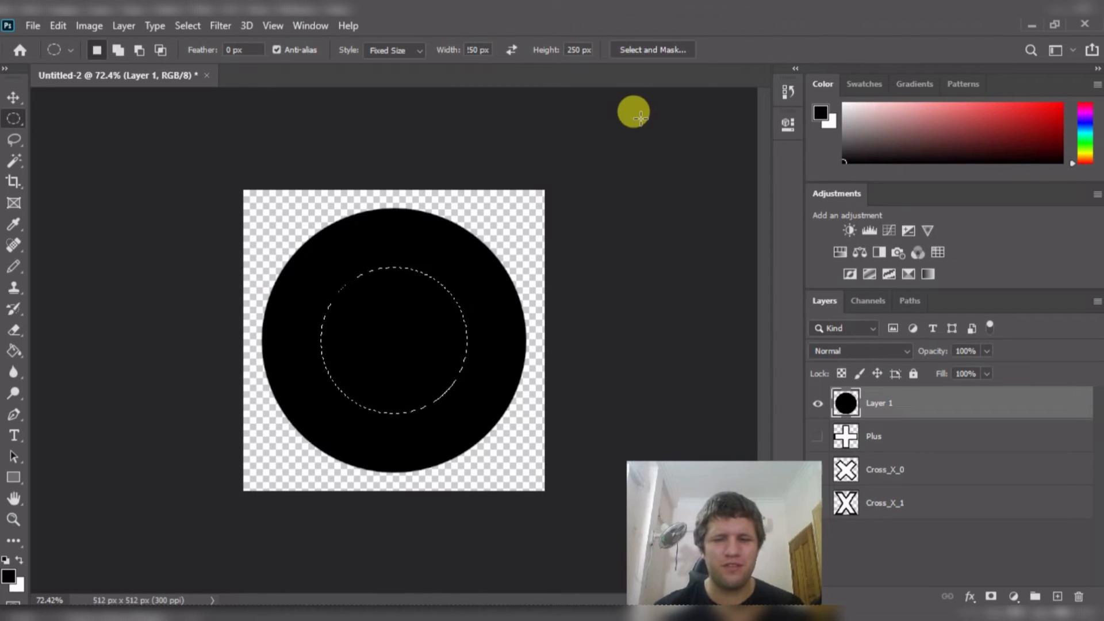
key("Delete")
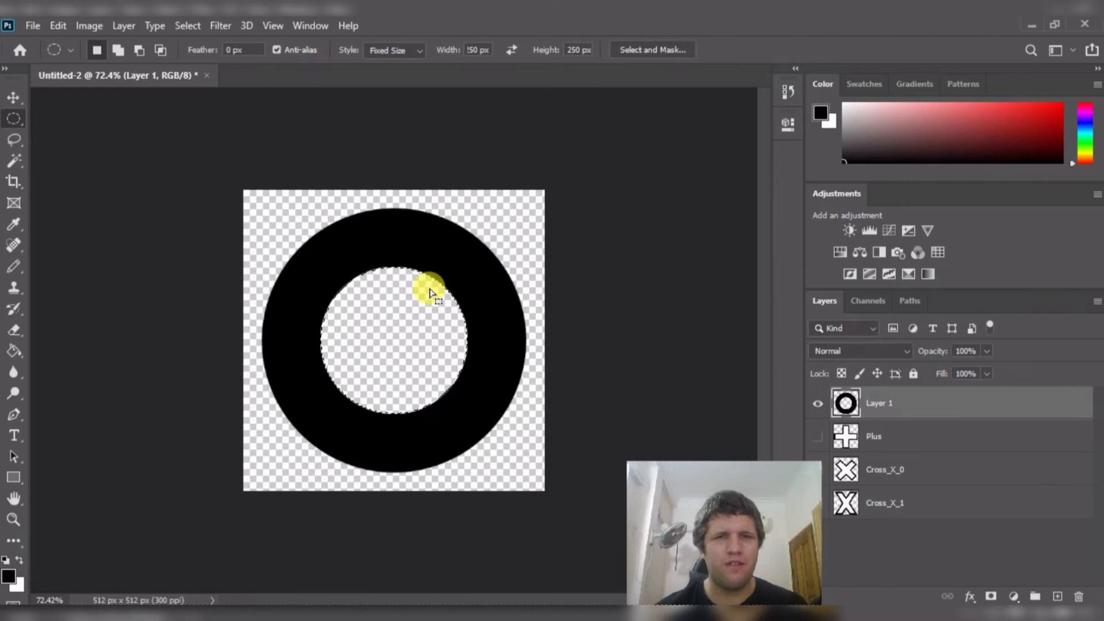
- Set the Rectangular Marquee's fixed size to 100 by 100 px and place a selection over the ring's upper part
right_click(13, 122)
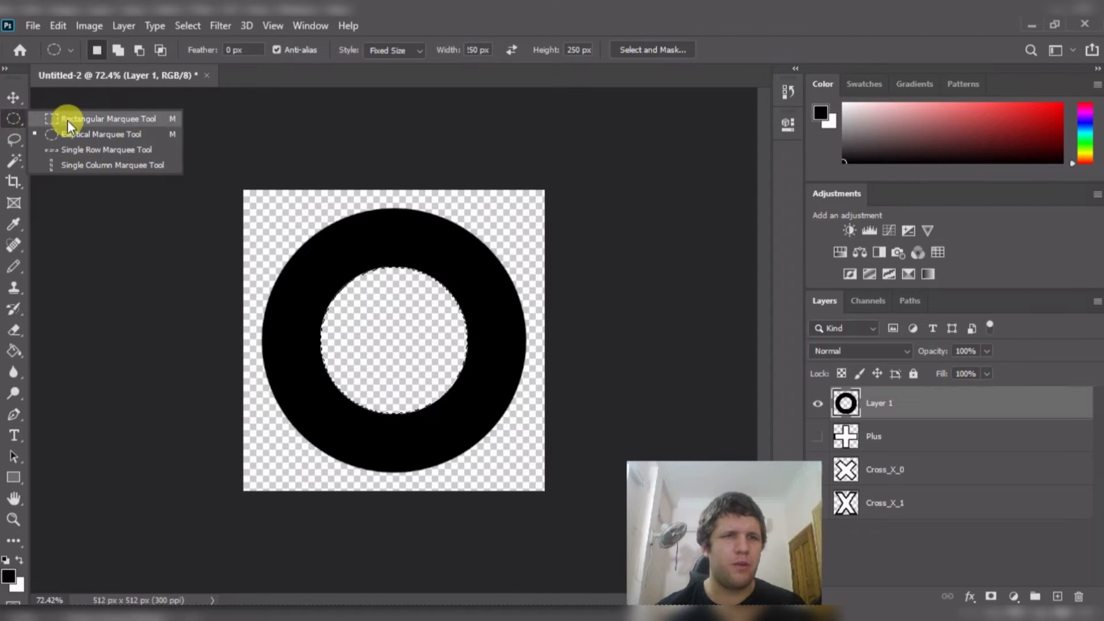
left_click(98, 119)
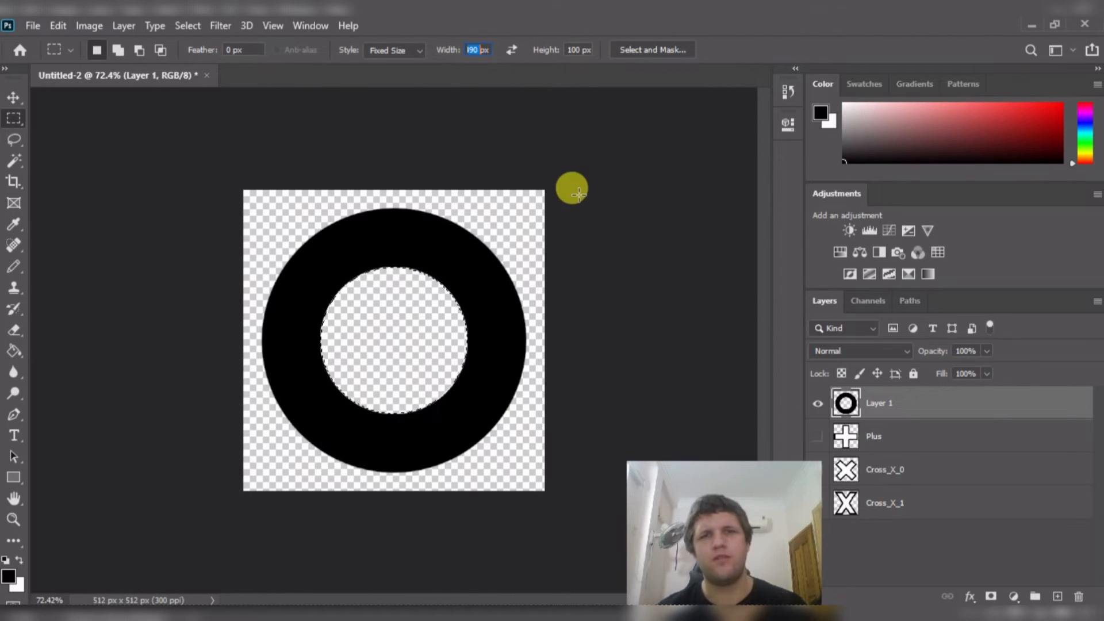
type("100")
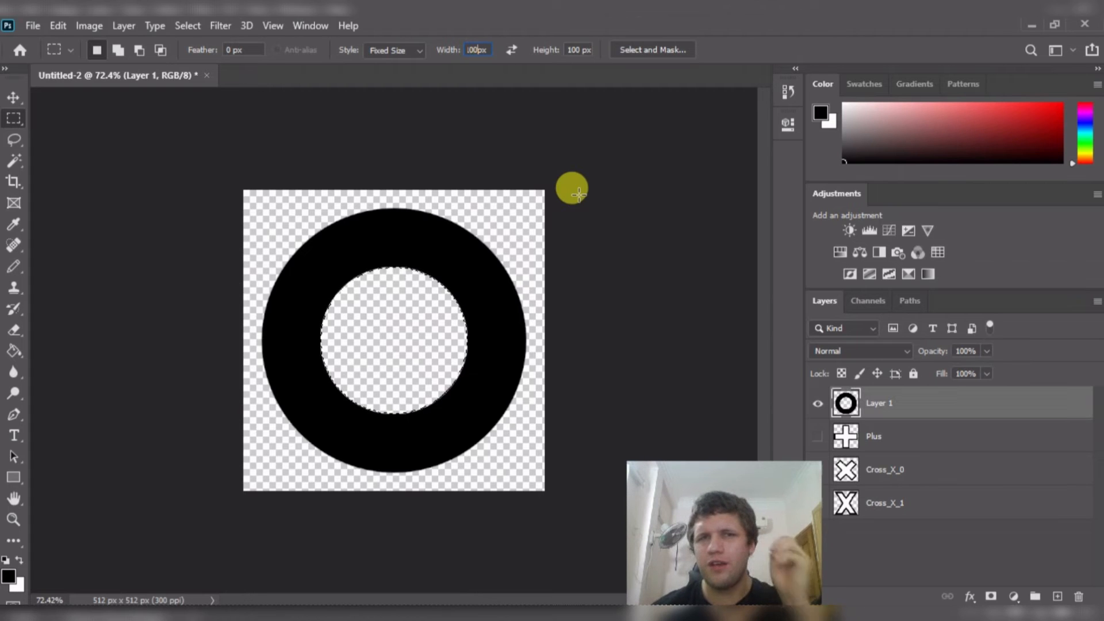
key("Tab")
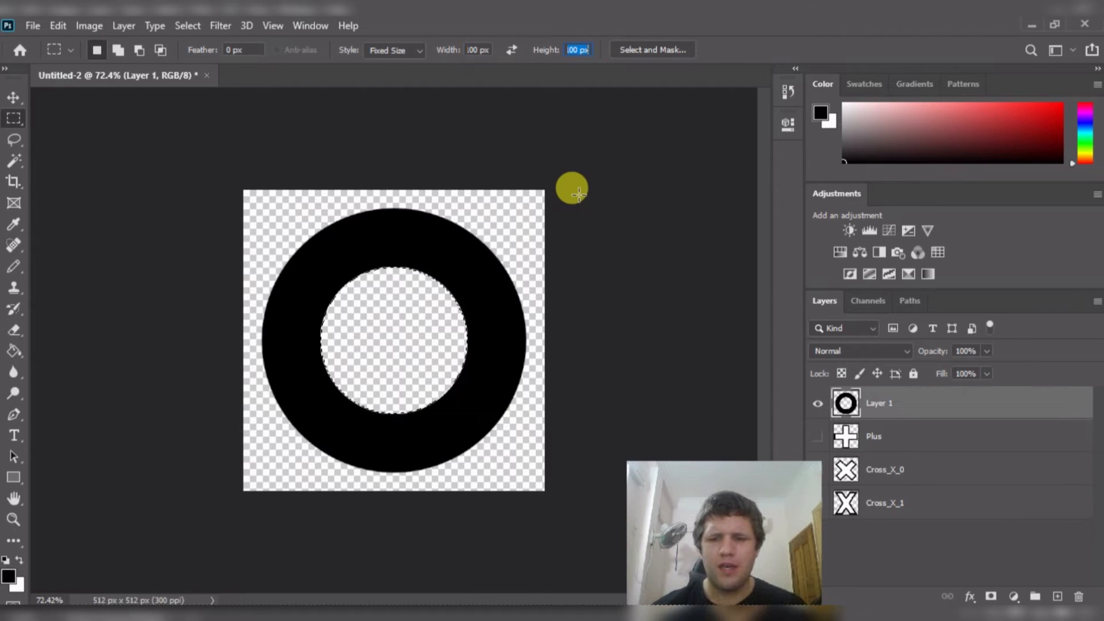
type("100")
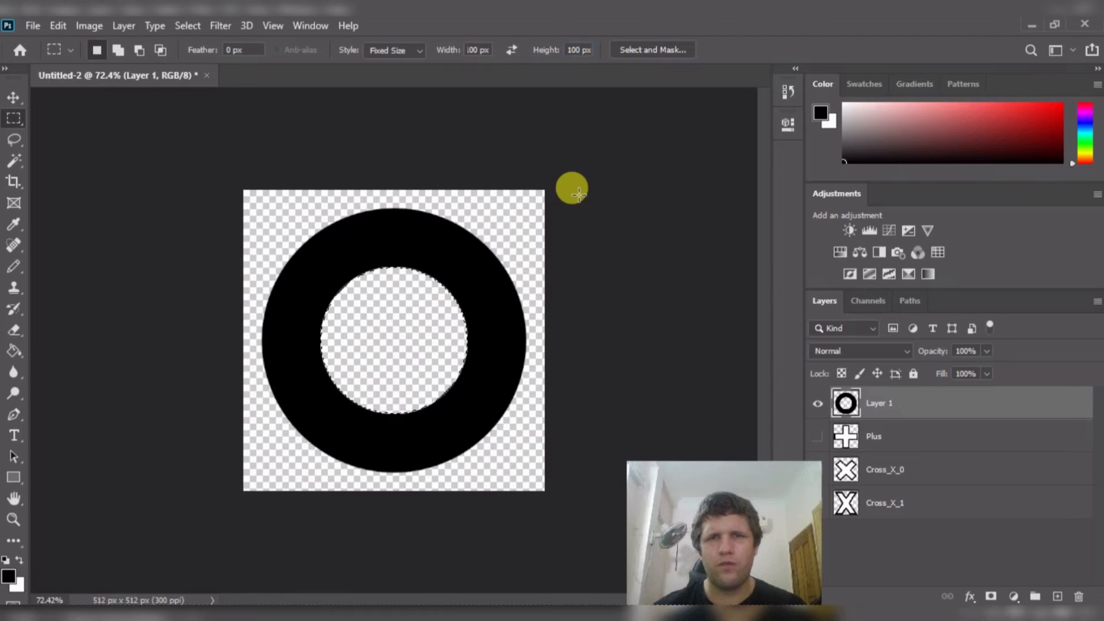
left_click(420, 203)
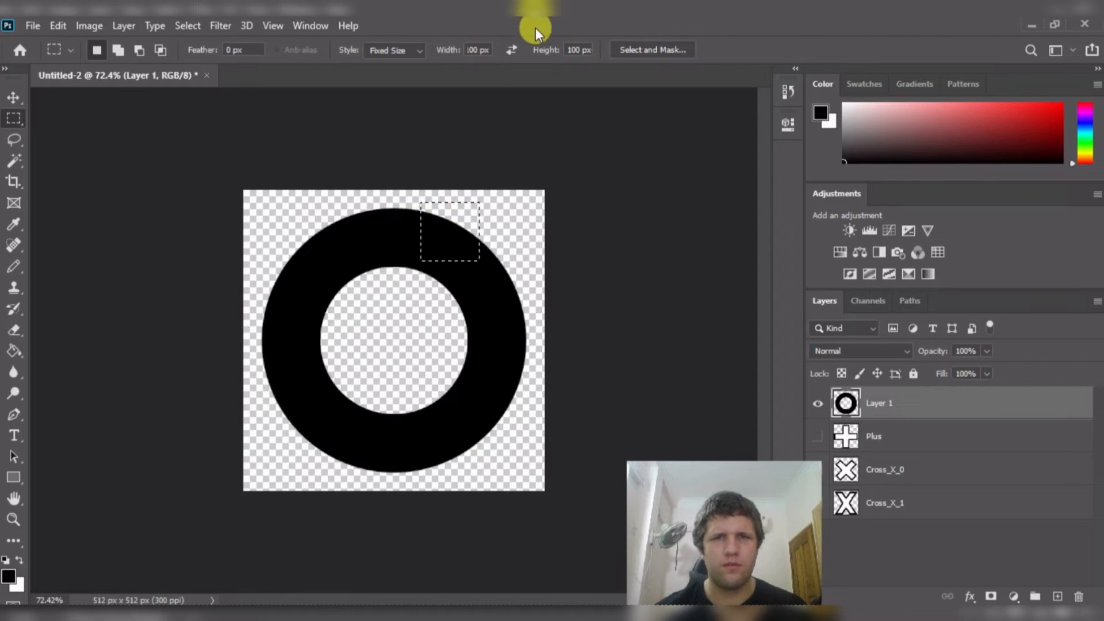
- Set the selection height to 300 px, centre it horizontally over the ring's top and delete the enclosed part to cut a gap
double_click(577, 50)
type("3")
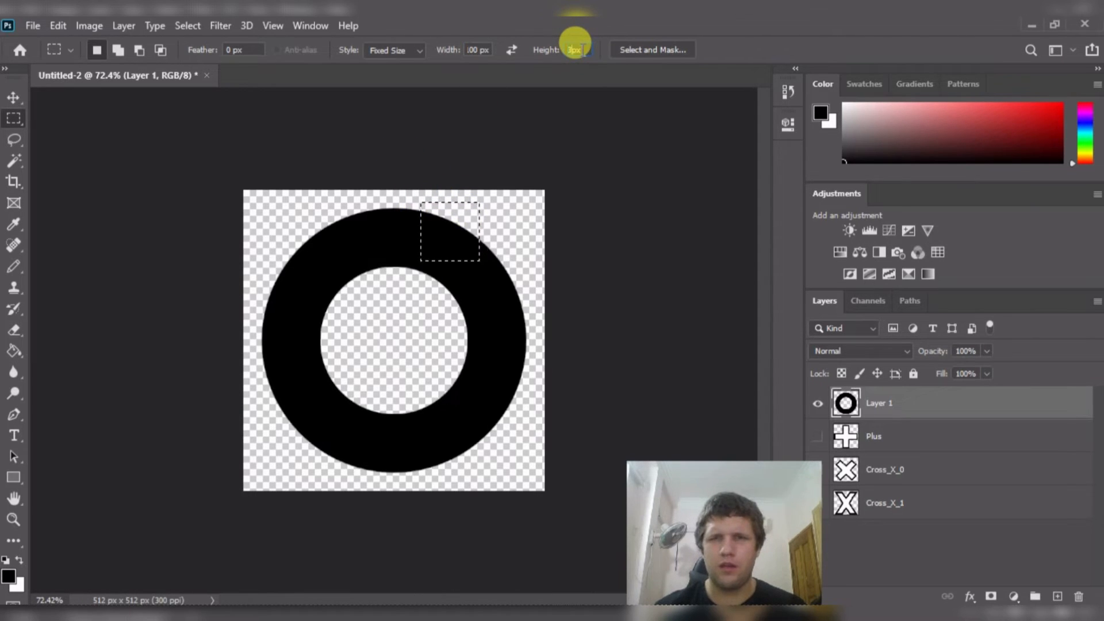
type("00")
mouse_move(395, 210)
left_mouse_down()
mouse_move(414, 222)
mouse_move(401, 205)
left_mouse_up()
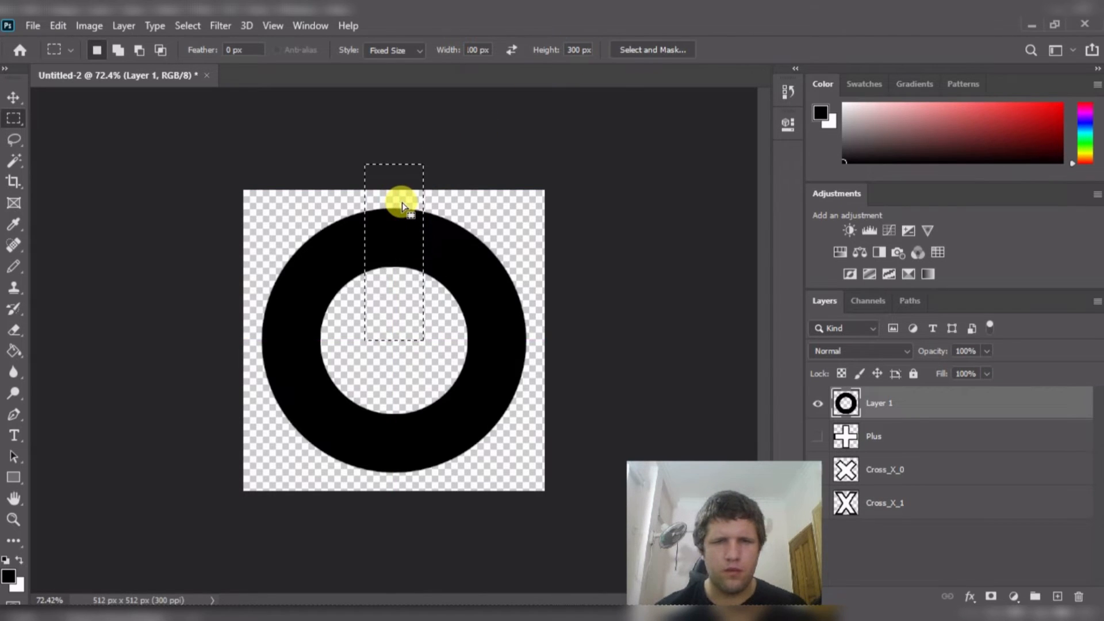
key("Delete")
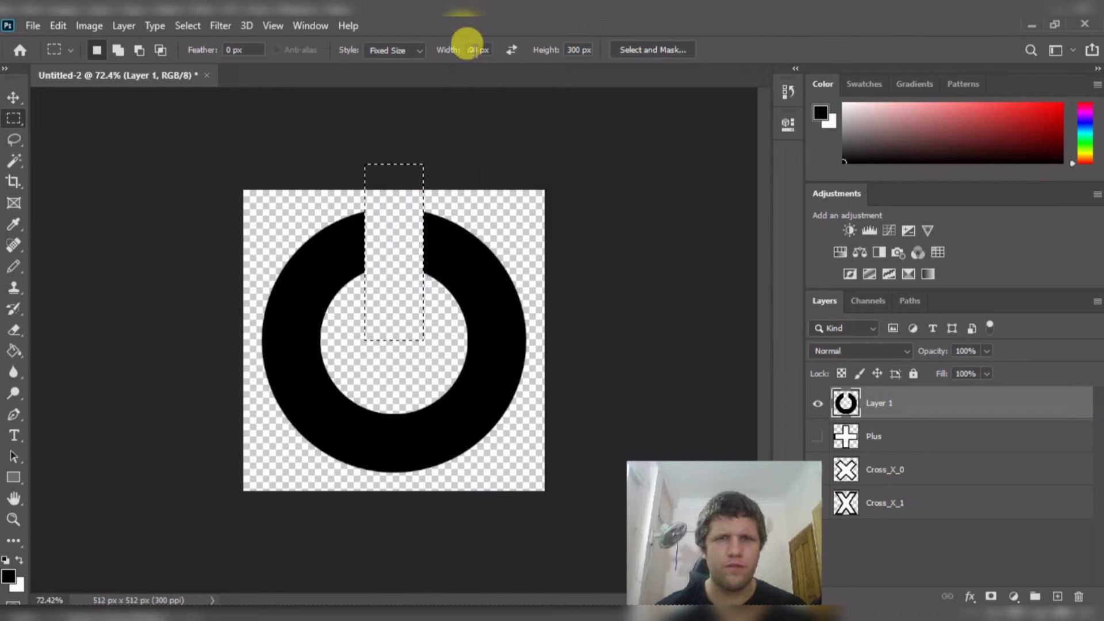
- Centre a 75 by 150 px rectangular selection in the ring's gap, about 25 px below the canvas's top edge, and fill it with black
double_click(575, 50)
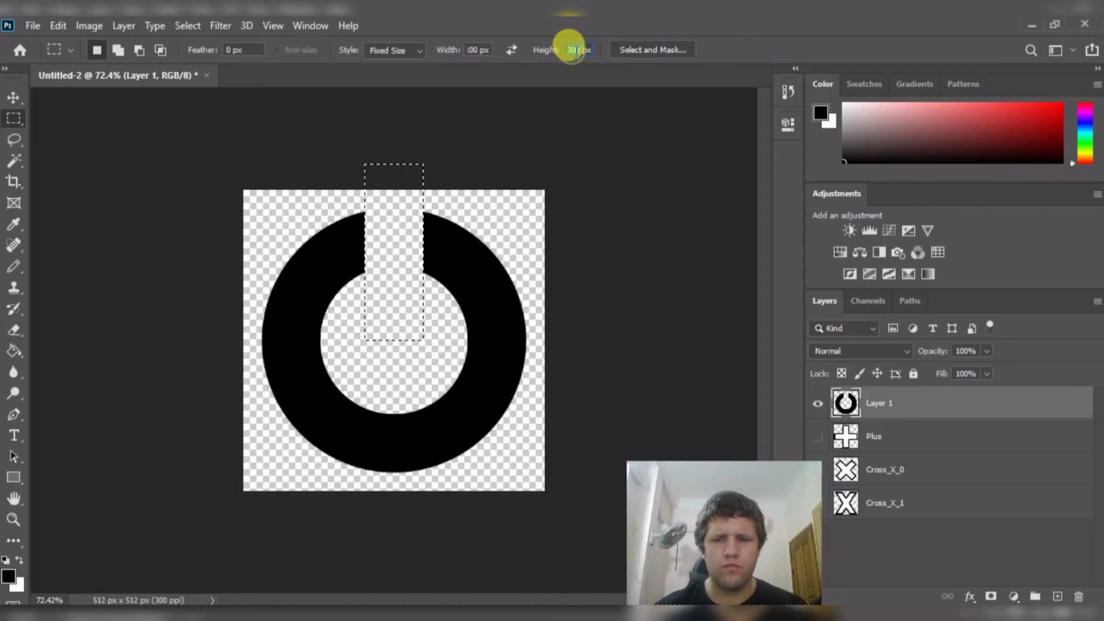
type("150")
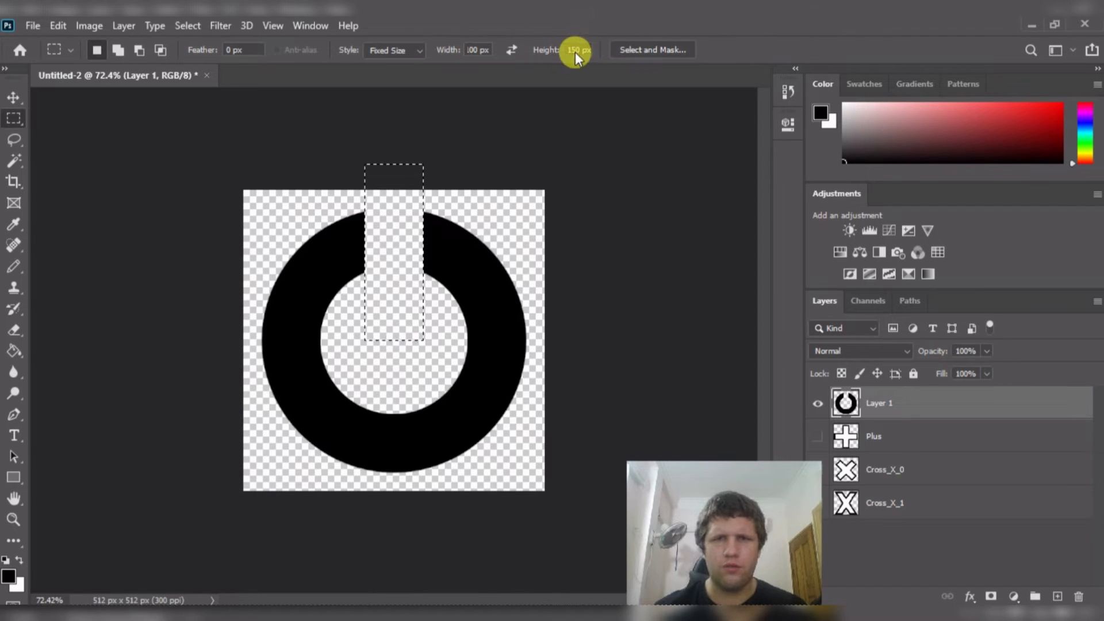
left_click(454, 51)
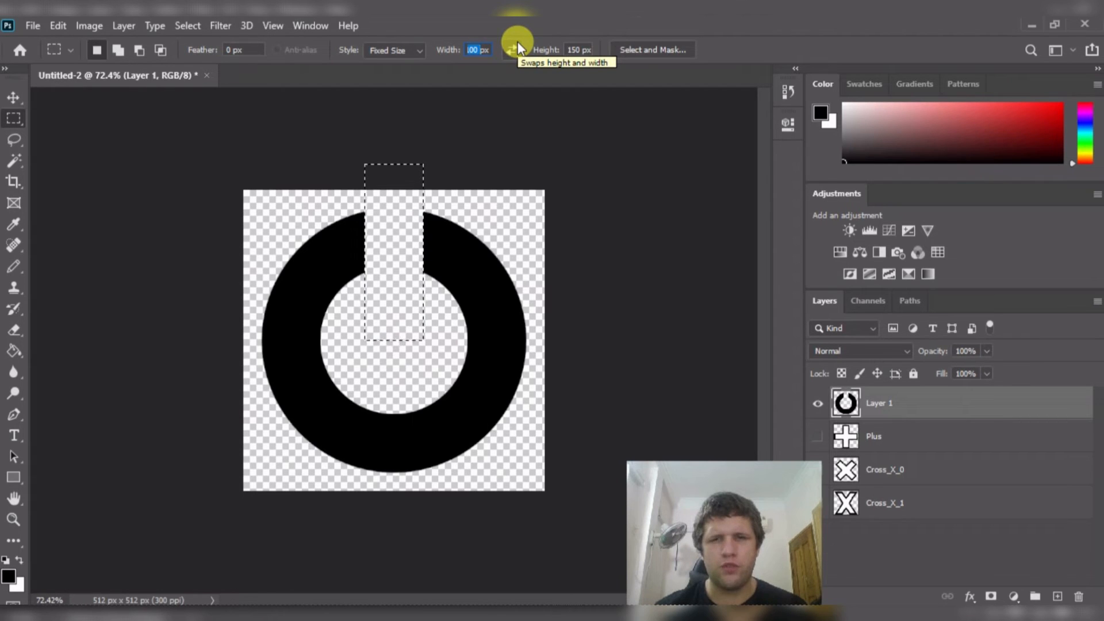
type("75")
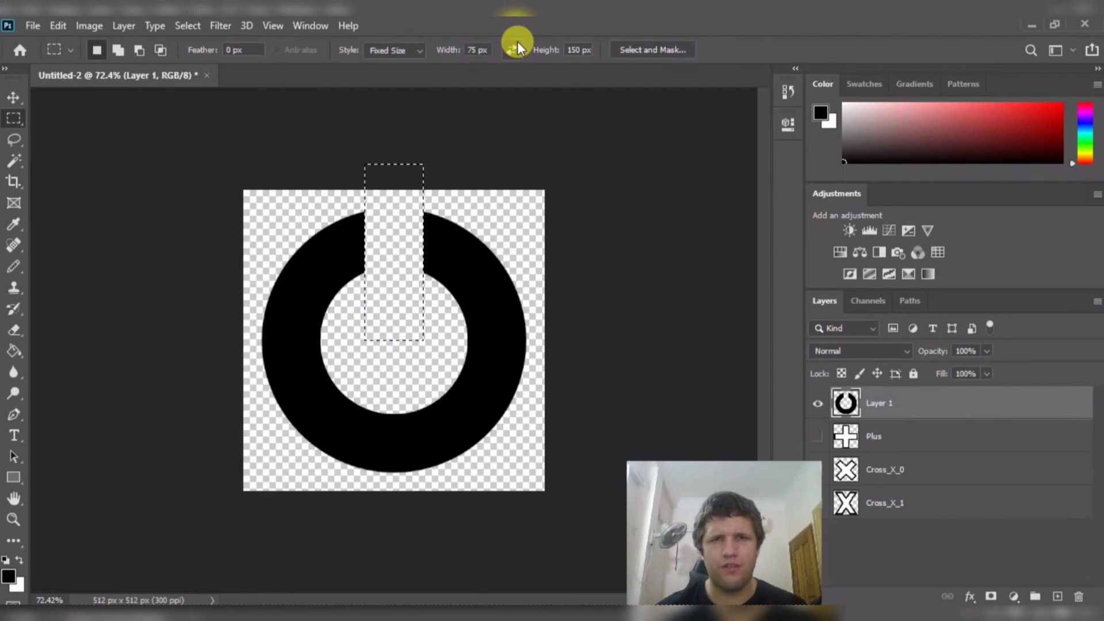
left_click(501, 215)
left_click_drag(516, 246, 404, 251)
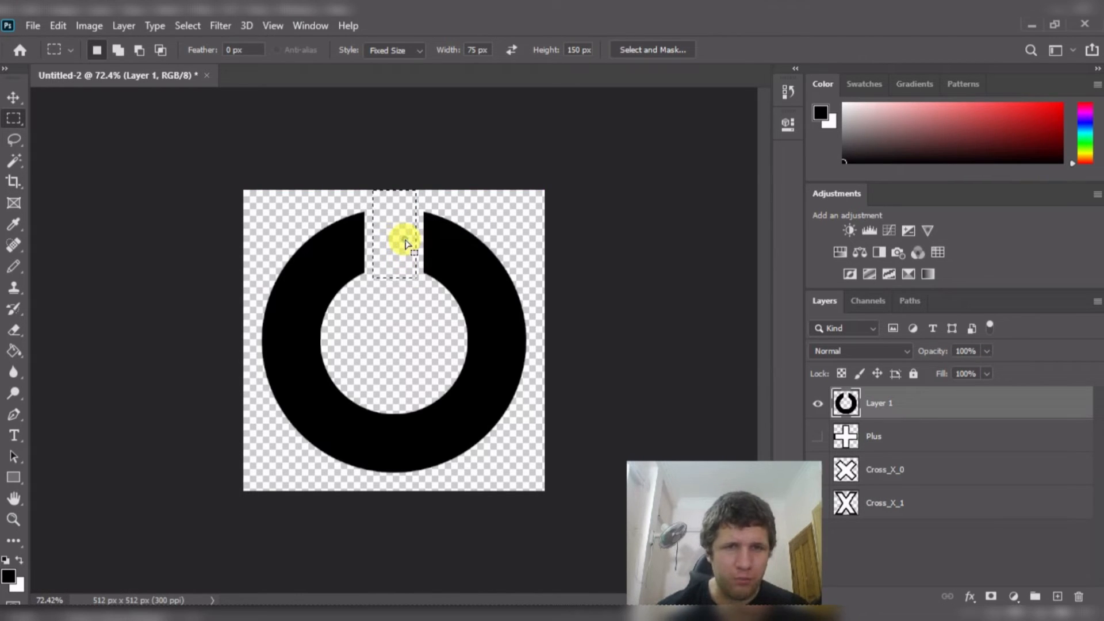
left_click_drag(402, 238, 402, 259)
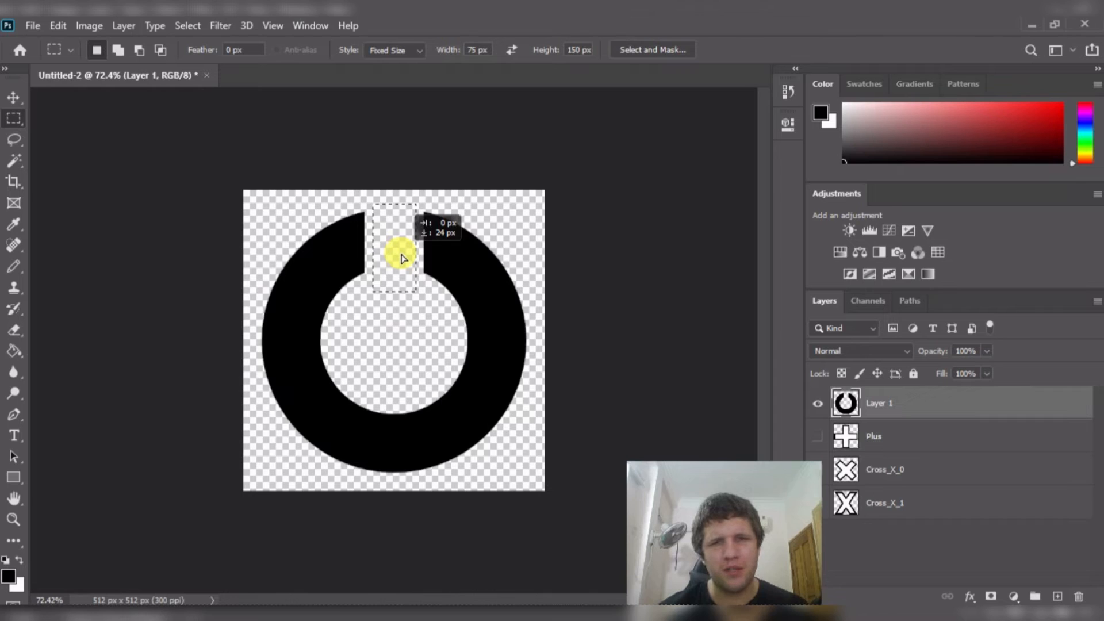
left_click_drag(401, 258, 402, 259)
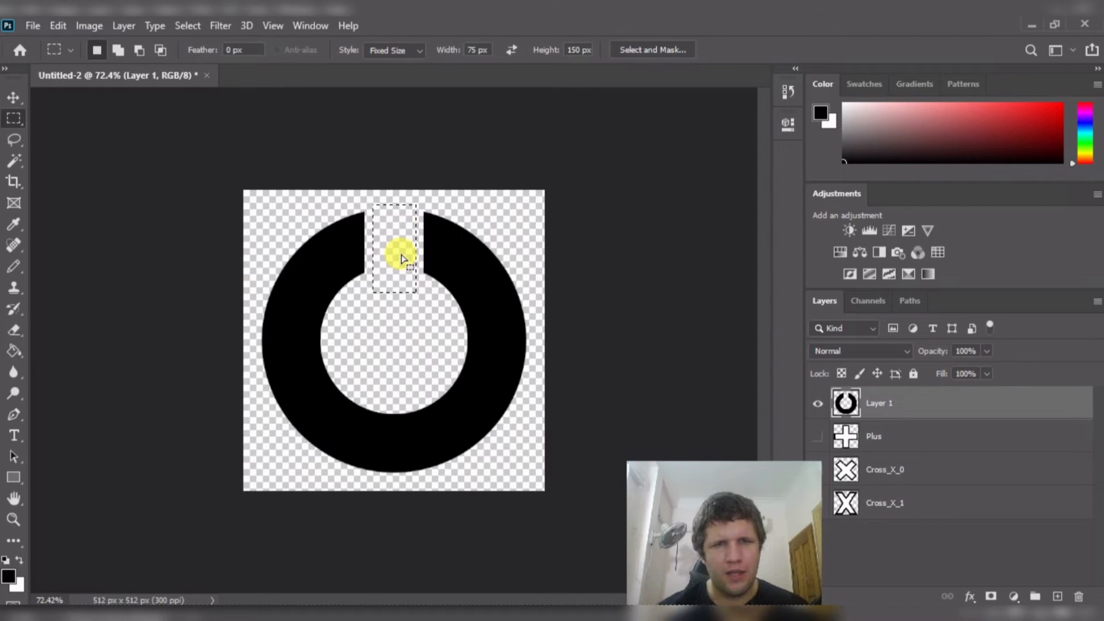
key("g")
left_click(402, 255)
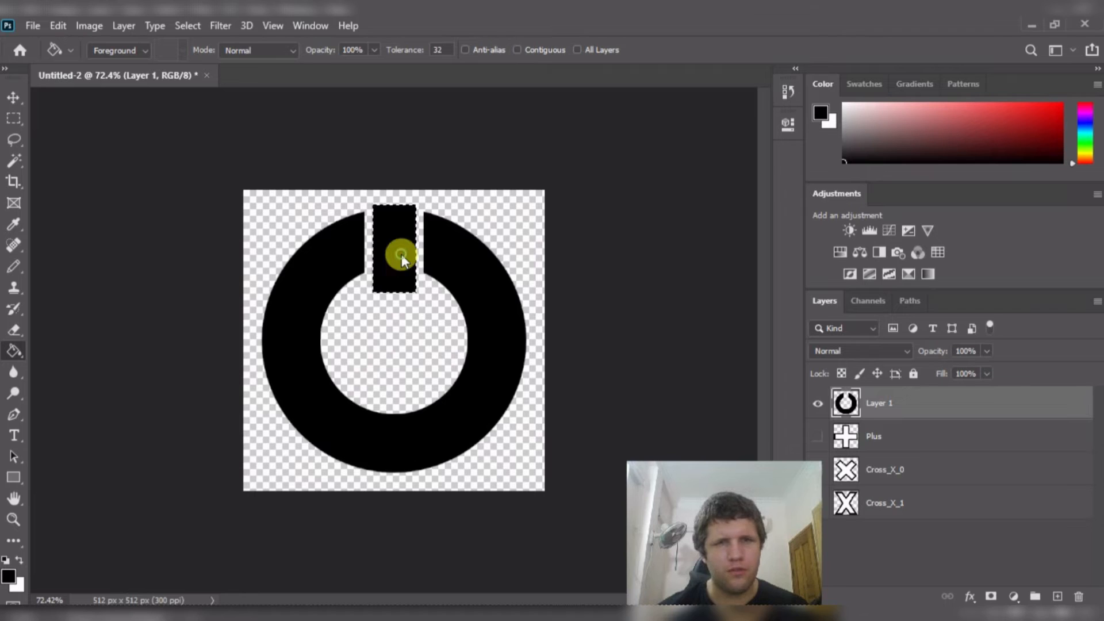
- Add the black ring to the bar's selection with the Magic Wand and contract the combined selection by 15 px
key("w")
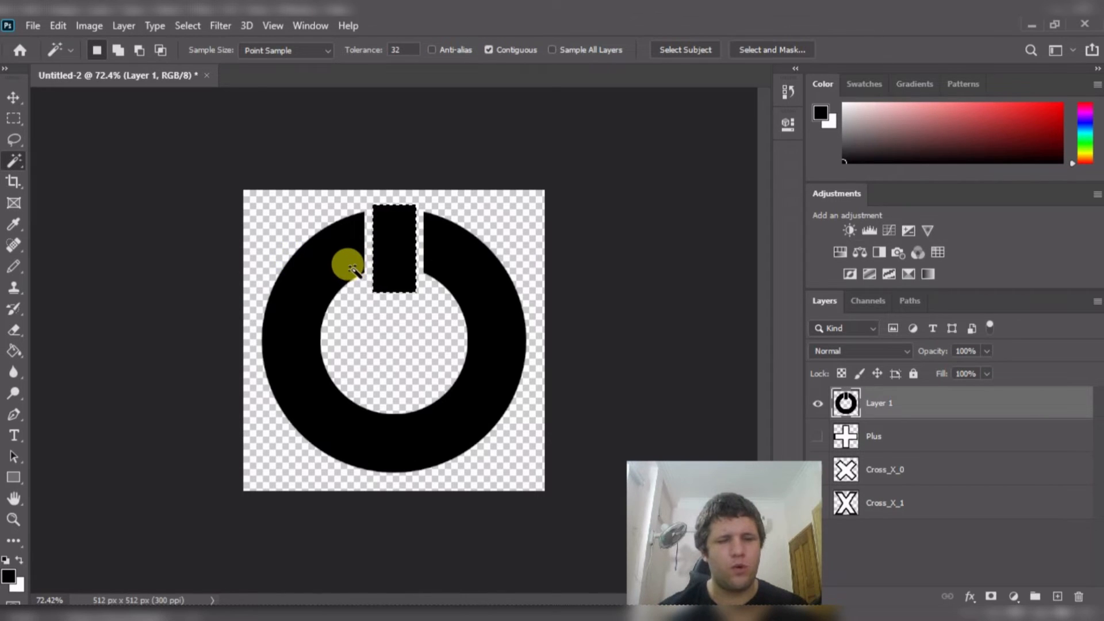
key("shift")
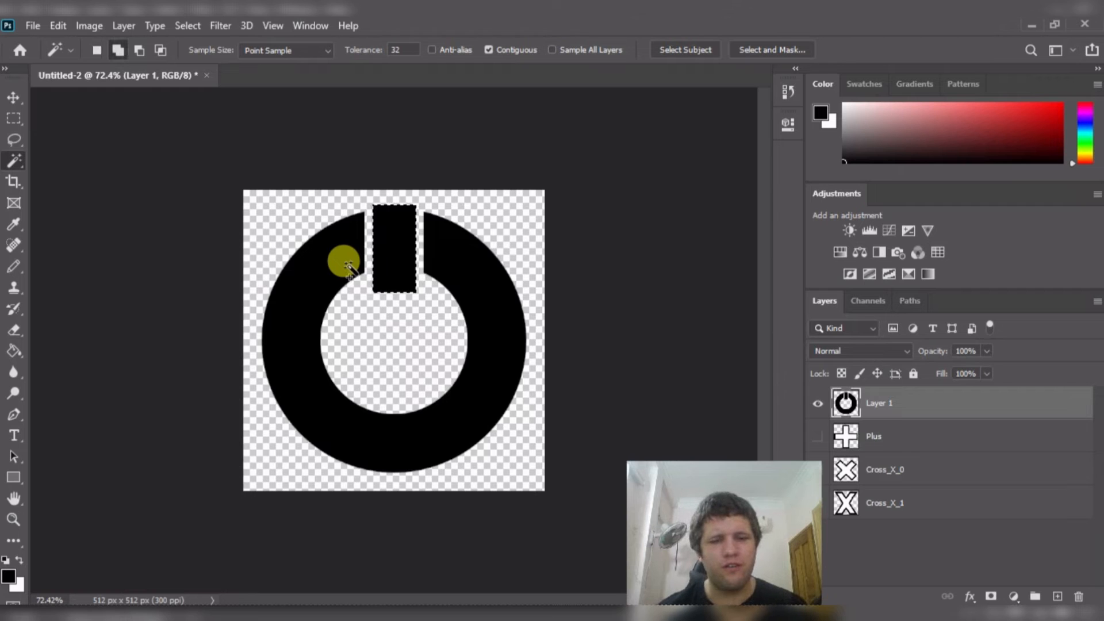
left_click(344, 268, "shift")
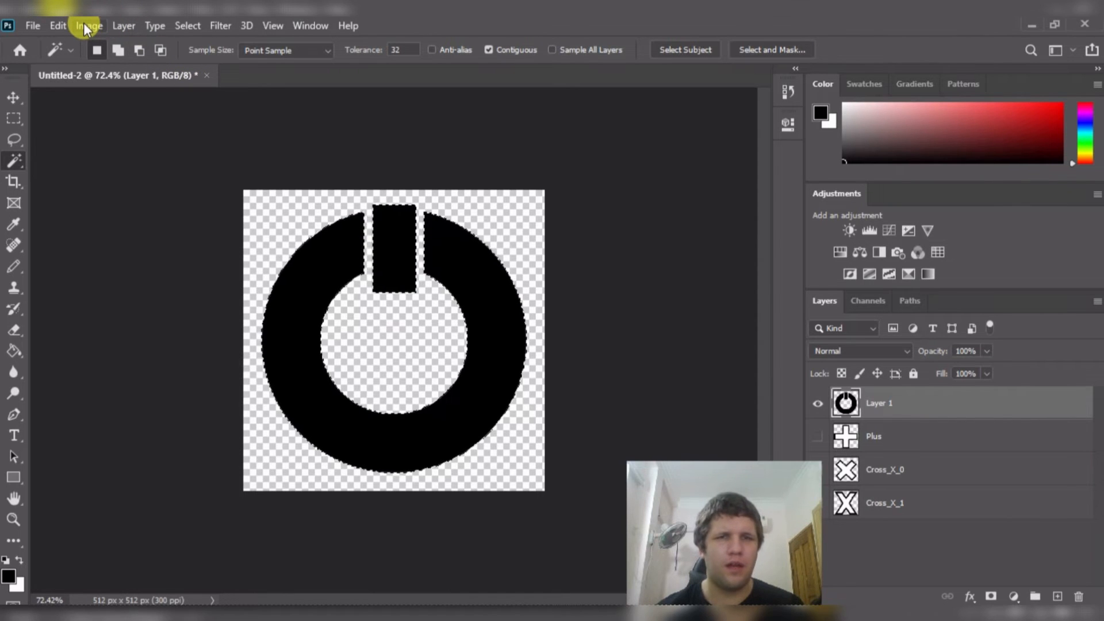
left_click(184, 25)
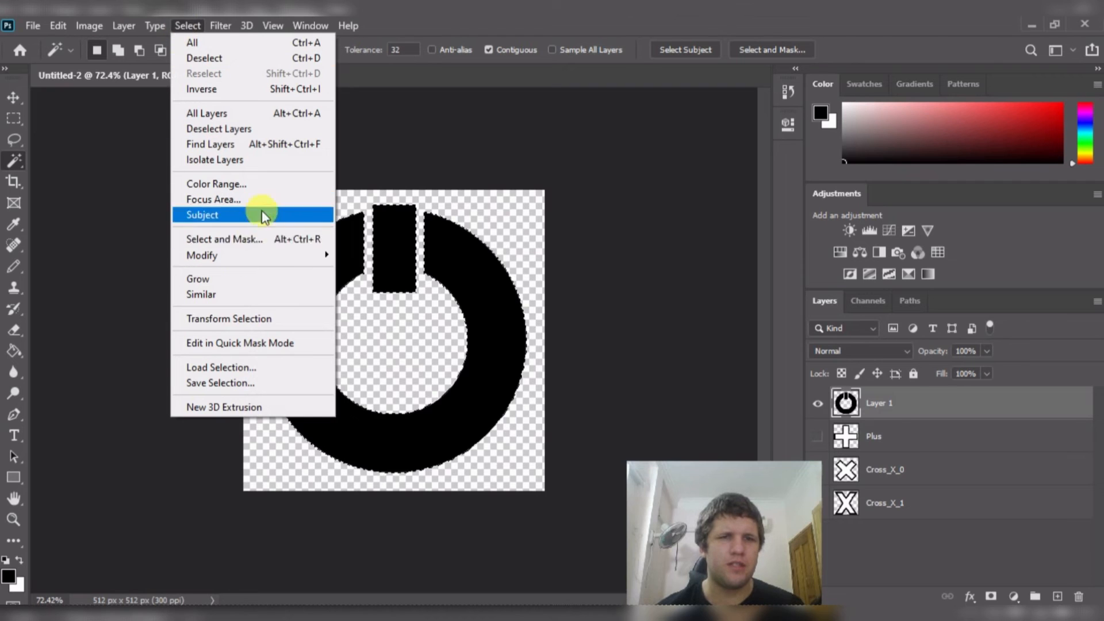
mouse_move(306, 255)
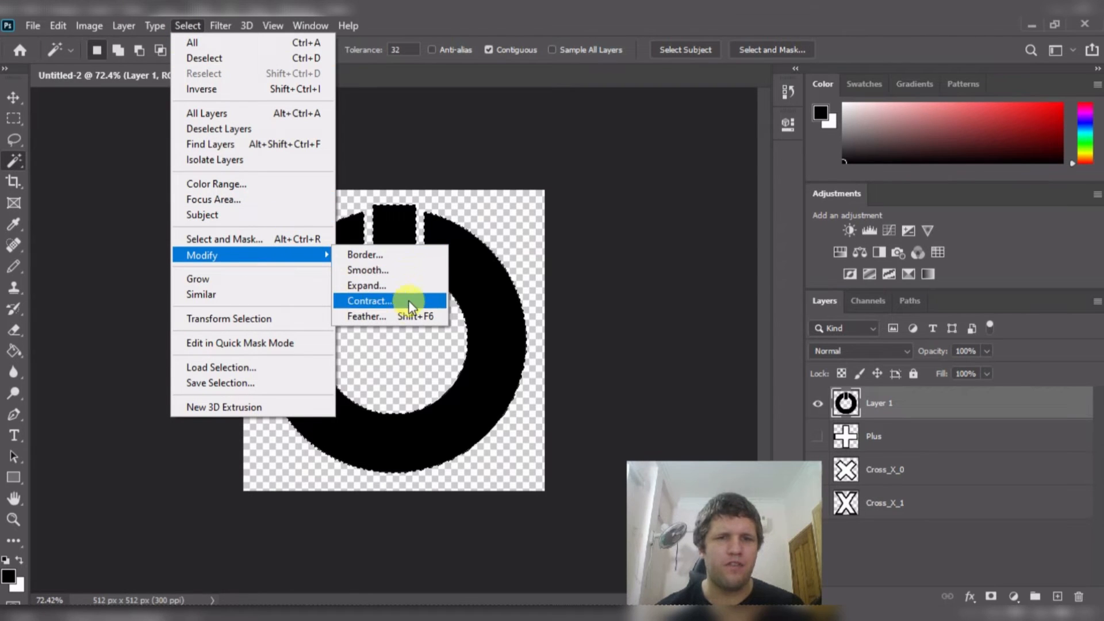
left_click(368, 300)
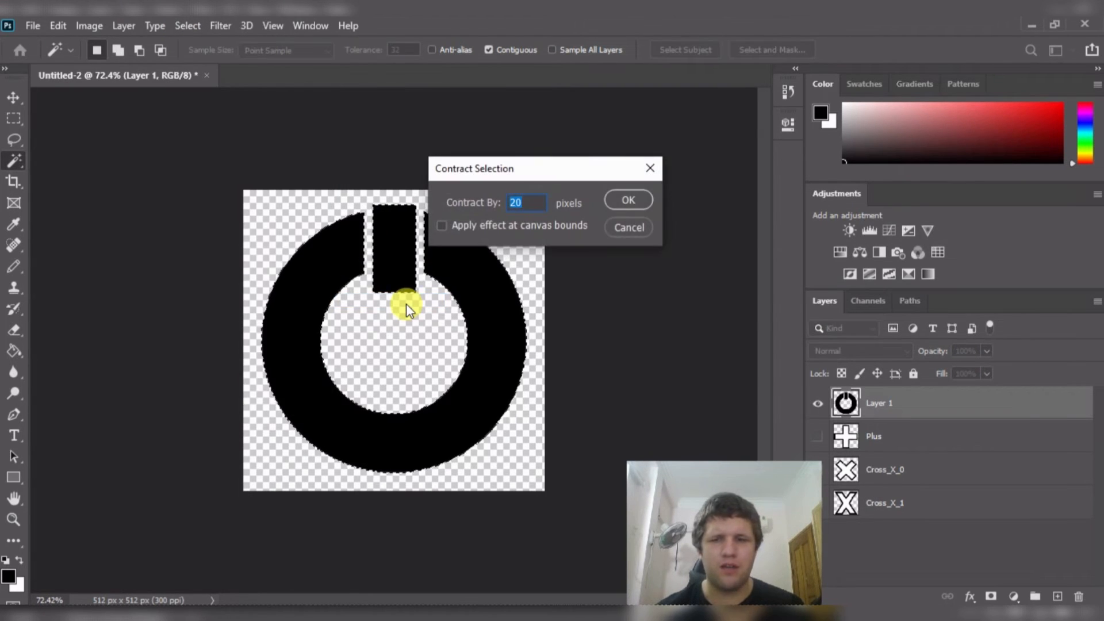
type("15")
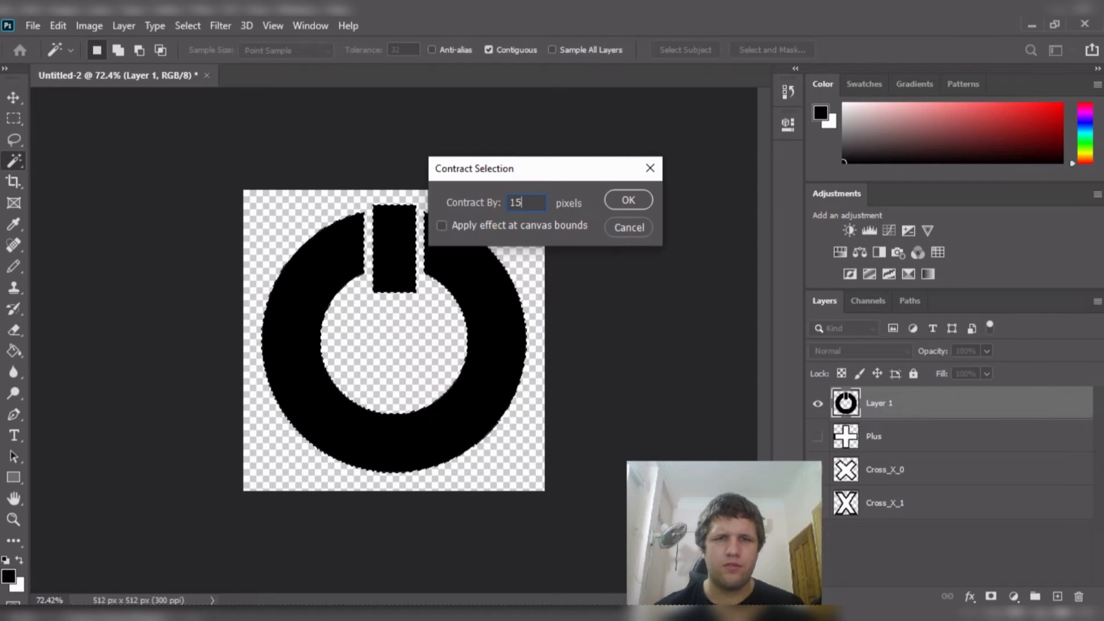
key("Return")
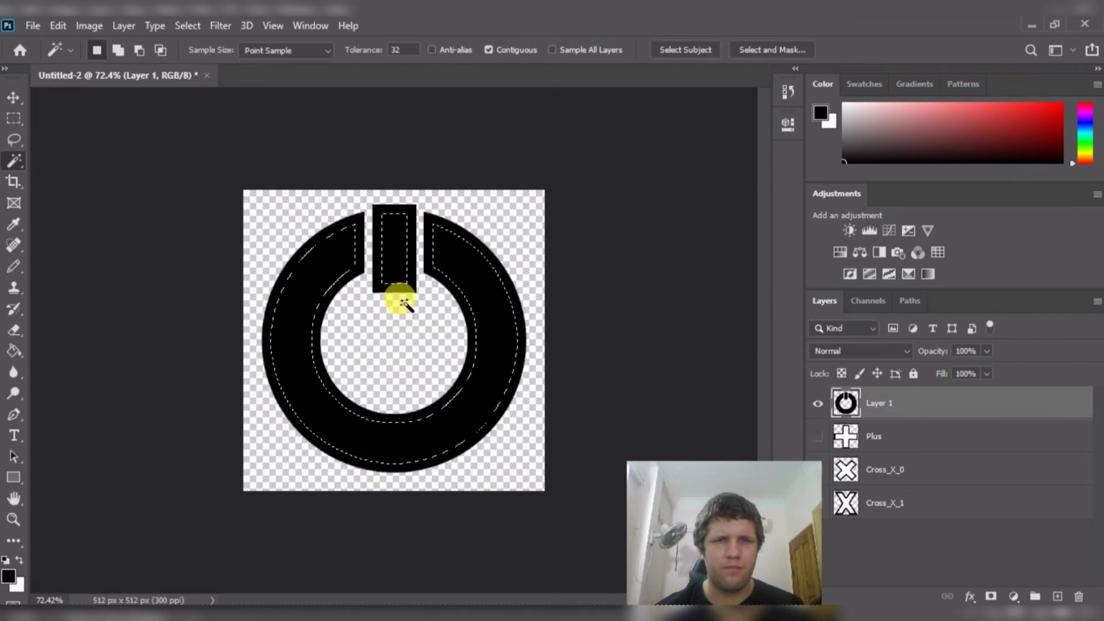
- Fill the contracted selection of the power symbol with white, leaving a black outline
key("g")
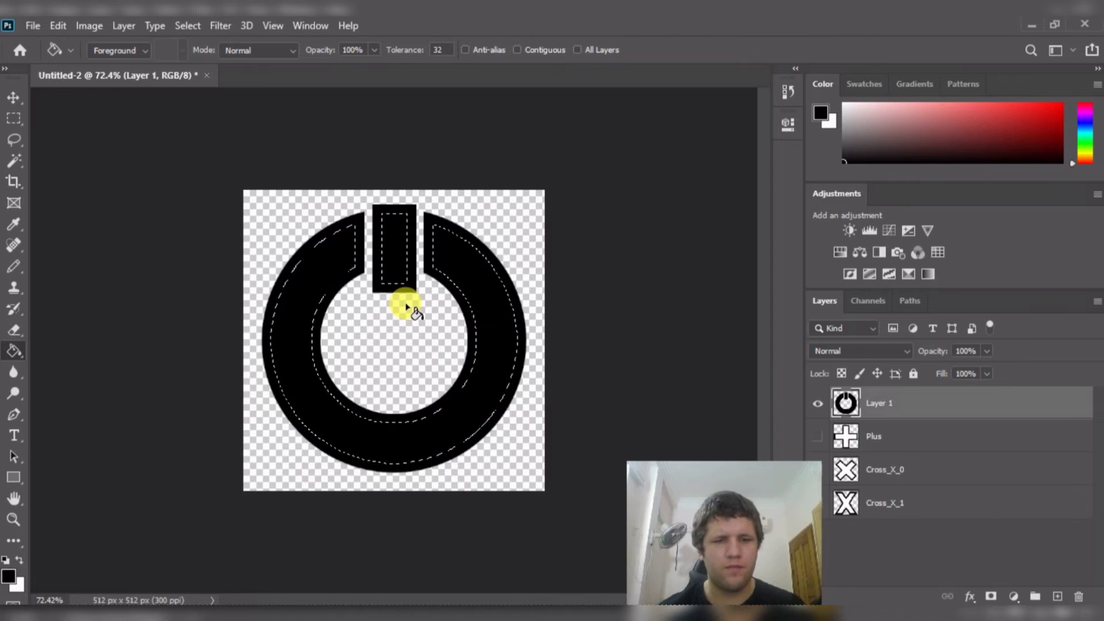
key("x")
left_click(391, 246)
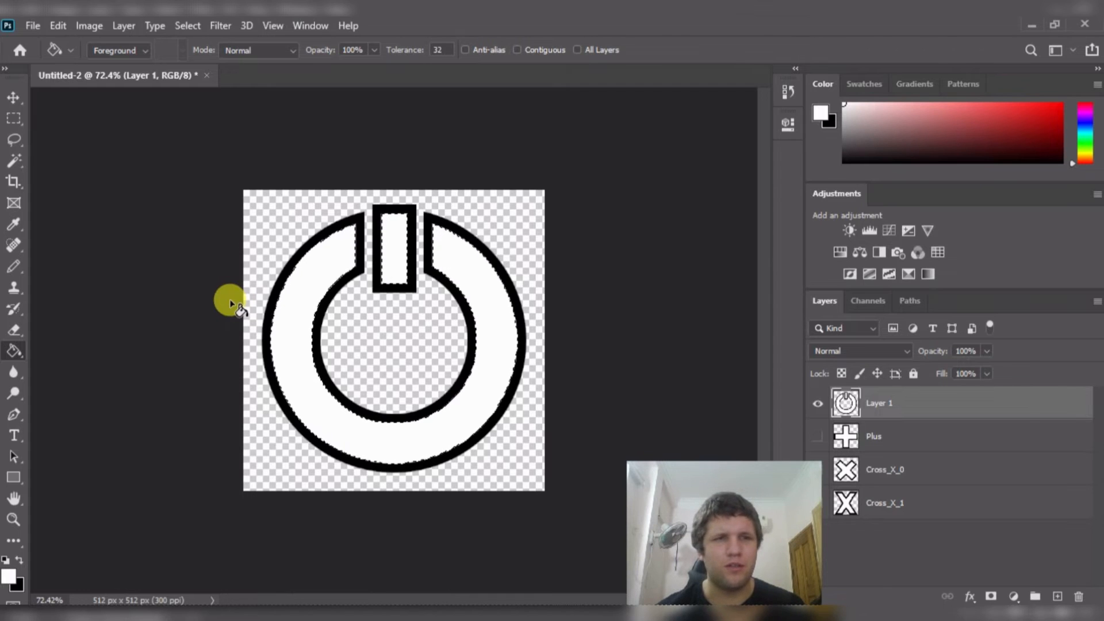
- Set the Rectangular Marquee's style to Normal and try to subtract the ring's upper-left part from the selection
left_click(14, 120)
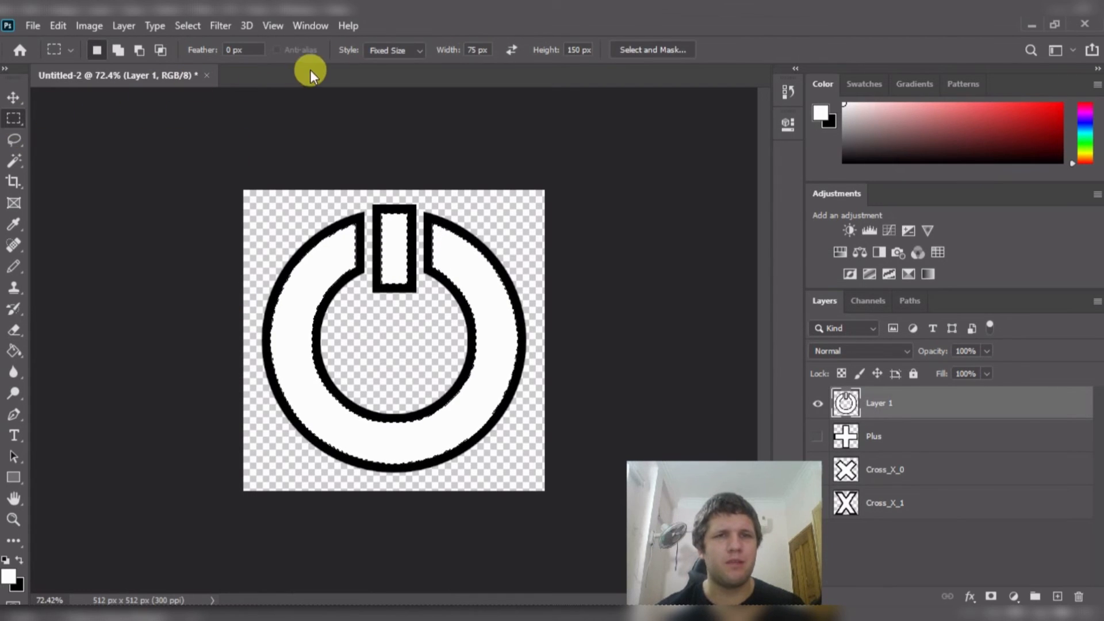
left_click(388, 48)
left_click(394, 65)
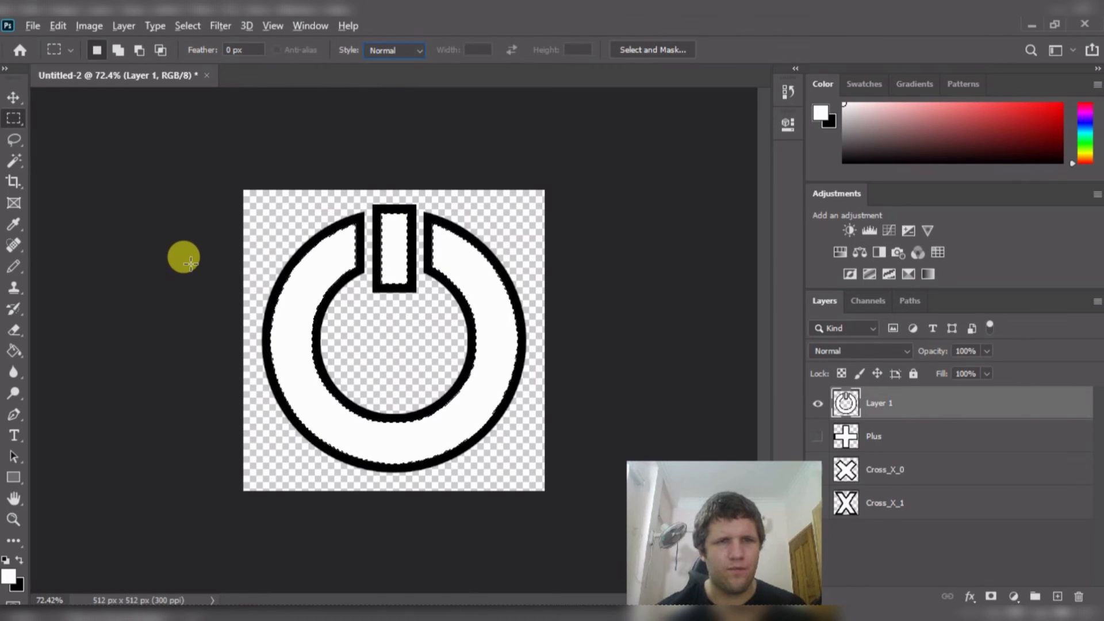
key("alt")
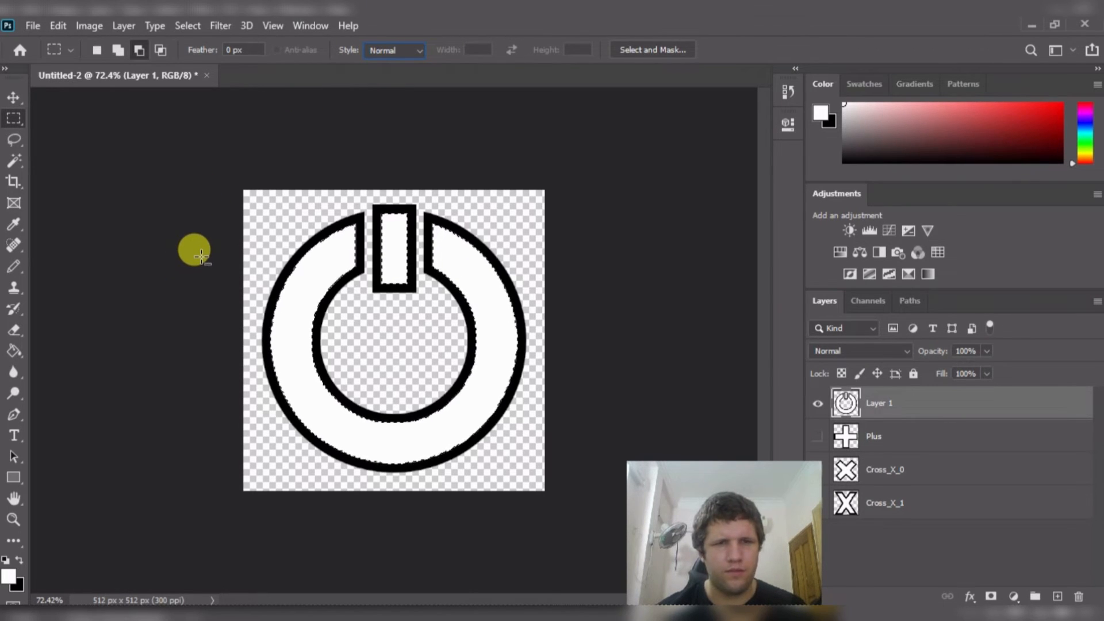
left_click_drag(231, 218, 395, 378)
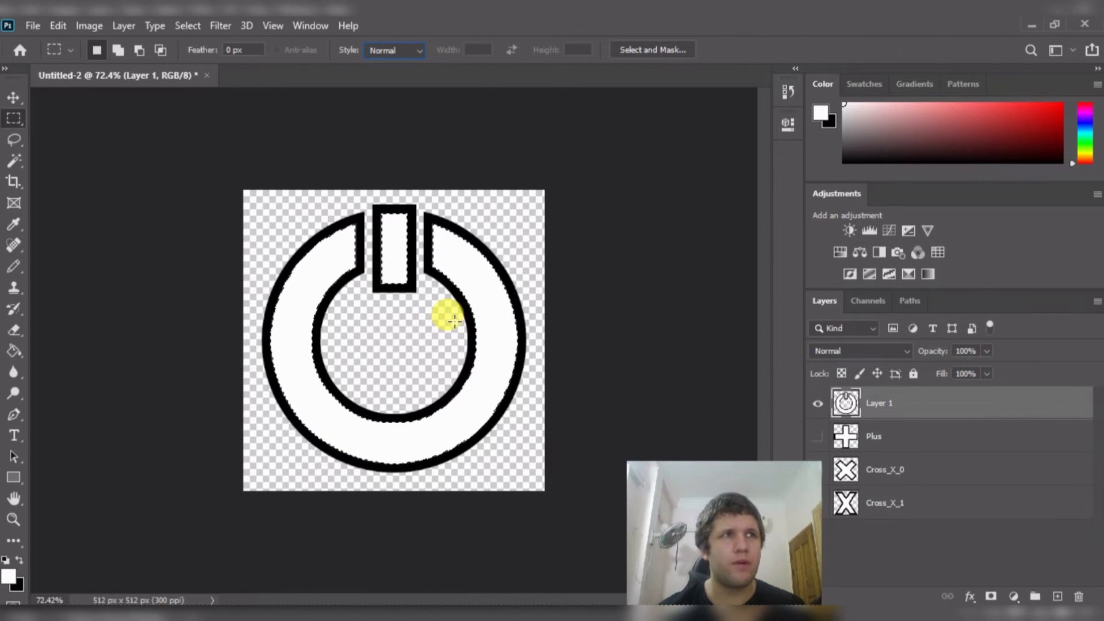
- Rename the power symbol's layer as Power and quick-export the icon as a PNG
double_click(868, 401)
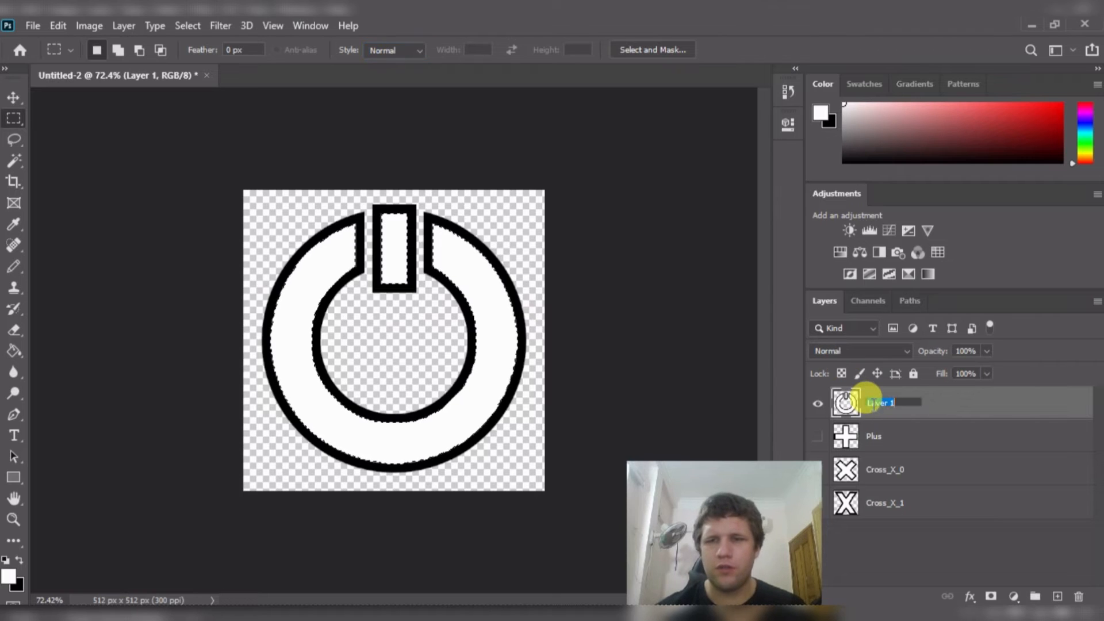
type("Power")
key("Return")
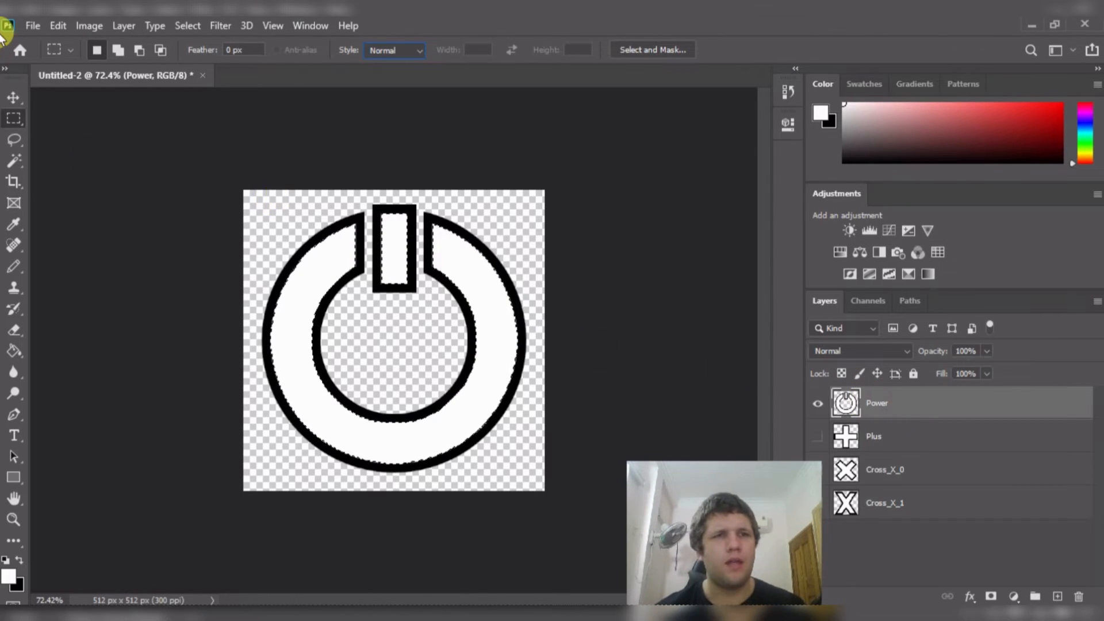
left_click(37, 25)
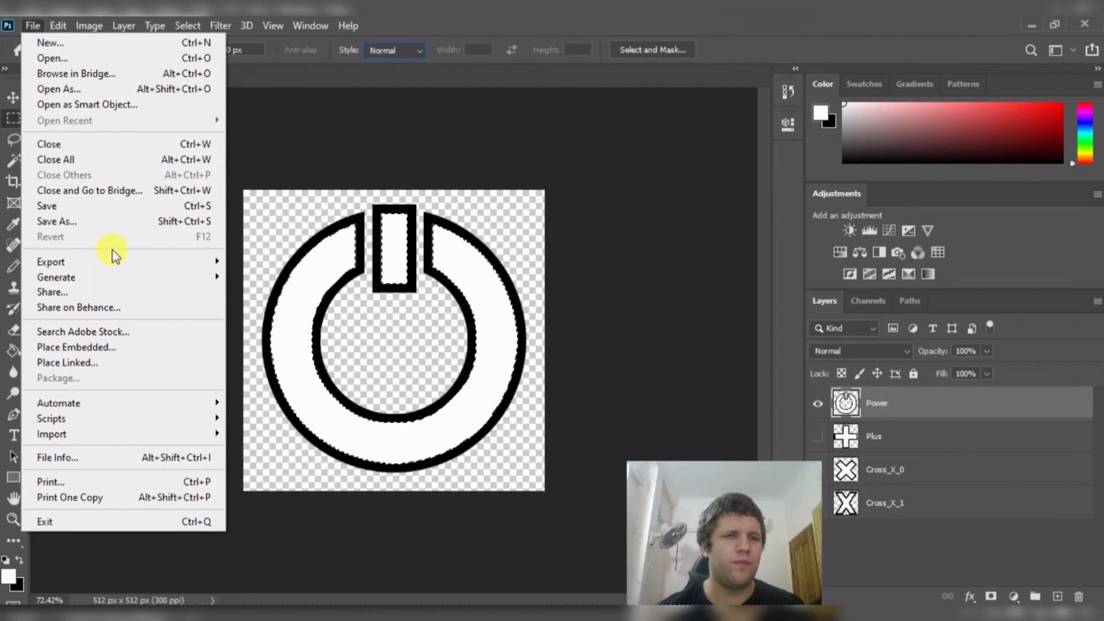
mouse_move(123, 260)
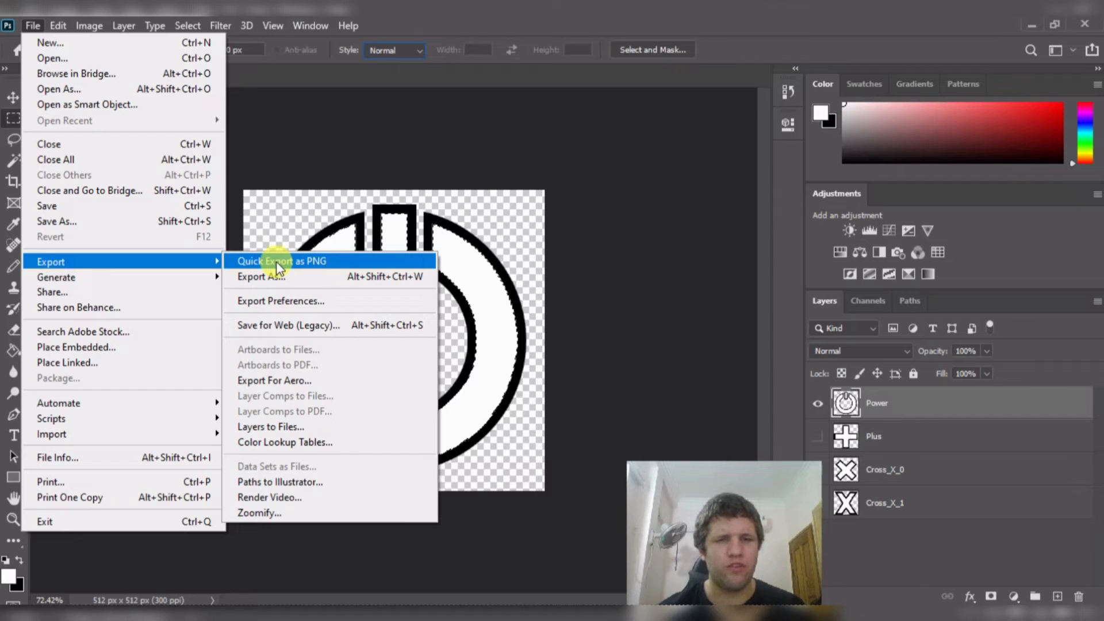
left_click(278, 261)
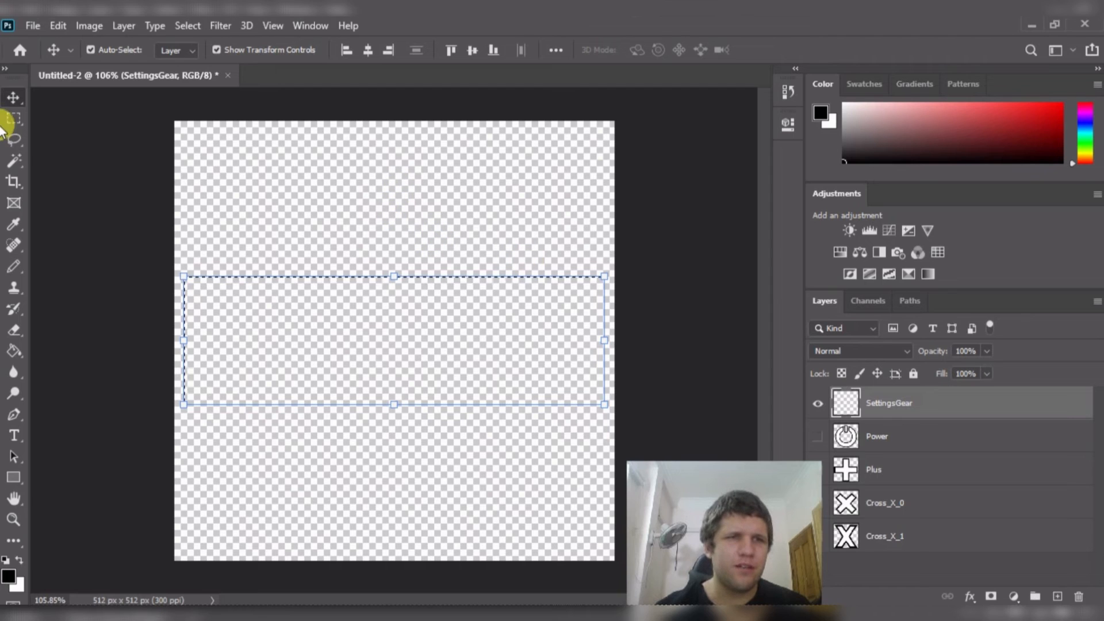
- Fill the centred 490 by 150 px rectangular selection on the SettingsGear layer with black
left_click(19, 116)
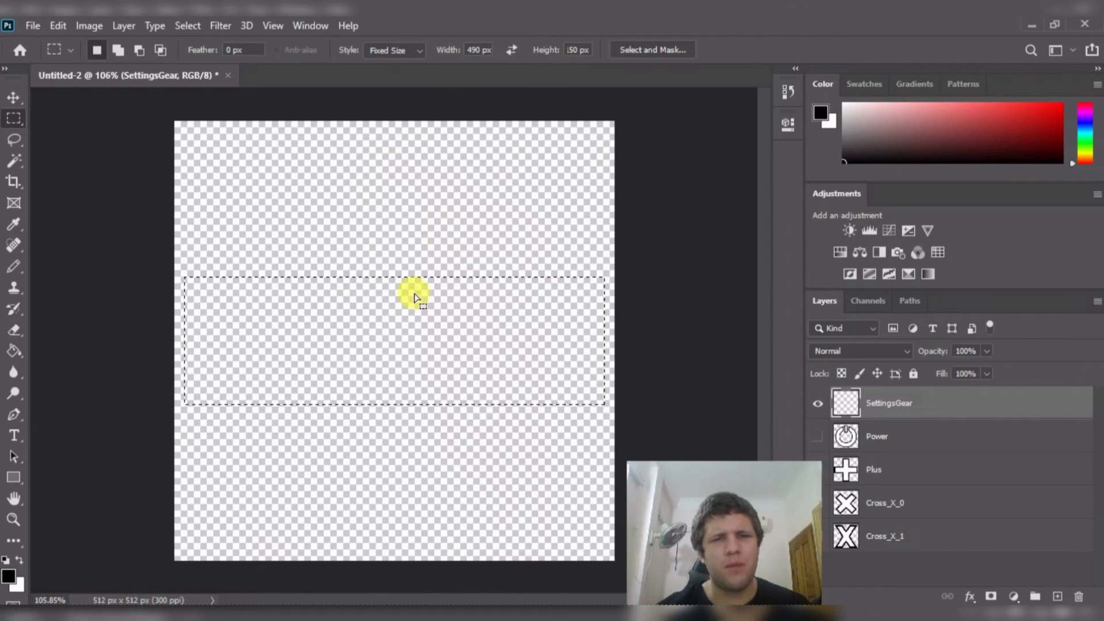
mouse_move(406, 303)
left_mouse_down()
mouse_move(401, 239)
mouse_move(404, 318)
mouse_move(402, 308)
mouse_move(416, 316)
left_mouse_up()
key("g")
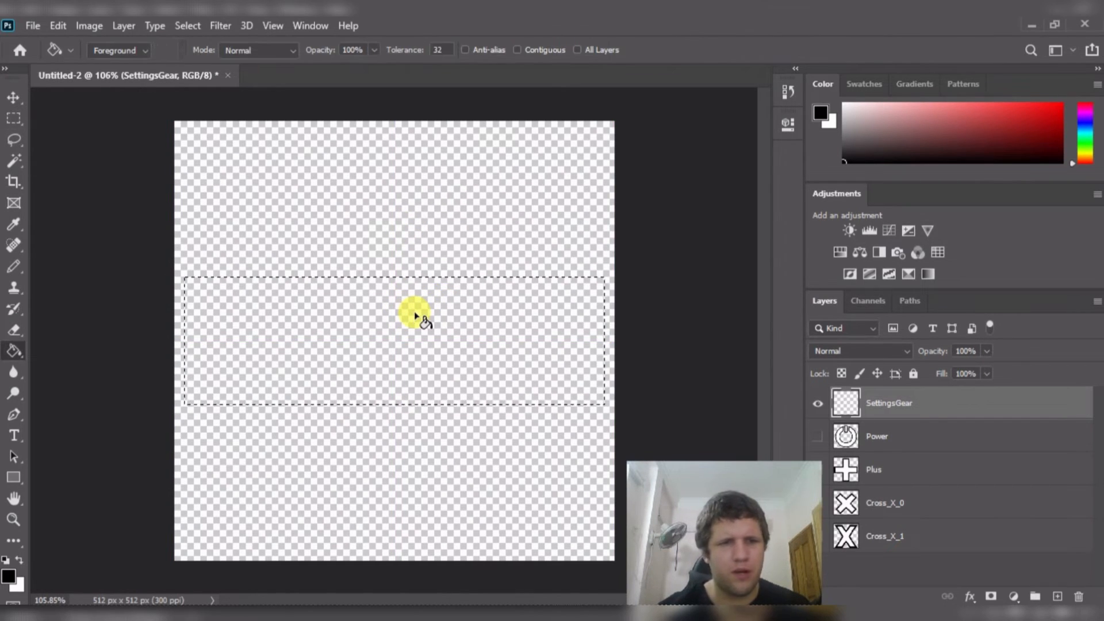
left_click(415, 314)
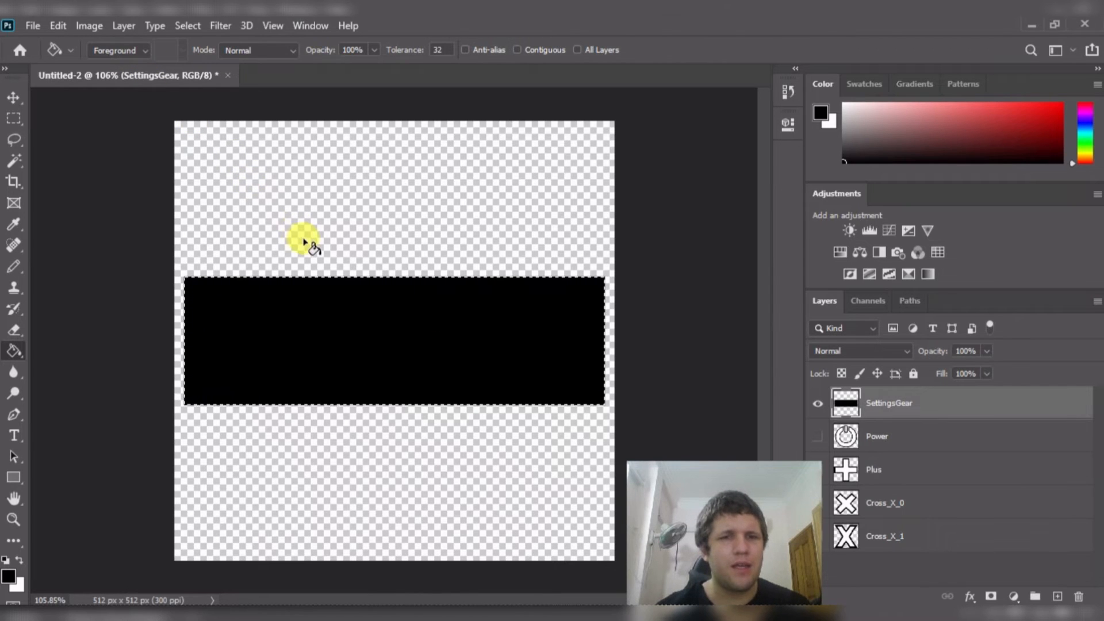
- Rotate the whole image 90° clockwise so the black bar stands vertically
key("v")
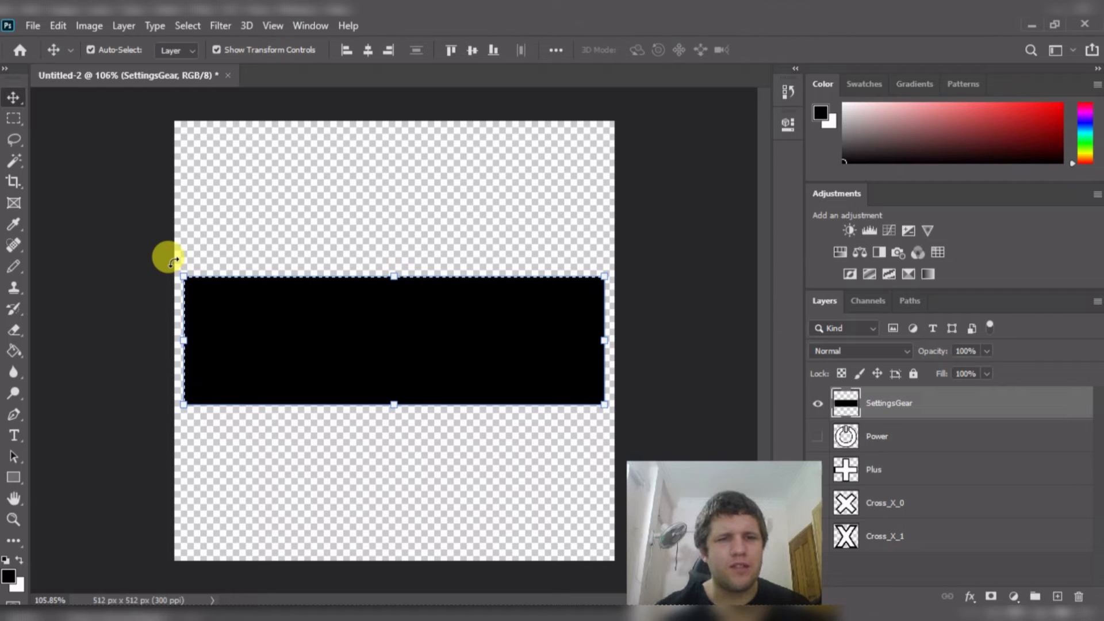
left_click(89, 29)
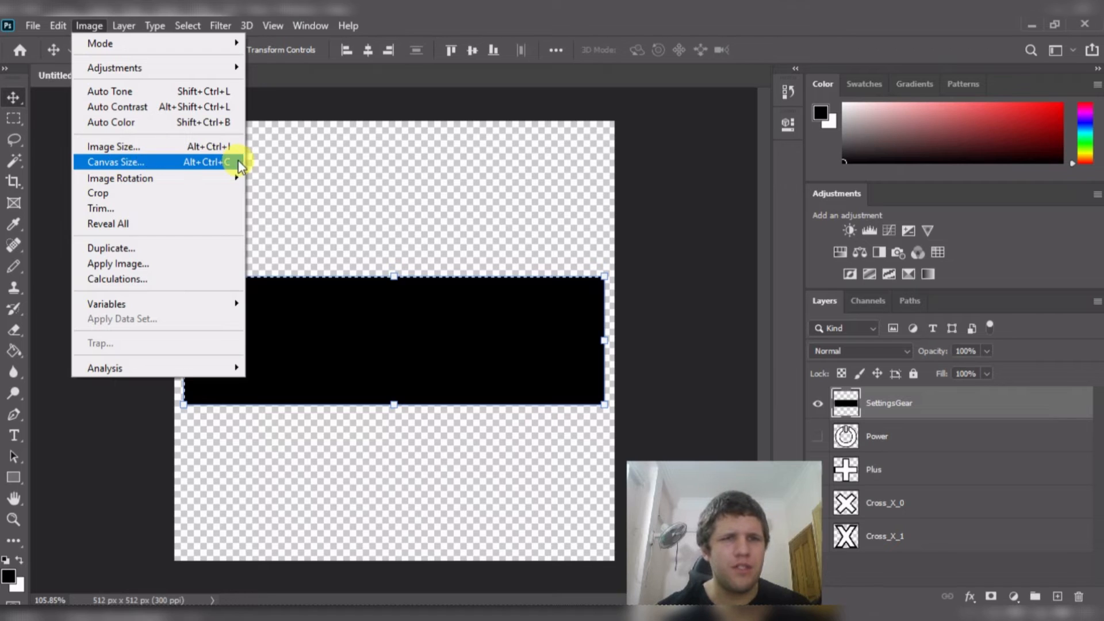
mouse_move(236, 173)
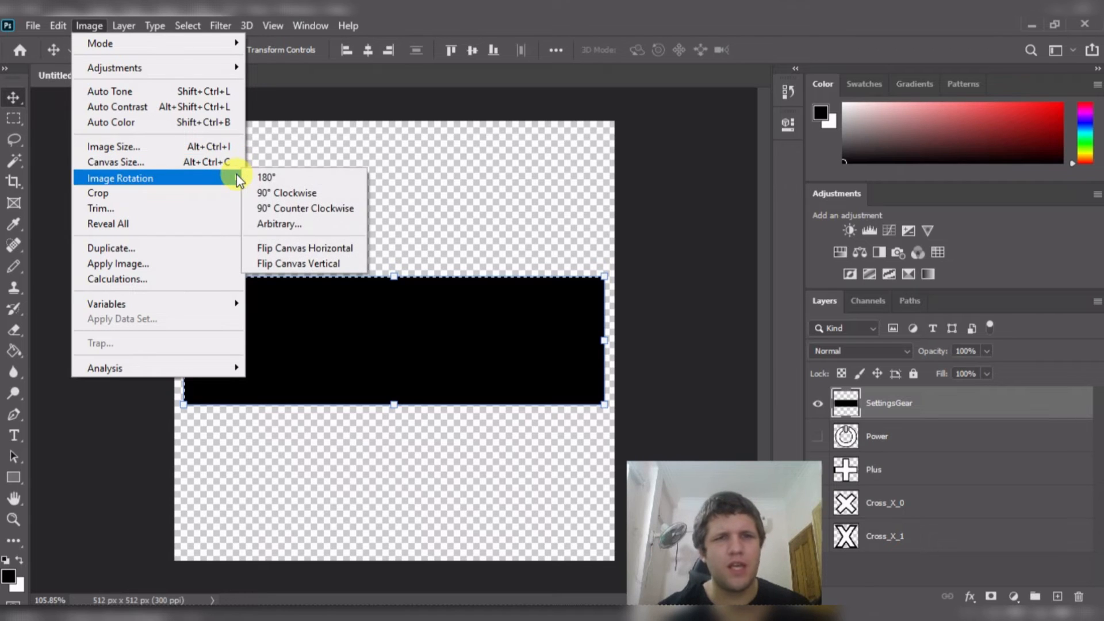
left_click(277, 192)
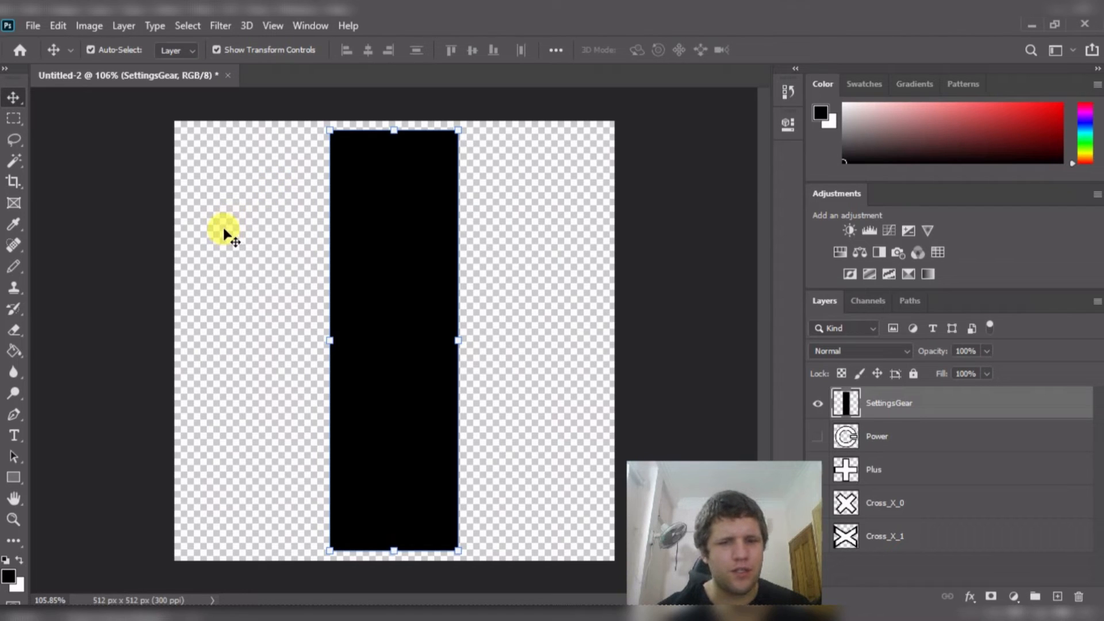
- Centre a horizontal 490 px wide, 150 px high selection over the vertical bar and fill it with black to form a cross
key("m")
left_click(193, 321)
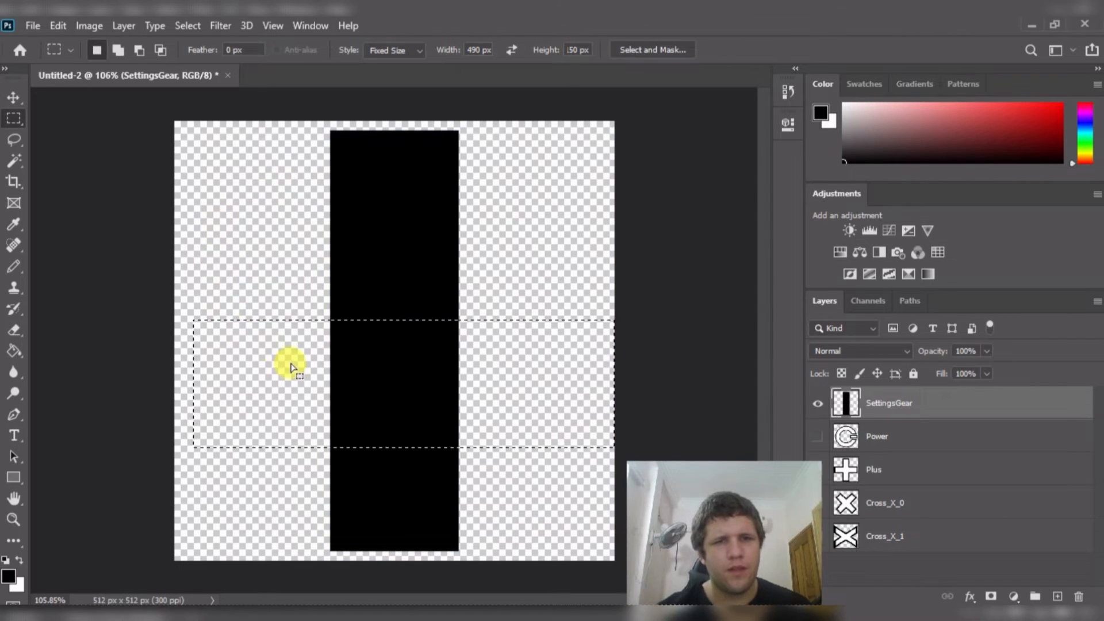
left_click_drag(290, 368, 277, 322)
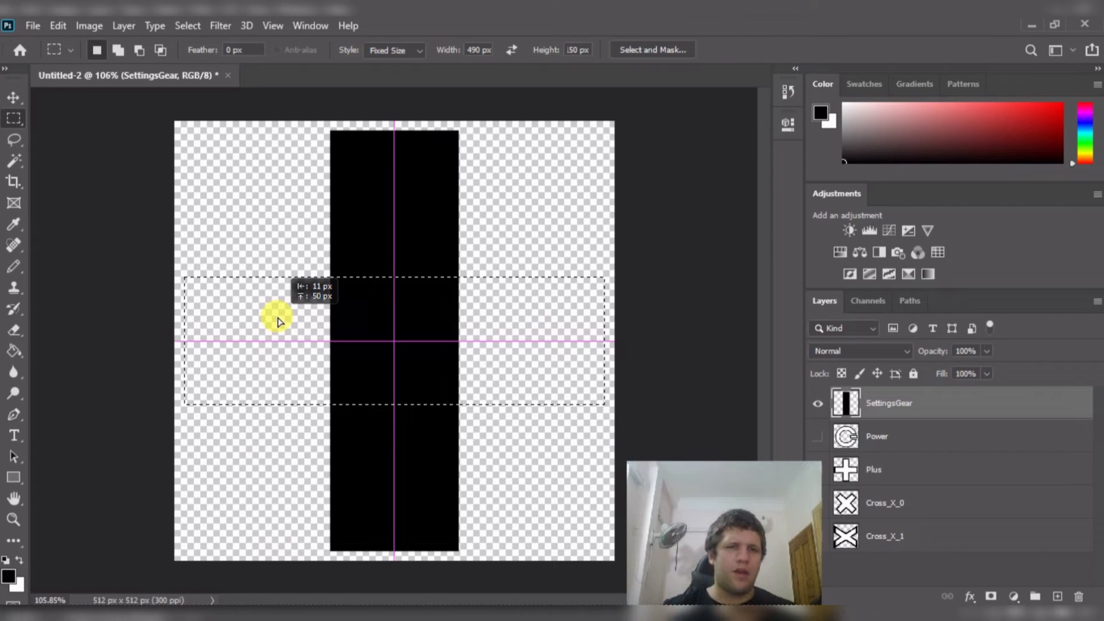
left_click_drag(278, 322, 278, 321)
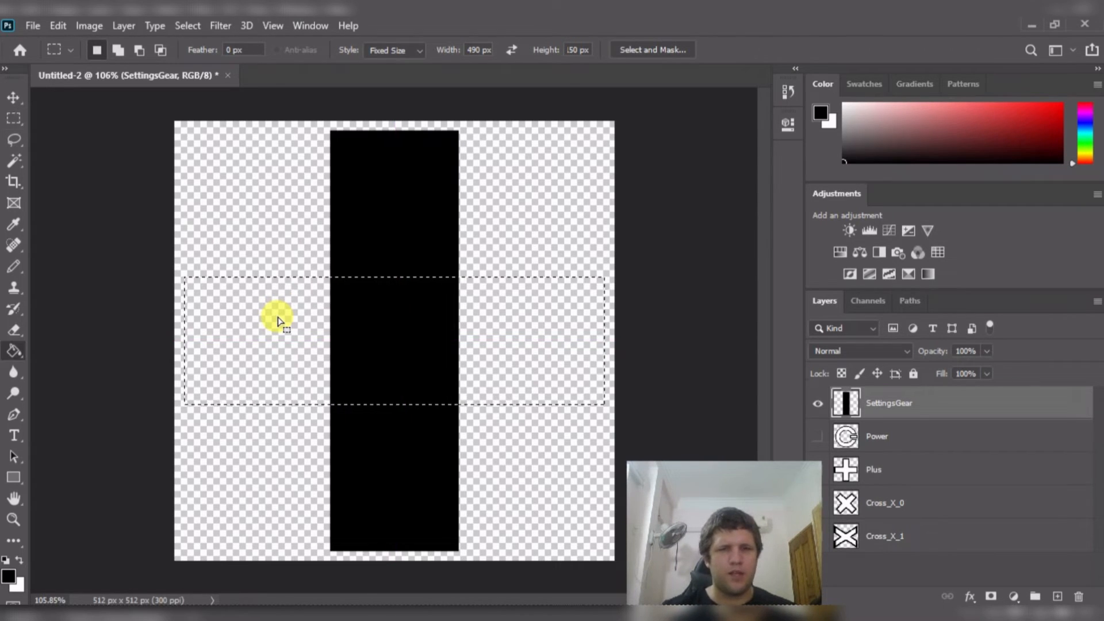
key("g")
left_click(280, 320)
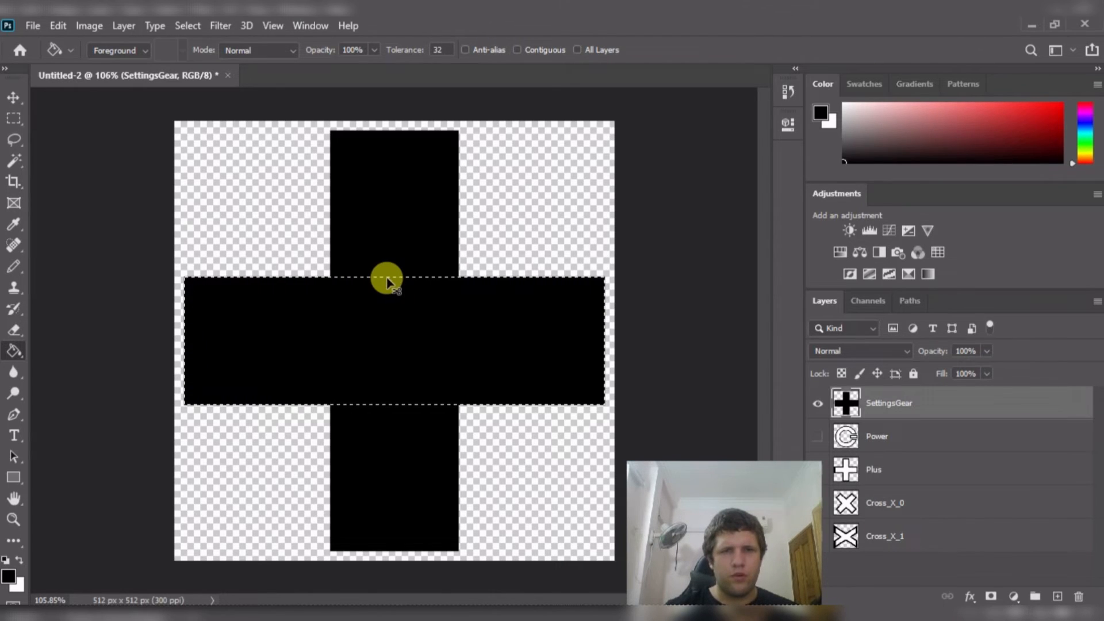
- Duplicate the black cross onto a new layer and rotate the copy by 45° with Nearest Neighbor interpolation
key("ctrl+a")
key("ctrl+j")
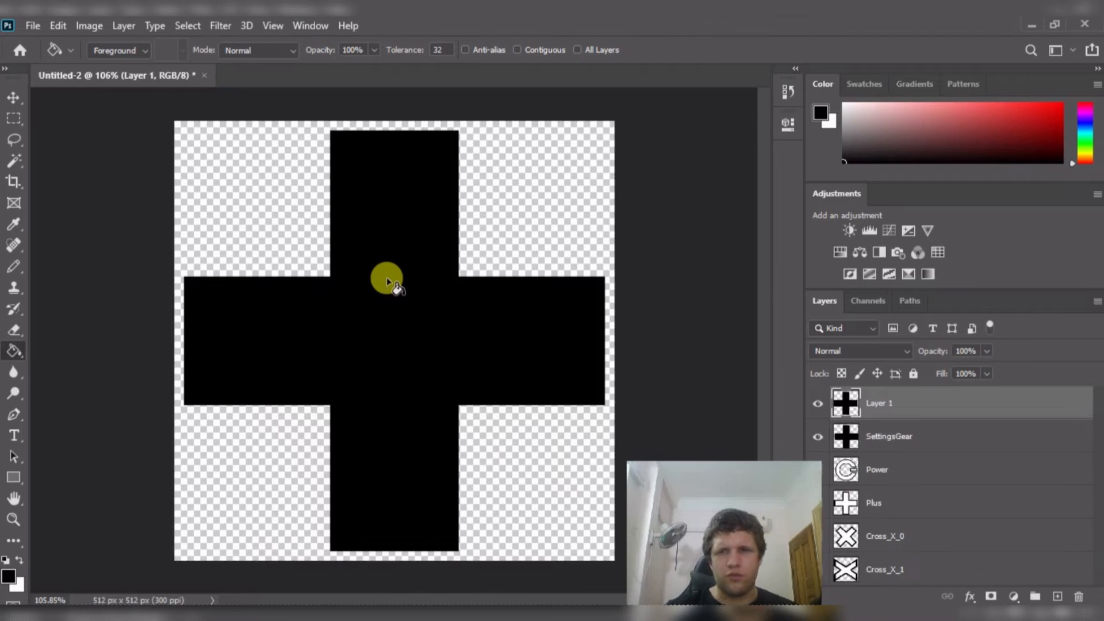
key("v")
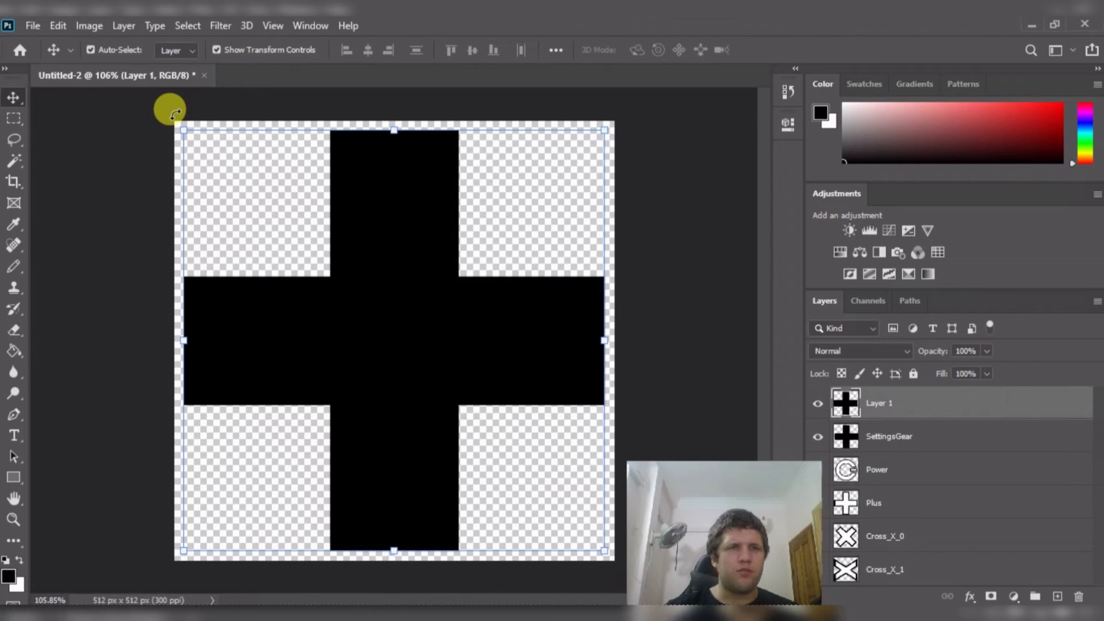
left_click(175, 113)
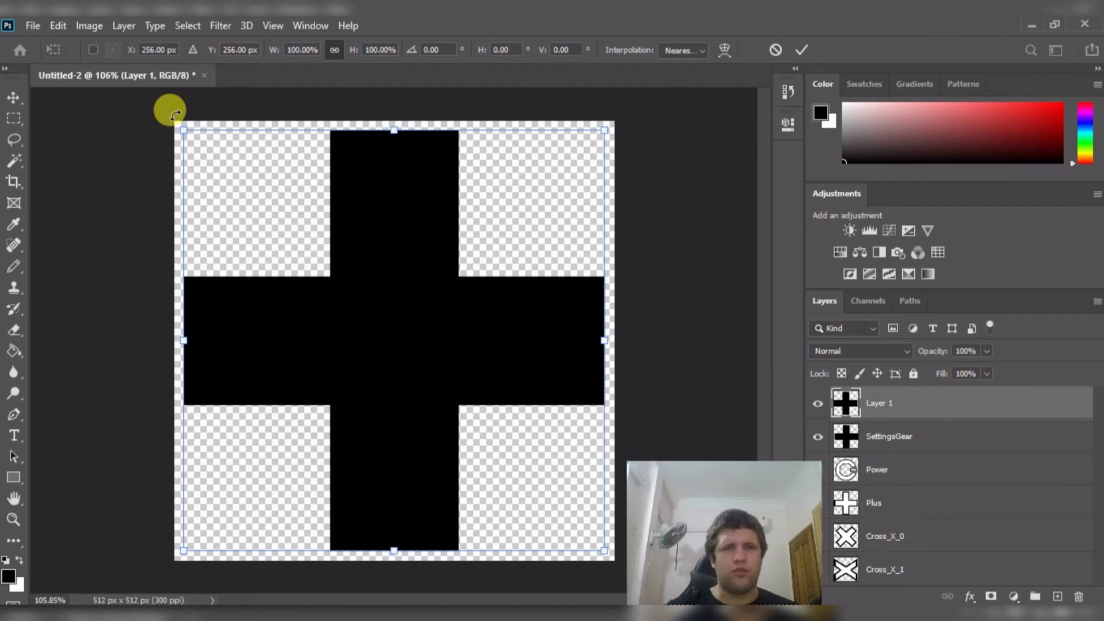
left_click(878, 406)
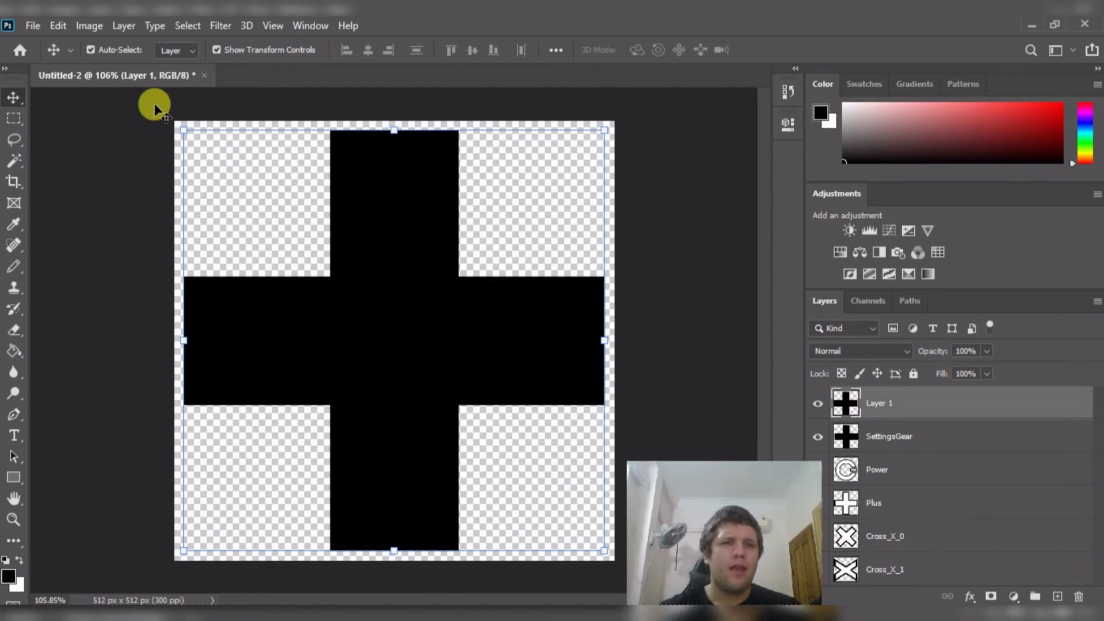
left_click_drag(165, 111, 204, 103)
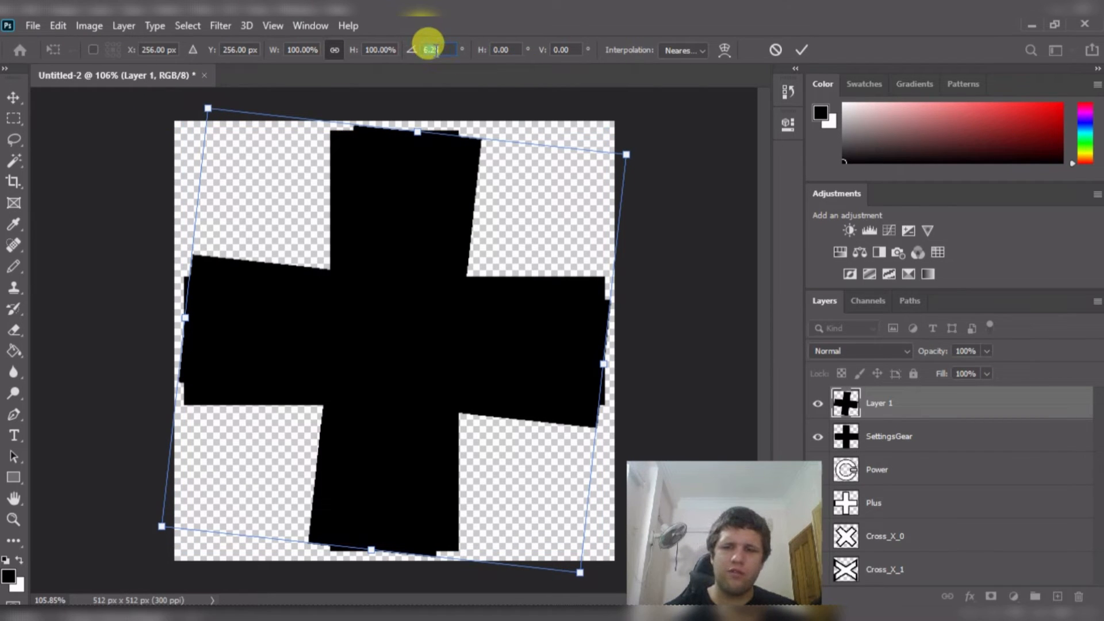
type("45")
key("Return")
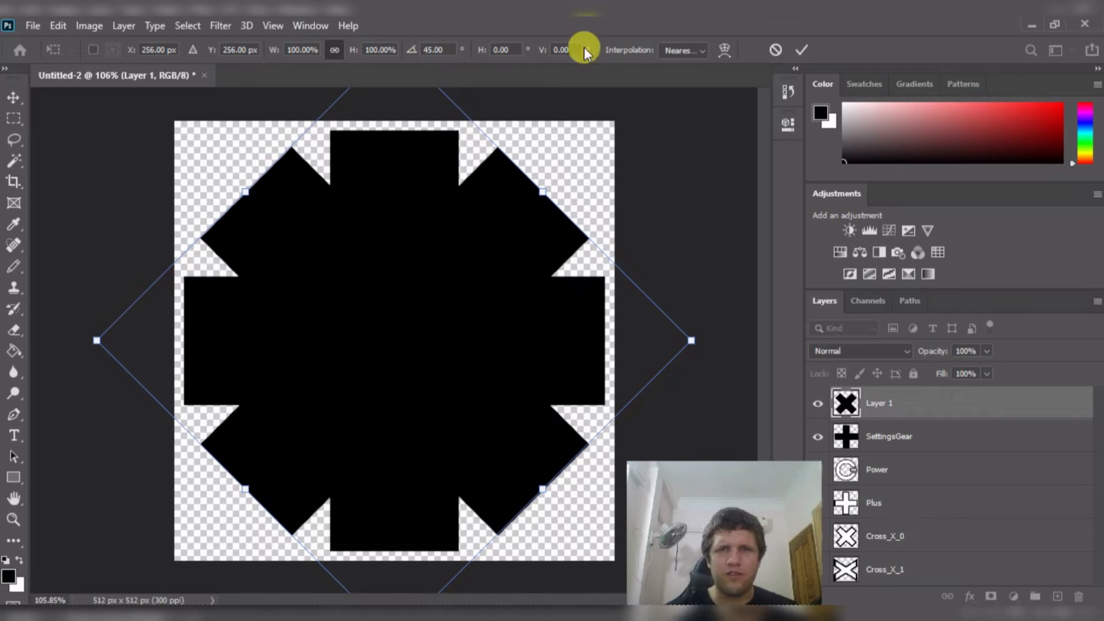
left_click(675, 51)
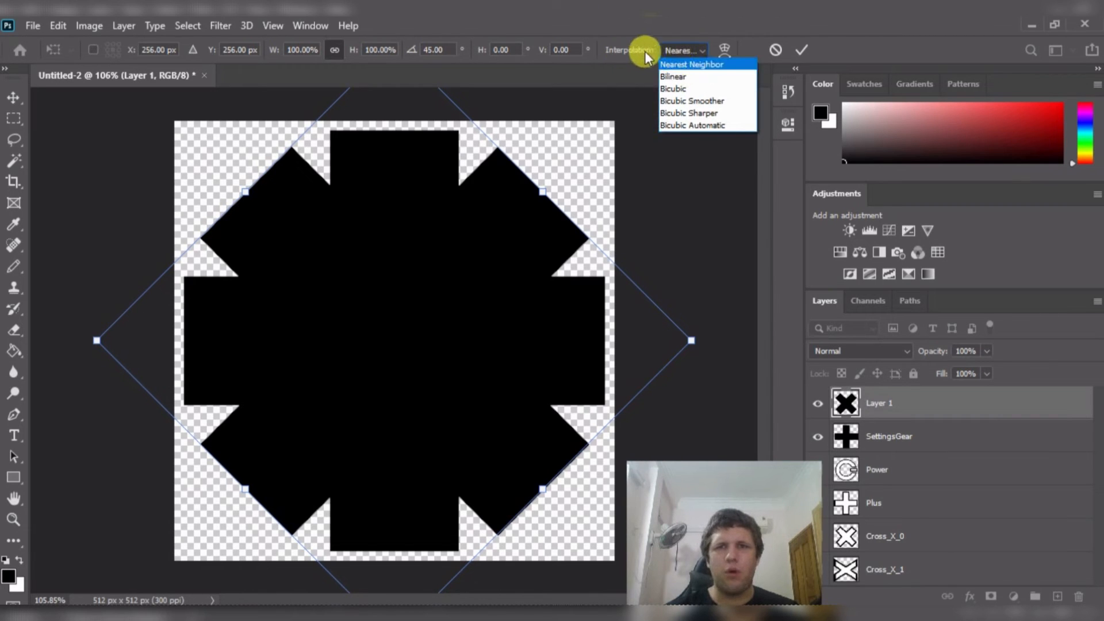
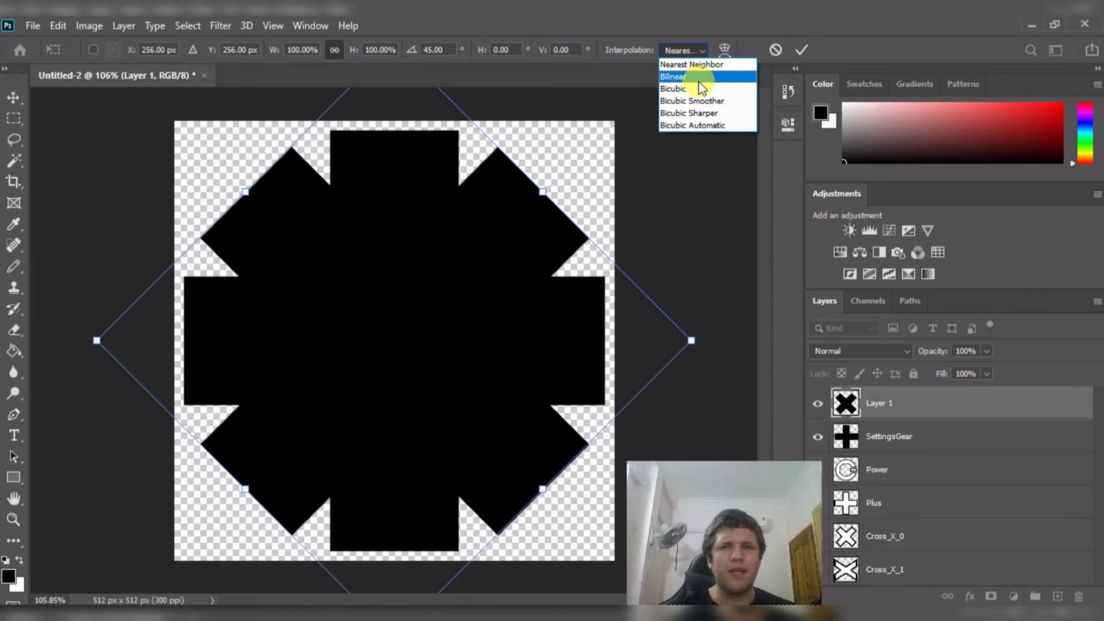
left_click(802, 47)
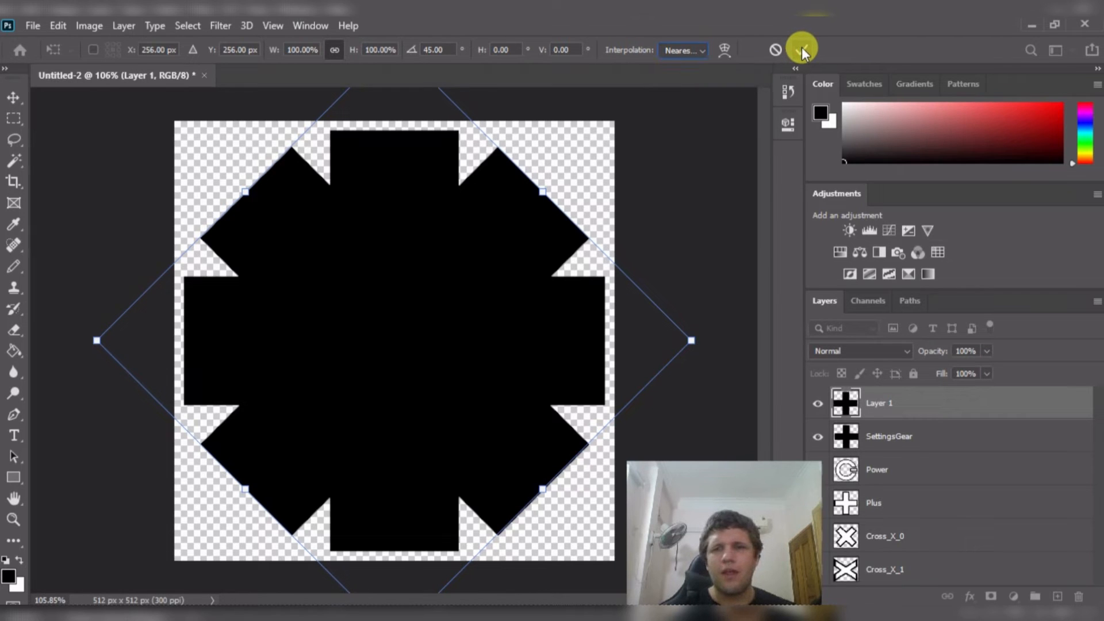
- Merge the rotated cross copy down into the SettingsGear layer
right_click(885, 410)
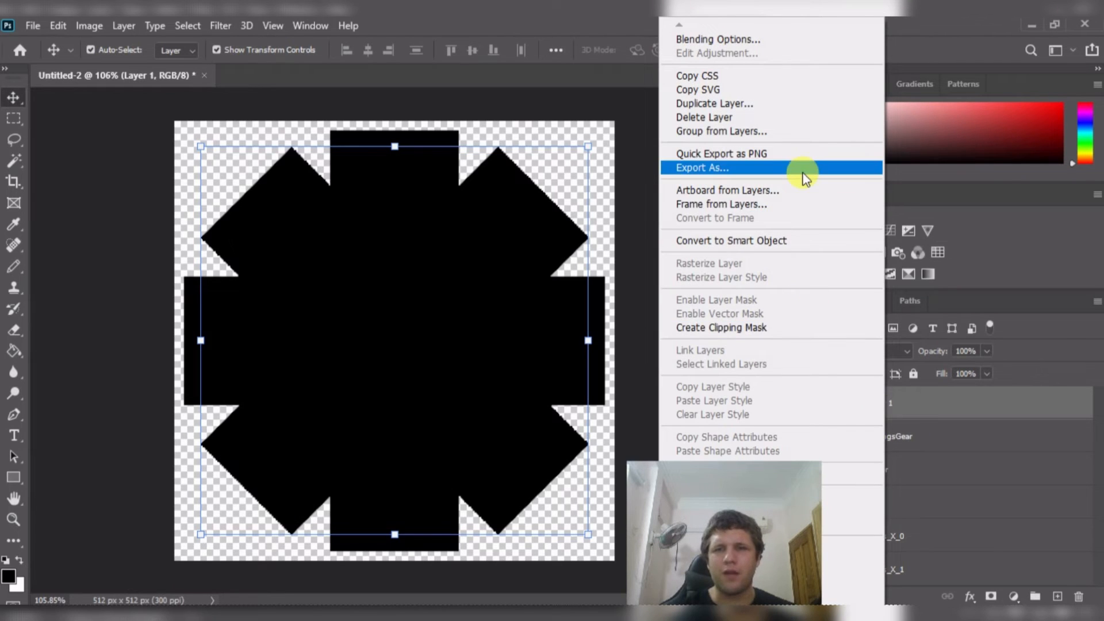
left_click(772, 498)
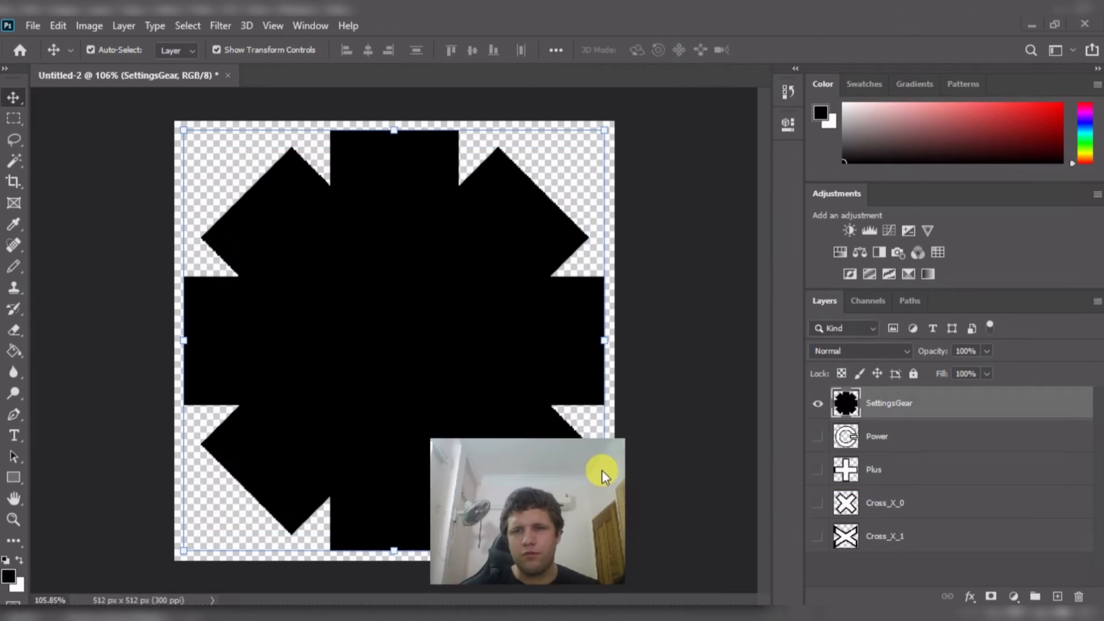
right_click(901, 404)
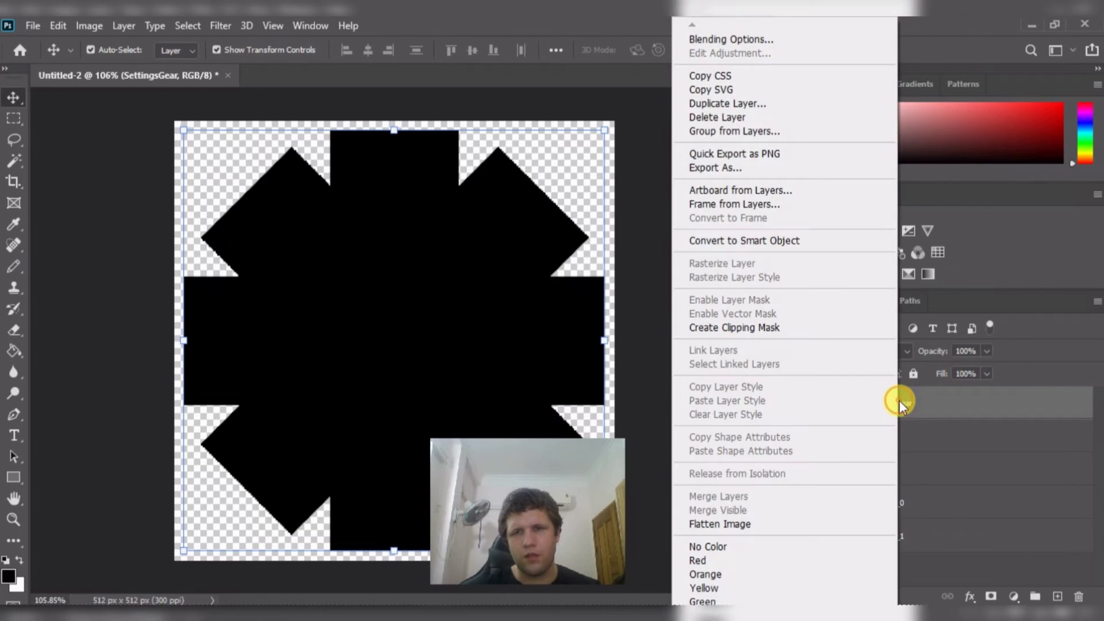
- Rotate the whole image 90° counterclockwise so the other icons stand upright again
left_click(125, 27)
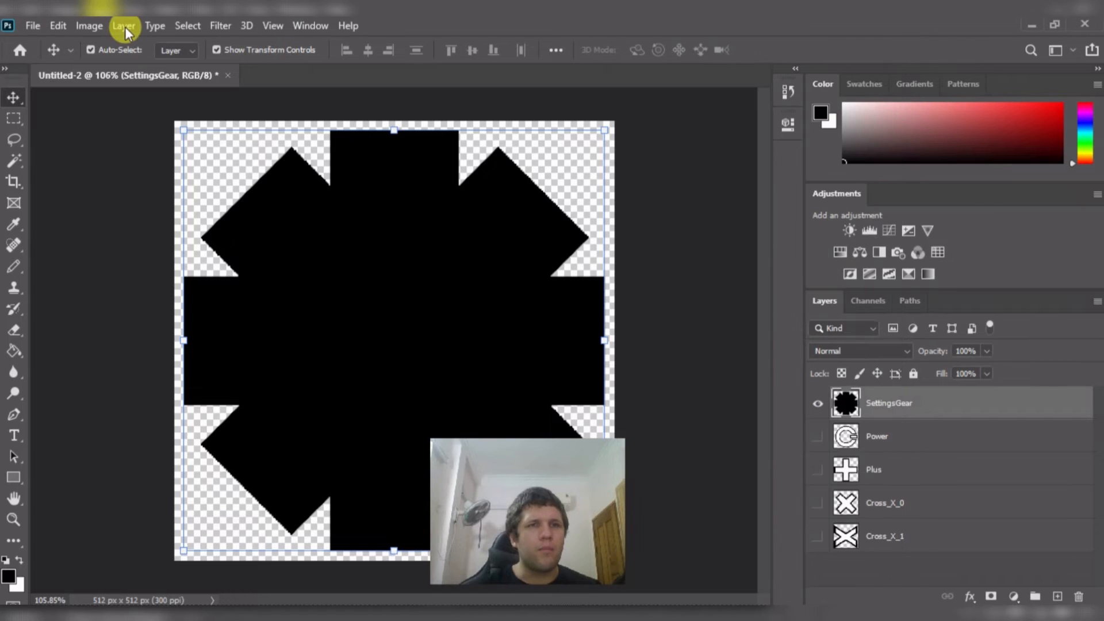
left_click(81, 27)
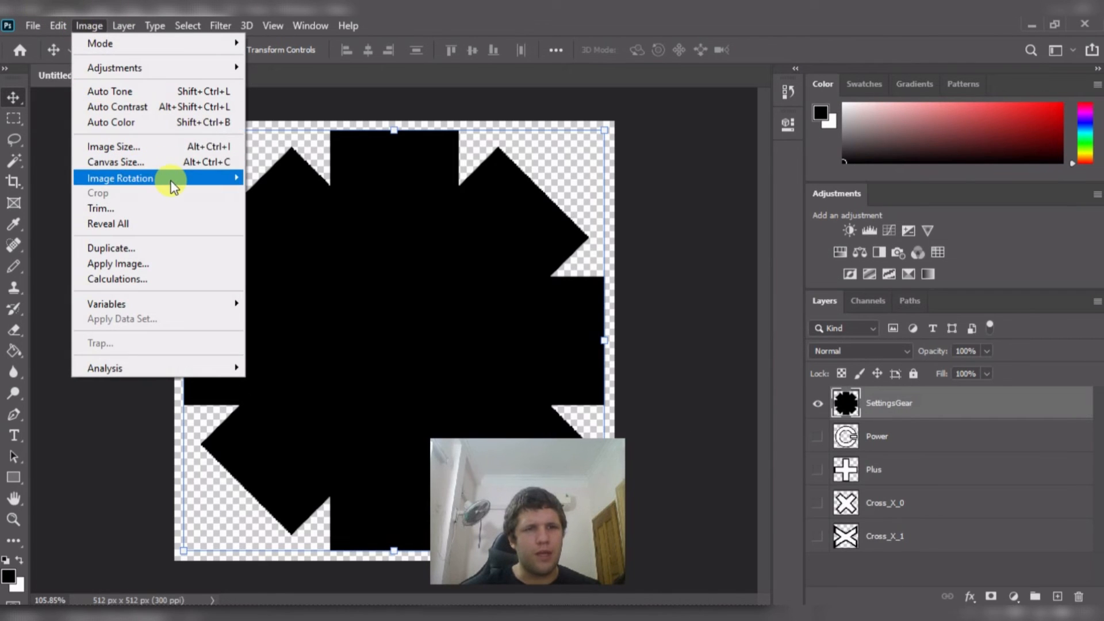
mouse_move(172, 179)
left_click(263, 194)
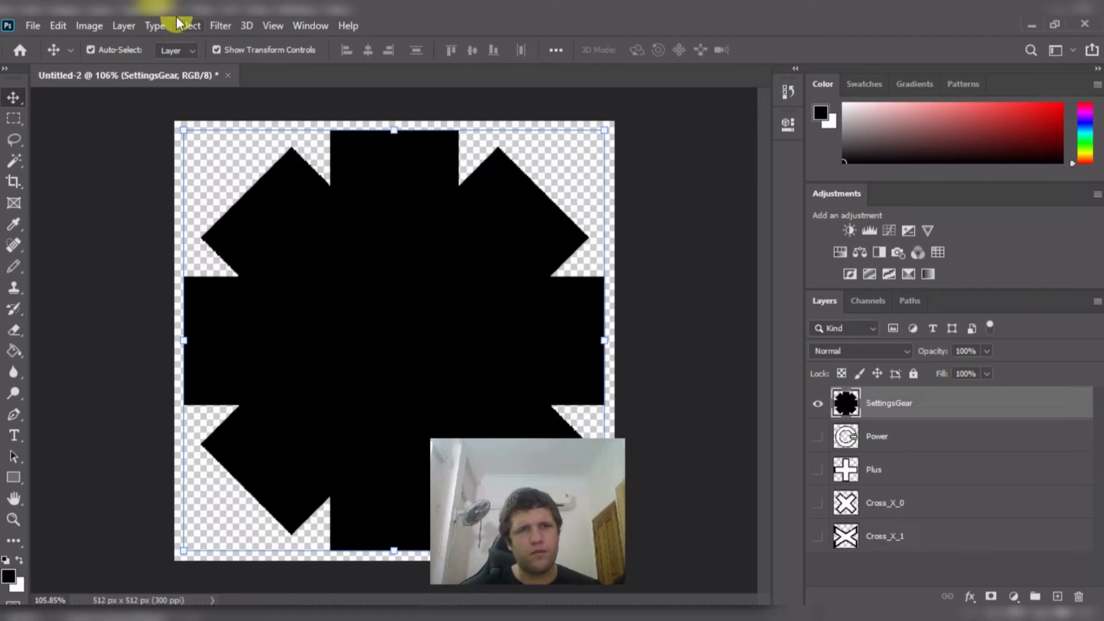
left_click(97, 26)
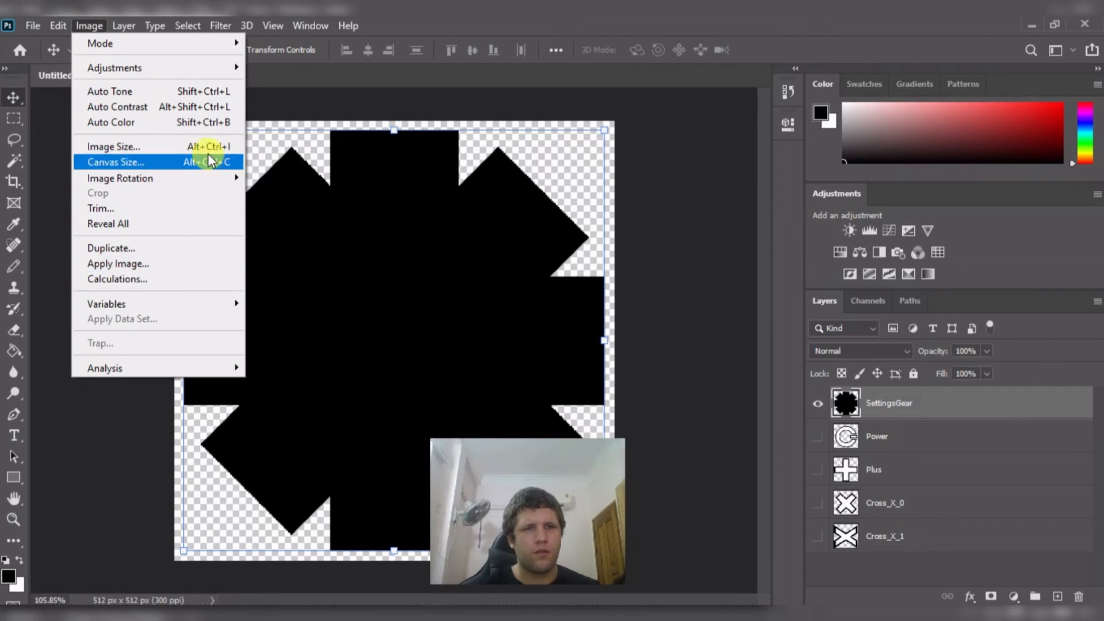
mouse_move(223, 177)
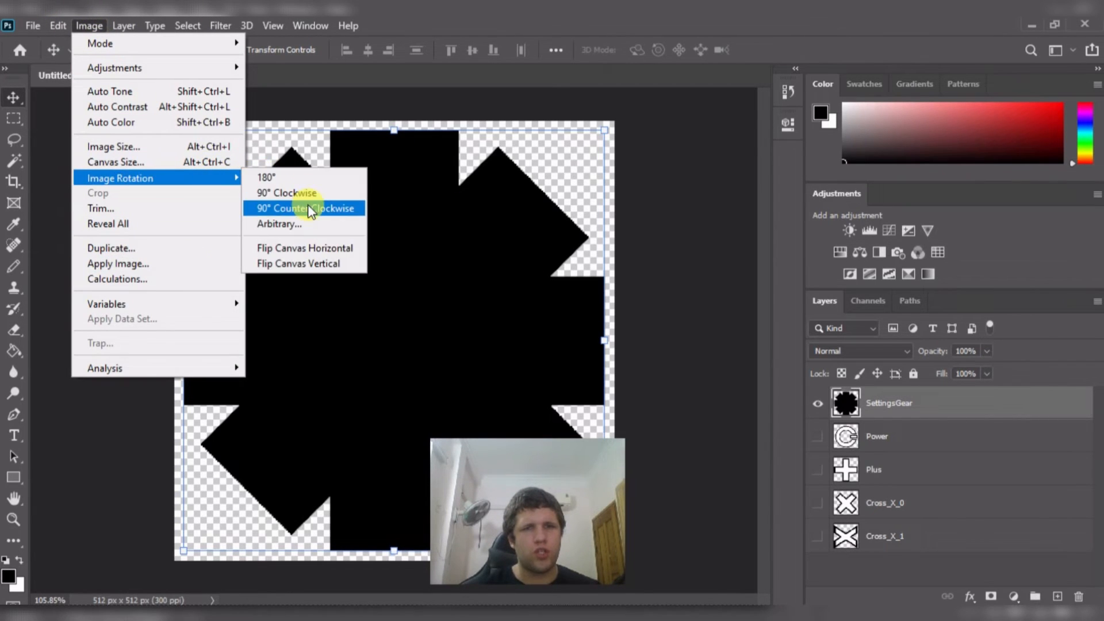
left_click(308, 205)
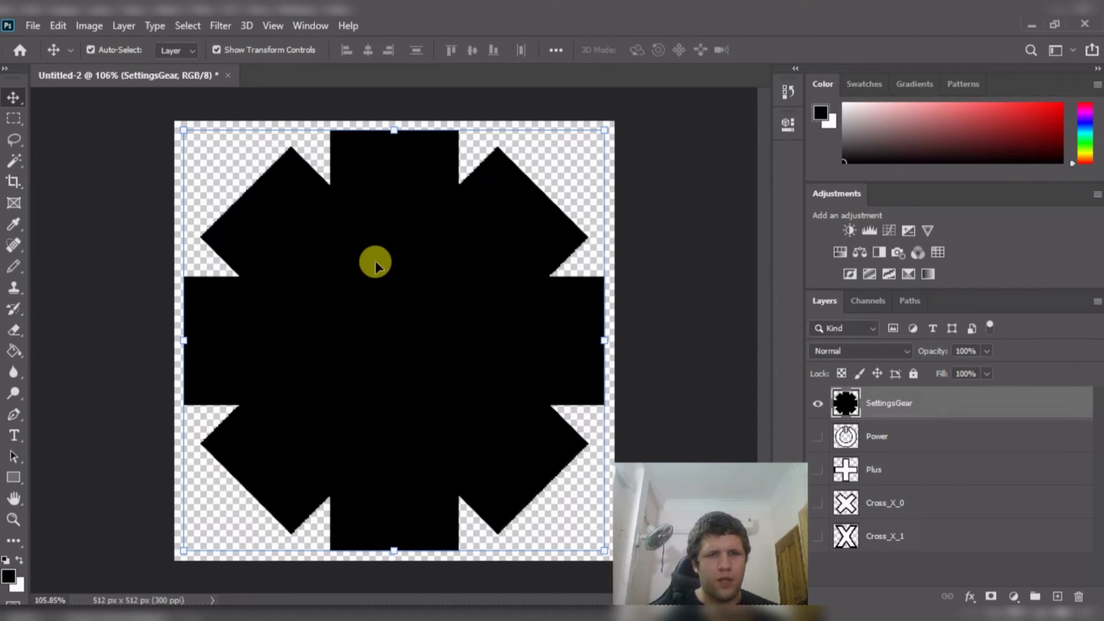
- Switch to the Elliptical Marquee tool and centre a fixed-size circular selection of 250 px on the gear
key("w")
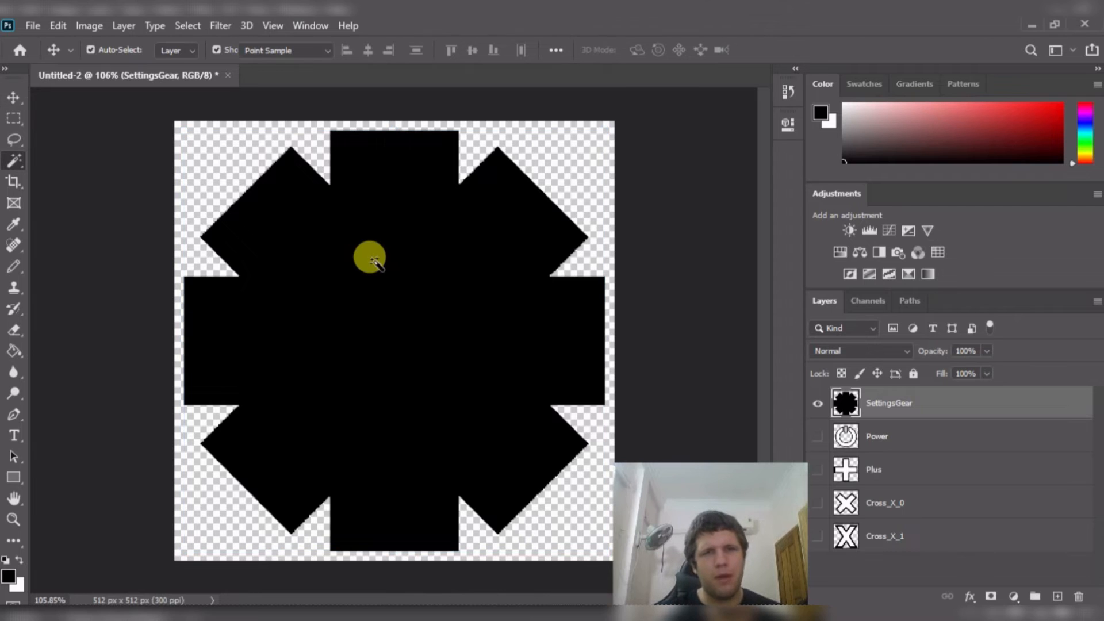
left_click(395, 303)
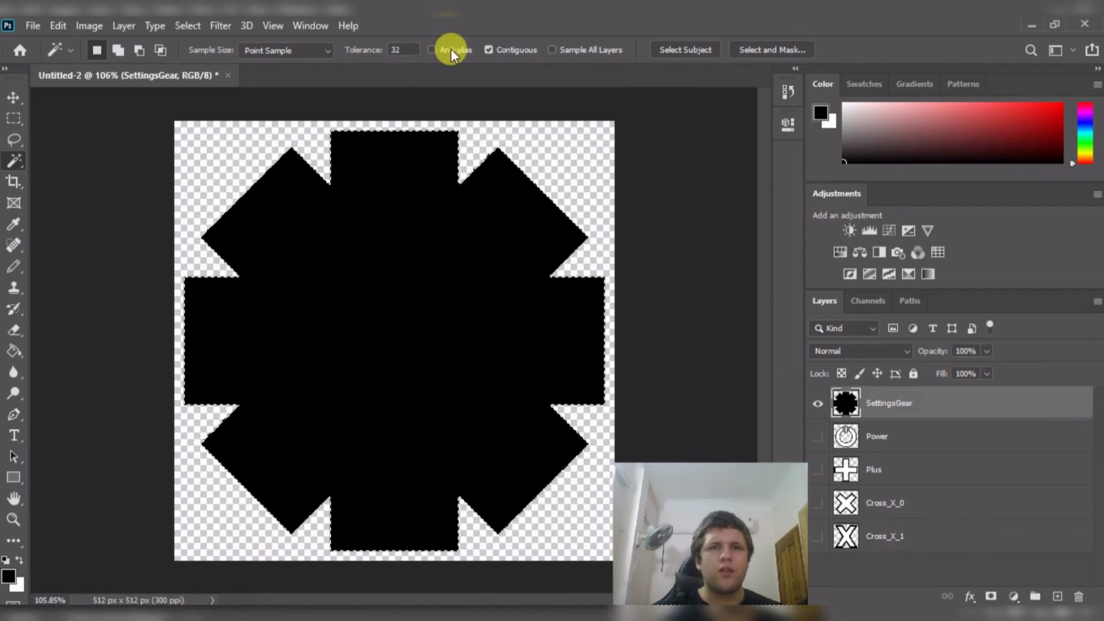
left_click(16, 122)
right_click(19, 119)
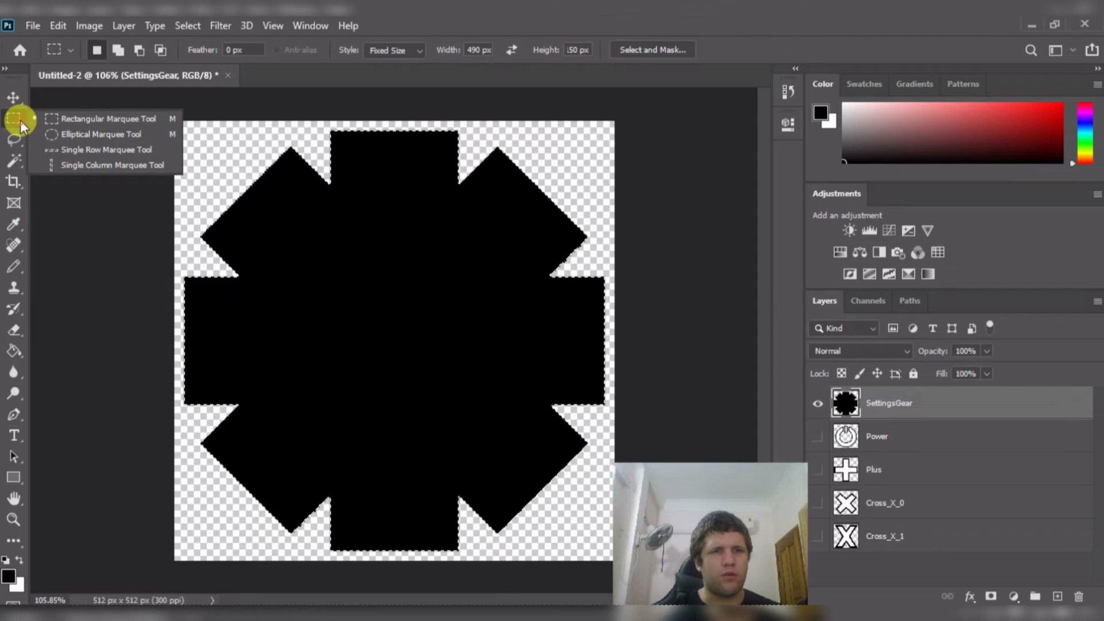
left_click(82, 134)
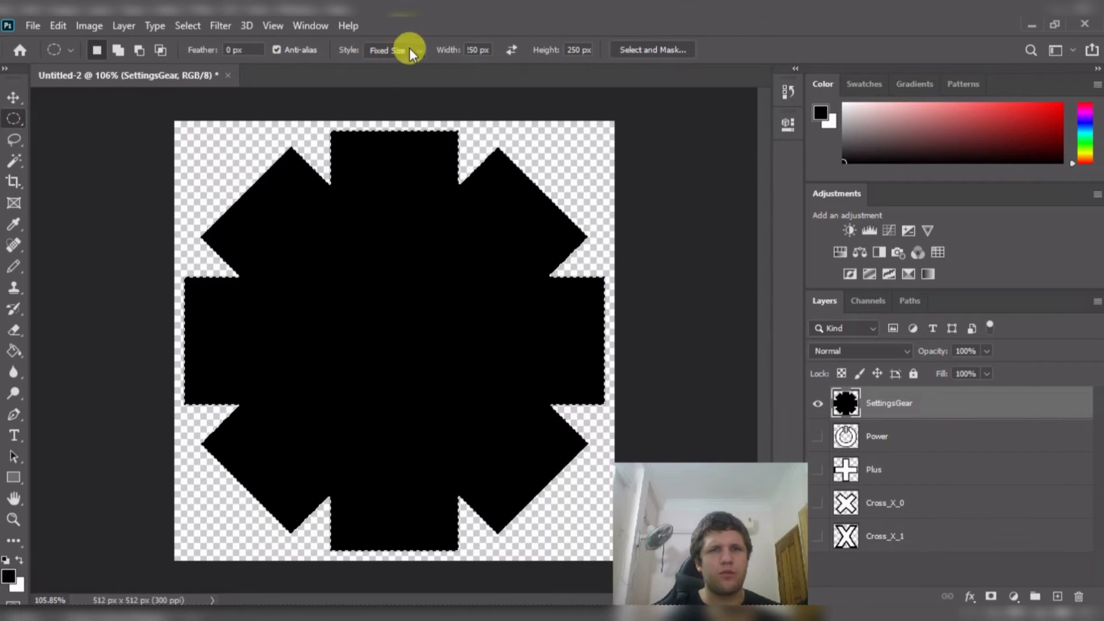
left_click(482, 47)
left_click(391, 310)
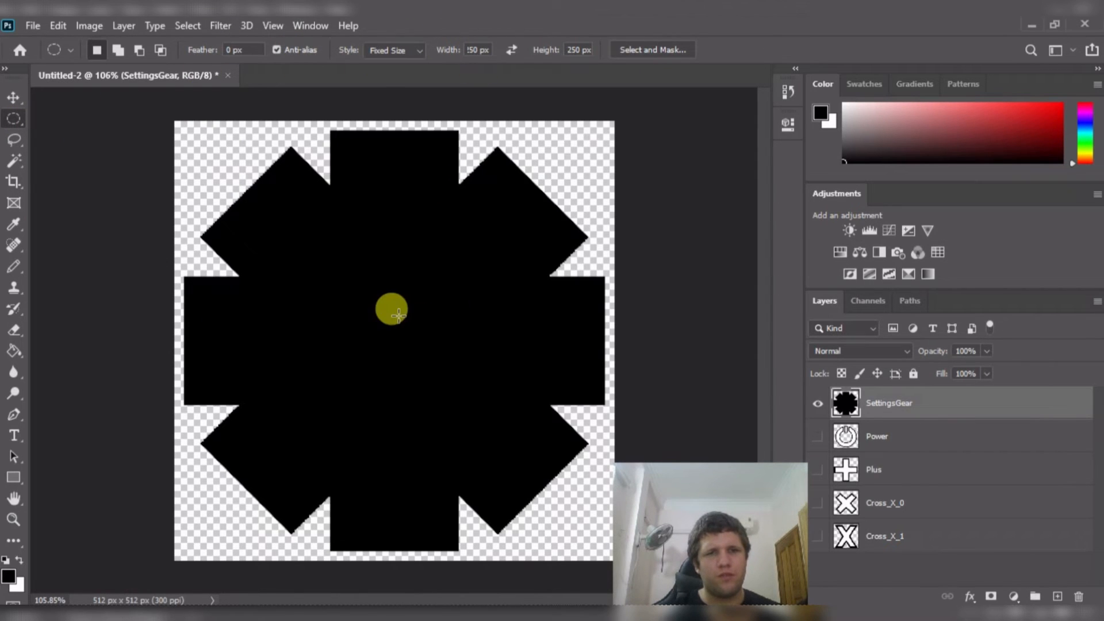
left_click_drag(397, 314, 376, 312)
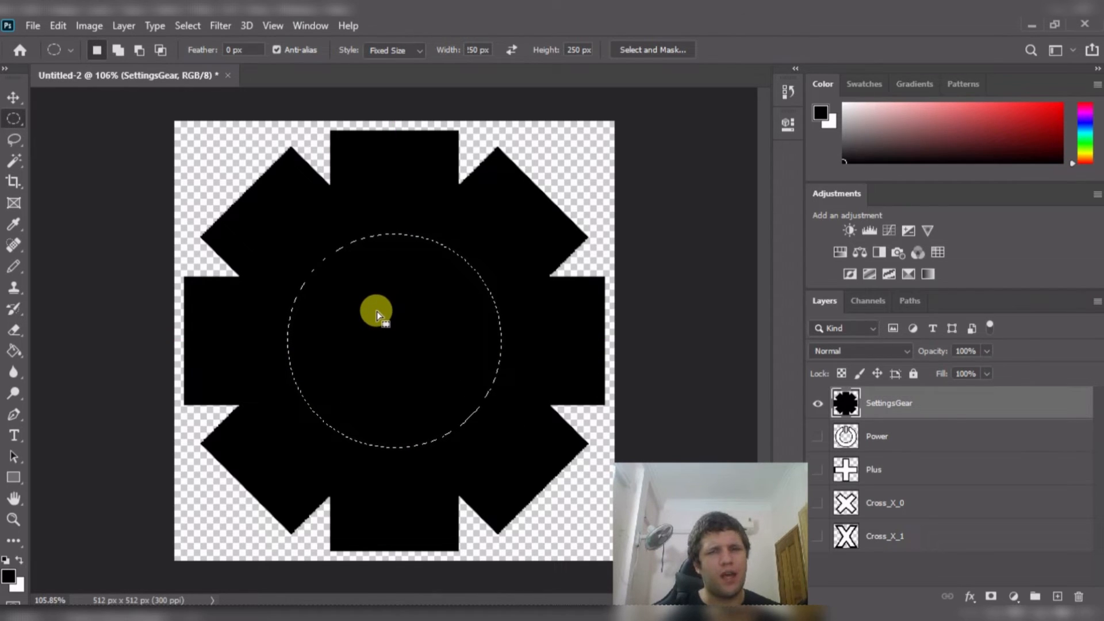
- Replace the selection with a centred 200 by 200 px circle and delete its contents to cut the gear's hole
left_click(472, 50)
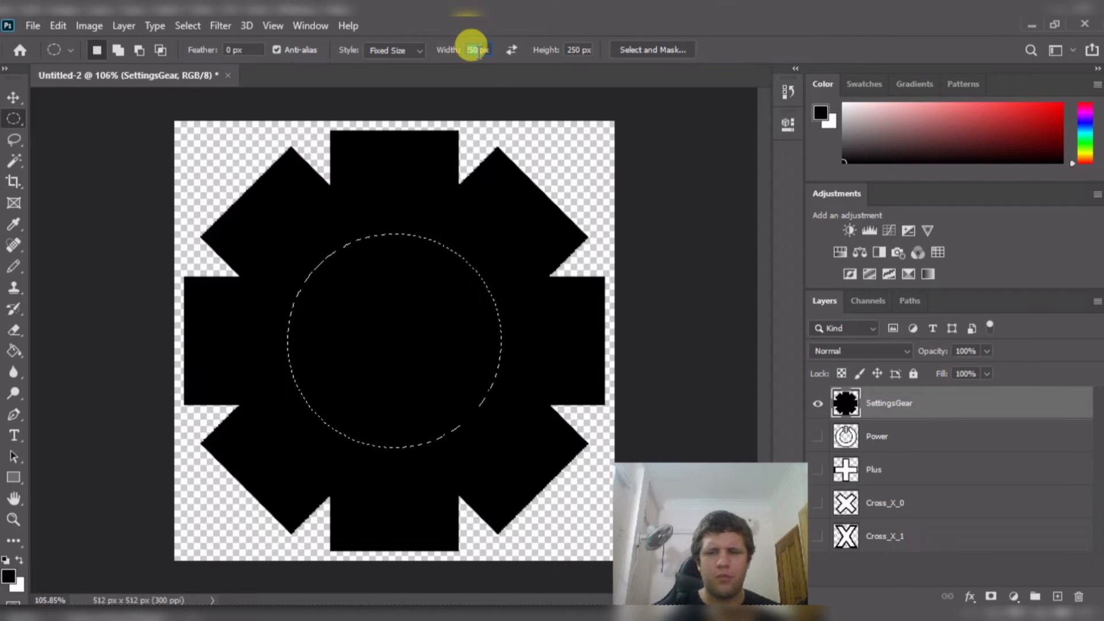
type("100")
key("Tab")
type("200")
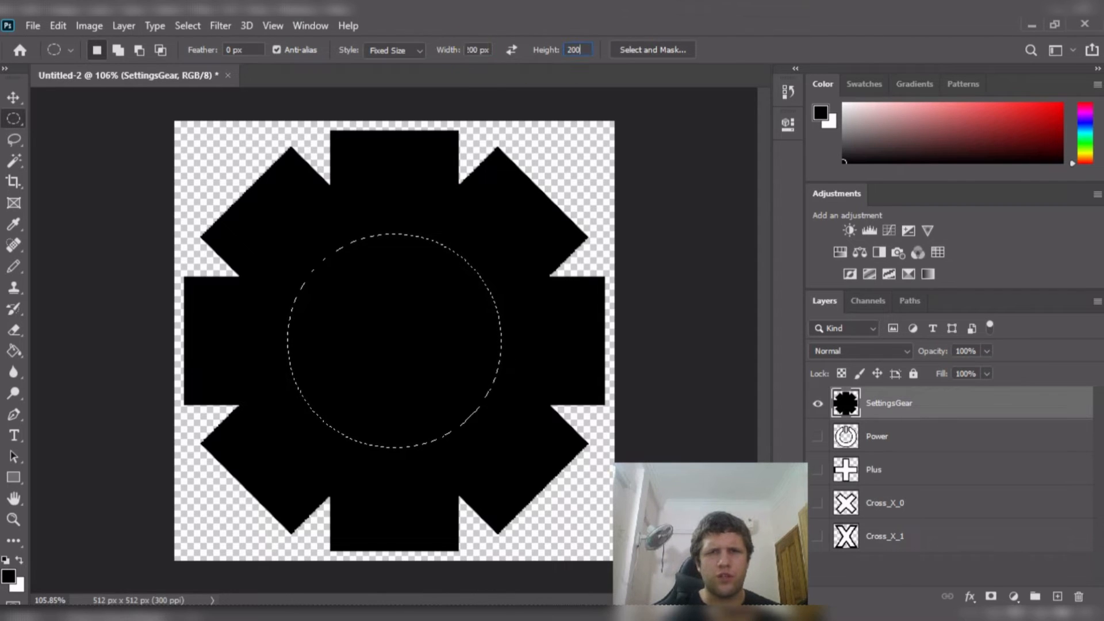
left_click_drag(305, 180, 368, 308)
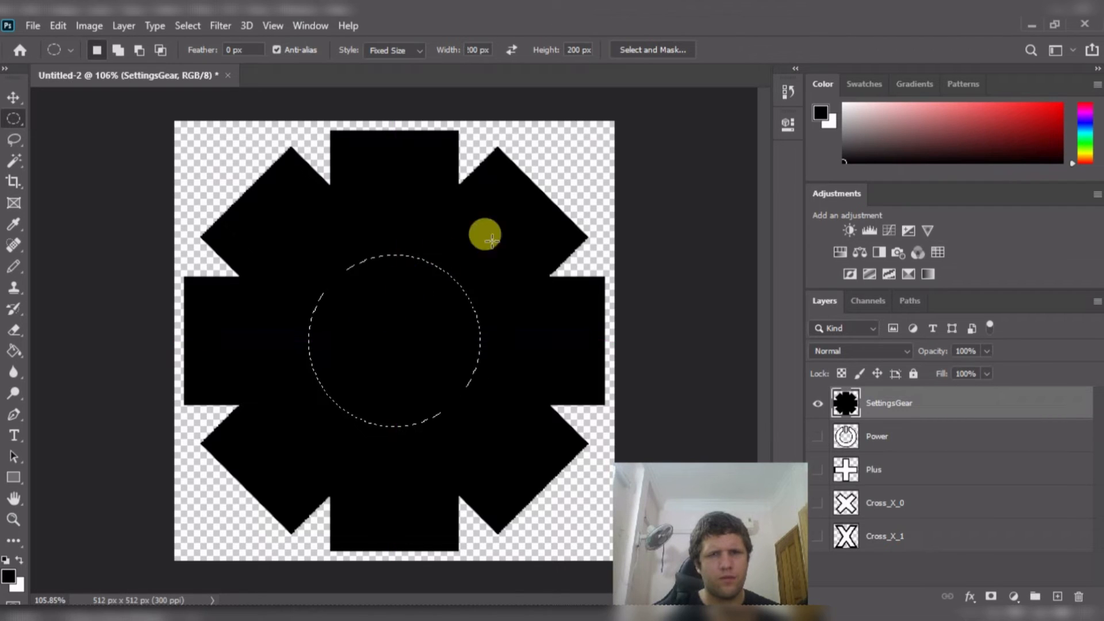
key("Delete")
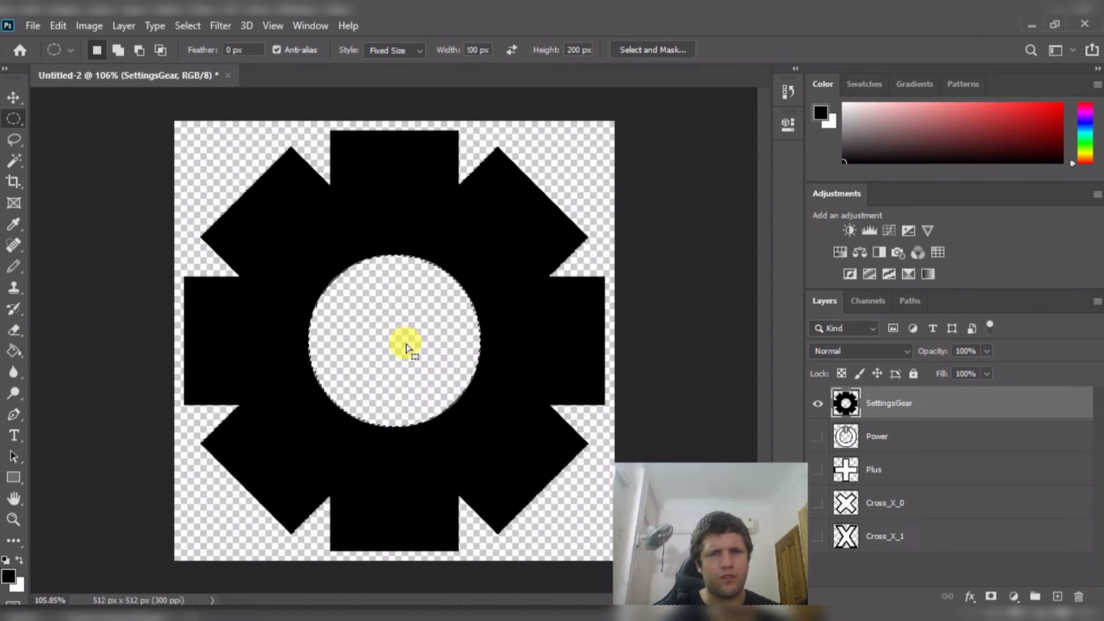
- Centre a 150 by 150 px circular selection inside the gear's hole and fill it with black
left_click(470, 50)
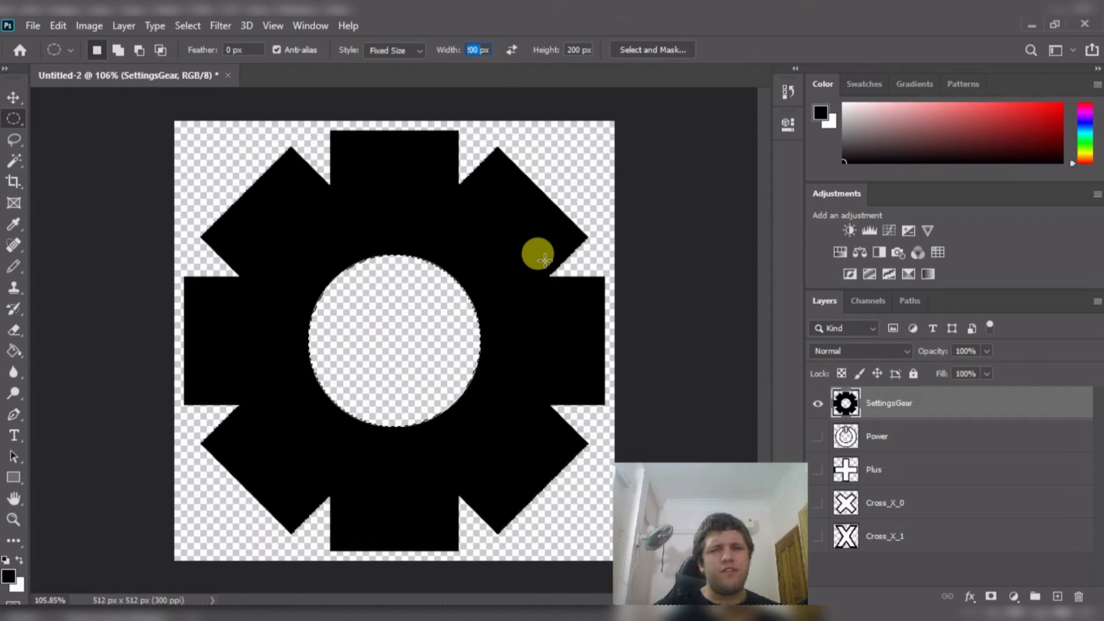
type("150")
key("Tab")
type("150")
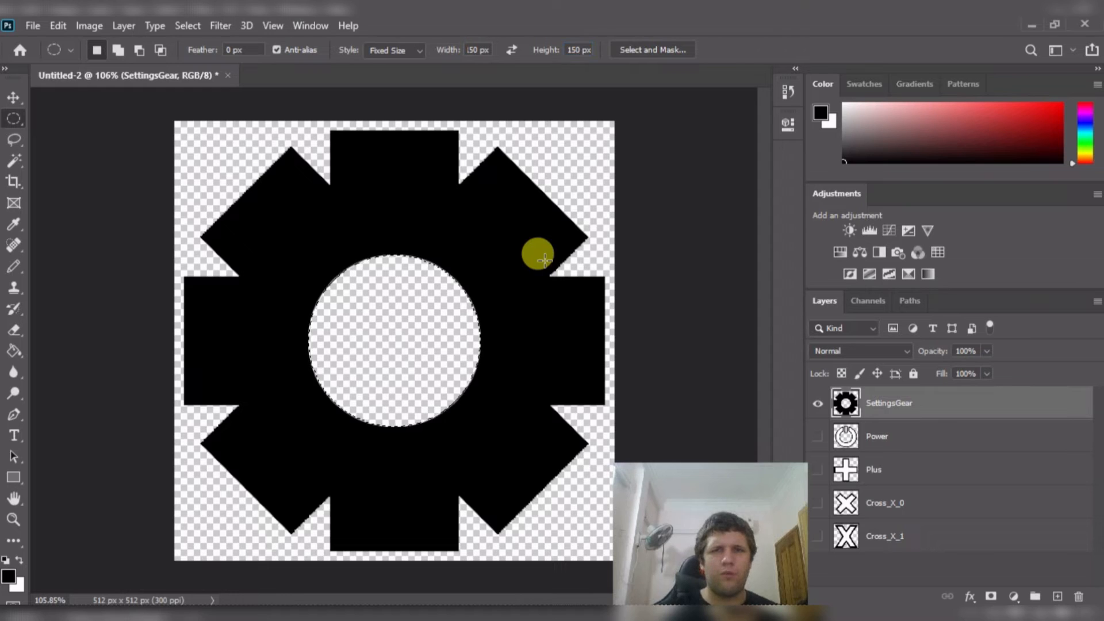
left_click(520, 261)
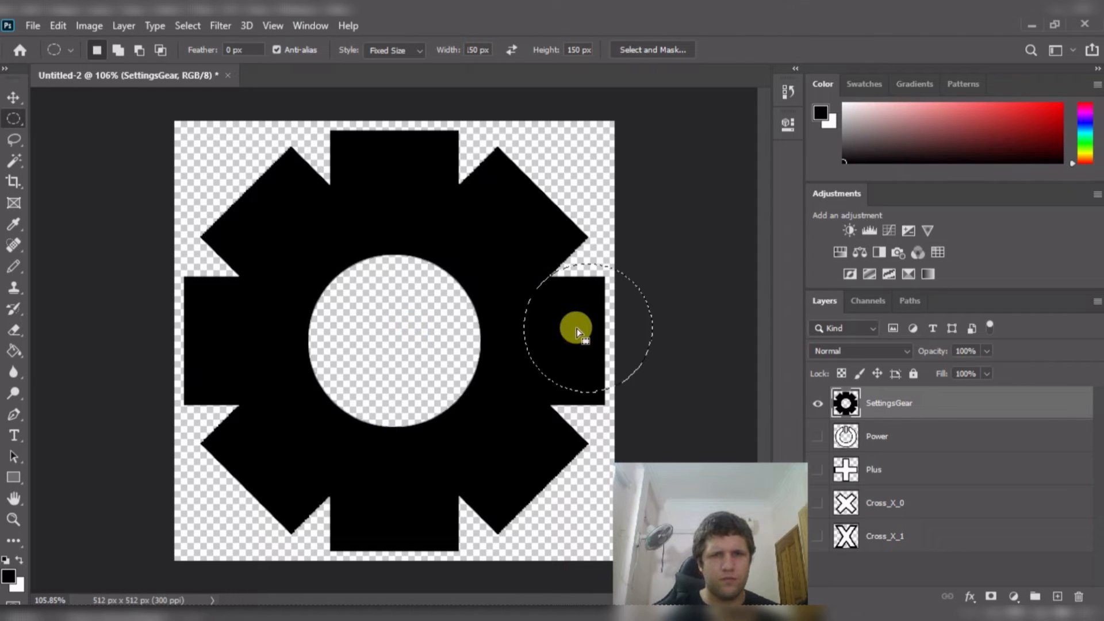
left_click_drag(577, 328, 382, 342)
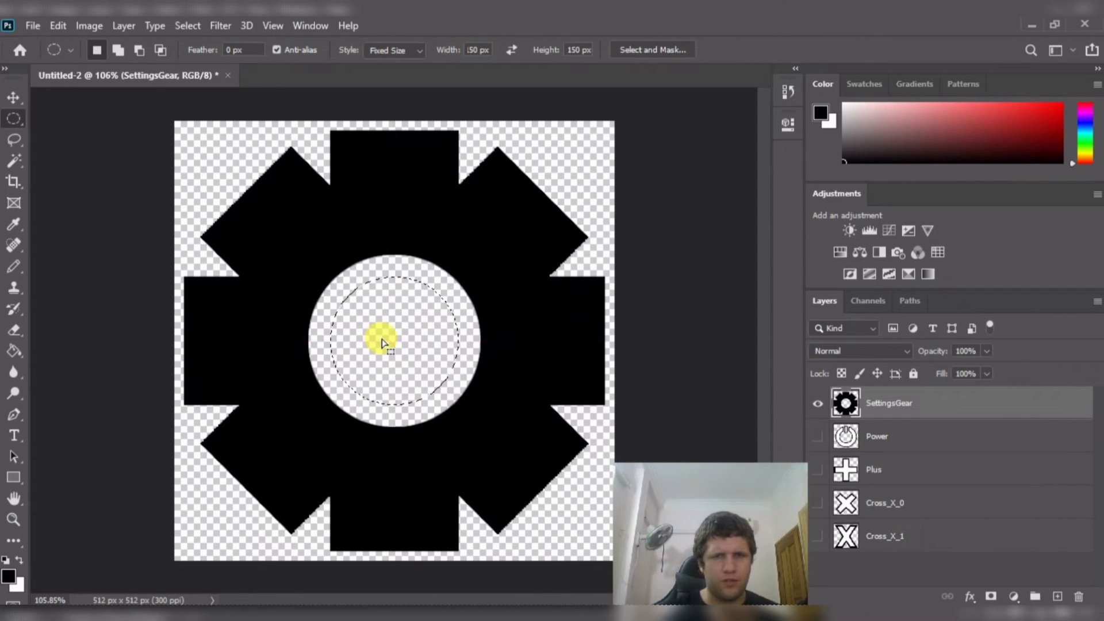
key("g")
left_click(414, 345)
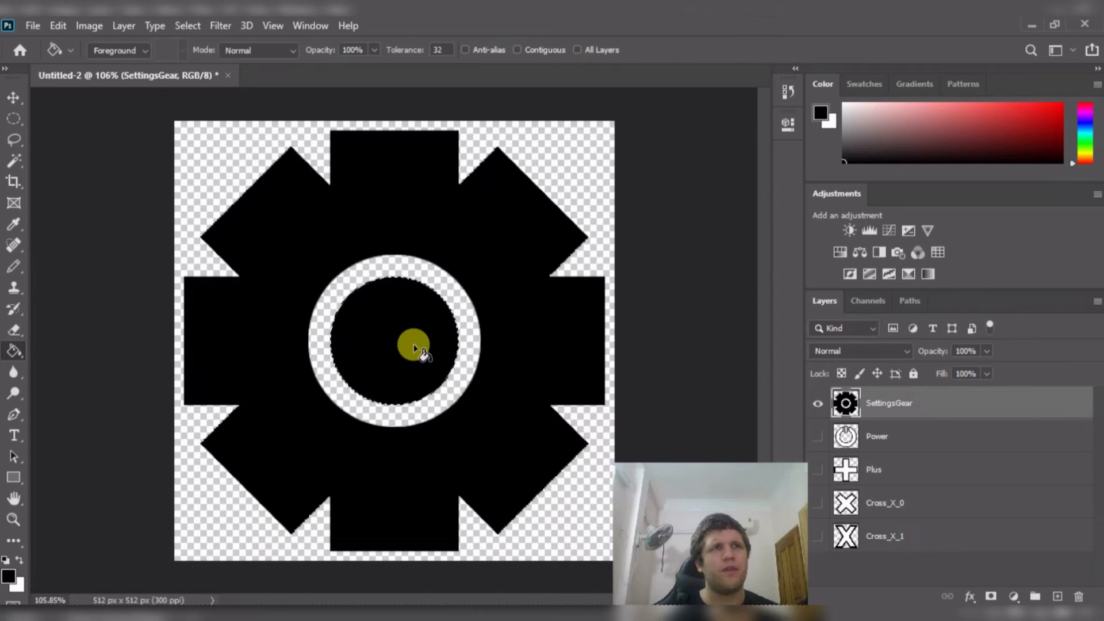
- Select the gear body together with its centre disc using the Magic Wand, and contract the selection by 20 pixels
key("w")
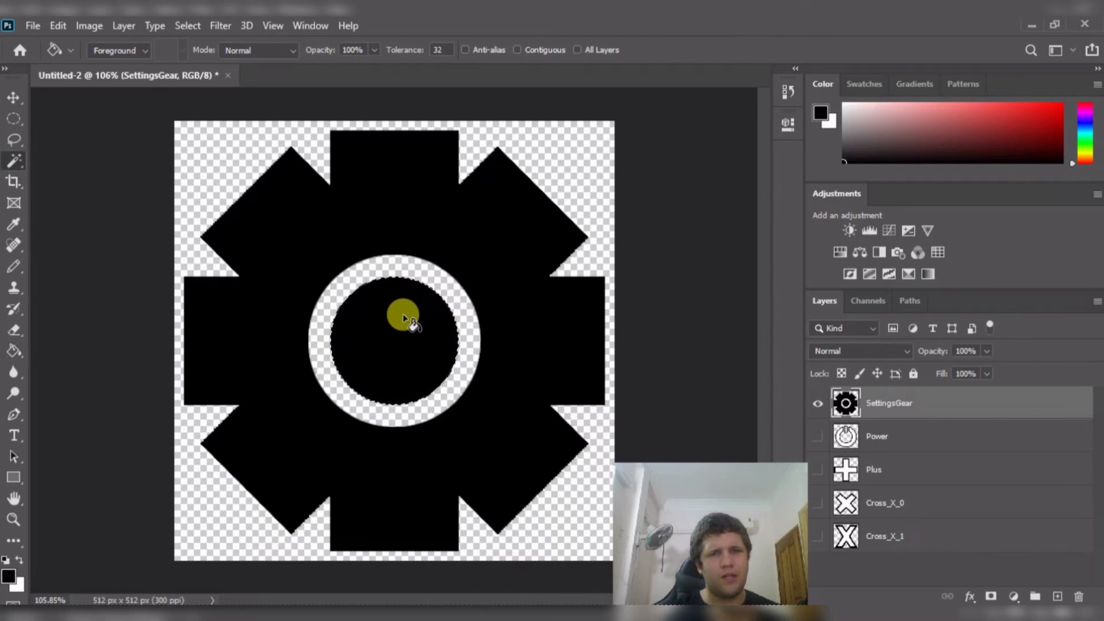
left_click(315, 245, "shift")
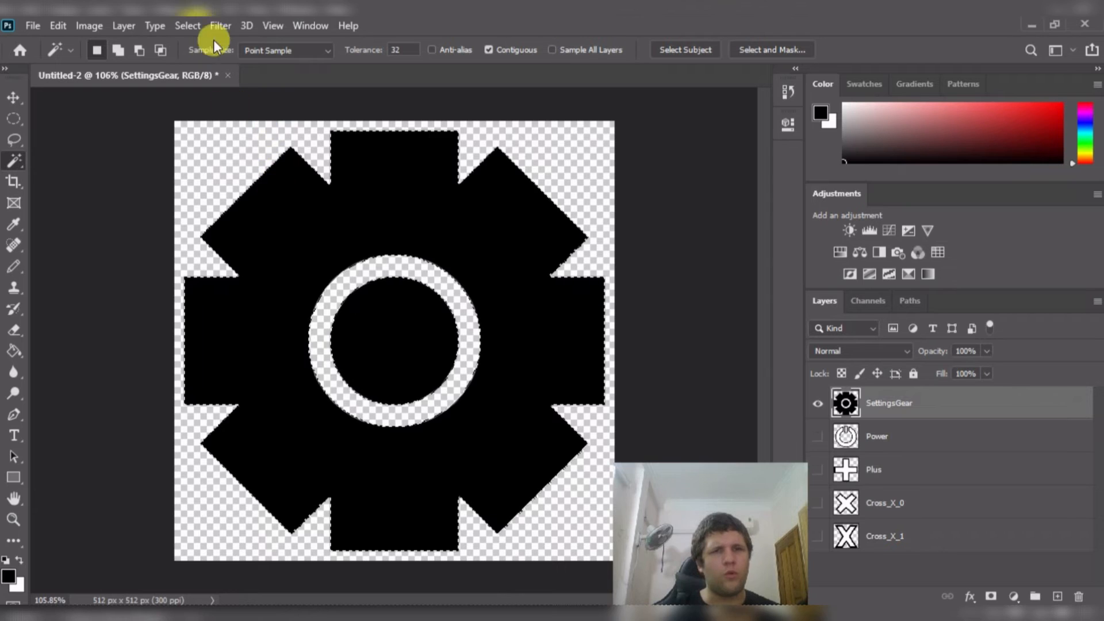
left_click(188, 25)
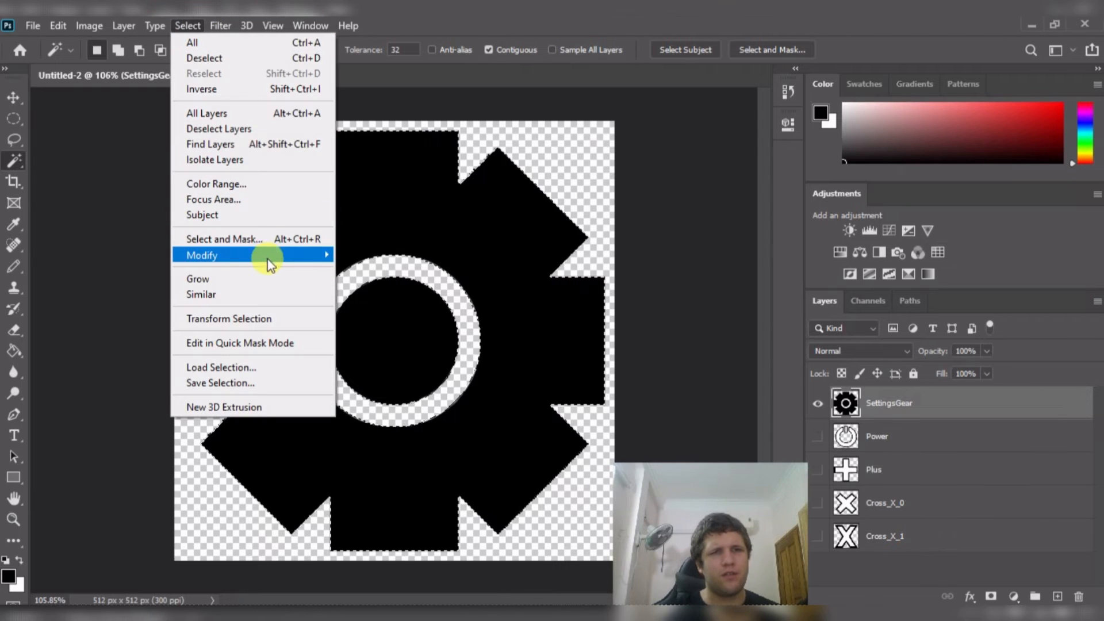
mouse_move(269, 262)
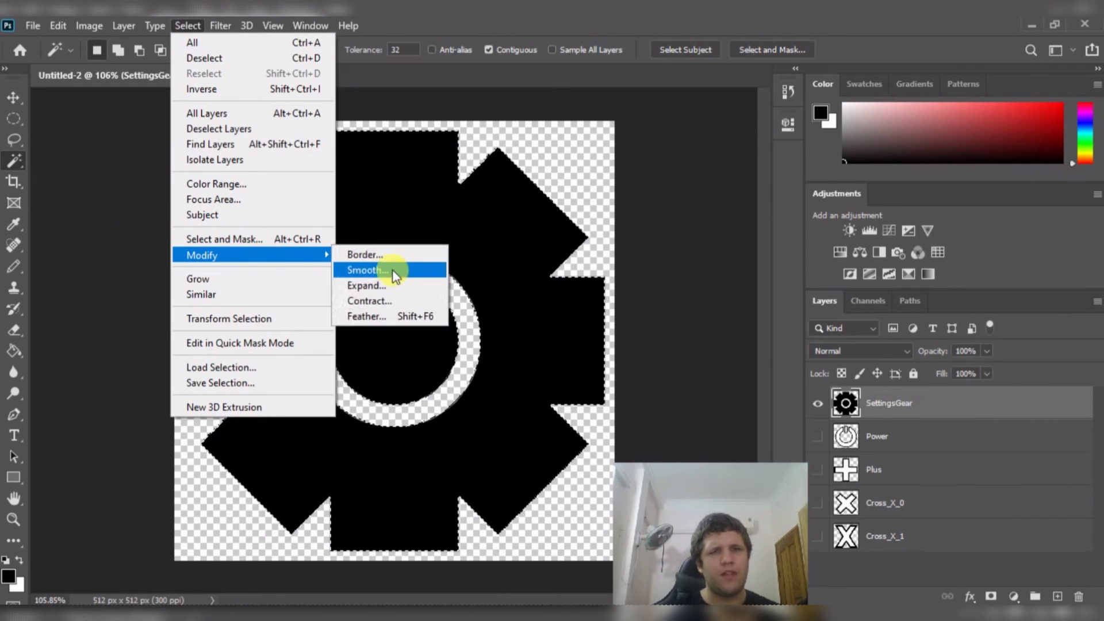
left_click(411, 298)
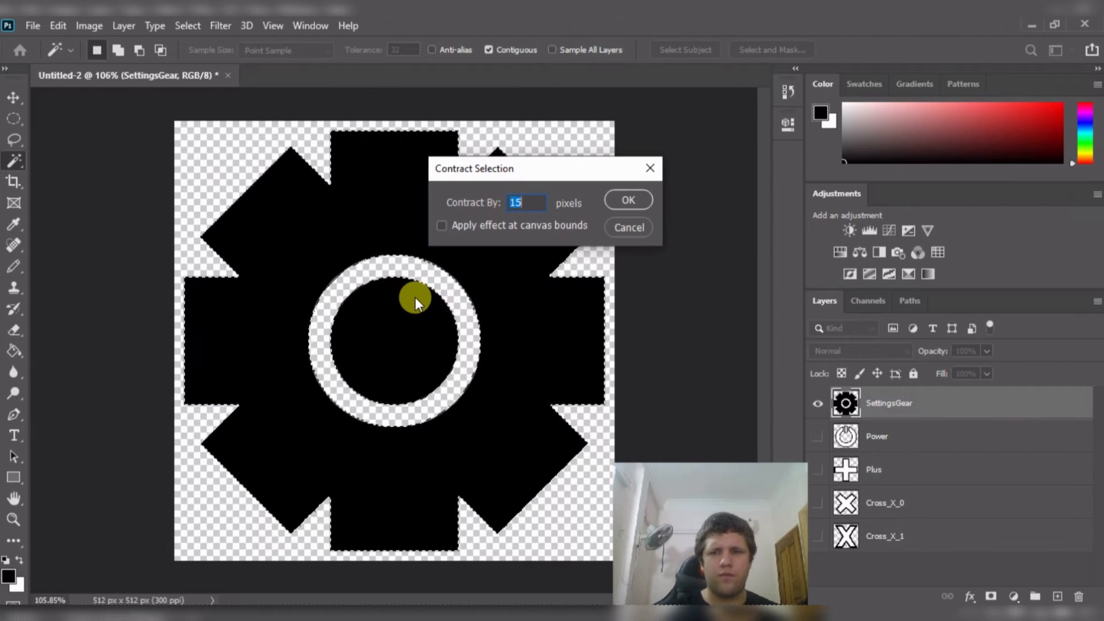
type("20")
key("Return")
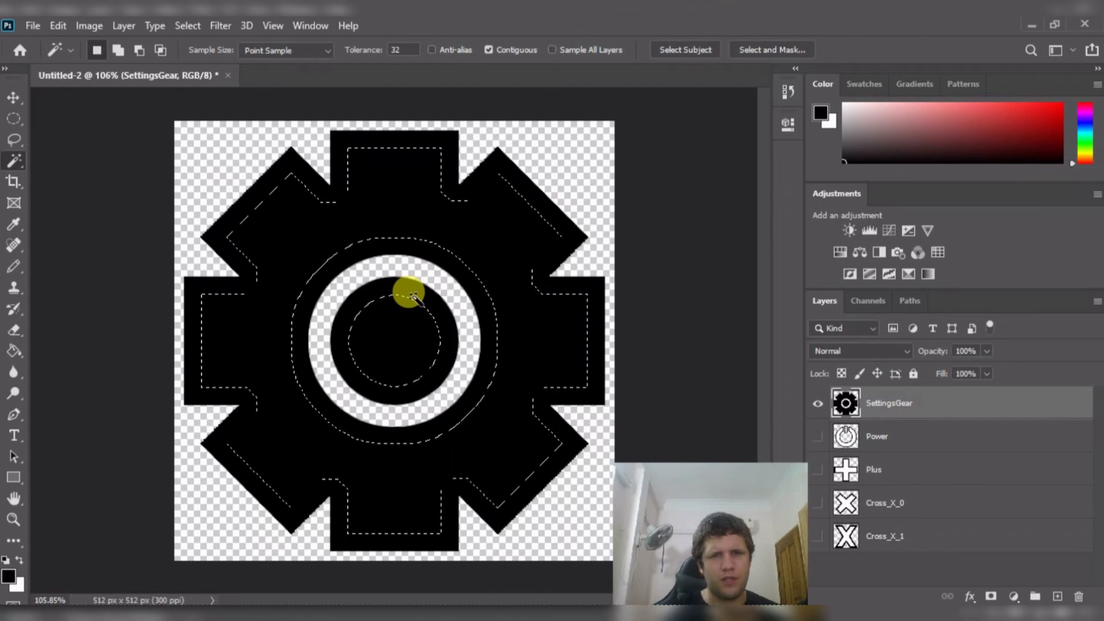
- Fill the contracted gear selection with white using the Paint Bucket, leaving a black outline, and deselect
key("g")
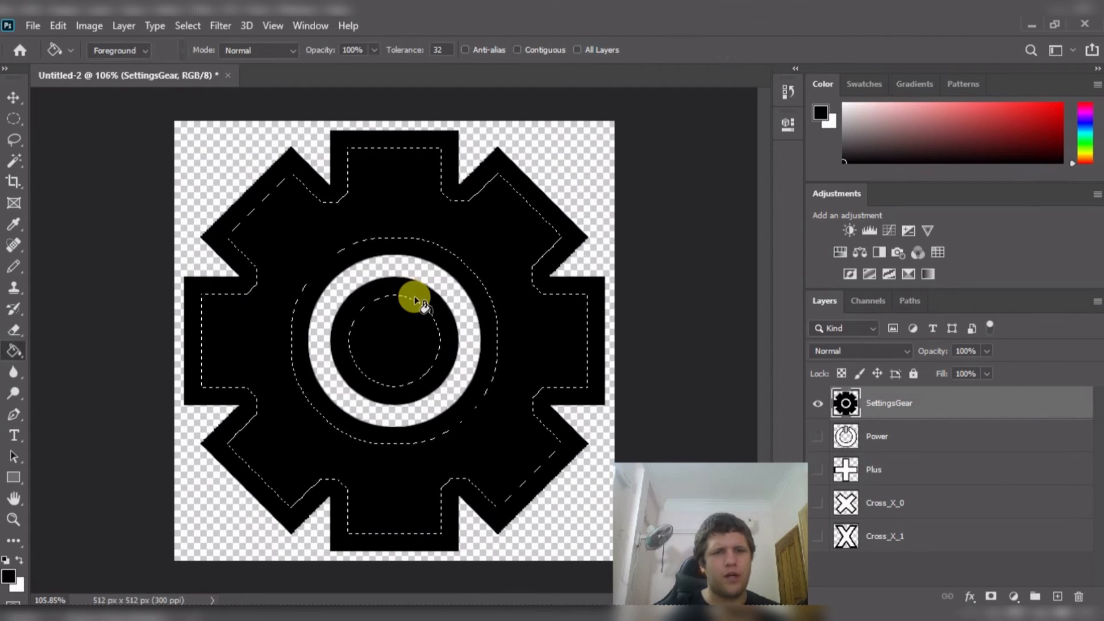
key("x")
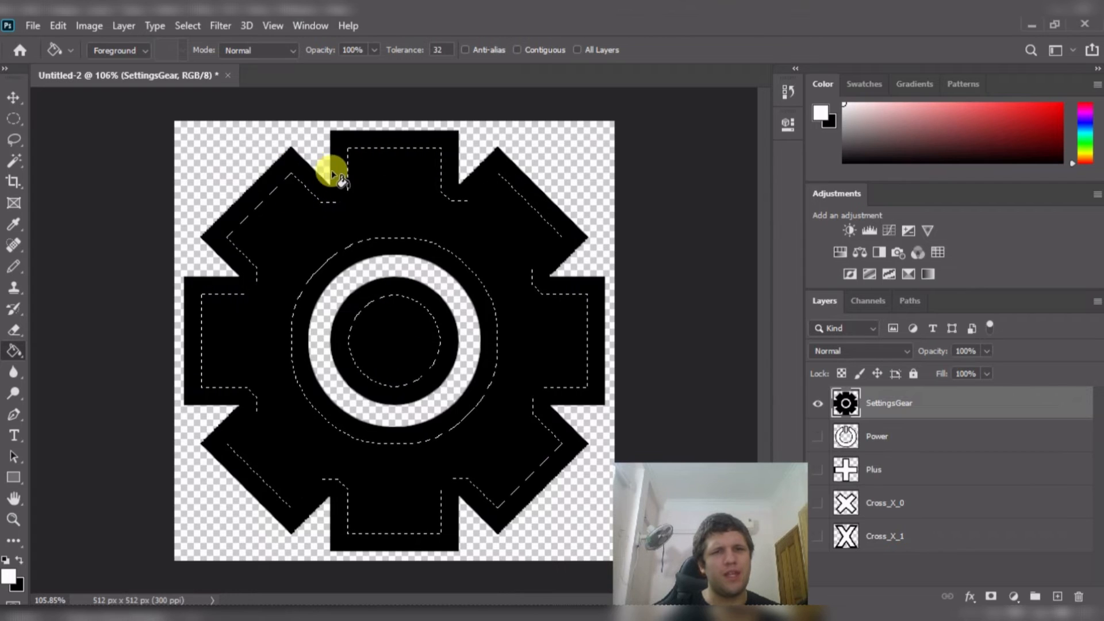
left_click(396, 344)
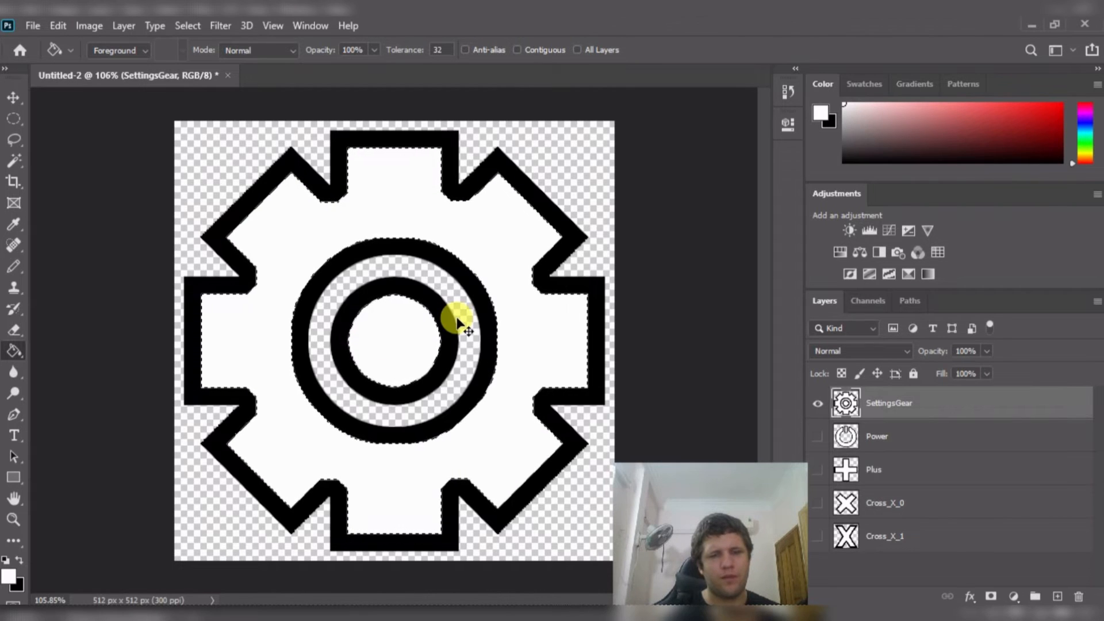
key("ctrl+d")
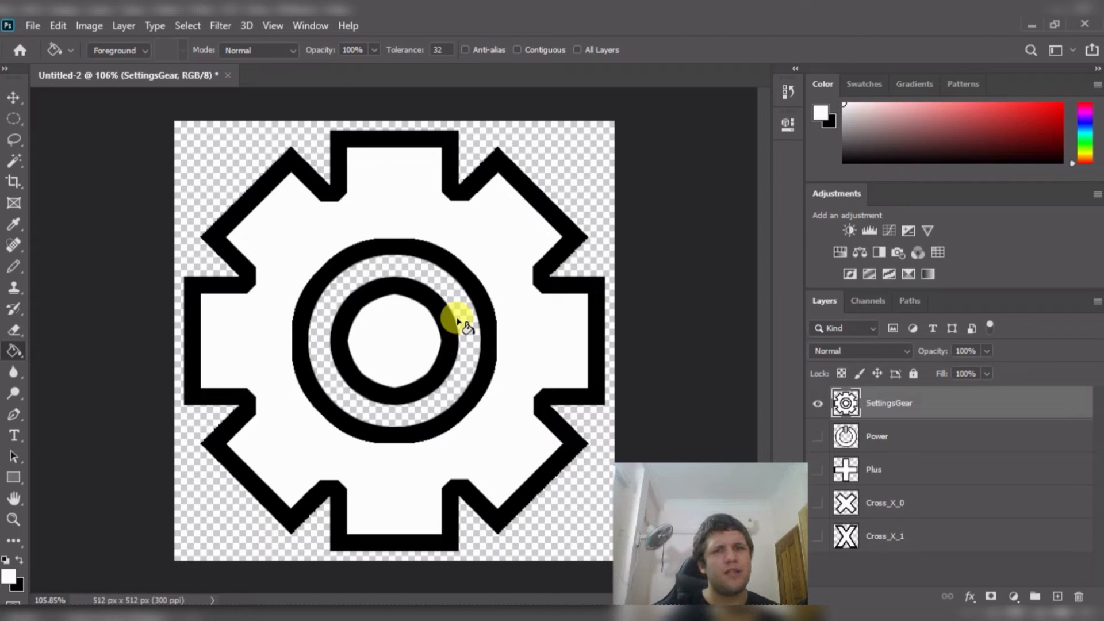
- Switch to Chrome to compare the gear with the settings gear icon images, and return to Photoshop
key("alt+Tab")
key("alt+Tab")
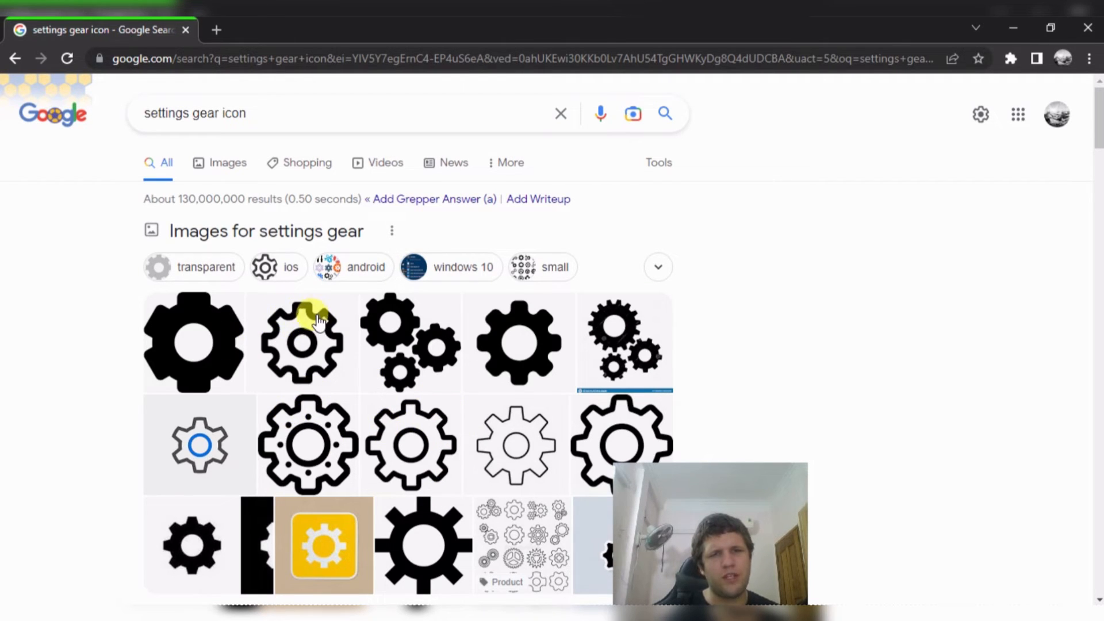
key("alt+Tab")
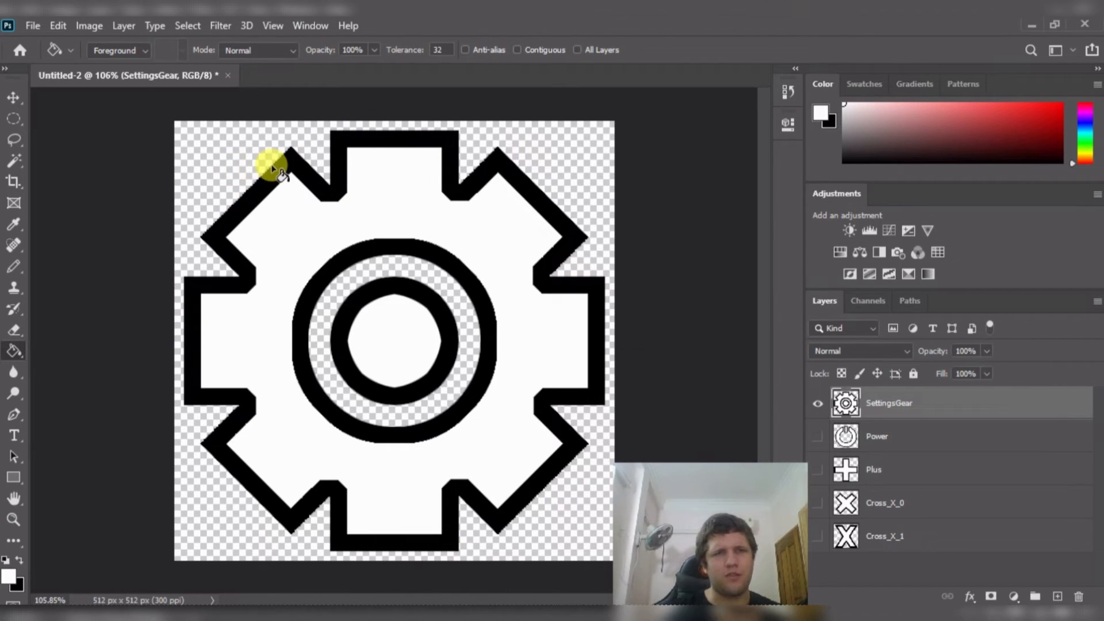
- Quick-export the finished settings gear icon as a PNG
left_click(33, 20)
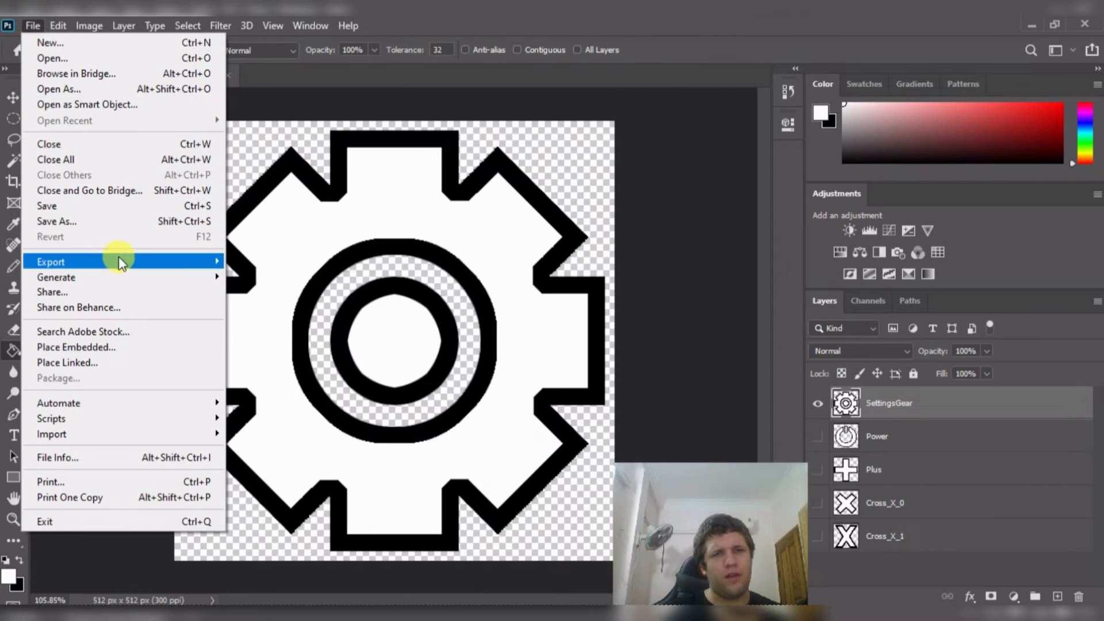
mouse_move(119, 258)
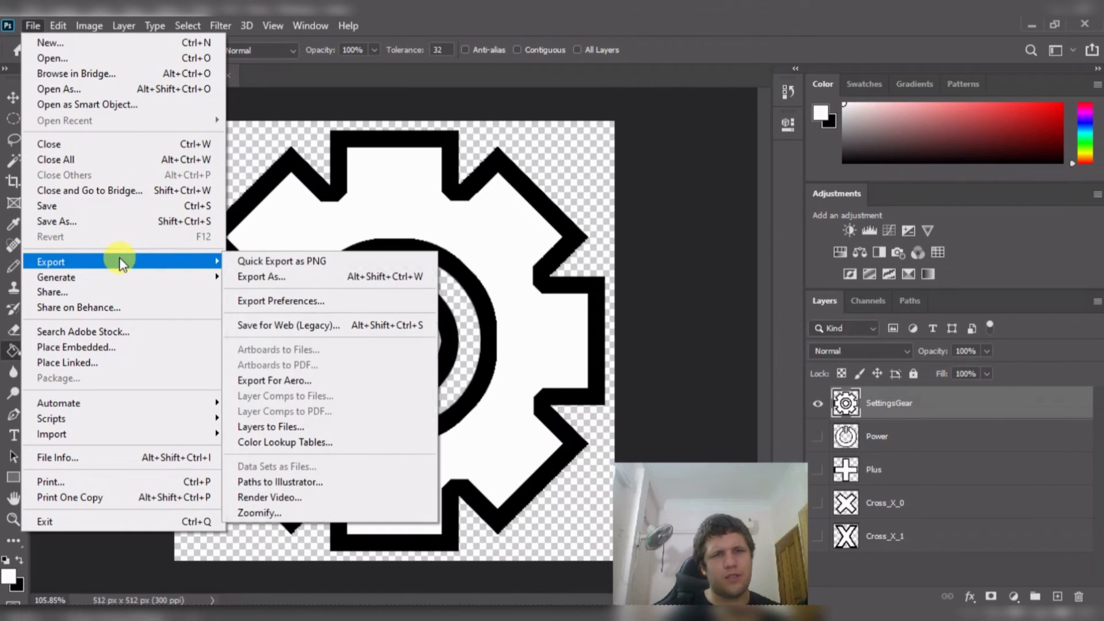
left_click(255, 261)
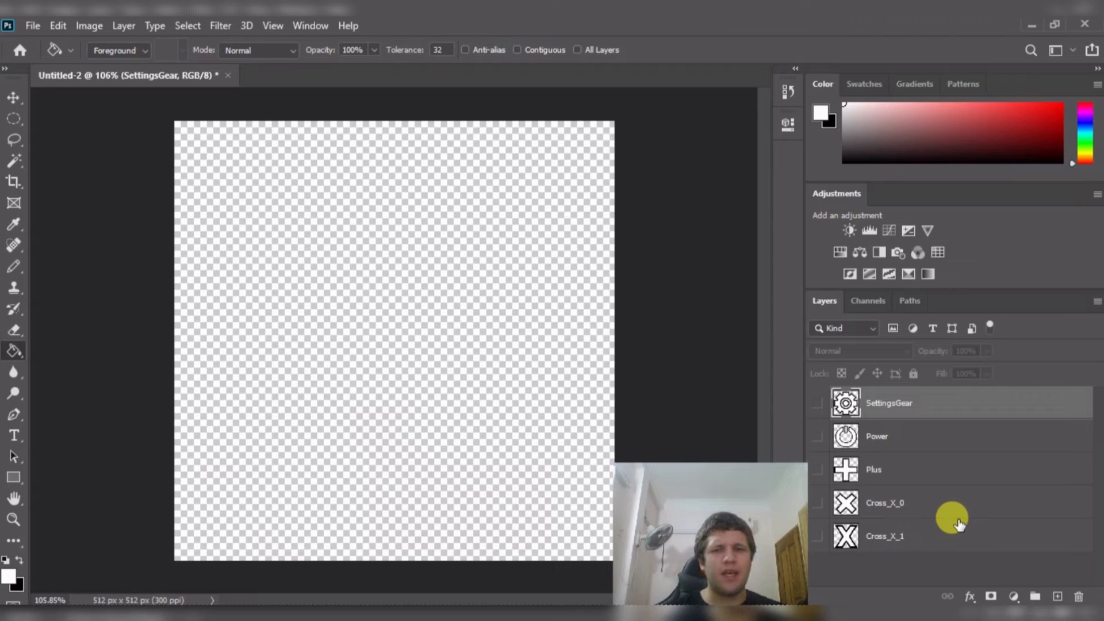
- Add a new layer above SettingsGear and name it Search_MagnifyingGlass
left_click(1056, 596)
double_click(883, 402)
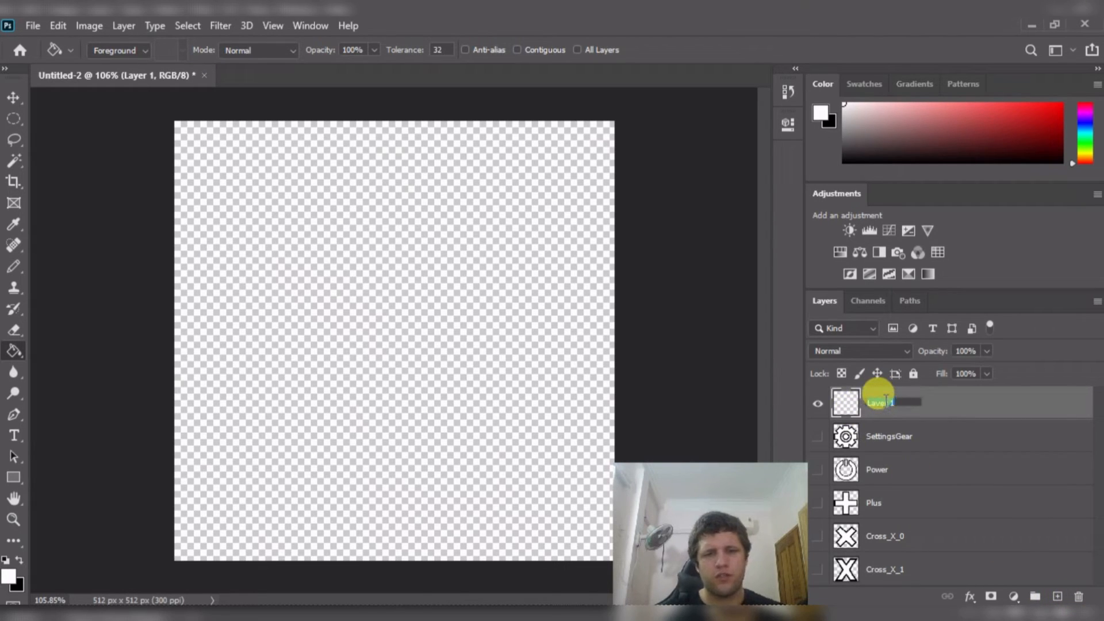
type("Search")
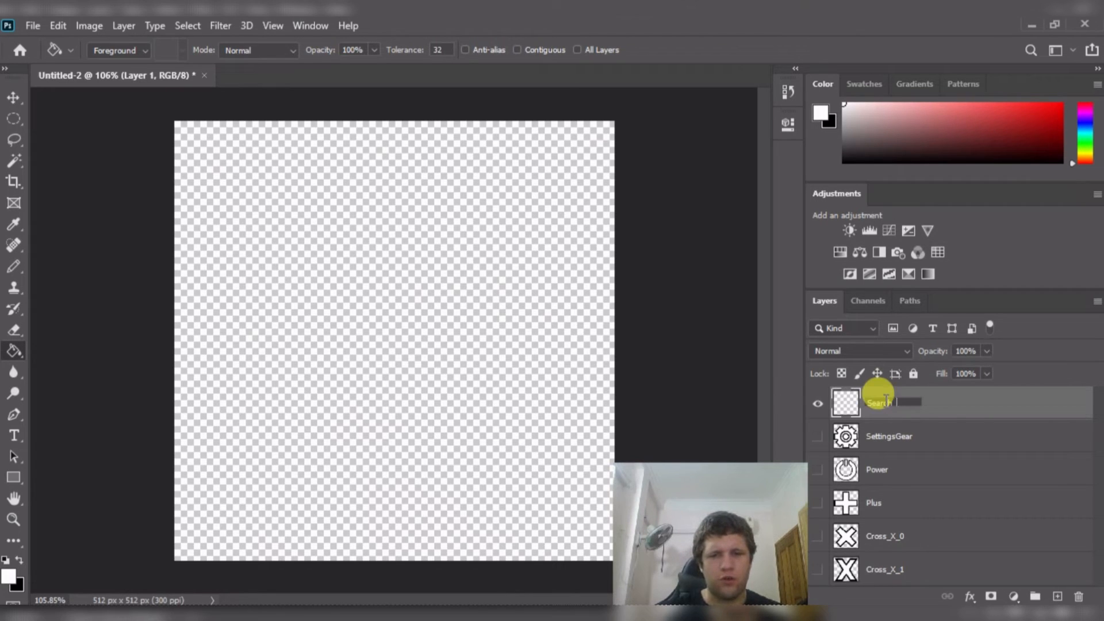
type(" Magn")
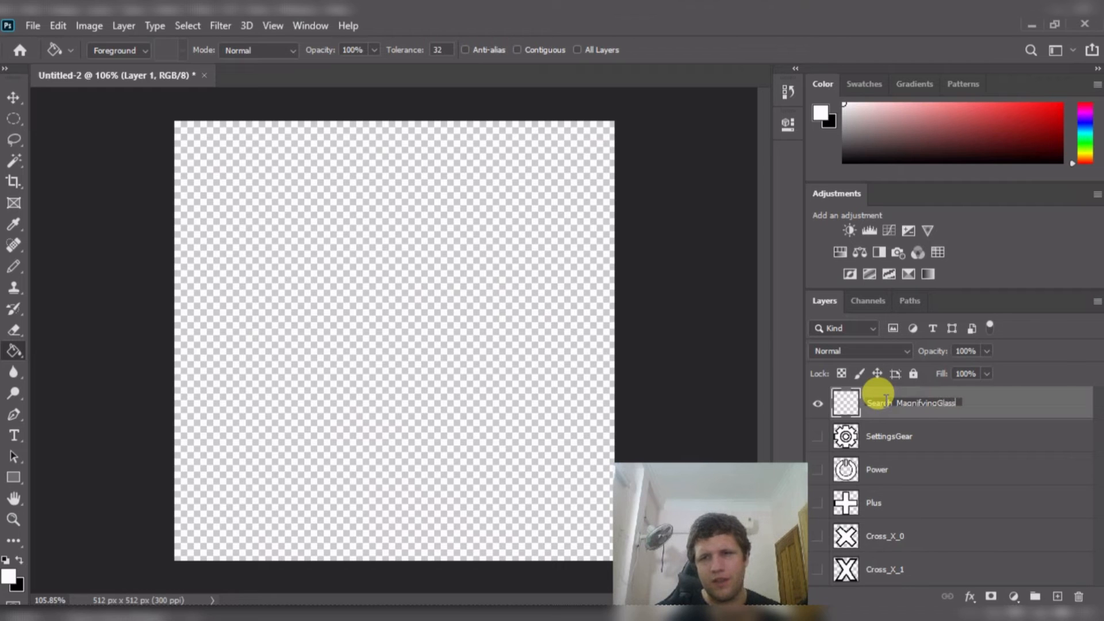
type("ifyingGlass")
key("Return")
- Switch to Chrome and search Google for "search icon"
key("alt+Tab")
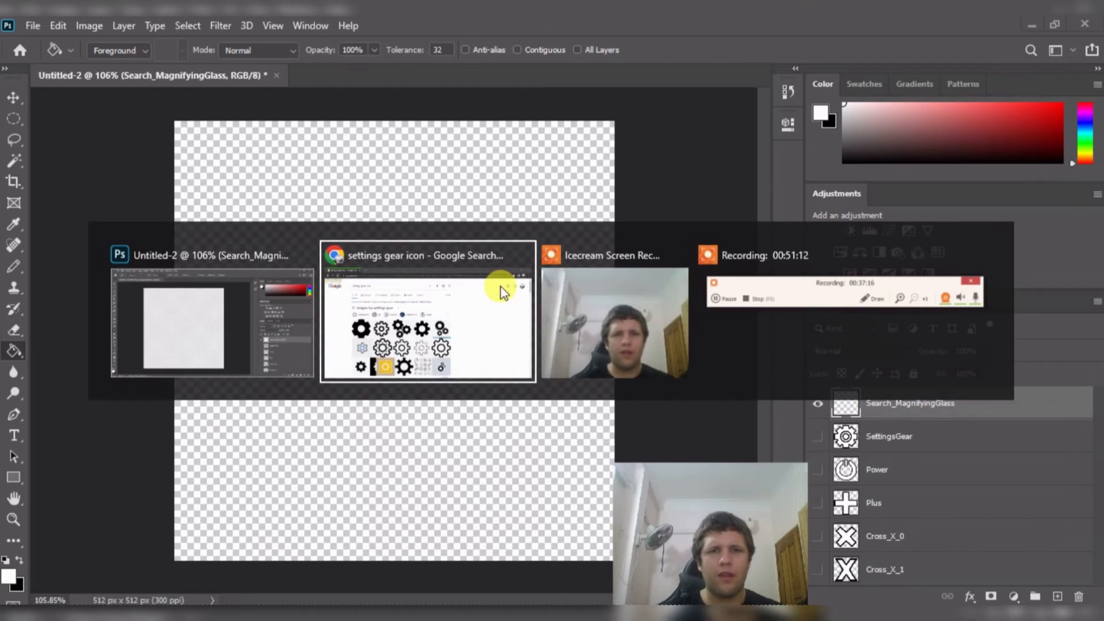
left_click(279, 113)
key("ctrl+a")
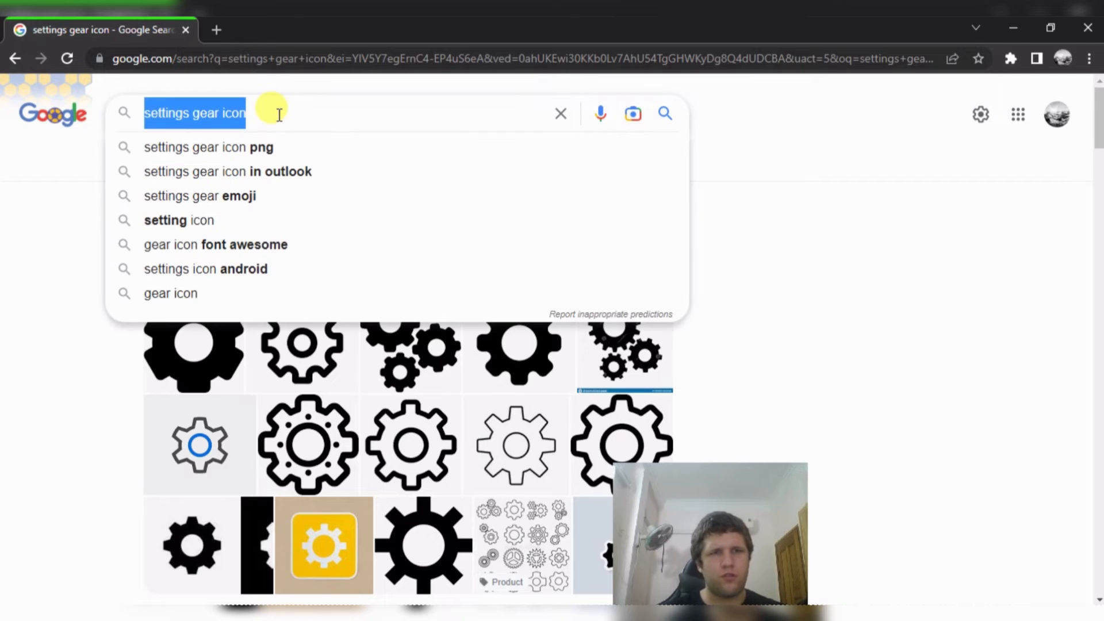
type("se")
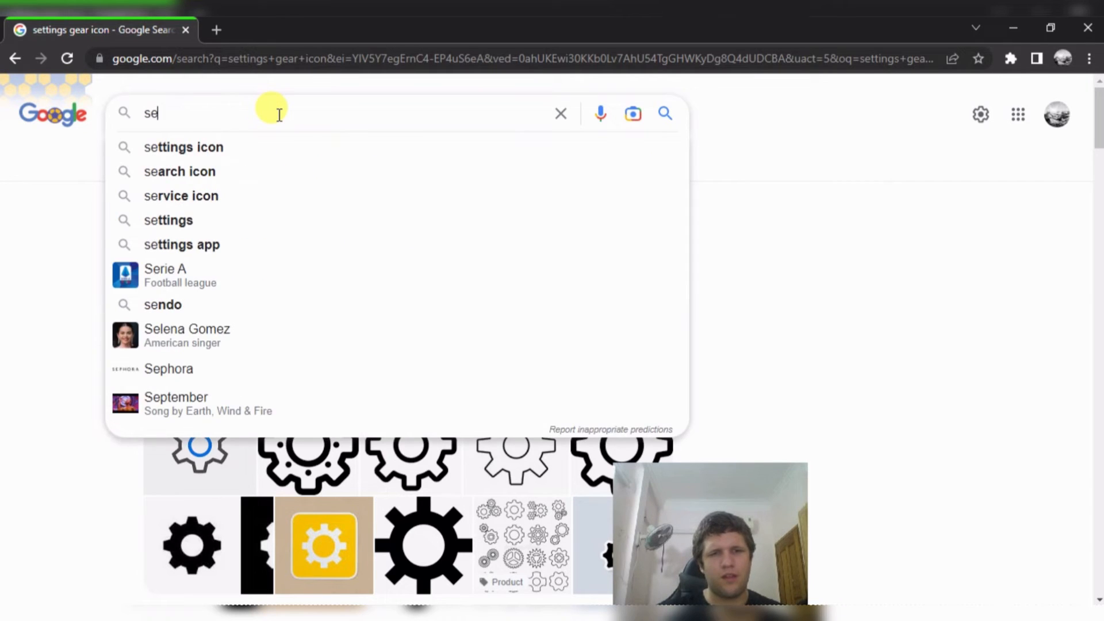
type("arch icon")
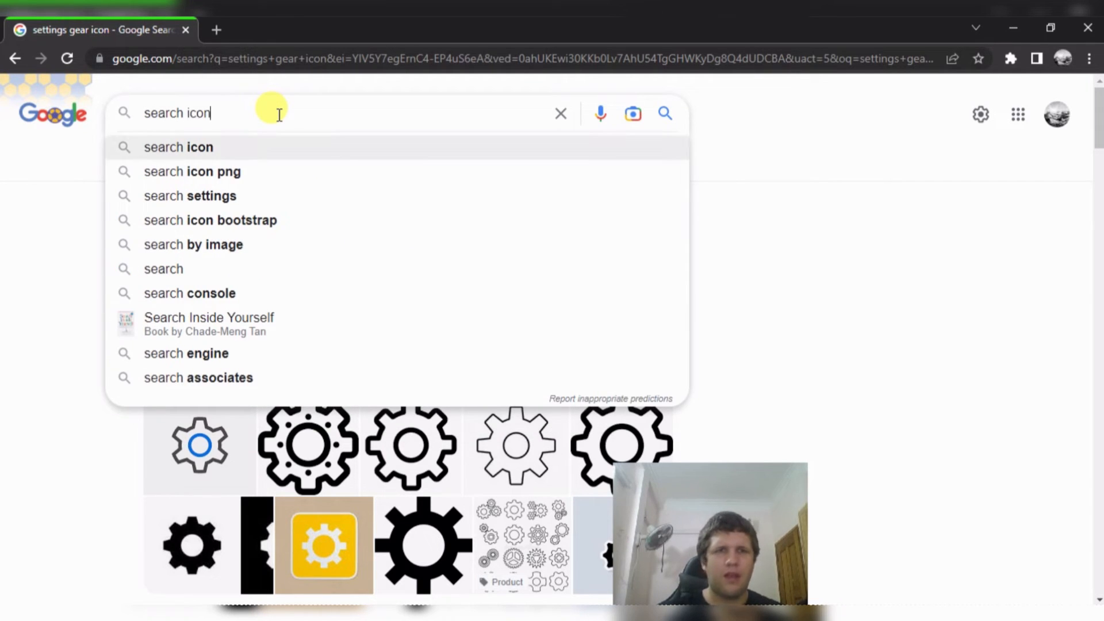
key("Return")
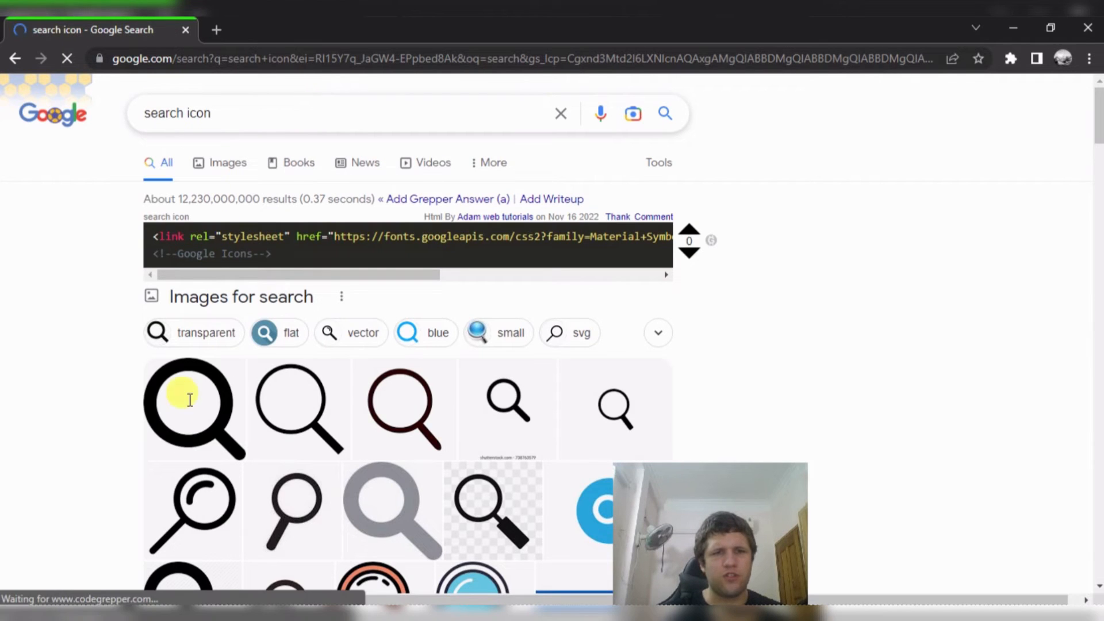
- Compare the Pngtree and Flaticon magnifying glass images for their lens and handle shapes, and return to Photoshop
scroll(170, 423, "down", 2)
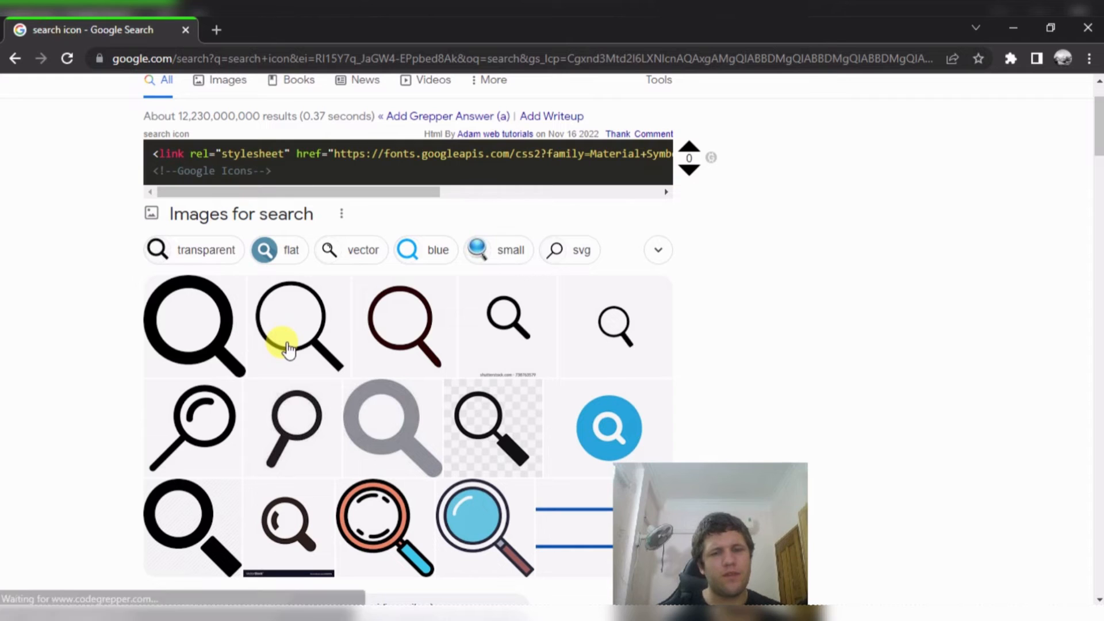
left_click(480, 424)
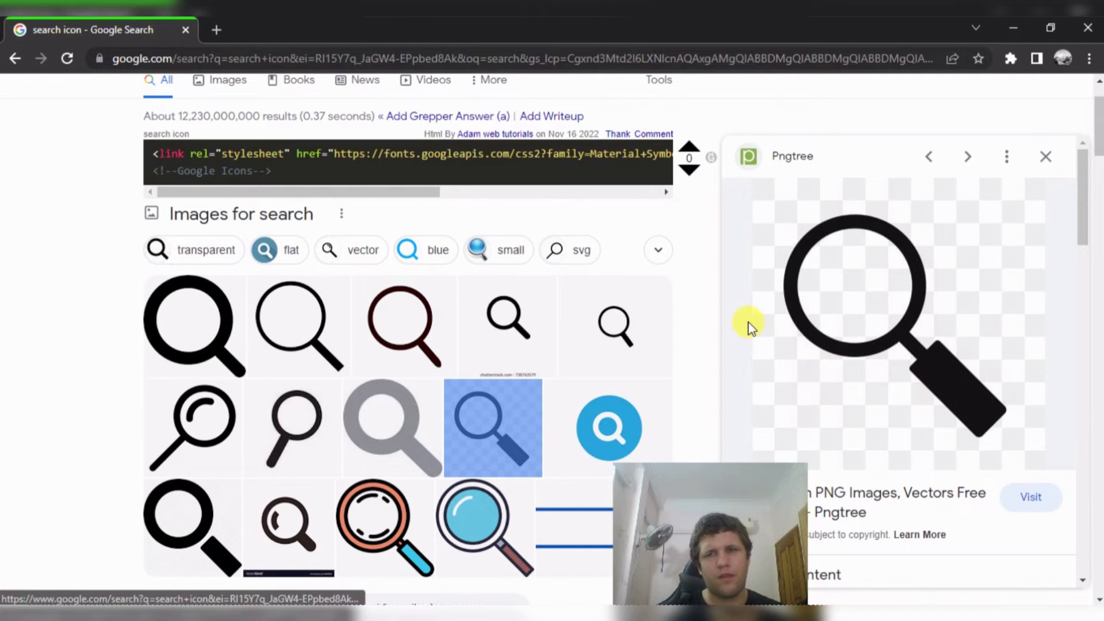
key("alt")
left_click(369, 519)
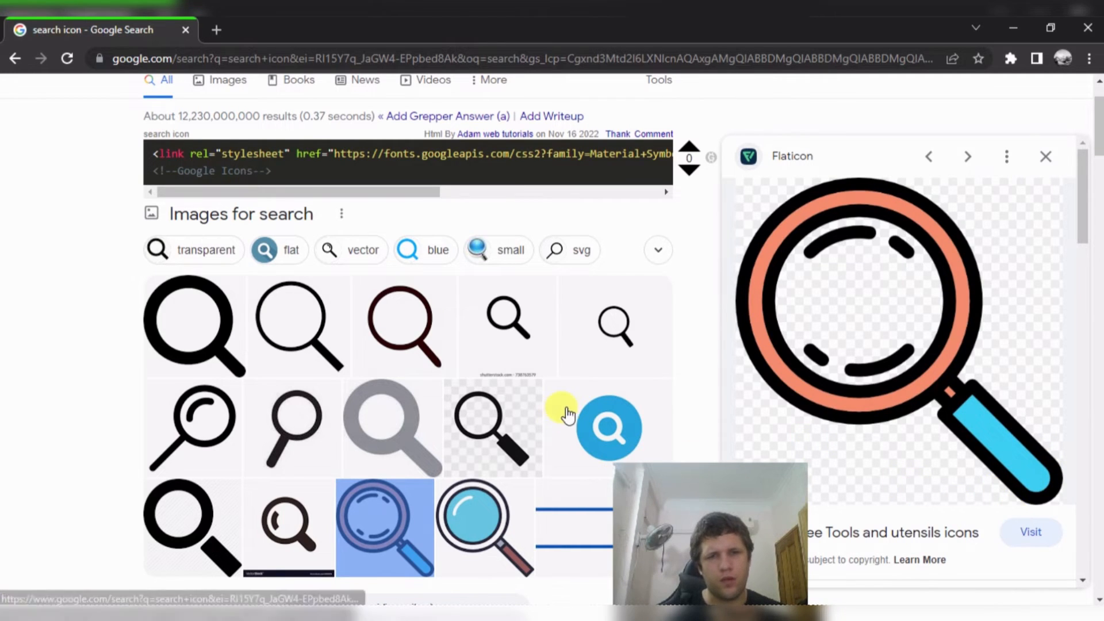
left_click(482, 429)
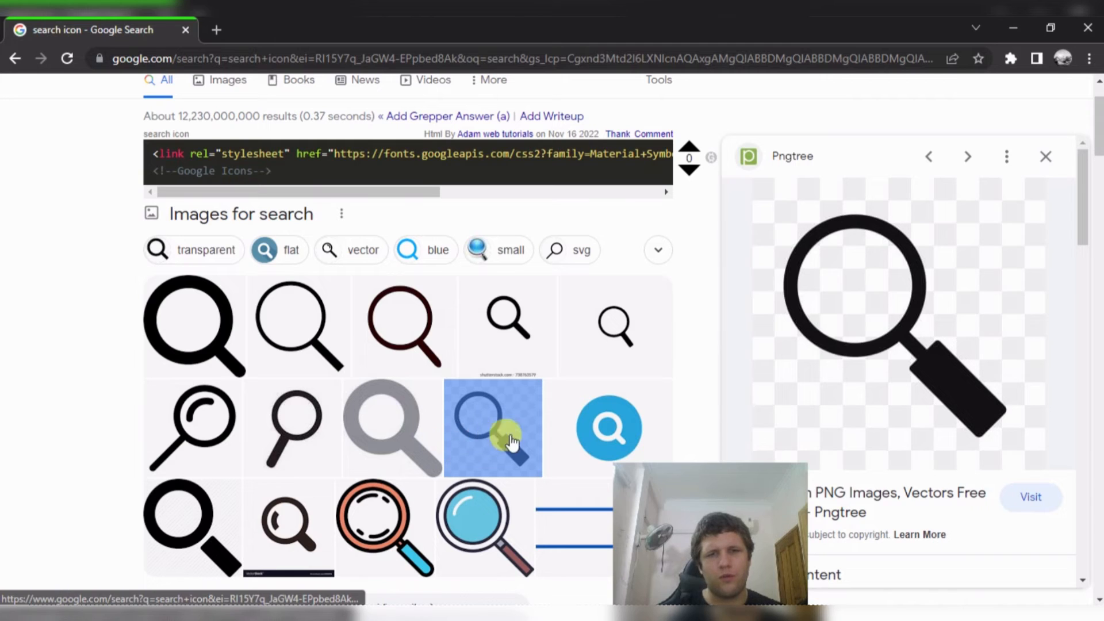
left_click(379, 520)
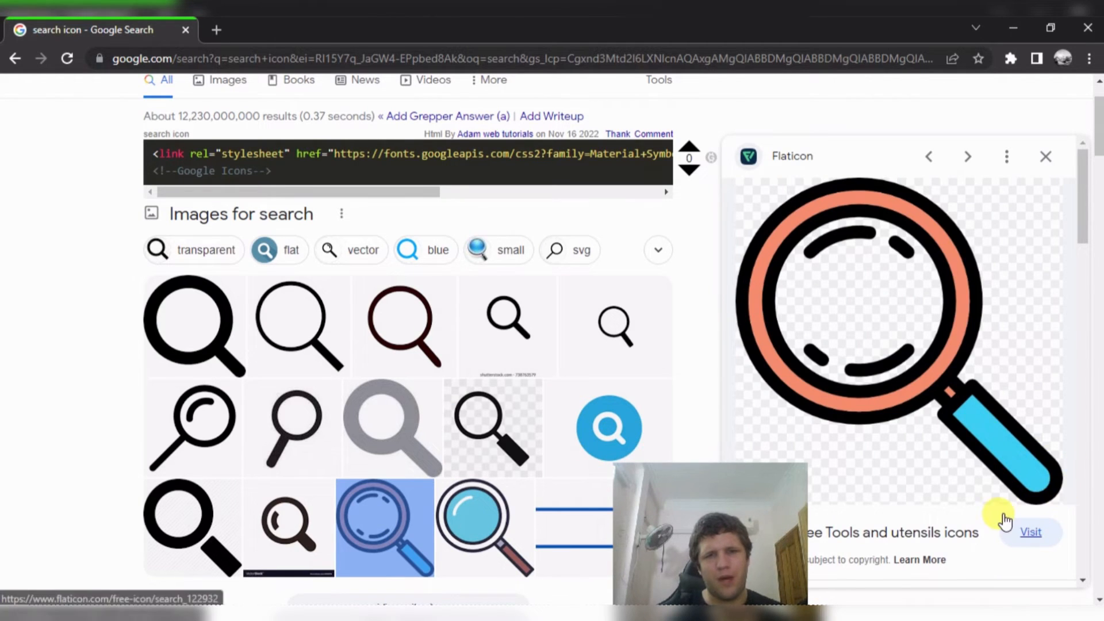
key("alt+Tab")
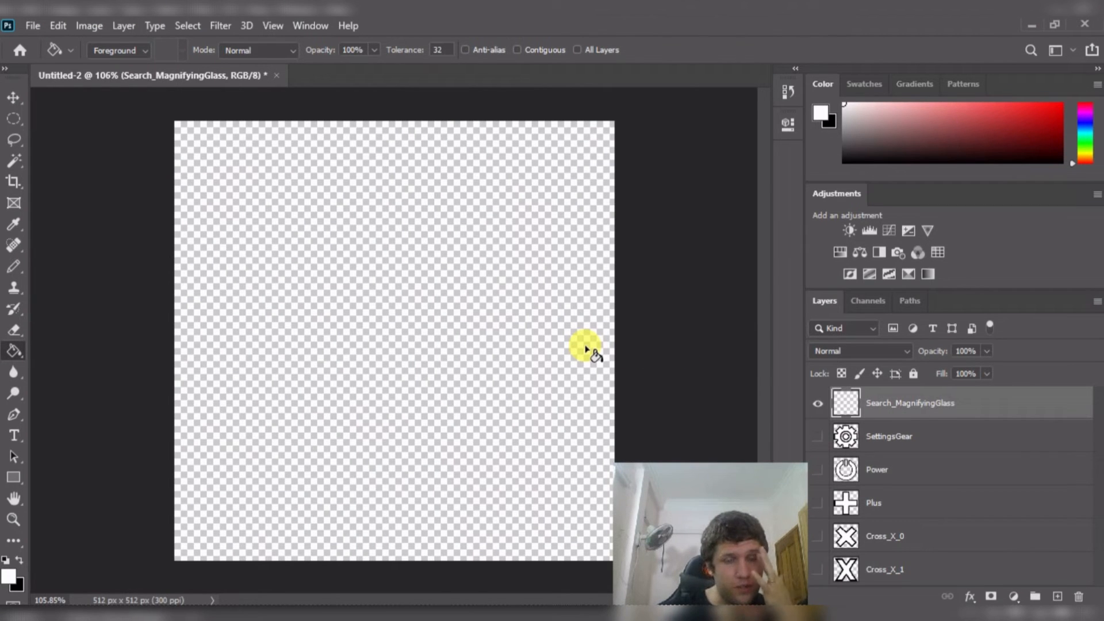
- Create a fixed-size 300 by 300 px elliptical selection and move it against the canvas's top edge, centred horizontally
left_click(14, 119)
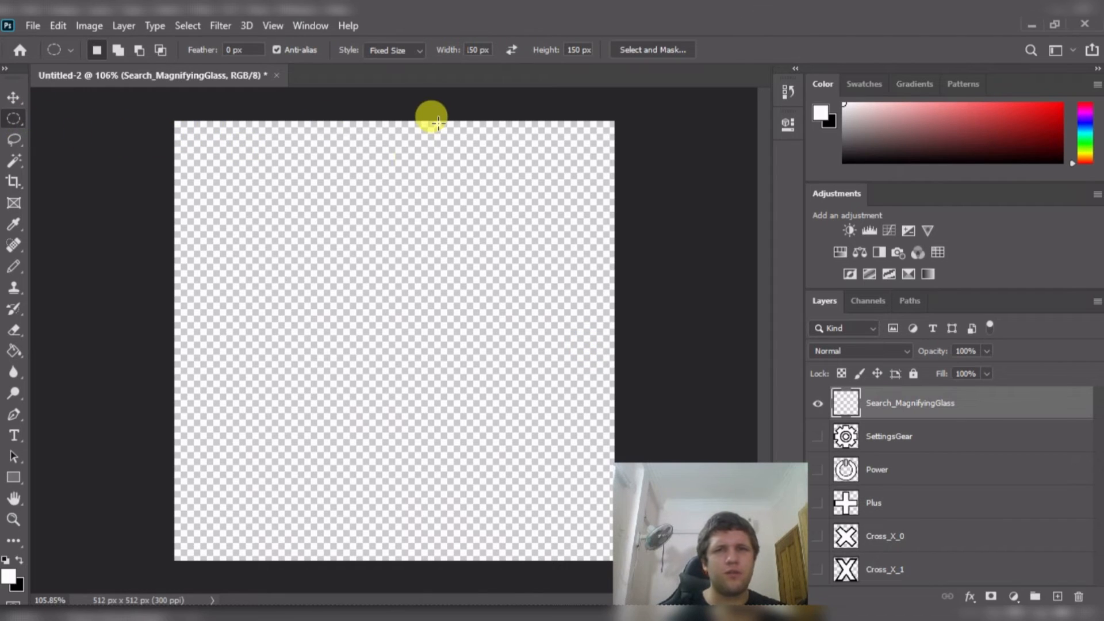
left_click(386, 203)
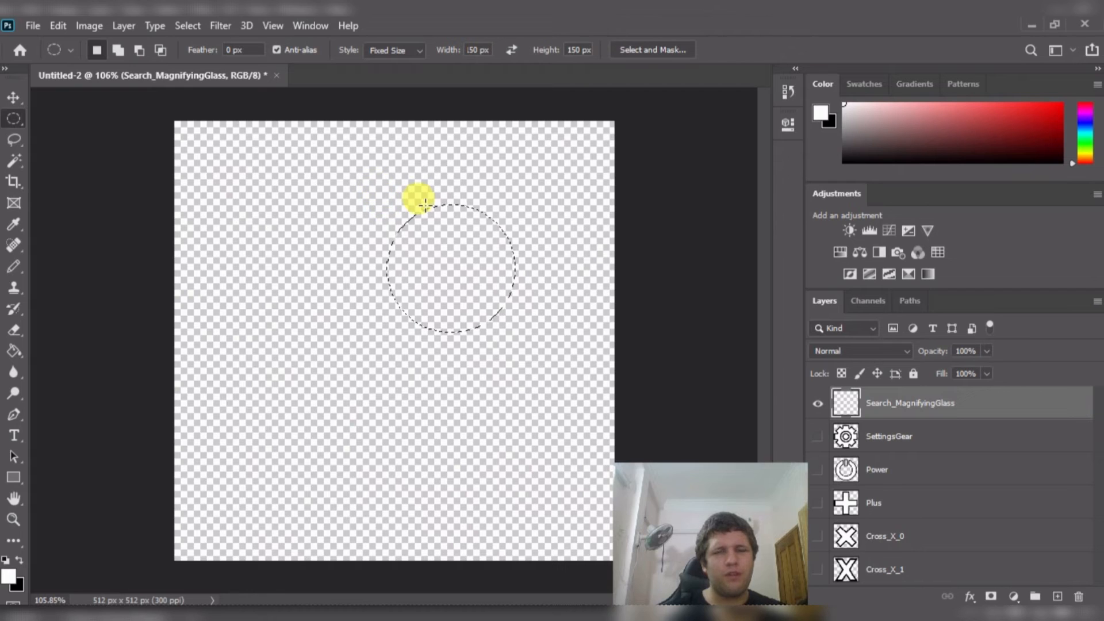
left_click(470, 50)
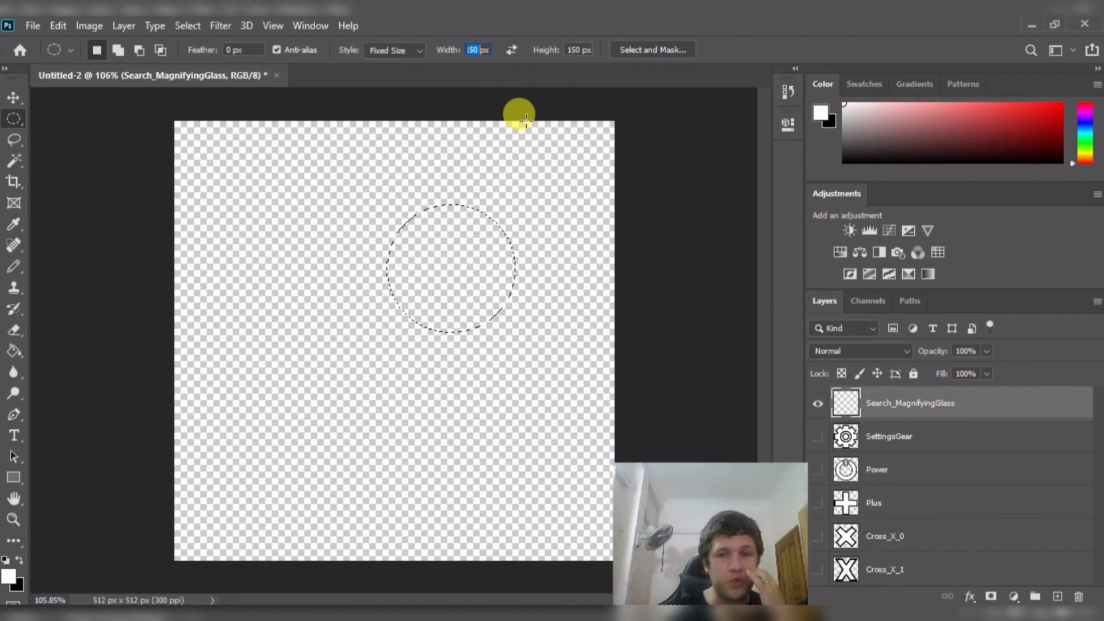
type("100")
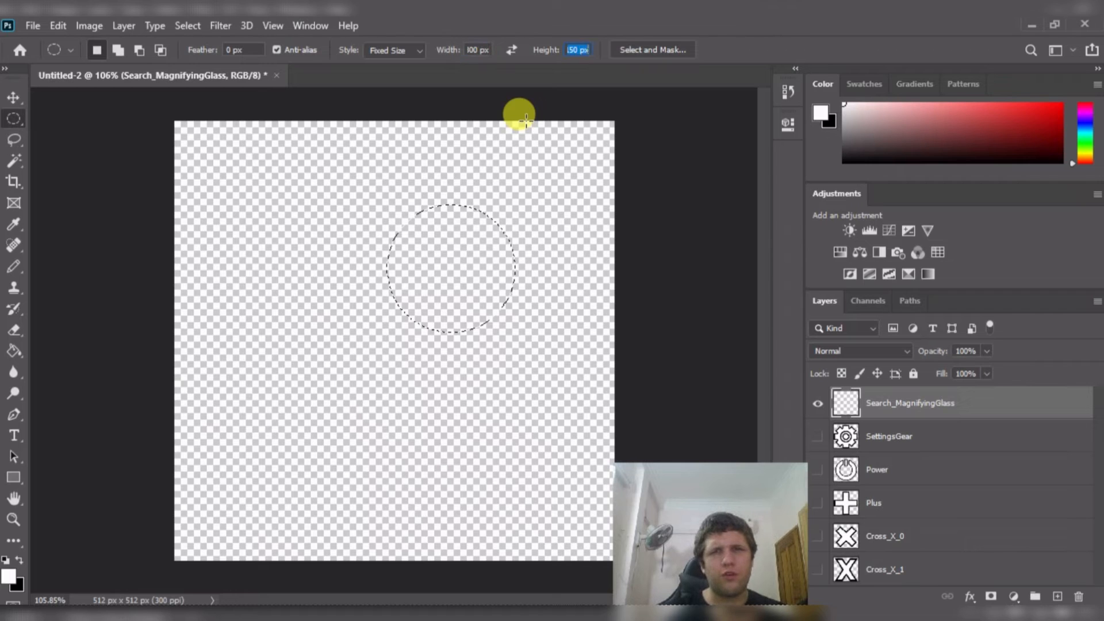
type("33")
type("0")
key("Return")
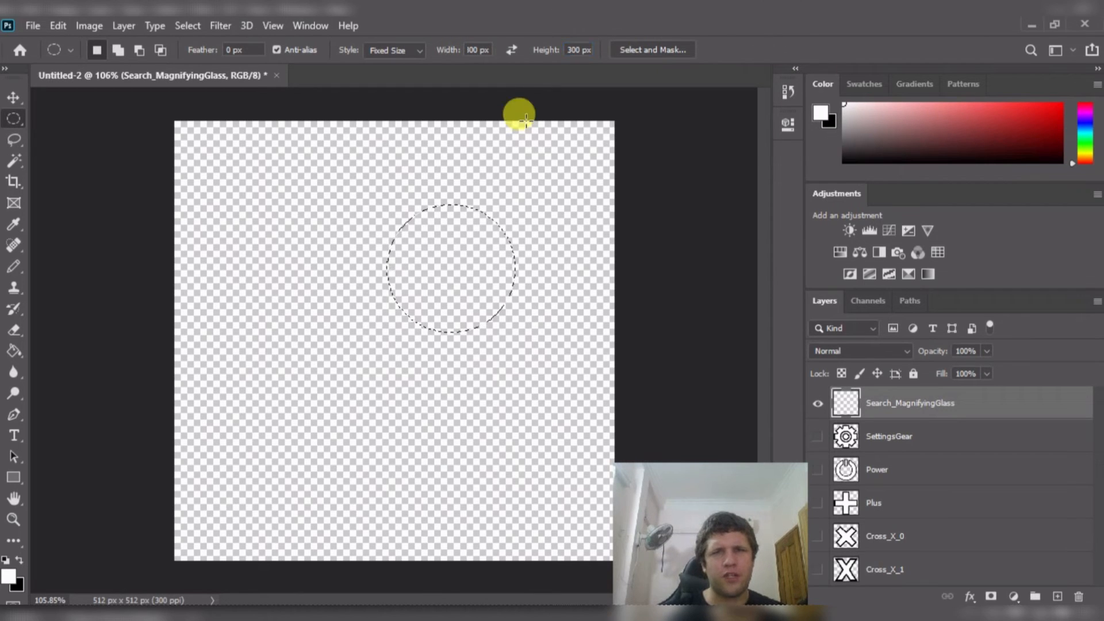
left_click(356, 169)
left_click_drag(438, 253, 345, 214)
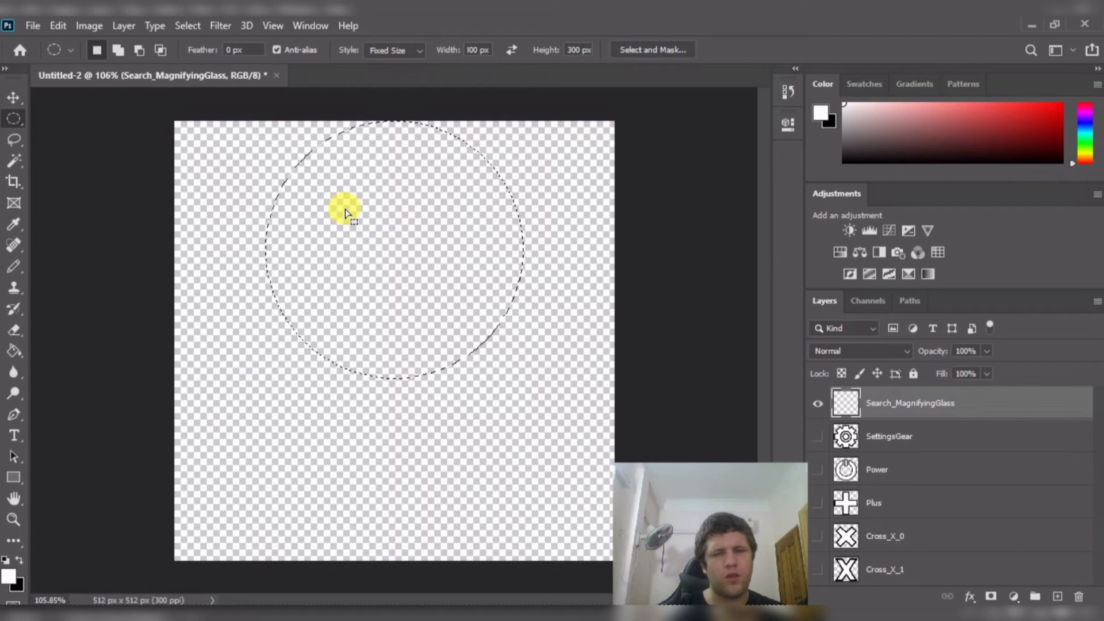
- Replace the selection with a fixed-size 250 by 250 px circle, centred horizontally slightly below the canvas's top edge
double_click(477, 46)
type("250")
key("Tab")
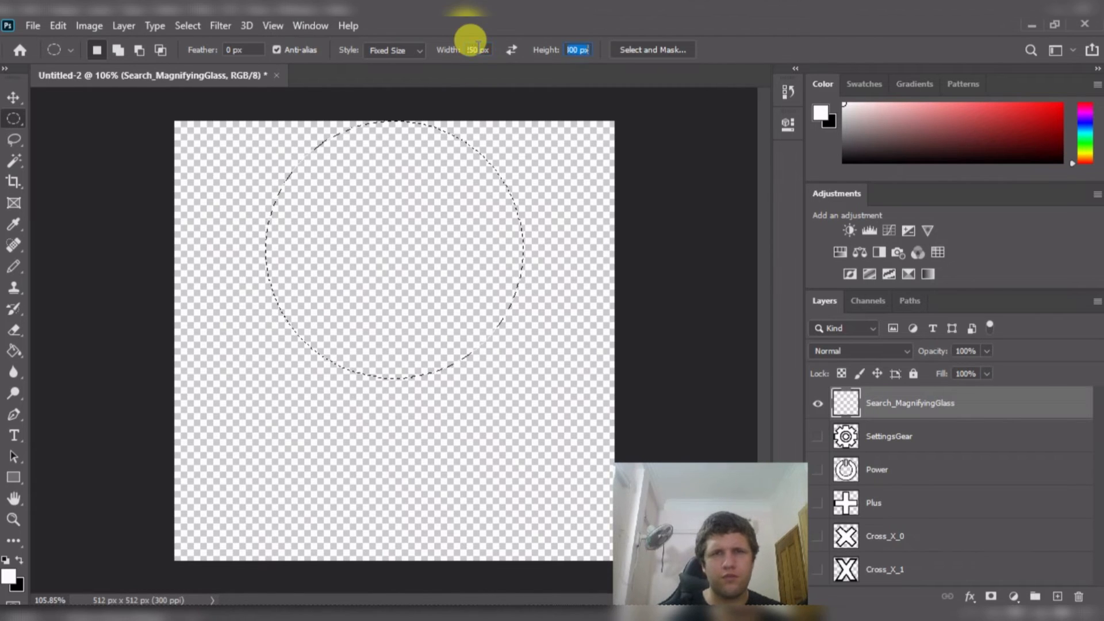
type("250")
key("Return")
key("ctrl+d")
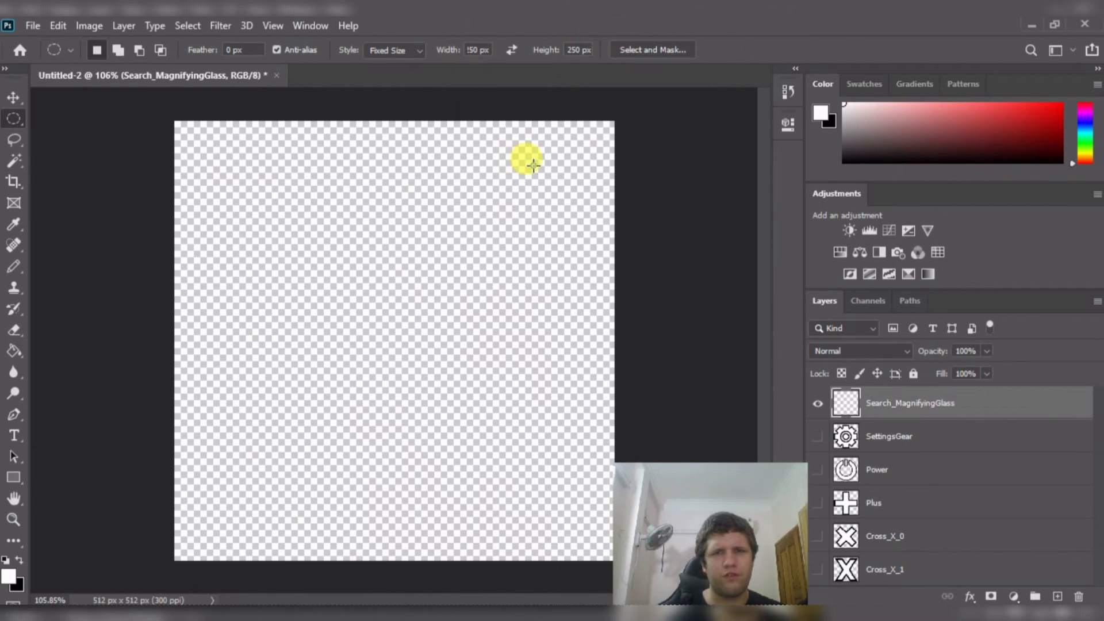
left_click_drag(533, 166, 352, 187)
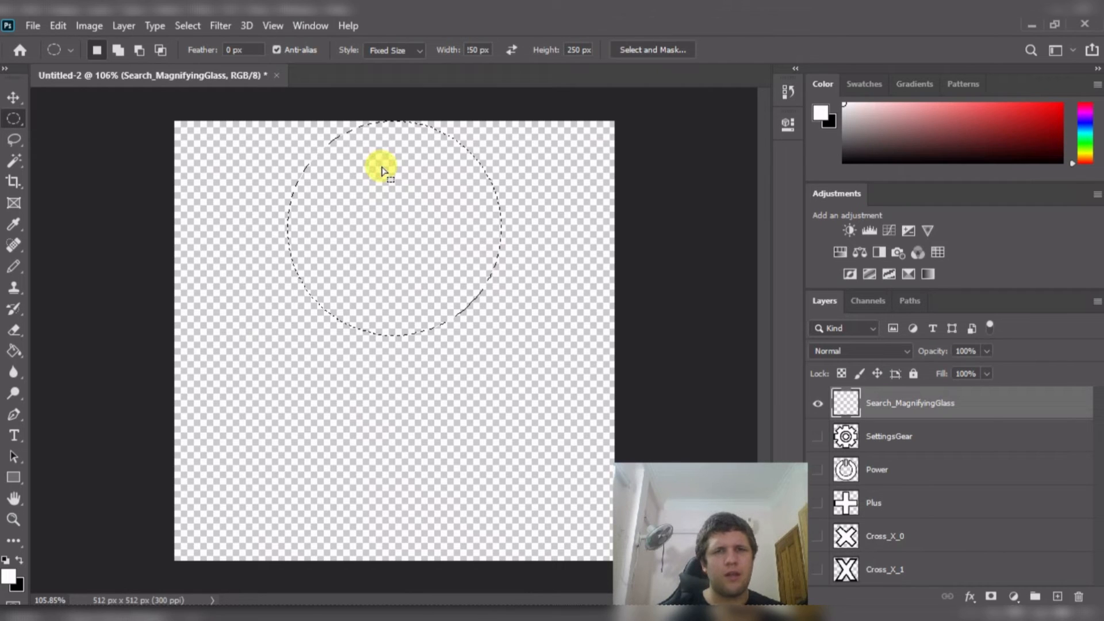
left_click_drag(383, 171, 383, 181)
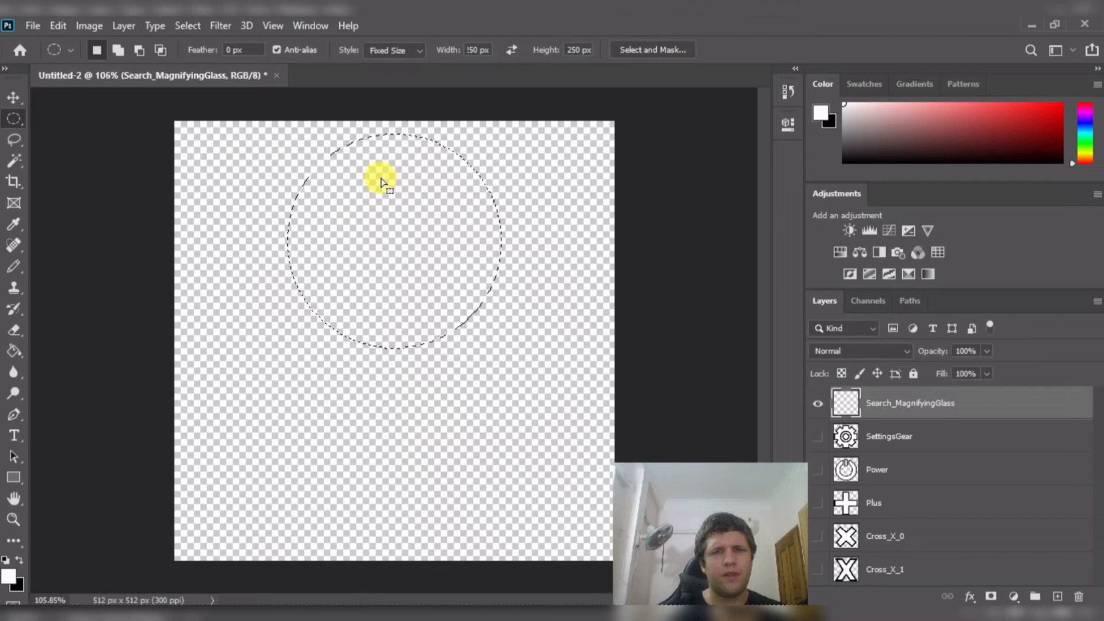
- Make black the foreground colour and fill the circular selection with it
key("g")
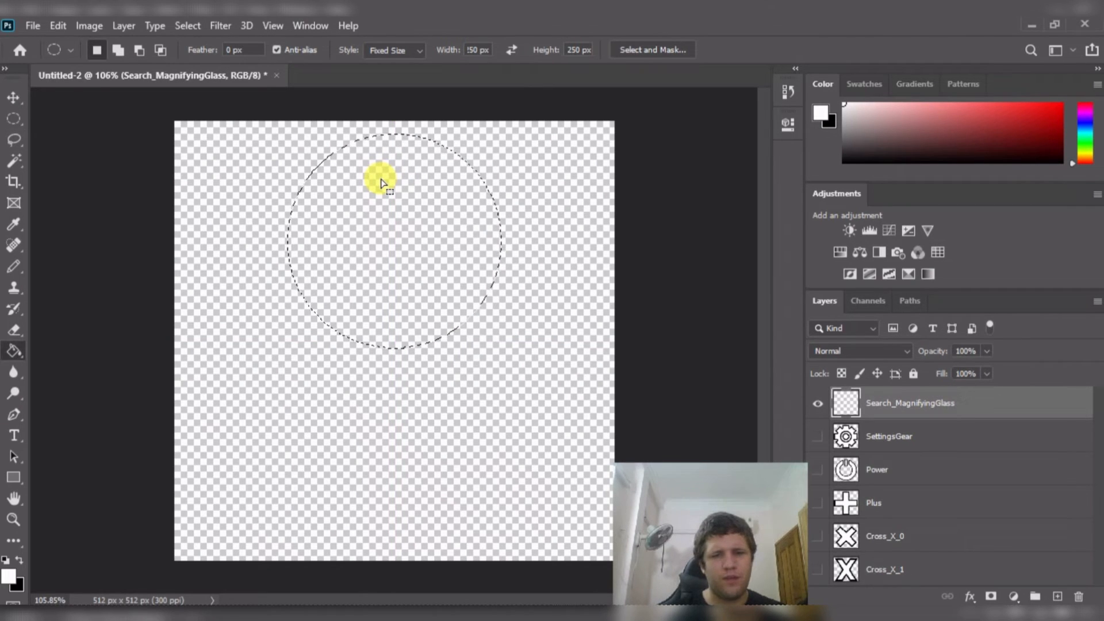
key("x")
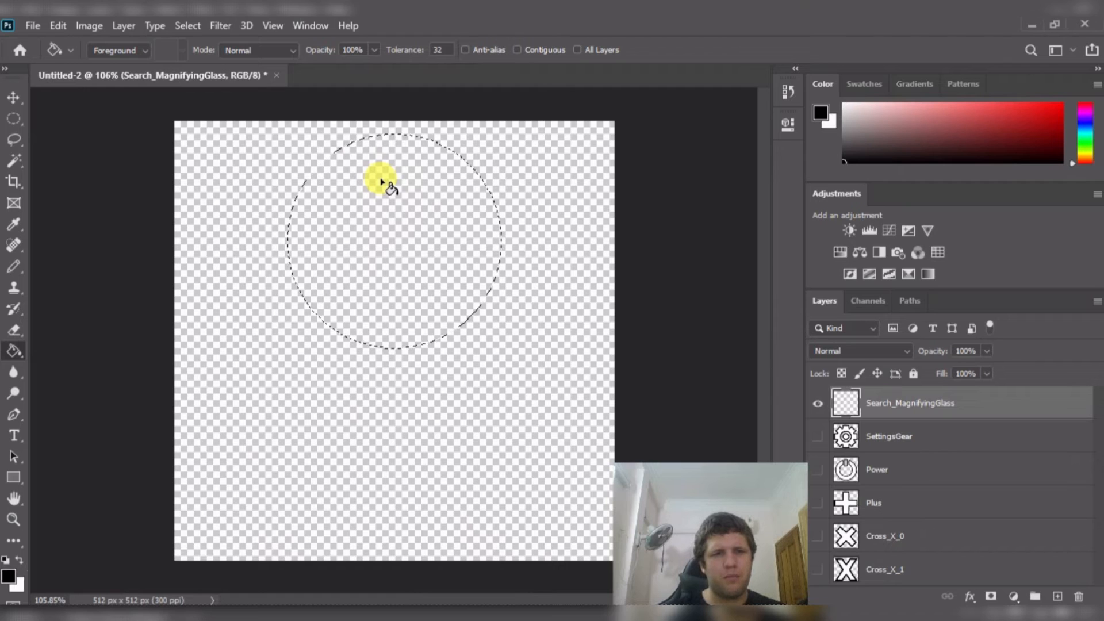
left_click(407, 215)
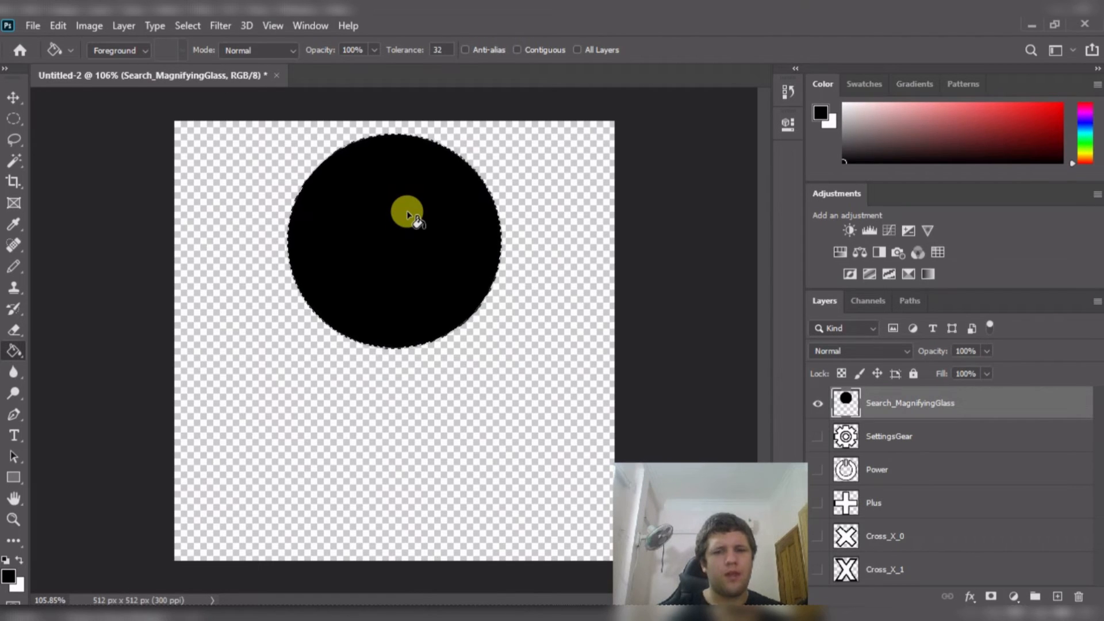
- Create a fixed-size 75 by 300 px rectangular selection, centred horizontally and overlapping the lower part of the black circle
key("m")
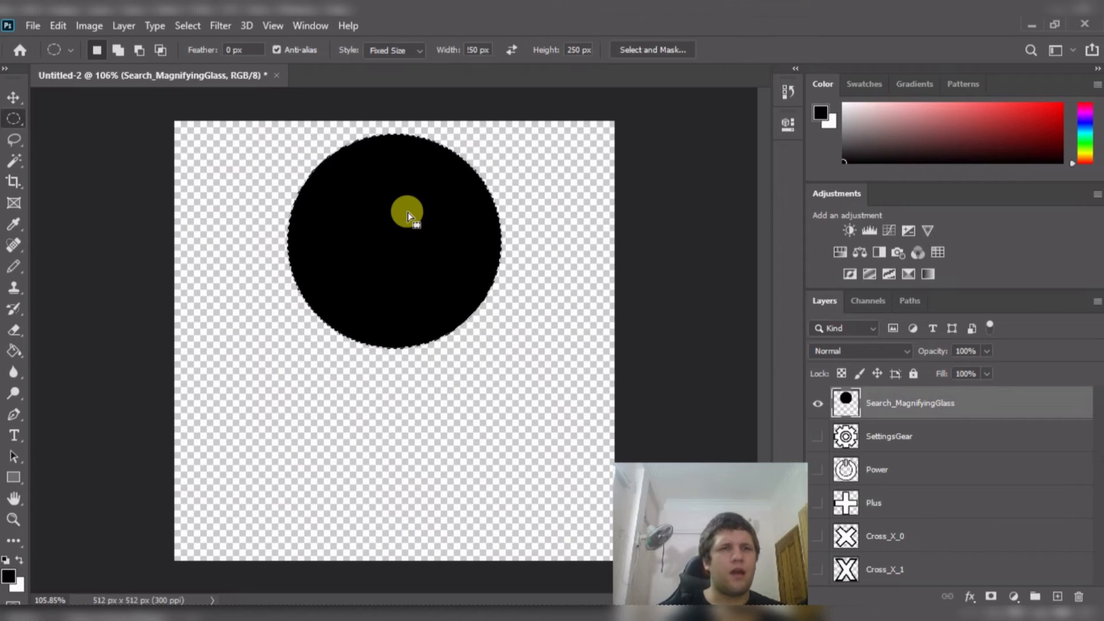
right_click(15, 118)
left_click(84, 117)
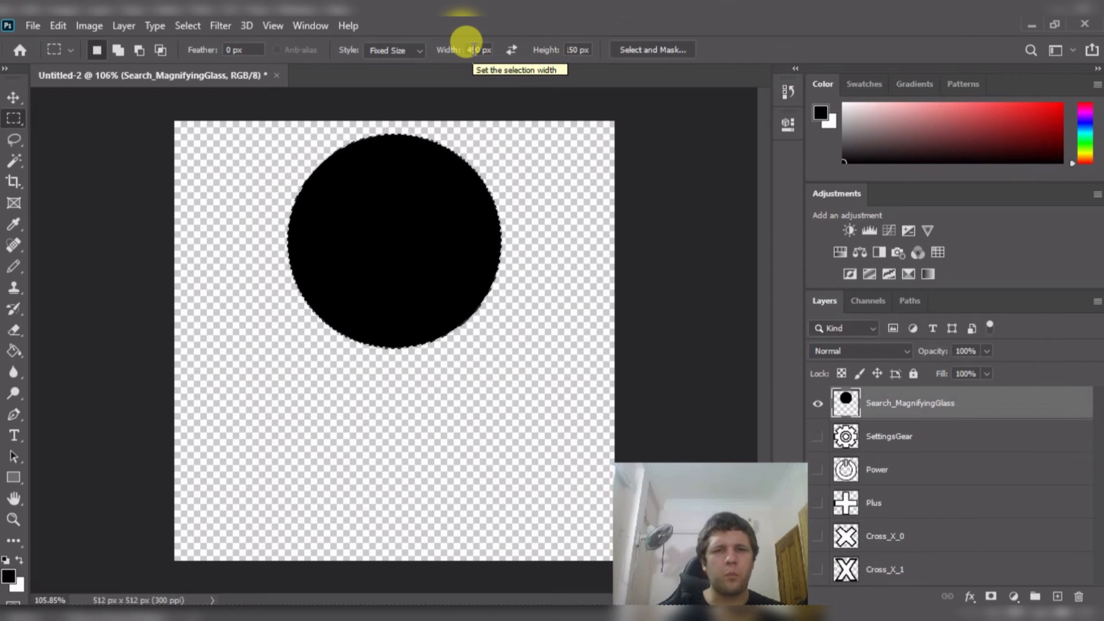
double_click(473, 49)
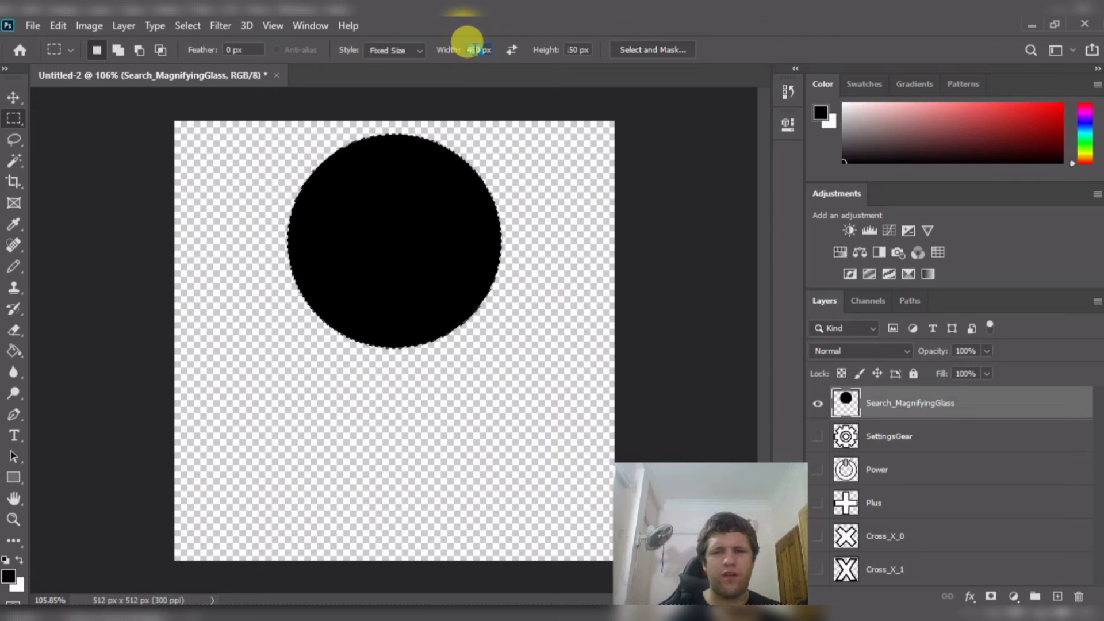
type("75")
key("Tab")
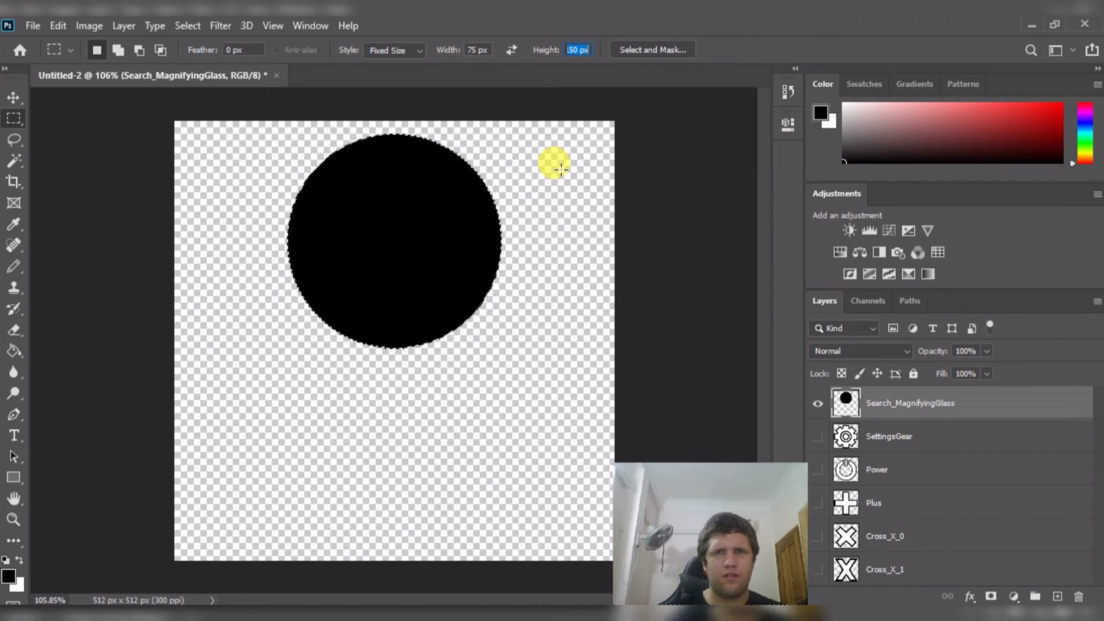
type("300")
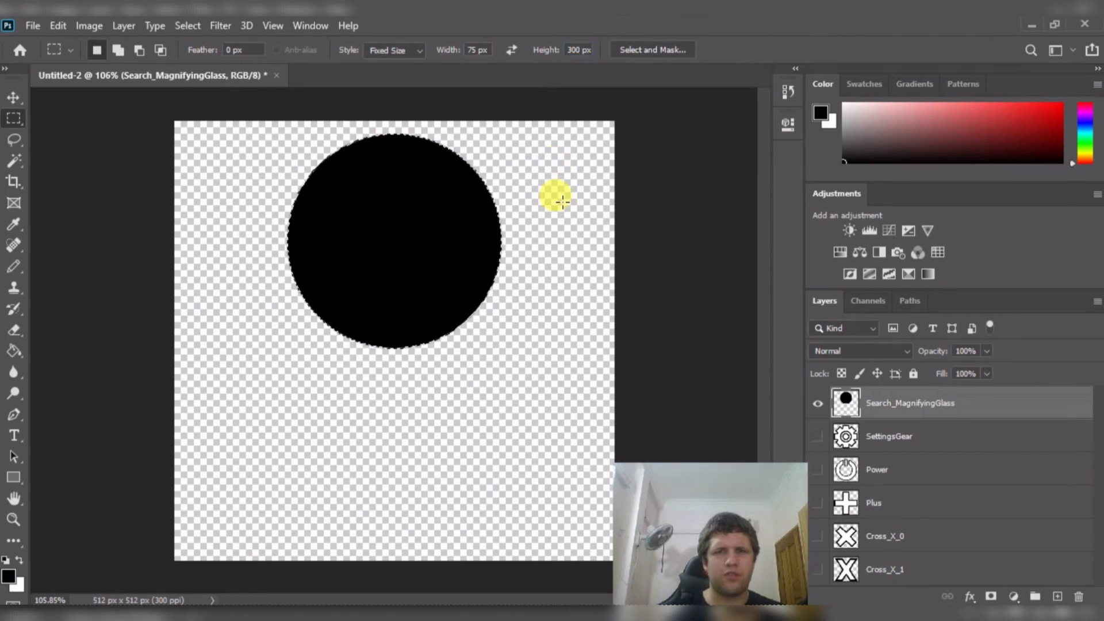
left_click_drag(557, 195, 391, 303)
- Replace the rectangular selection with a 50 by 300 px one centred over the circle's lower half, and fill it with black
double_click(470, 50)
type("50")
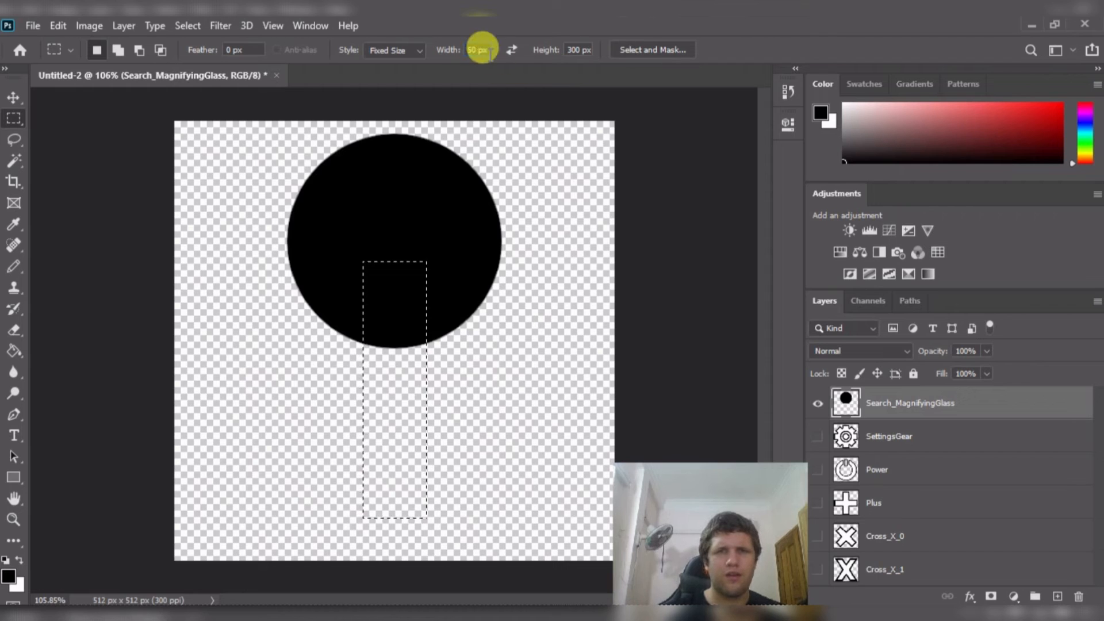
left_click_drag(586, 281, 395, 364)
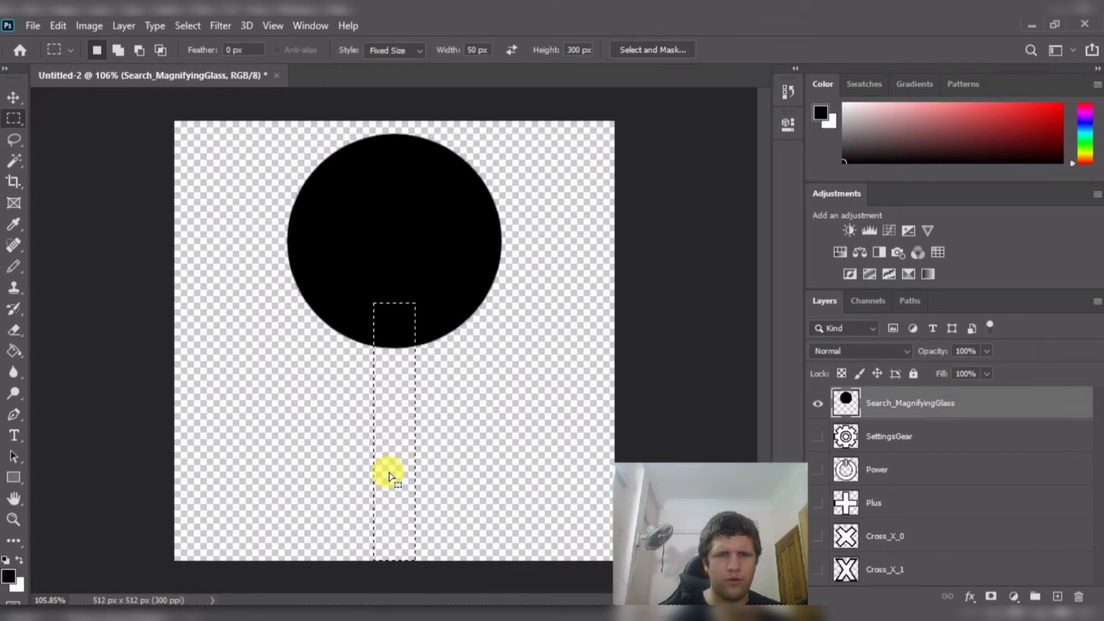
key("ctrl+d")
left_click_drag(389, 476, 400, 375)
key("g")
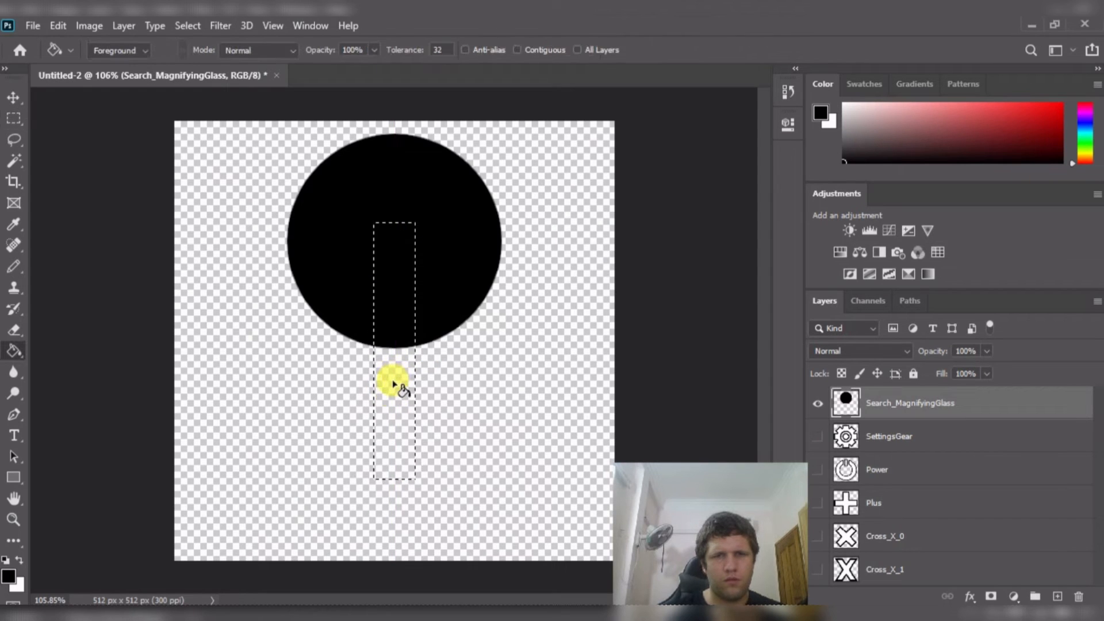
left_click(393, 383)
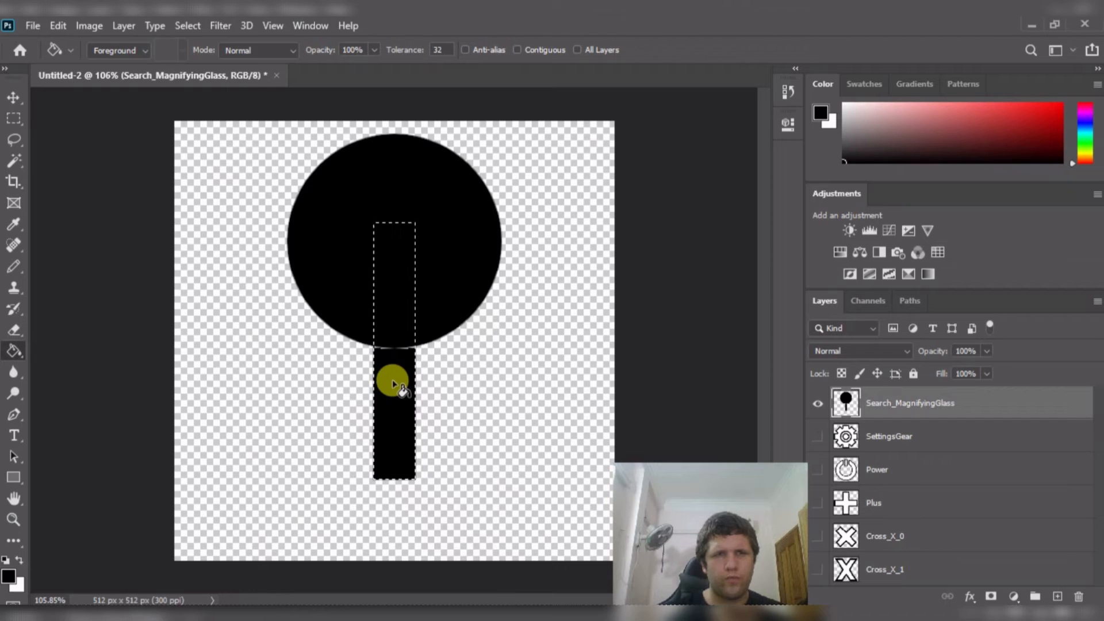
- Switch to the Elliptical Marquee tool and turn off its anti-aliasing
key("m")
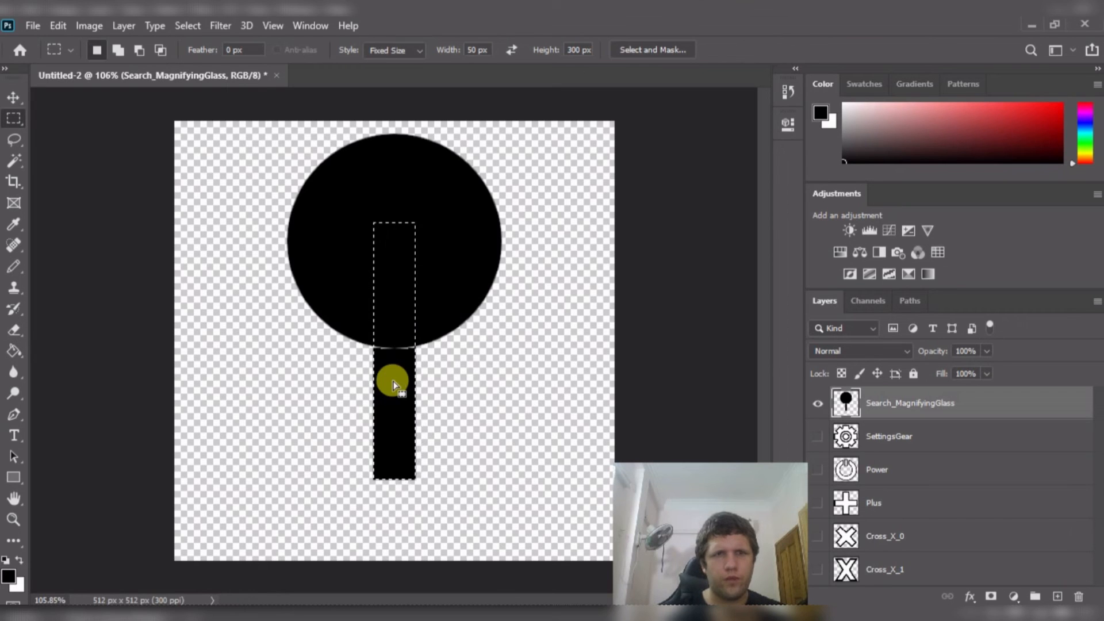
right_click(12, 117)
left_click(71, 133)
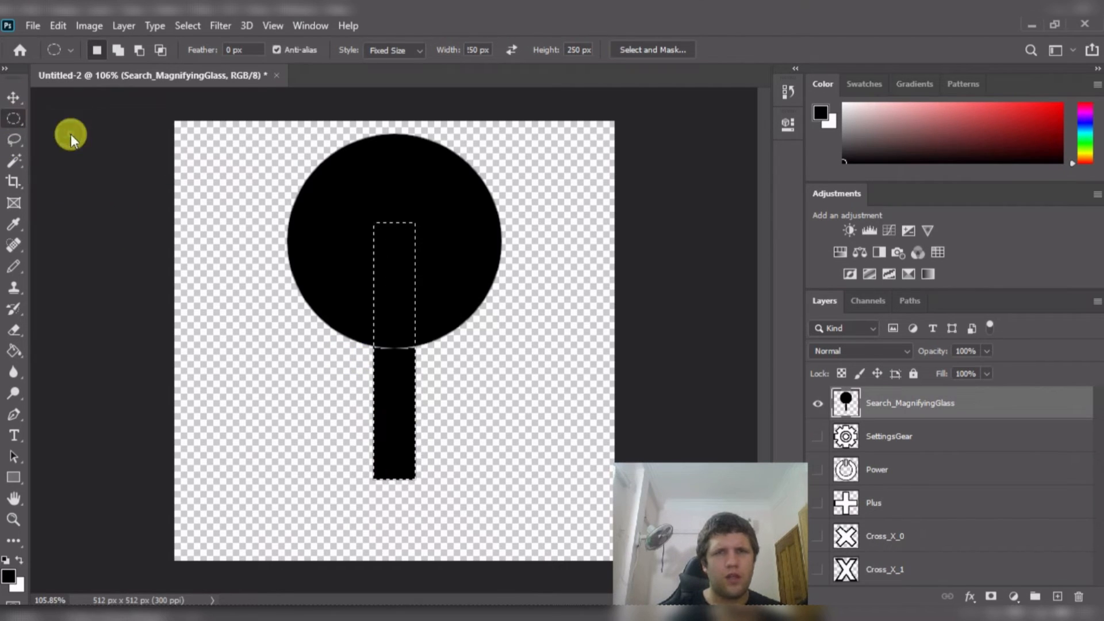
left_click(279, 51)
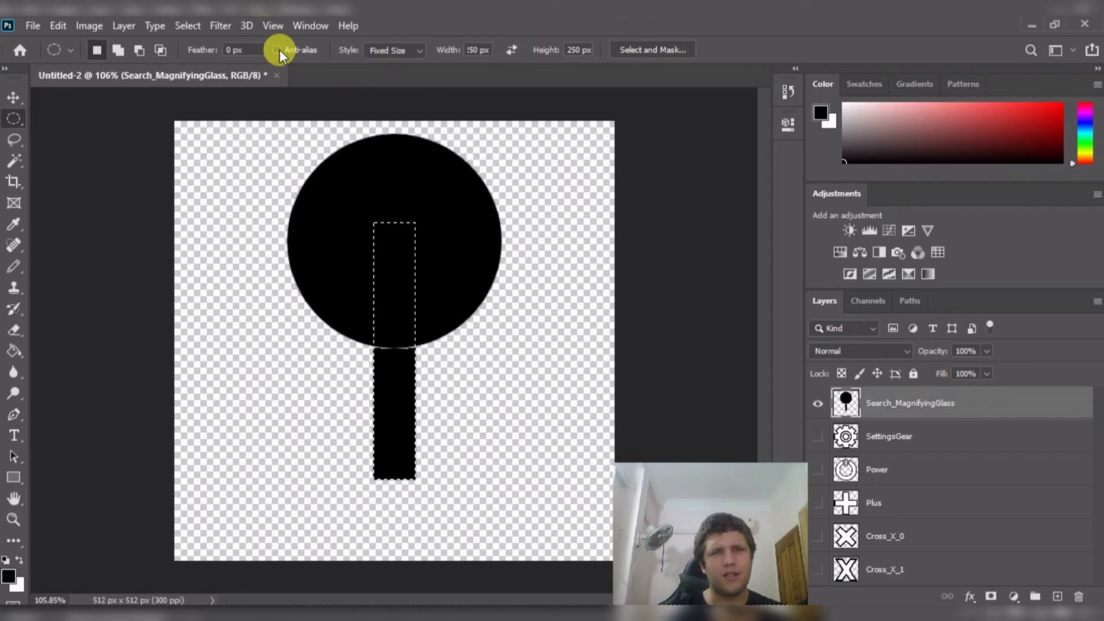
- Undo the handle and circle fills until the Search_MagnifyingGlass layer is empty
key("ctrl+z")
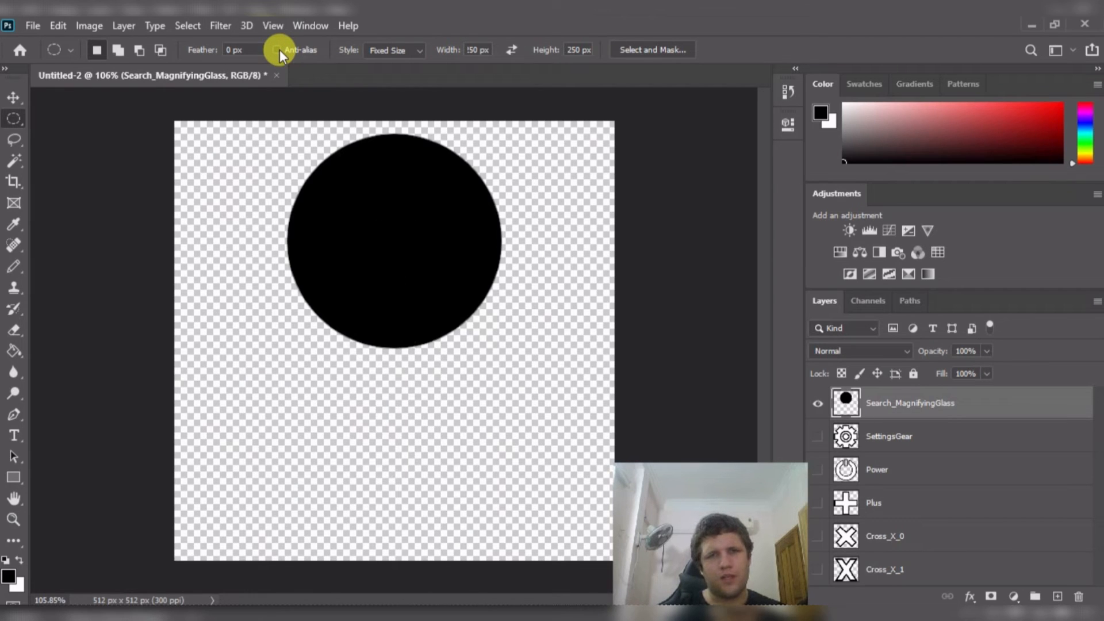
key("ctrl+z")
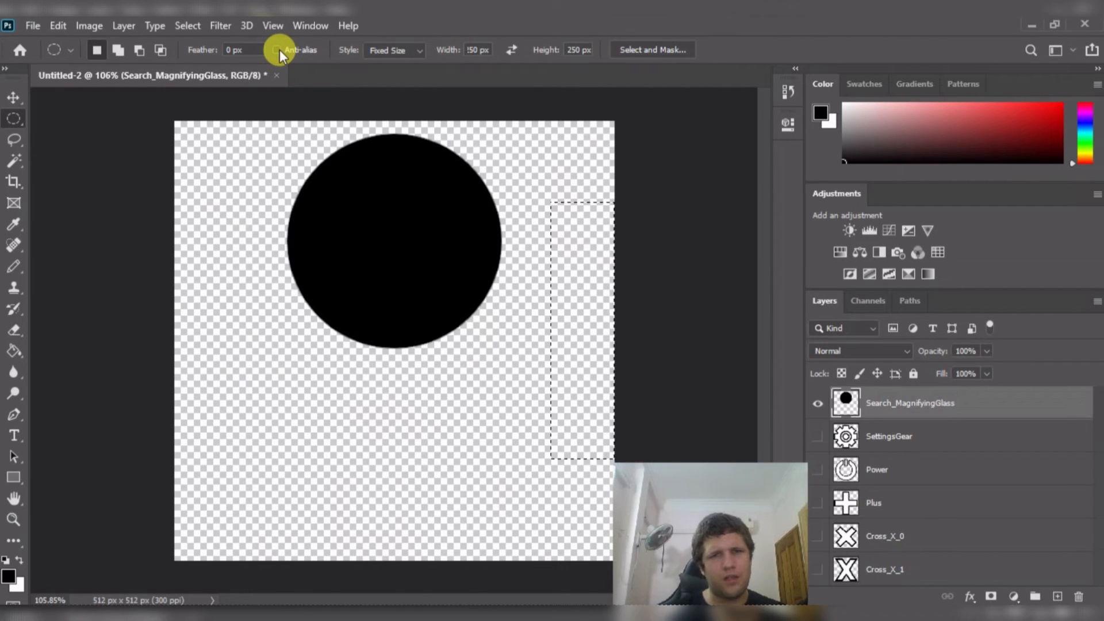
key("ctrl+z")
key("ctrl+z")
key("ctrl+z")
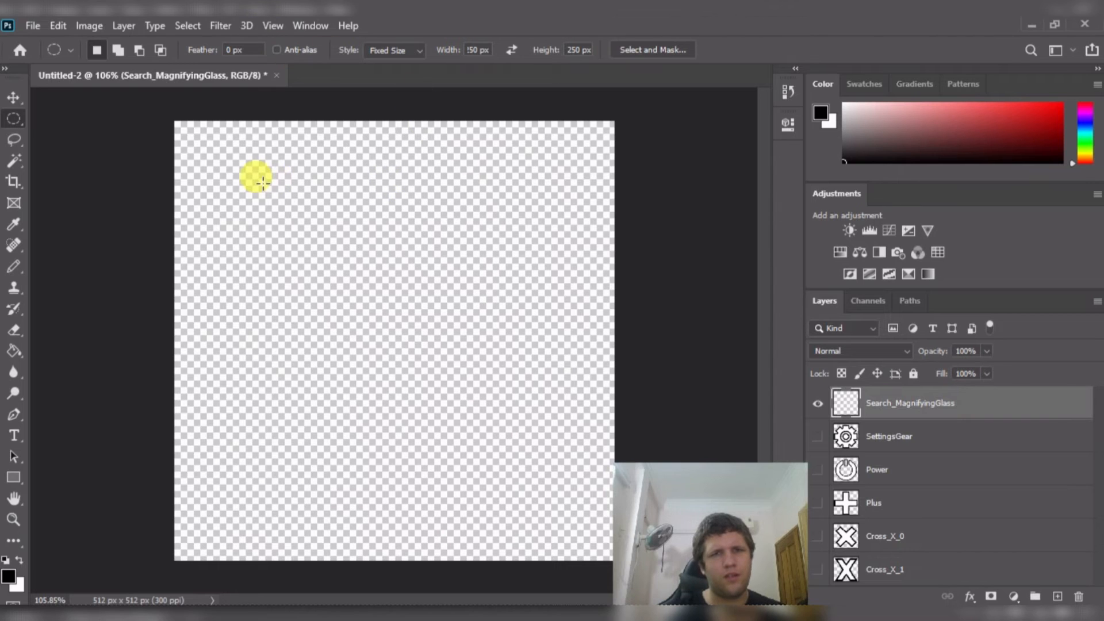
- Create a 250 by 250 px circular selection without anti-aliasing, centred slightly below the canvas's top edge, and fill it with black
left_click_drag(262, 183, 424, 209)
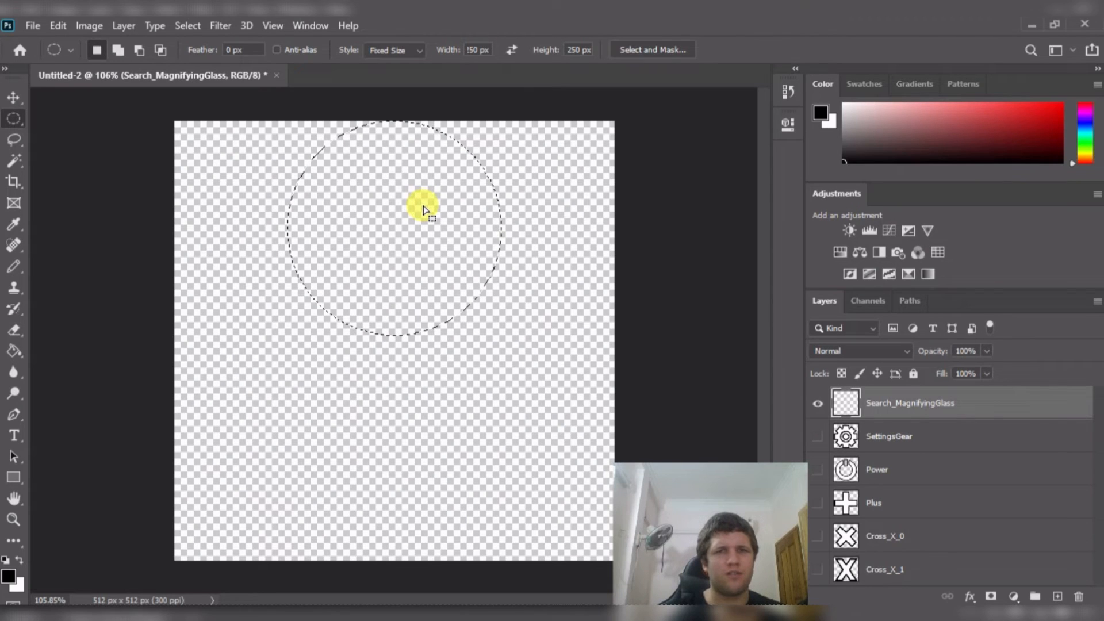
left_click_drag(424, 210, 424, 222)
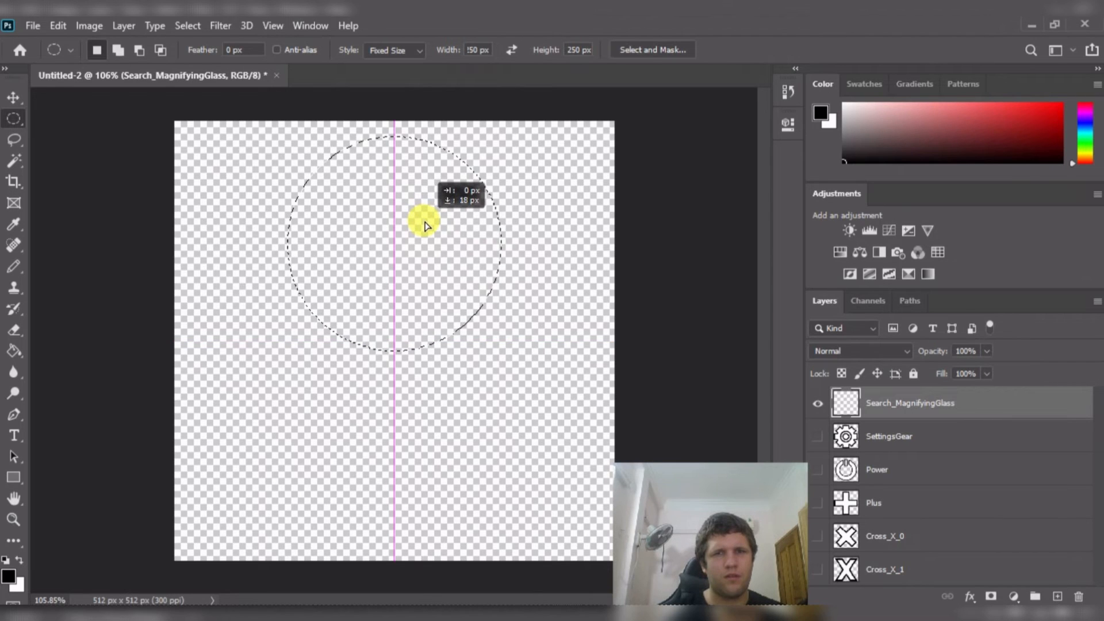
left_click_drag(425, 223, 426, 224)
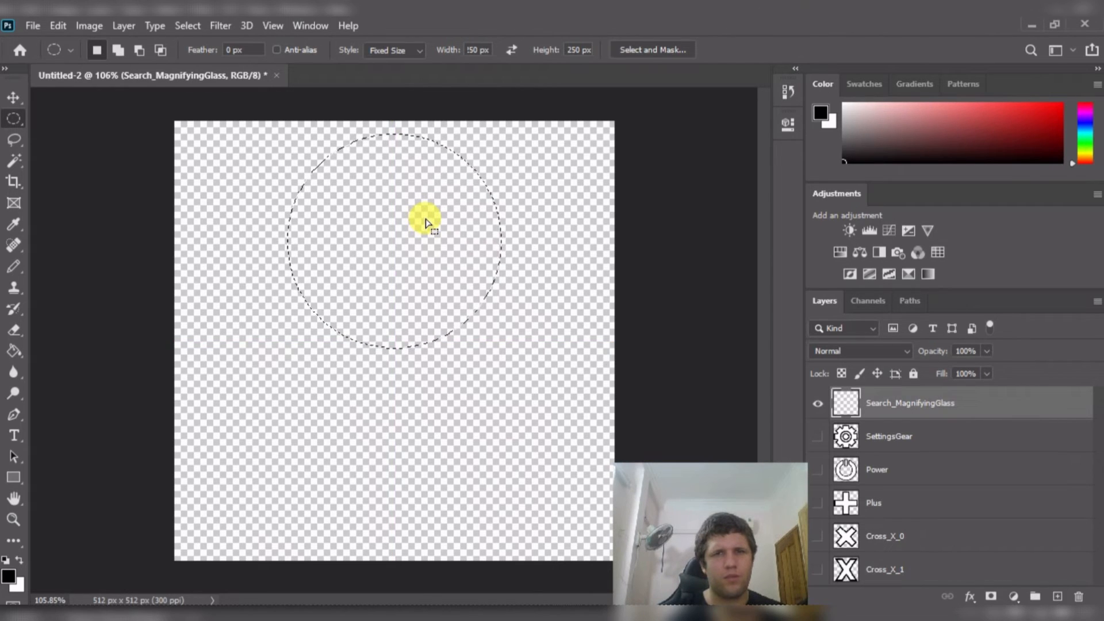
key("g")
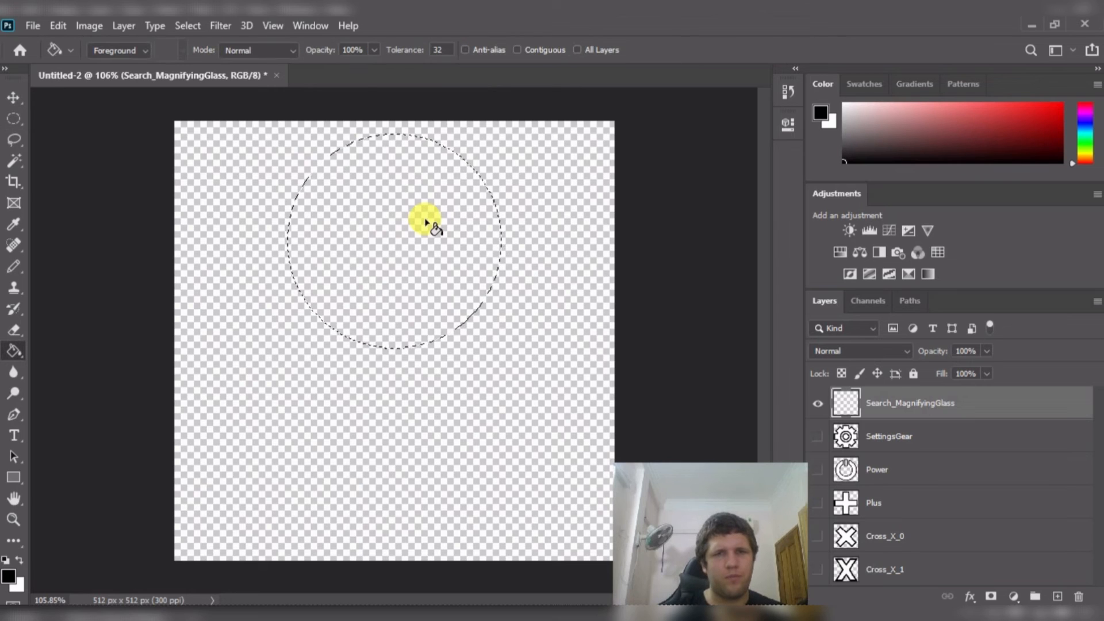
left_click(426, 223)
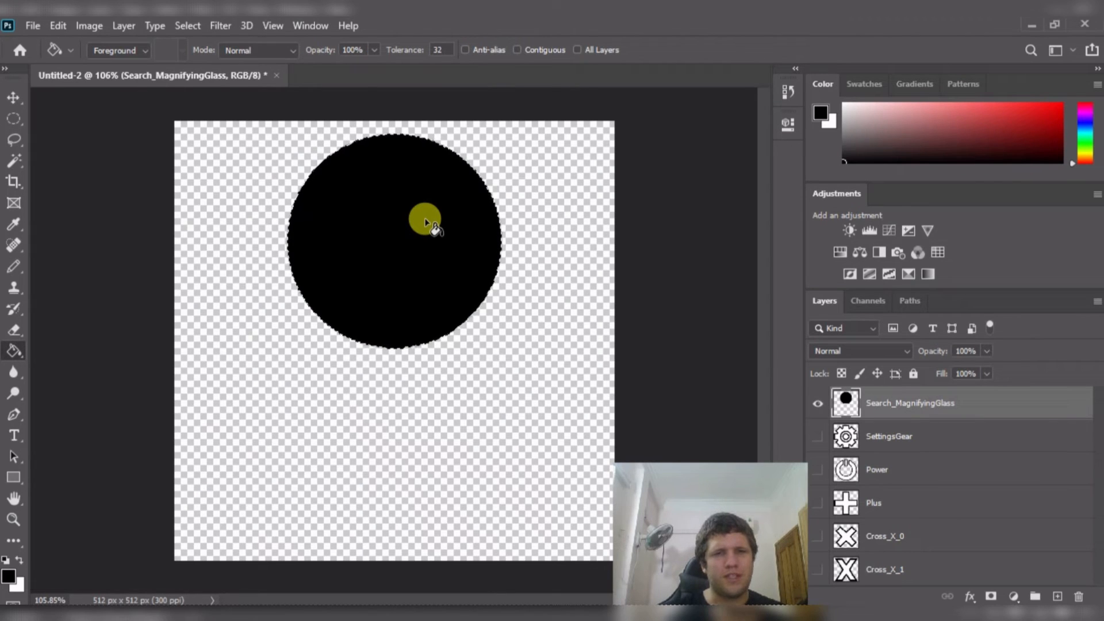
- Make a 50 by 300 px rectangular selection extending down from the circle's centre and fill it with black as the handle
left_click(11, 120)
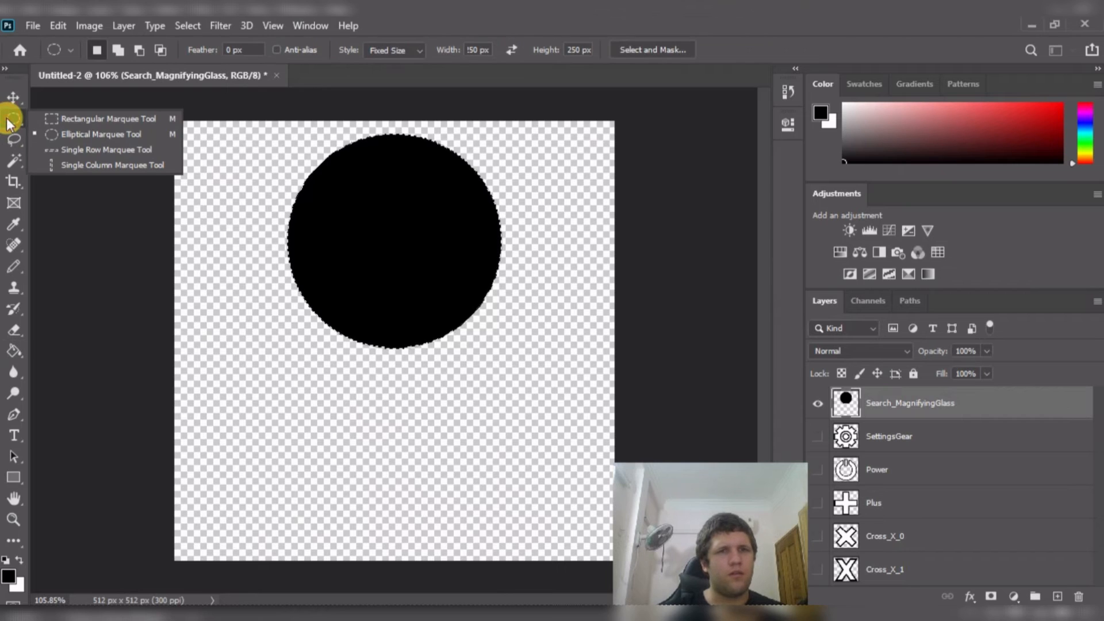
left_click(93, 120)
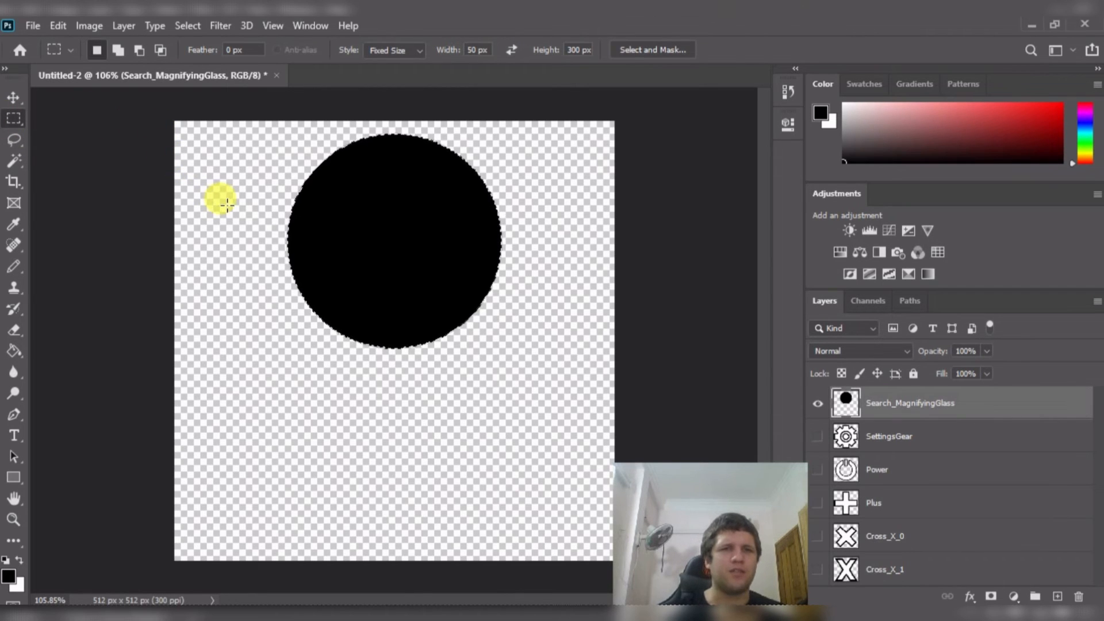
left_click(226, 201)
left_click_drag(241, 239, 395, 252)
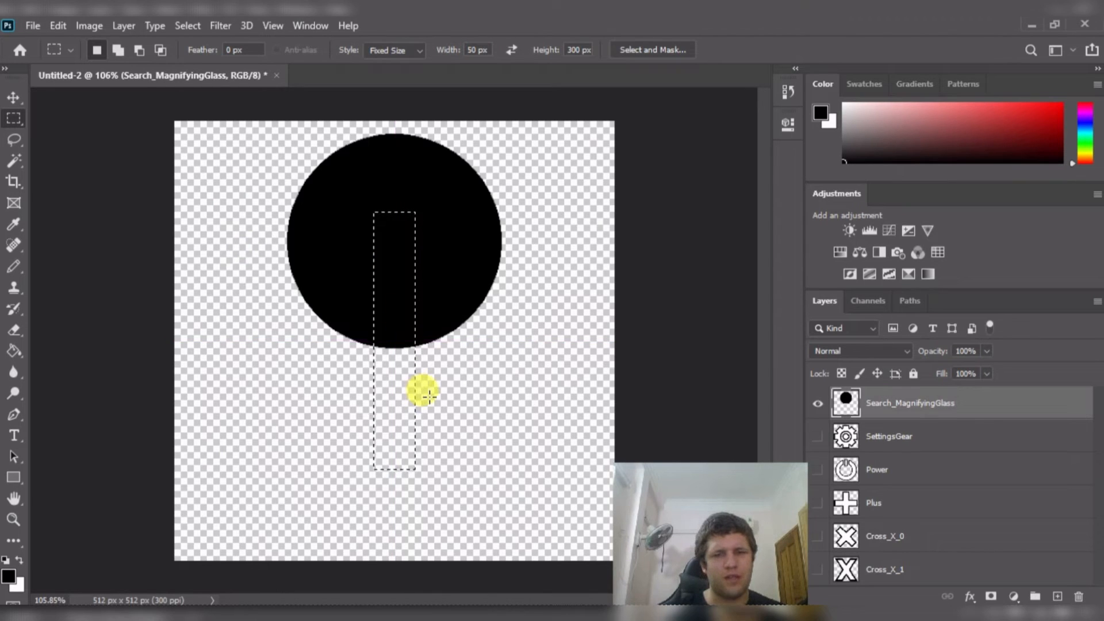
key("g")
left_click(396, 391)
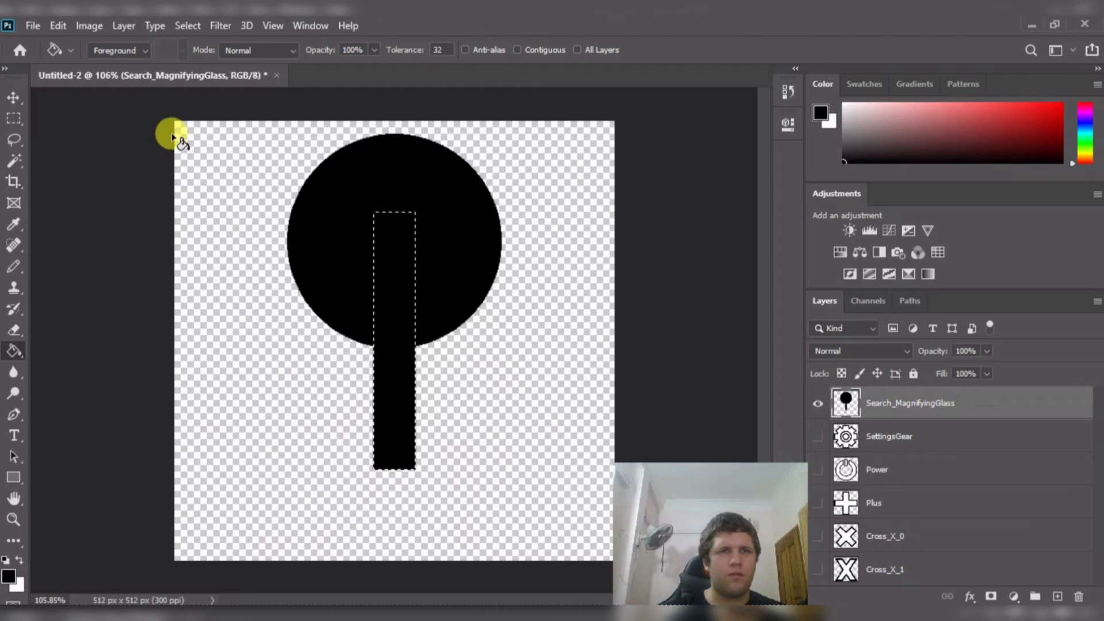
- Make a 75 by 200 px rectangular selection centred over the lower handle, just below the circle, and fill it with black as a grip
left_click(14, 117)
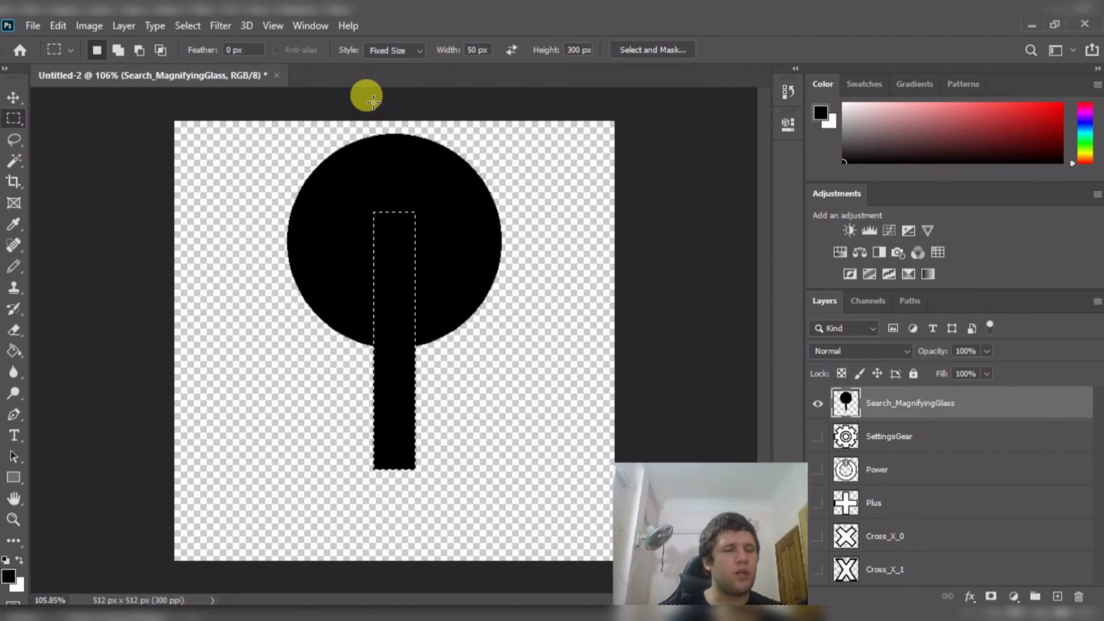
left_click(373, 100)
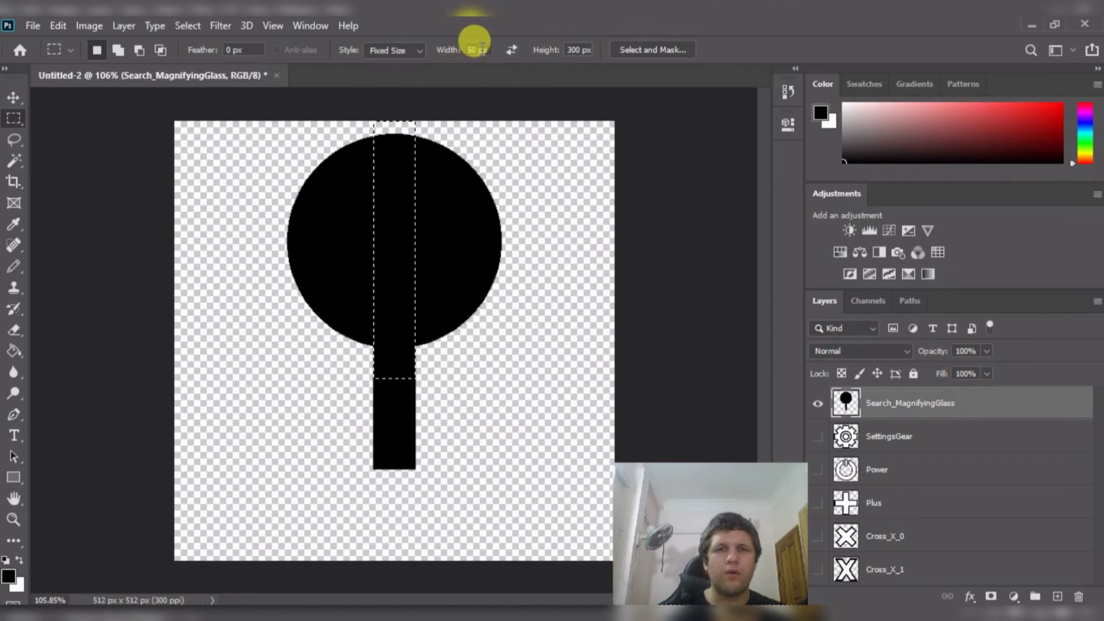
left_click(480, 50)
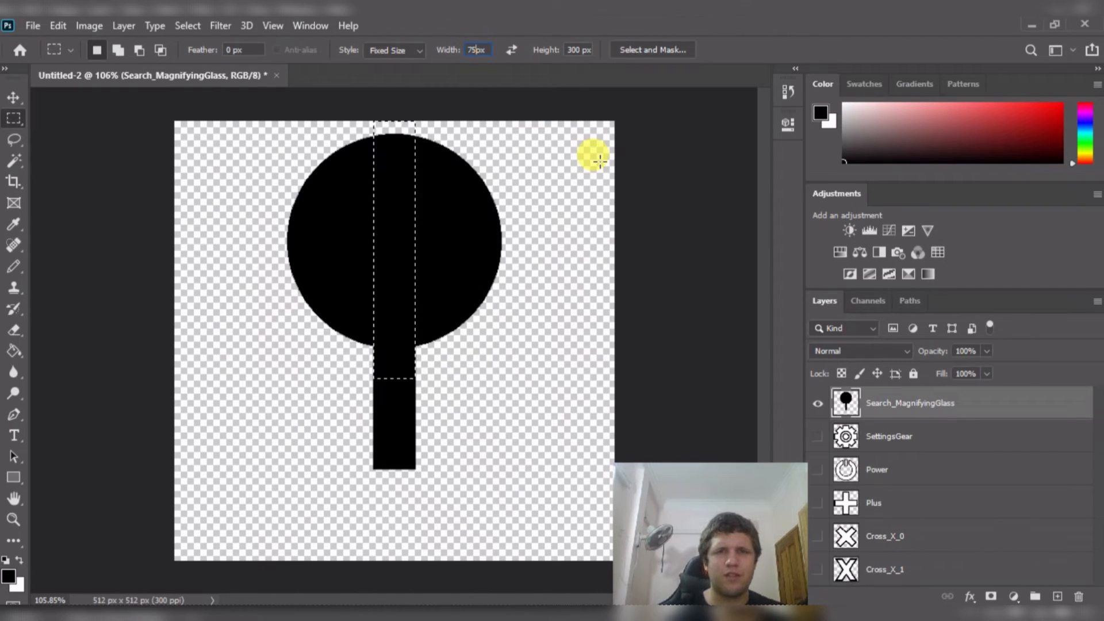
key("Return")
left_click(575, 50)
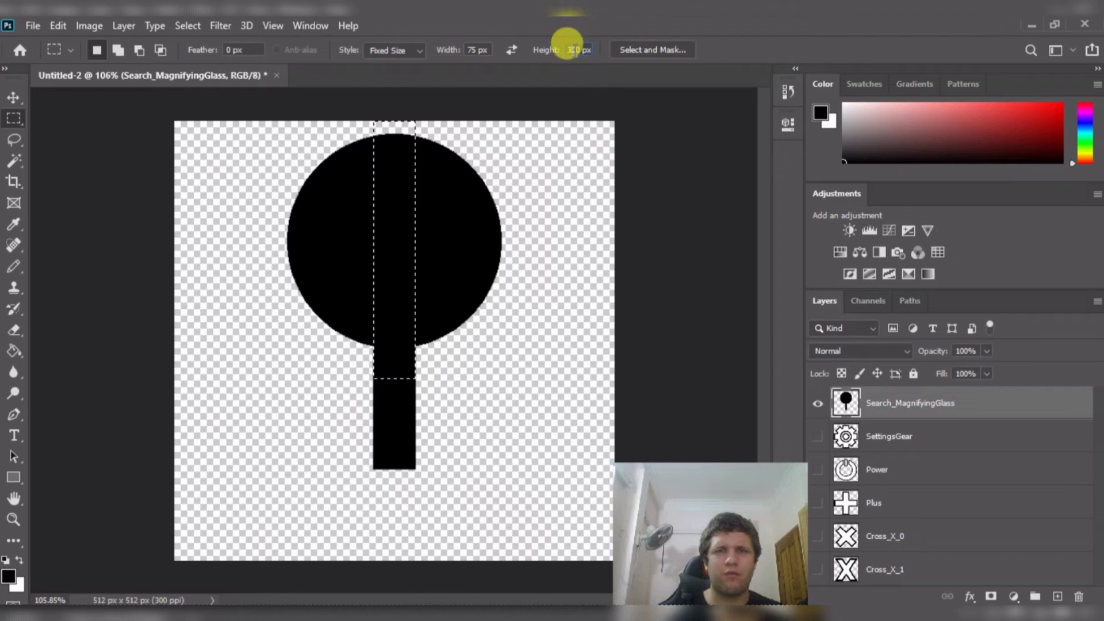
double_click(574, 50)
type("200")
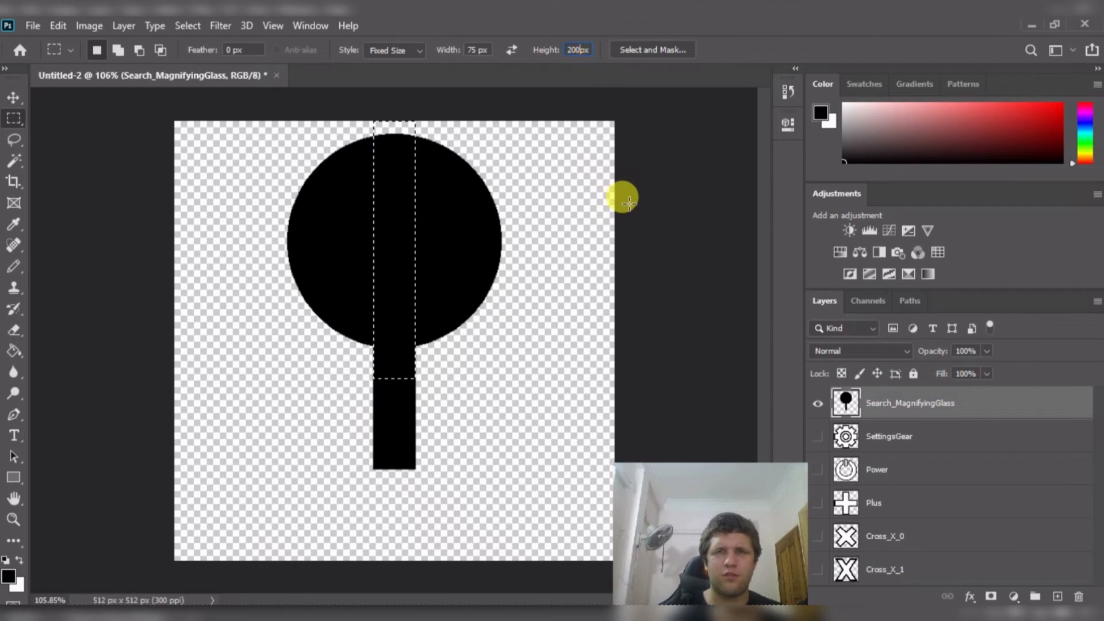
left_click_drag(537, 273, 403, 402)
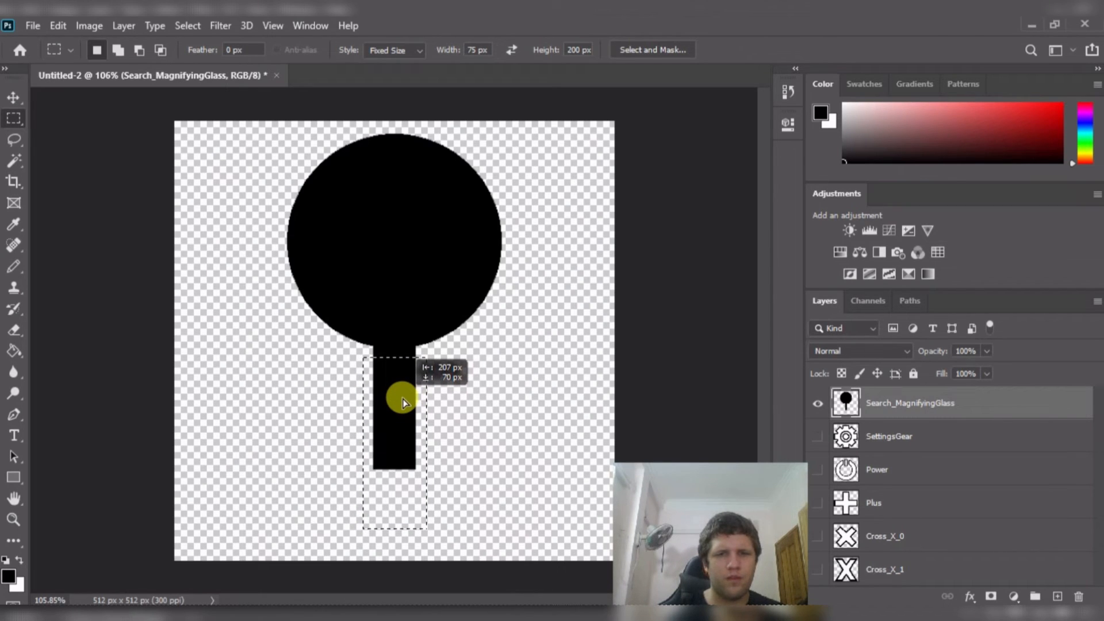
left_click_drag(403, 402, 402, 402)
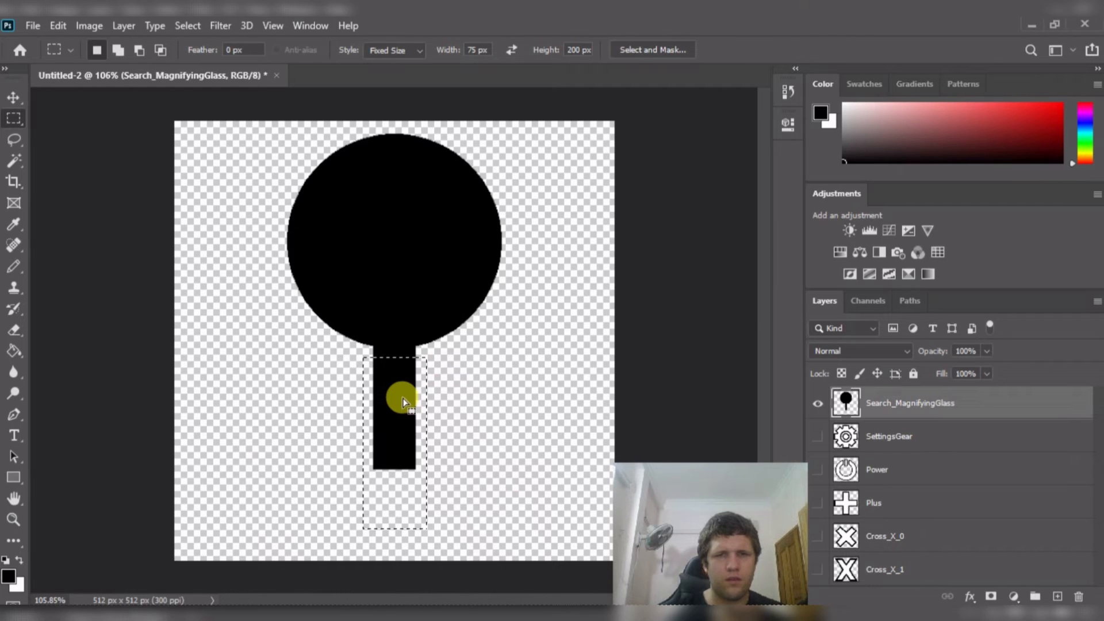
key("g")
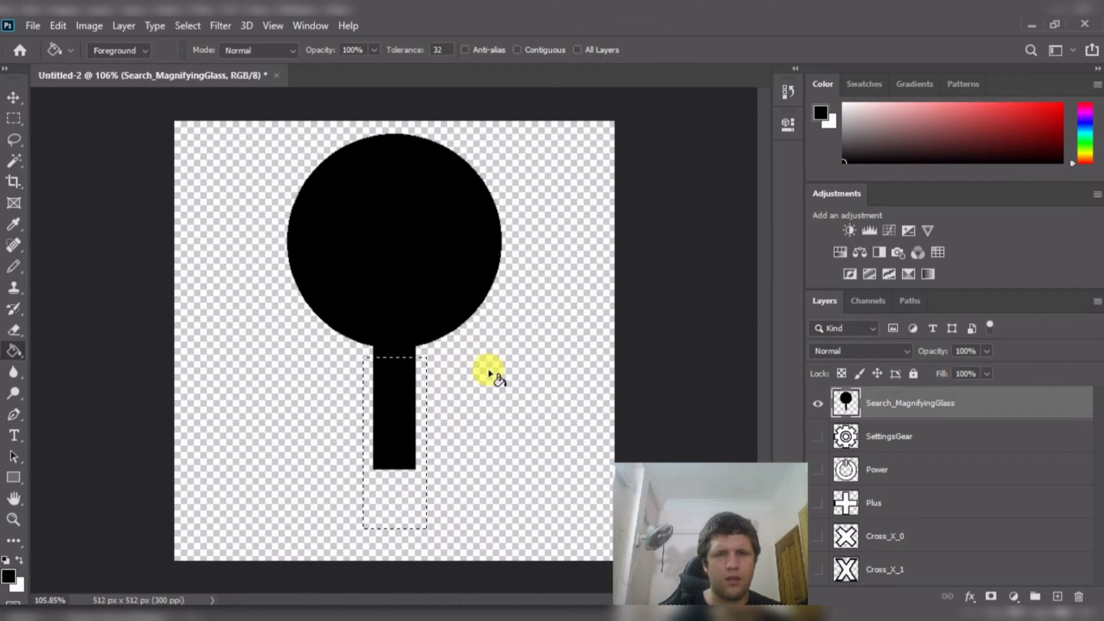
left_click(400, 517)
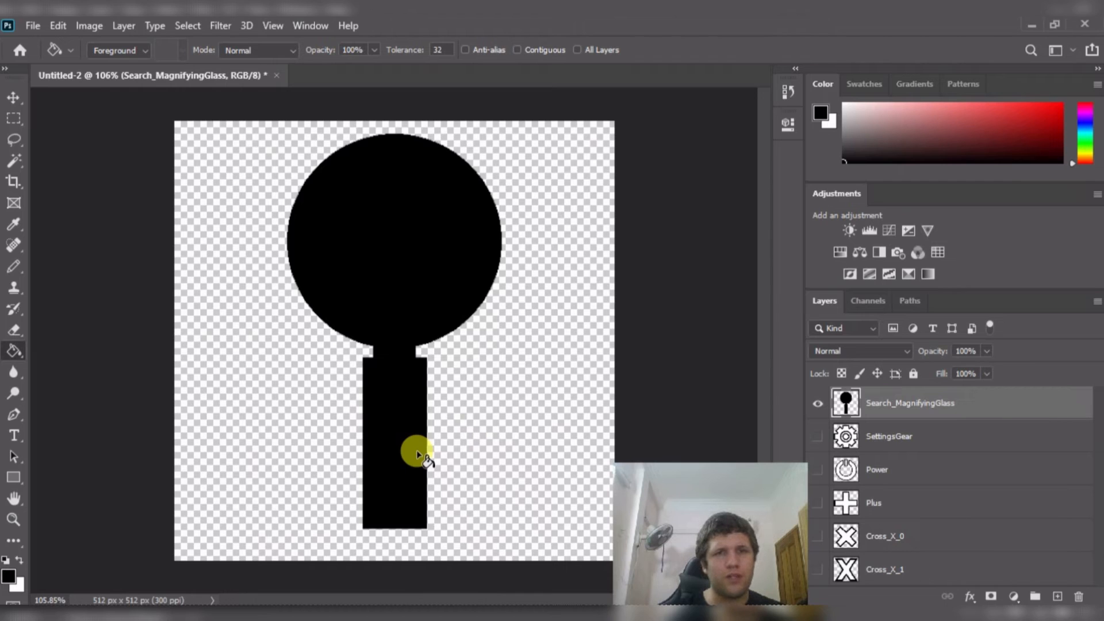
- Make a 75 by 75 px circular selection centred on the grip's bottom edge and fill it with black to round the end
key("m")
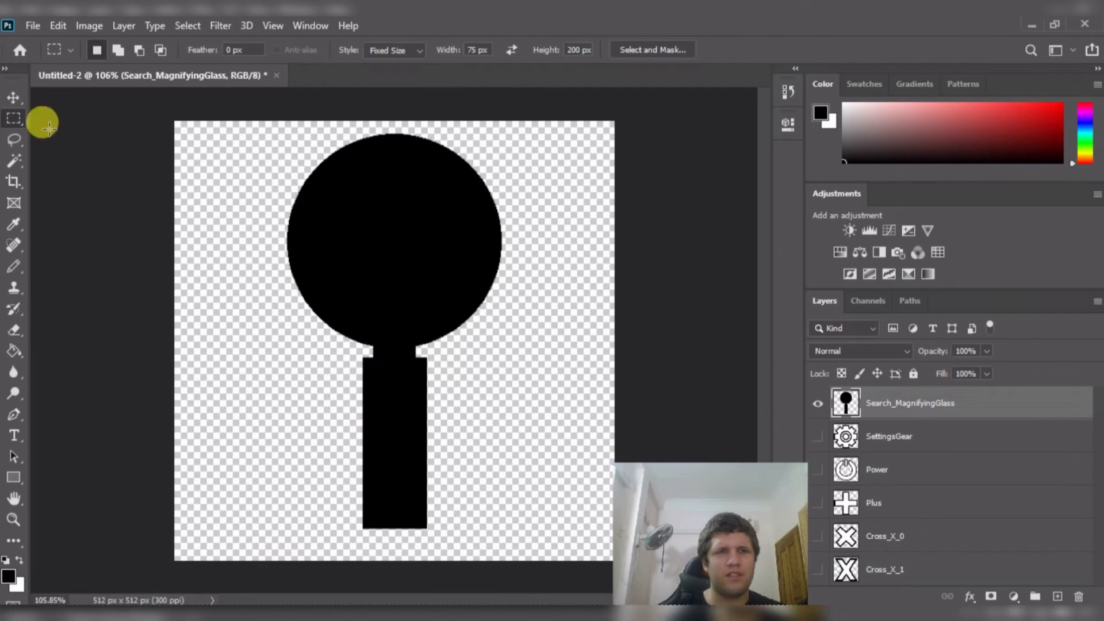
right_click(12, 116)
left_click(59, 136)
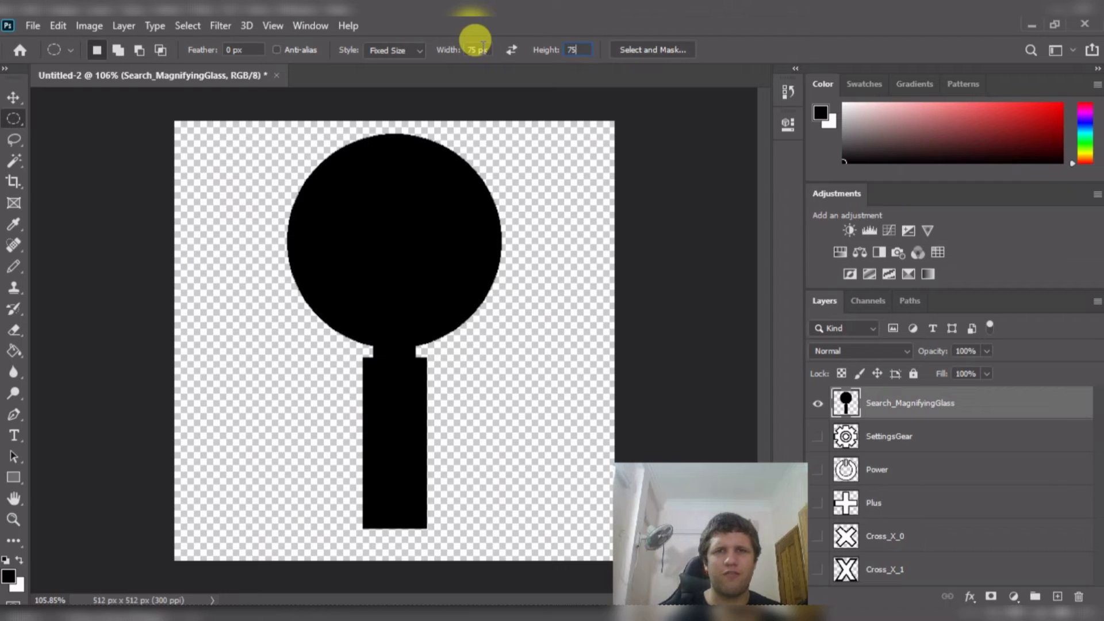
left_click(522, 286)
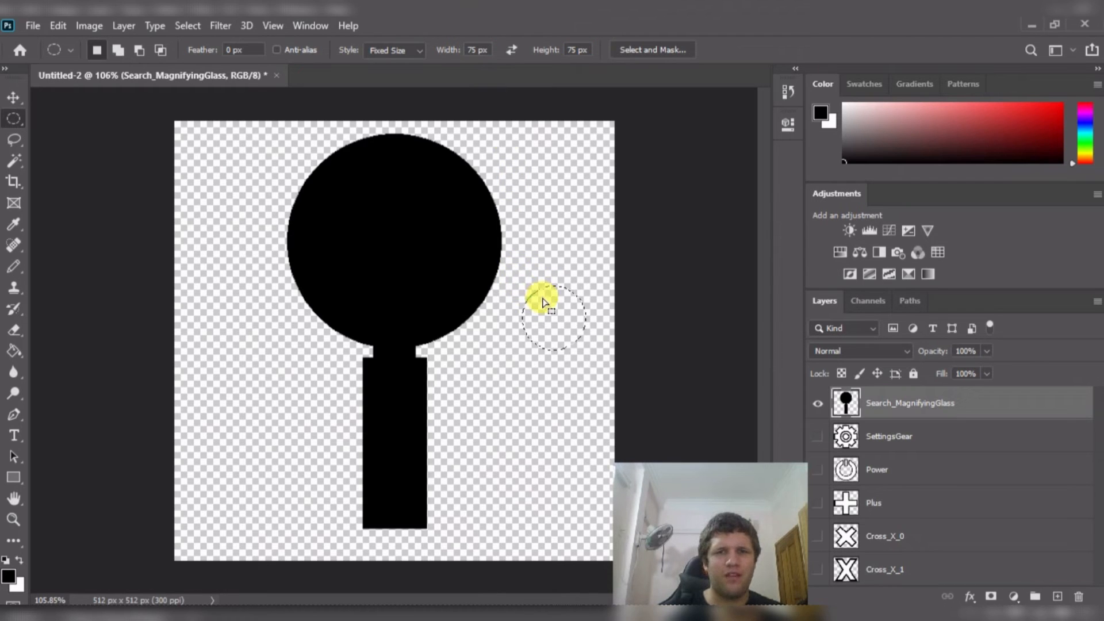
left_click_drag(459, 388, 386, 505)
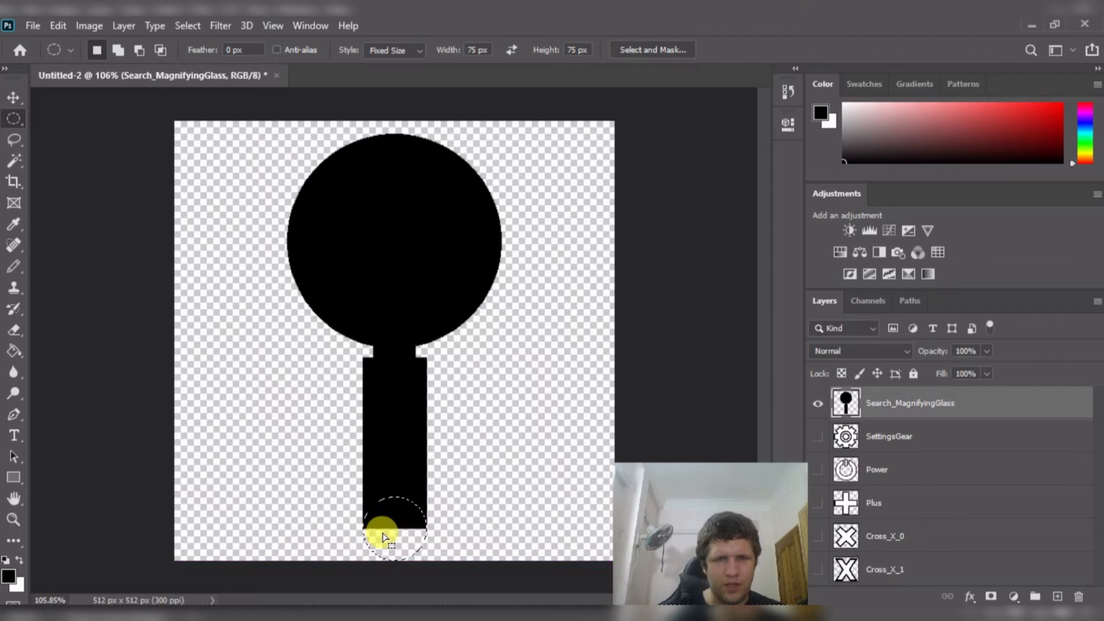
key("g")
left_click(392, 538)
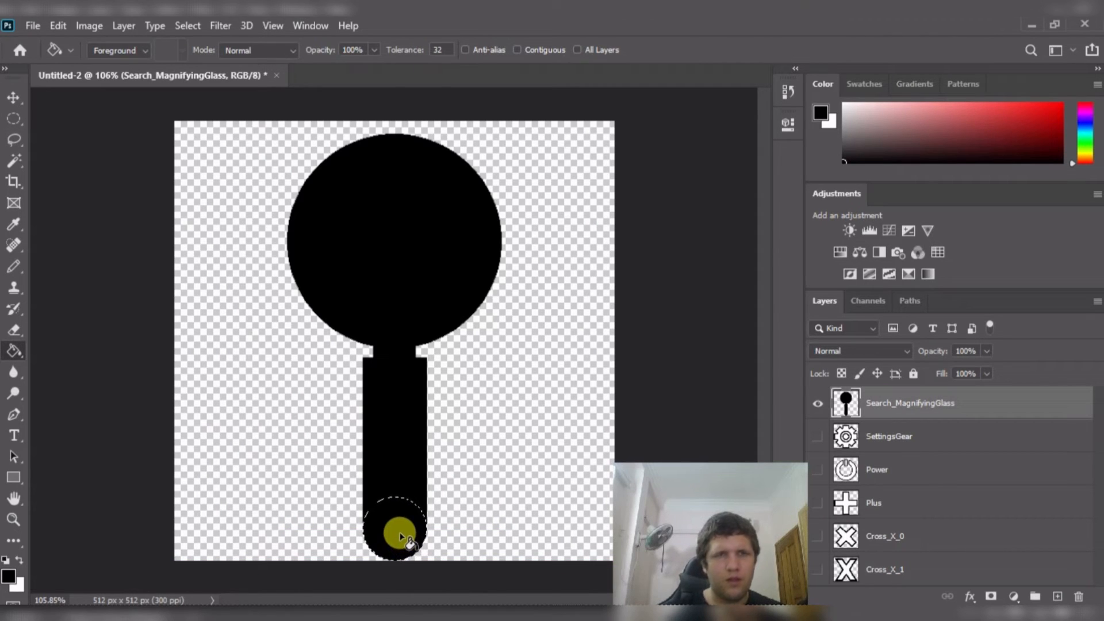
- Set the Rectangular Marquee style to Normal, then select the rounded lower part of the grip and cut it out
key("m")
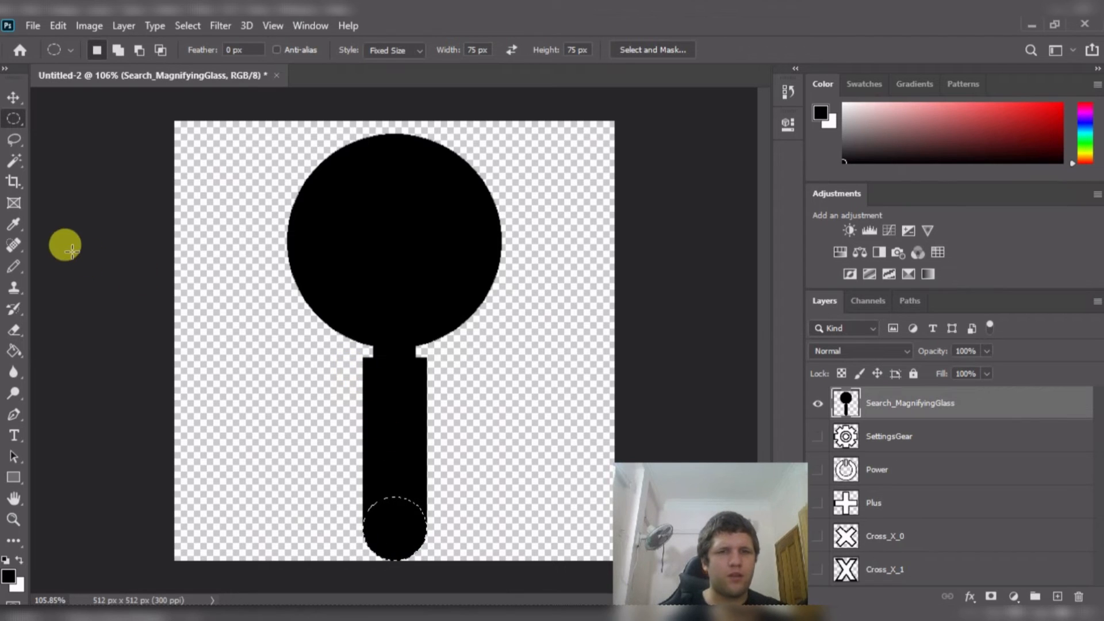
left_click_drag(9, 120, 67, 118)
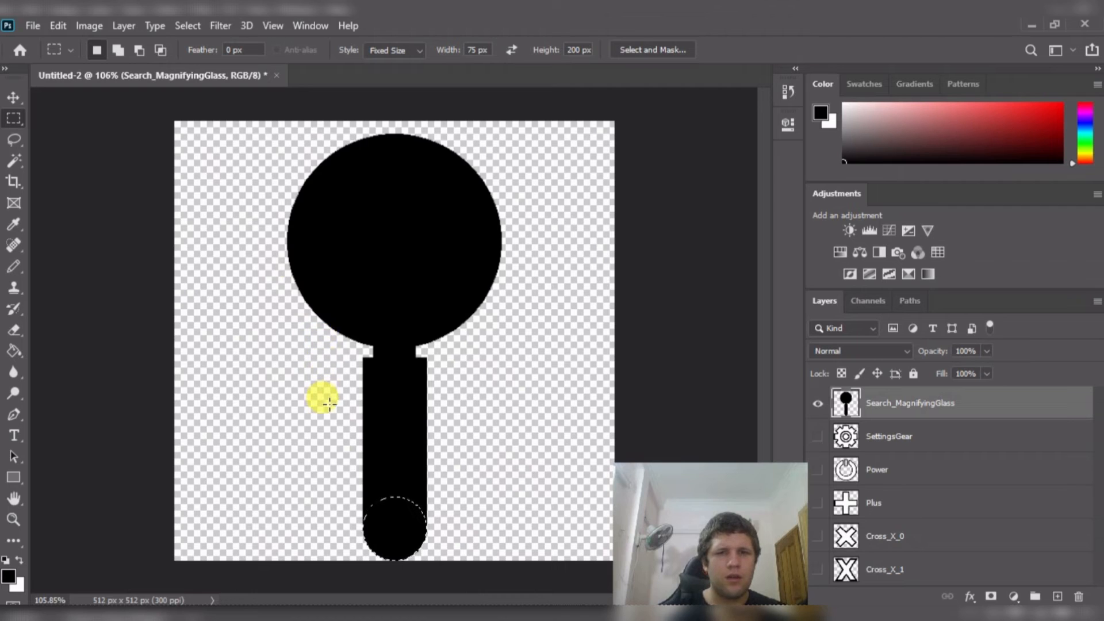
left_click_drag(296, 426, 141, 403)
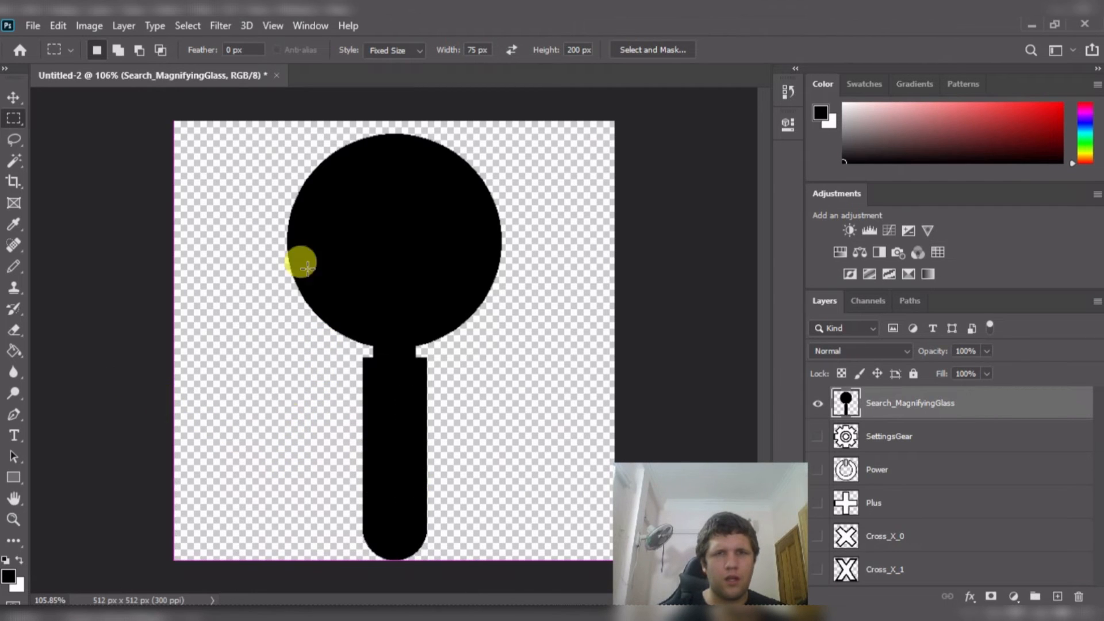
left_click(389, 49)
left_click(398, 61)
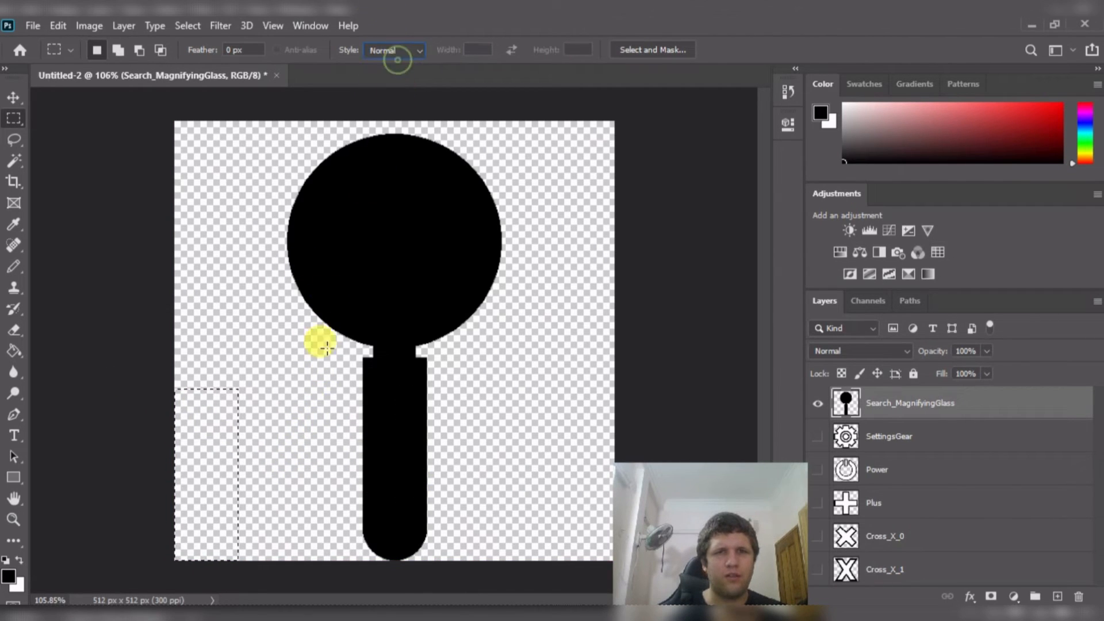
left_click_drag(307, 464, 554, 570)
key("Delete")
key("ctrl+d")
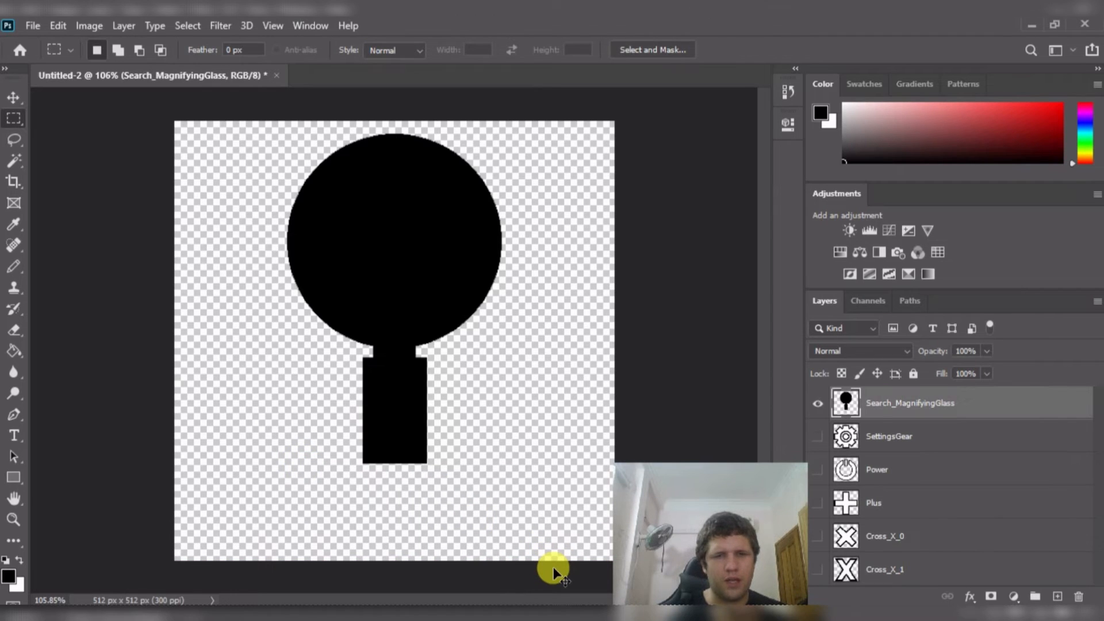
- Paste the cut grip end onto its own layer and move it back directly below the remaining grip
key("ctrl+v")
key("v")
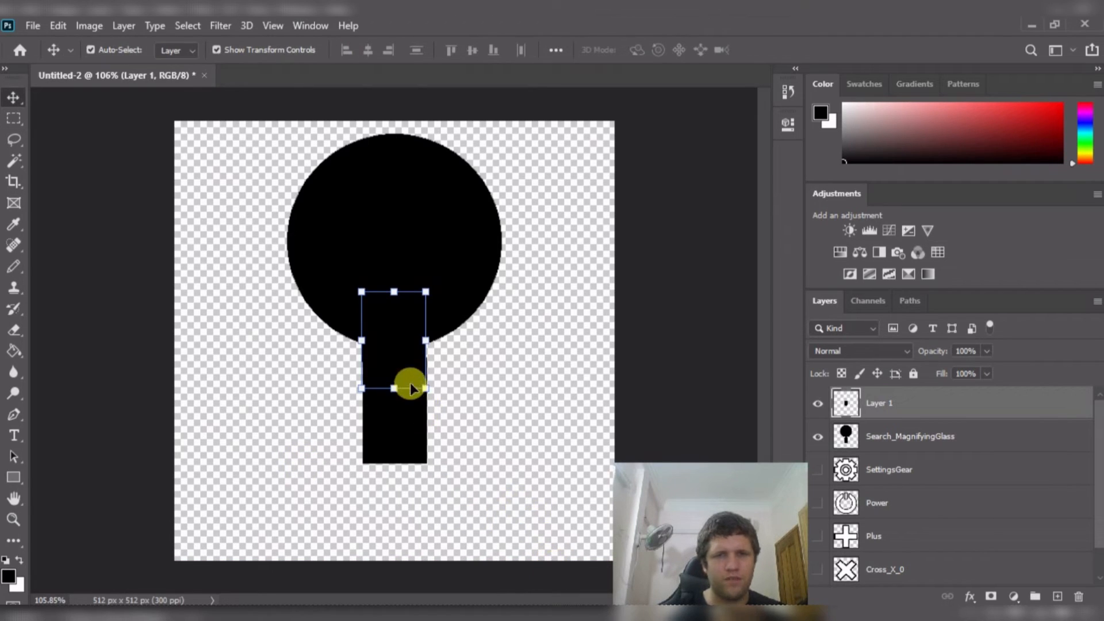
left_click_drag(411, 385, 400, 525)
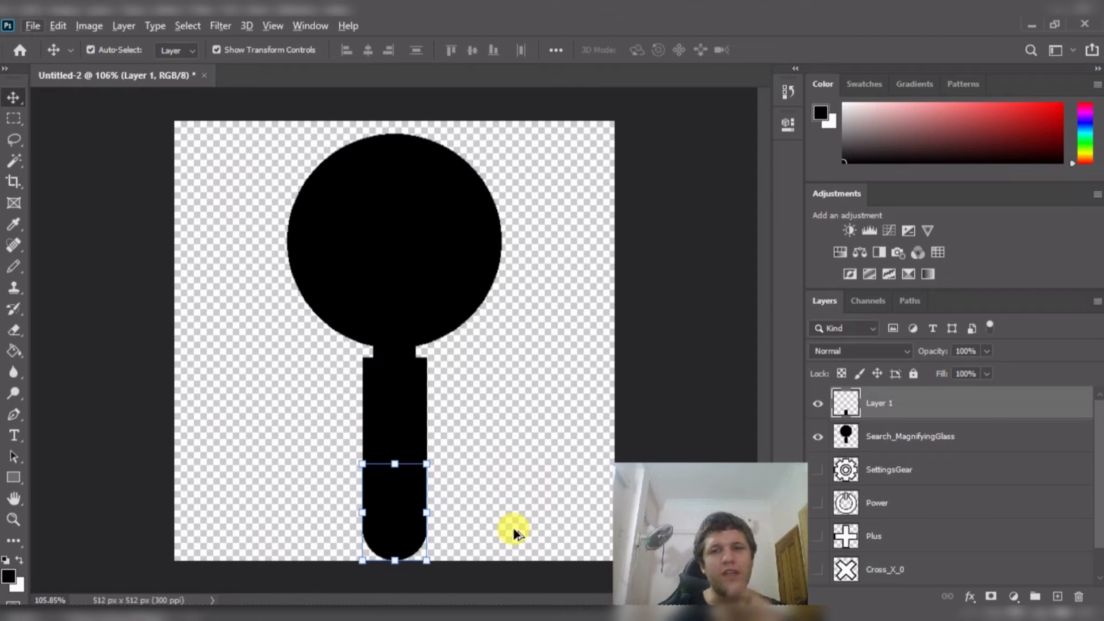
- Nudge the pasted grip end upward to overlap the grip and leave a small gap above the canvas's bottom edge
key("Up")
key("Up")
key("Up")
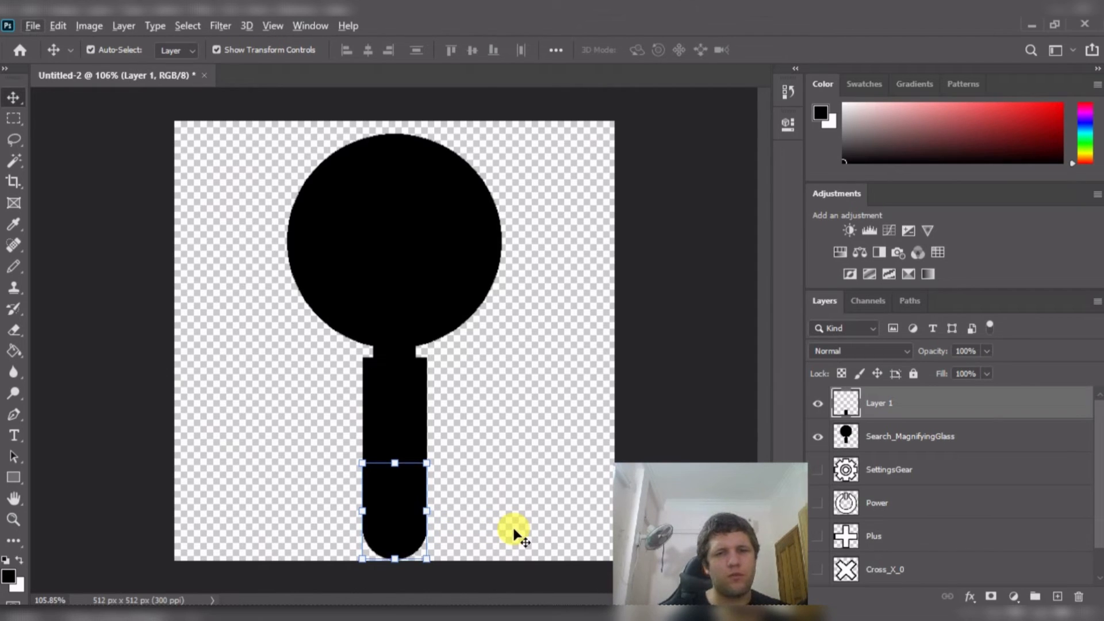
key("Up")
key("Up")
key("Up")
key("Up")
key("Up")
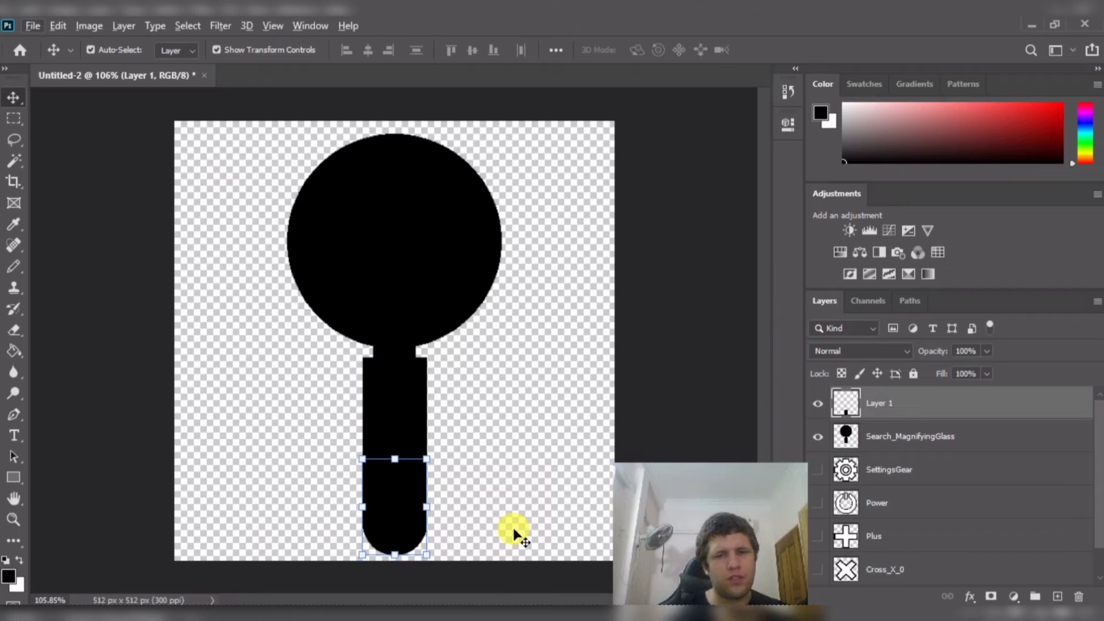
key("Up")
key("Up")
key("Up")
key("Up")
key("Up")
key("Up")
key("Up")
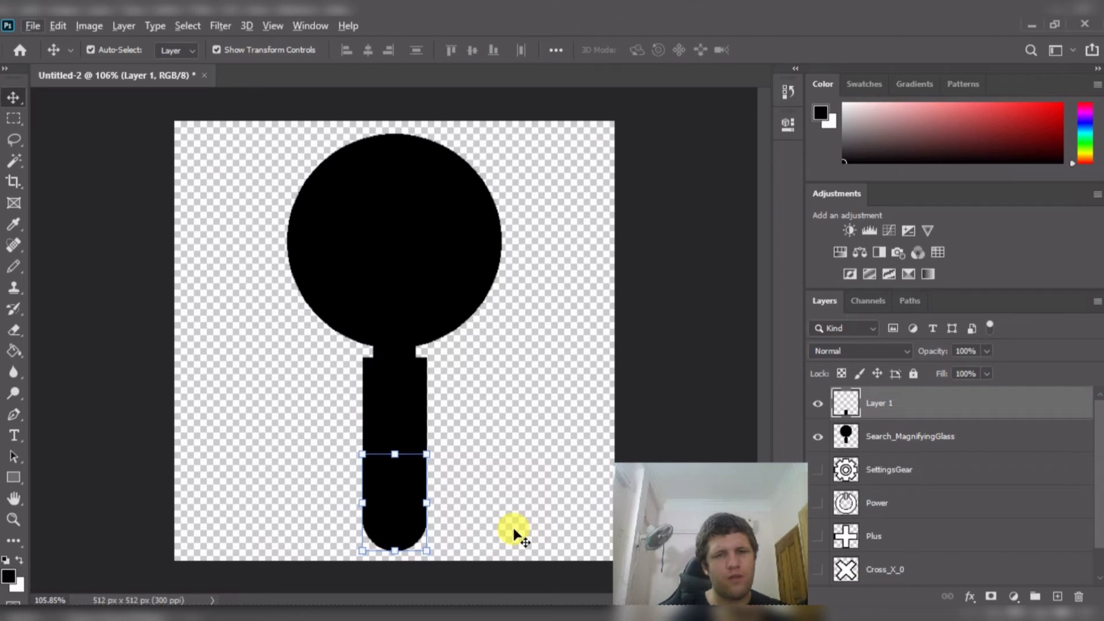
key("Up")
key("Up")
key("Up")
key("Up")
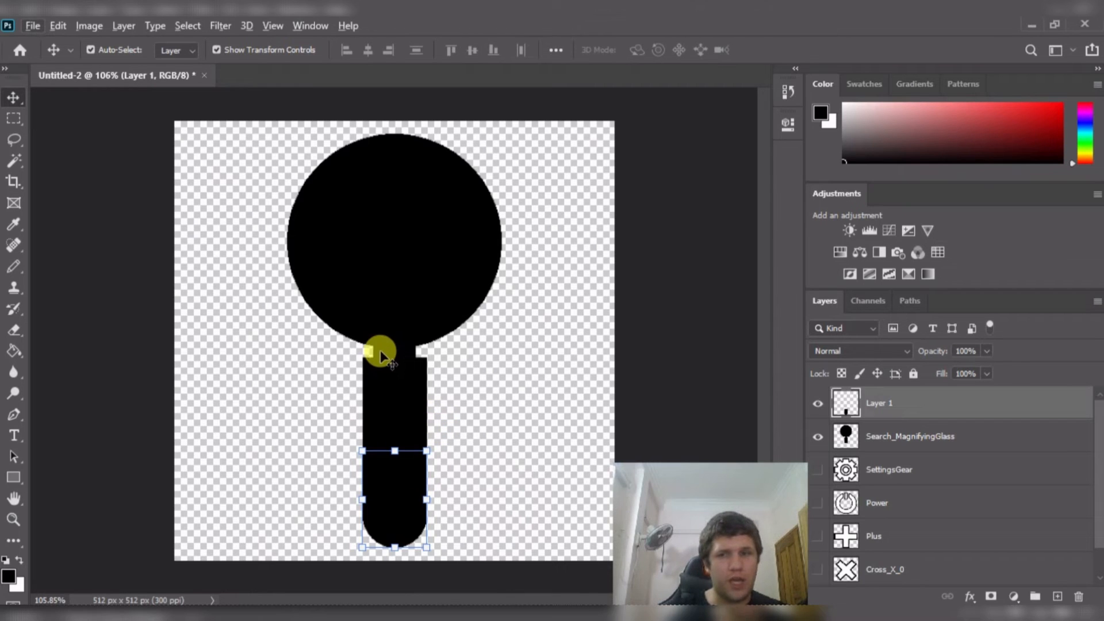
- Try merging all visible layers with Merge Visible, and undo the merge
right_click(871, 406)
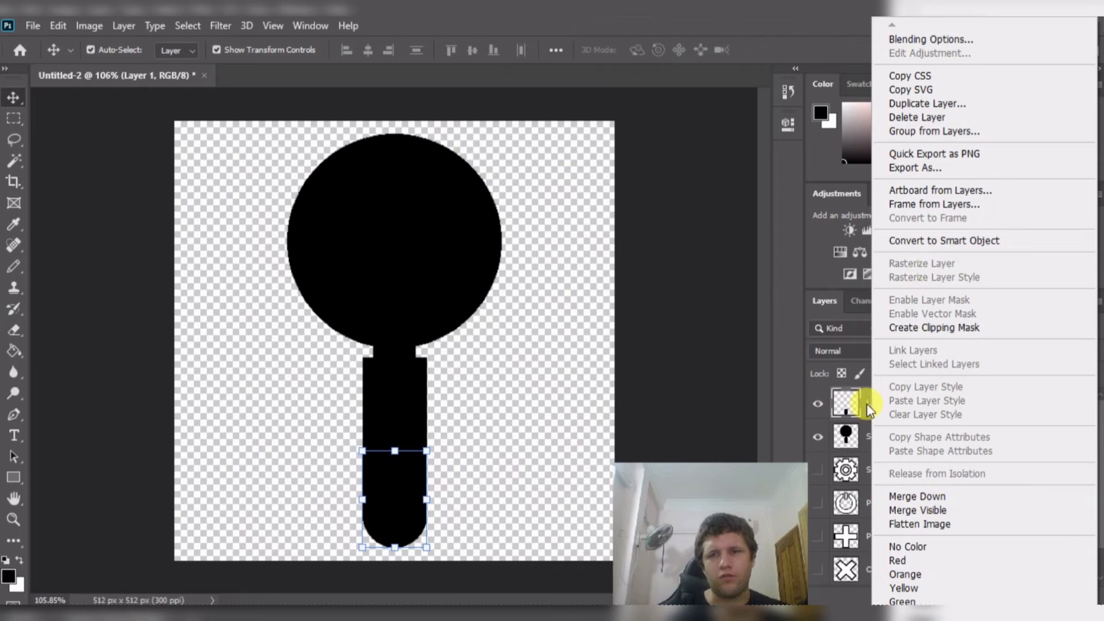
left_click(674, 352)
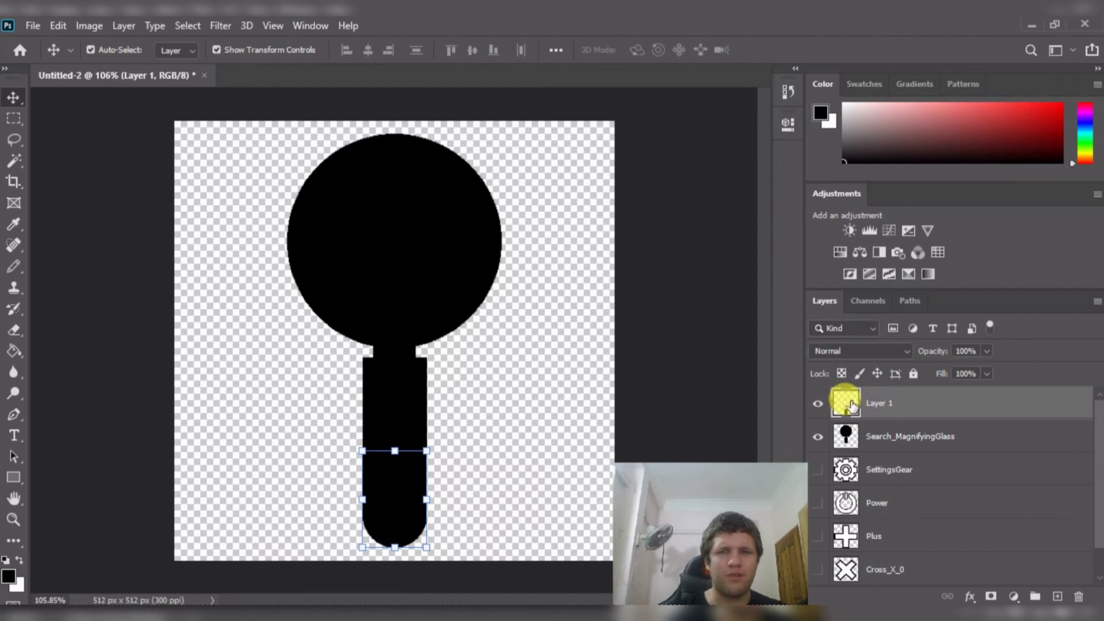
right_click(954, 405)
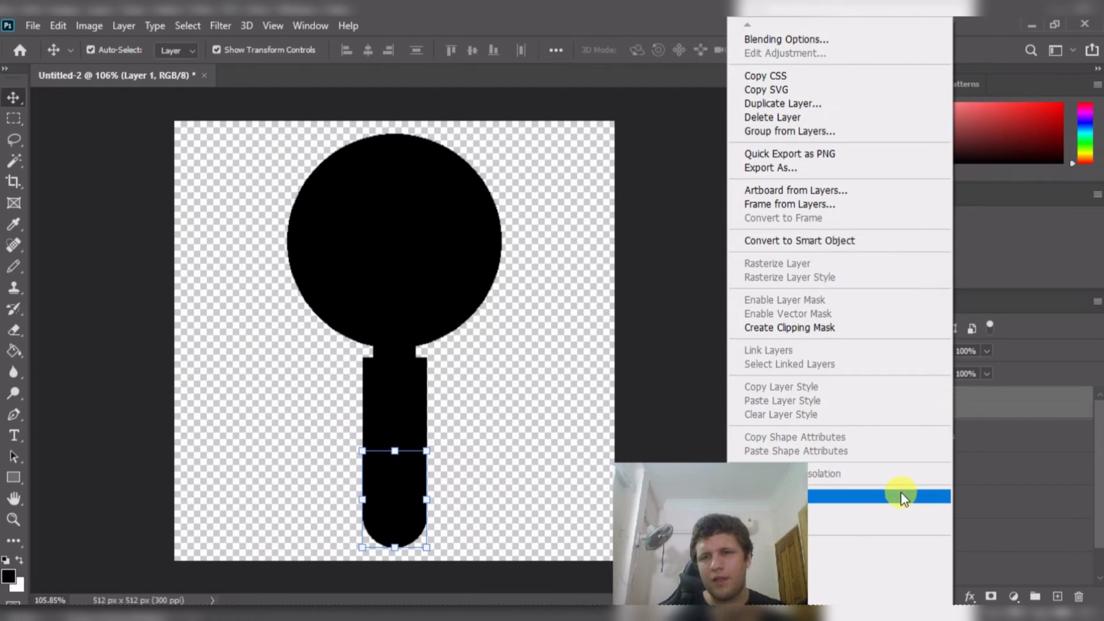
left_click(771, 511)
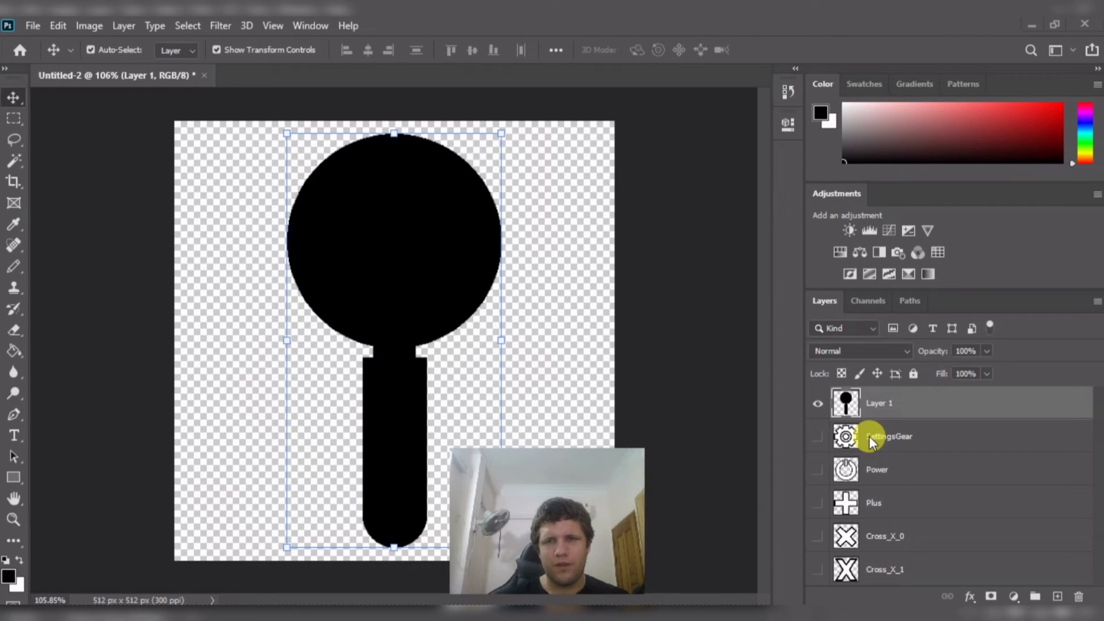
key("ctrl+z")
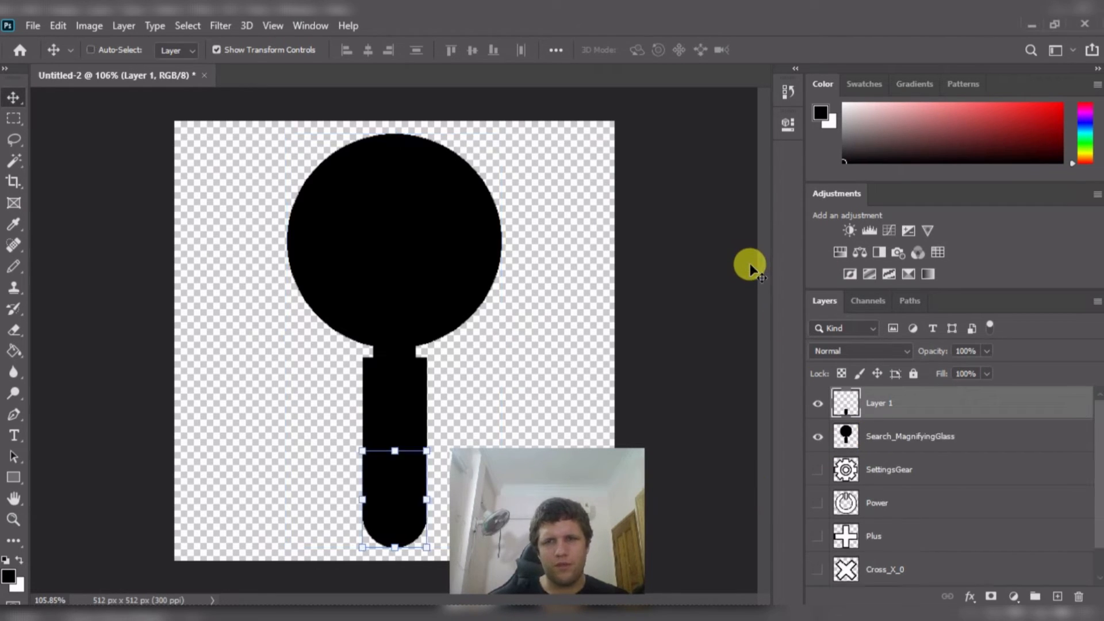
- Merge Layer 1 down into the Search_MagnifyingGlass layer with Merge Down
right_click(895, 401)
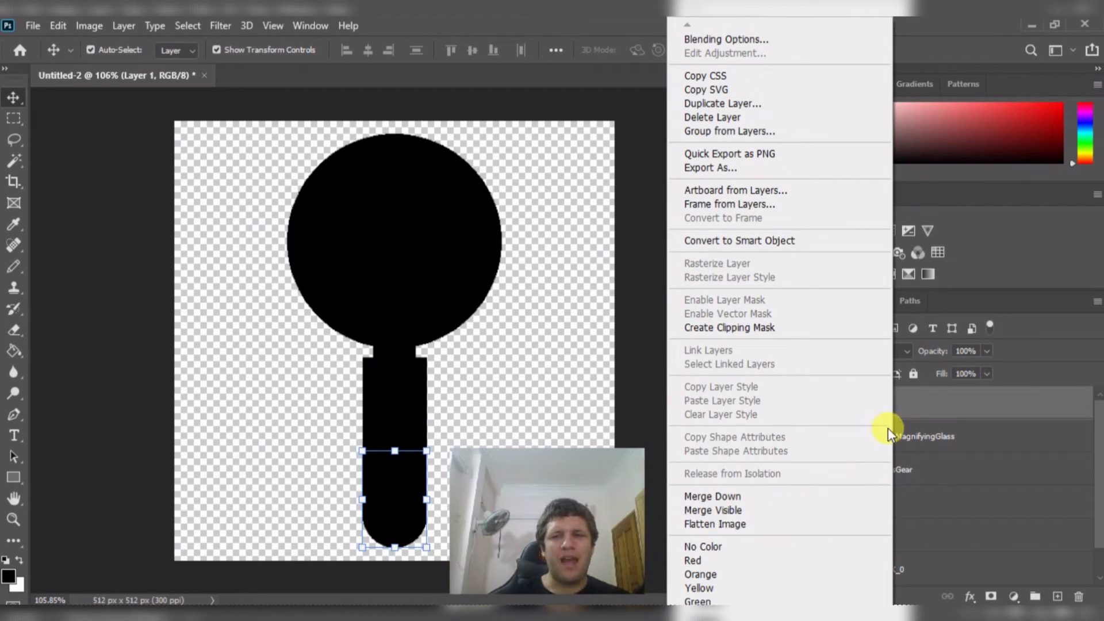
left_click(633, 356)
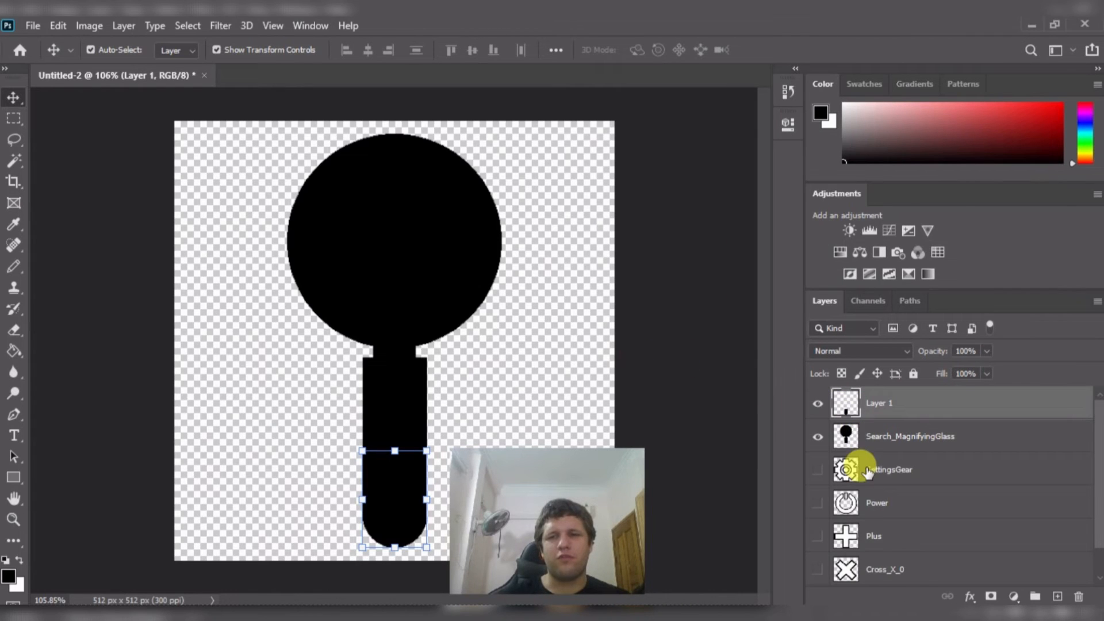
right_click(885, 410)
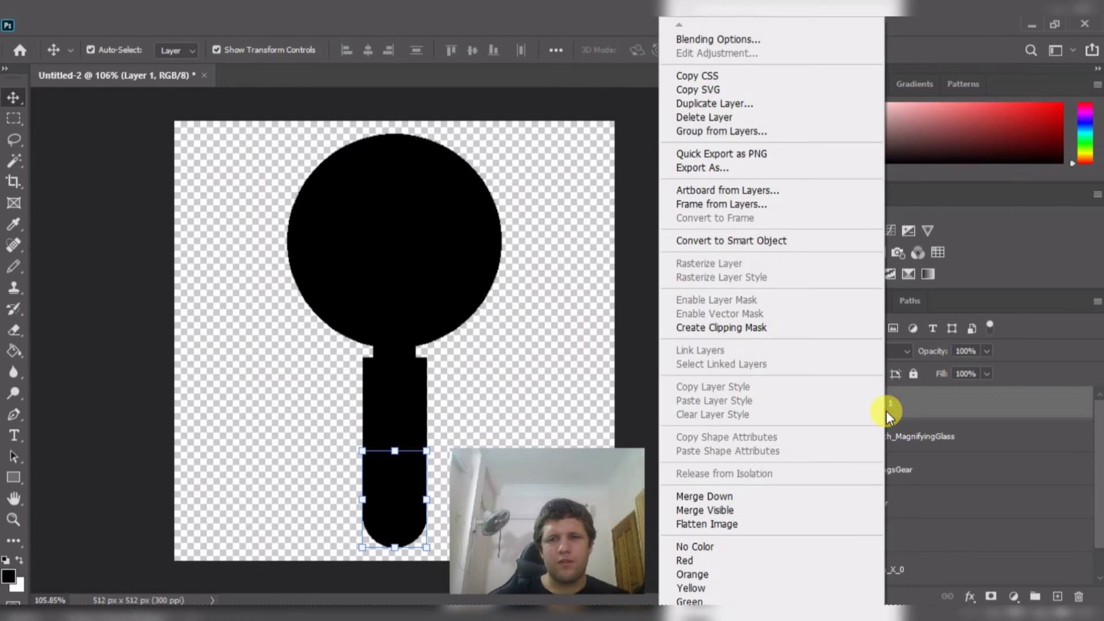
left_click(731, 498)
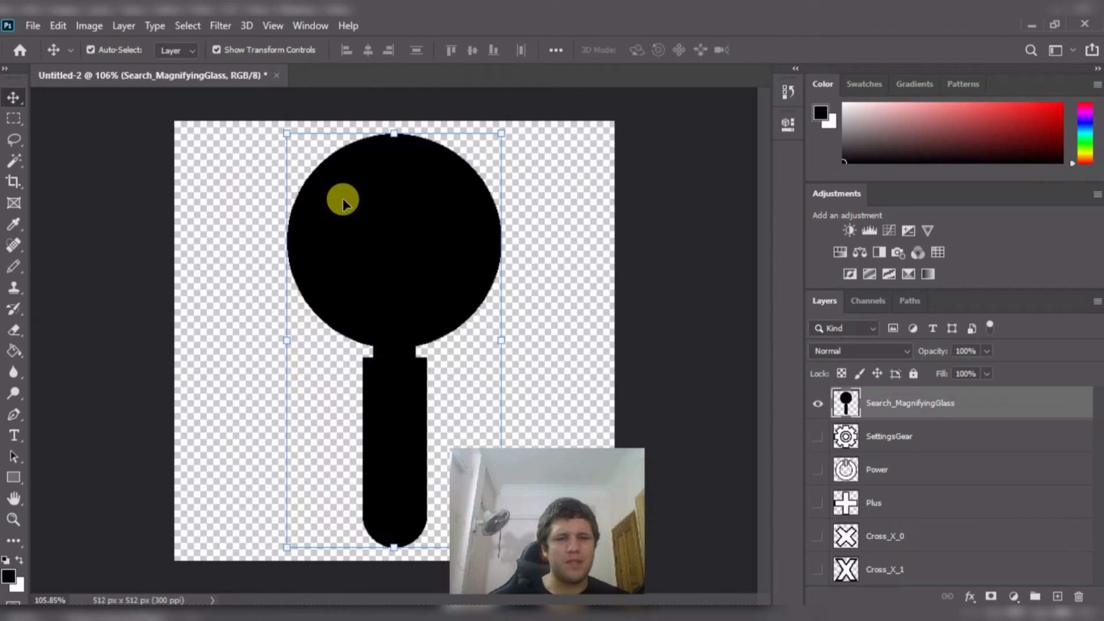
- Place a fixed-size 150 by 150 px elliptical selection centred inside the magnifying glass's black round head
left_click(9, 122)
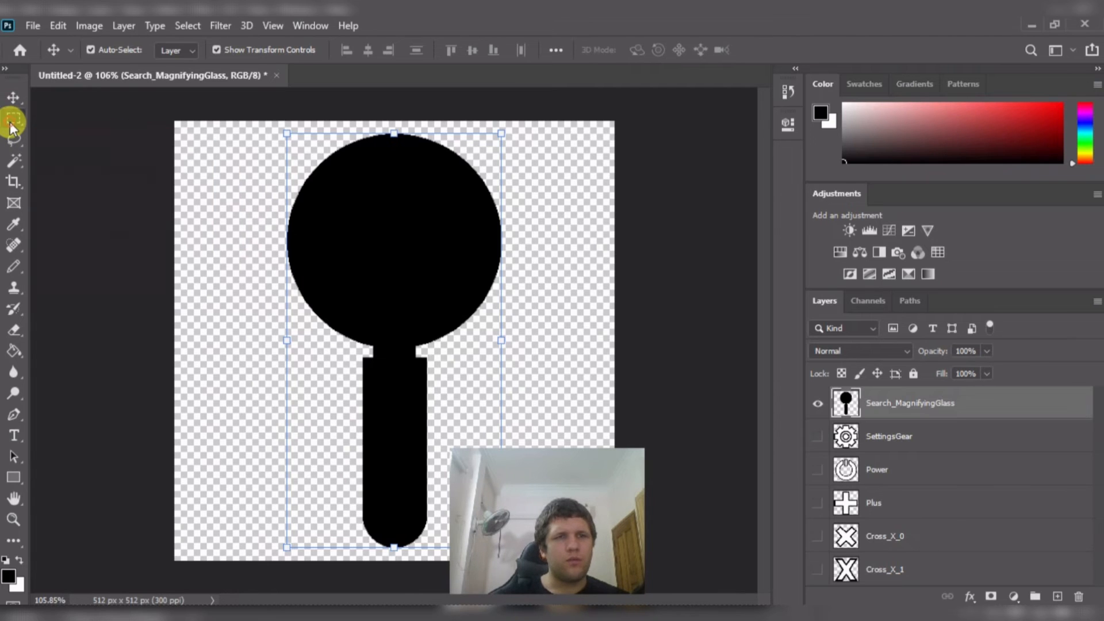
left_click(77, 132)
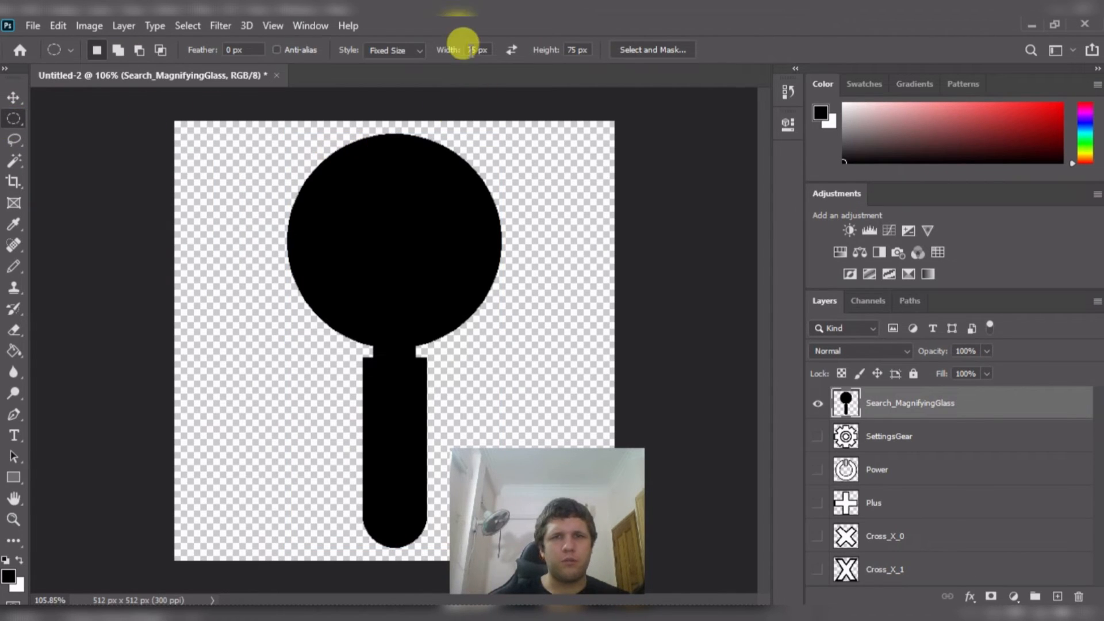
left_click(393, 206)
double_click(473, 50)
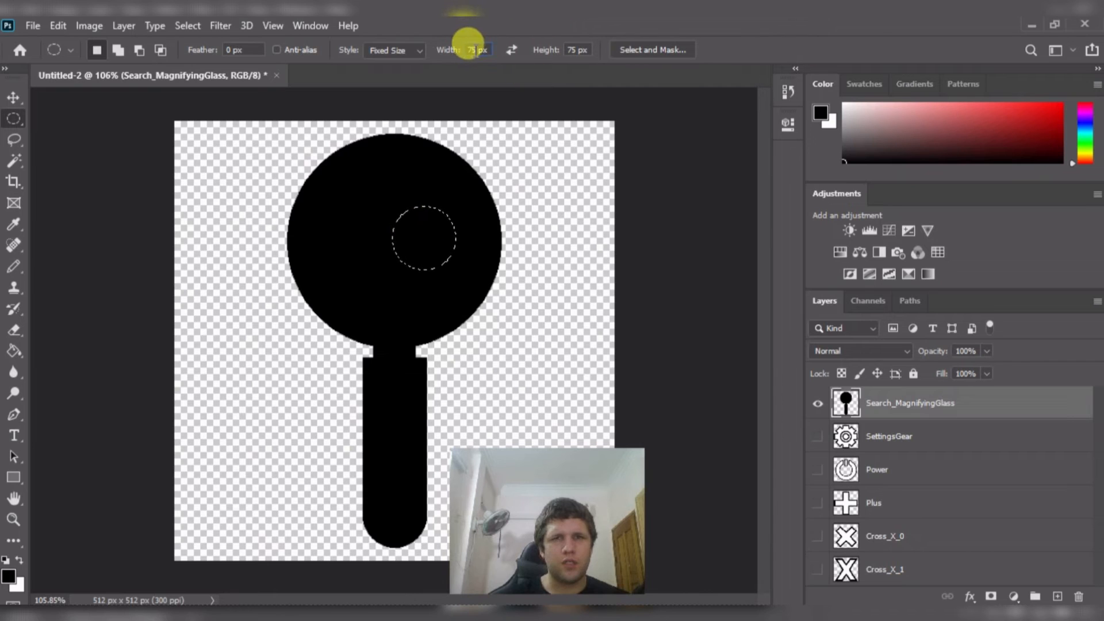
type("150")
key("Tab")
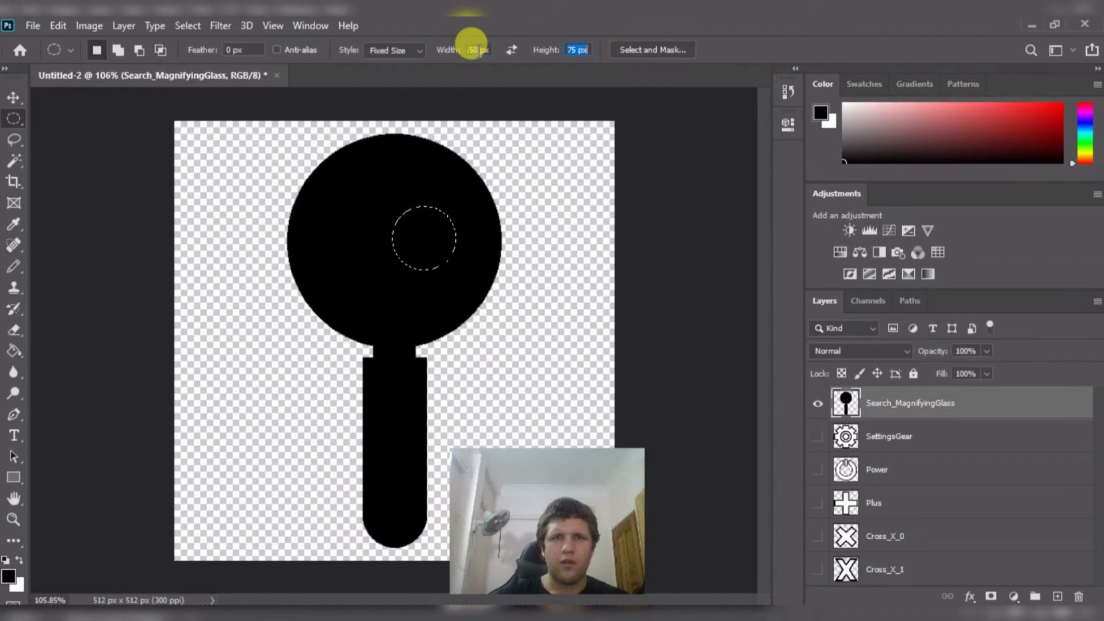
type("150")
left_click_drag(364, 172, 381, 220)
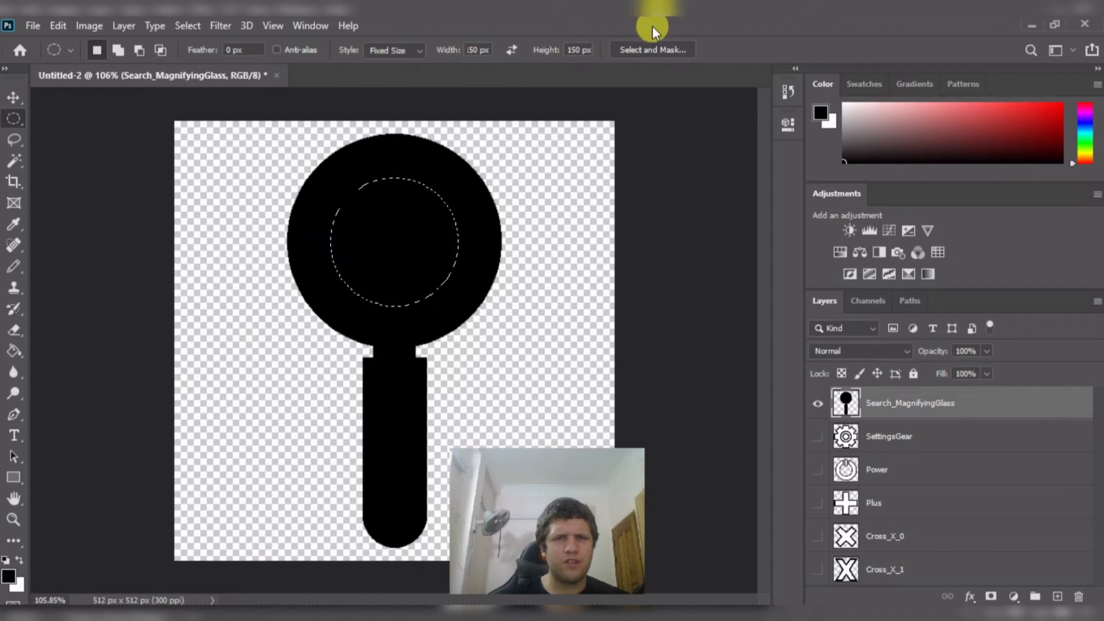
- Set the elliptical selection size to 200 by 200 px and centre the circle inside the black round head
left_click(472, 50)
key("BackSpace")
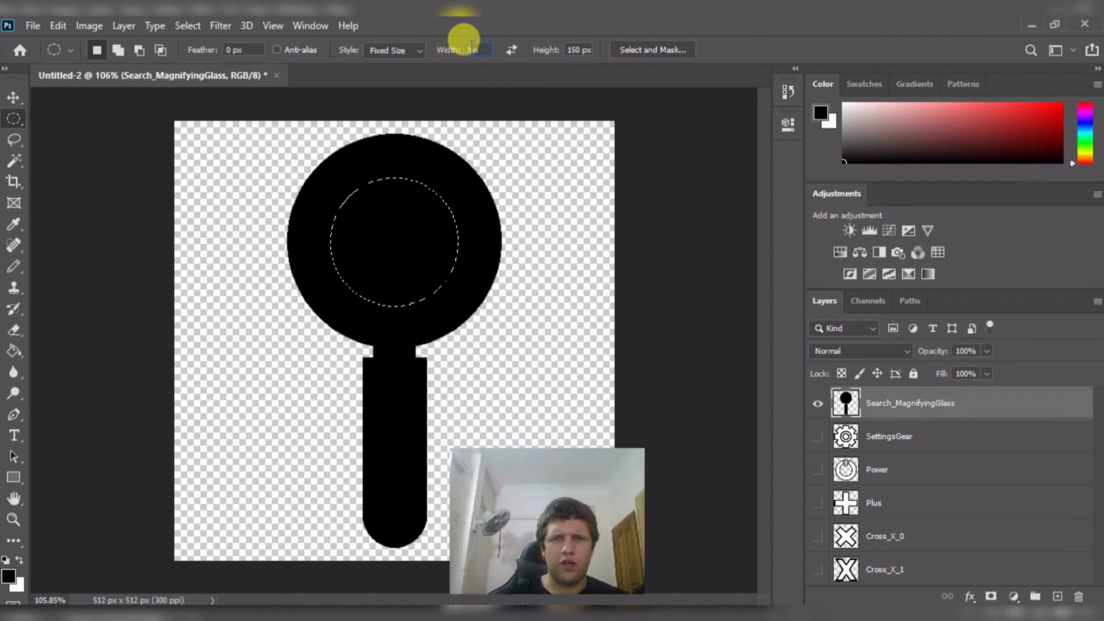
type("20")
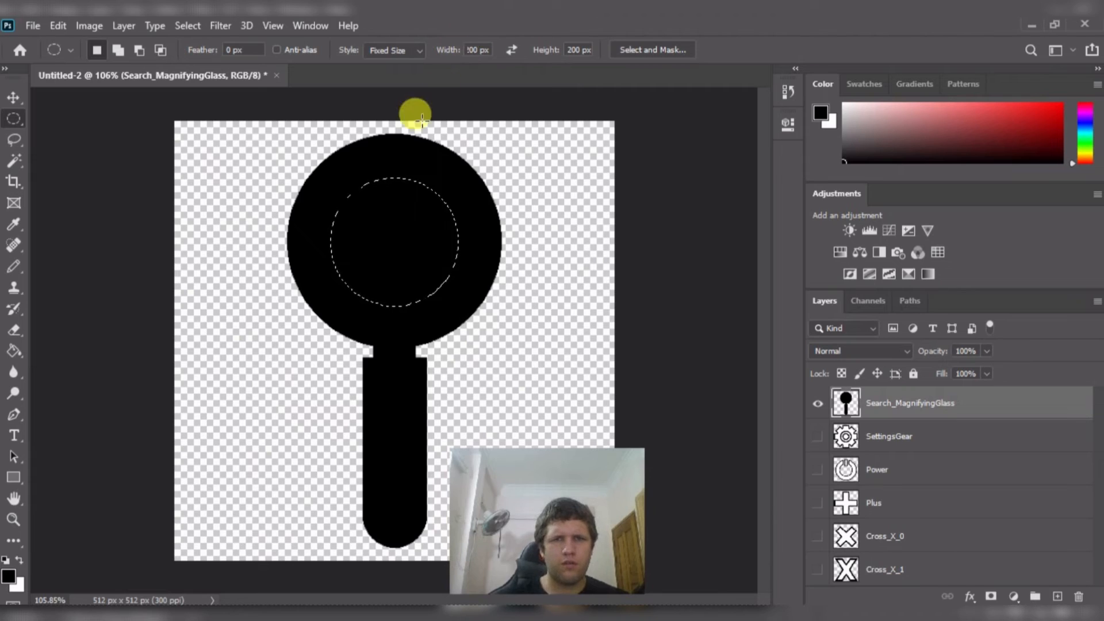
left_click_drag(365, 136, 390, 213)
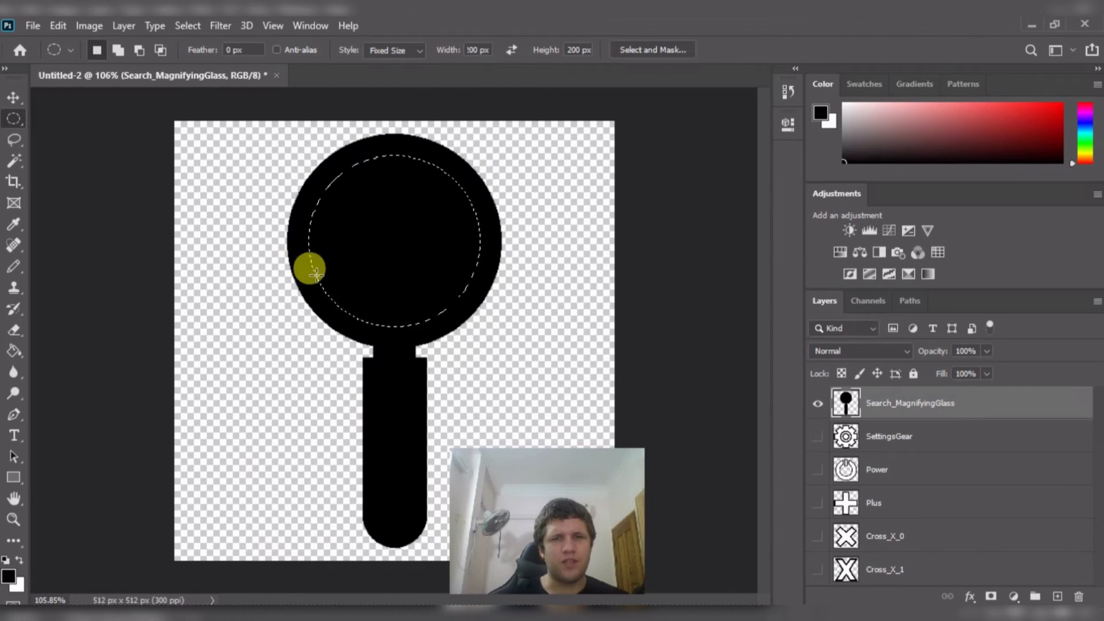
- Fill the circular lens selection with white using the Paint Bucket, clearing the first fill and filling the area again
key("g")
key("x")
left_click(414, 280)
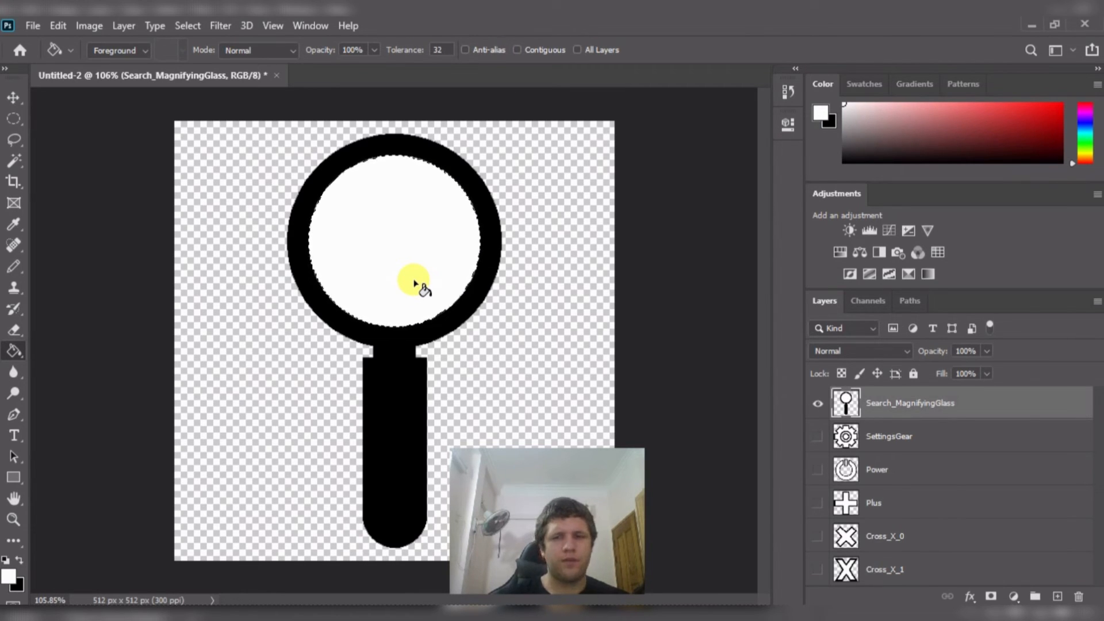
key("Delete")
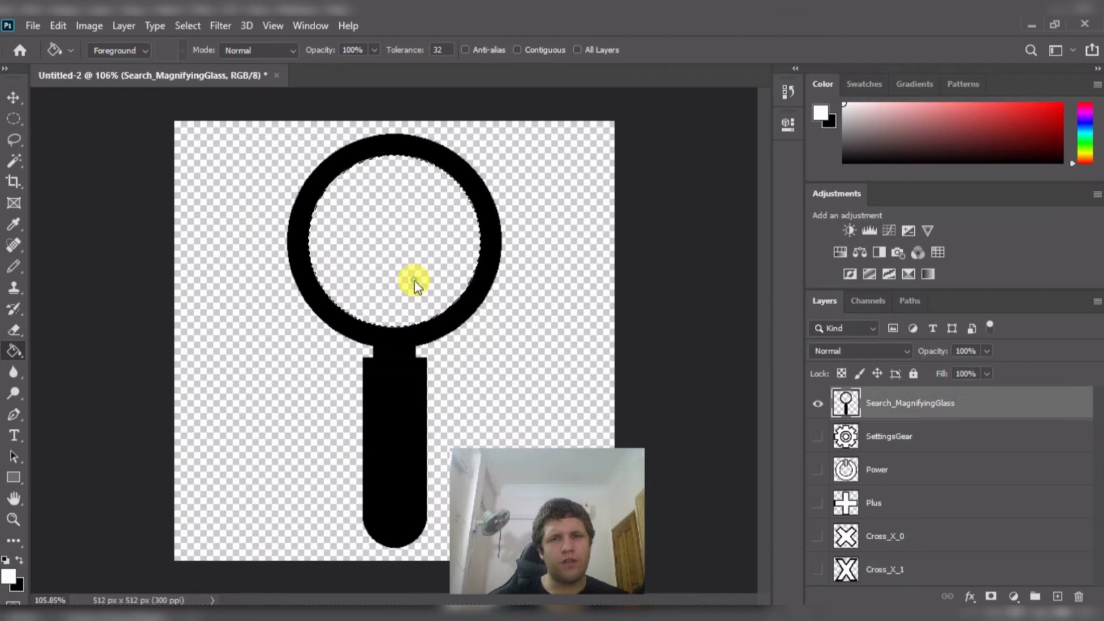
left_click(415, 286)
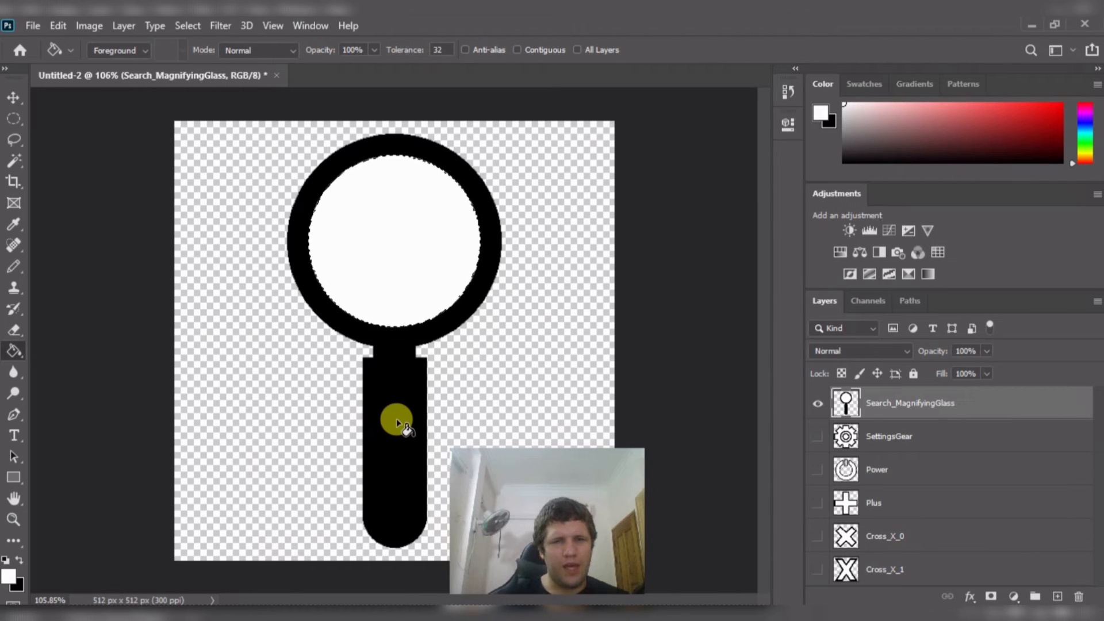
- Select the transparent background with the Magic Wand and add a rectangle over the neck and part of the lens to the selection
key("w")
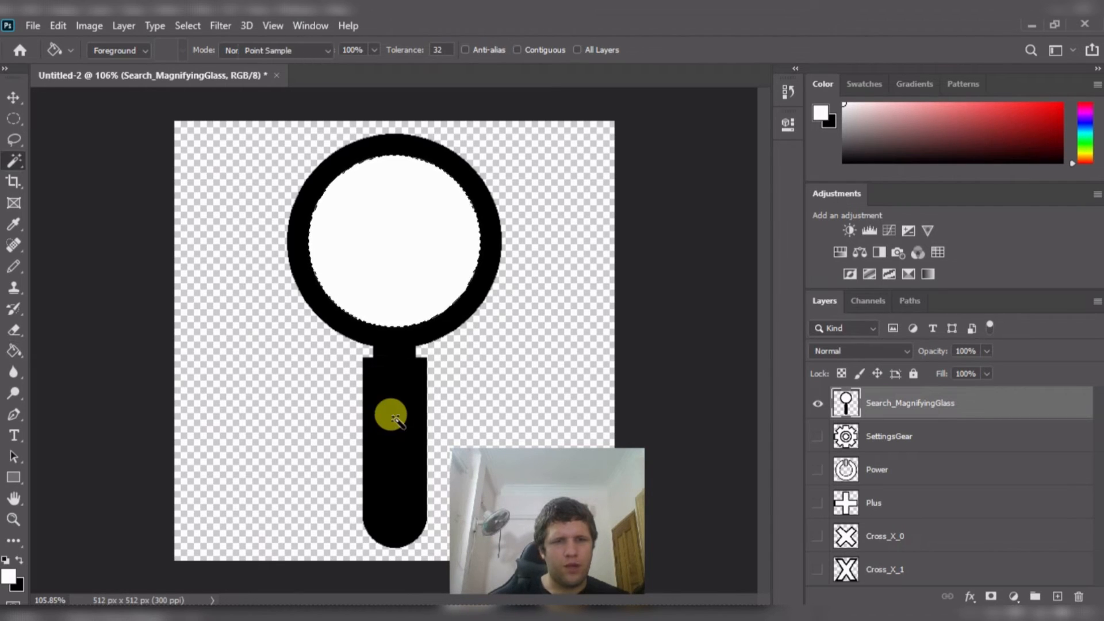
left_click(254, 391)
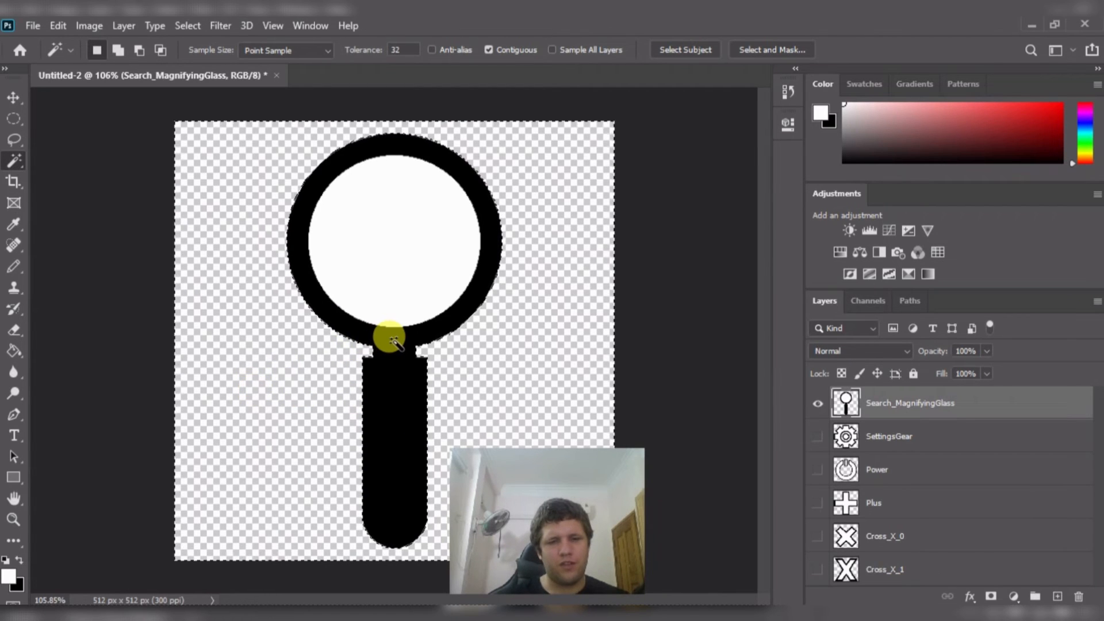
scroll(394, 340, "up", 6)
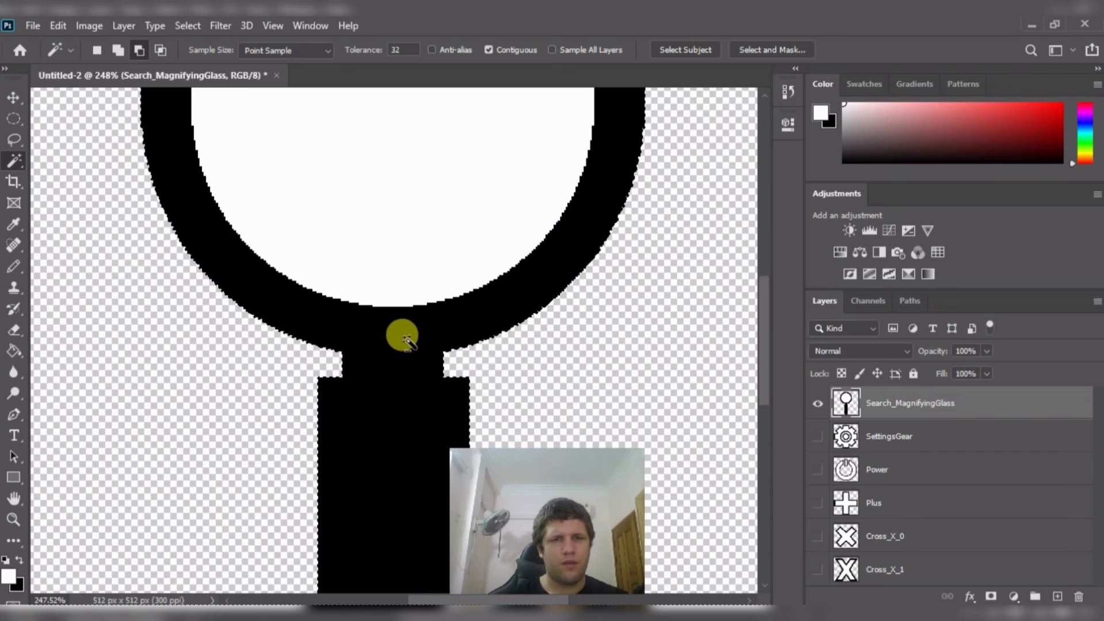
key("m")
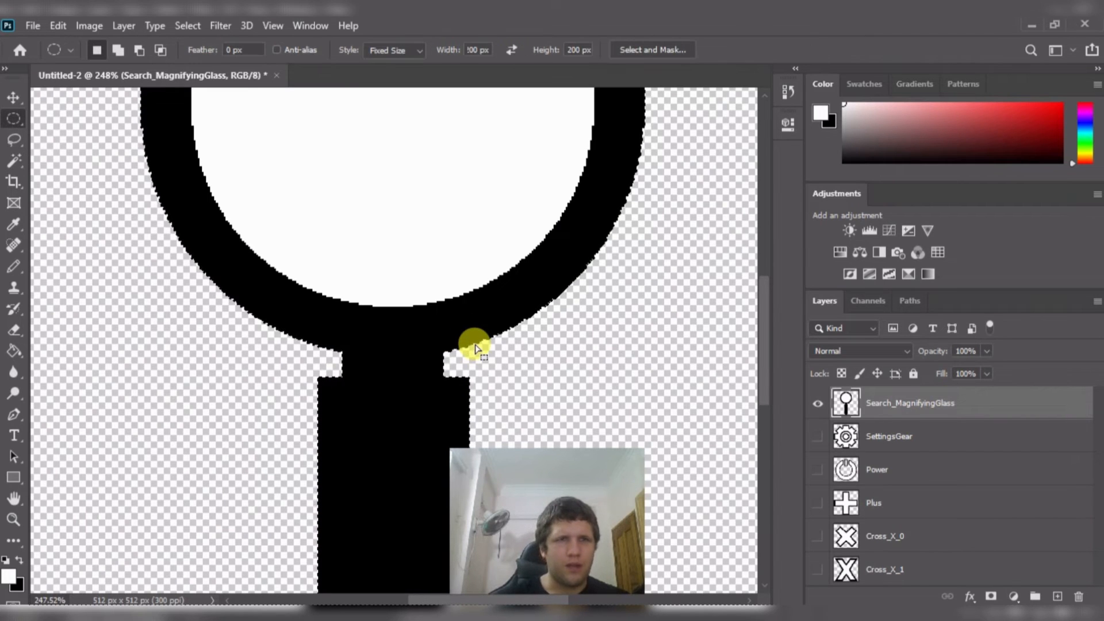
right_click(11, 123)
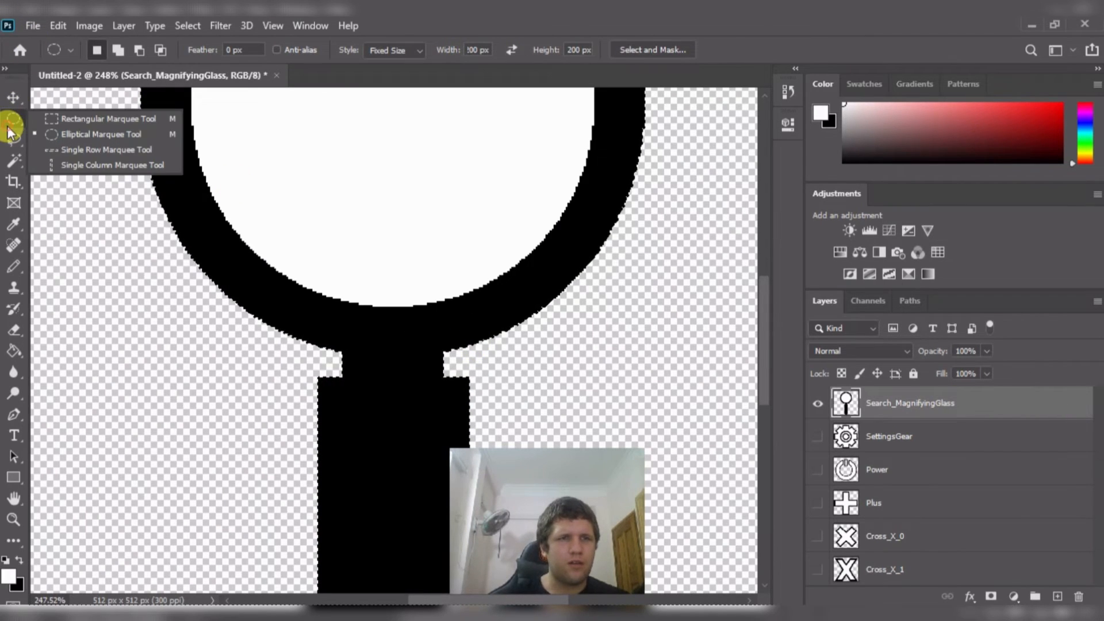
left_click(60, 119)
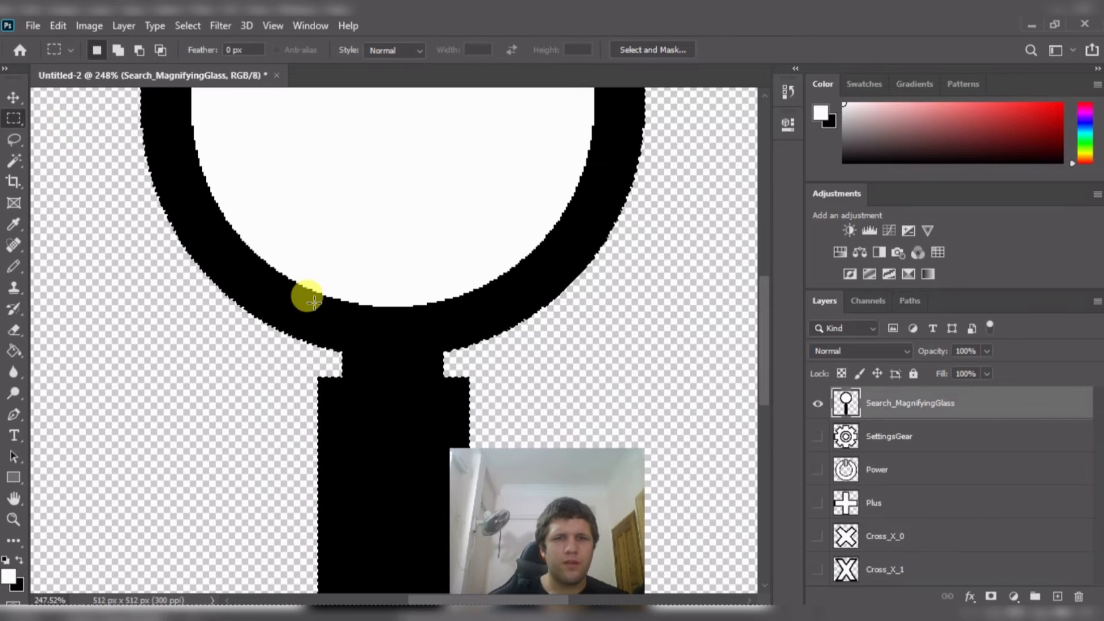
key("shift")
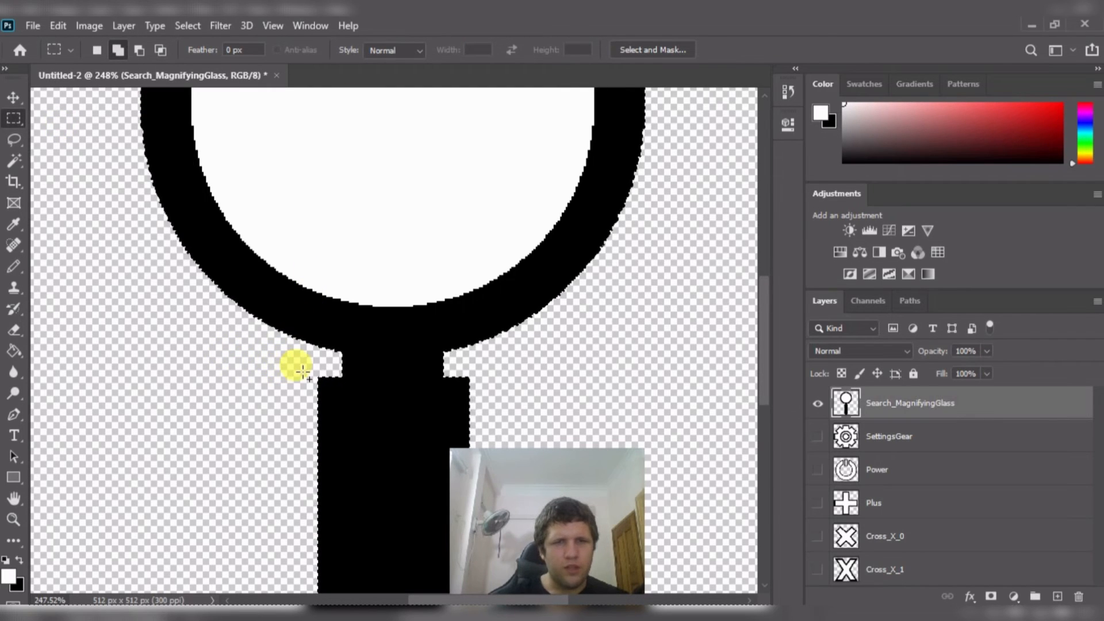
left_click_drag(302, 373, 644, 169)
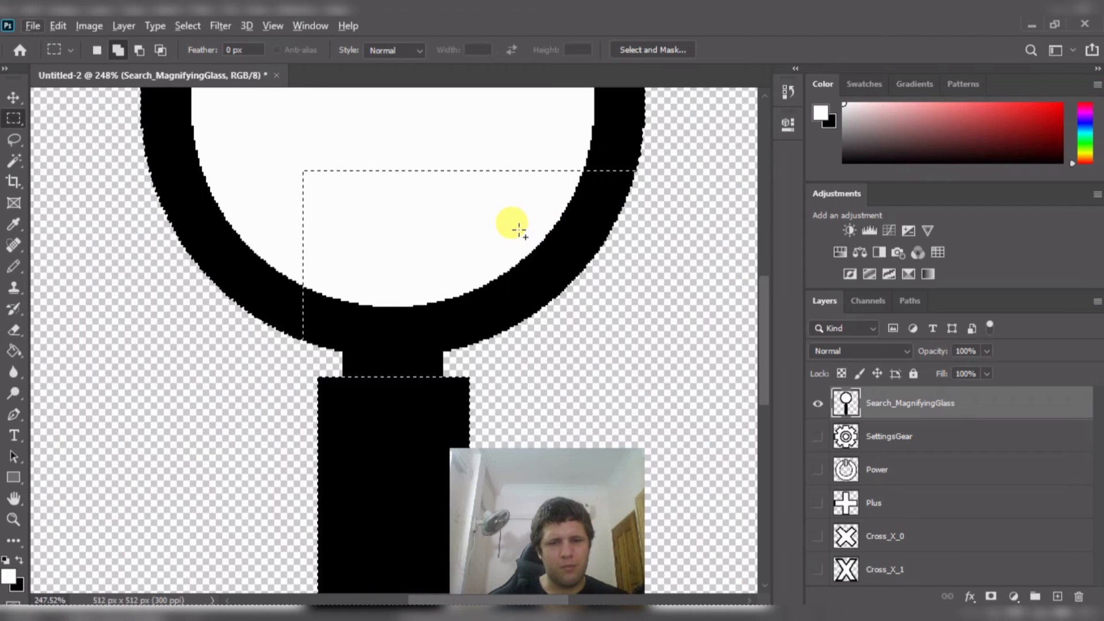
- Add the entire head and neck above the grip to the selection, and invert it to select only the grip
scroll(518, 230, "right", 10)
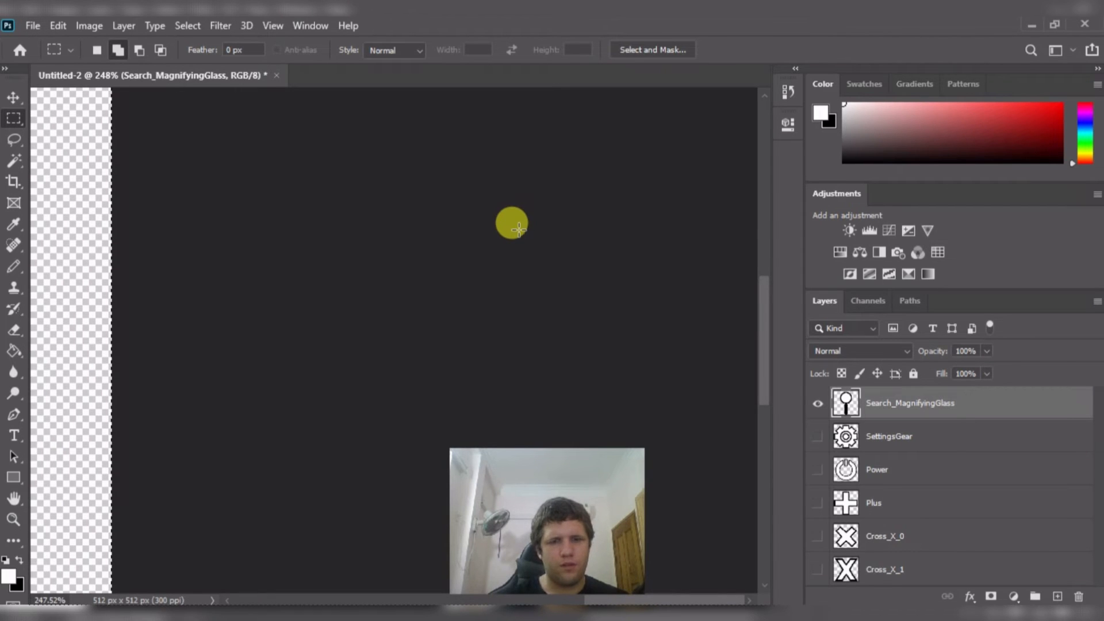
scroll(519, 229, "left", 3)
scroll(518, 229, "down", 5)
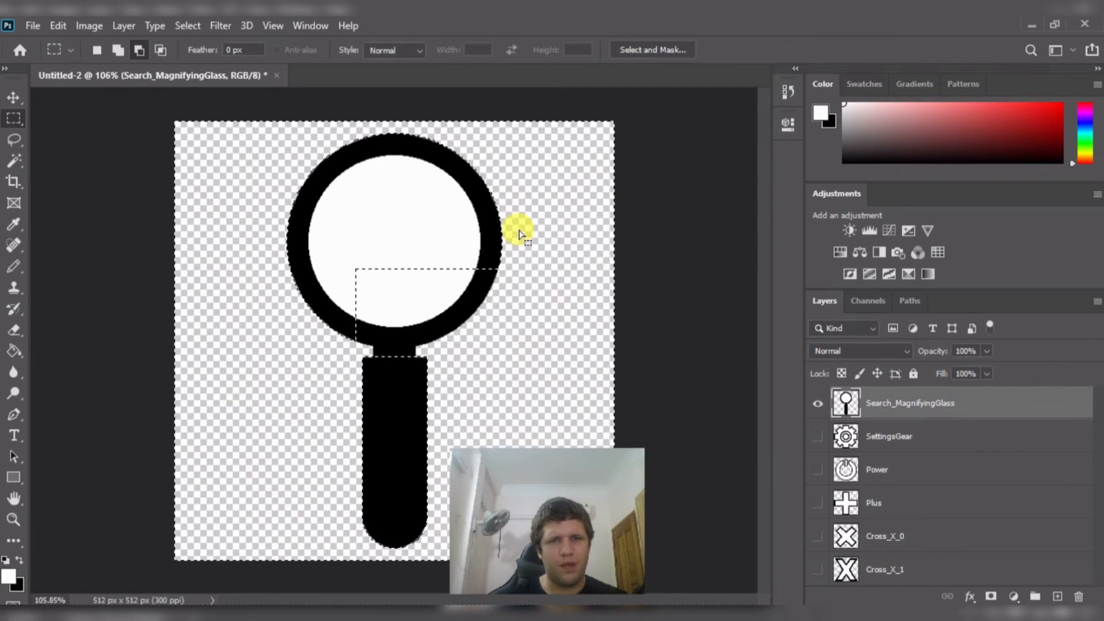
left_click_drag(250, 122, 555, 355)
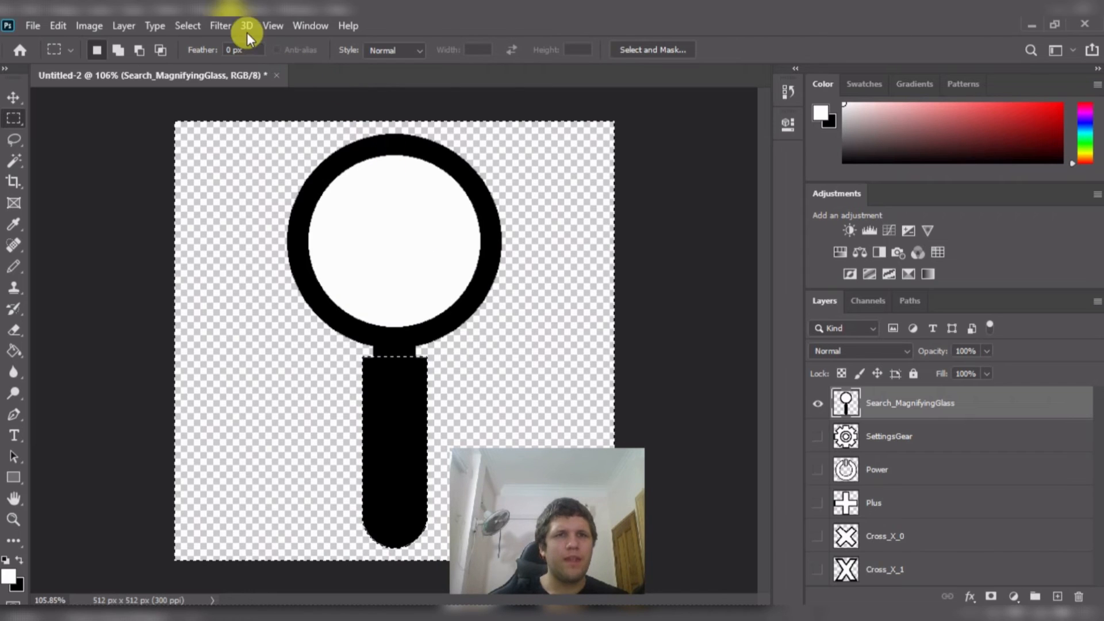
left_click(185, 26)
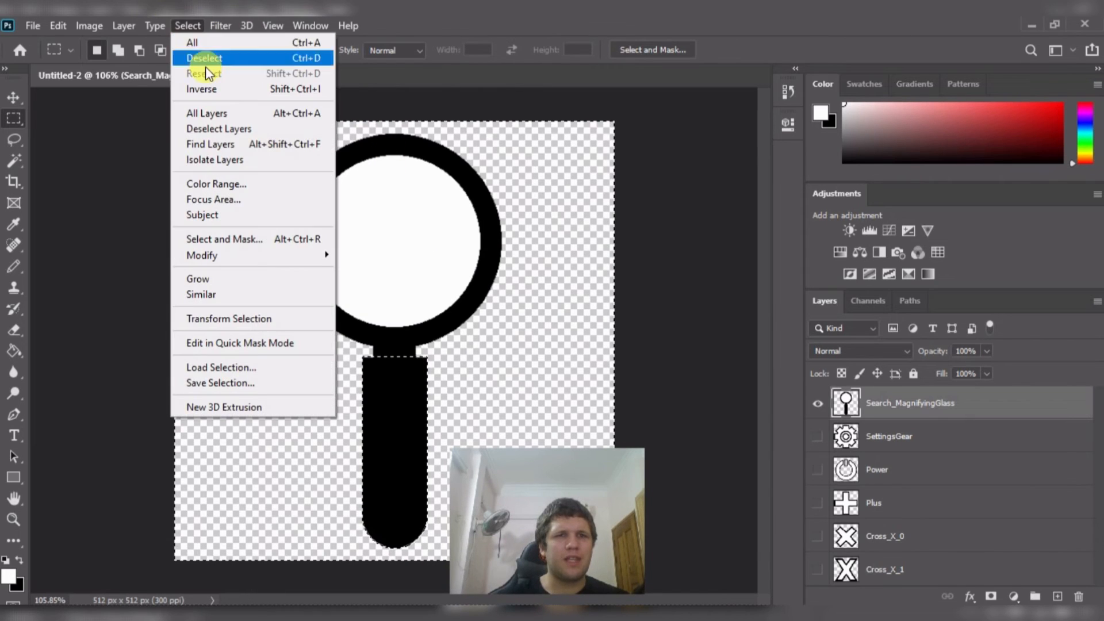
left_click(221, 89)
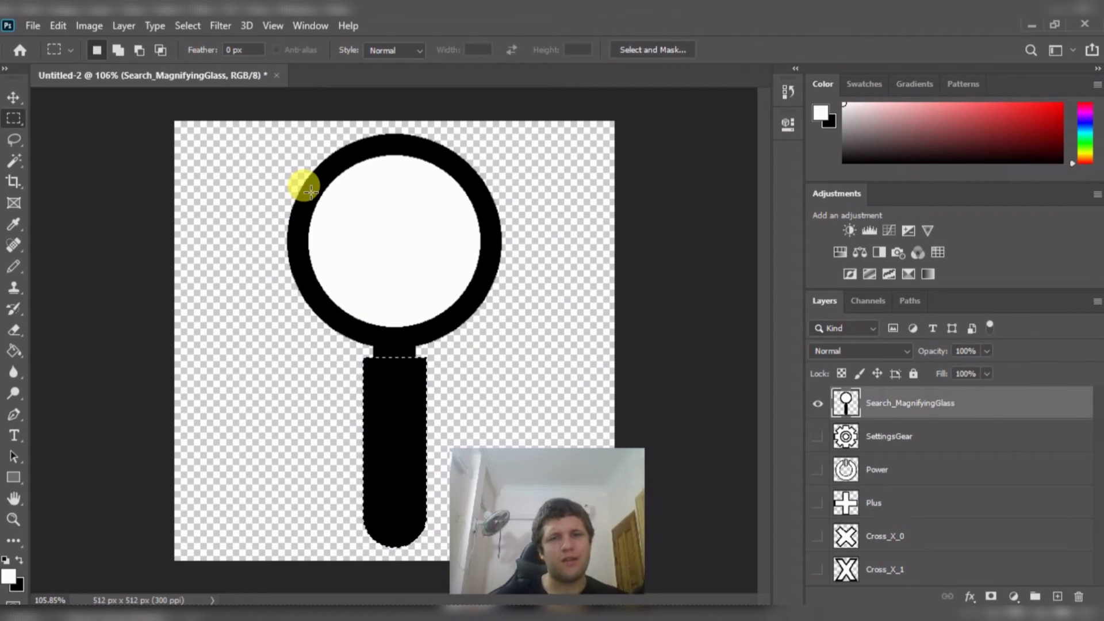
- Contract the grip selection inward to leave an even black border around its edge
left_click(192, 24)
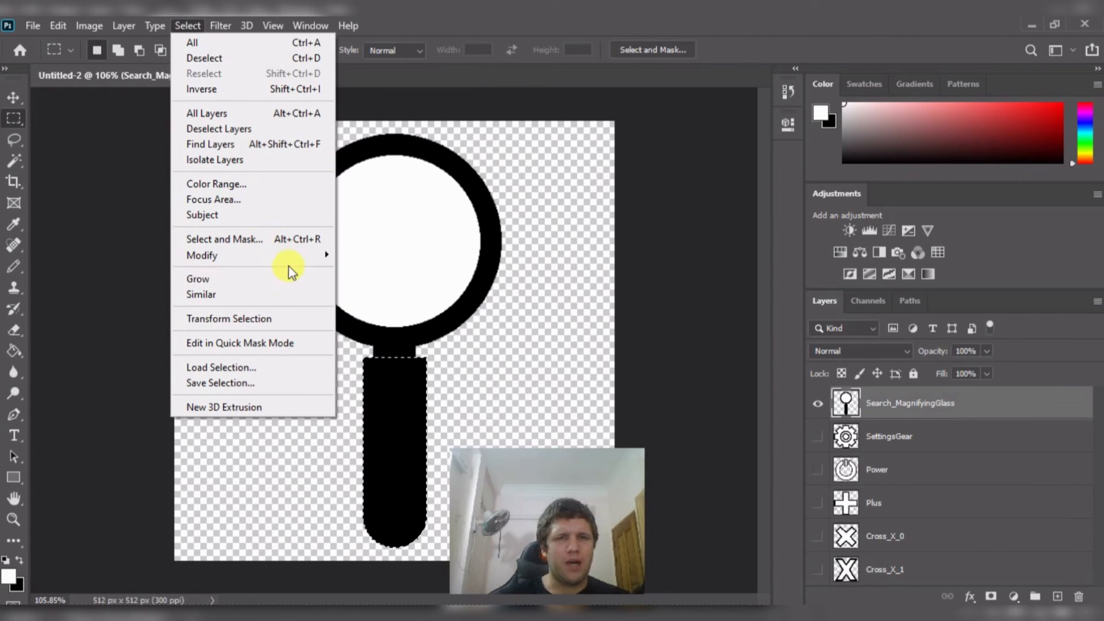
mouse_move(295, 254)
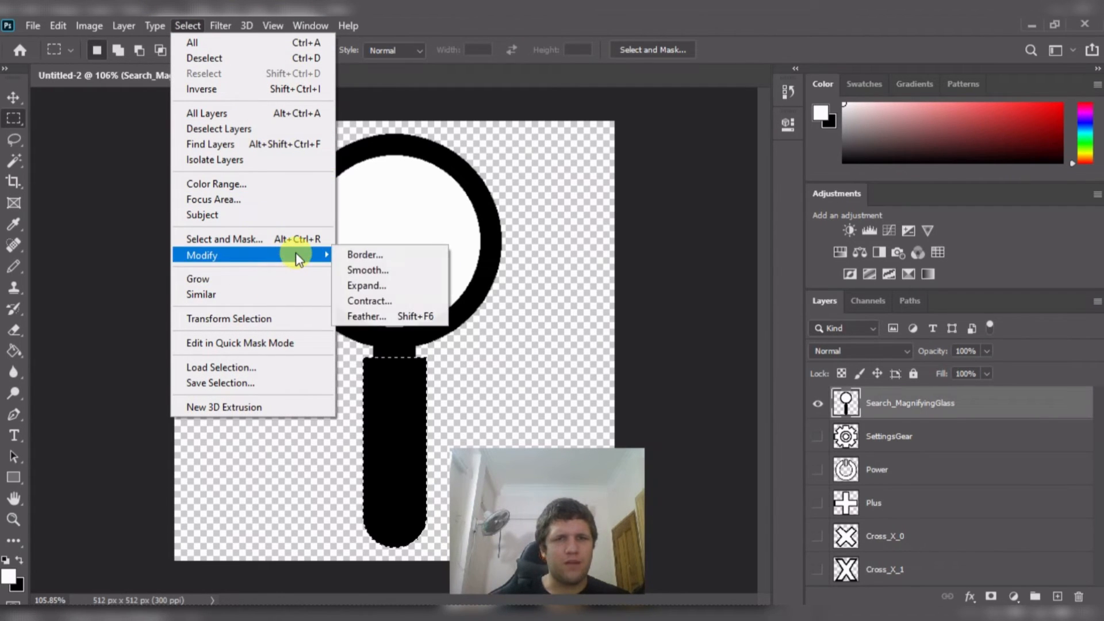
left_click(369, 301)
type("20")
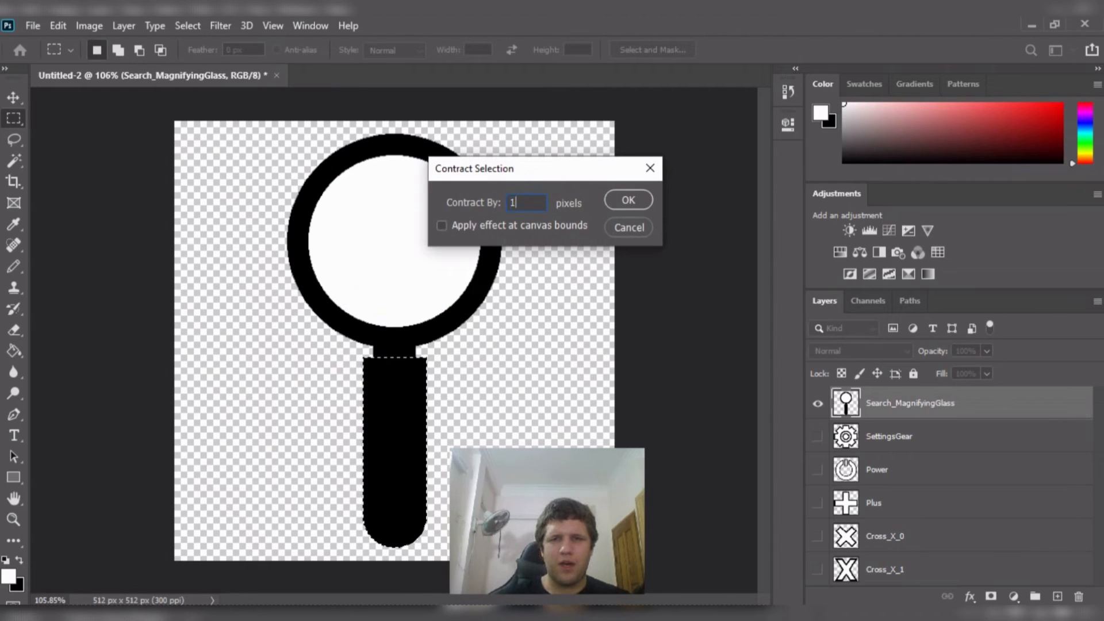
key("Return")
- Fill the contracted grip selection with white using the Paint Bucket, and deselect it
key("g")
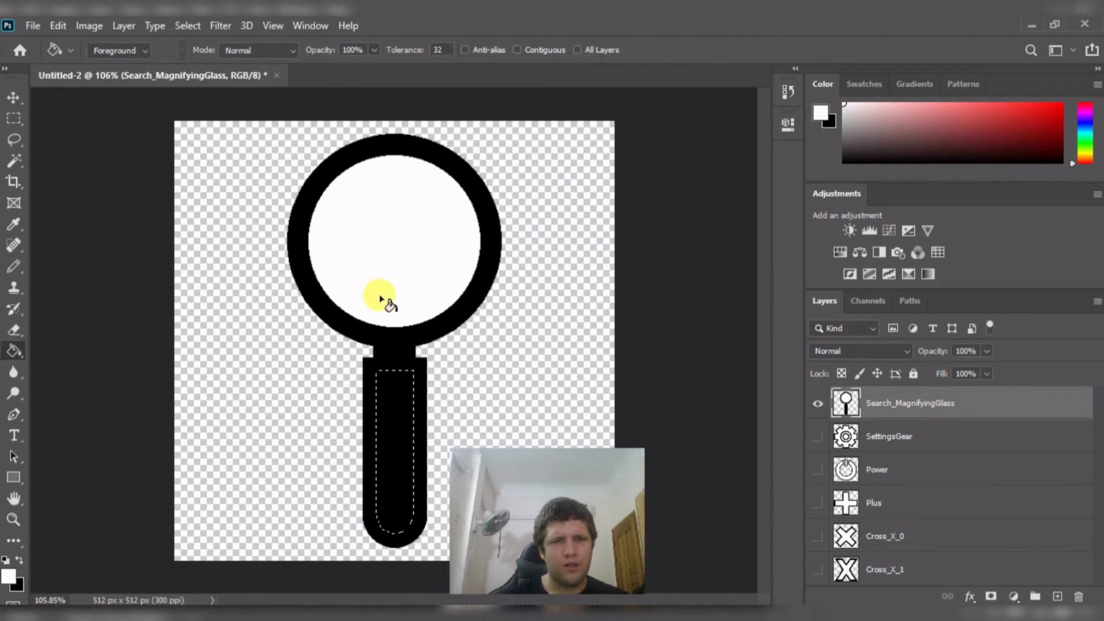
left_click(386, 395)
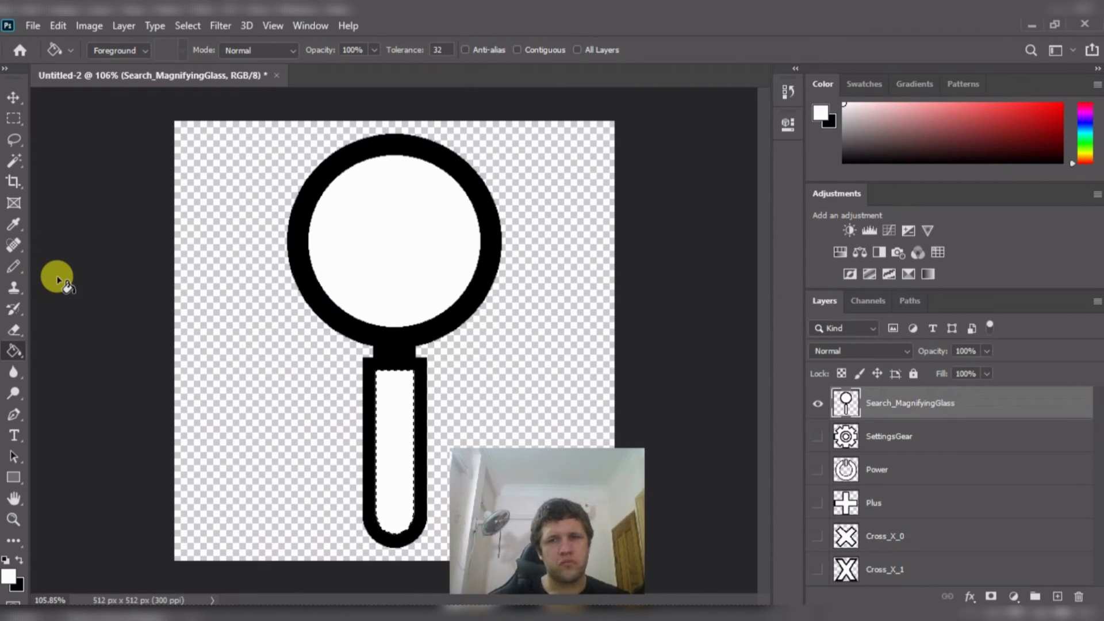
key("ctrl+d")
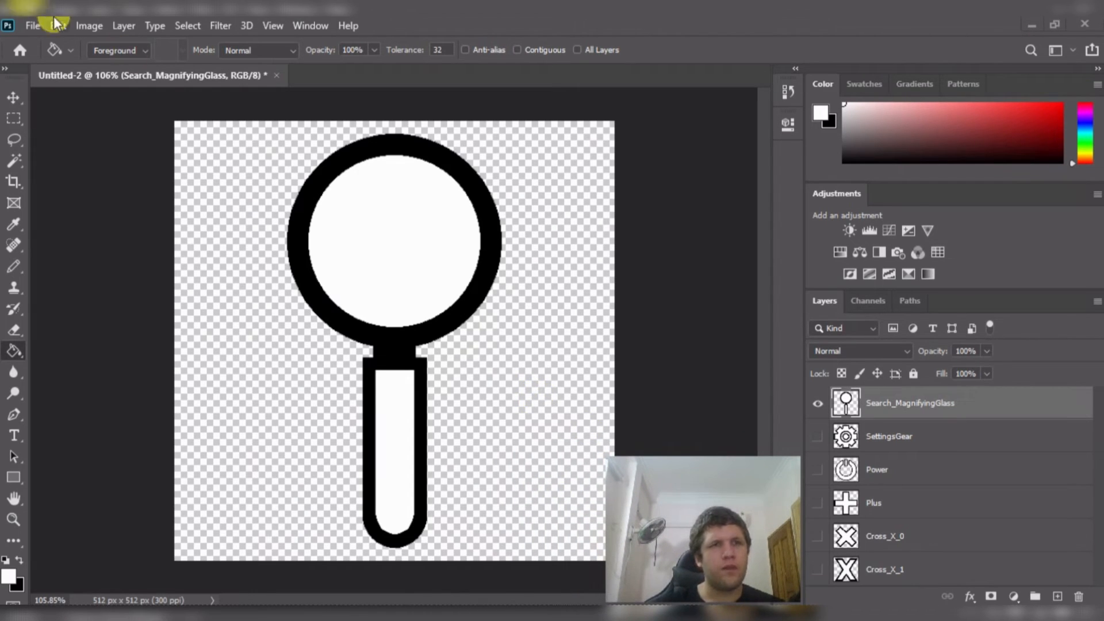
- Export the finished magnifying glass icon with Quick Export as PNG
left_click(29, 24)
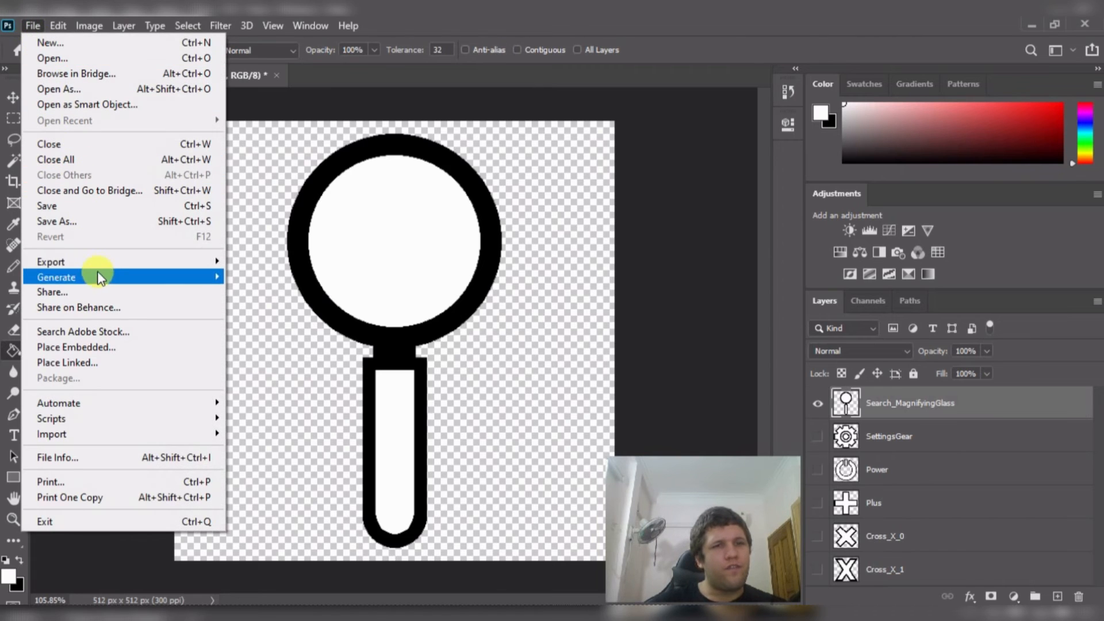
mouse_move(98, 263)
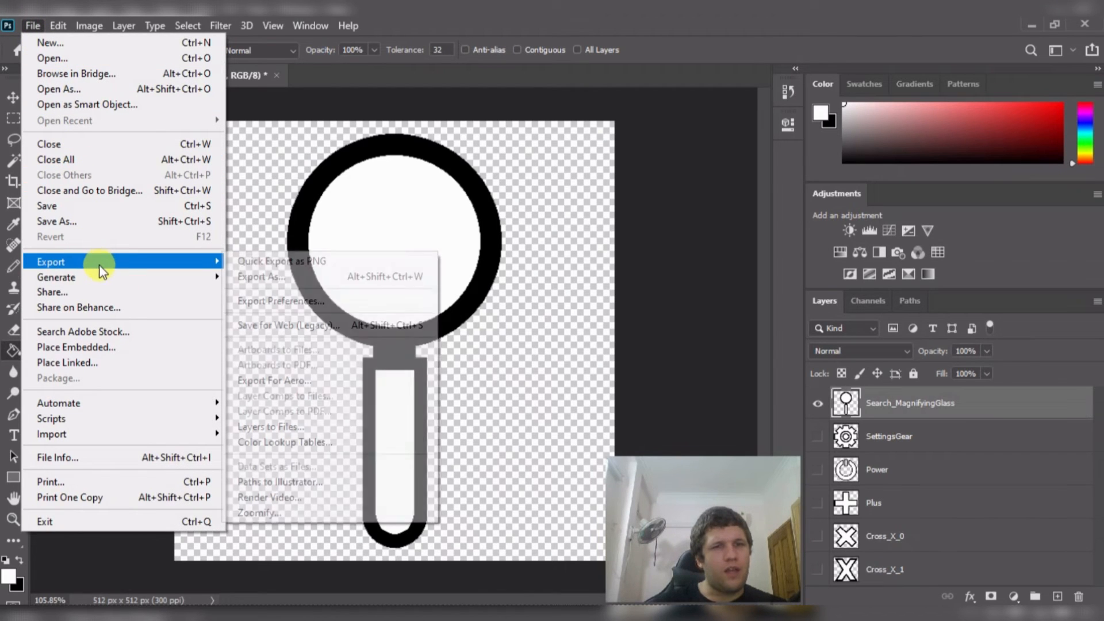
left_click(274, 262)
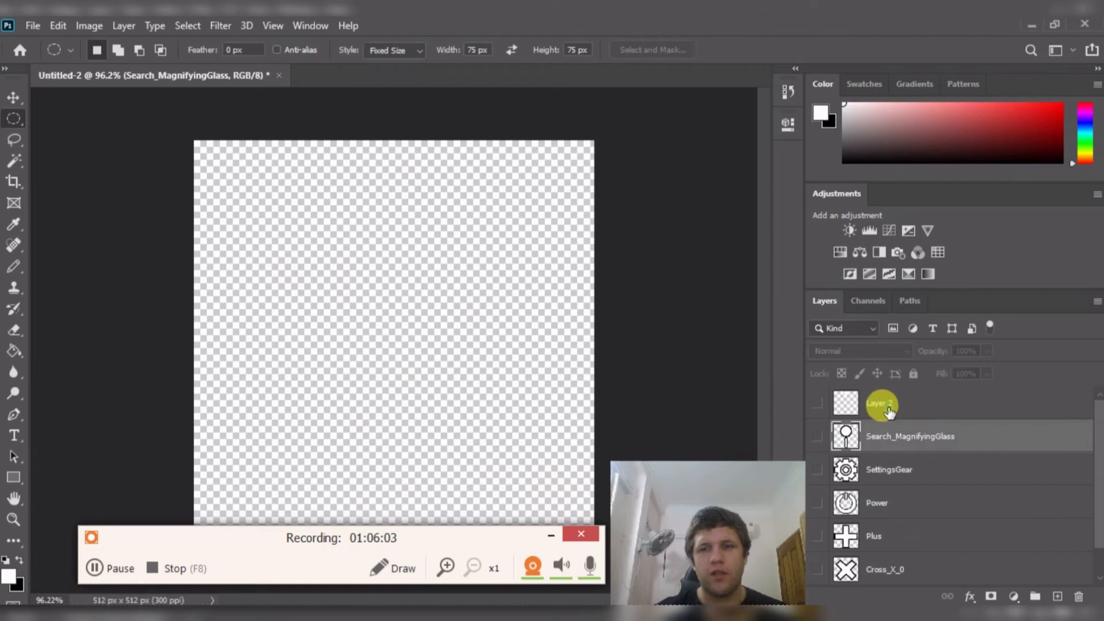
- Rename the empty layer above Search_MagnifyingGlass as Sunburst and make it visible
double_click(888, 404)
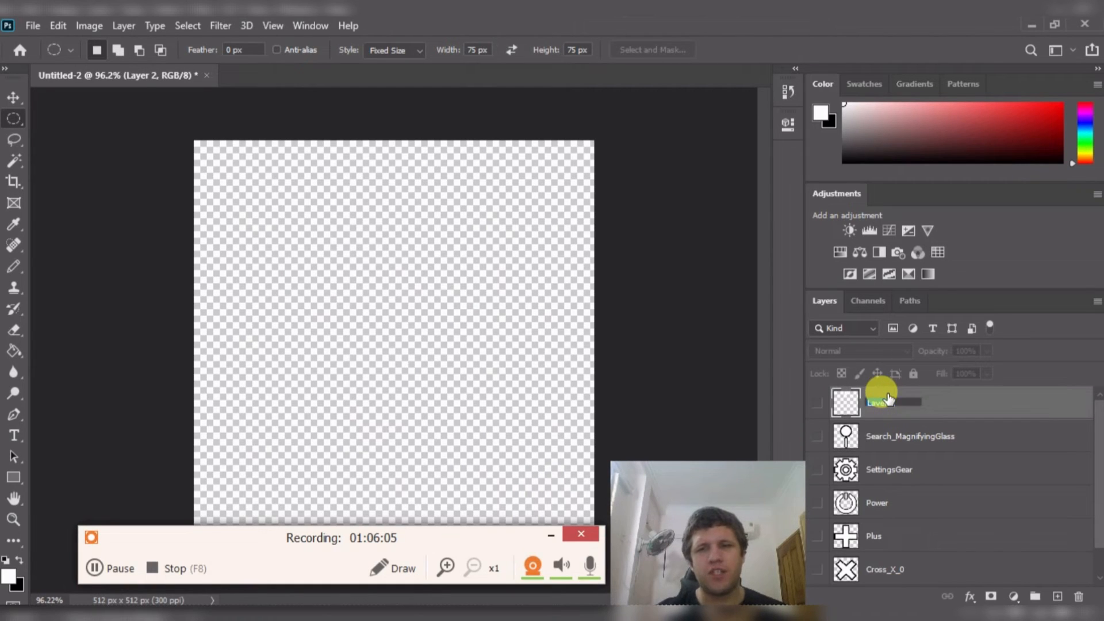
type("SunRays")
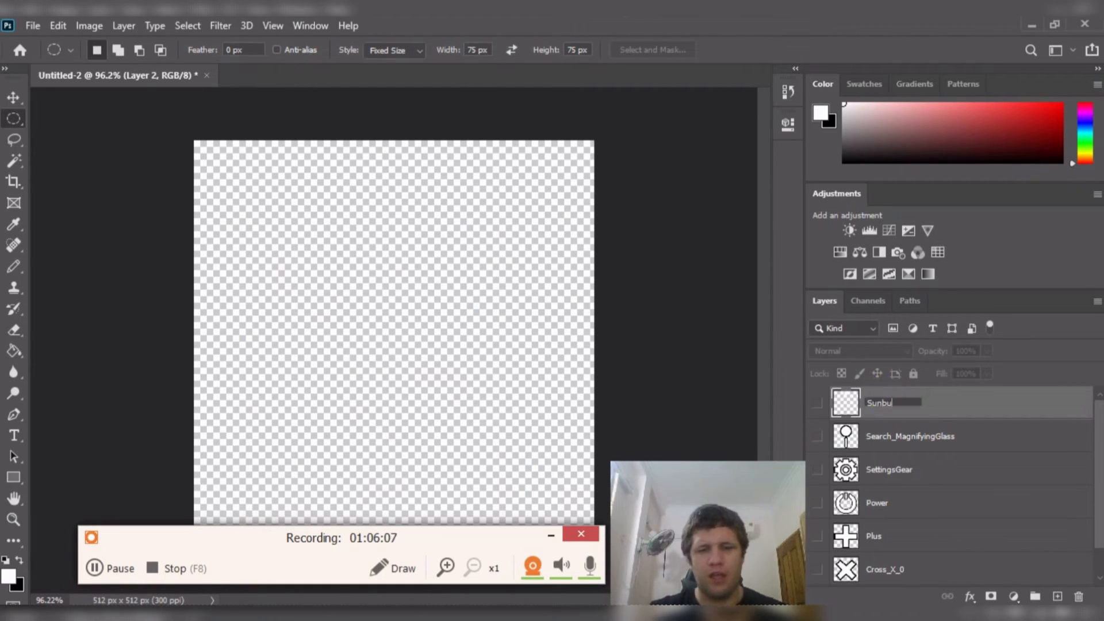
key("Return")
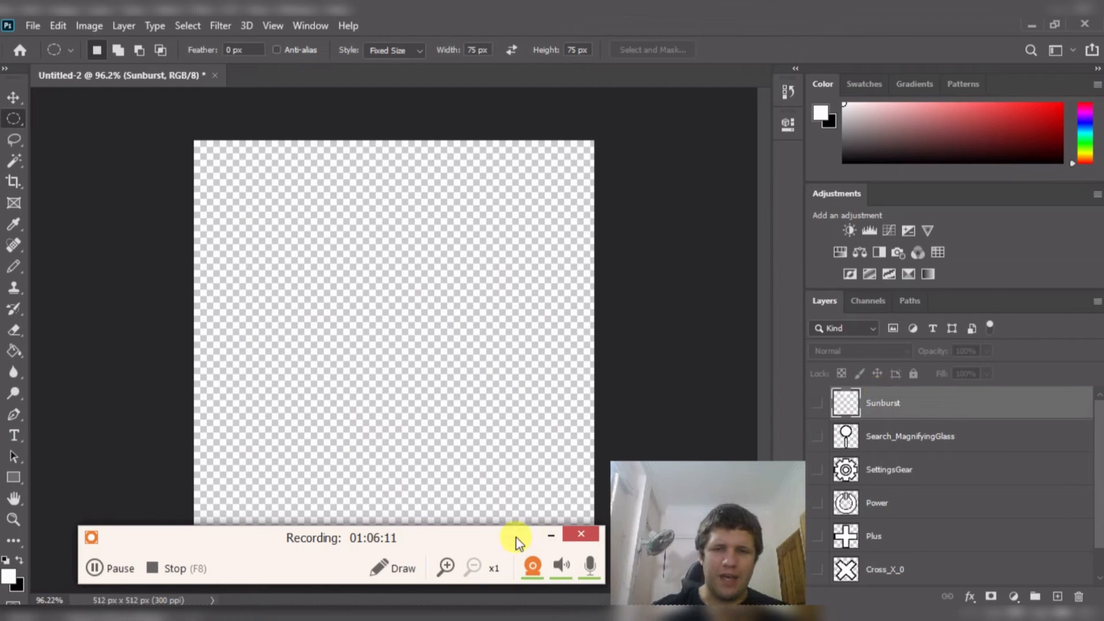
left_click(546, 534)
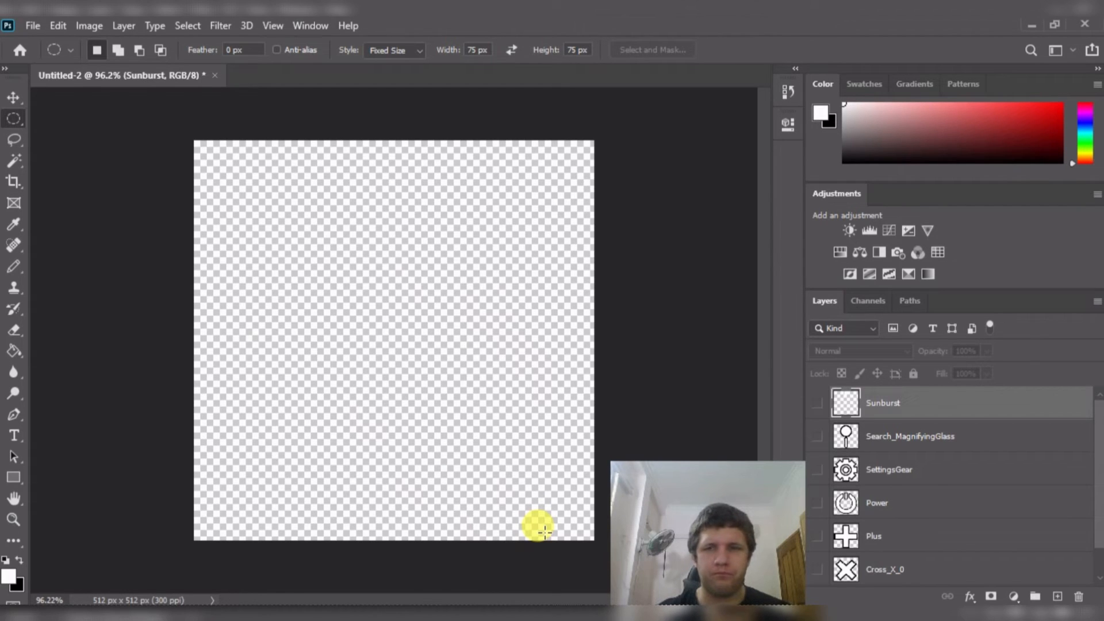
left_click(817, 403)
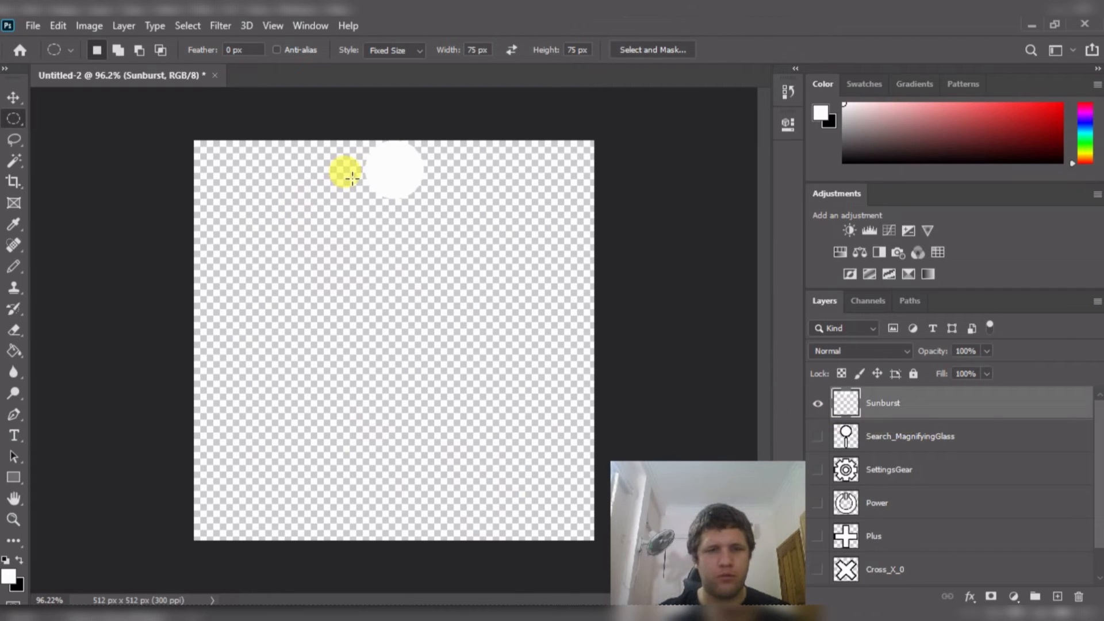
- Select the leftover white circle on the Sunburst layer with the Magic Wand and delete it
key("w")
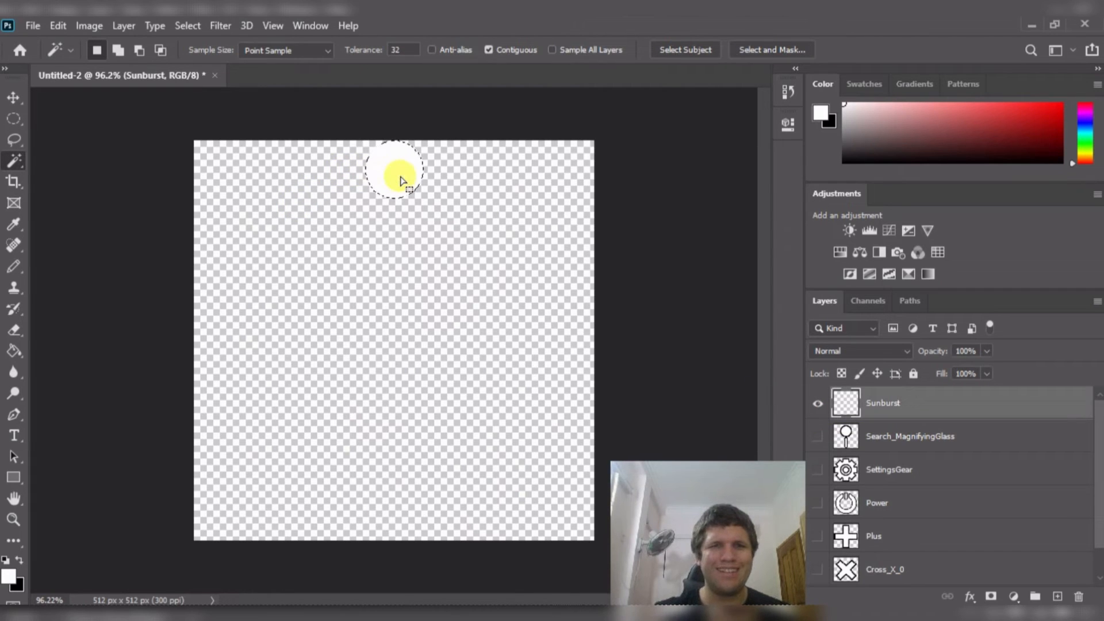
key("Delete")
left_click(256, 253)
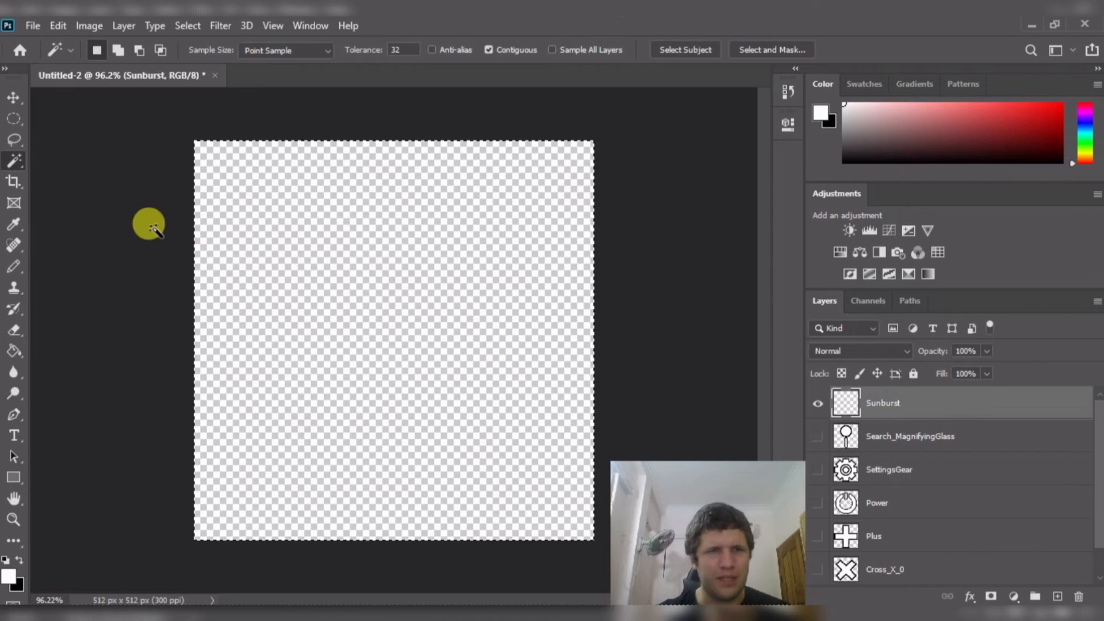
- Place a fixed-size 512 × 512 px circular selection so that it exactly spans the canvas
left_click(13, 119)
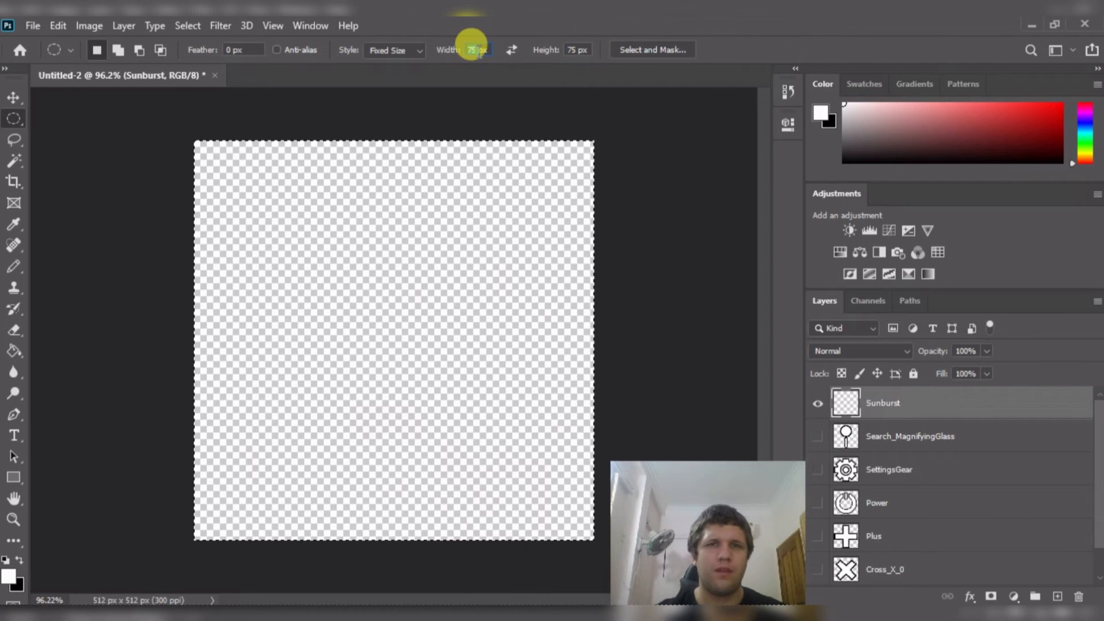
double_click(473, 50)
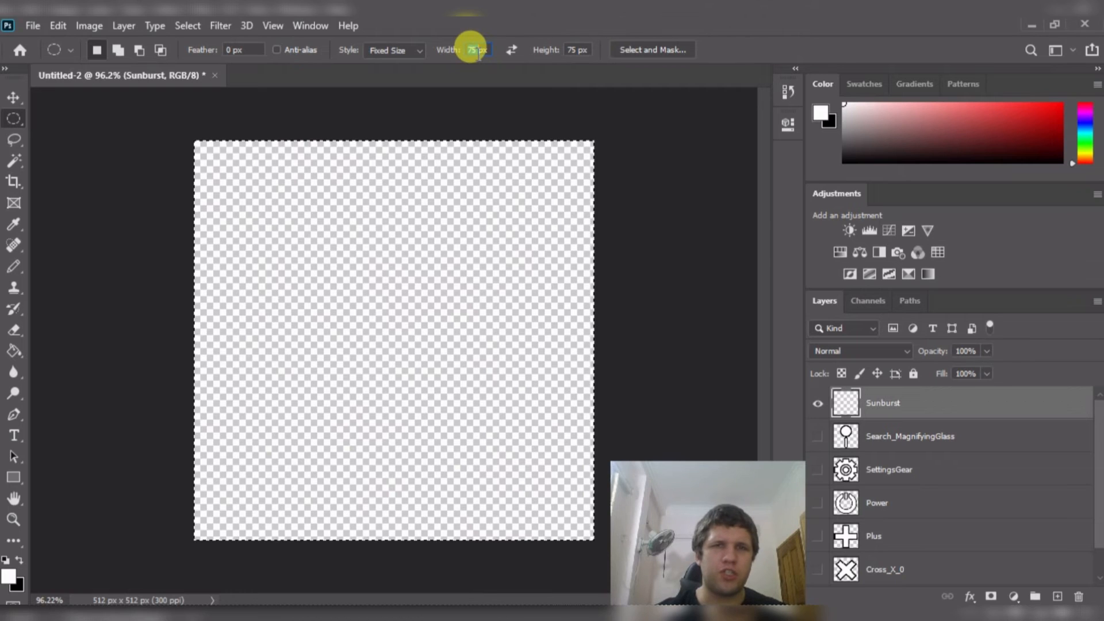
type("51")
type("512")
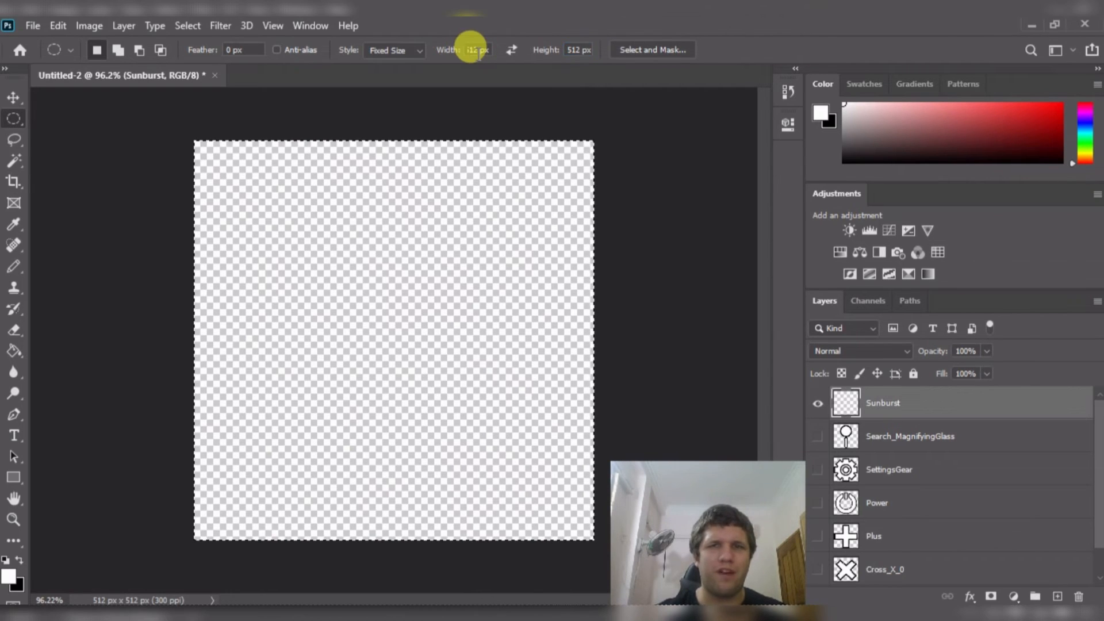
left_click(164, 196)
mouse_move(164, 196)
left_mouse_down()
mouse_move(325, 314)
mouse_move(360, 266)
mouse_move(345, 251)
mouse_move(352, 258)
left_mouse_up()
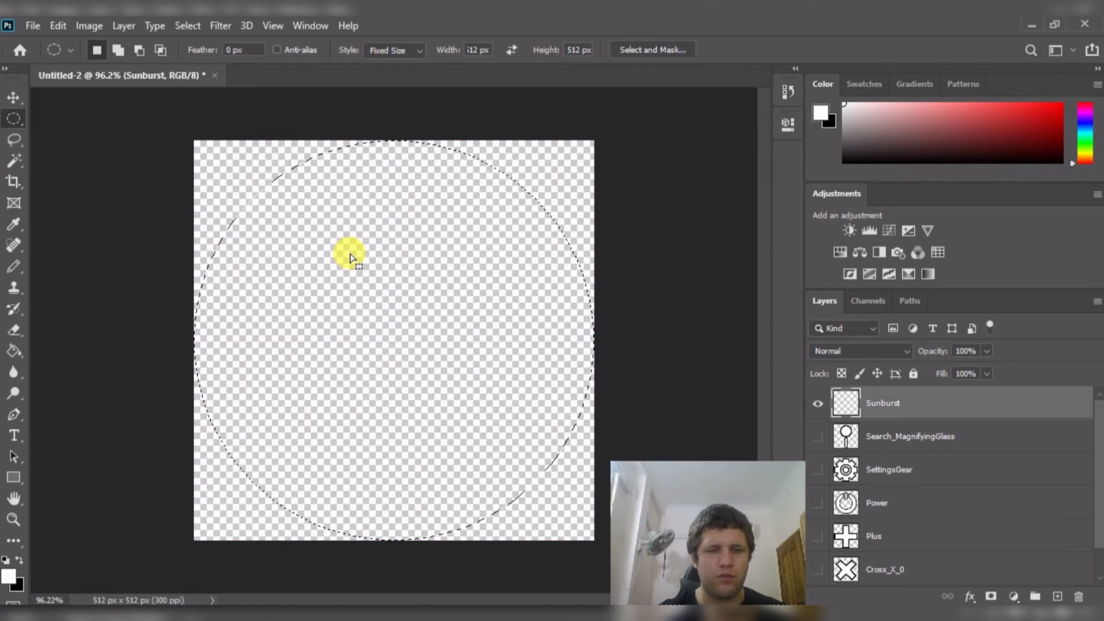
- Fill the circular selection with black using the Paint Bucket
key("g")
key("x")
left_click(351, 258)
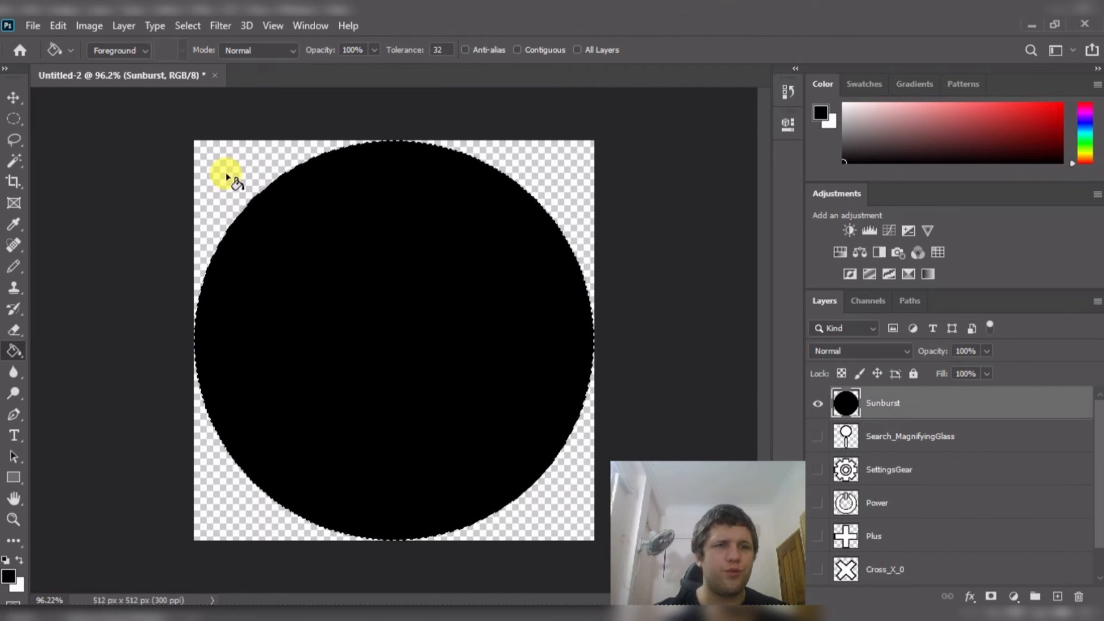
- Cut a notch from the black disc with a 160 × 160 px circular selection centred on the canvas's top edge
key("m")
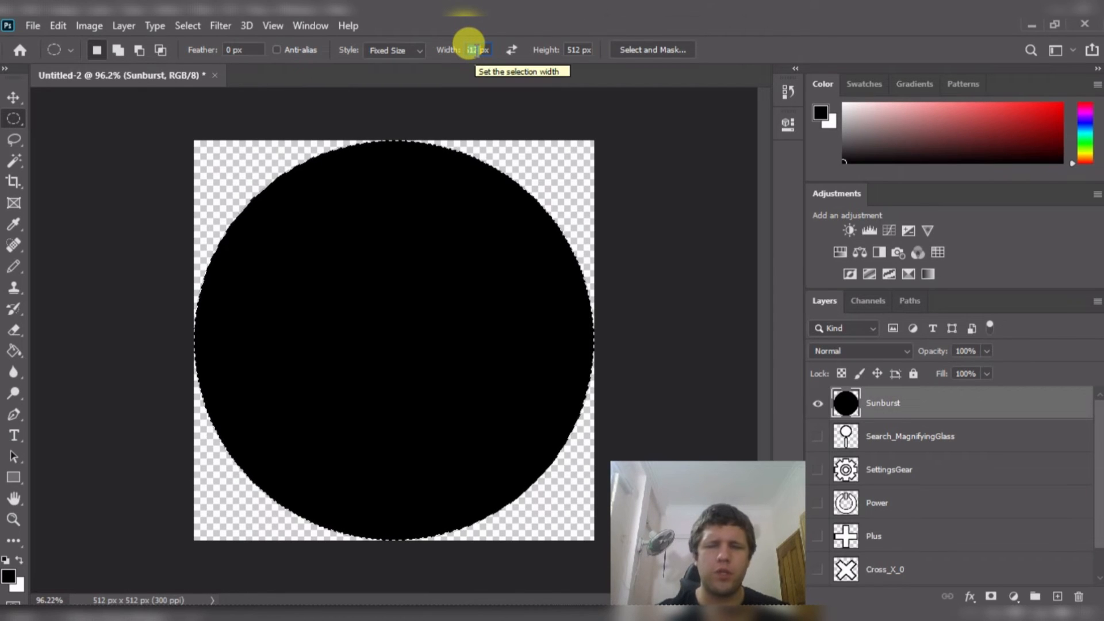
type("460")
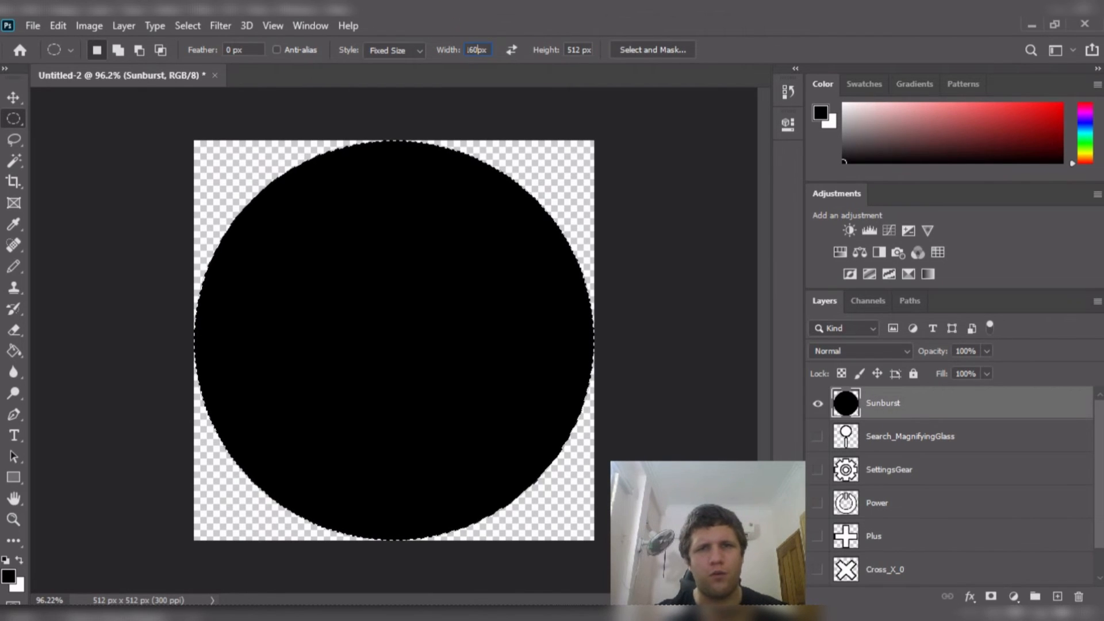
key("Tab")
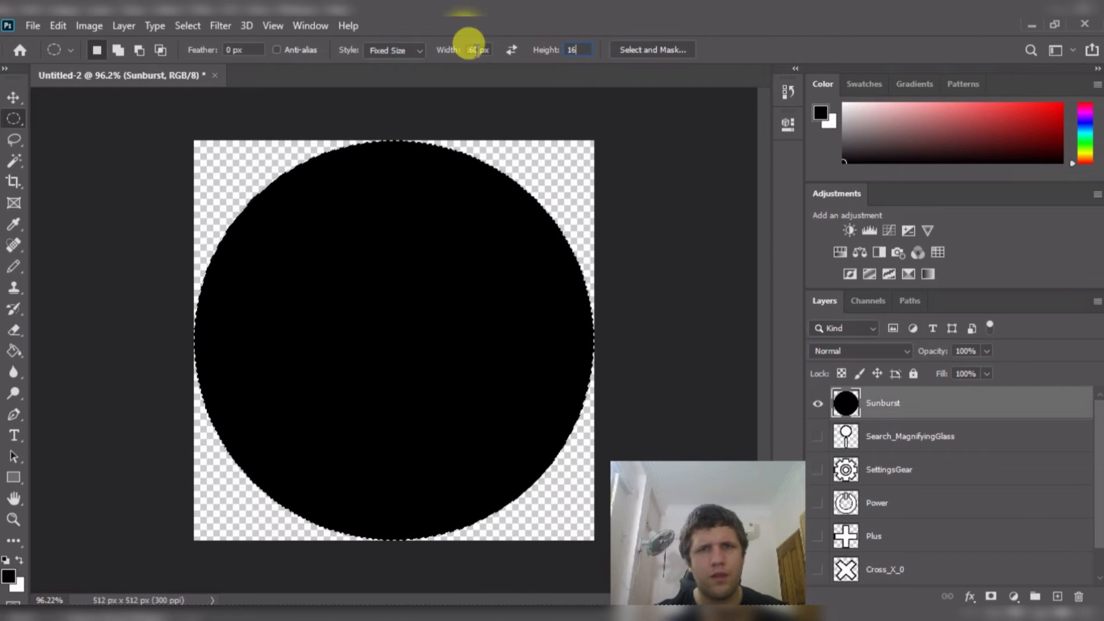
type("160")
left_click(405, 99)
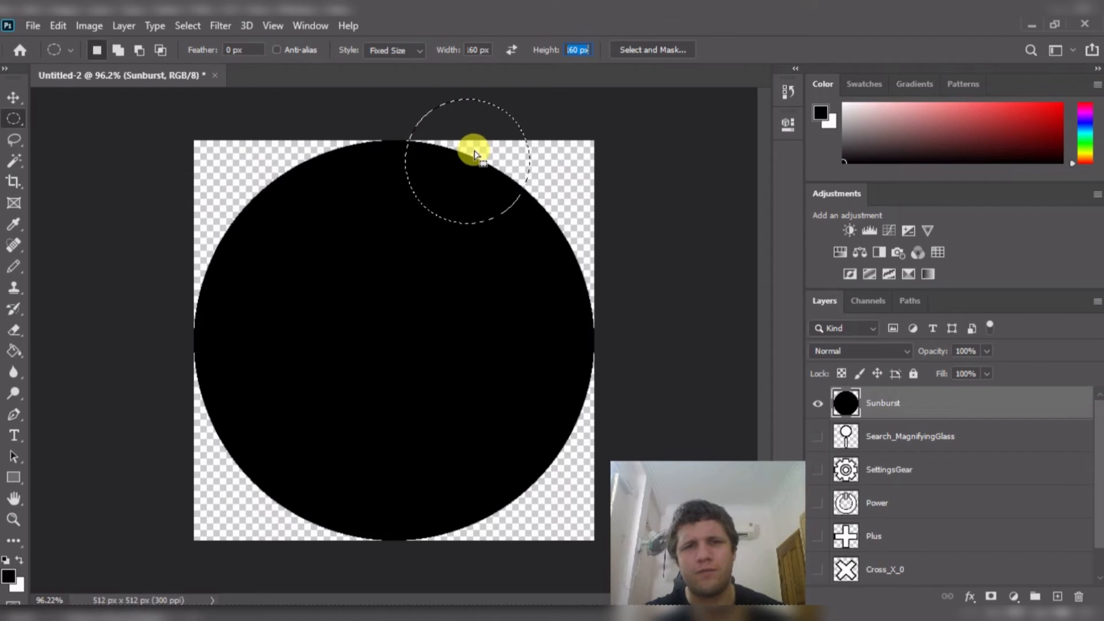
left_click_drag(476, 147, 395, 132)
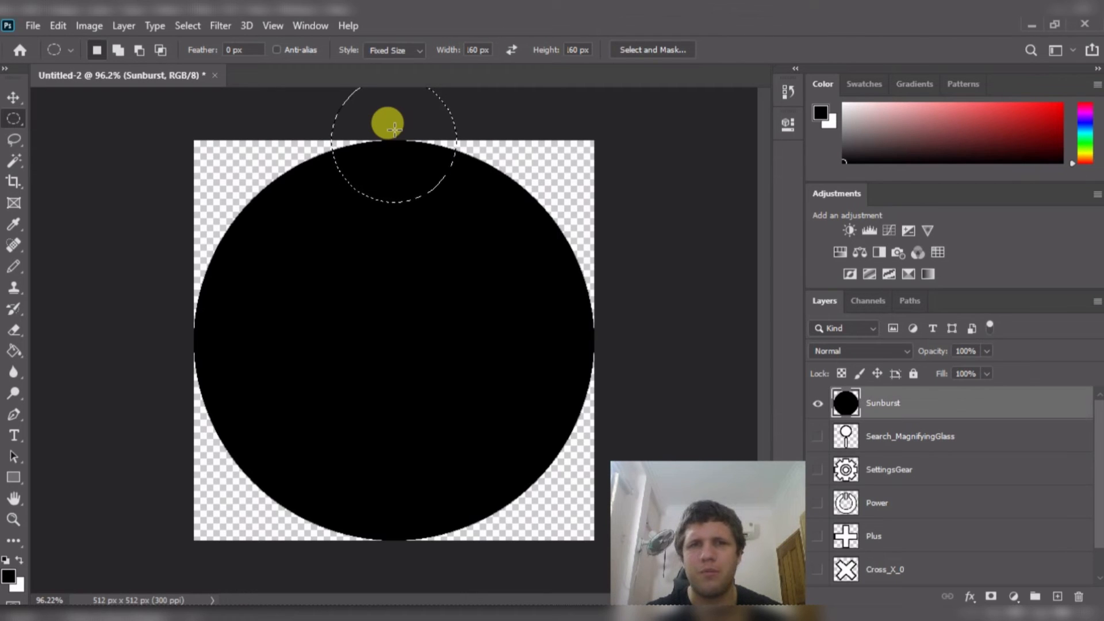
key("Delete")
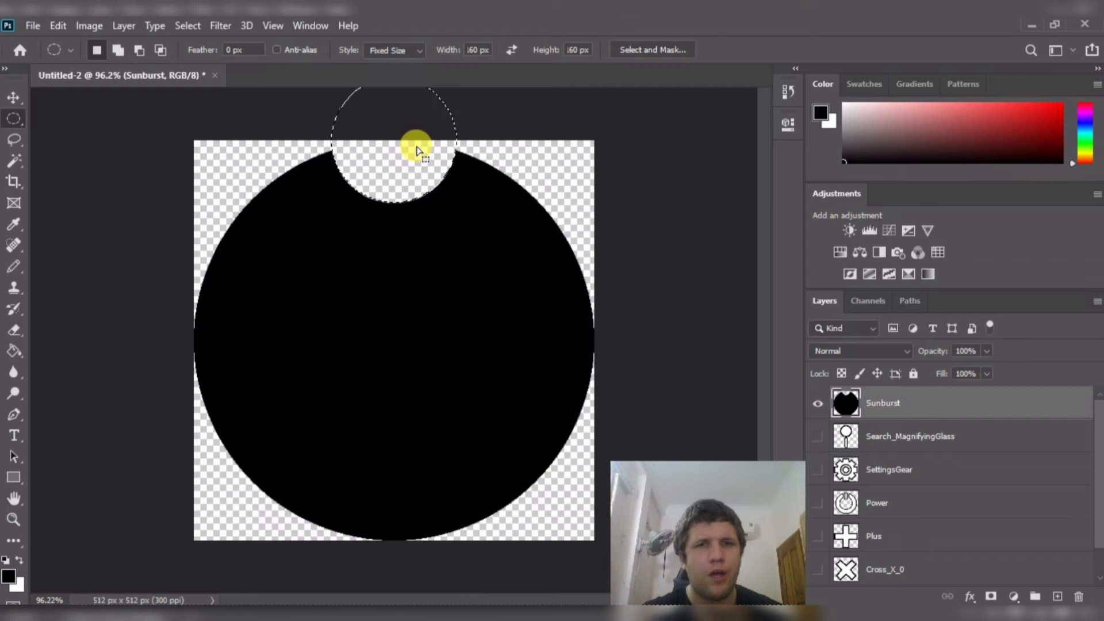
- Cut matching 160 px circular notches from the disc, centred on the canvas's left, bottom and right edges
left_click_drag(417, 150, 215, 346)
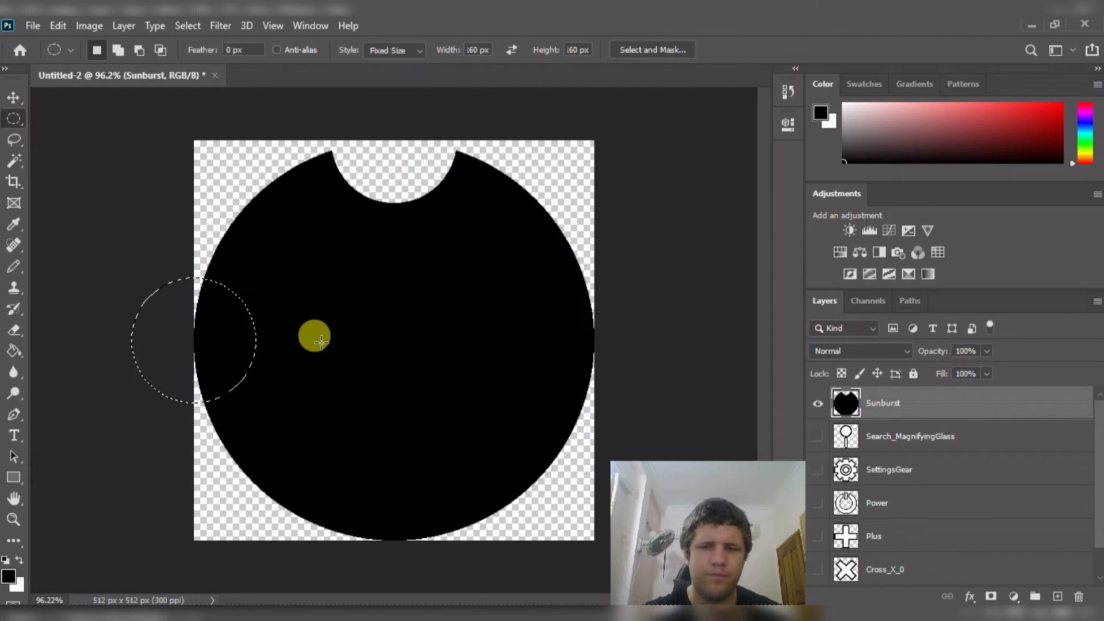
key("Delete")
key("ctrl+d")
left_click_drag(355, 382, 384, 525)
key("Delete")
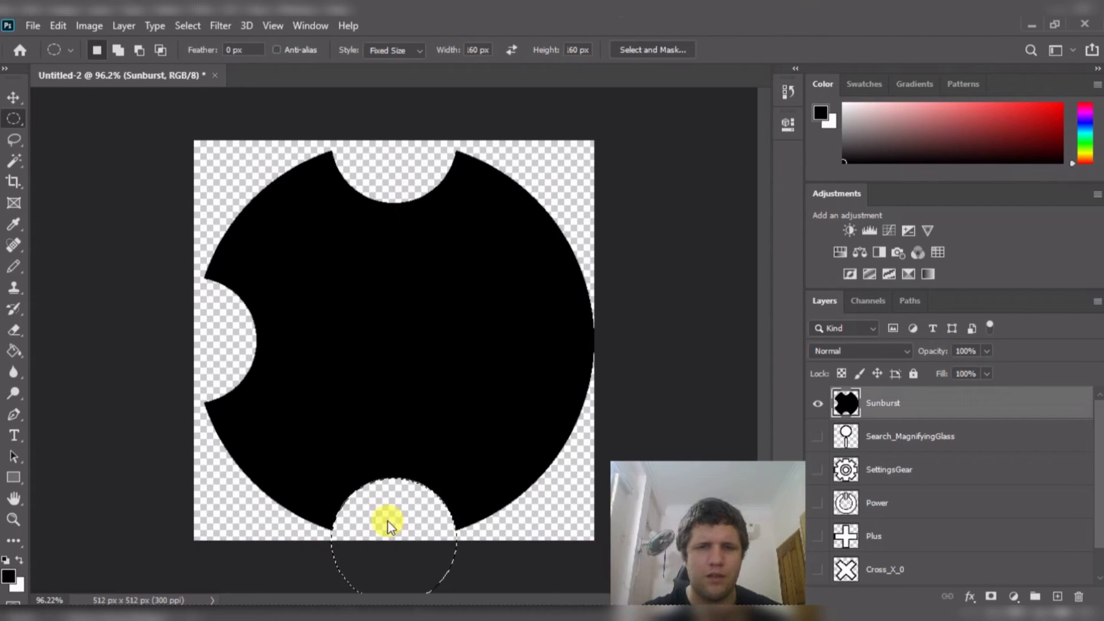
left_click(505, 396)
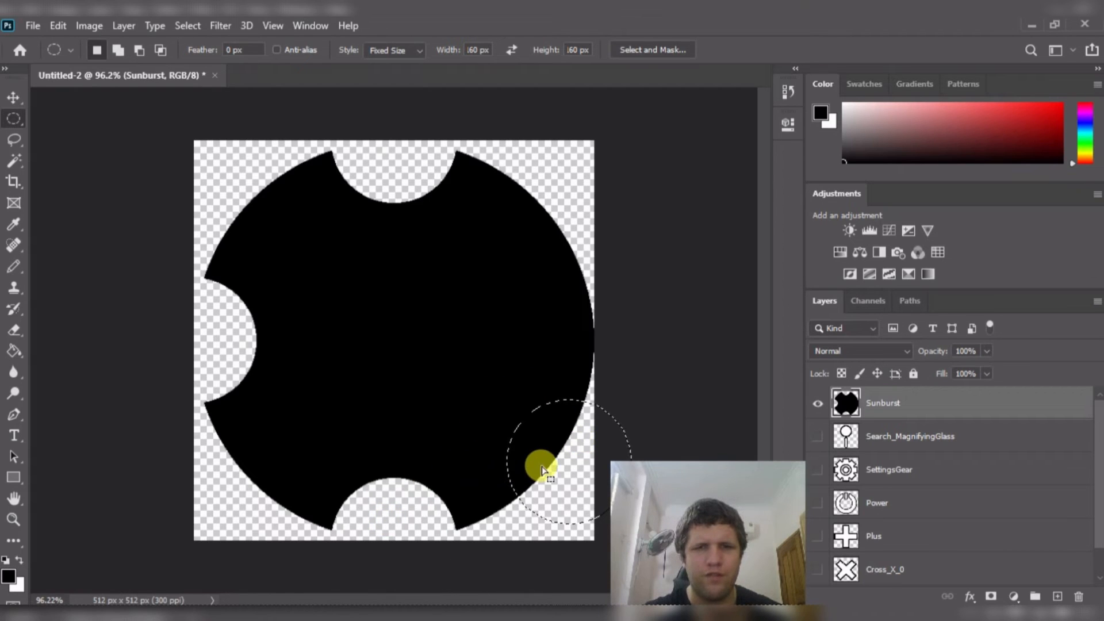
left_click_drag(527, 462, 554, 345)
key("Delete")
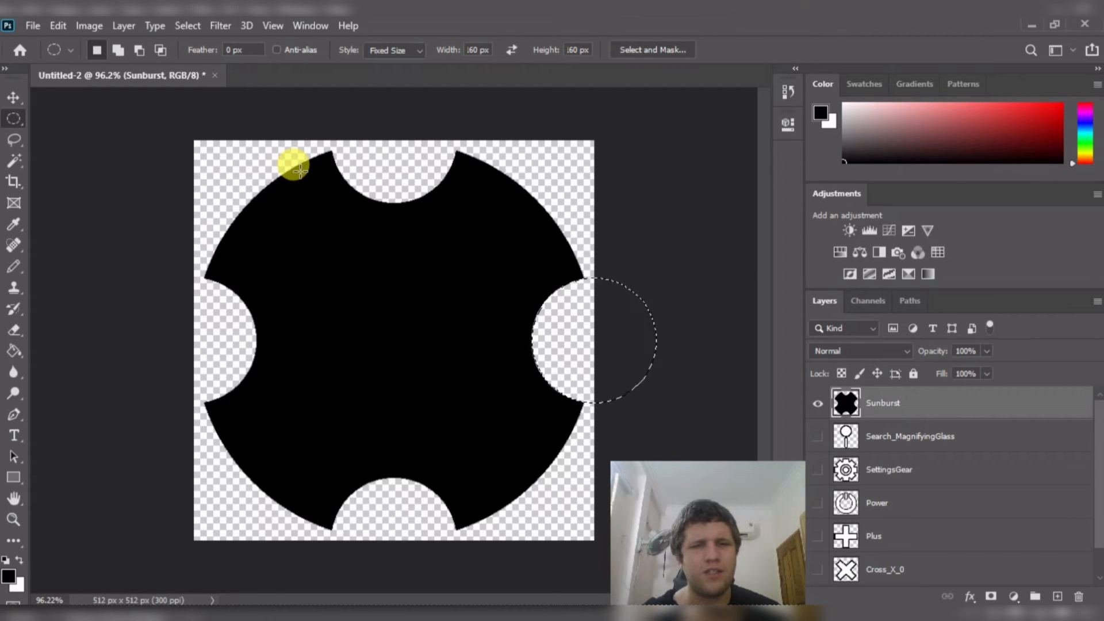
key("v")
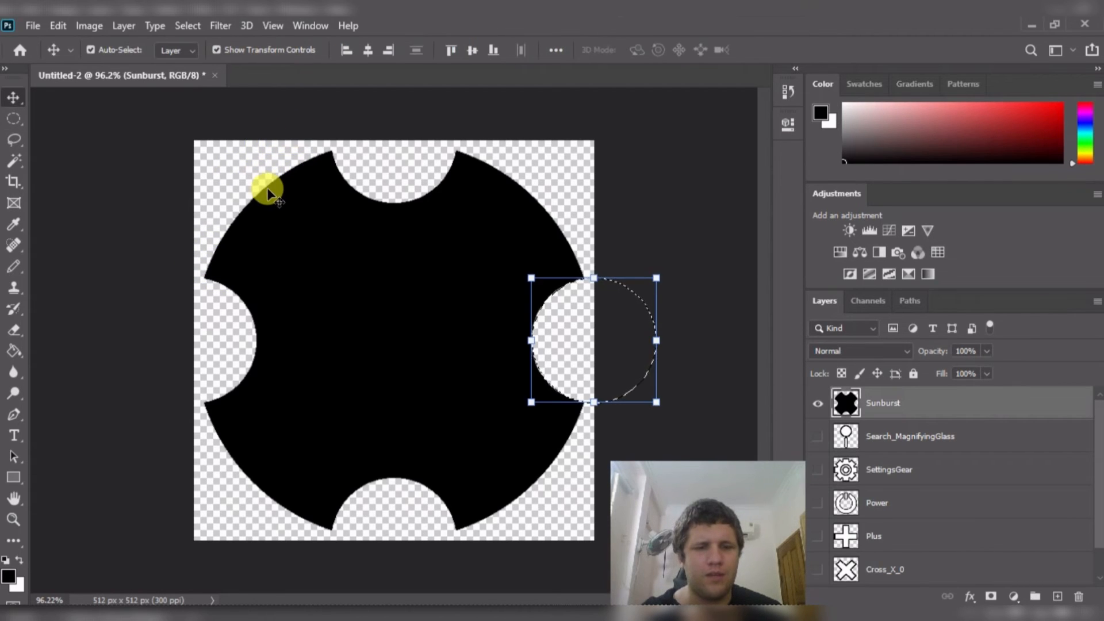
key("ctrl+d")
left_click_drag(193, 148, 271, 108)
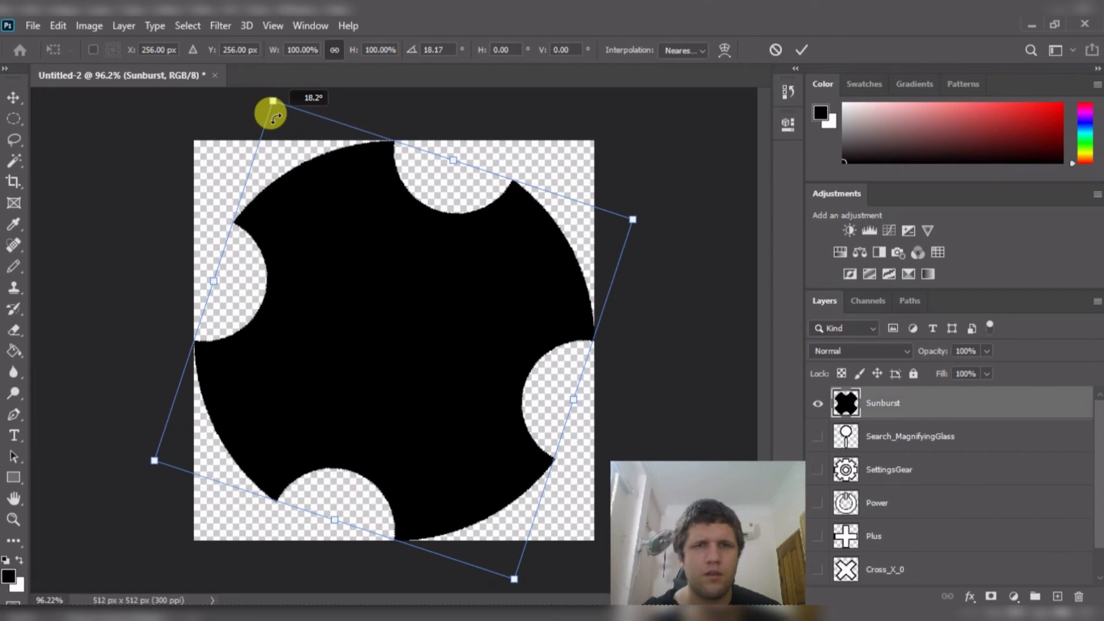
key("ctrl+z")
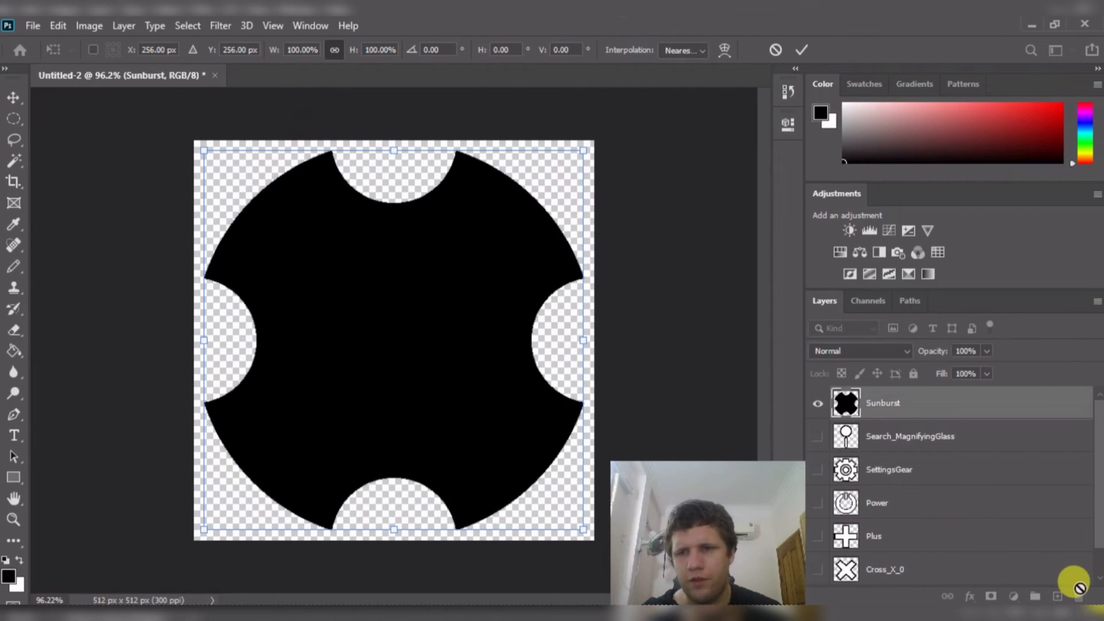
left_click(776, 51)
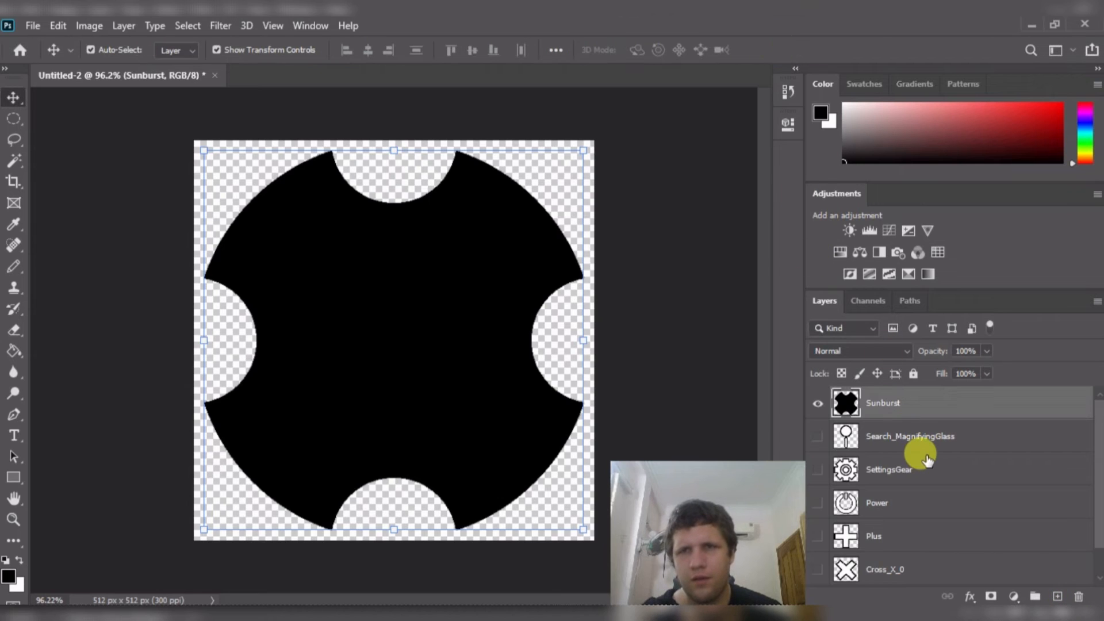
- Add a new layer above Sunburst and set the foreground colour to bright red
left_click(1054, 597)
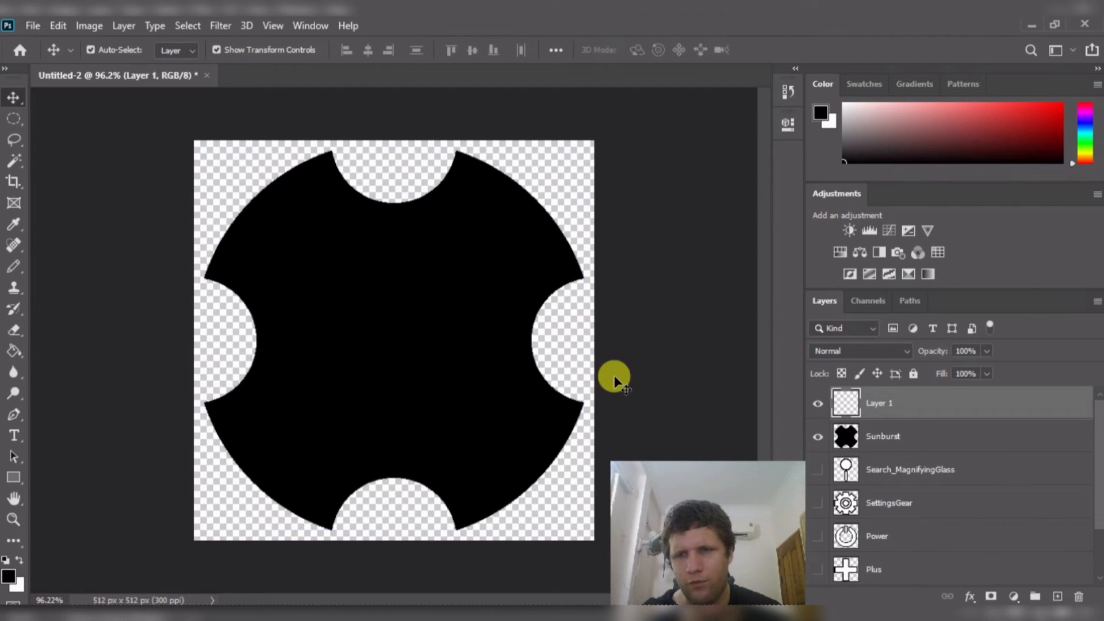
key("b")
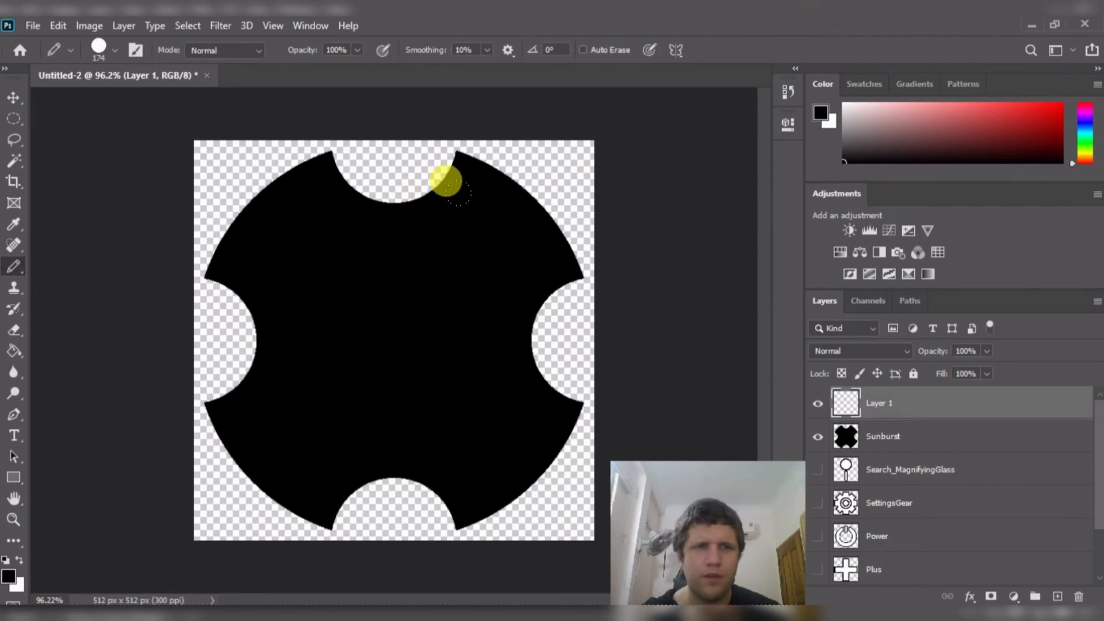
key("m")
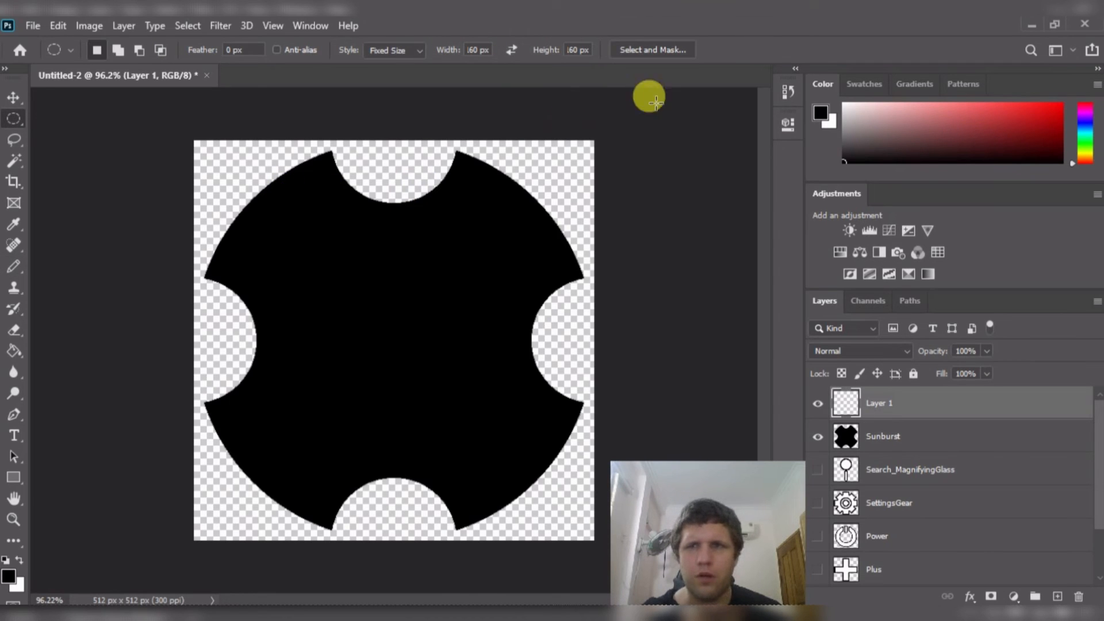
left_click(1036, 132)
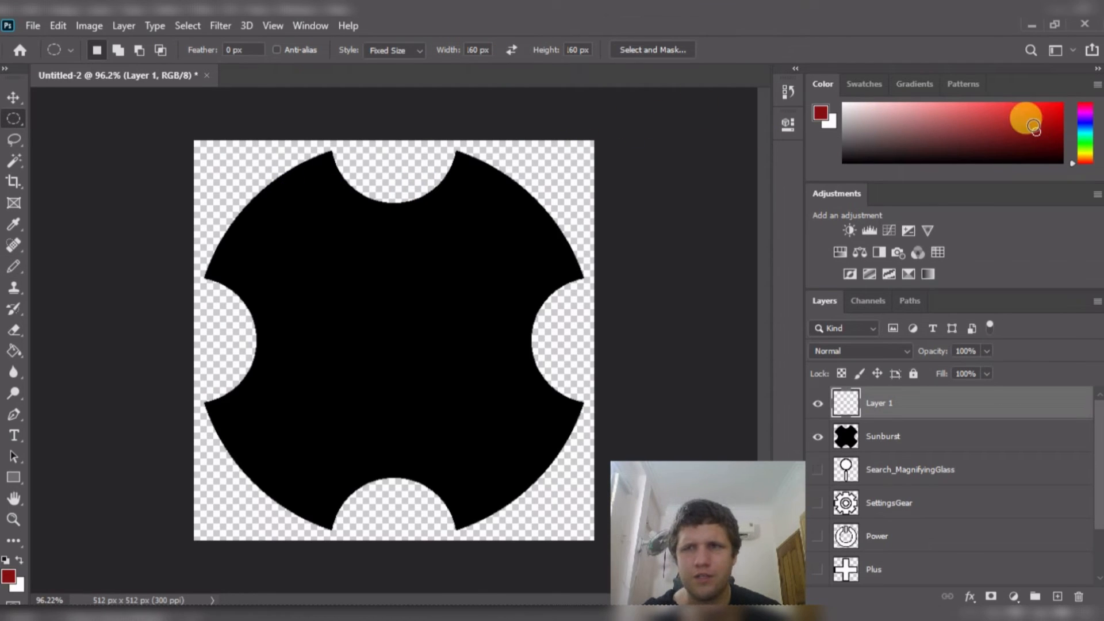
left_click_drag(1032, 102, 1087, 92)
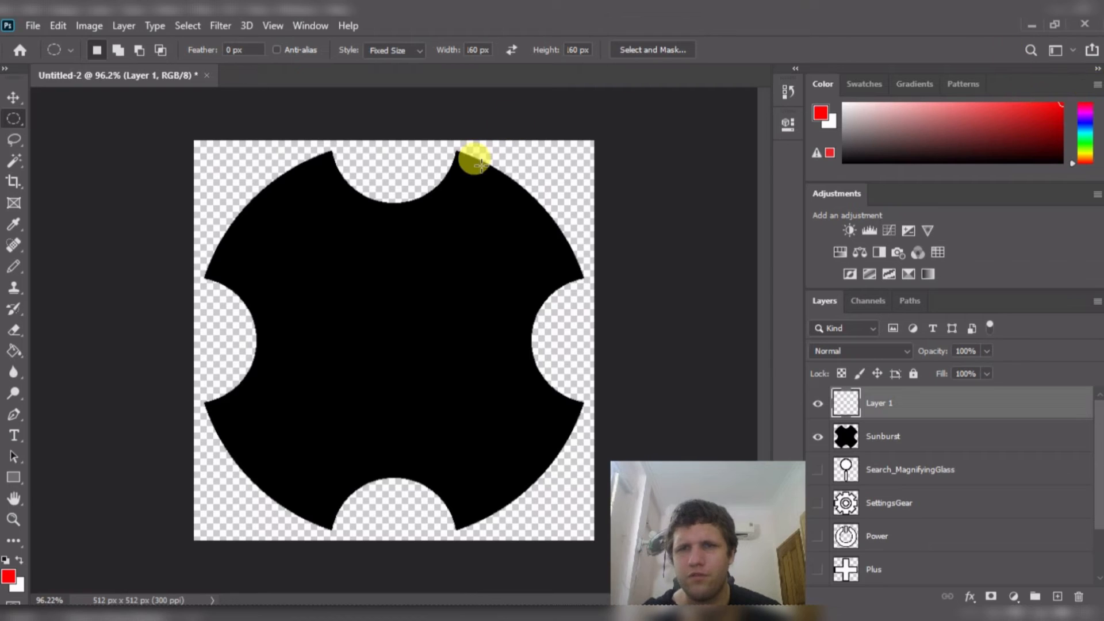
- Align a 160 px circular selection with the disc's top notch and fill it with red on the new layer
left_click(366, 195)
left_click_drag(420, 257, 384, 143)
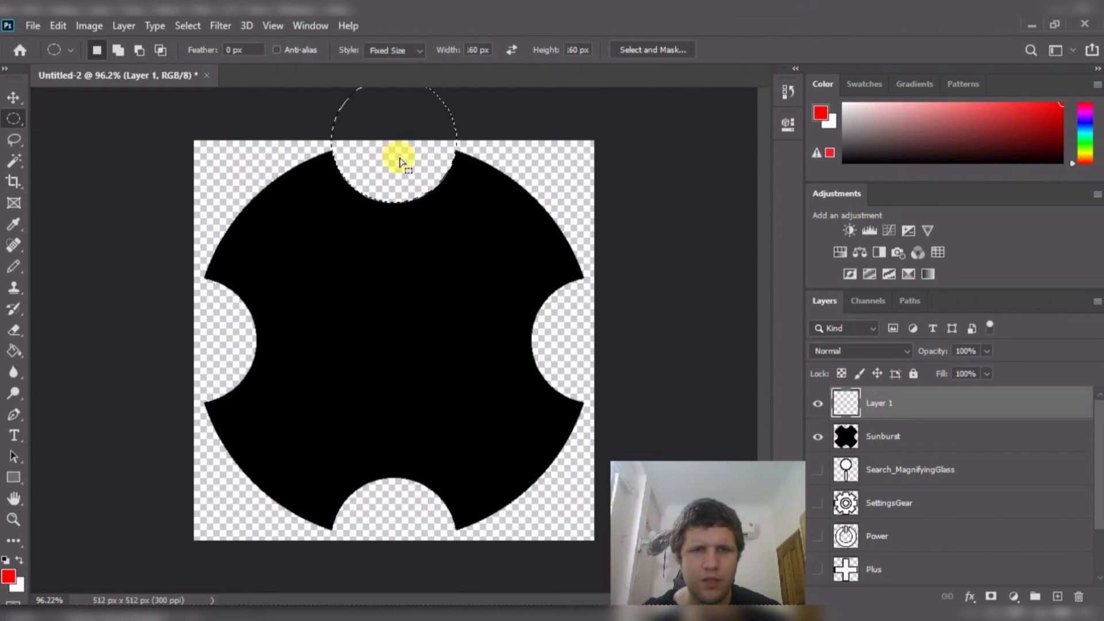
key("g")
left_click(400, 161)
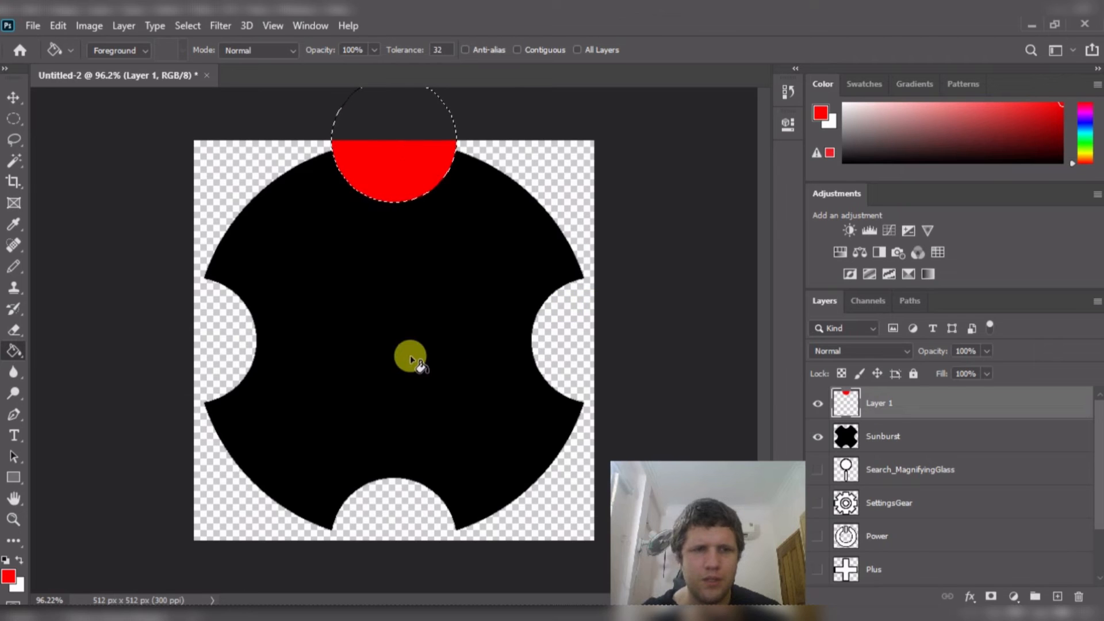
- Restore the default black and white colours and make the Sunburst layer active
key("d")
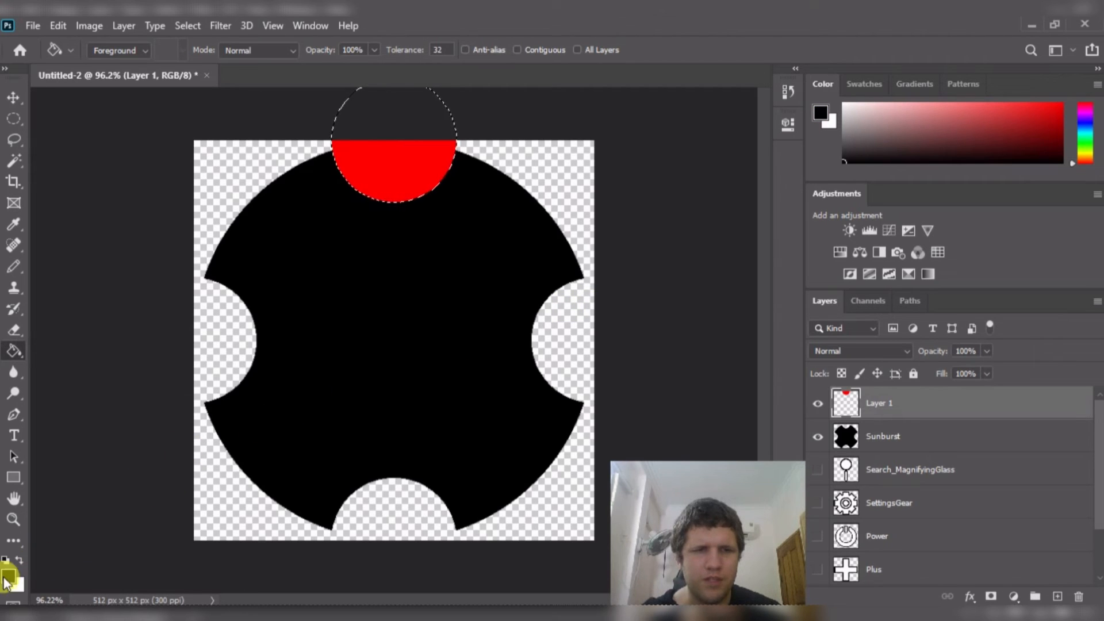
left_click(898, 435)
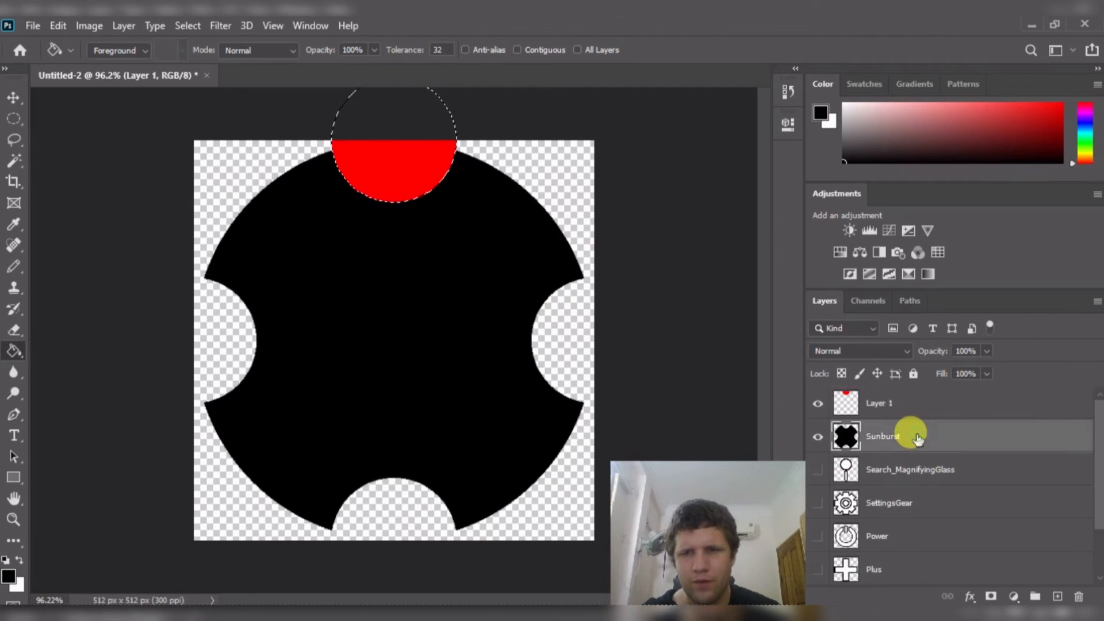
- Clear the circular selection and rotate the Sunburst shape 30 degrees
key("ctrl+d")
key("v")
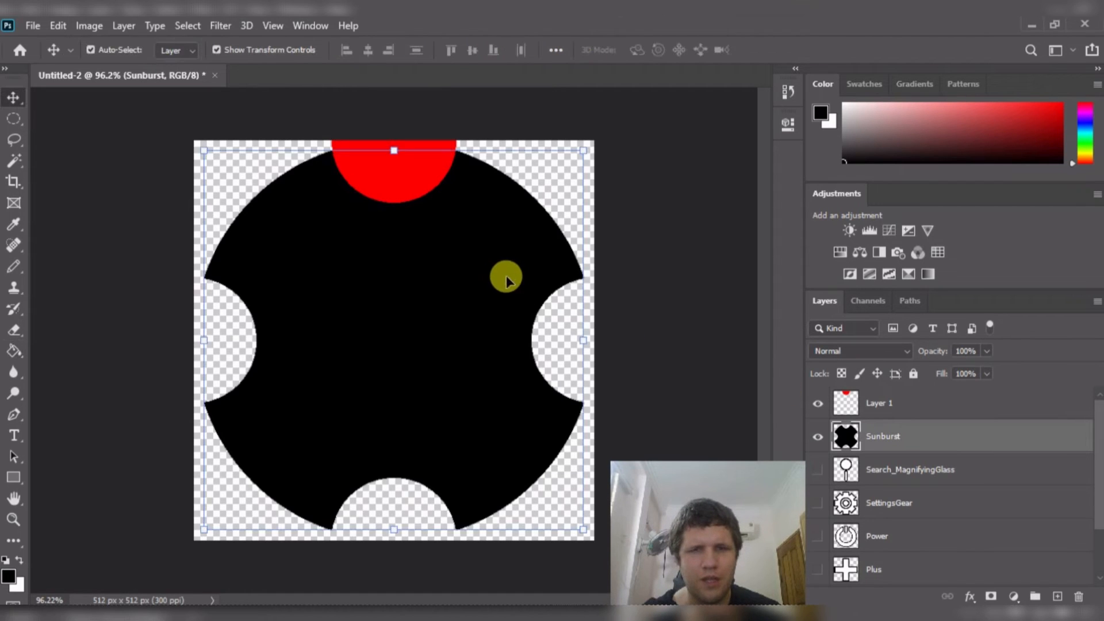
left_click_drag(190, 146, 350, 121)
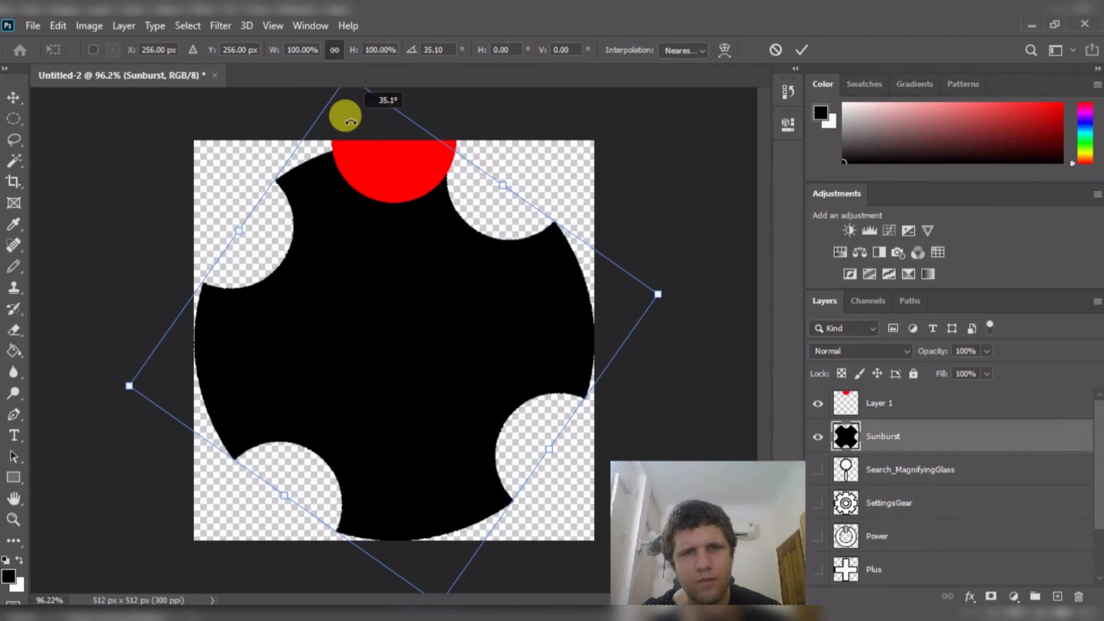
left_click_drag(349, 122, 337, 118)
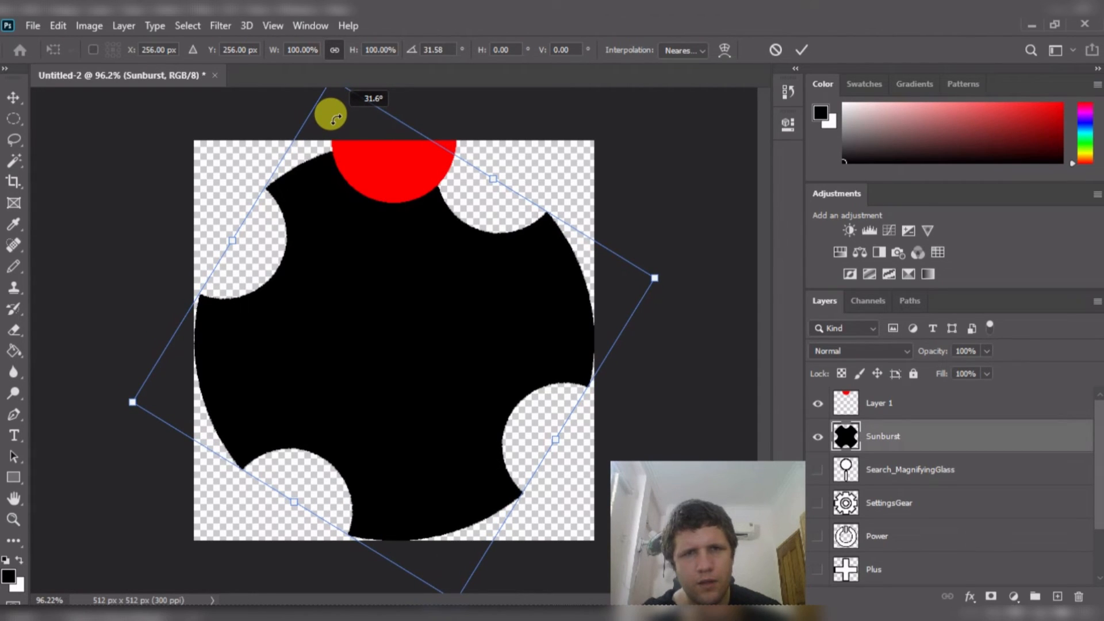
left_click_drag(336, 118, 334, 116)
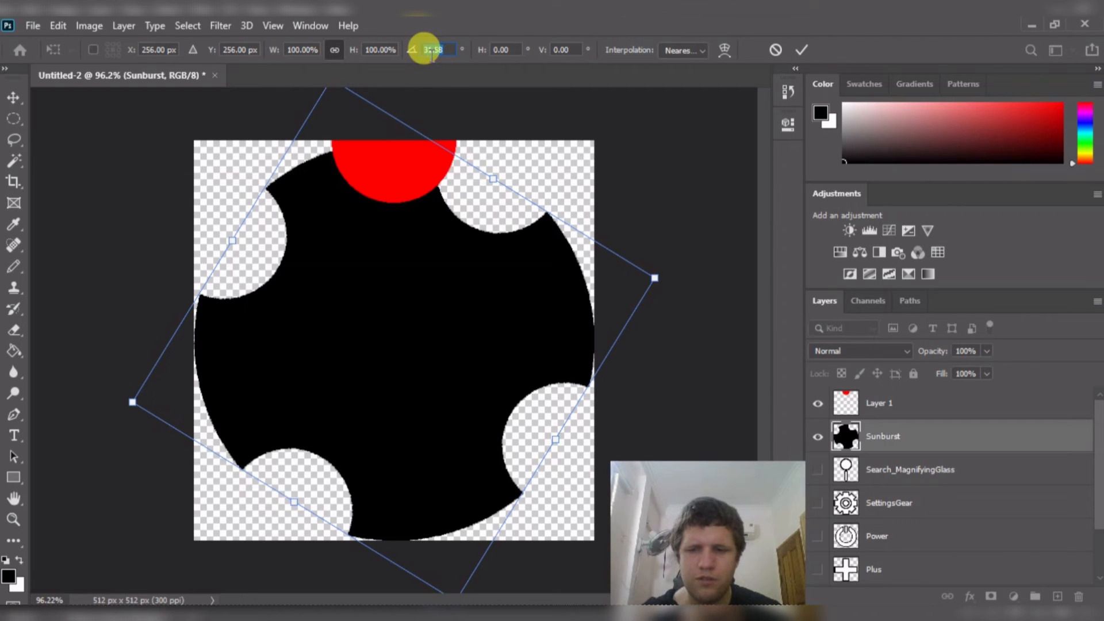
type("30")
key("Return")
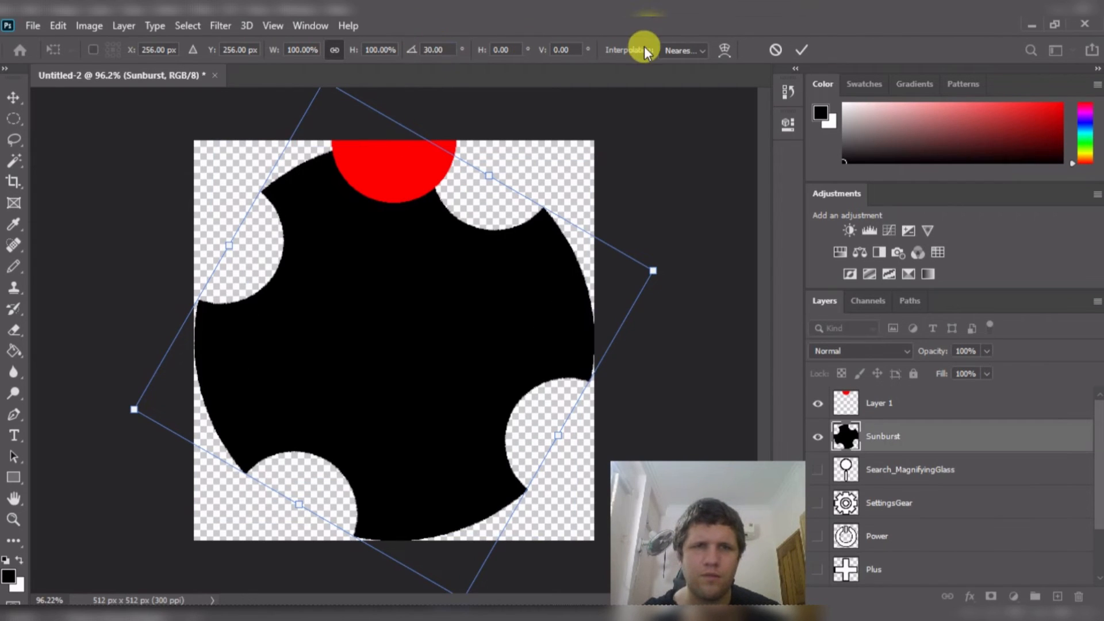
left_click(803, 49)
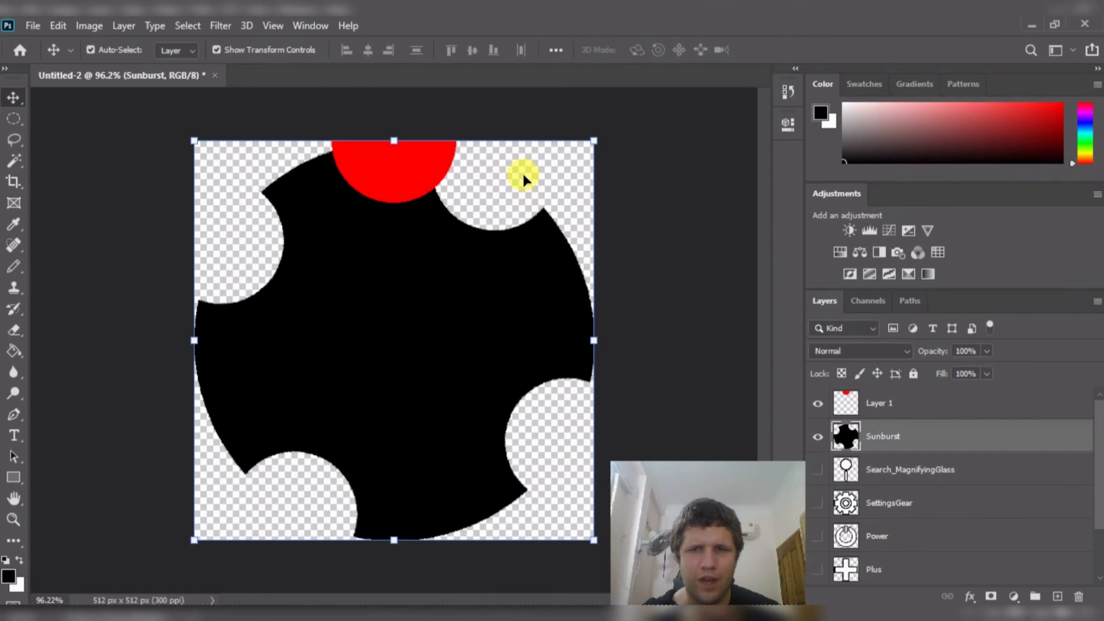
- Cut fixed-size circular notches out of the Sunburst shape, centred on the canvas's left, bottom and right edges
key("m")
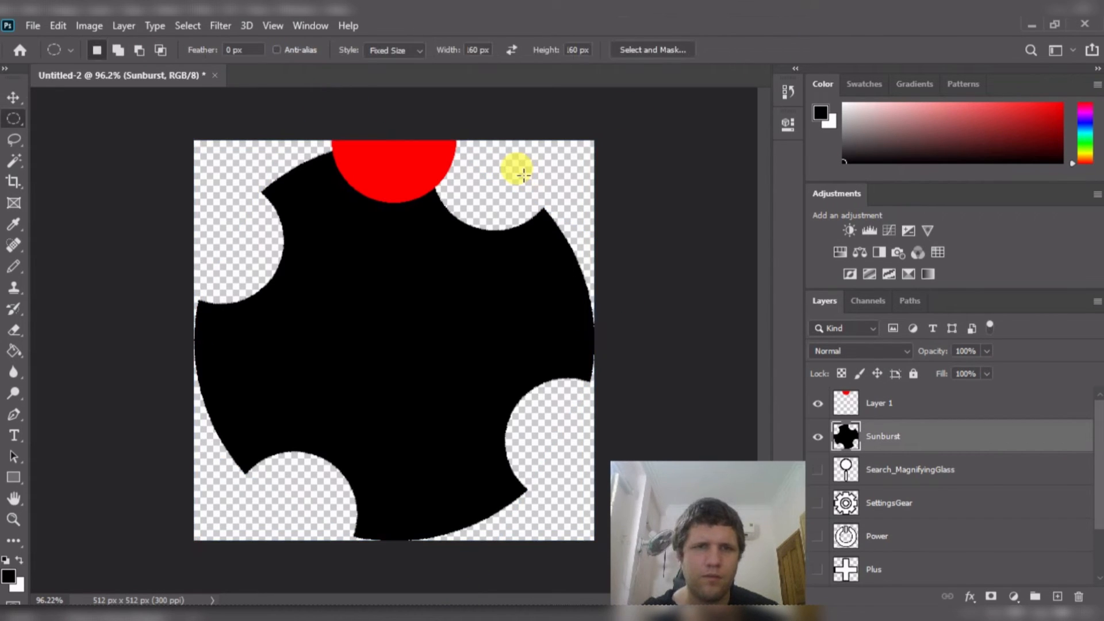
left_click(417, 287)
left_click_drag(457, 295, 382, 147)
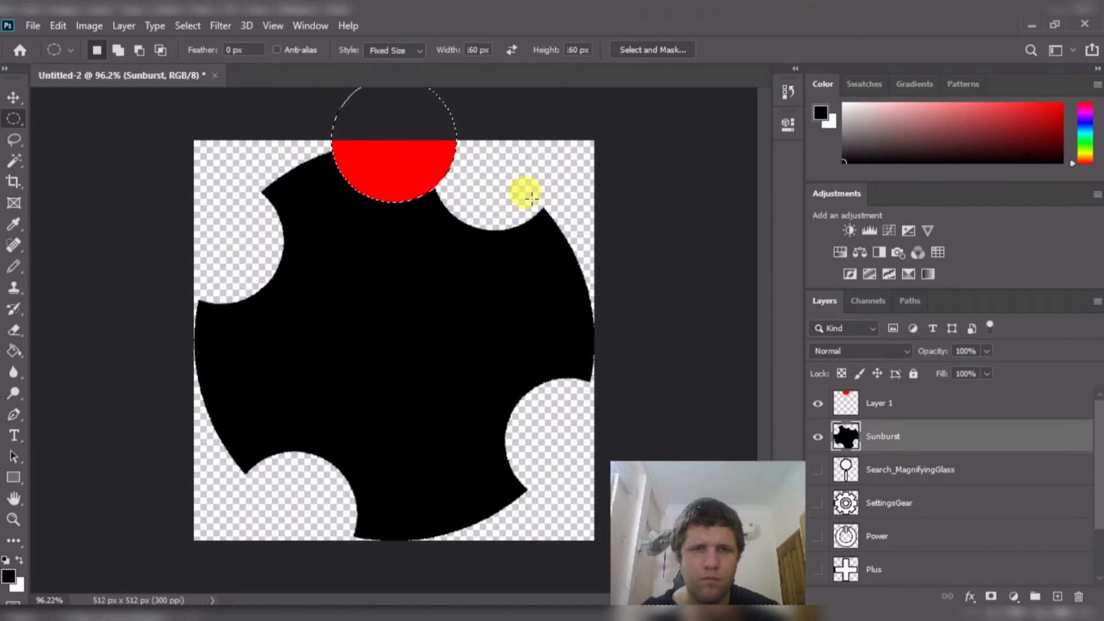
left_click_drag(390, 154, 185, 355)
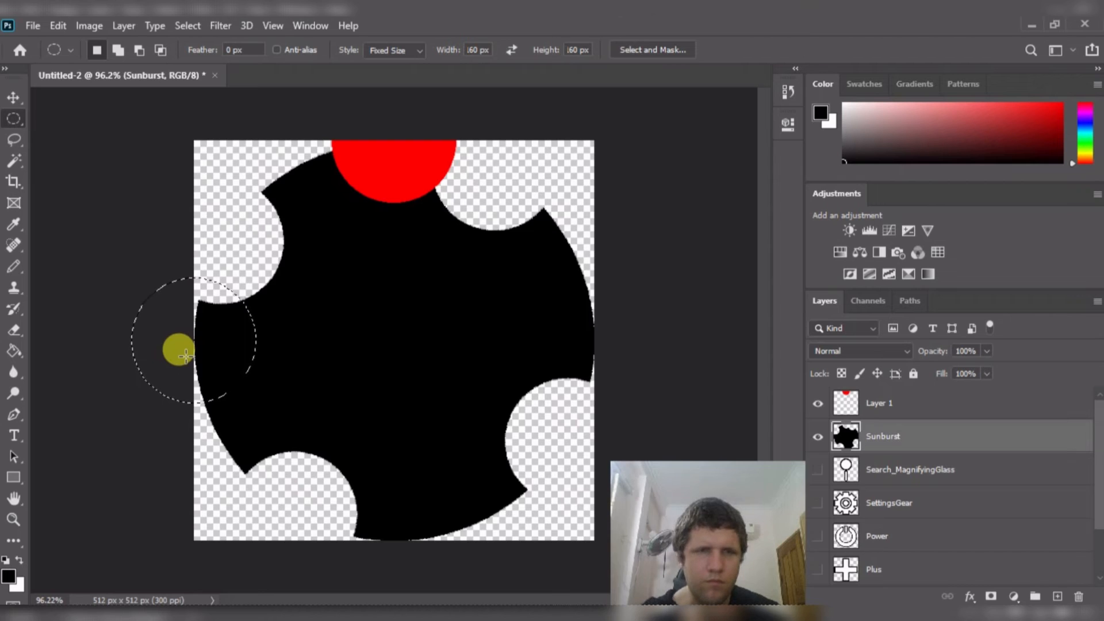
key("Delete")
key("ctrl+d")
left_click_drag(366, 429, 559, 320)
key("Delete")
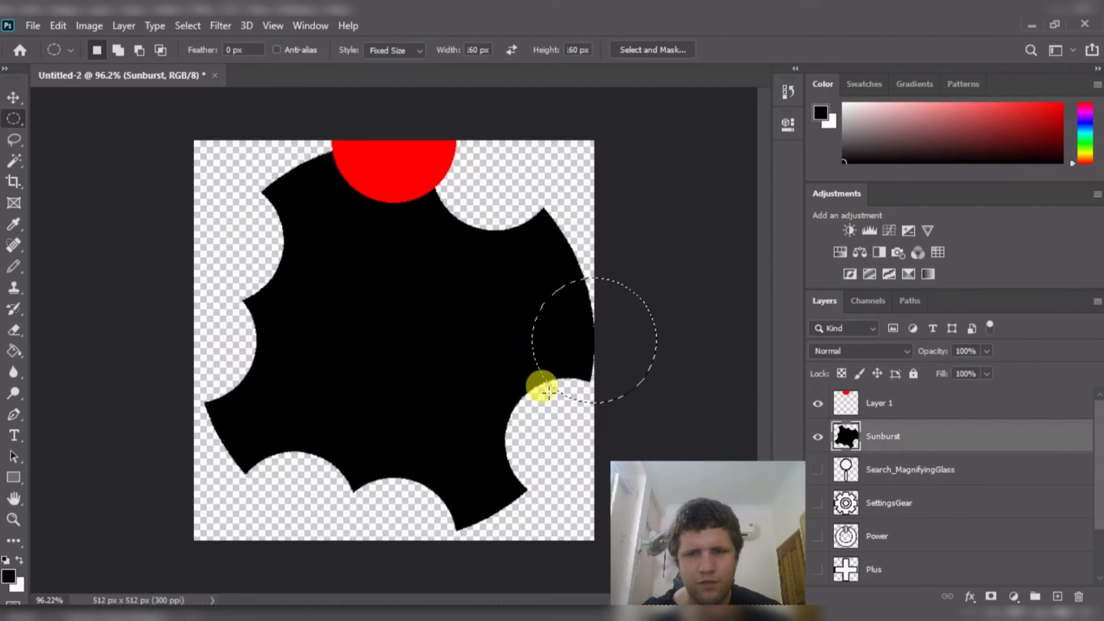
key("Delete")
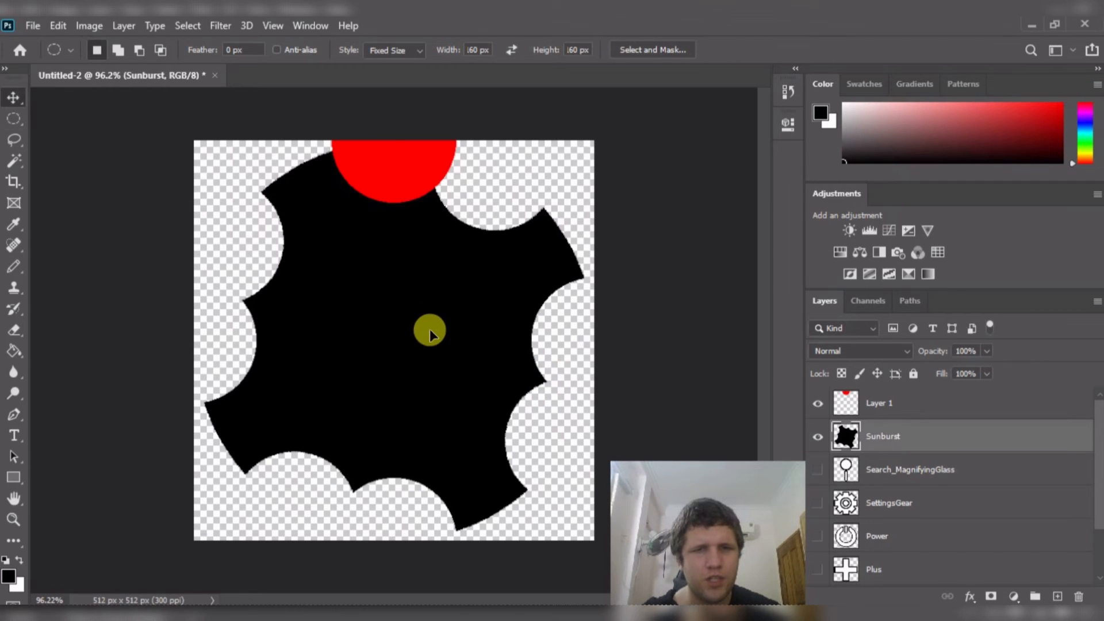
- Rotate the notched Sunburst shape another 30 degrees and leave the transform
key("v")
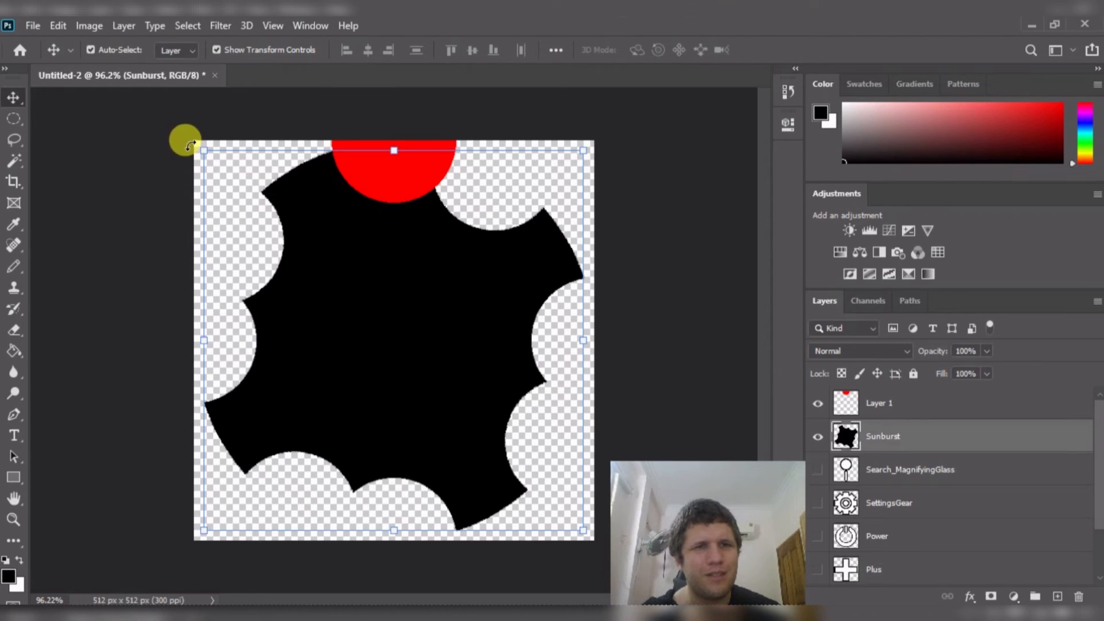
left_click_drag(190, 145, 327, 109)
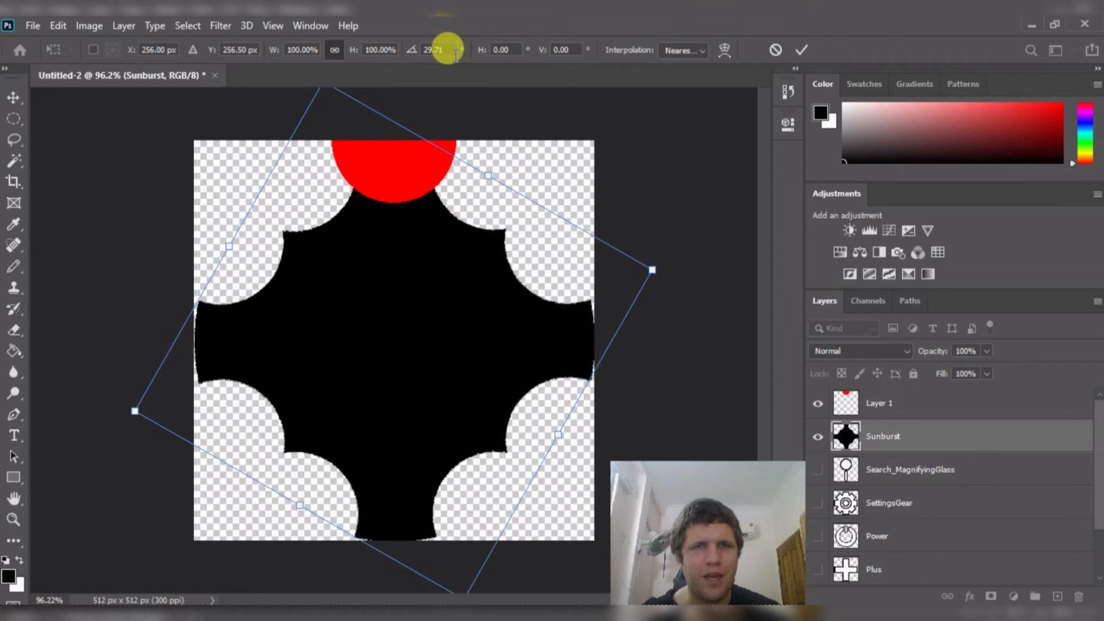
type("30")
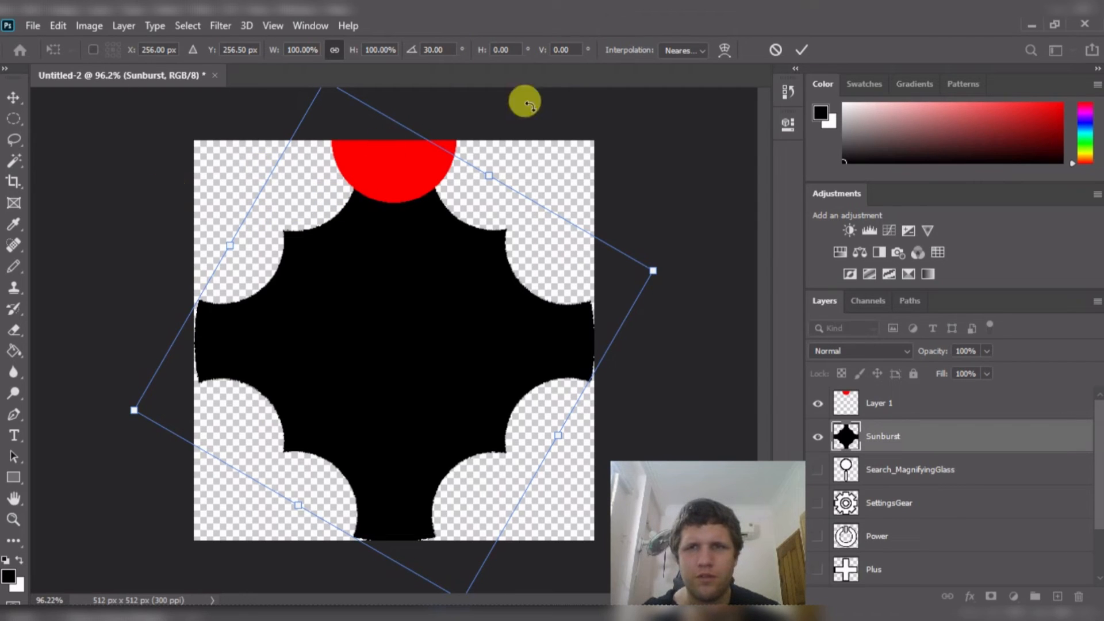
key("Escape")
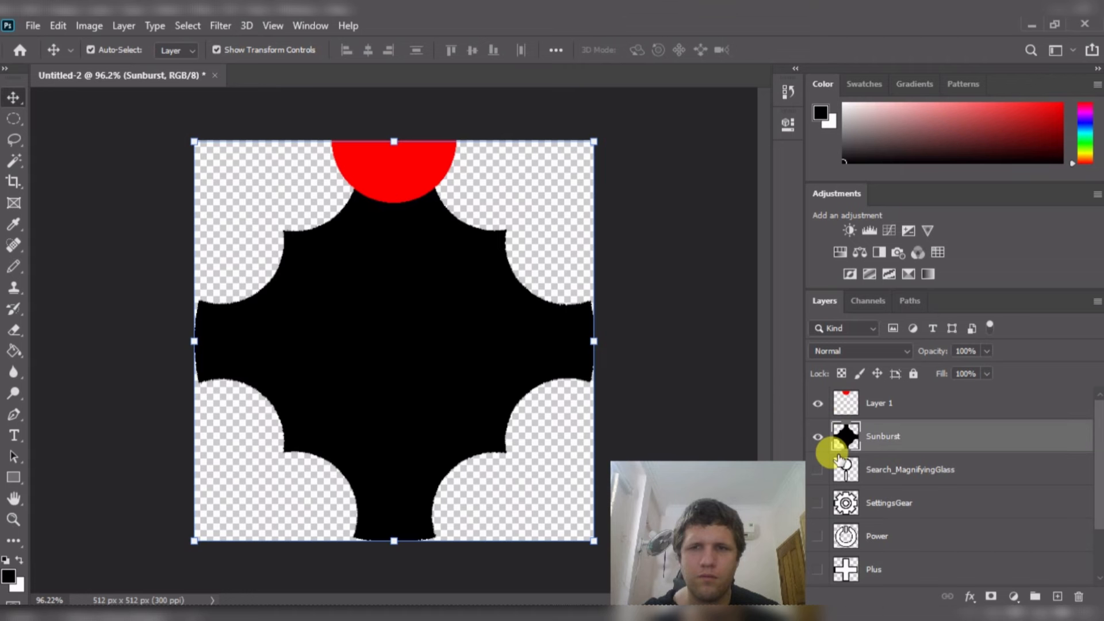
- Hide Layer 1 and cut circular notches out of Sunburst at the middle of all four canvas edges
left_click(816, 403)
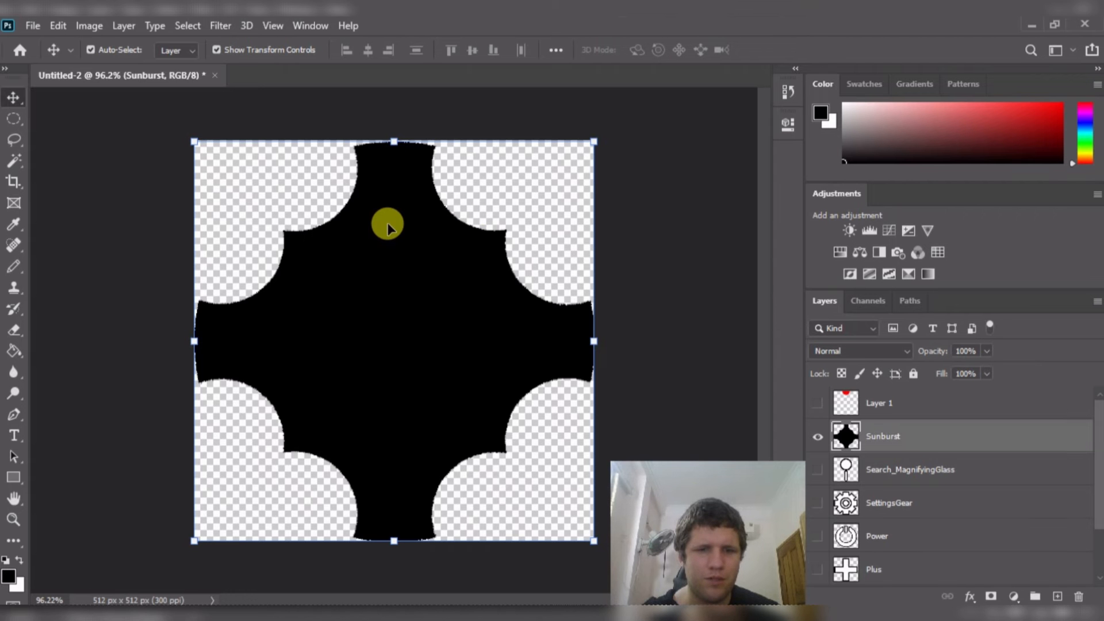
key("m")
left_click(389, 225)
left_click_drag(450, 277, 400, 125)
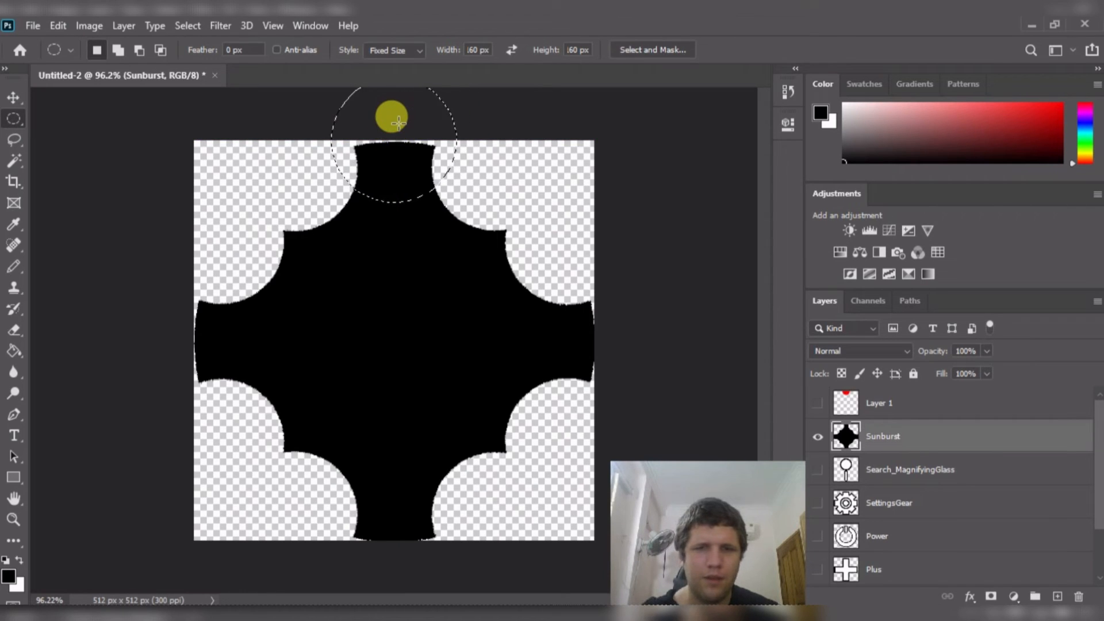
key("Delete")
left_click(420, 262)
left_click_drag(455, 317, 396, 495)
key("Delete")
key("Delete")
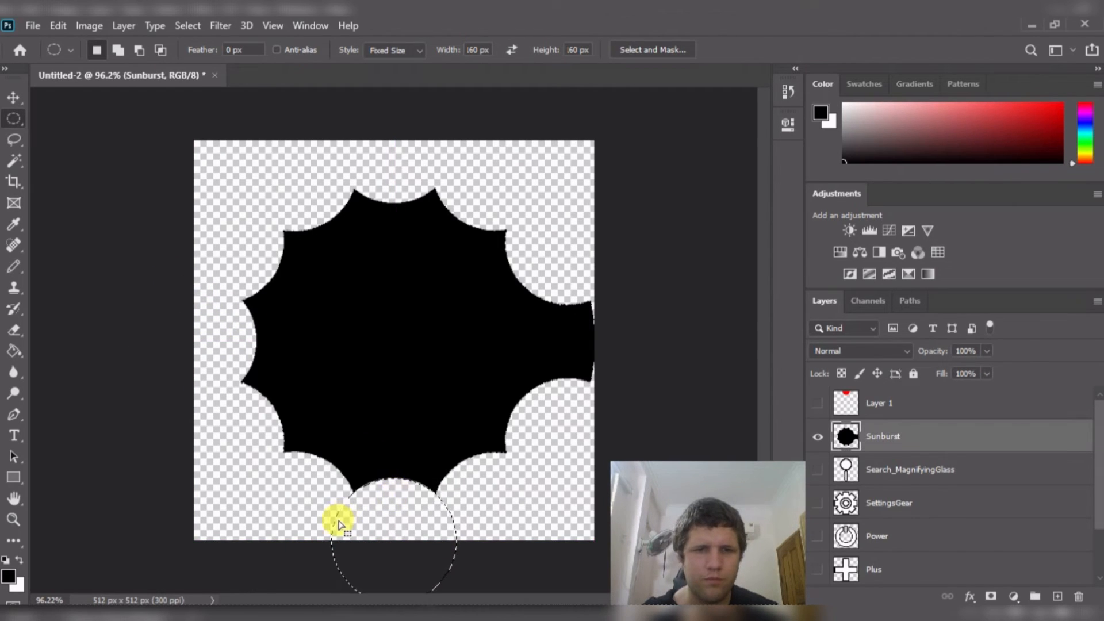
left_click_drag(342, 534, 547, 333)
key("Delete")
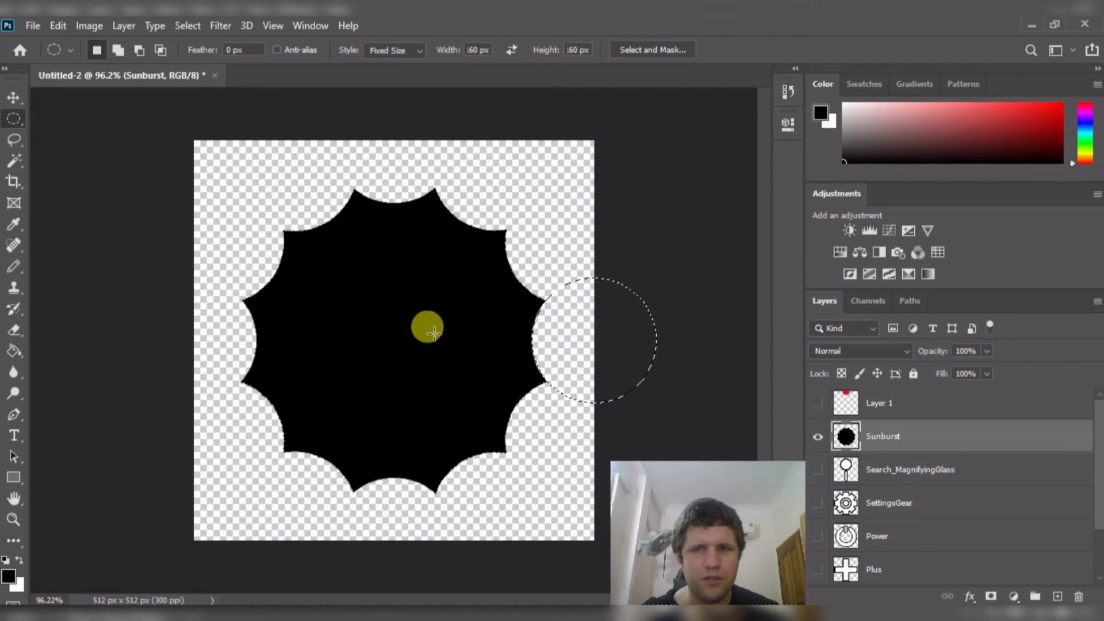
- Delete Layer 1 with the red guide circle
left_click(882, 403)
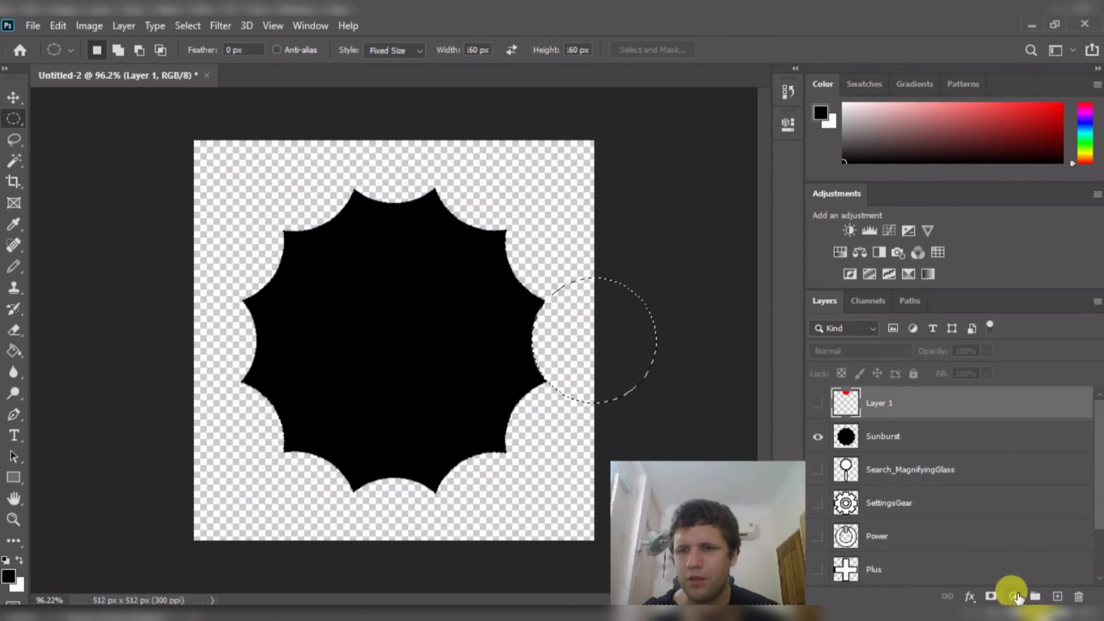
left_click(1078, 597)
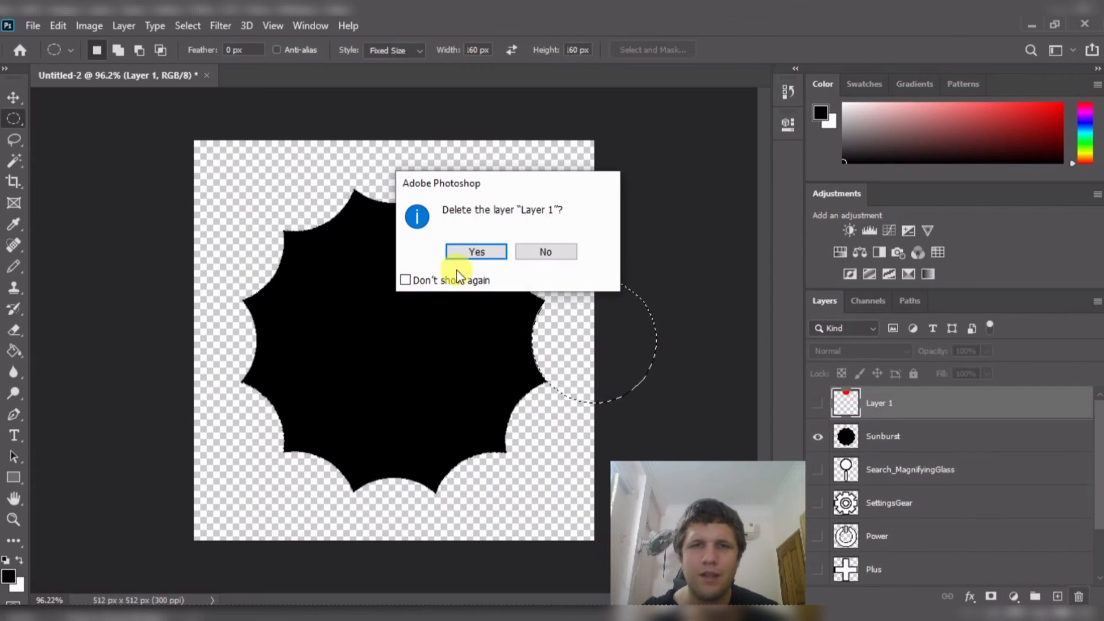
left_click(477, 250)
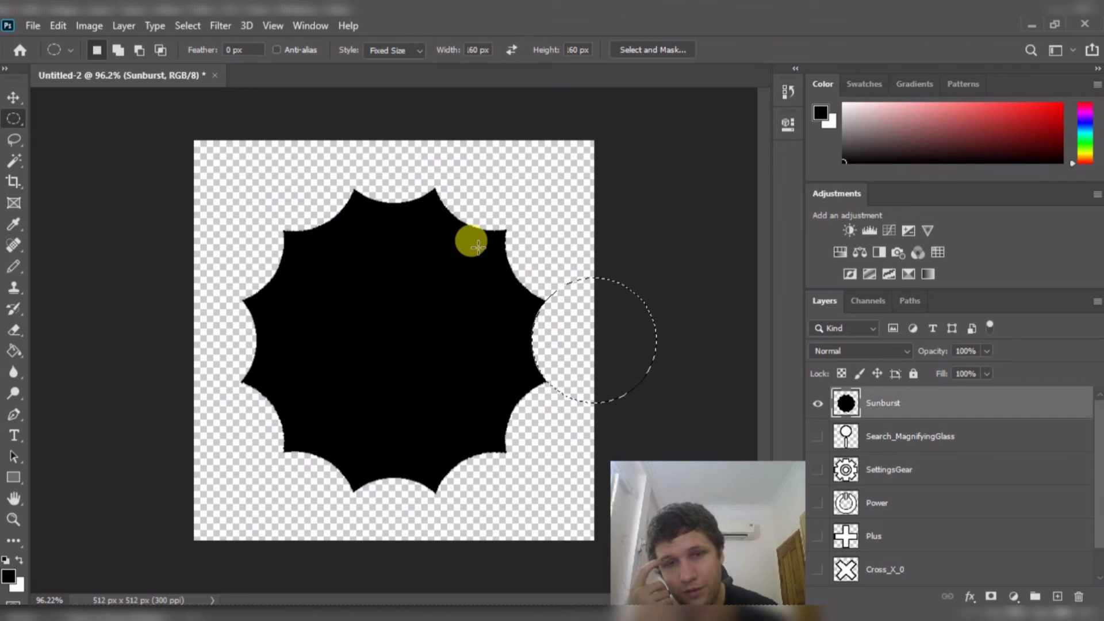
- Select the black sunburst, move it to the canvas's bottom-right corner and scale it to 130.28% to fill the canvas
key("w")
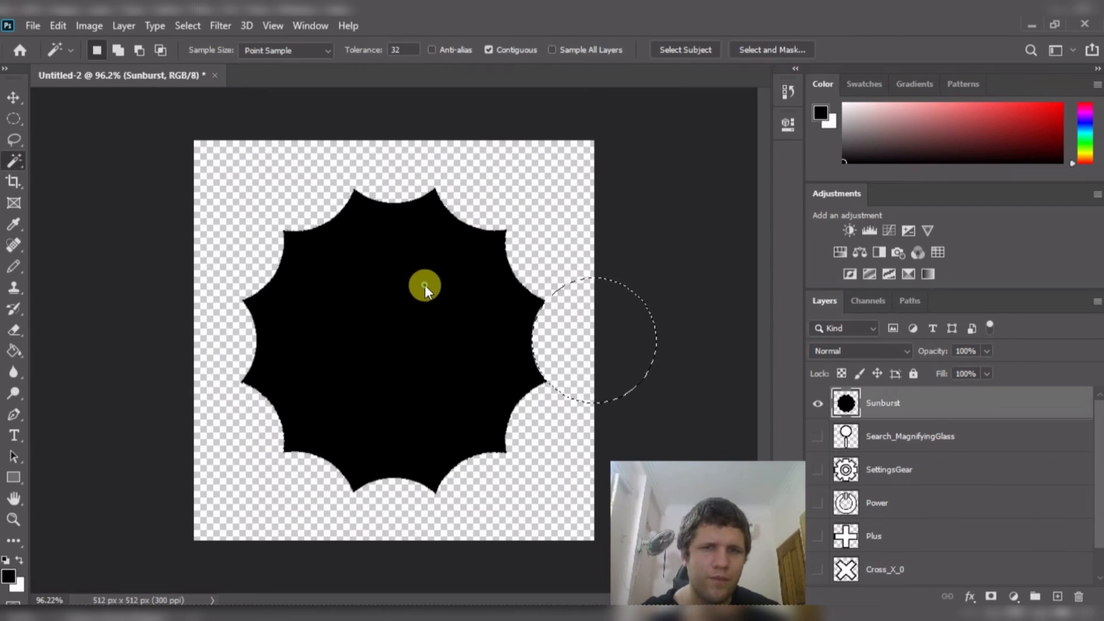
left_click(426, 285)
key("v")
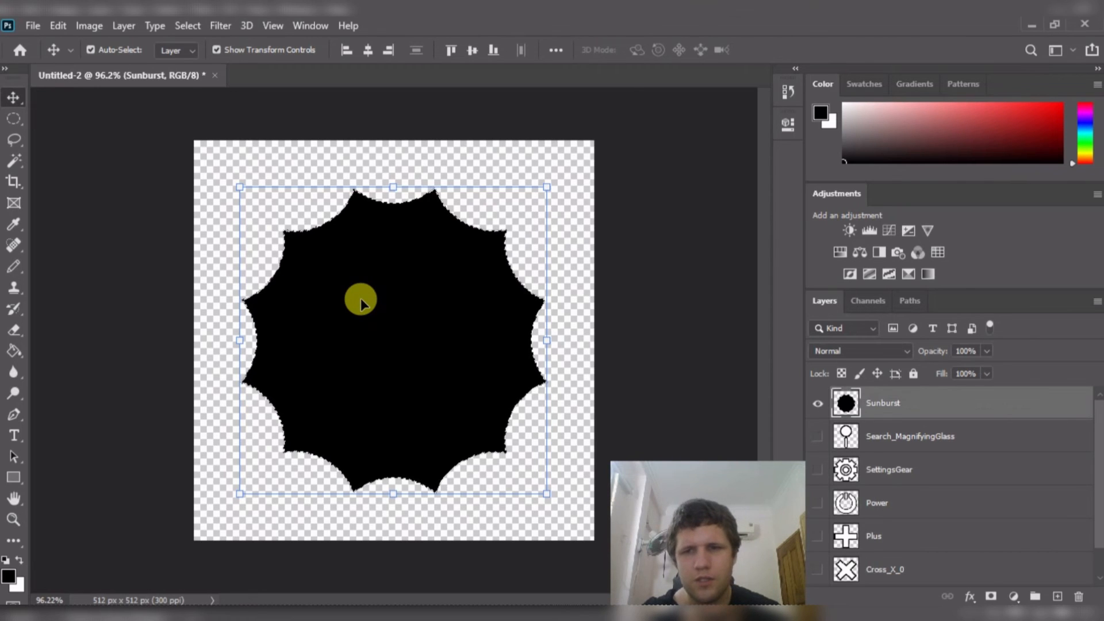
left_click_drag(360, 298, 409, 349)
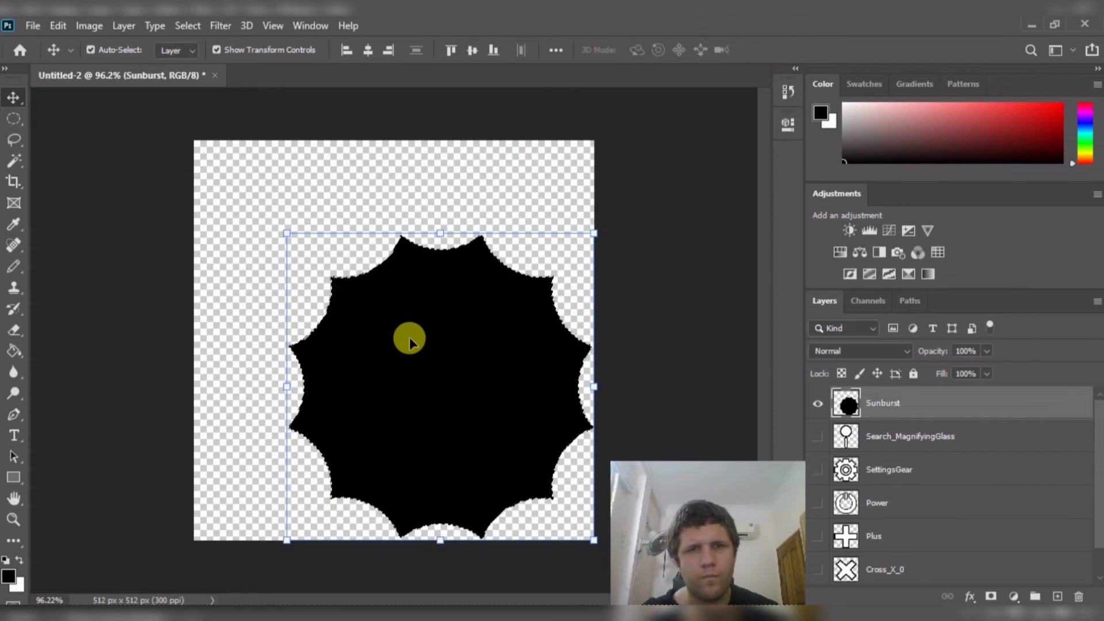
left_click_drag(286, 233, 186, 138)
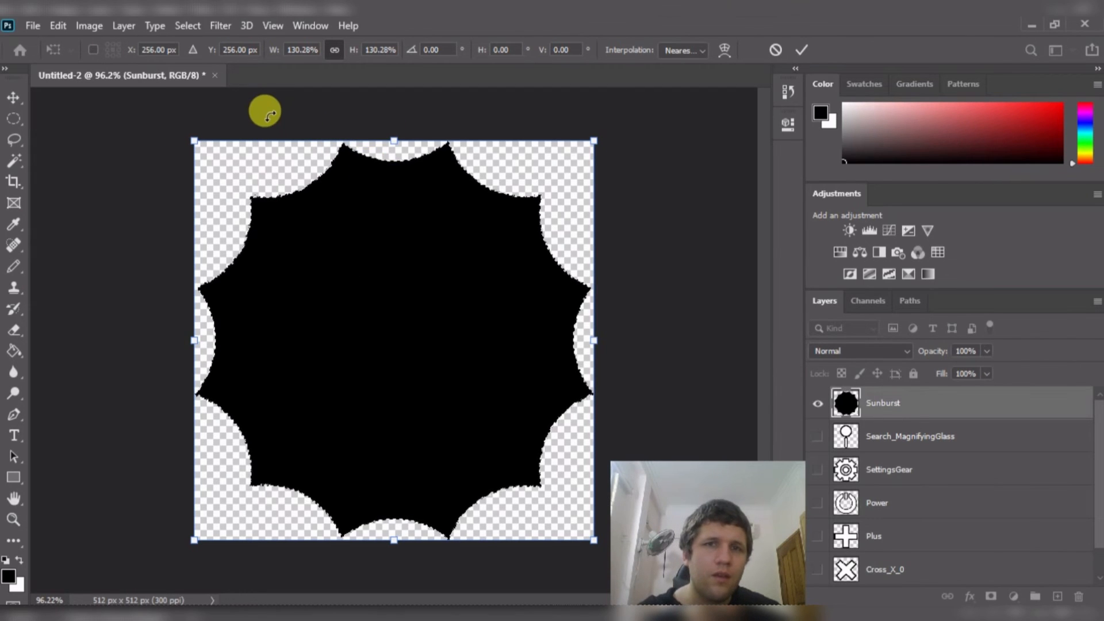
left_click(800, 51)
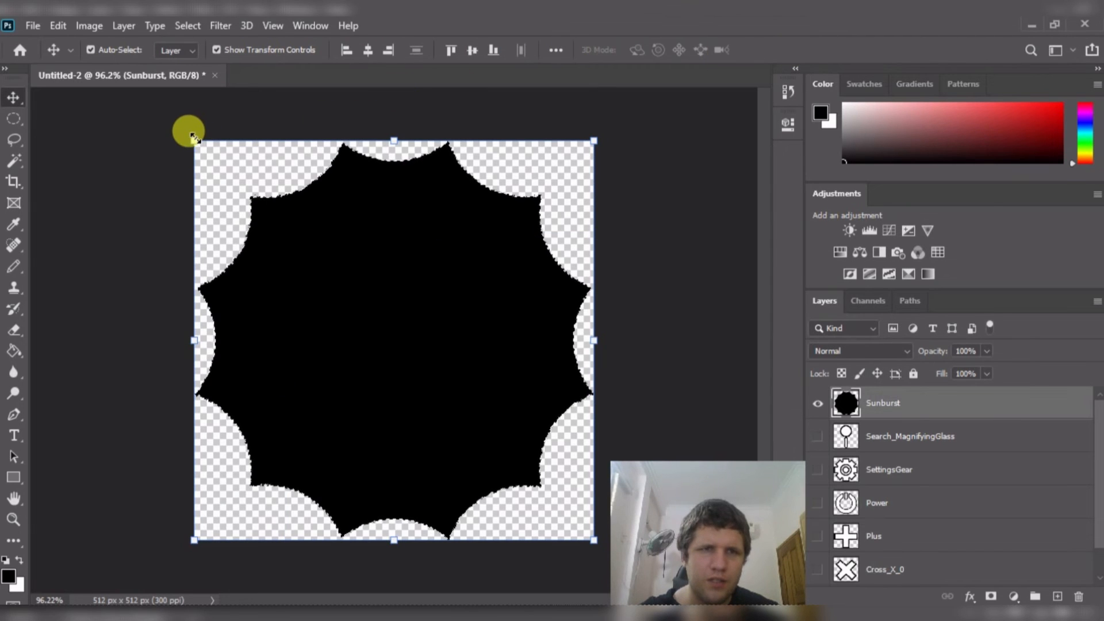
- Scale the sunburst down to about 92.29% and centre it on the canvas with an even margin
left_click_drag(194, 138, 199, 149)
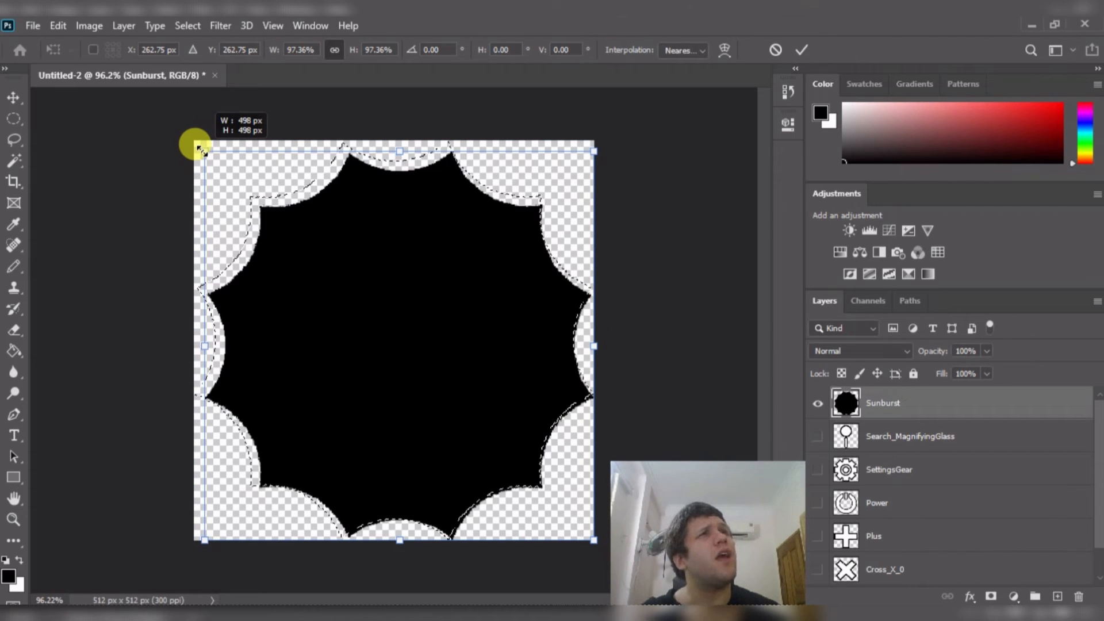
left_click_drag(200, 149, 201, 151)
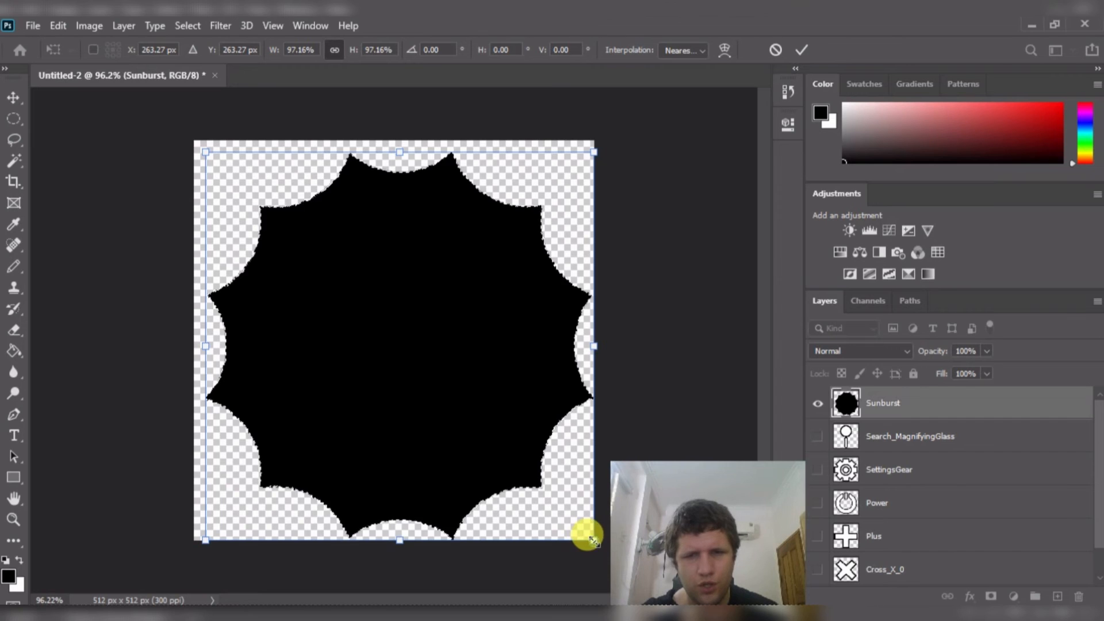
mouse_move(584, 541)
left_mouse_down()
mouse_move(582, 525)
mouse_move(595, 544)
left_mouse_up()
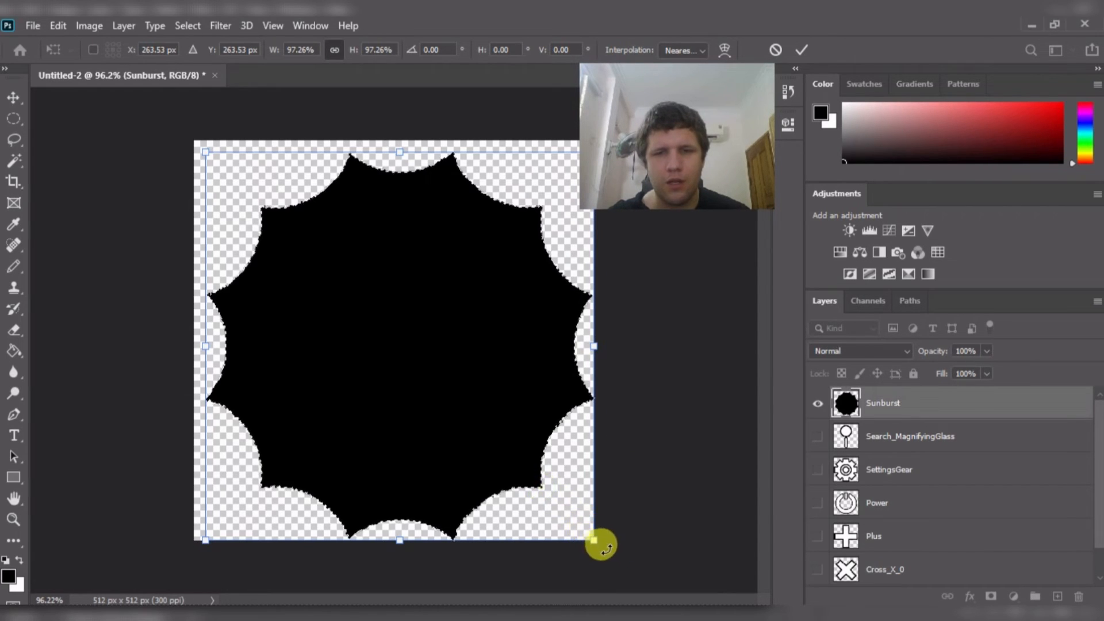
mouse_move(594, 538)
left_mouse_down()
mouse_move(578, 525)
mouse_move(594, 541)
left_mouse_up()
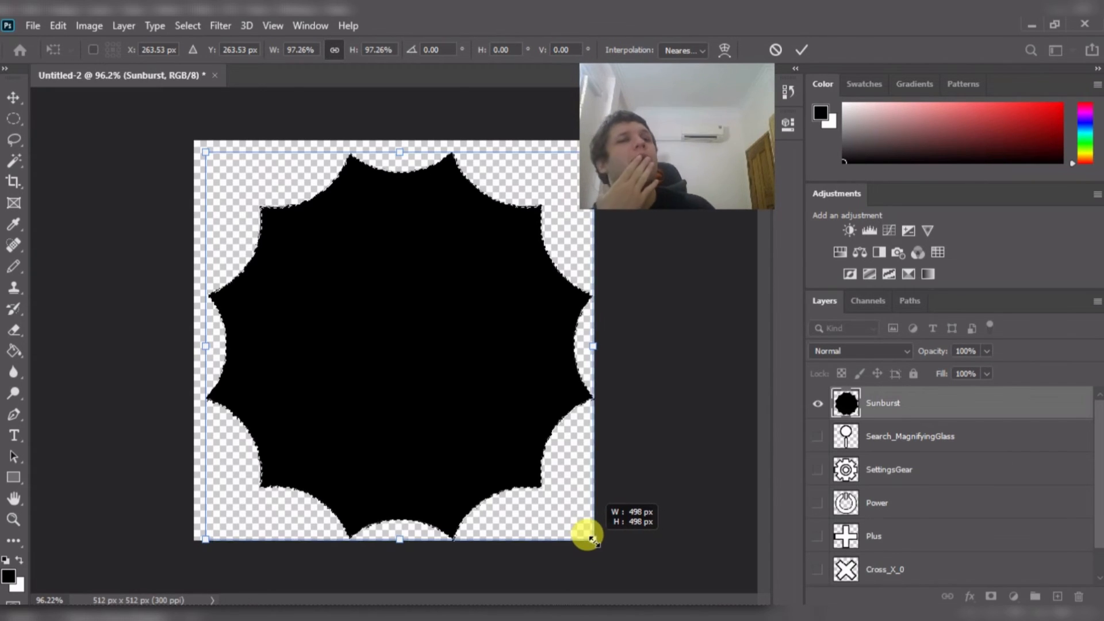
left_click_drag(593, 538, 587, 539)
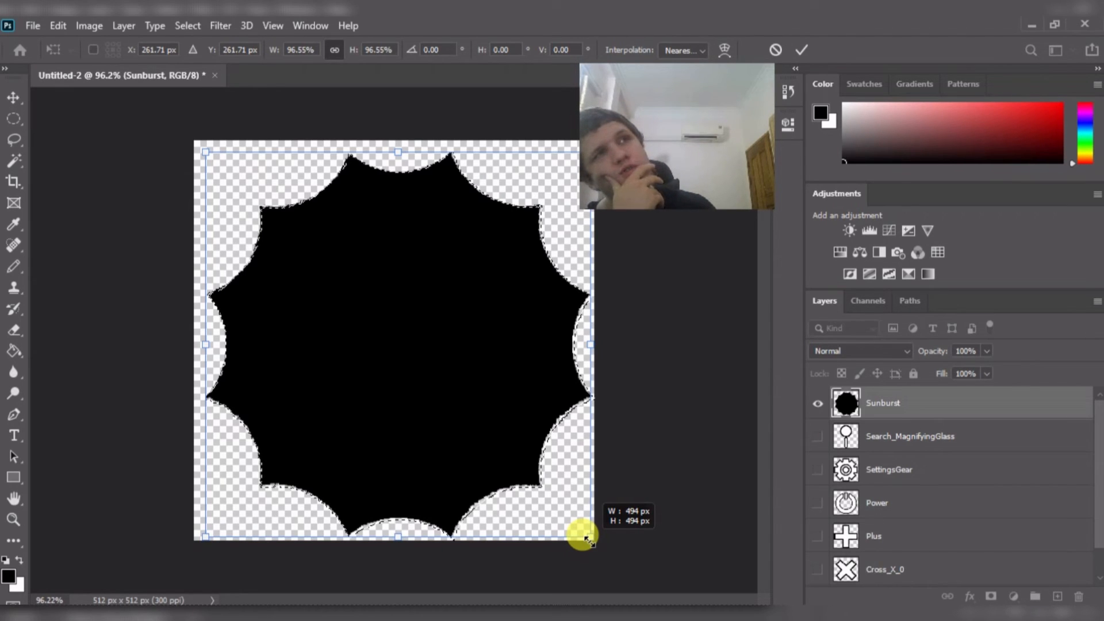
left_click_drag(587, 539, 592, 503)
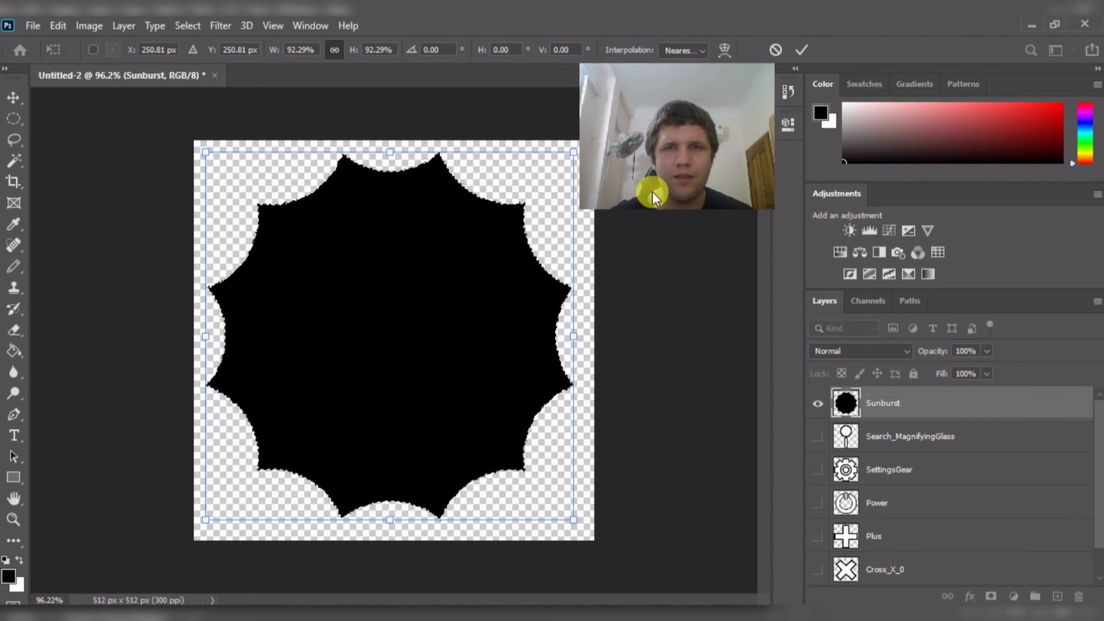
left_click(803, 50)
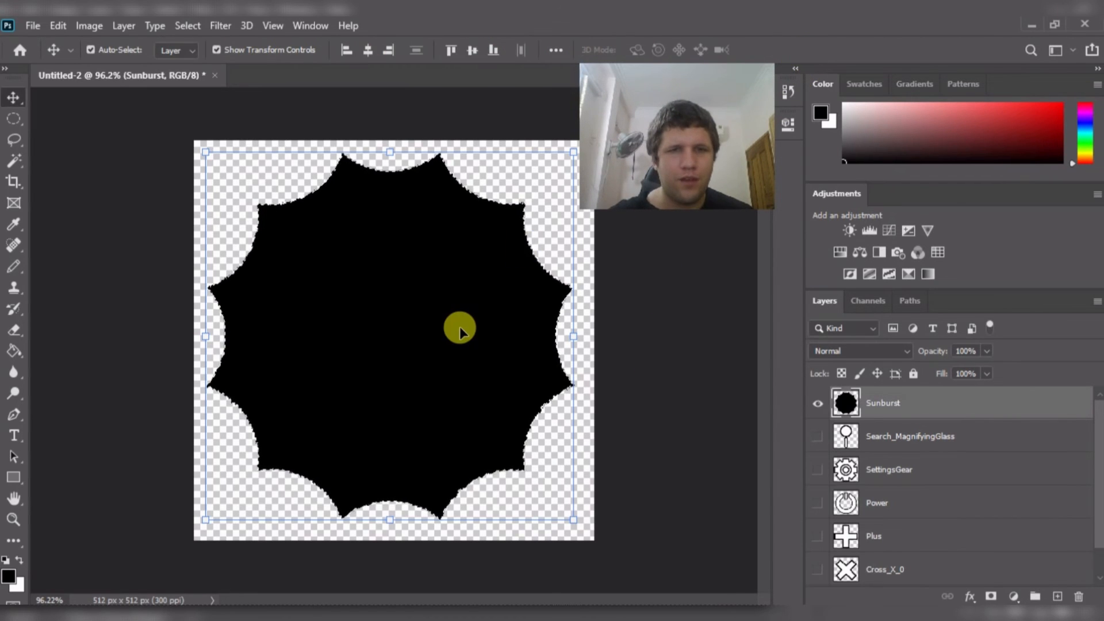
mouse_move(378, 301)
left_mouse_down()
mouse_move(389, 318)
mouse_move(382, 304)
left_mouse_up()
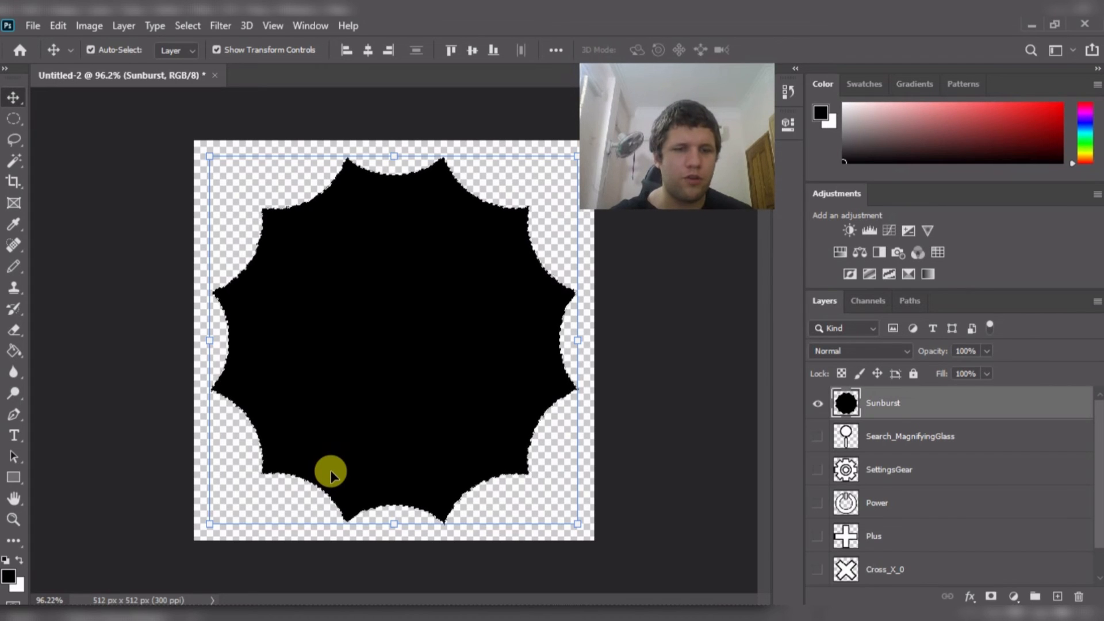
- Contract the selection around the Sunburst shape by 20 pixels
key("w")
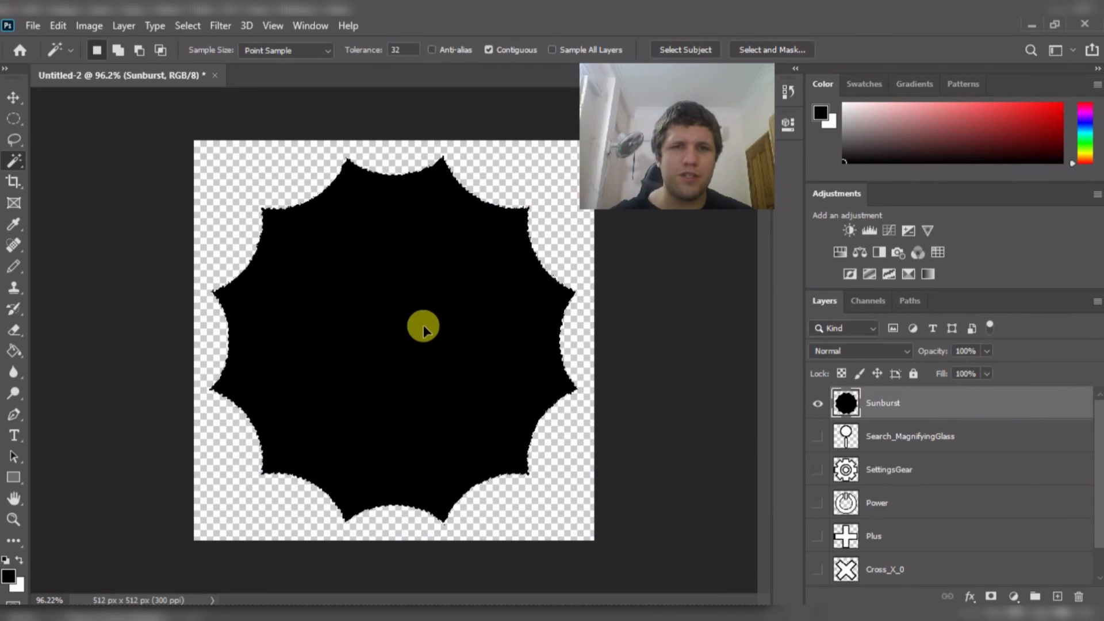
left_click(188, 25)
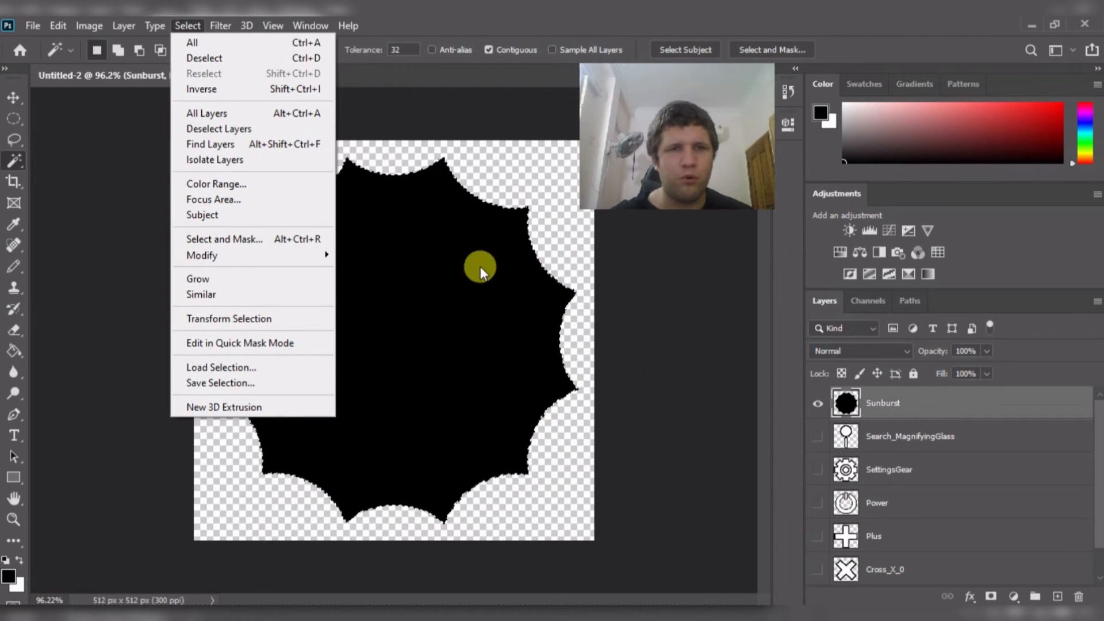
mouse_move(313, 255)
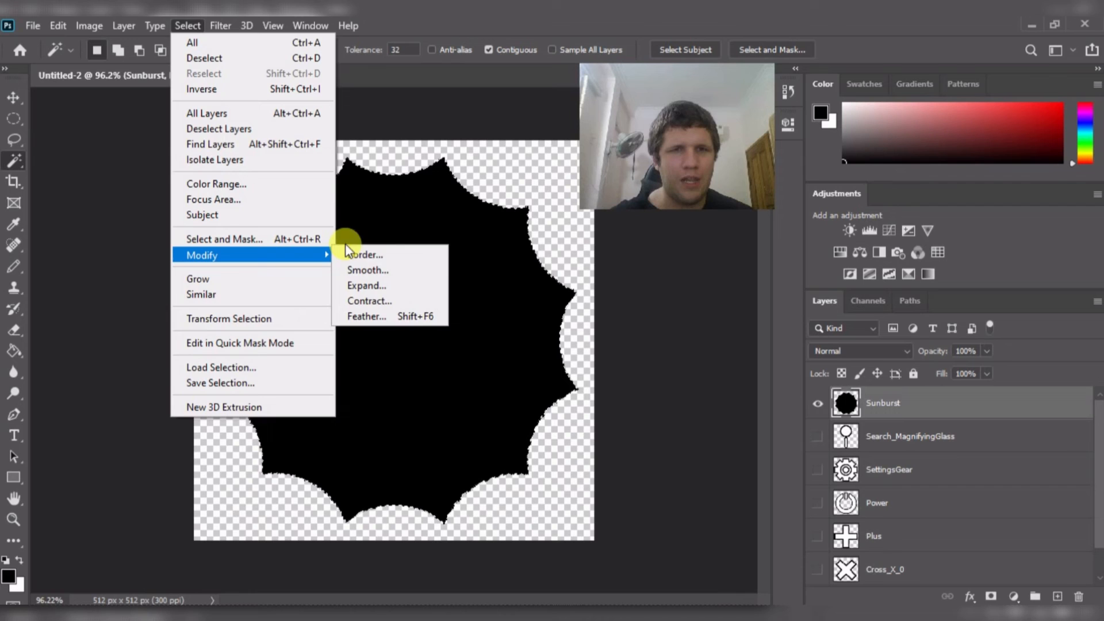
left_click(409, 298)
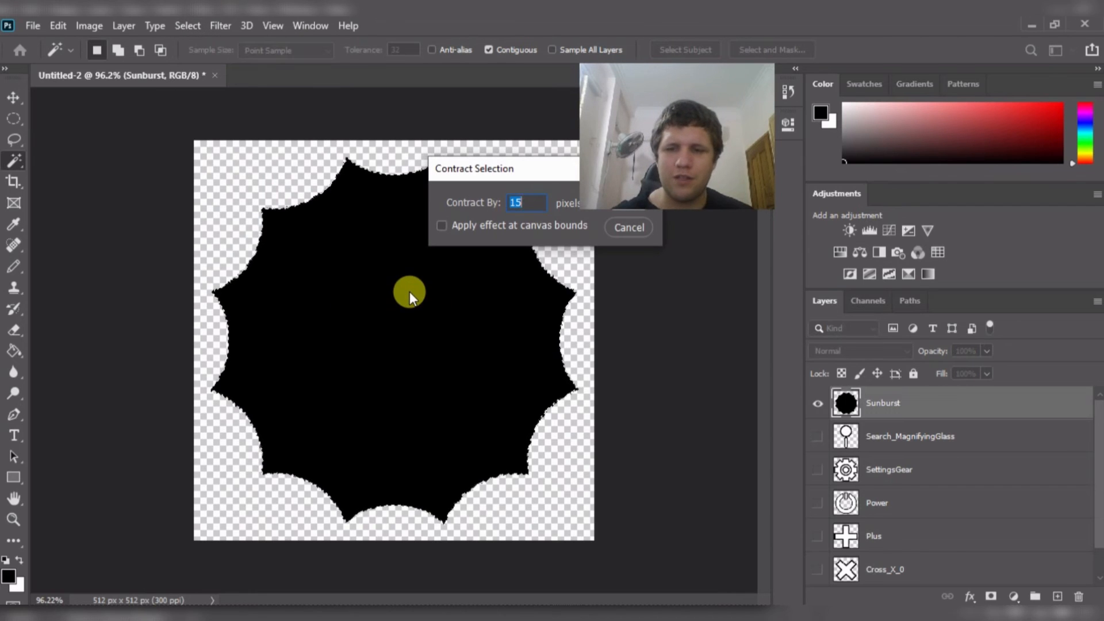
type("20")
key("Return")
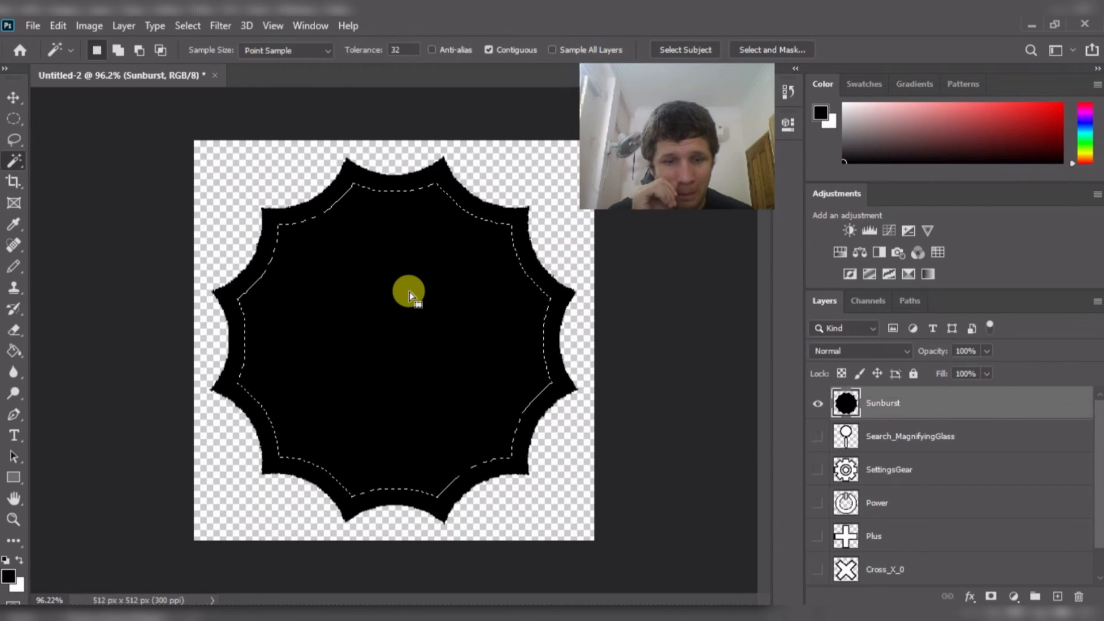
- Fill the contracted selection inside the Sunburst with white, leaving a black outline around it
key("g")
key("x")
left_click(409, 291)
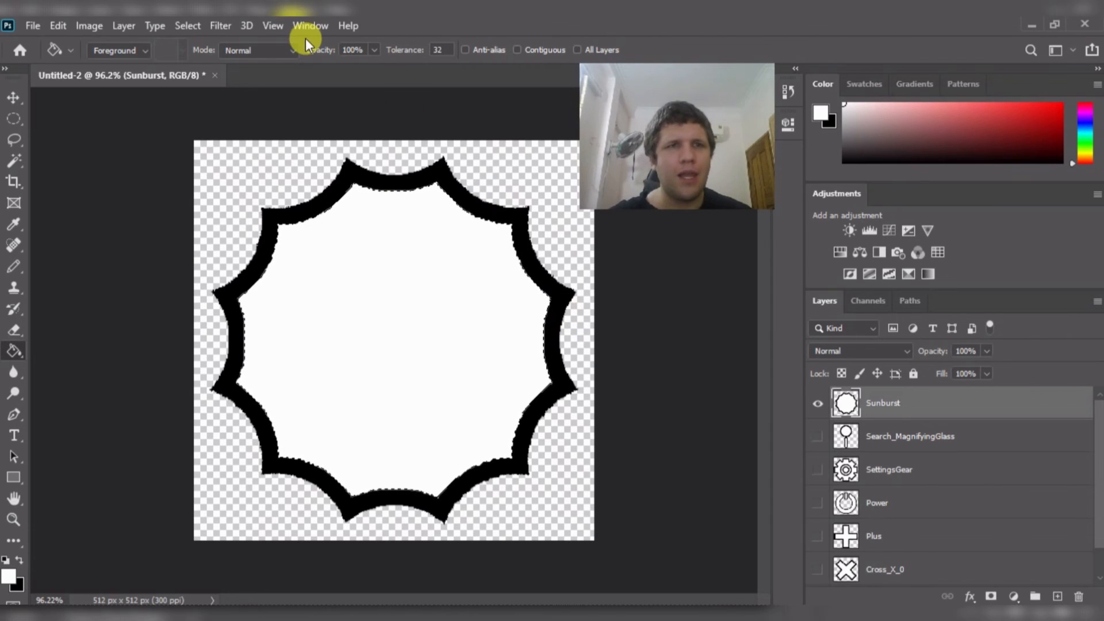
- Quick-export the outlined Sunburst icon as a PNG
left_click(33, 25)
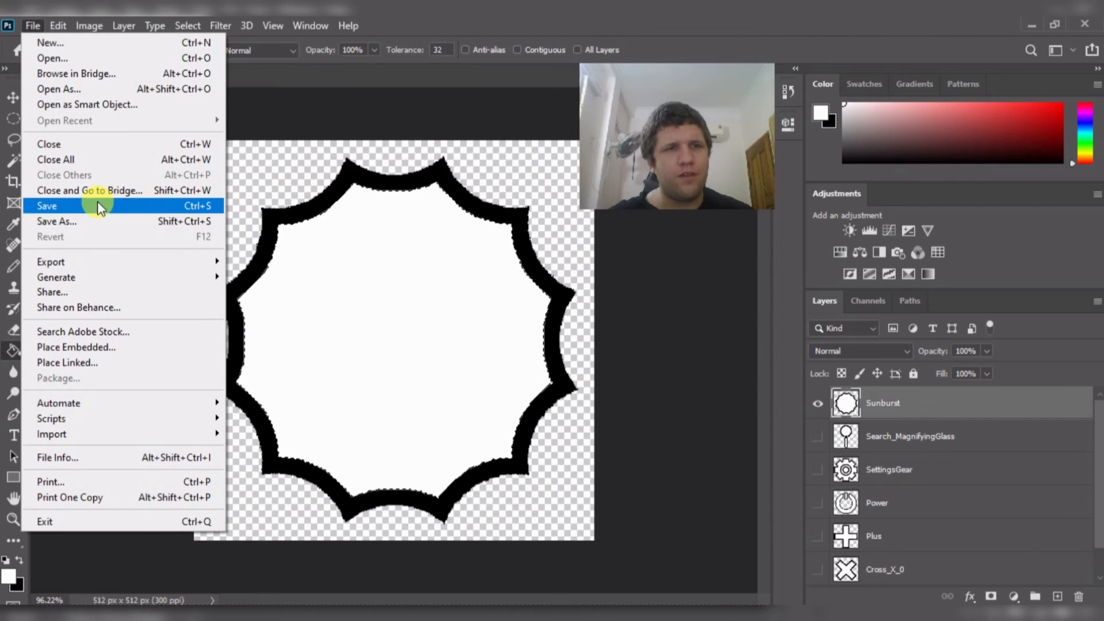
mouse_move(105, 262)
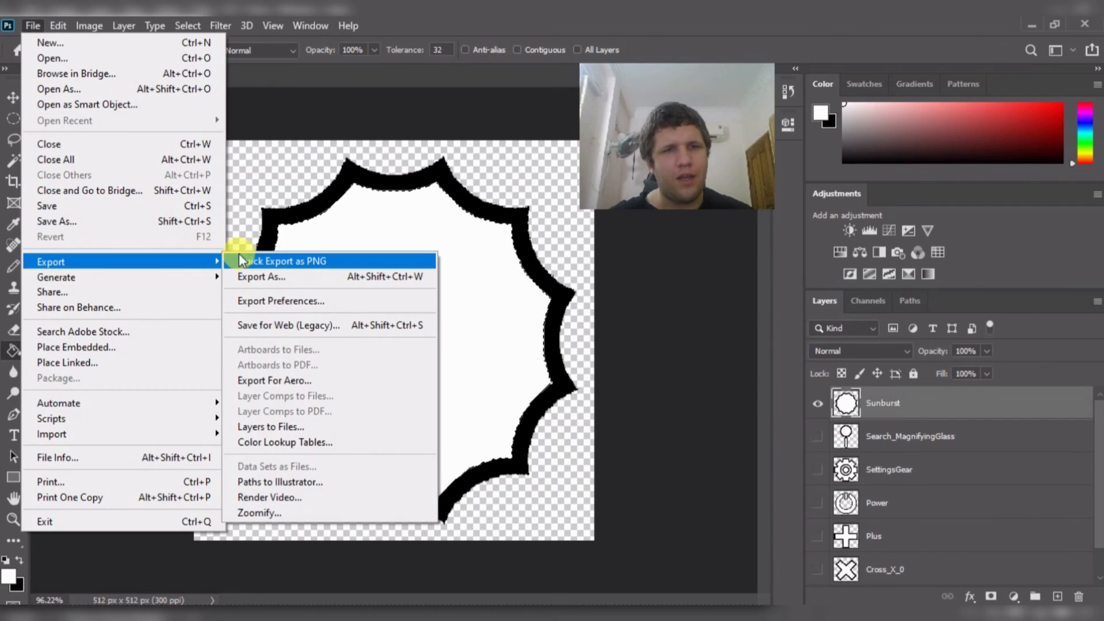
left_click(276, 263)
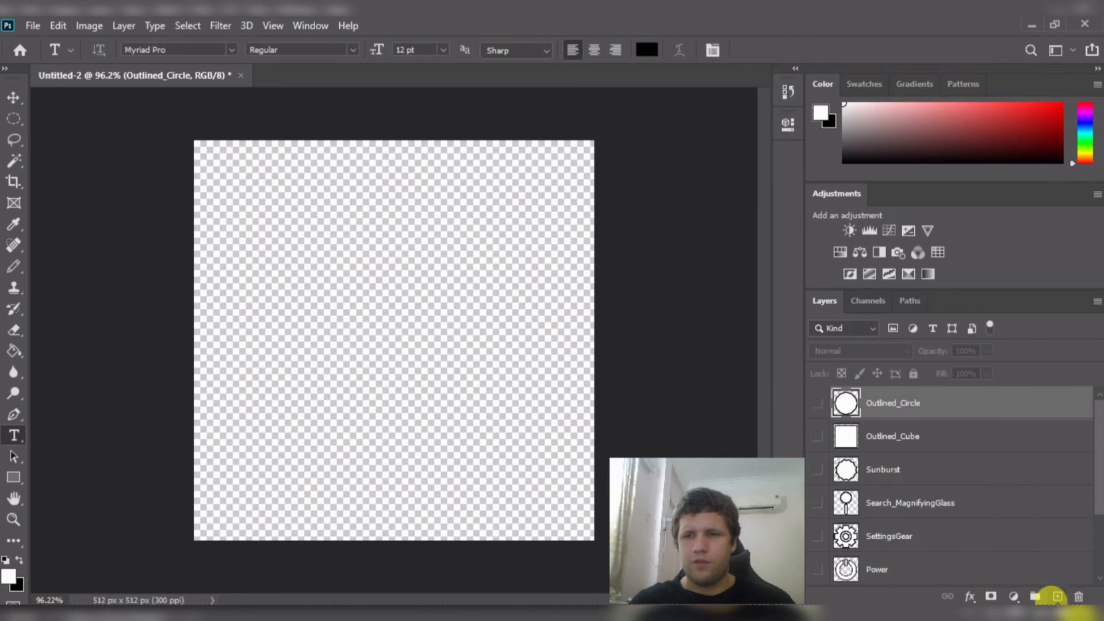
- Add a new layer above Outlined_Circle and name it Arrows
left_click(1056, 597)
left_click(872, 402)
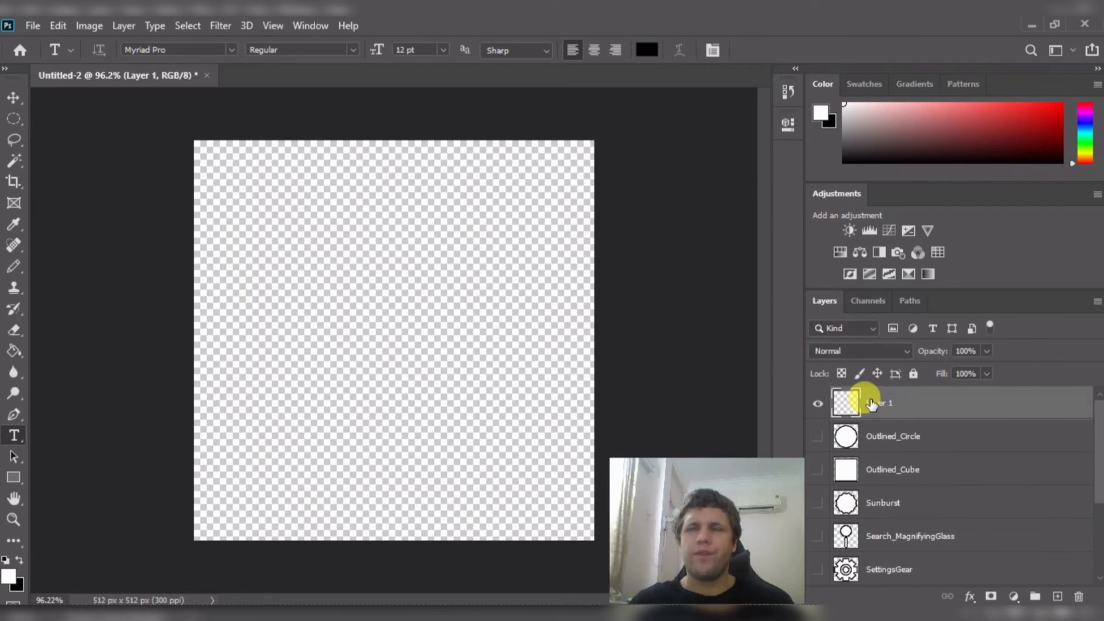
double_click(873, 403)
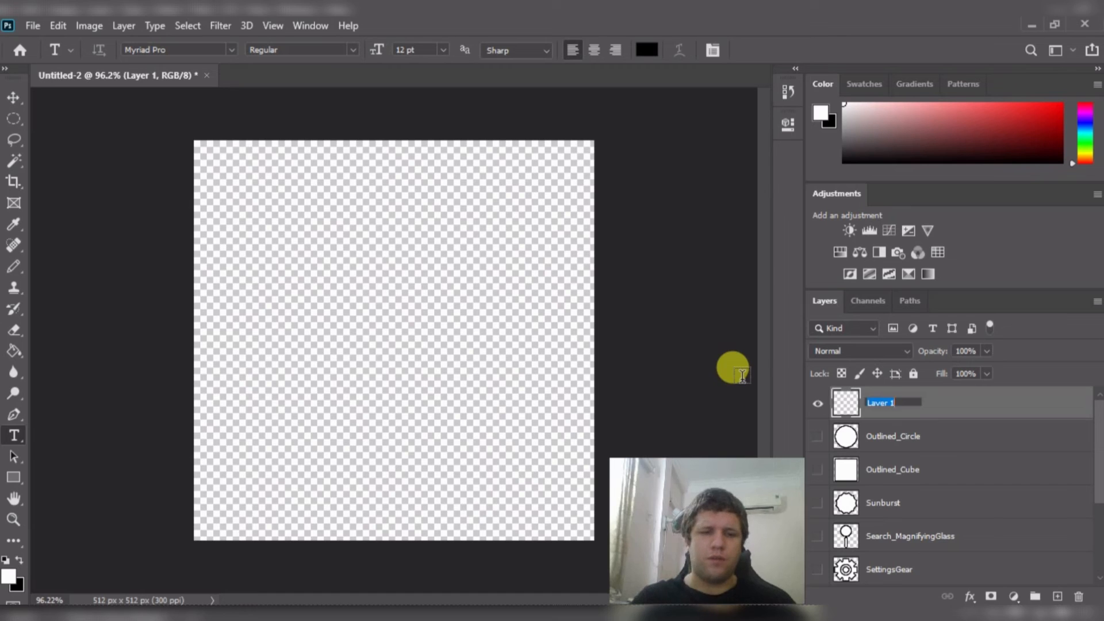
type("Arrows")
key("Return")
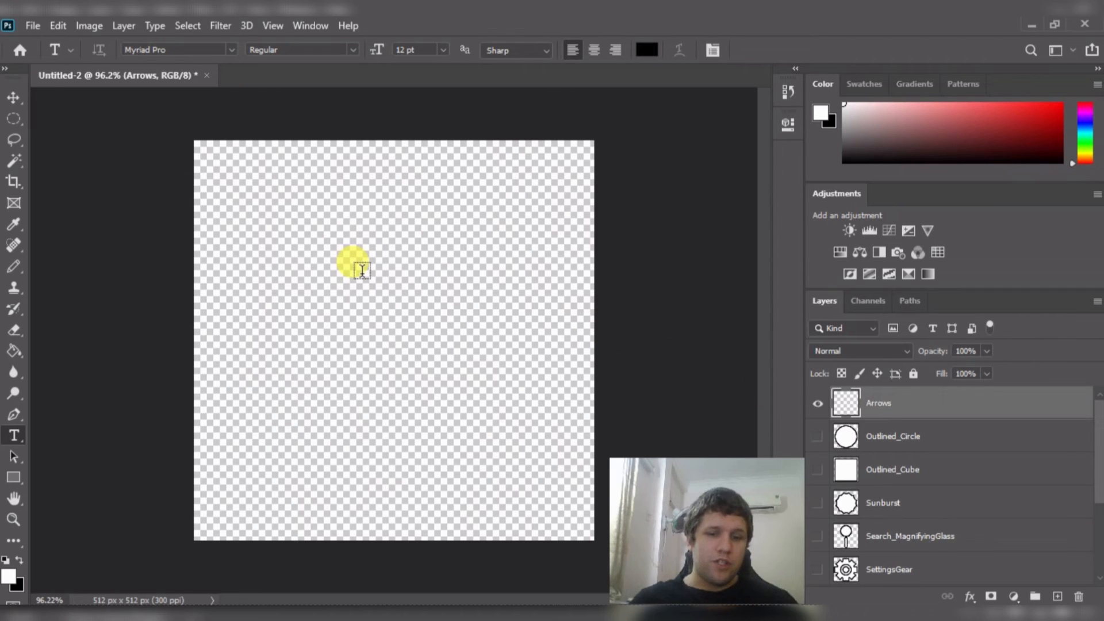
- Place a fixed-size 300 × 300 px rectangular marquee selection on the empty Arrows layer
key("m")
left_click(21, 122)
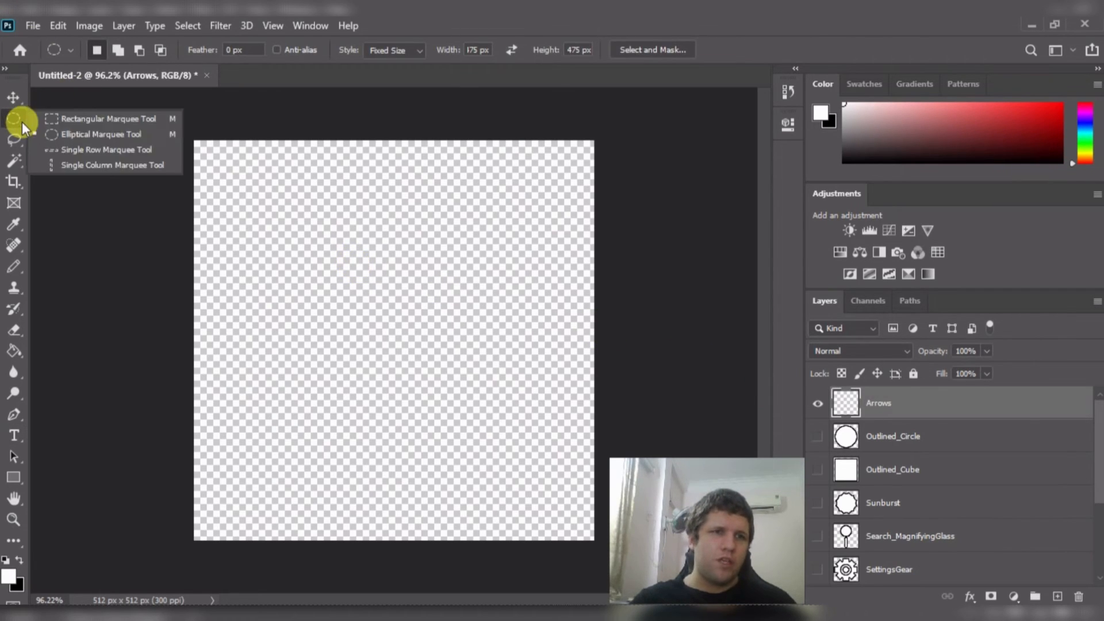
left_click(77, 118)
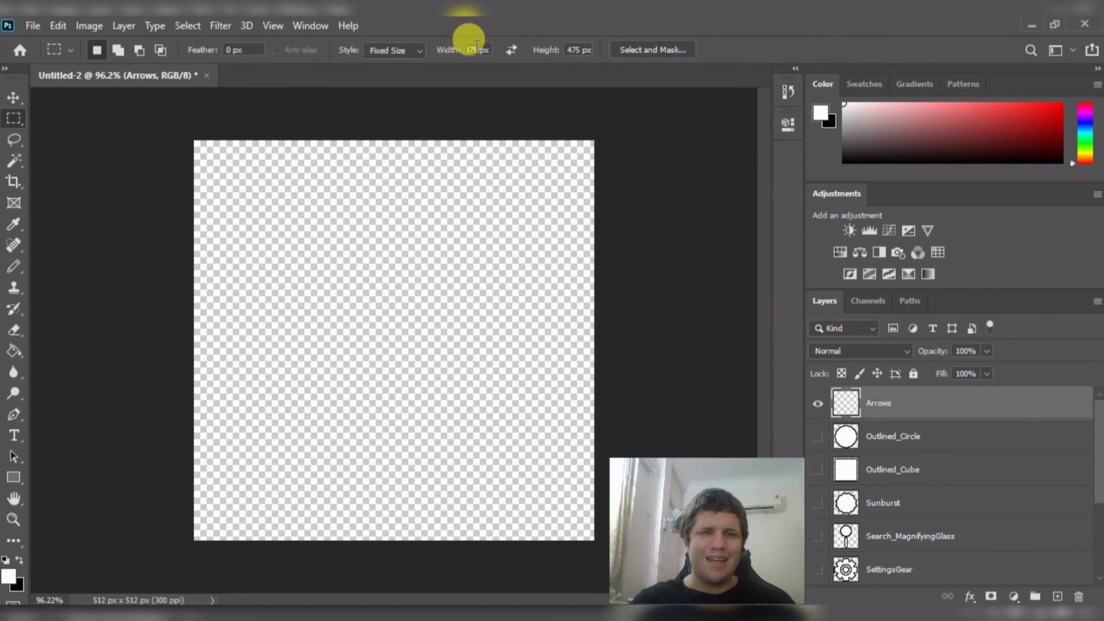
key("BackSpace")
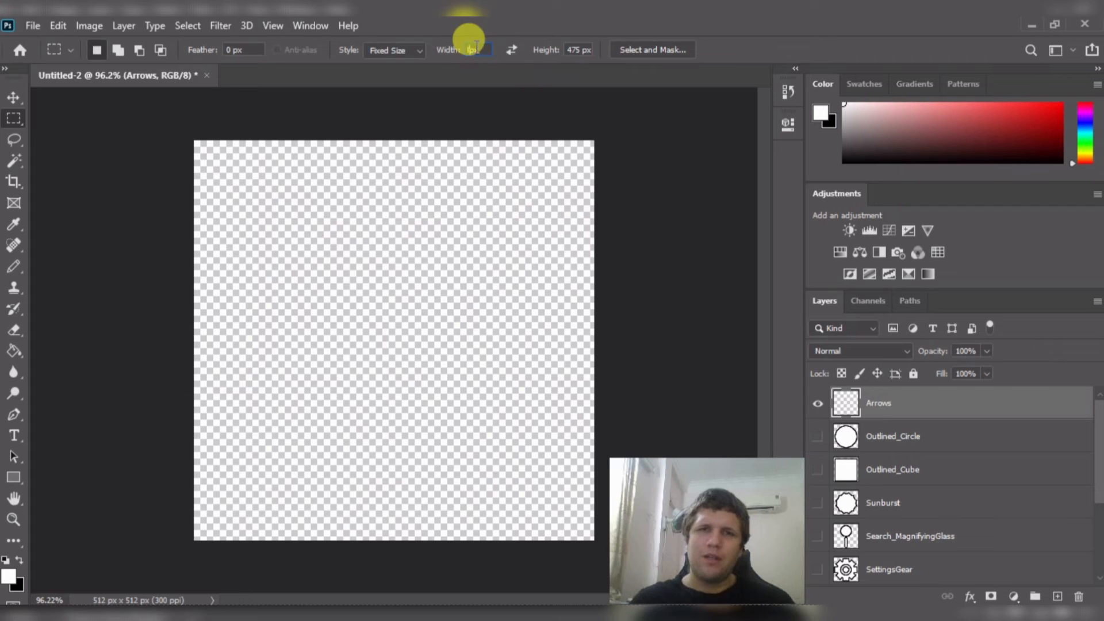
type("100")
key("Tab")
type("300")
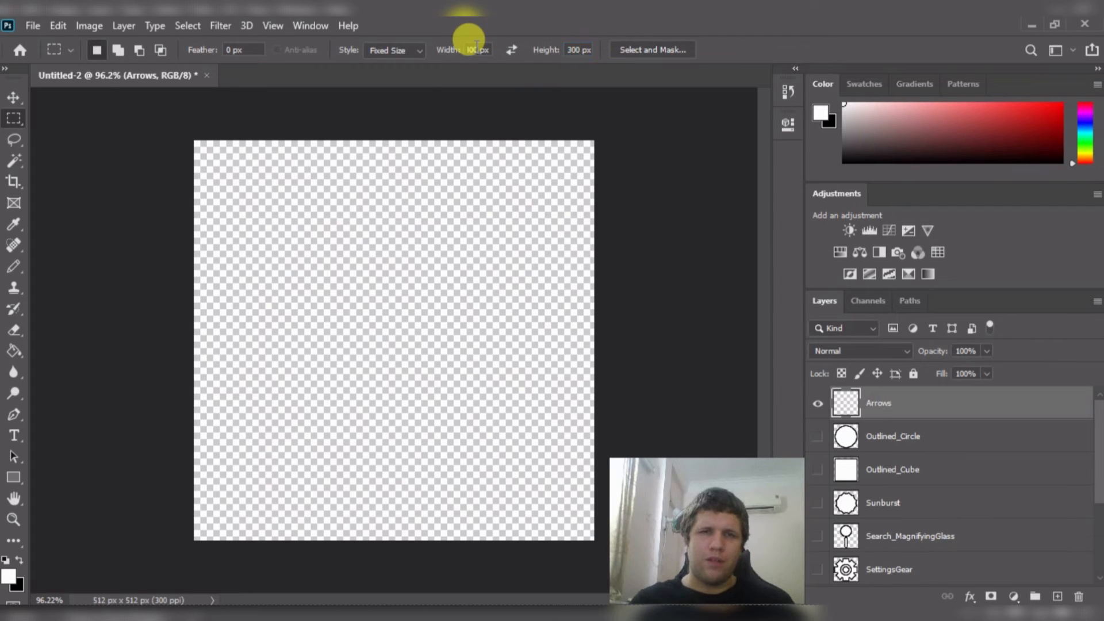
left_click(305, 260)
left_click_drag(387, 321, 319, 289)
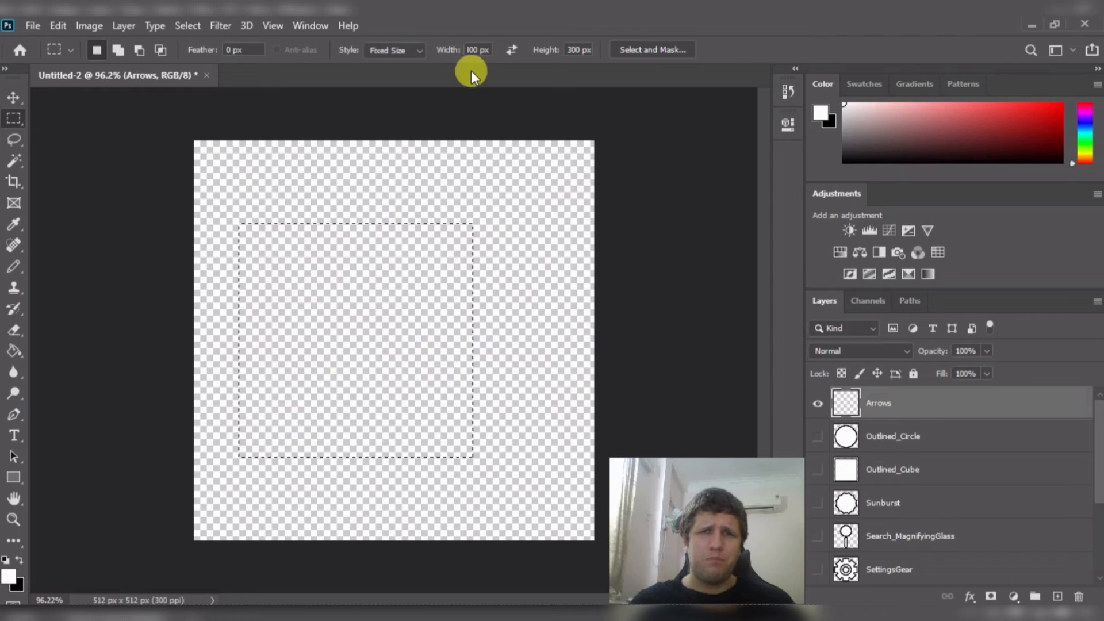
- Replace the selection with a fixed-size 250 × 250 px square centred on the canvas
left_click(472, 50)
type("5")
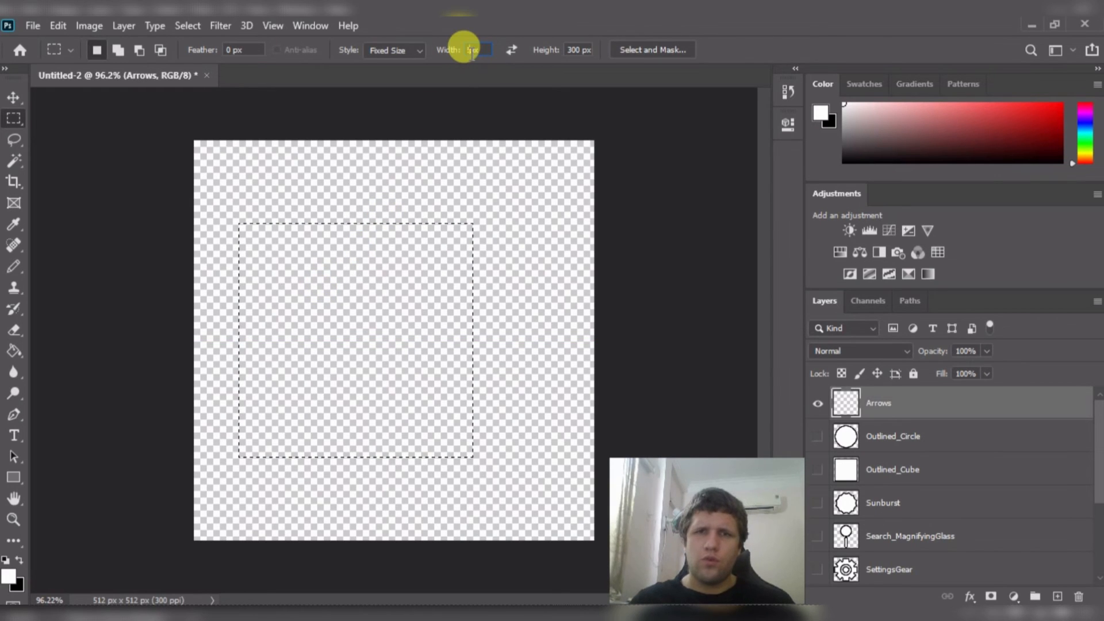
type("0")
key("Tab")
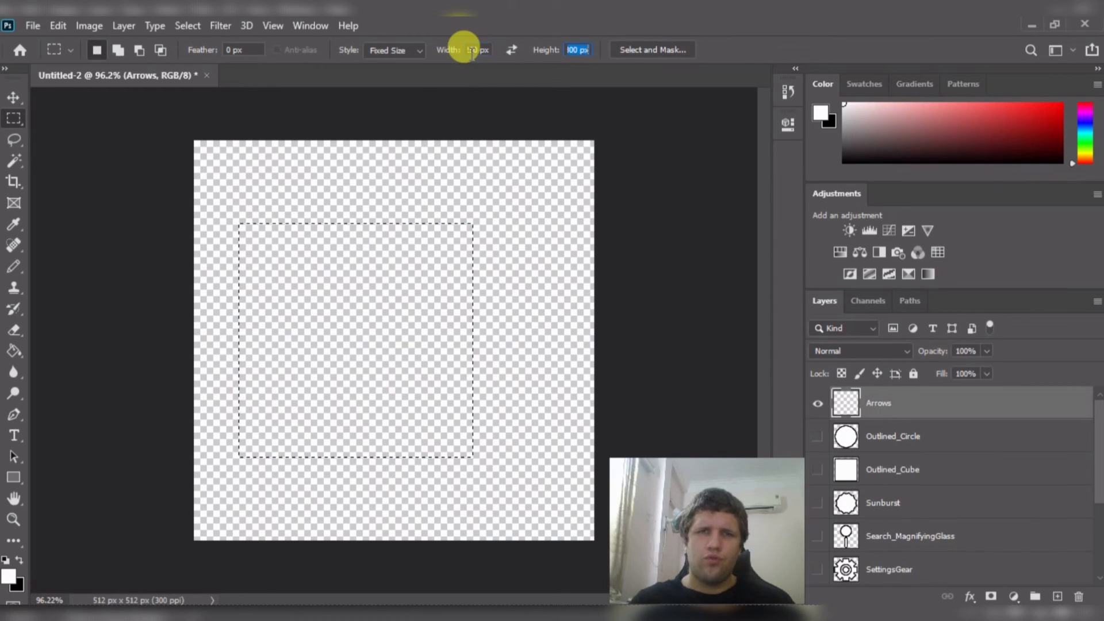
type("250")
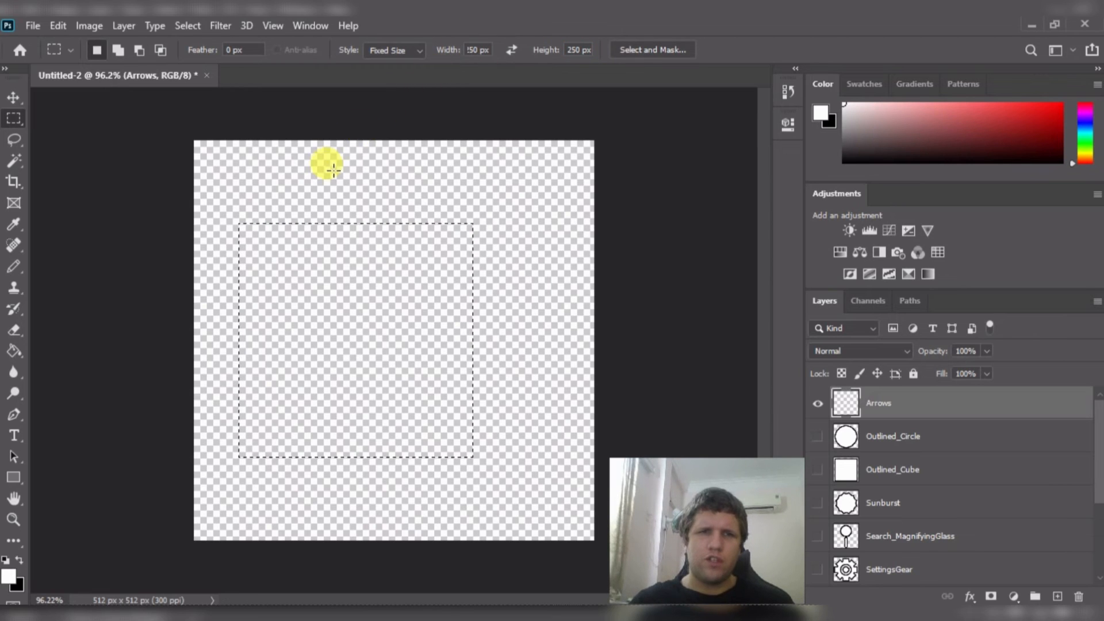
left_click(333, 167)
mouse_move(391, 223)
left_mouse_down()
mouse_move(254, 285)
mouse_move(387, 293)
mouse_move(349, 301)
mouse_move(358, 297)
left_mouse_up()
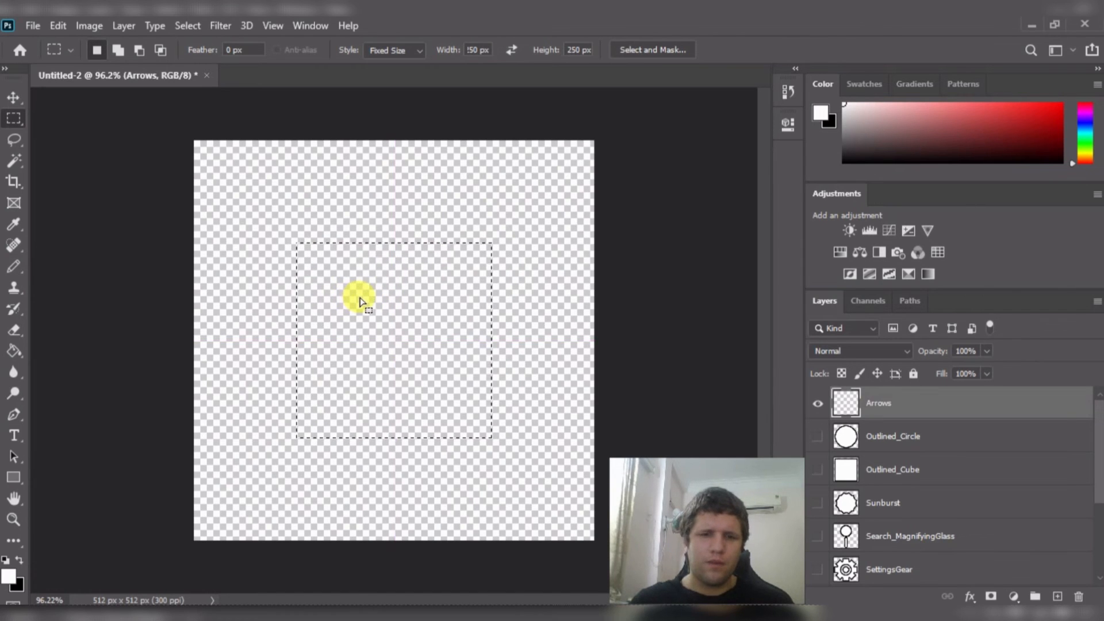
- Fill the square selection on the Arrows layer with black
key("g")
key("x")
left_click(359, 298)
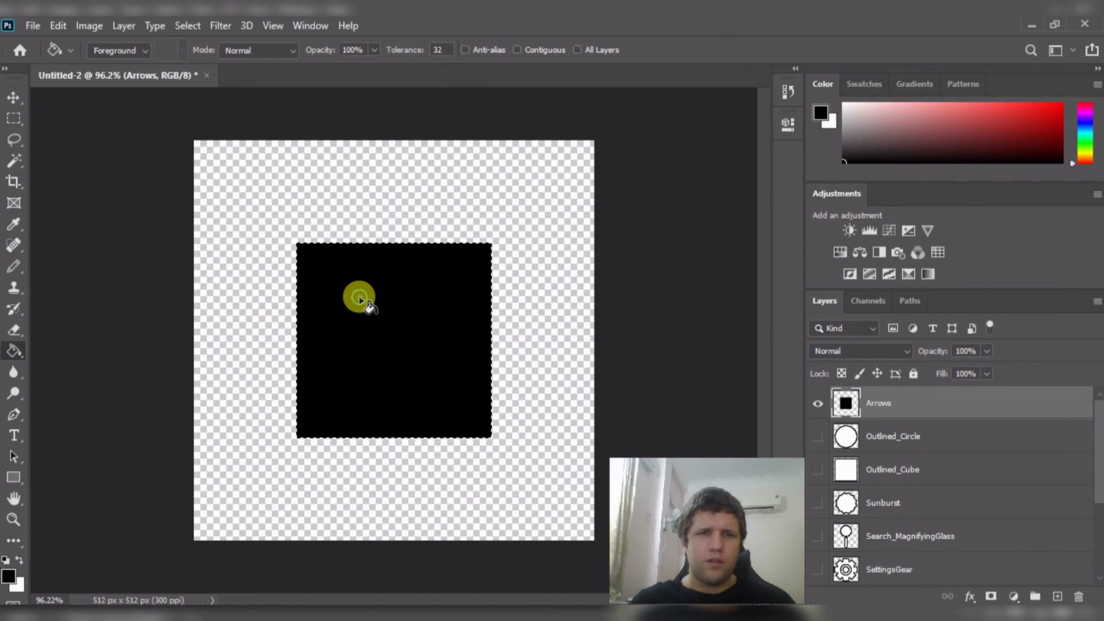
- Rotate the black square 45° into a diamond and move it horizontally to the canvas's left edge
key("ctrl+t")
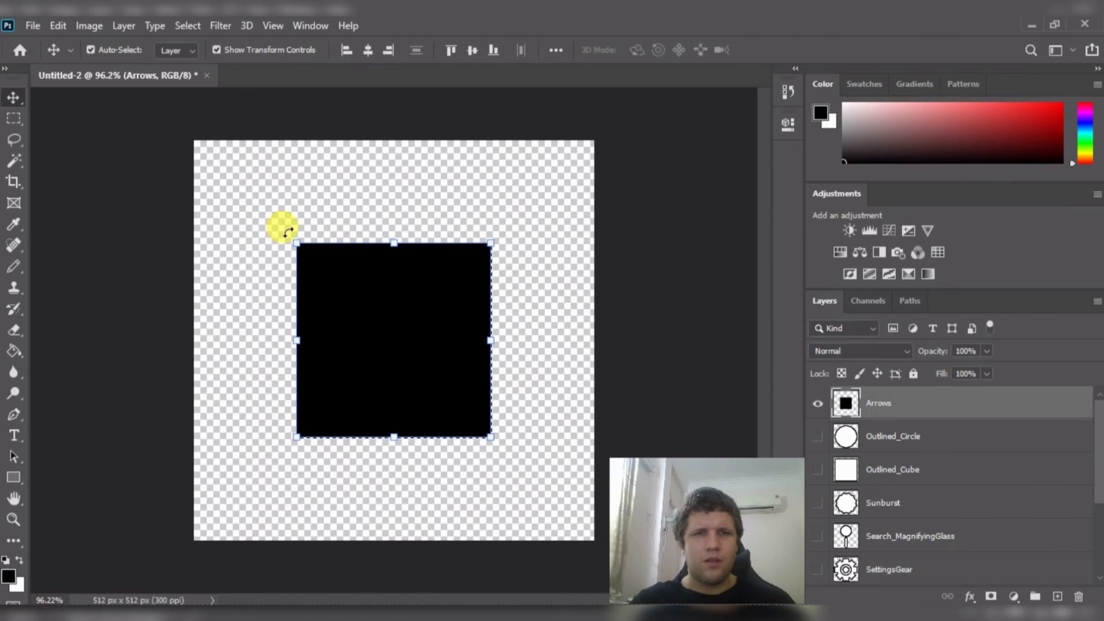
left_click_drag(286, 224, 362, 178)
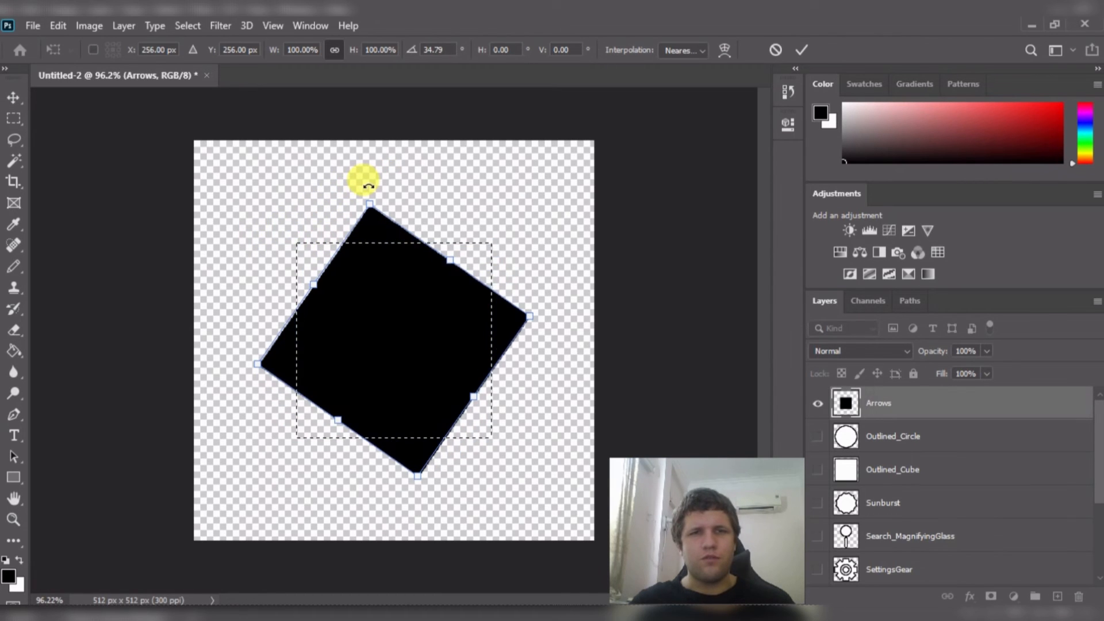
left_click(433, 49)
type("45")
key("Return")
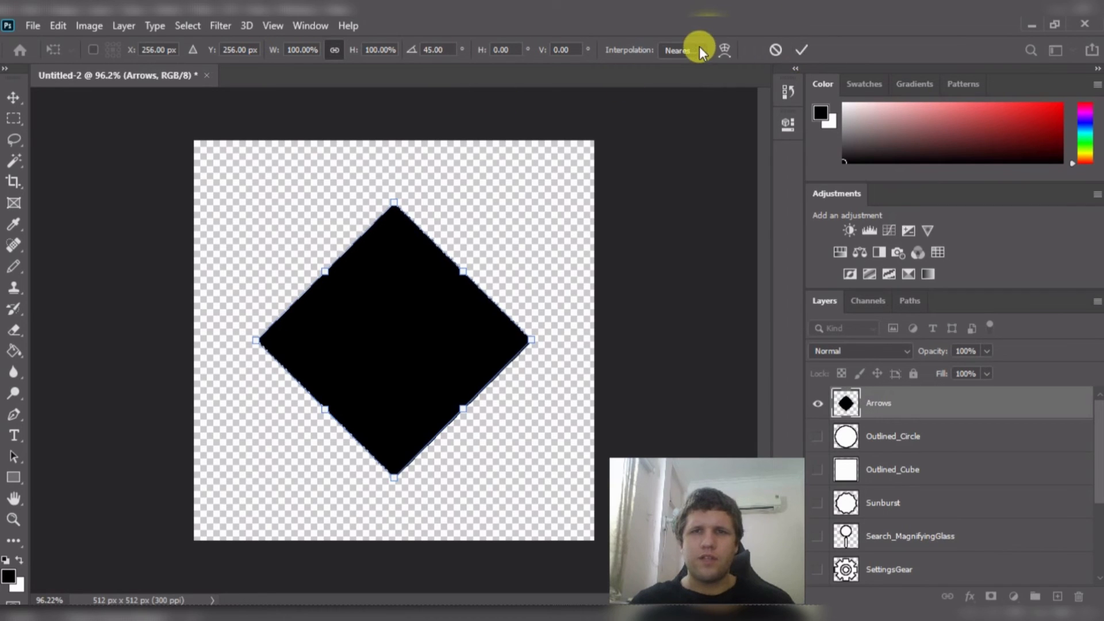
left_click(803, 49)
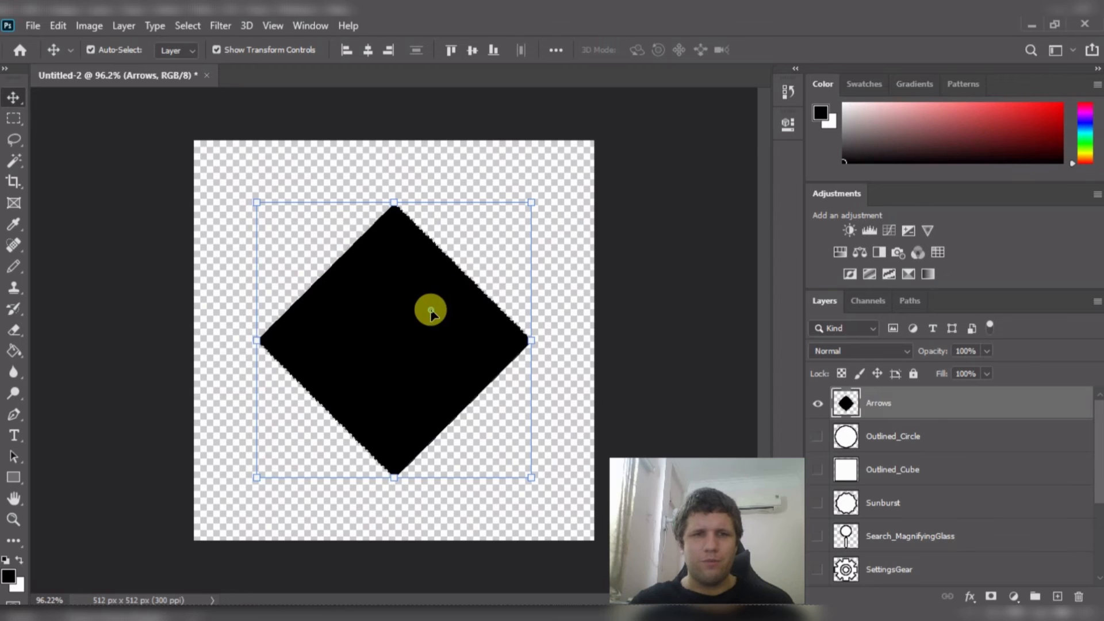
left_click_drag(430, 310, 368, 313)
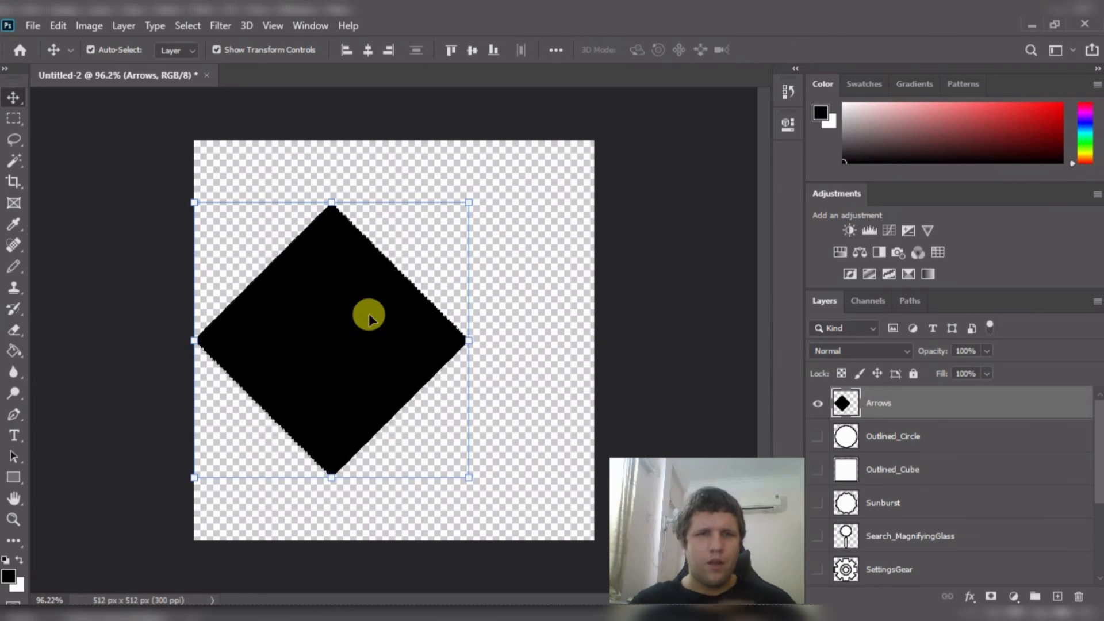
- Using a Normal-style rectangular marquee, select everything right of the diamond's vertical midline and delete that half, leaving a left-pointing triangle
key("m")
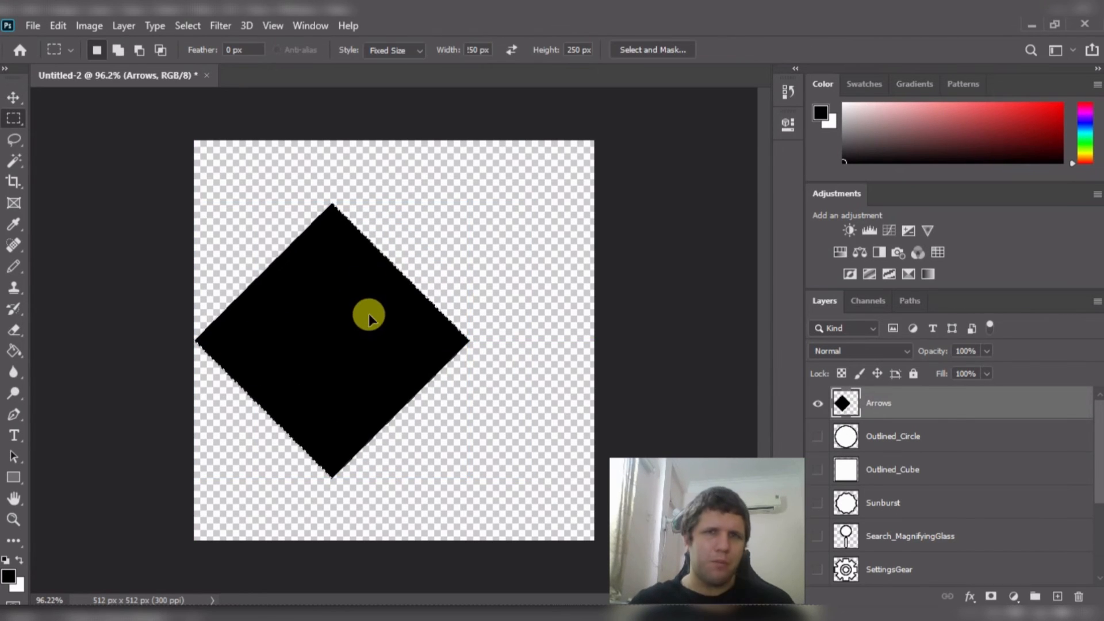
left_click(410, 51)
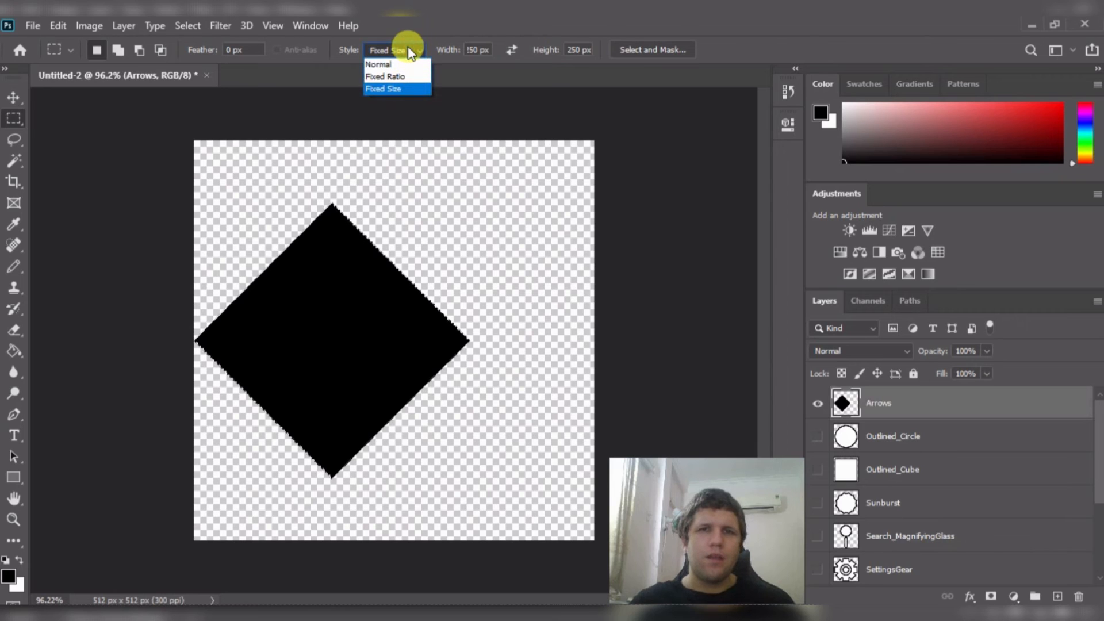
left_click(380, 64)
left_click_drag(594, 140, 332, 549)
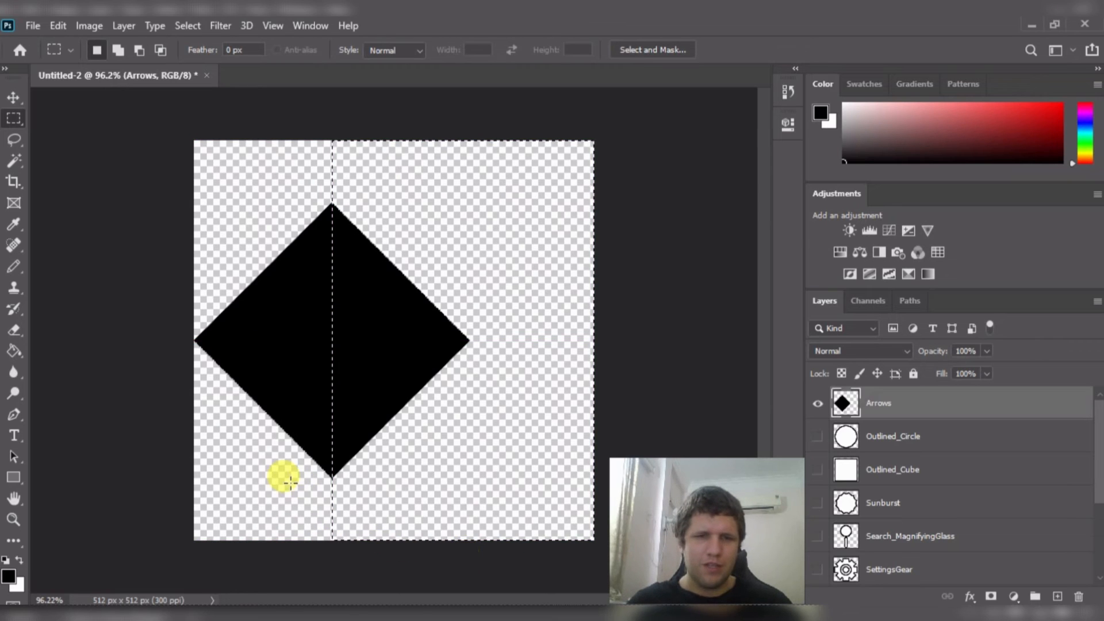
scroll(290, 482, "up", 3, "alt")
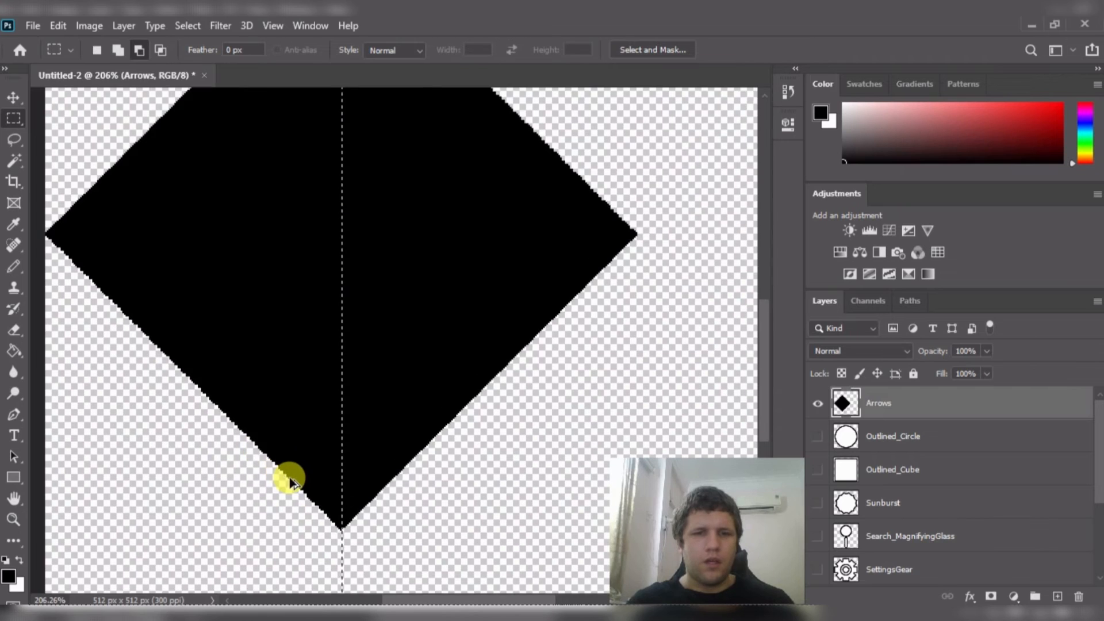
scroll(289, 477, "up", 2, "alt")
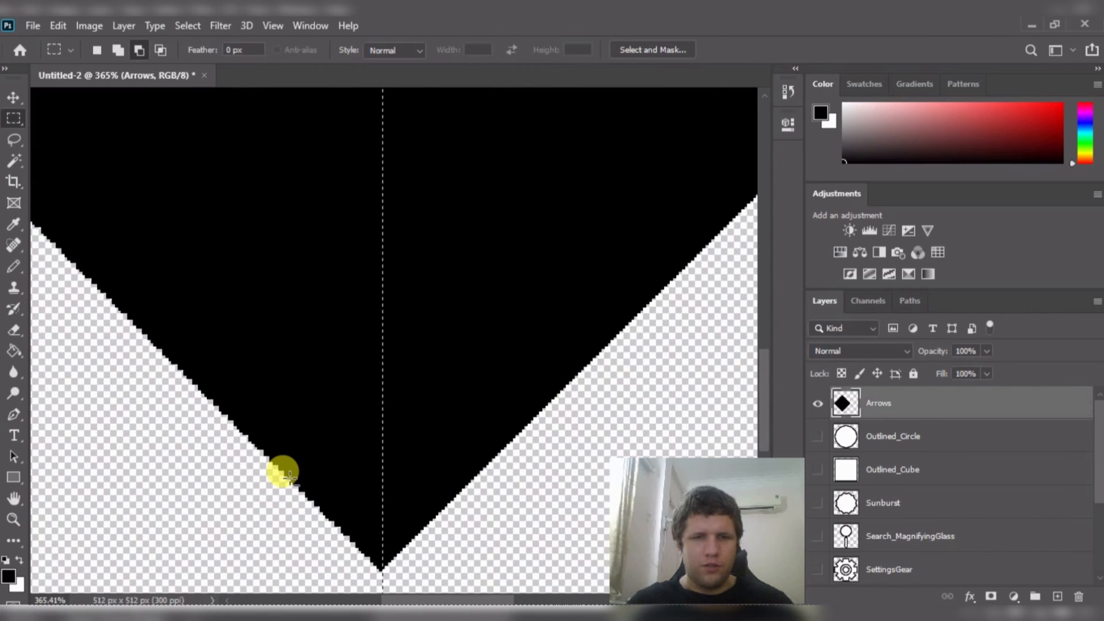
key("Delete")
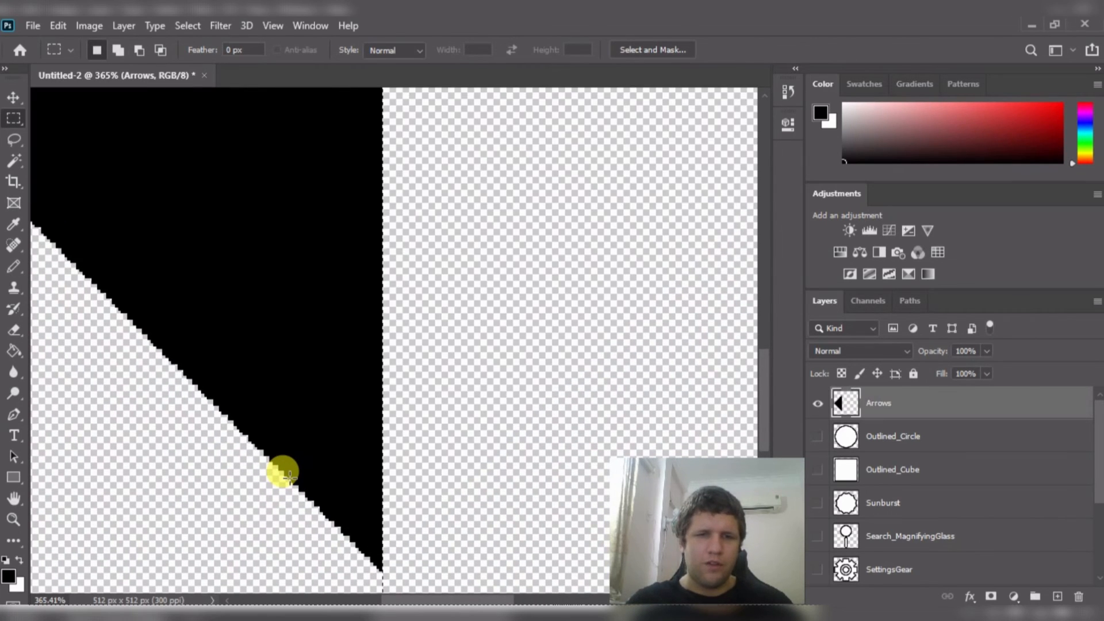
key("alt")
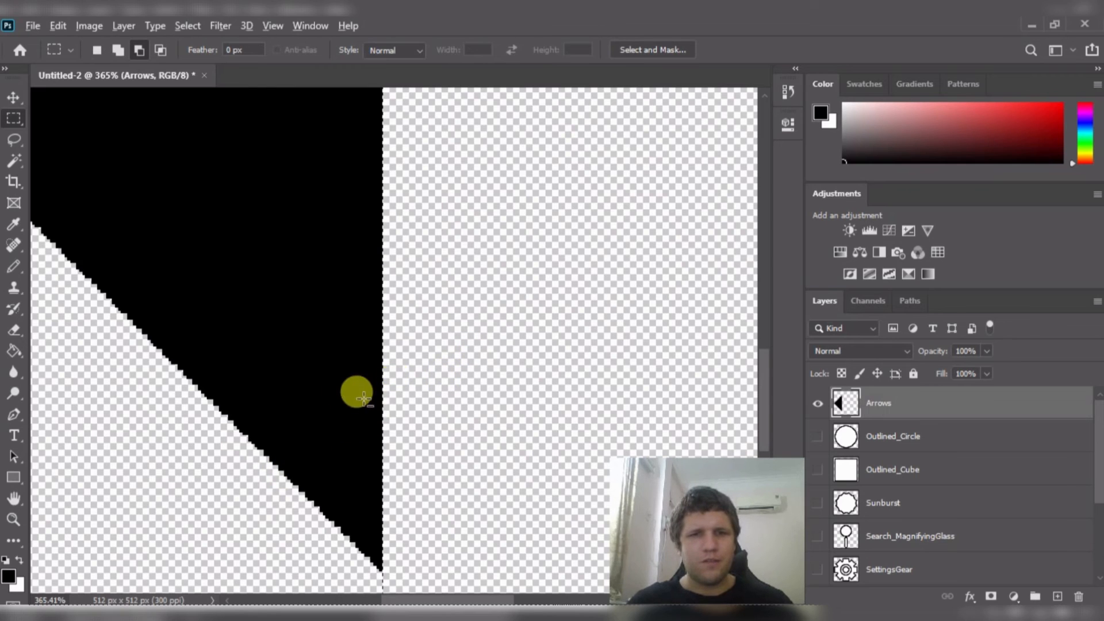
scroll(364, 398, "down", 4, "alt")
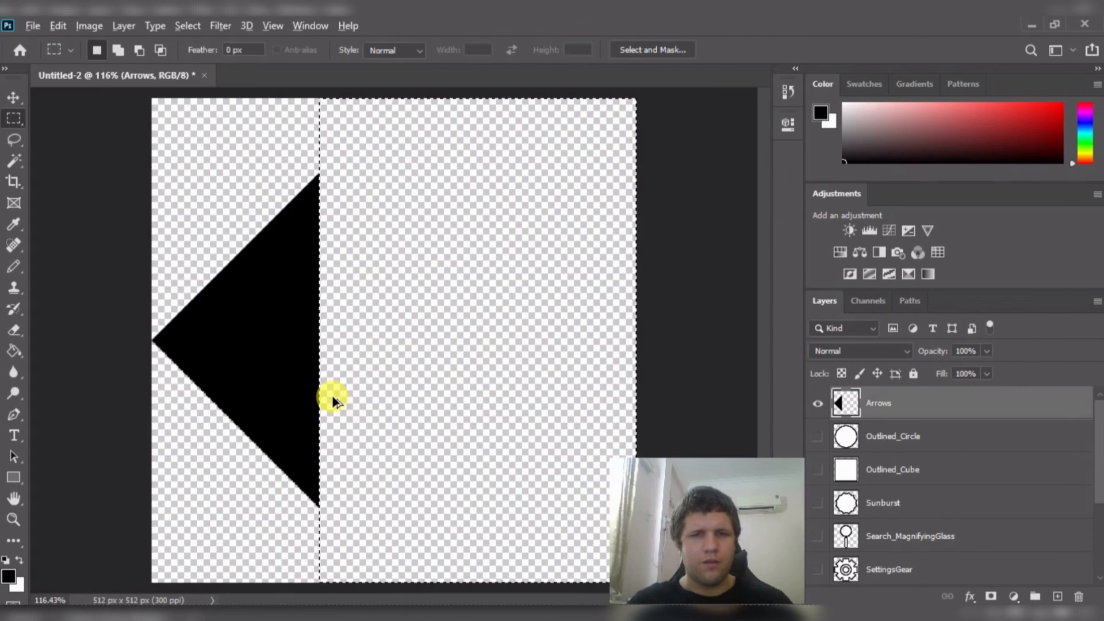
- Select the black triangle with the Magic Wand and nudge it slightly right, leaving a small gap from the canvas's left edge
scroll(332, 395, "down", 1, "alt")
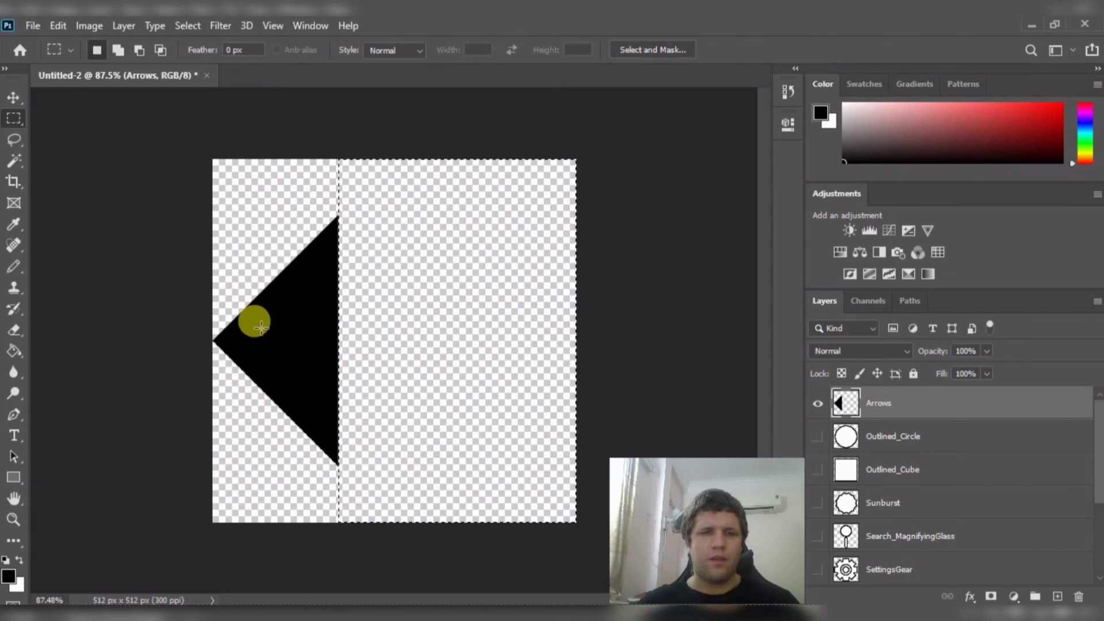
key("w")
left_click(298, 337)
key("v")
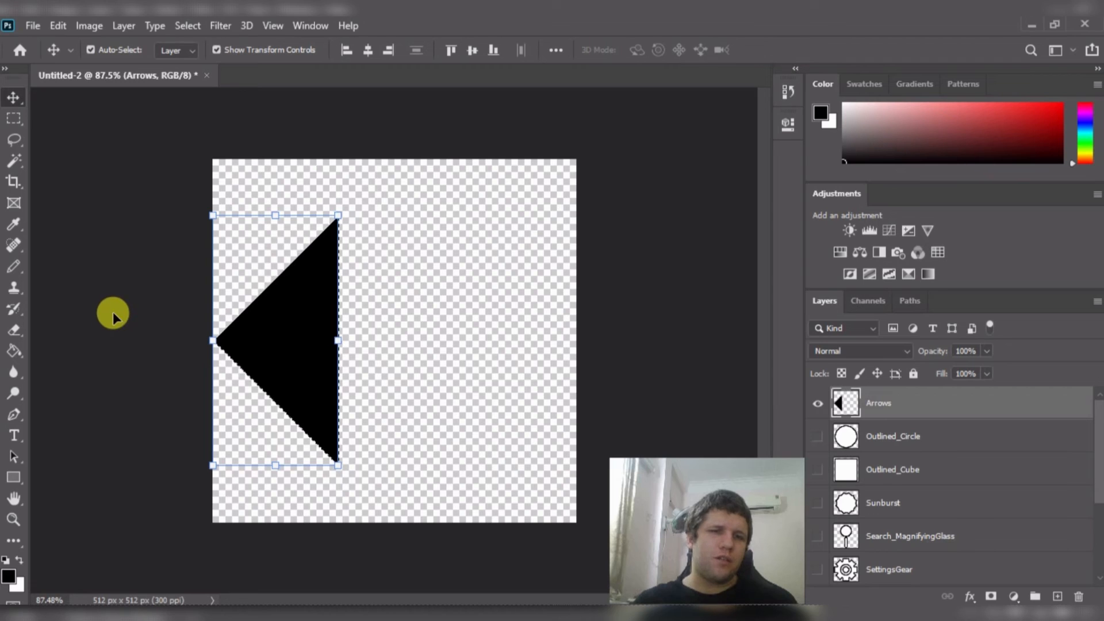
key("Right")
key("Left")
key("Left")
key("Left")
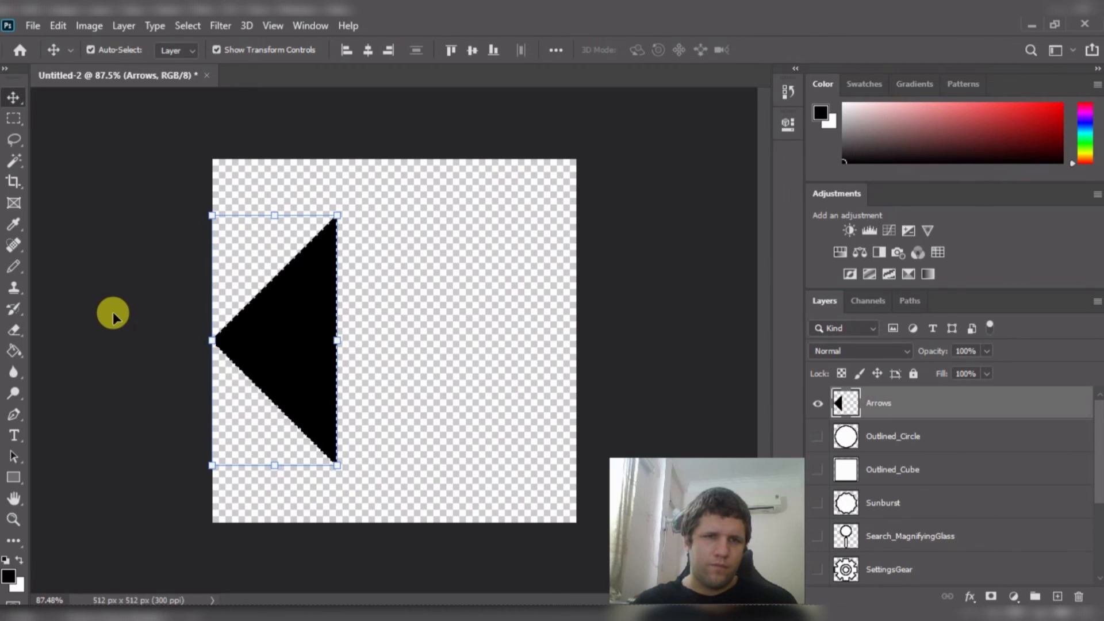
key("Right")
key("Right")
key("Right")
key("Right")
key("Right")
key("Right")
key("Right")
key("Right")
key("Right")
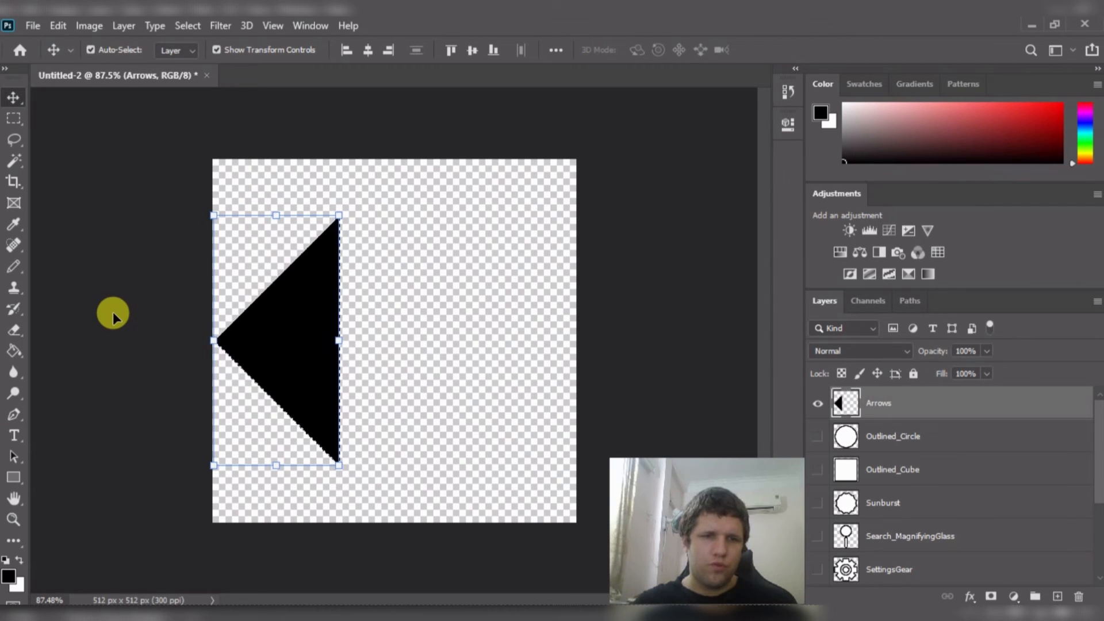
key("Right")
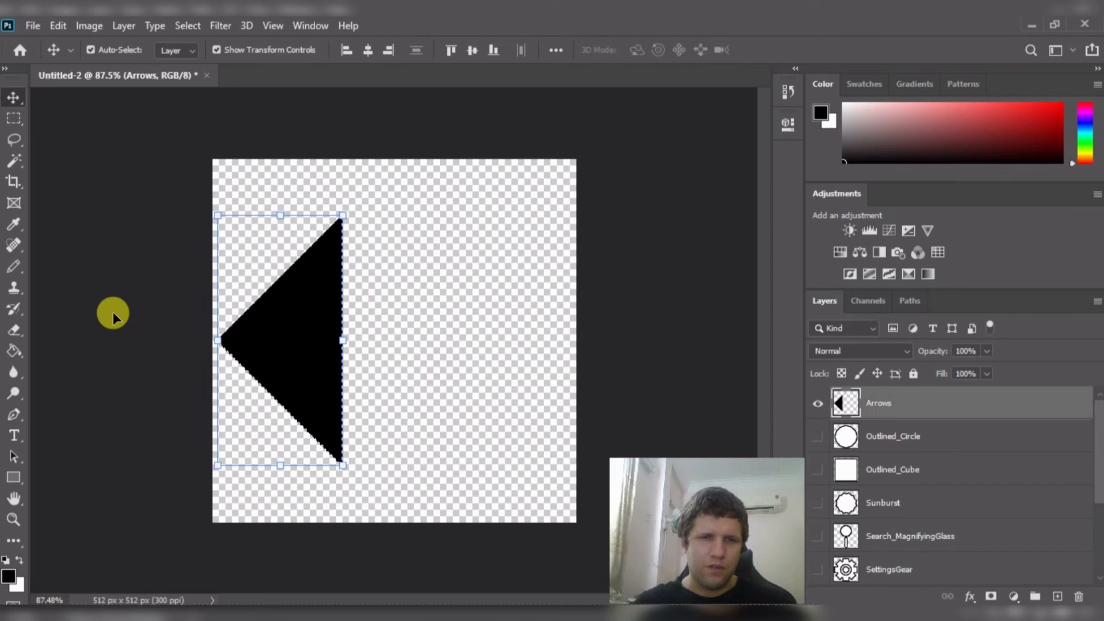
key("Right")
key("Right")
key("Right")
key("Right")
key("Right")
key("Right")
key("Right")
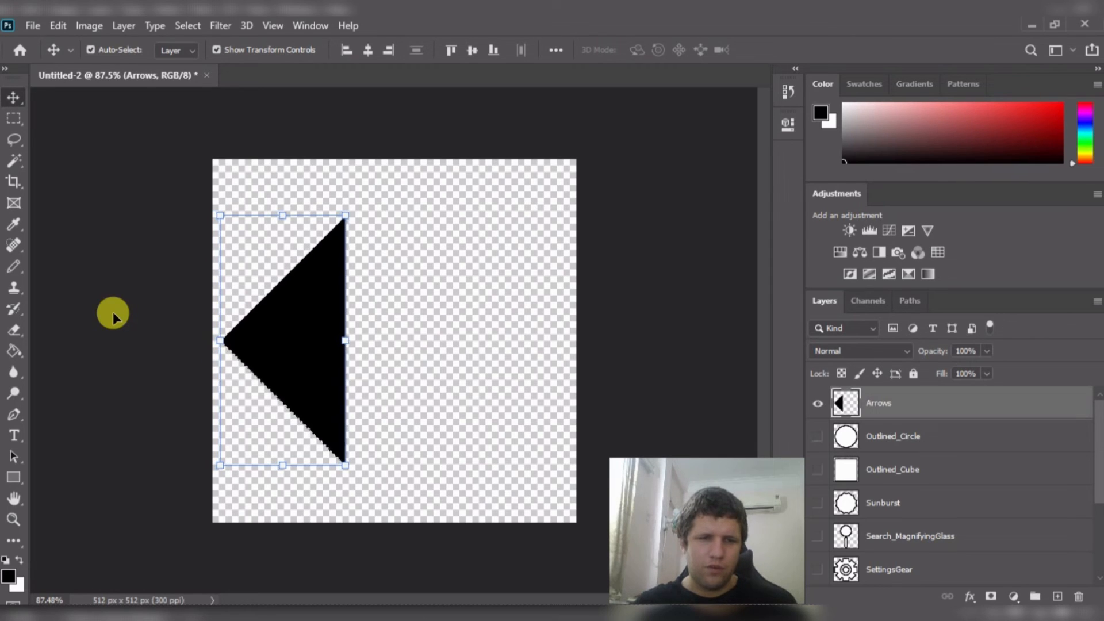
key("Right")
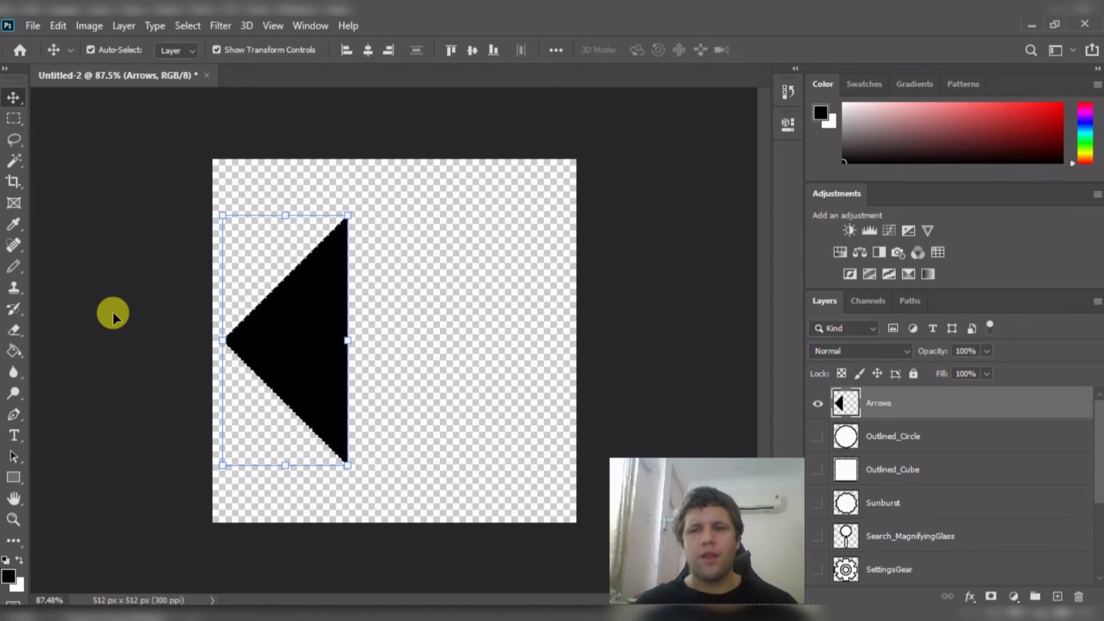
left_click(104, 297)
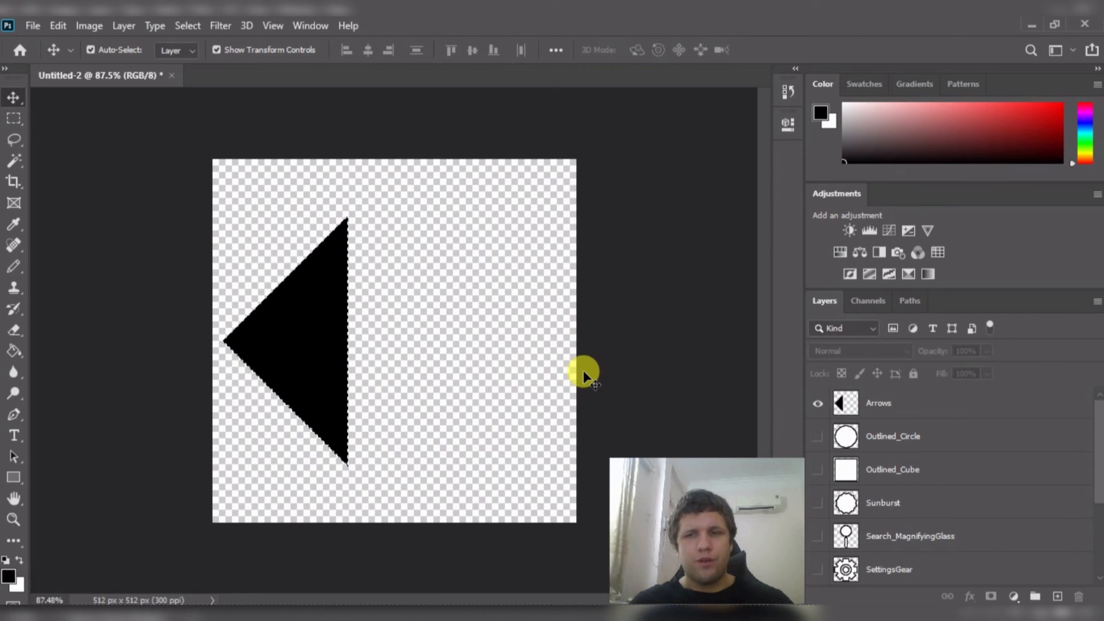
- Rename the Arrows layer as Arrow
double_click(885, 403)
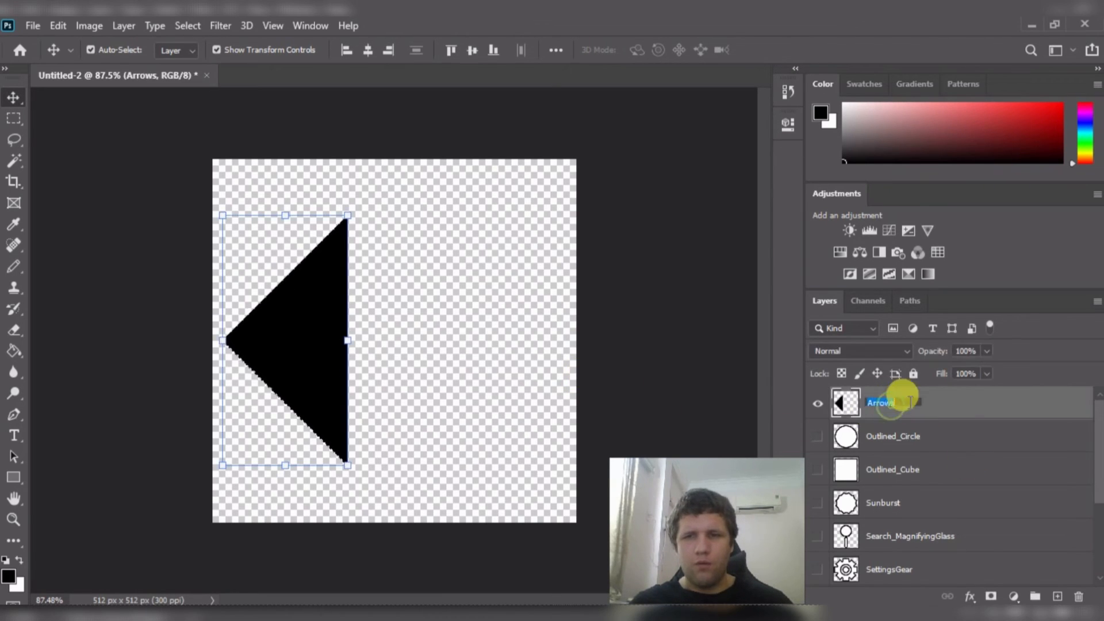
key("Right")
key("BackSpace")
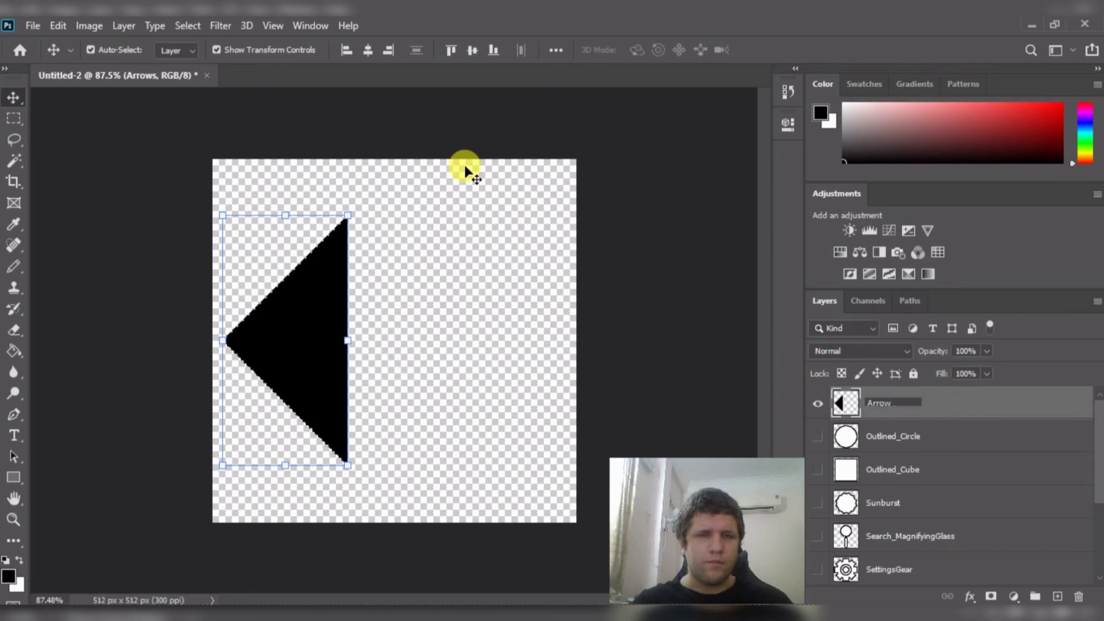
- Place a fixed-size 250 × 125 px rectangular selection vertically centred, overlapping the triangle's right edge
left_click(13, 121)
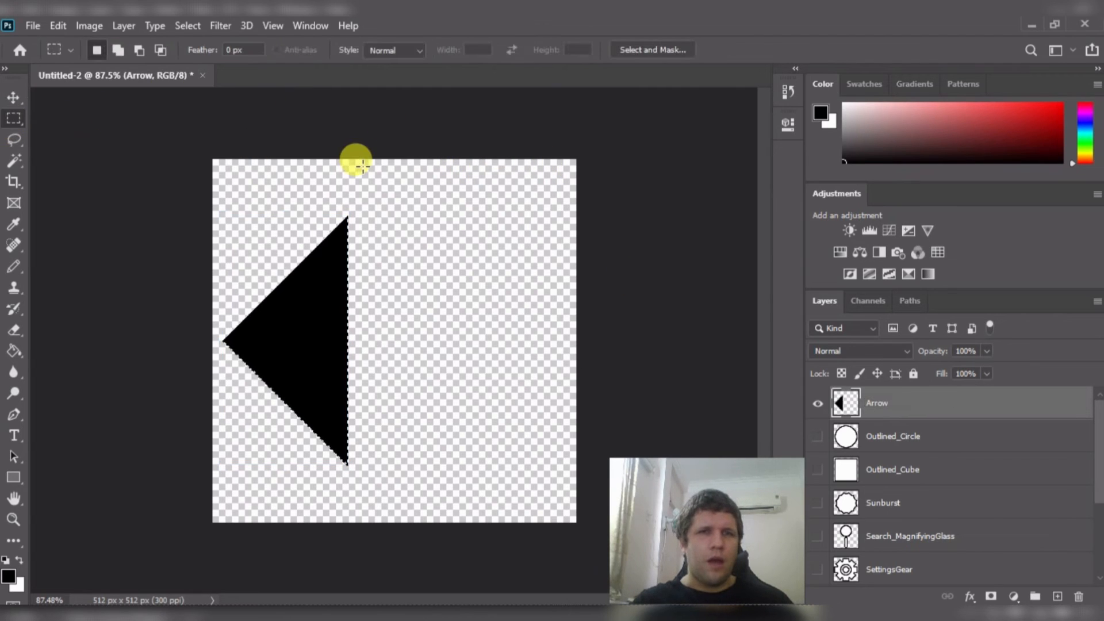
left_click(401, 52)
left_click(399, 89)
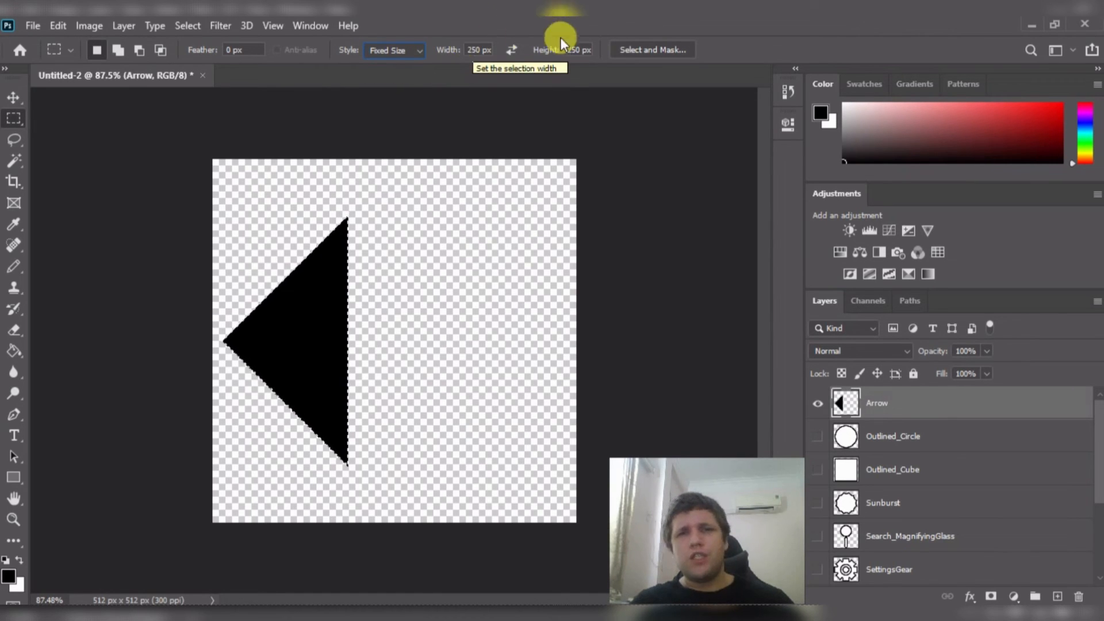
left_click(575, 49)
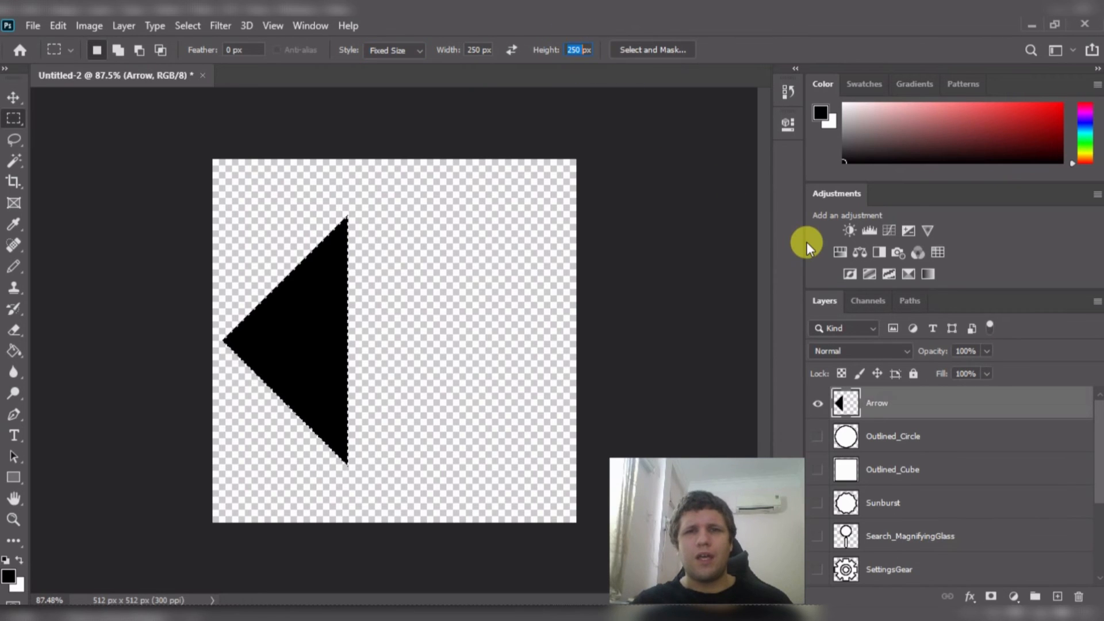
type("125px")
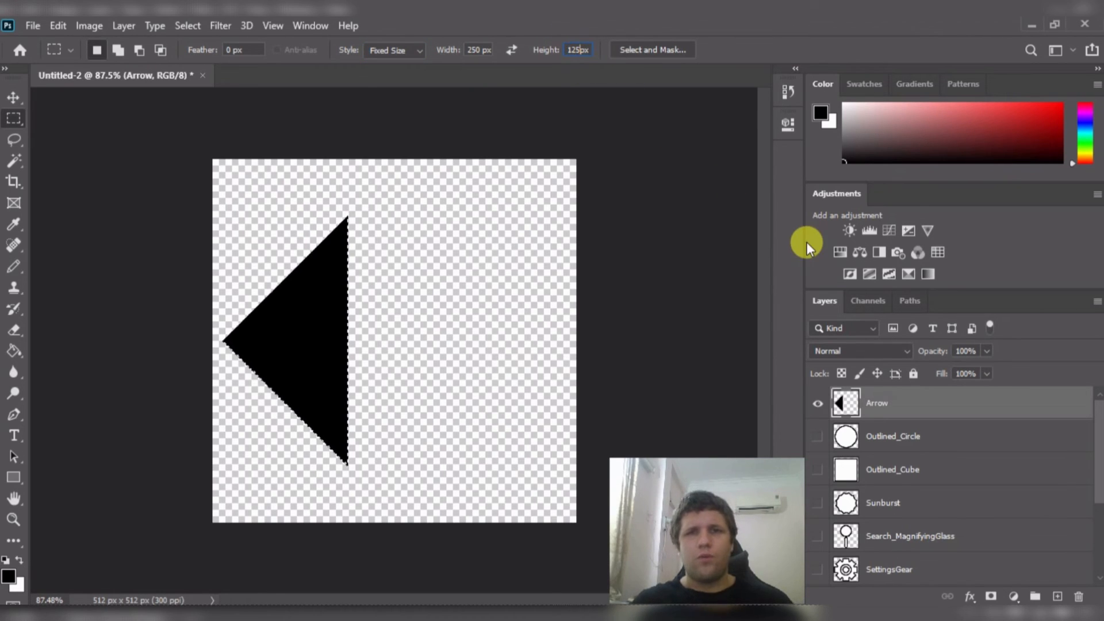
left_click(370, 276)
left_click_drag(461, 296, 424, 322)
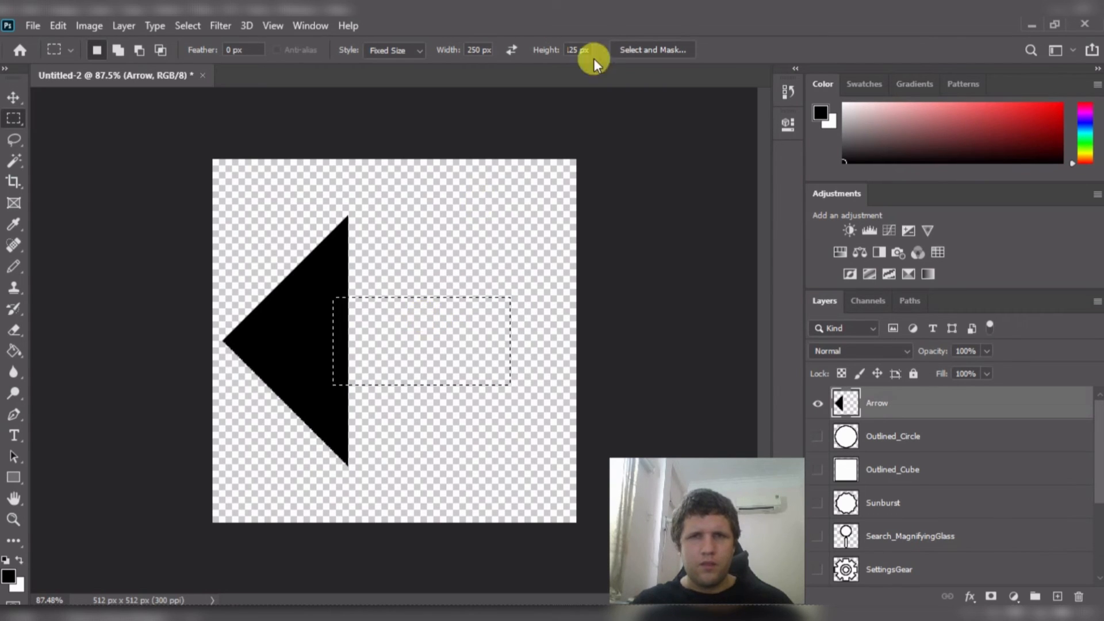
- Replace the selection with a fixed-size 300 × 125 px one, vertically centred just right of the triangle
double_click(483, 50)
type("300")
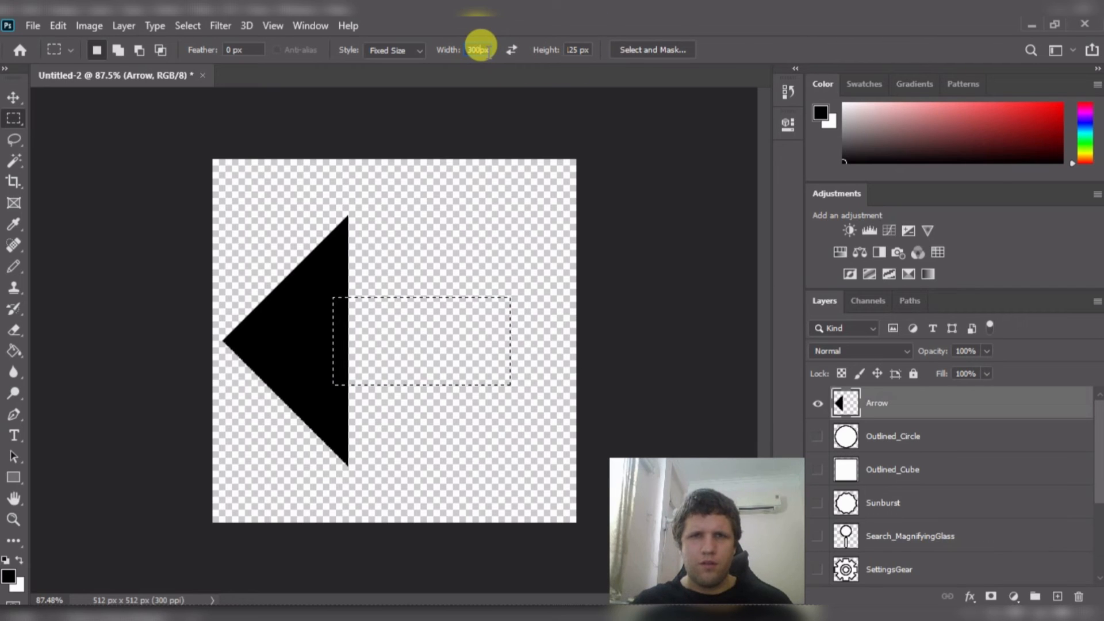
left_click(426, 254)
left_click_drag(472, 282, 455, 325)
mouse_move(459, 327)
left_mouse_down()
mouse_move(483, 367)
mouse_move(472, 323)
mouse_move(463, 333)
left_mouse_up()
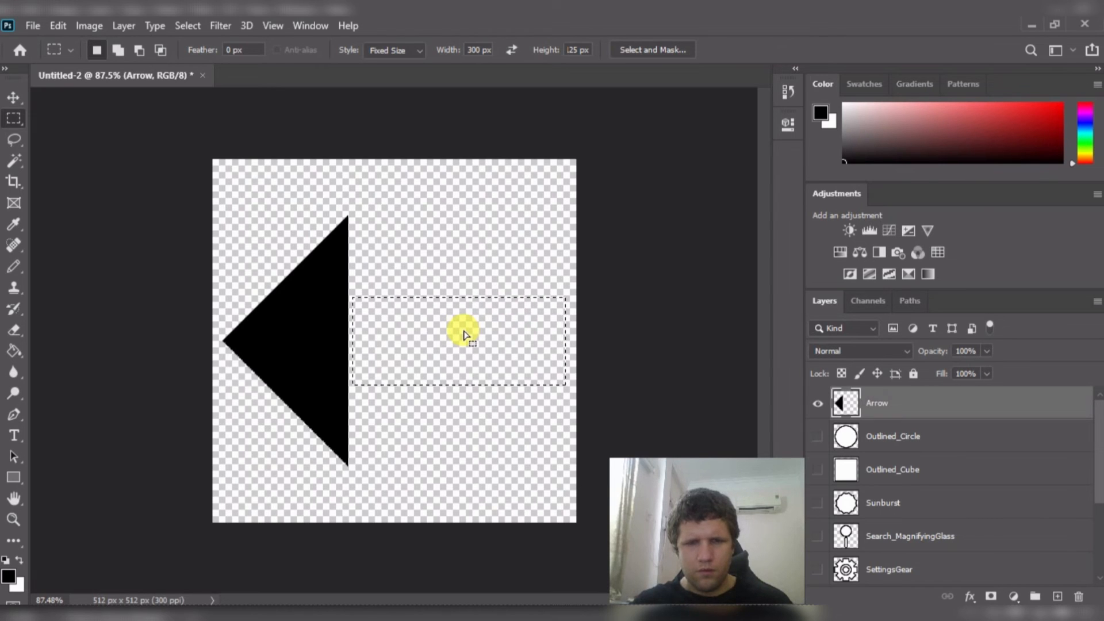
- Fill the rectangular selection with black, then shift it left and fill the gap to join the shaft to the triangle
key("g")
left_click(464, 333)
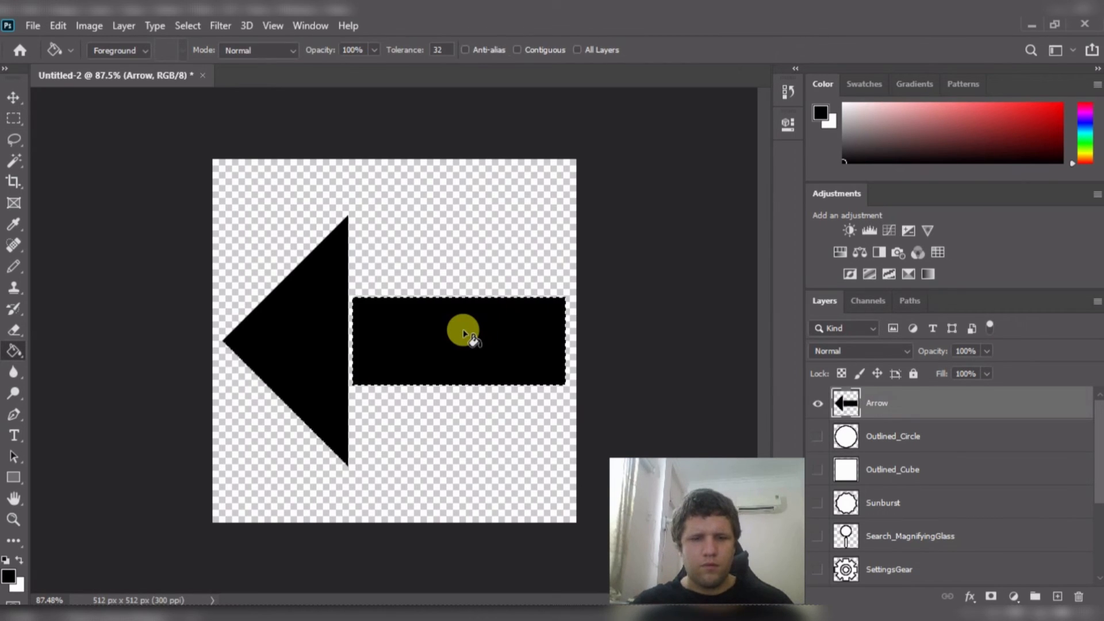
key("m")
left_click_drag(463, 330, 451, 330)
key("g")
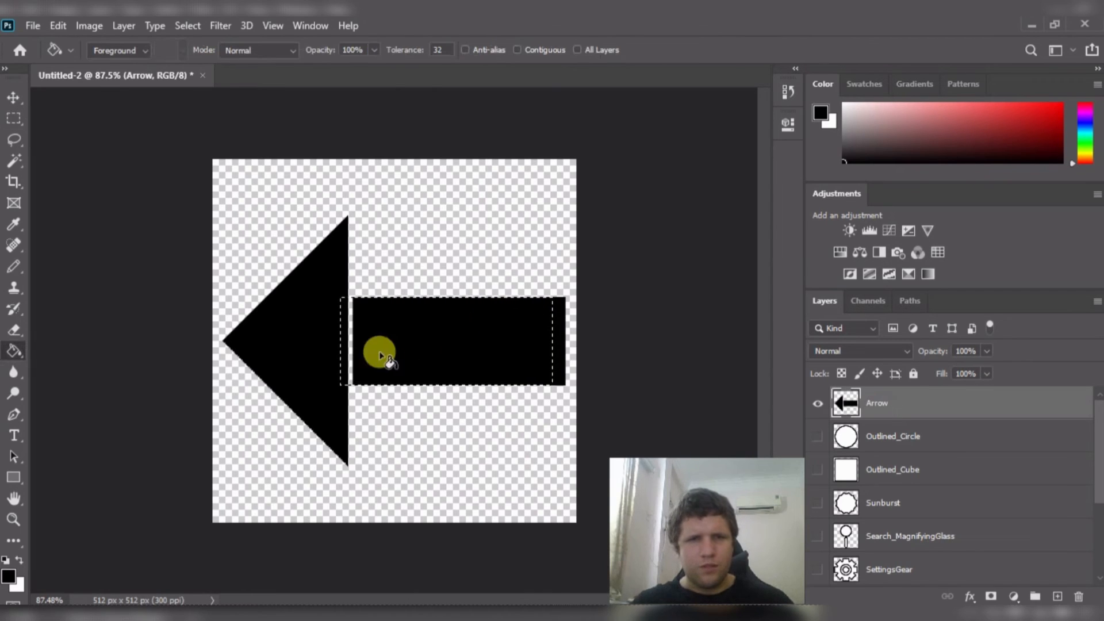
left_click(349, 343)
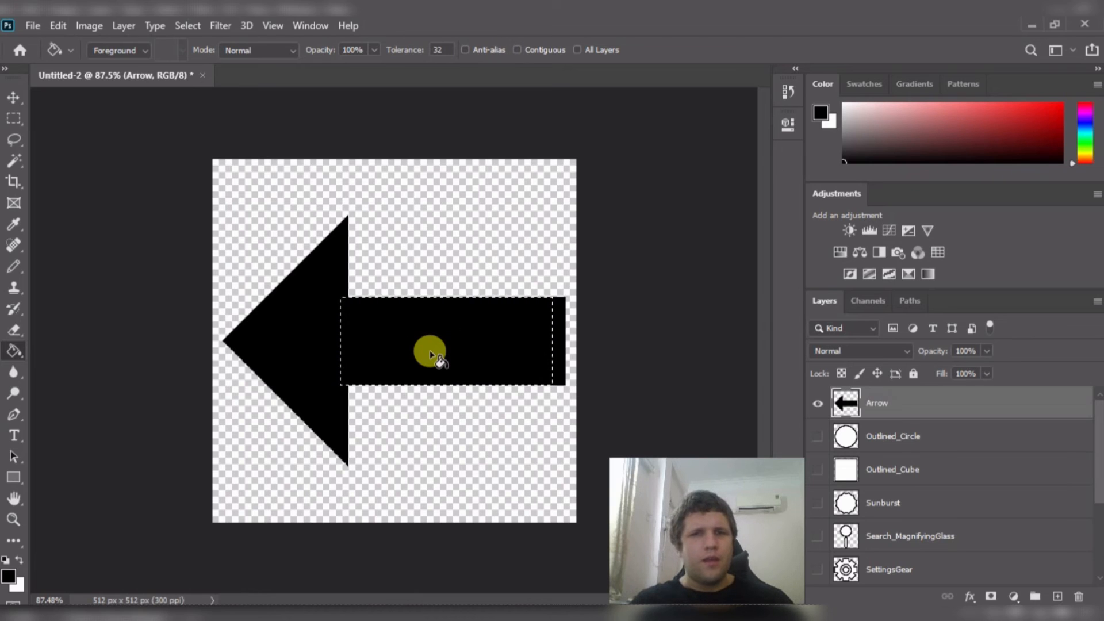
- Select the whole black arrow with the Magic Wand and contract the selection by 20 pixels
key("w")
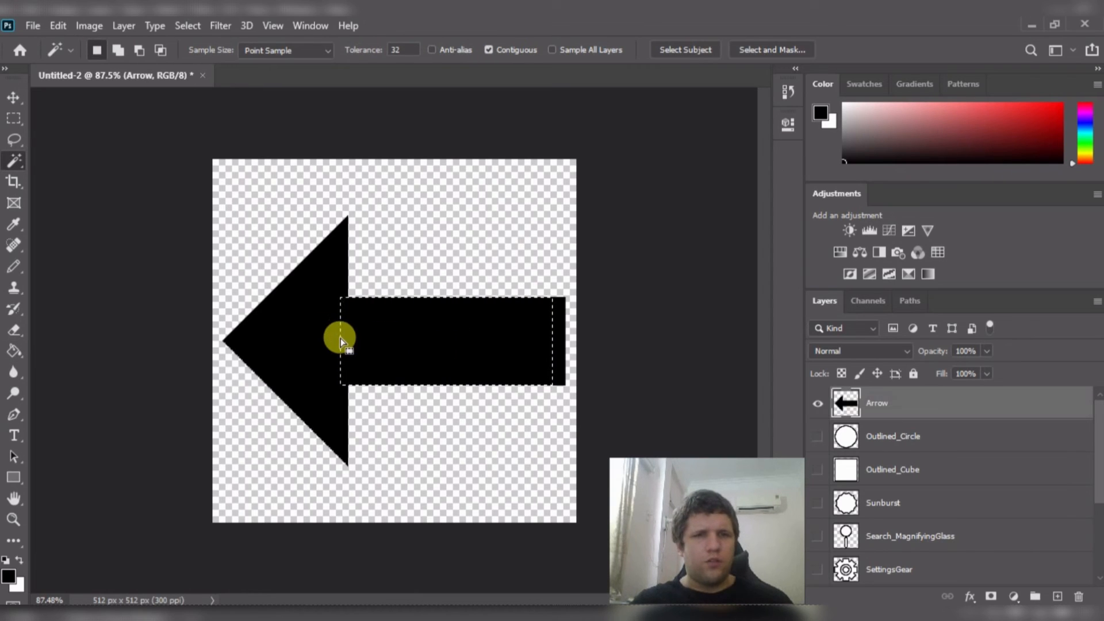
left_click(325, 336)
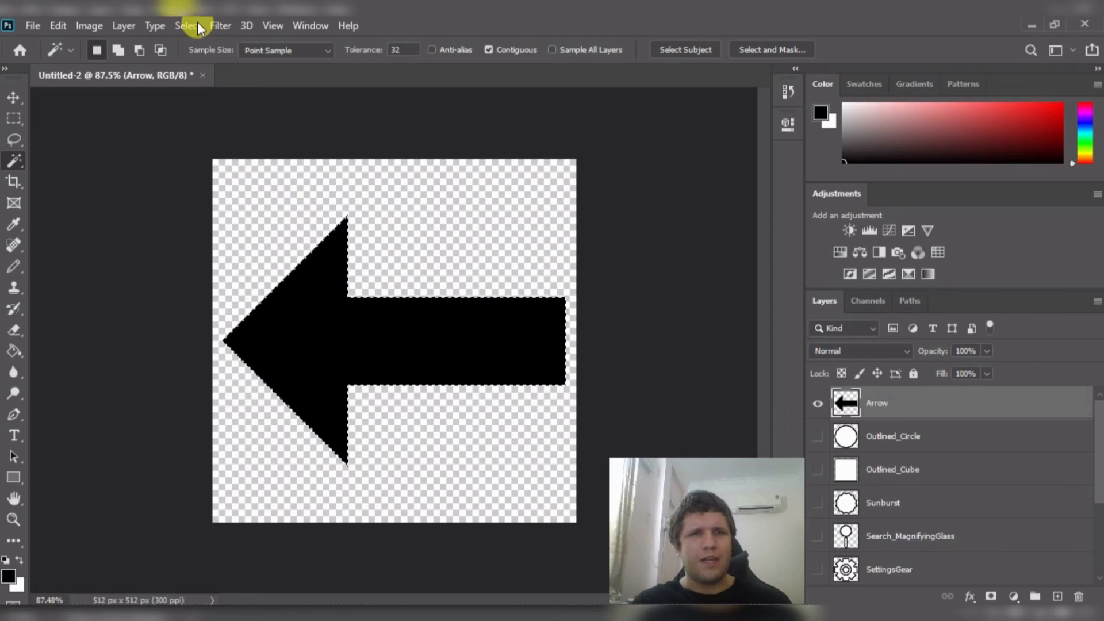
left_click(90, 24)
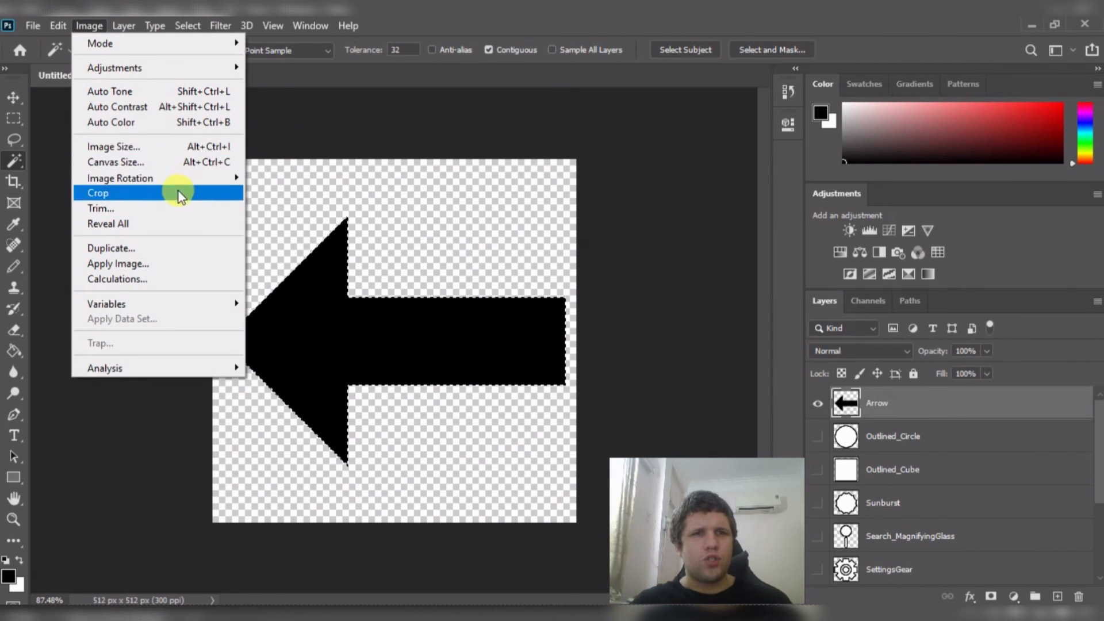
mouse_move(188, 25)
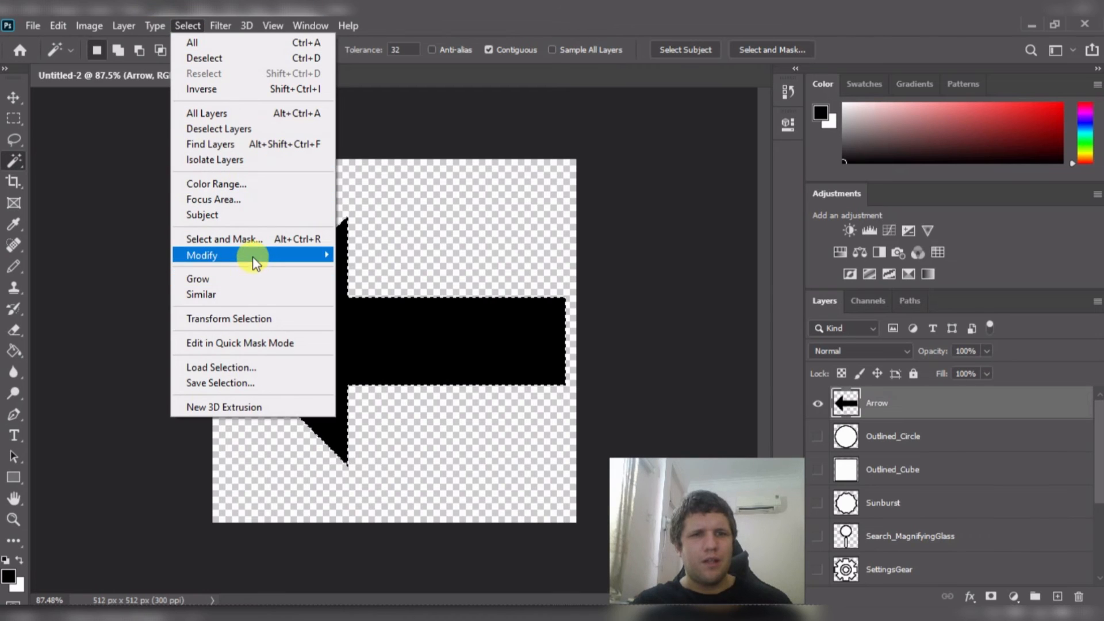
mouse_move(257, 261)
left_click(381, 300)
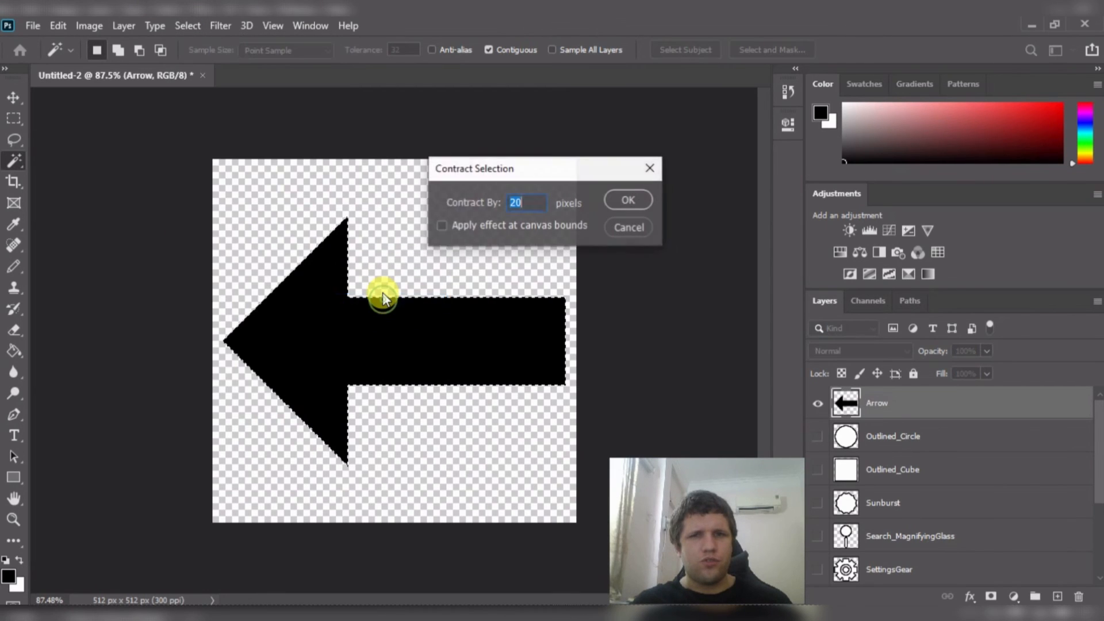
key("Return")
- Fill the contracted arrow selection with white, leaving a black outline
key("g")
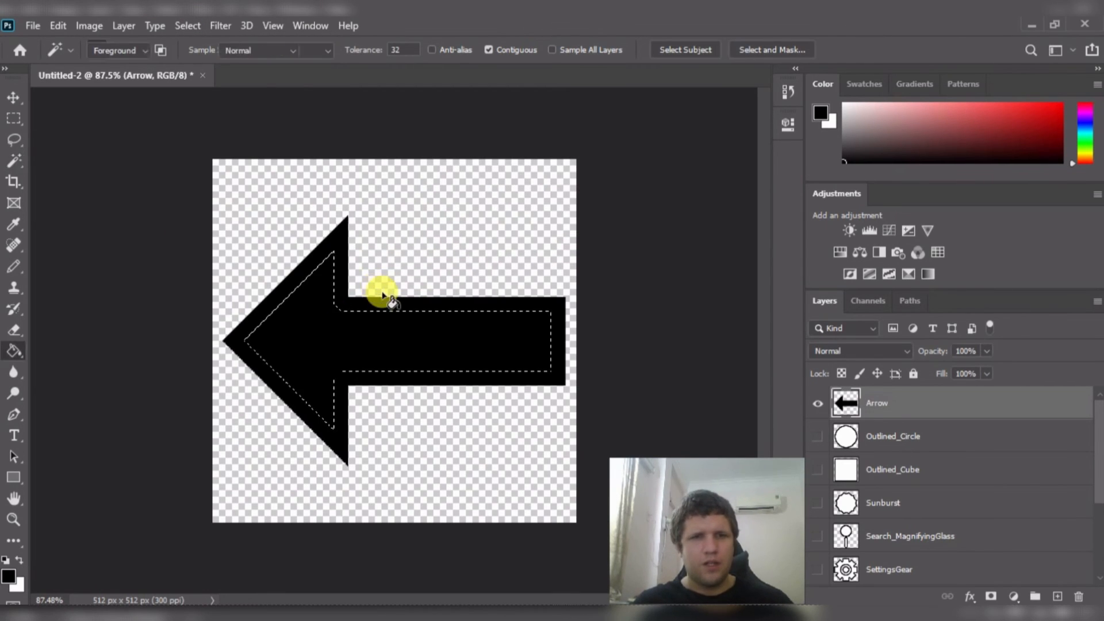
key("x")
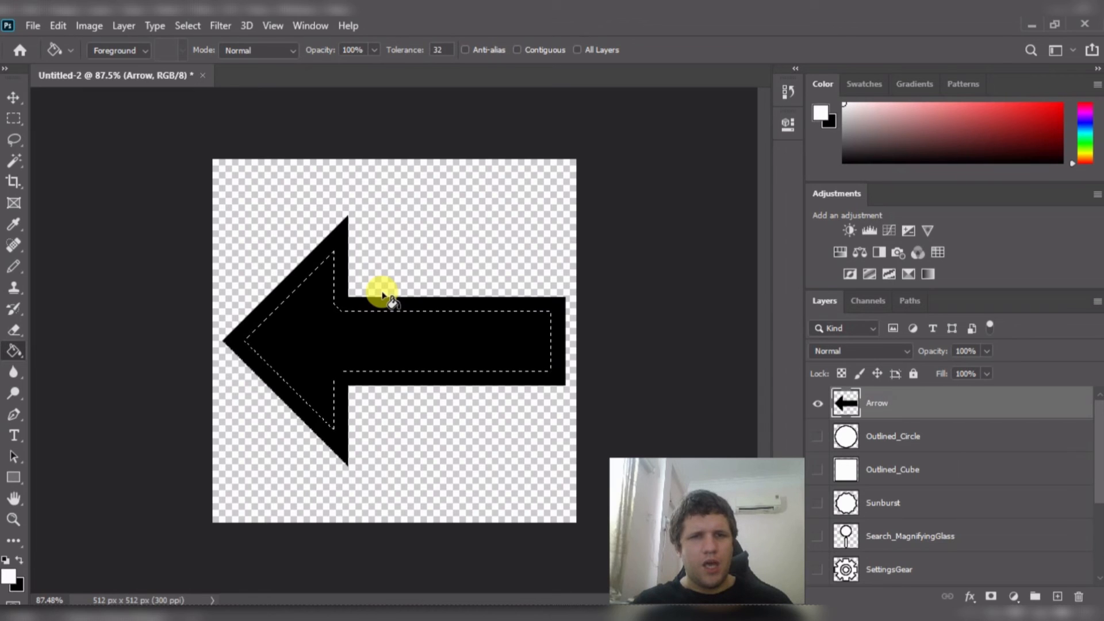
left_click(331, 333)
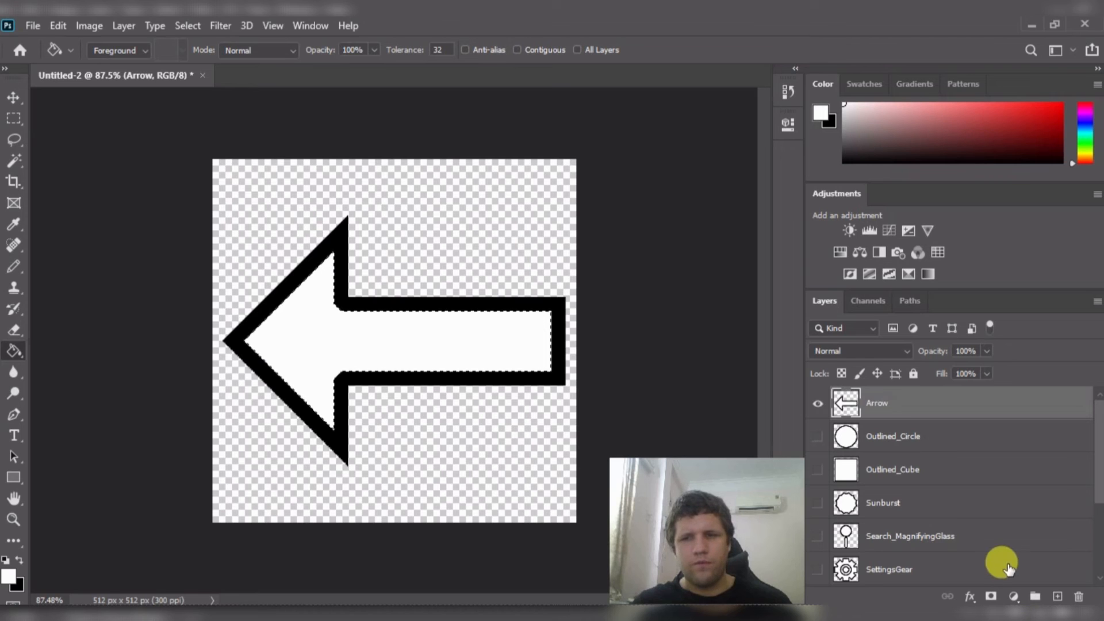
- Export the arrow icon as a PNG and select the entire canvas
left_click(41, 25)
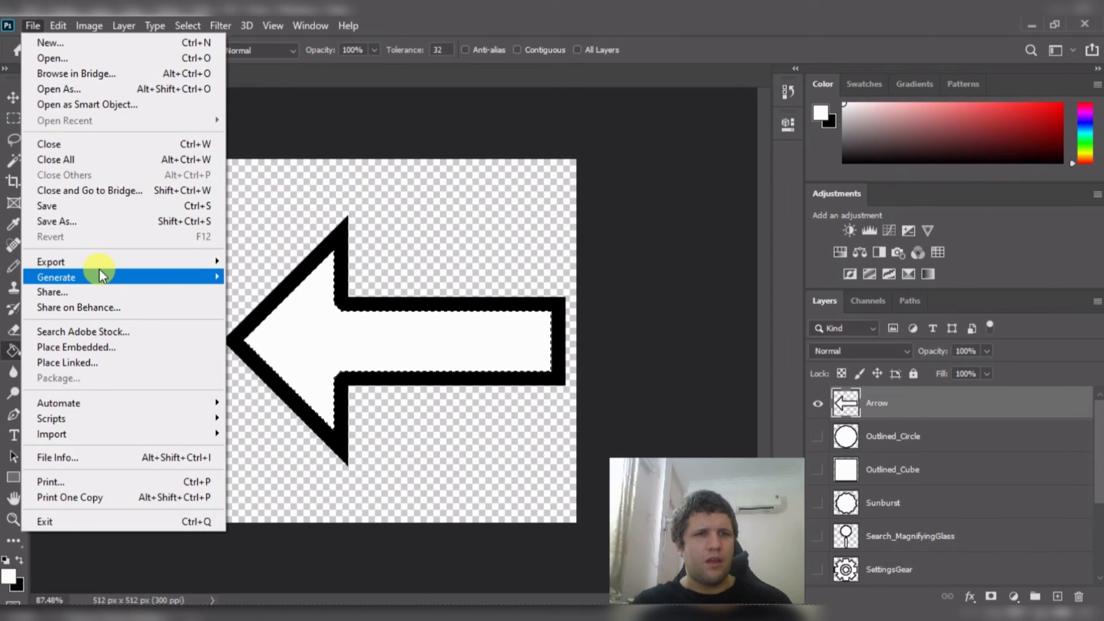
mouse_move(99, 257)
left_click(250, 259)
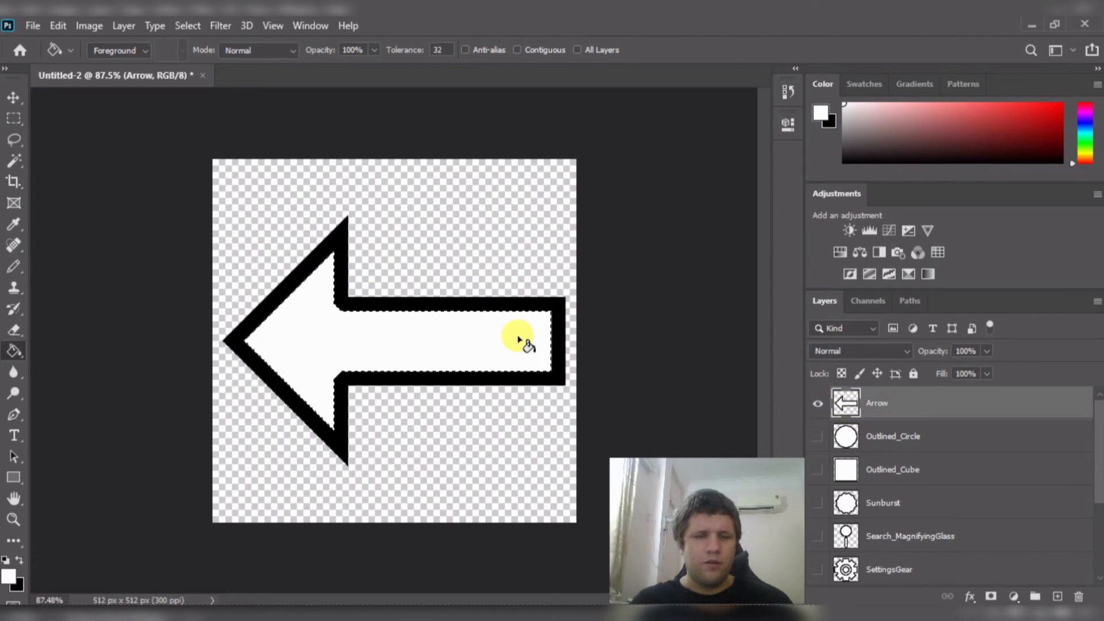
key("ctrl+a")
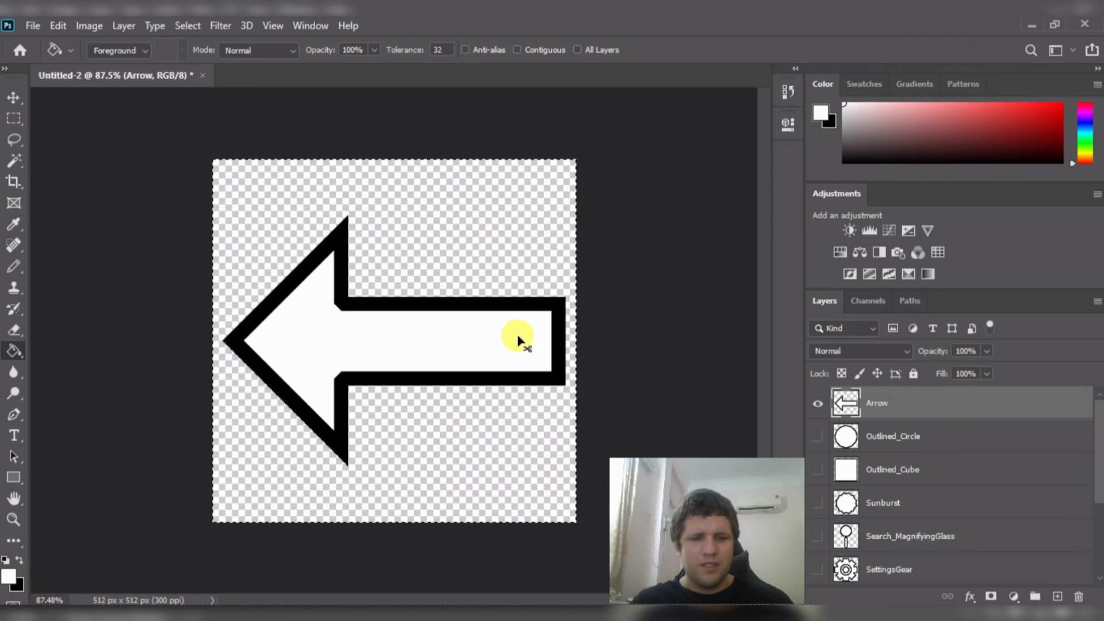
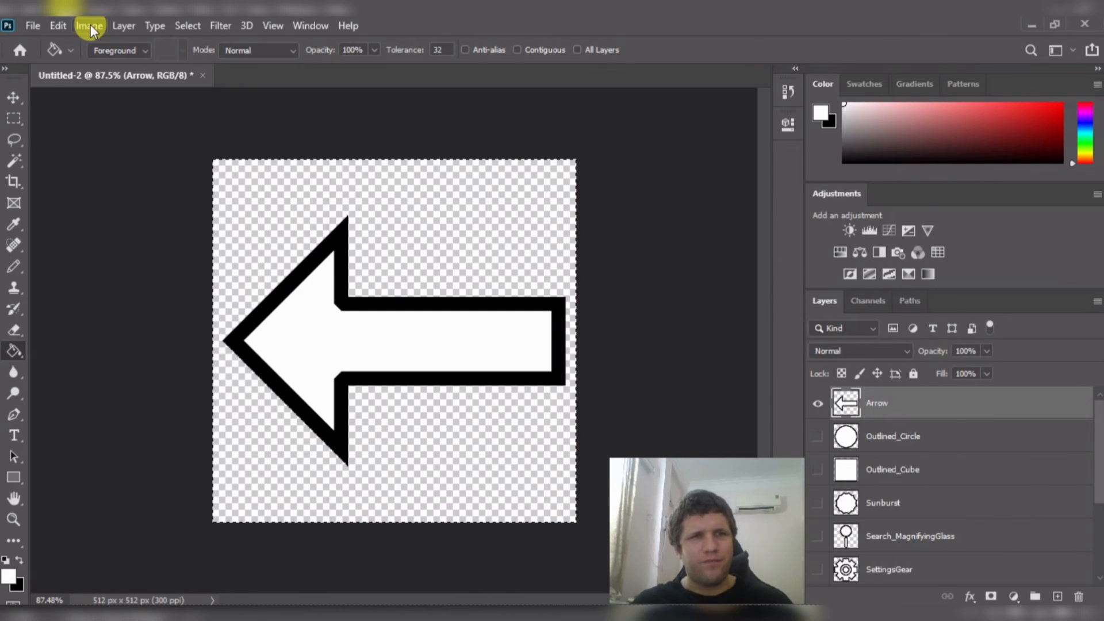
left_click(91, 26)
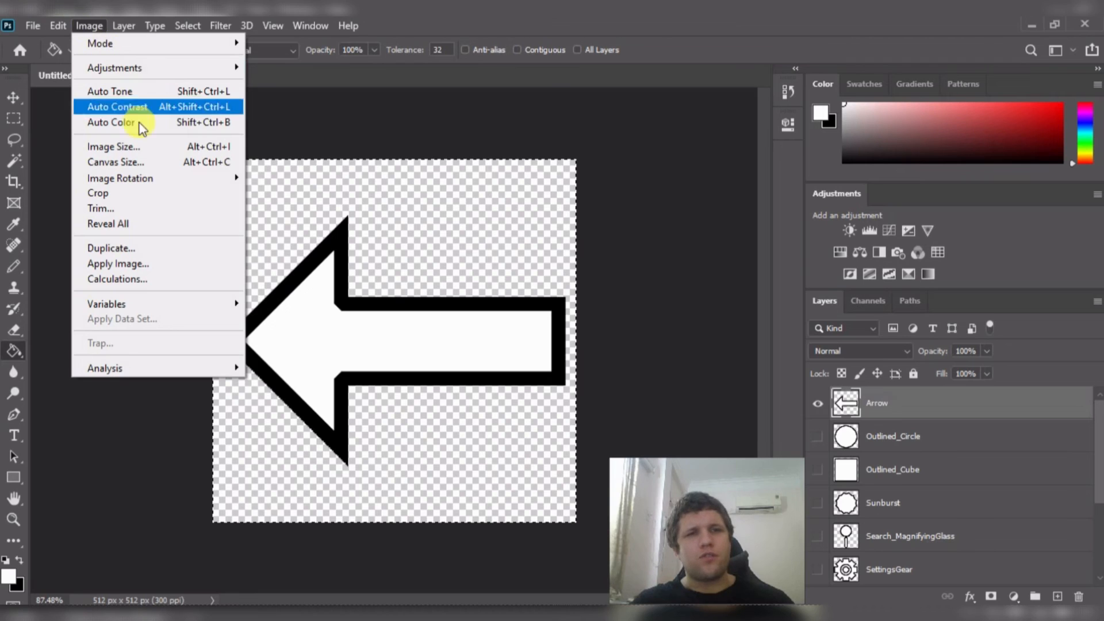
mouse_move(165, 178)
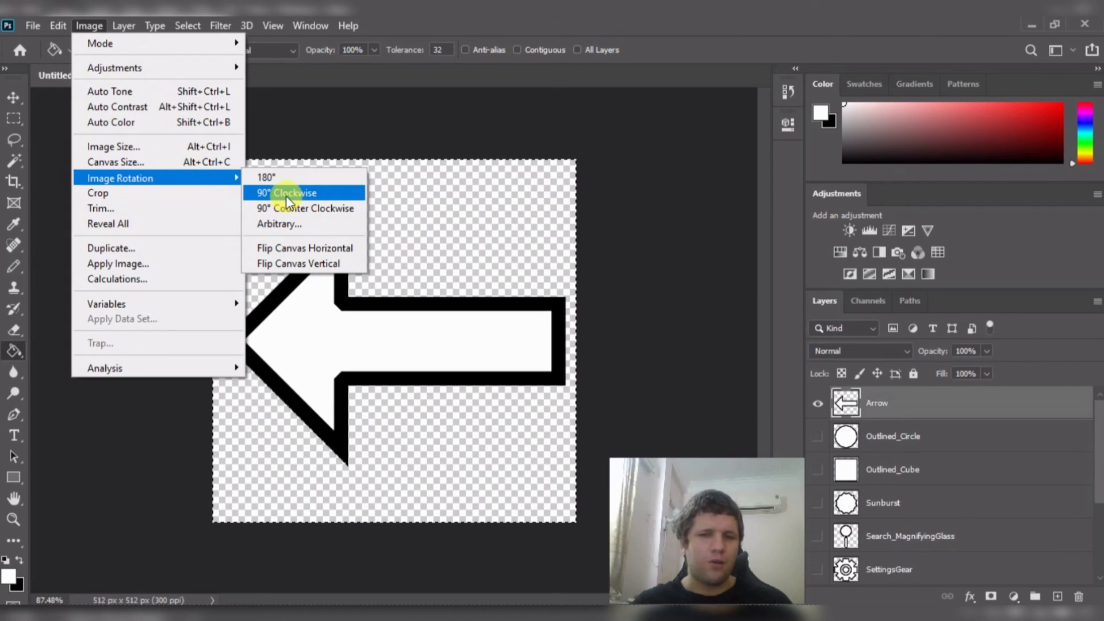
left_click(440, 115)
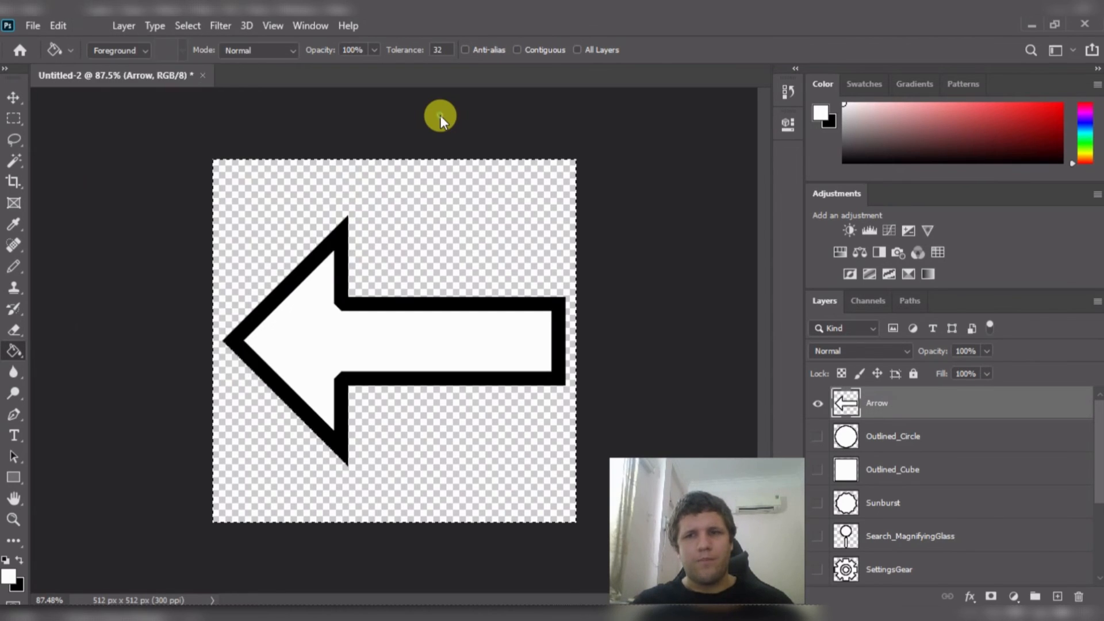
- Create a new layer above the Arrow layer and name it Dual_Head_Arrow
left_click(1065, 597)
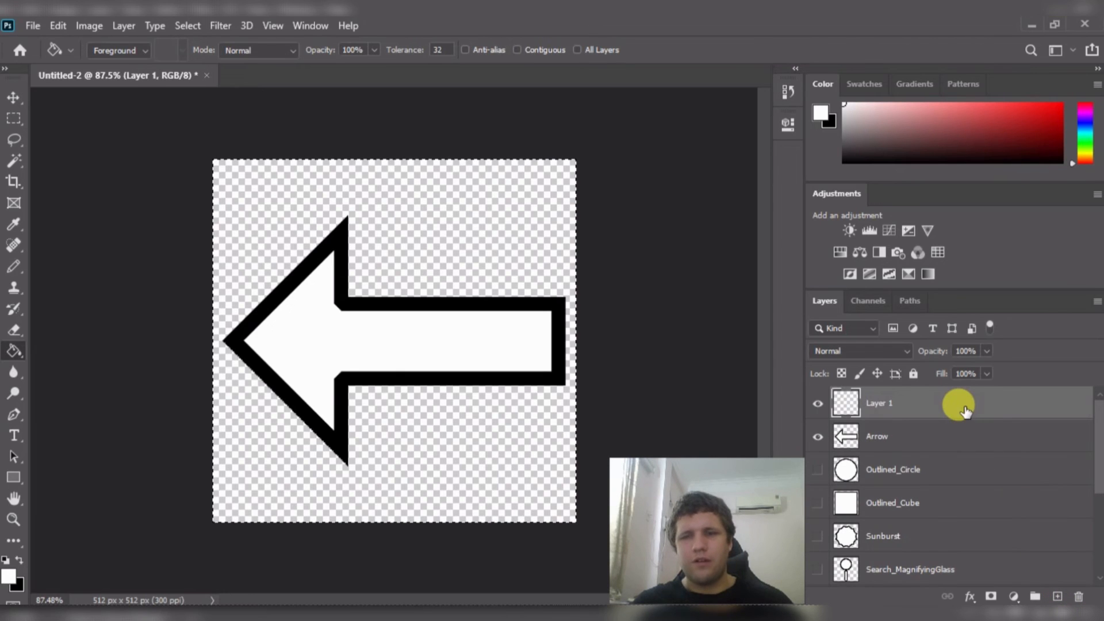
double_click(880, 406)
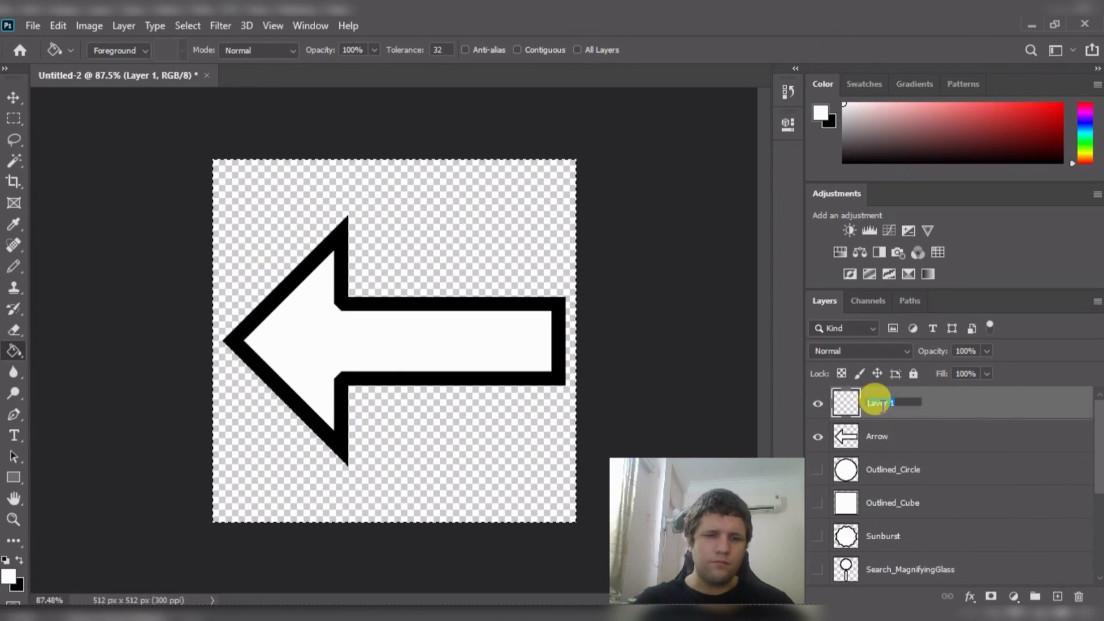
type("DualHe")
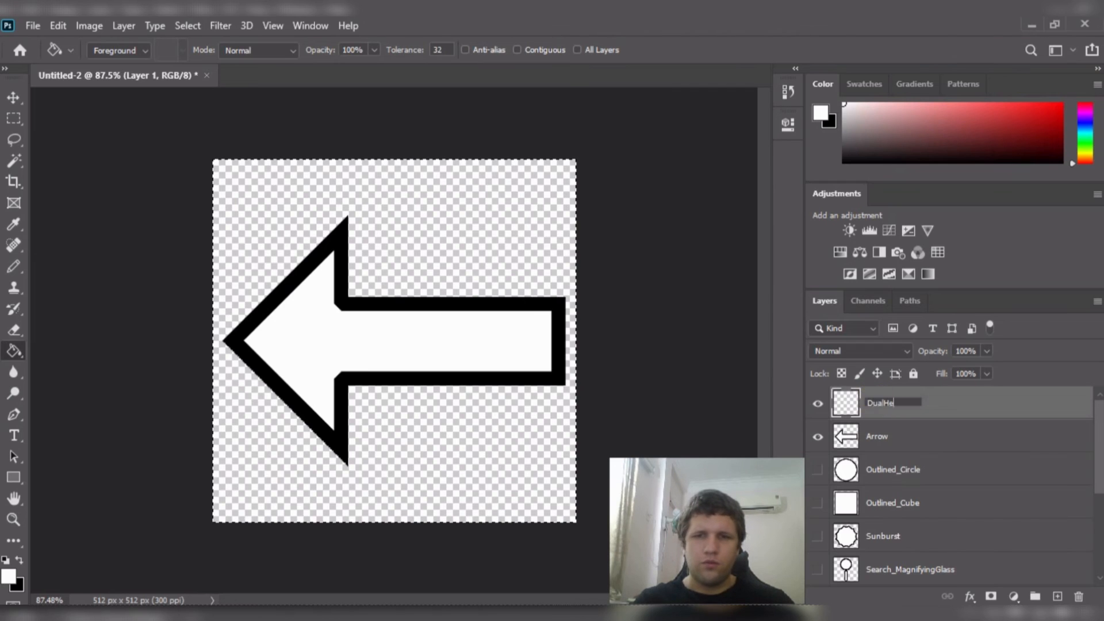
type("ad_")
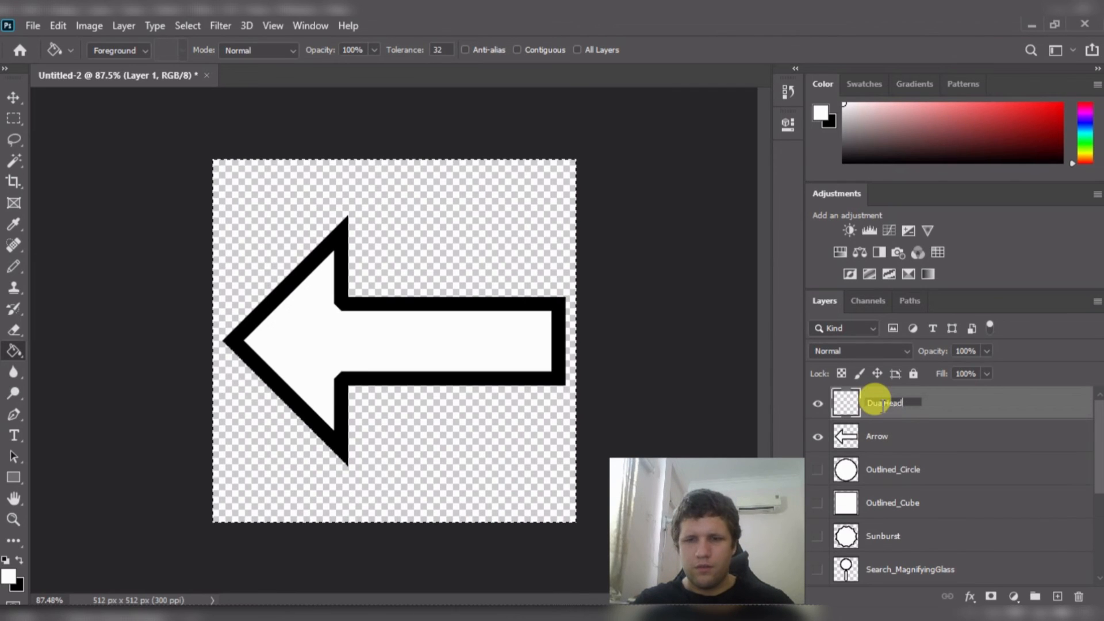
type("Arrow")
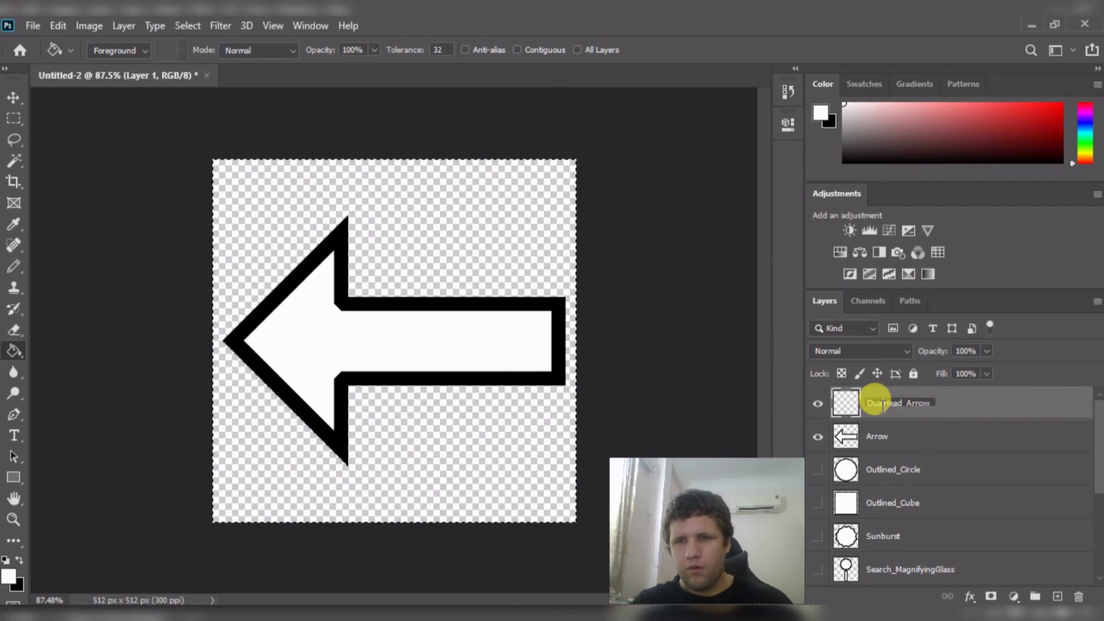
left_click(882, 405)
type("_")
key("Return")
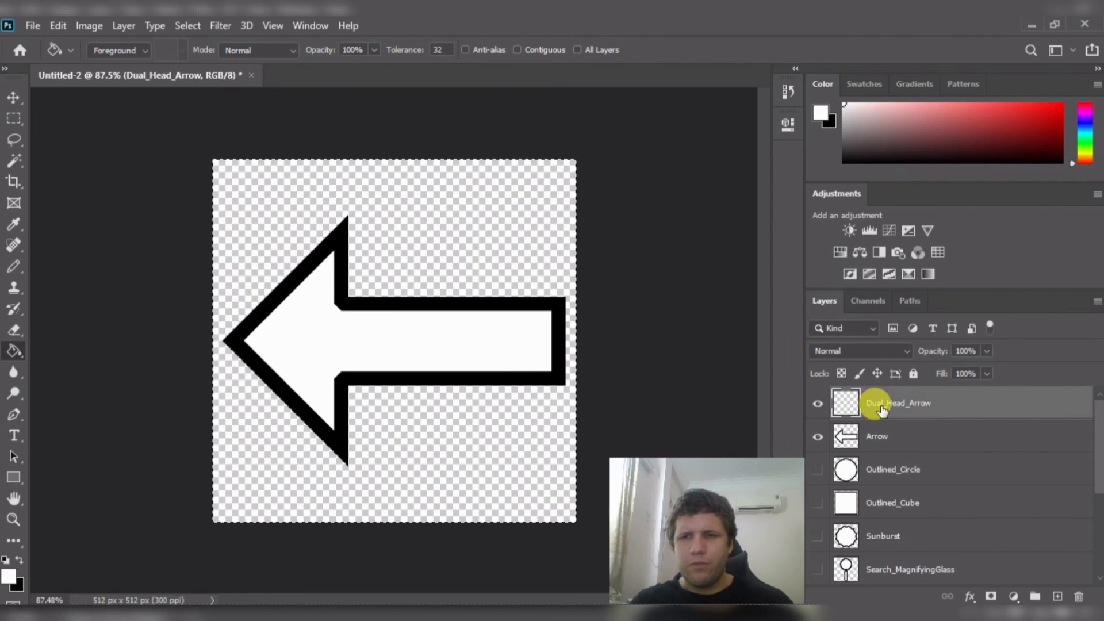
- Copy the Arrow layer's artwork into the Dual_Head_Arrow layer and hide the Arrow layer
left_click(882, 435)
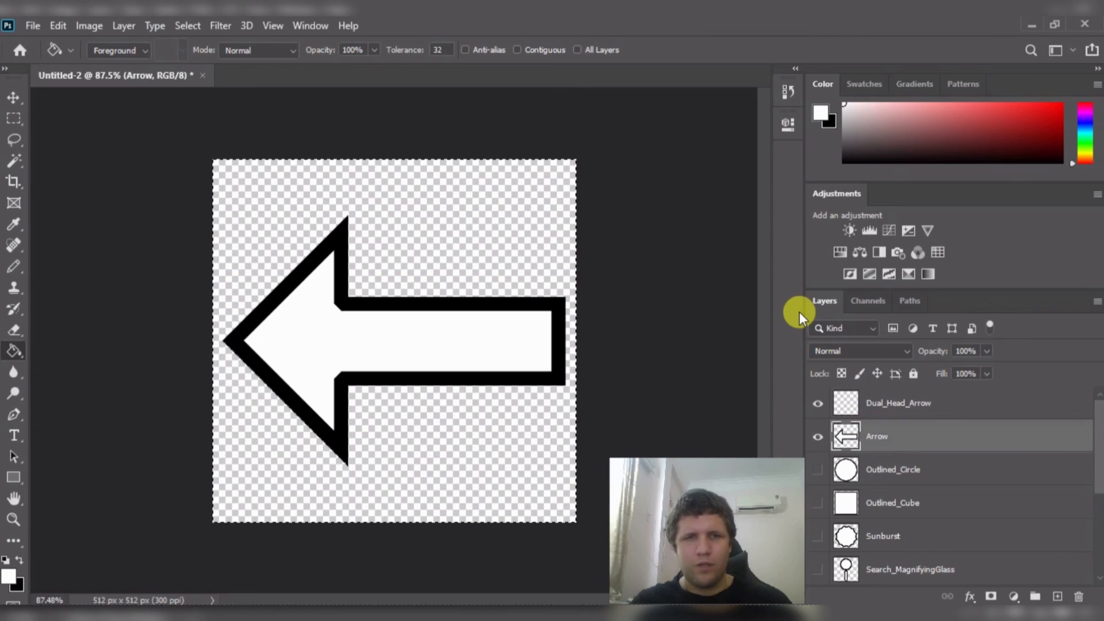
left_click(877, 403)
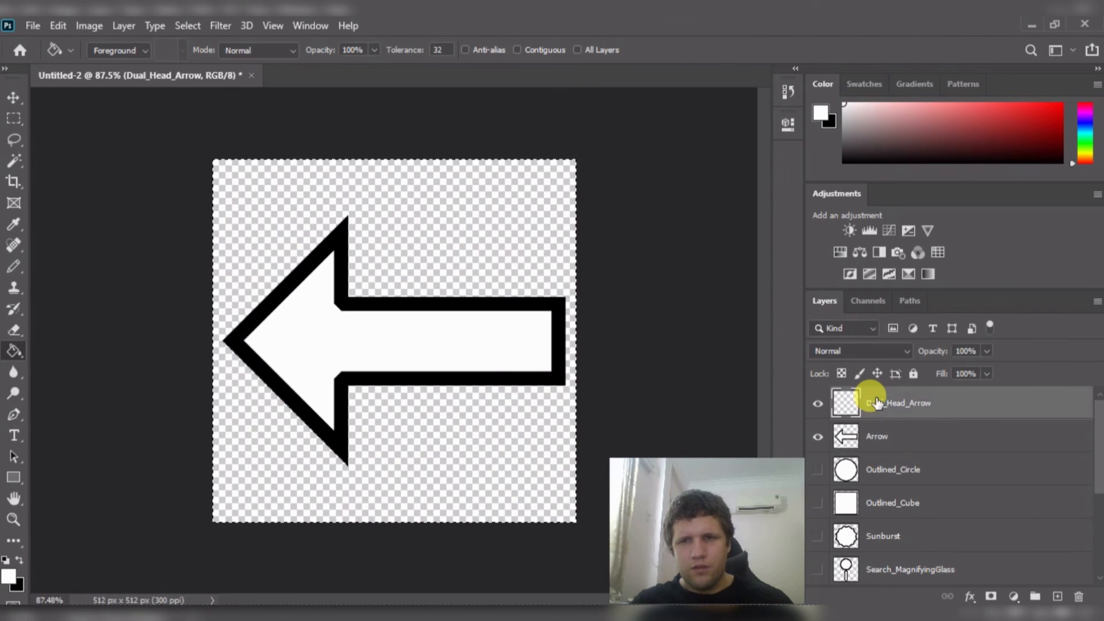
left_click(817, 437)
- Flip the canvas horizontally and paste a left-pointing copy of the arrow above the flipped one
left_click(86, 24)
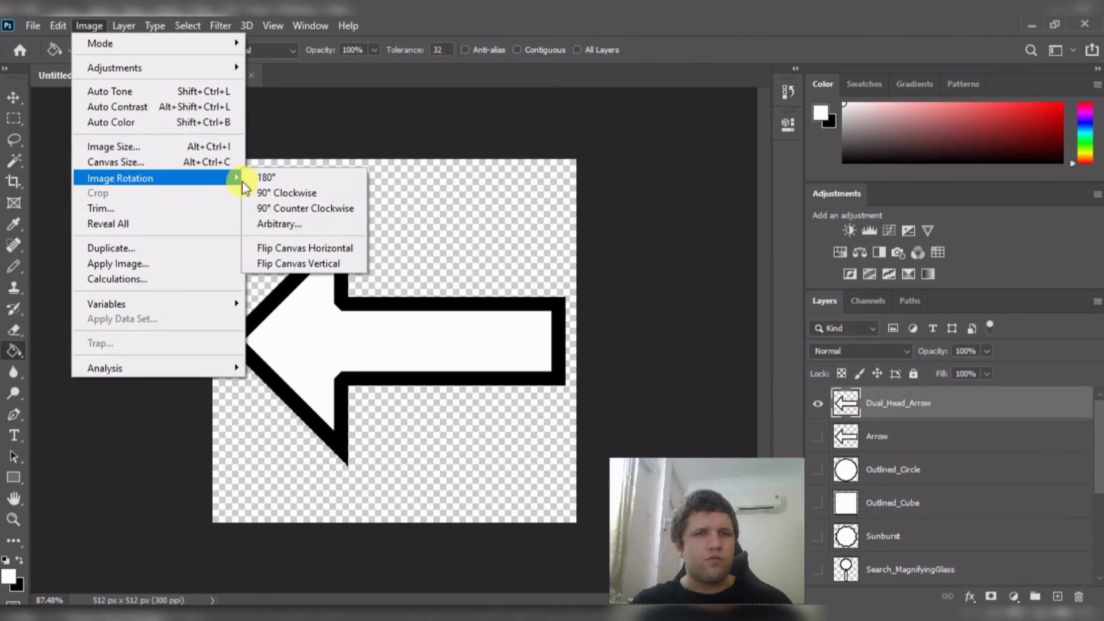
left_click(305, 253)
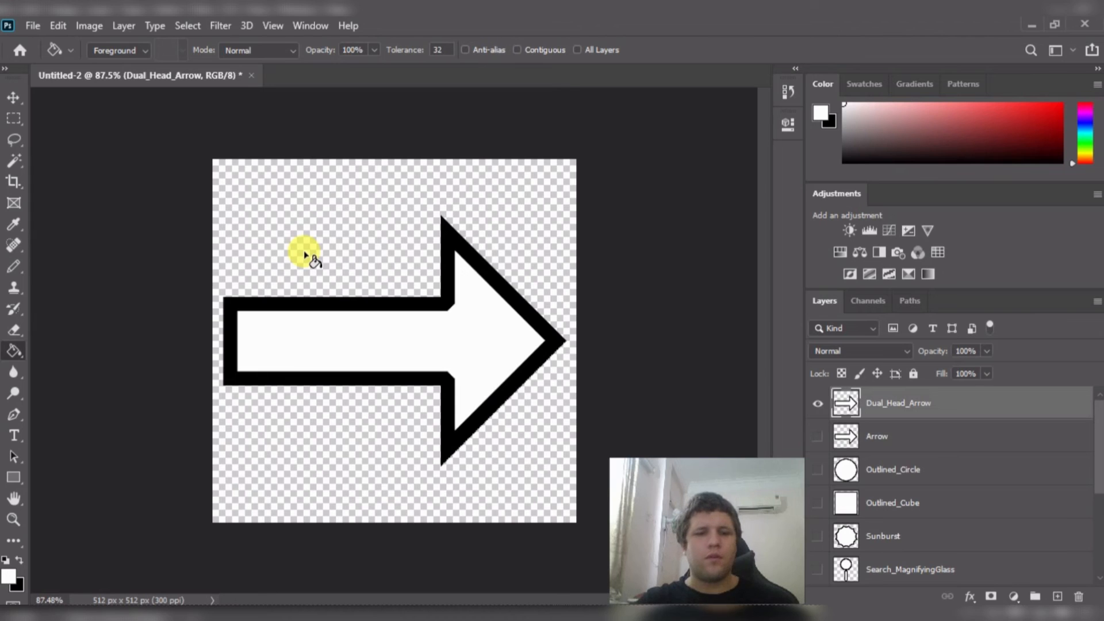
key("ctrl+v")
key("v")
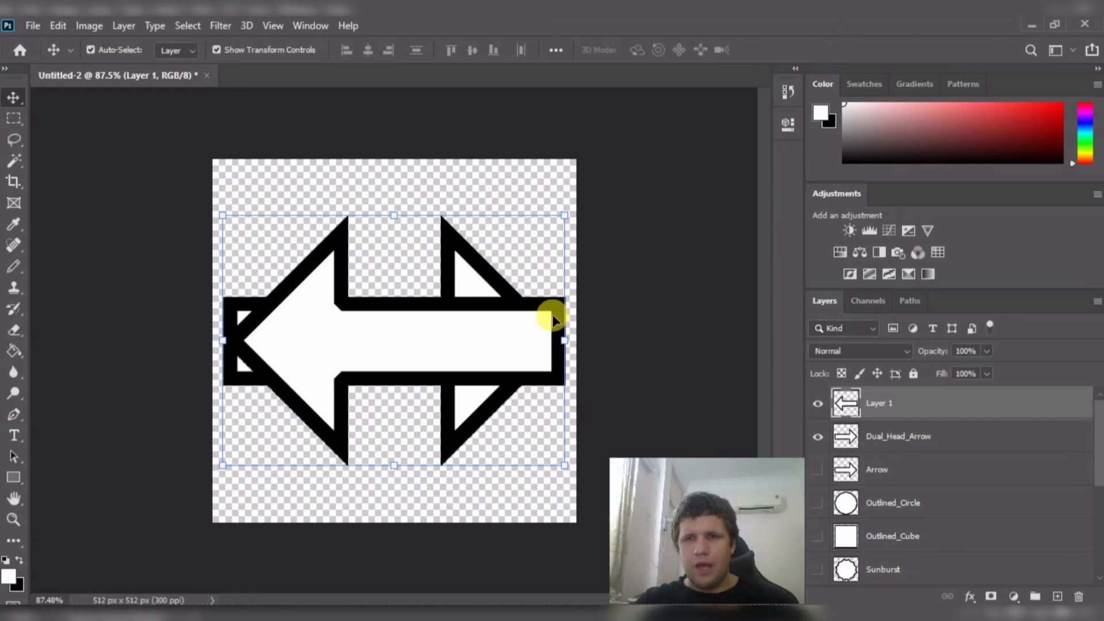
left_click(615, 336)
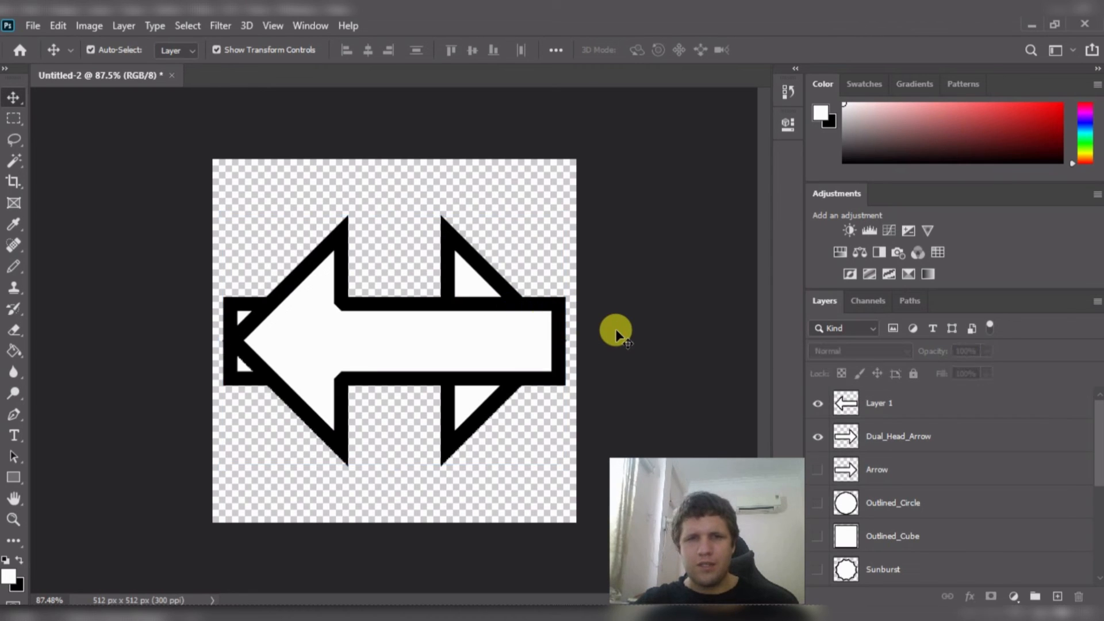
- Set the Rectangular Marquee style to Normal and select the full-height canvas area from the right arrowhead's base to the right edge
key("m")
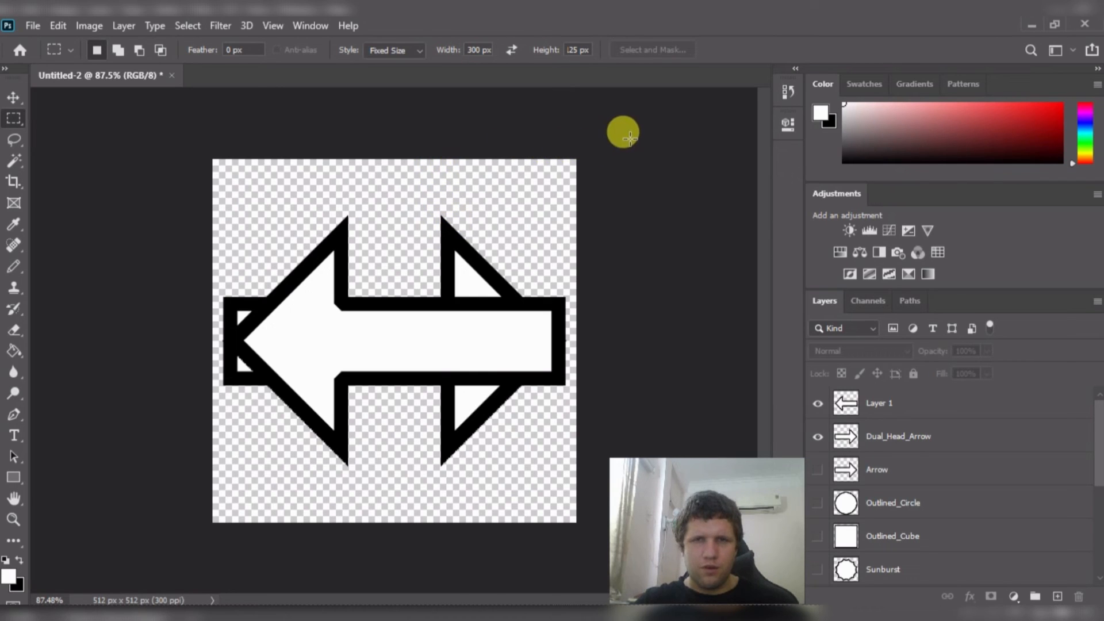
left_click_drag(630, 138, 574, 232)
left_click(415, 51)
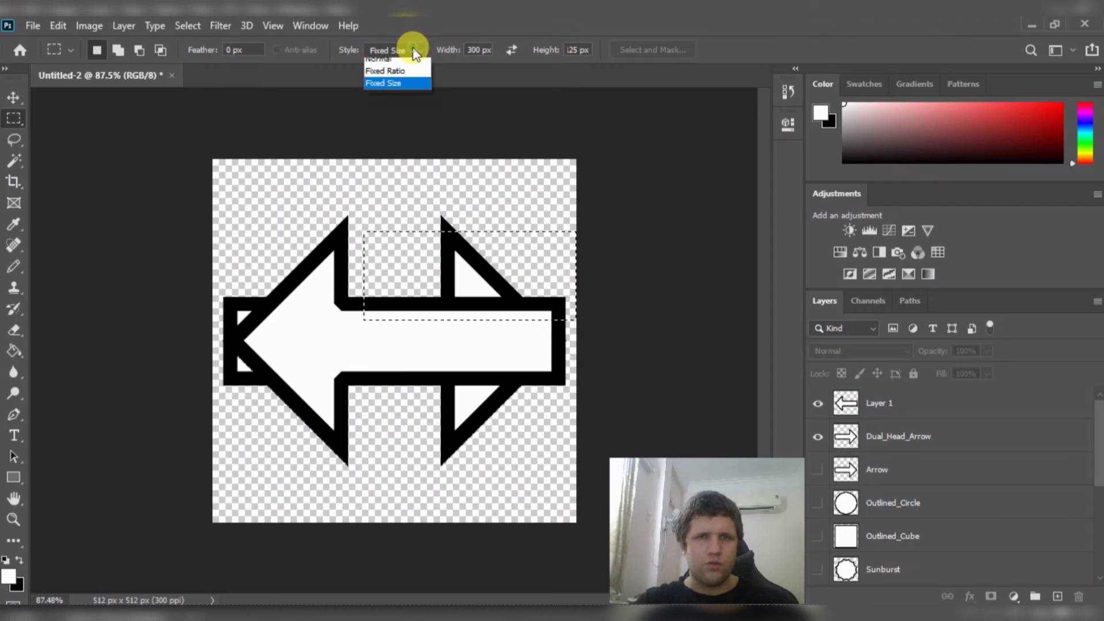
left_click(412, 61)
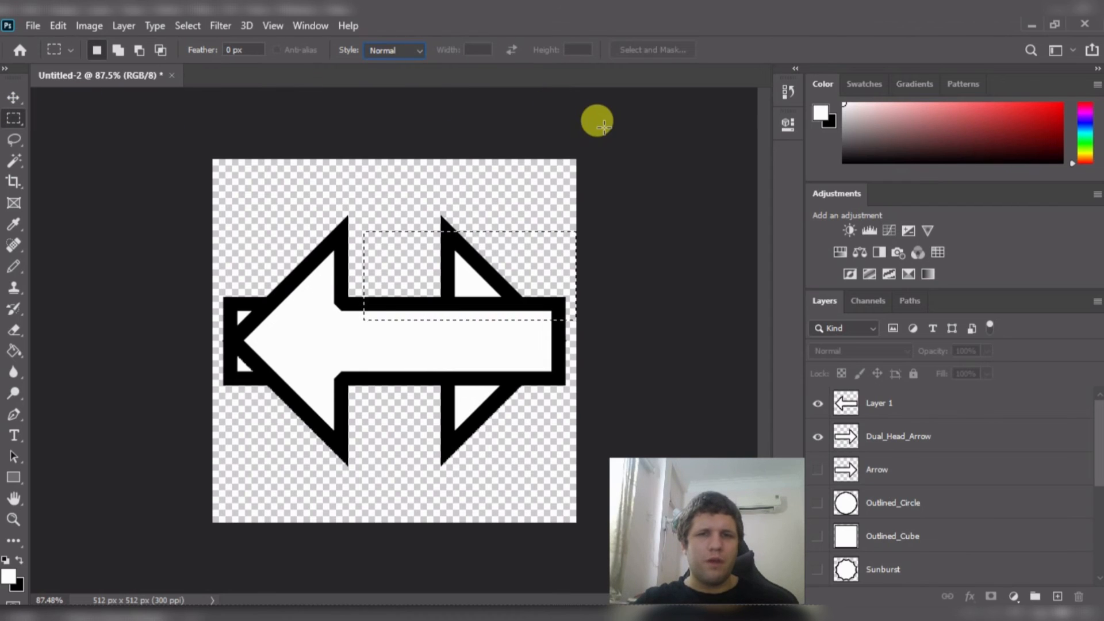
left_click_drag(646, 115, 438, 599)
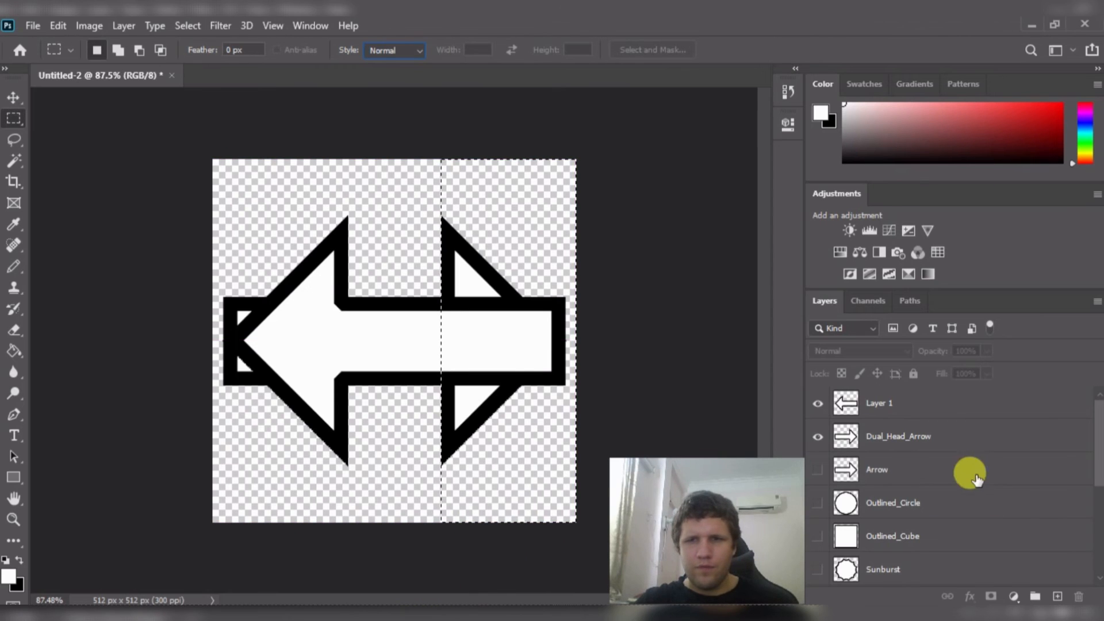
- Reselect the full-height strip over the right arrowhead, about 192 px wide, and delete that part of the left-pointing arrow on Layer 1
left_click(923, 439)
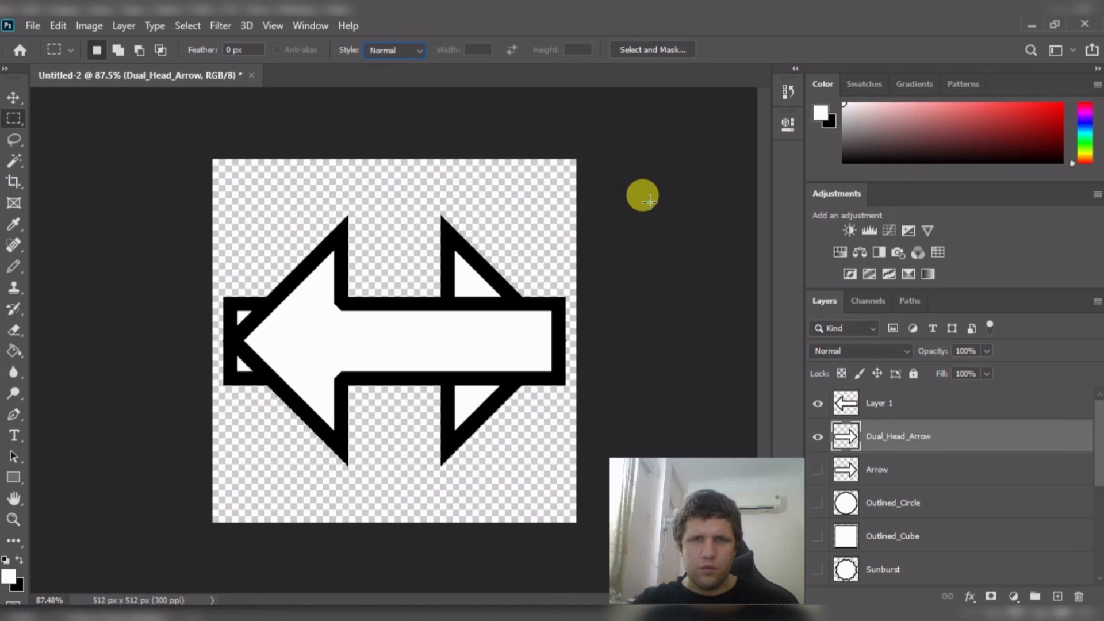
left_click_drag(633, 111, 520, 326)
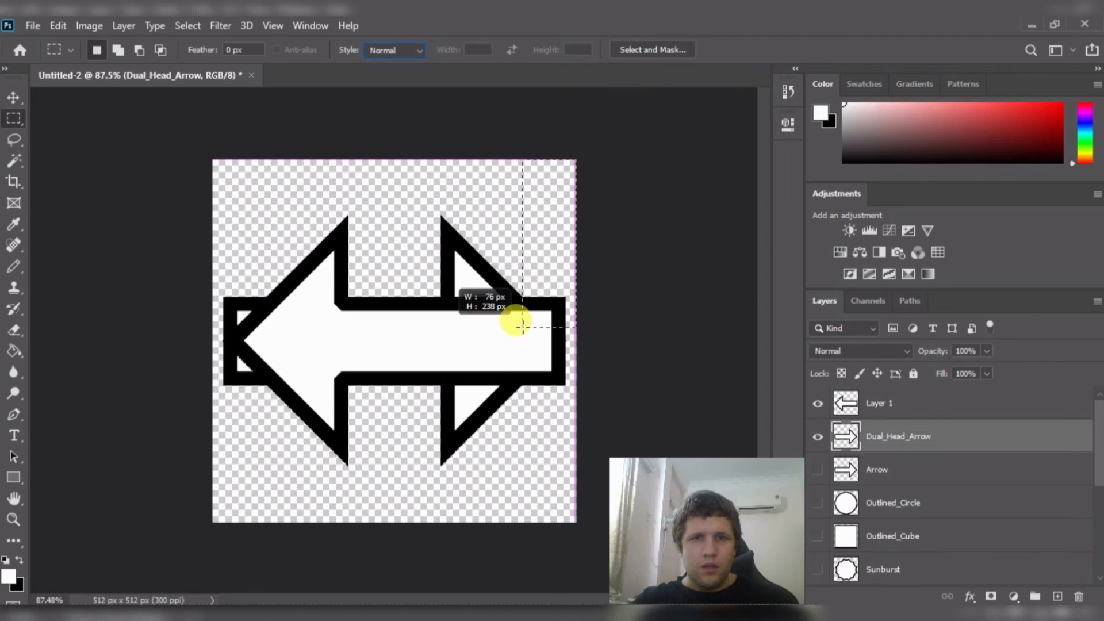
left_click_drag(476, 505, 453, 528)
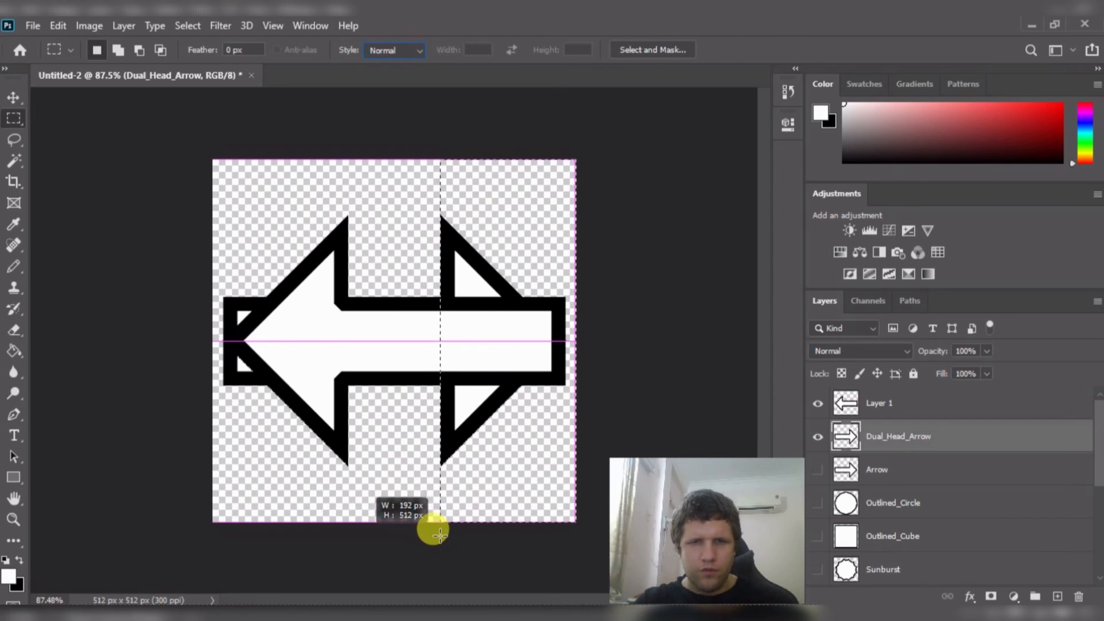
left_click_drag(440, 536, 440, 535)
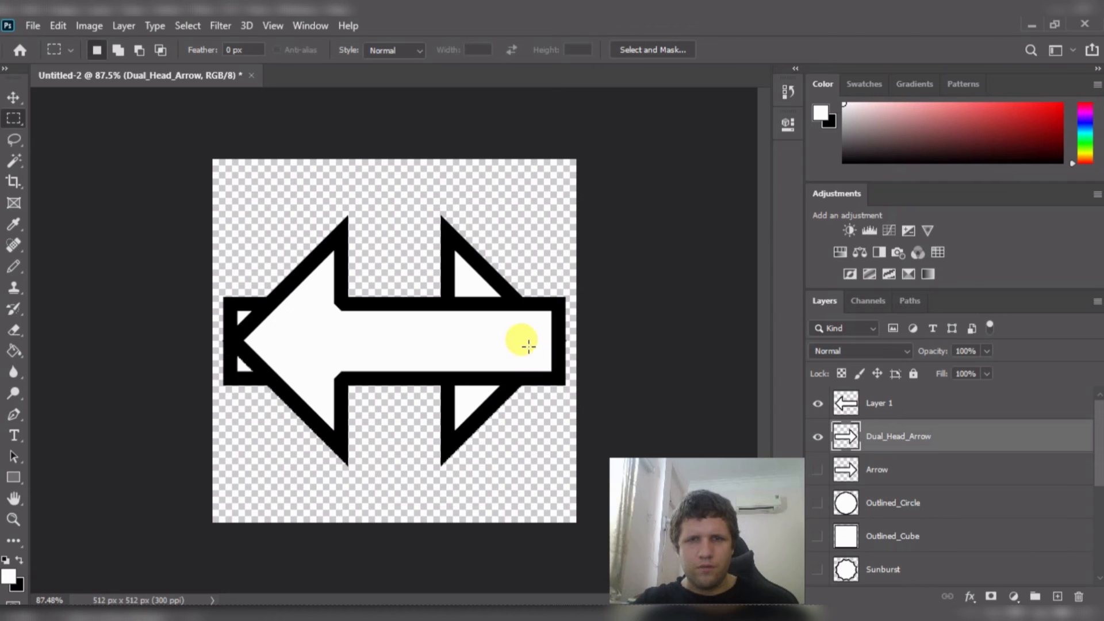
left_click_drag(613, 111, 505, 396)
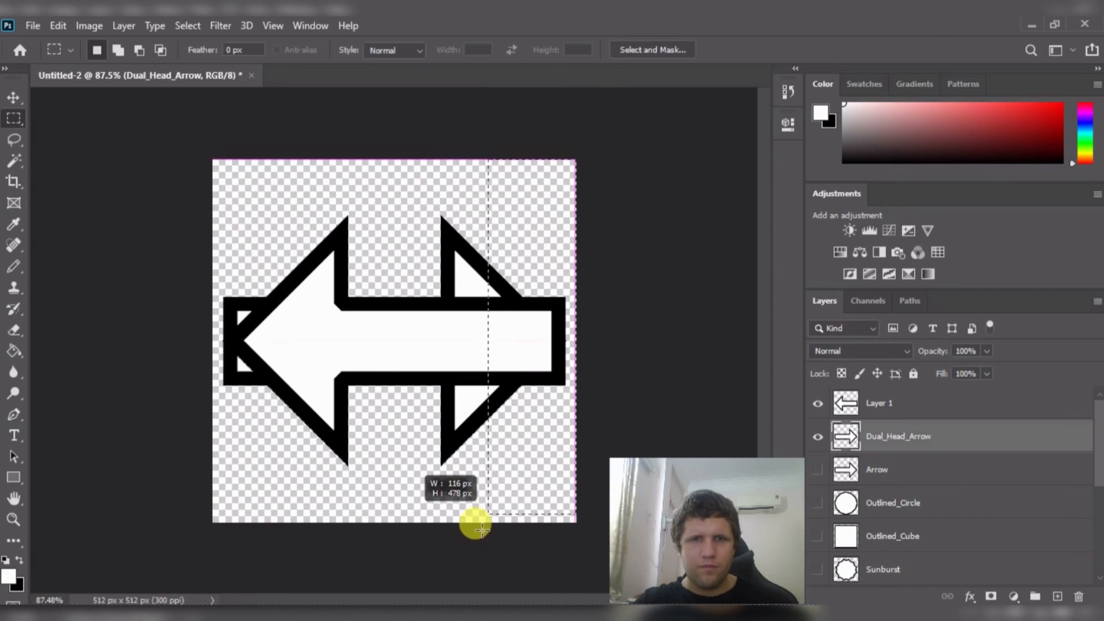
left_click_drag(482, 528, 438, 563)
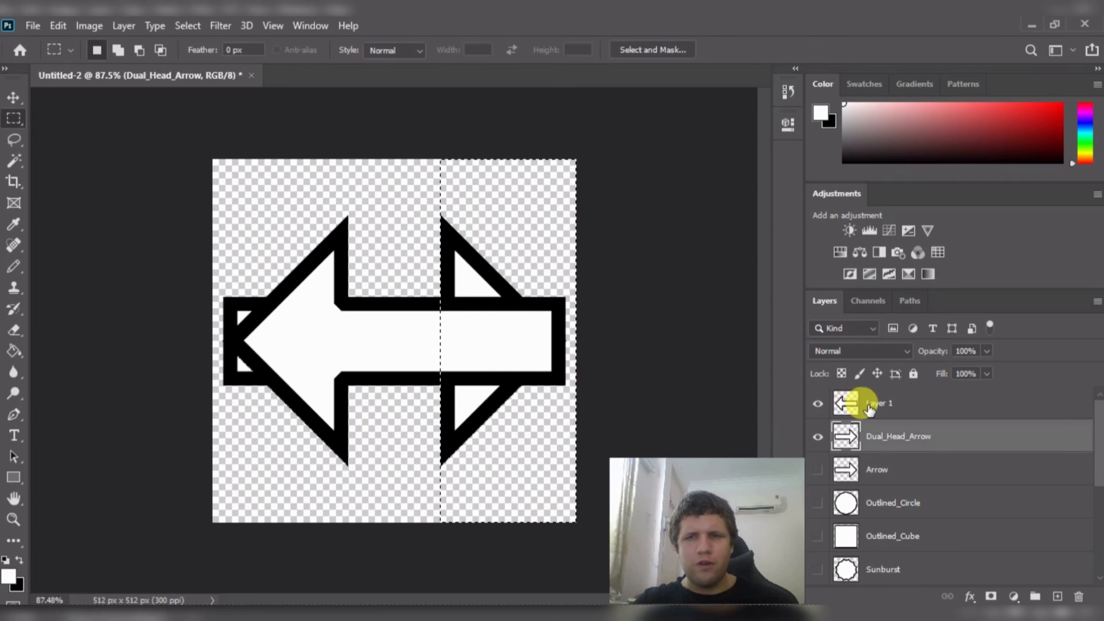
left_click(870, 409)
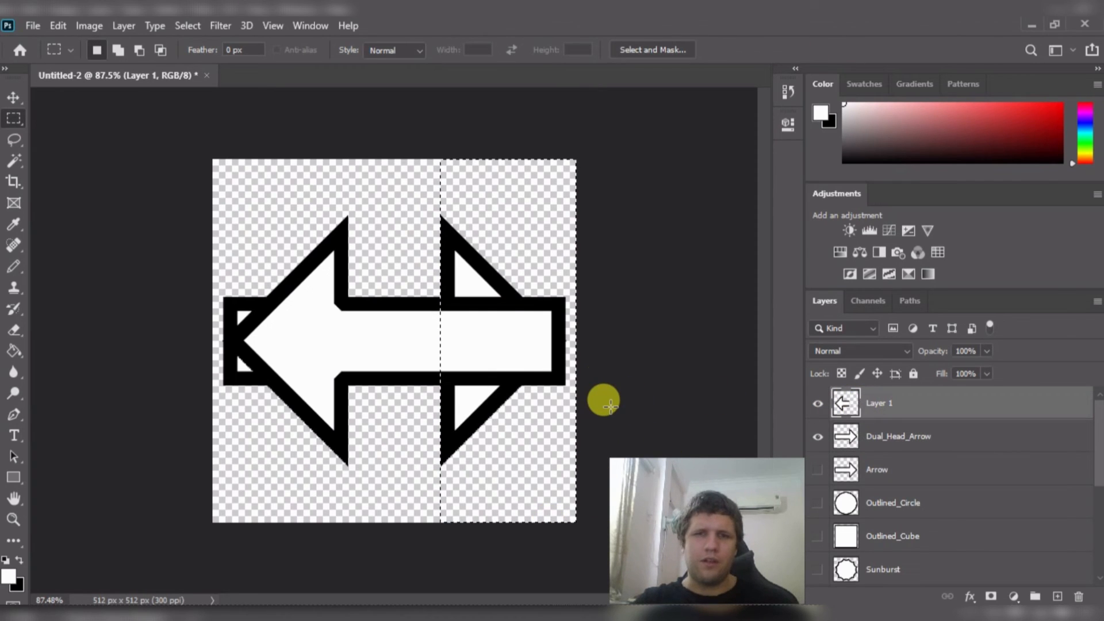
- Shift the selection strip over the left arrowhead, delete that part of the Dual_Head_Arrow layer and deselect
left_click(911, 446)
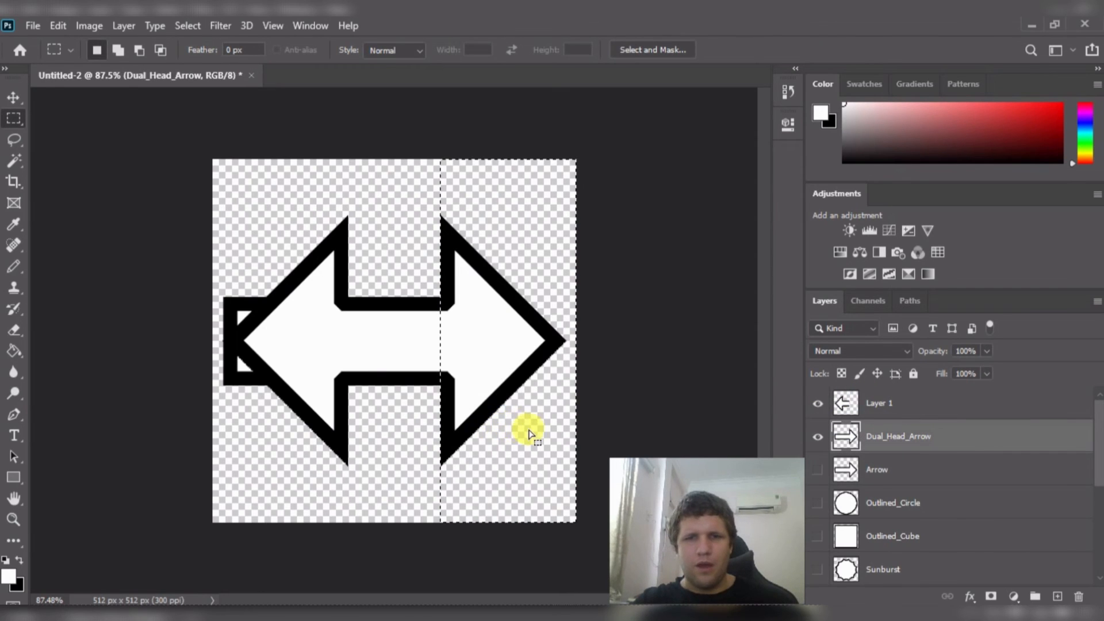
left_click_drag(530, 433, 310, 432)
key("Delete")
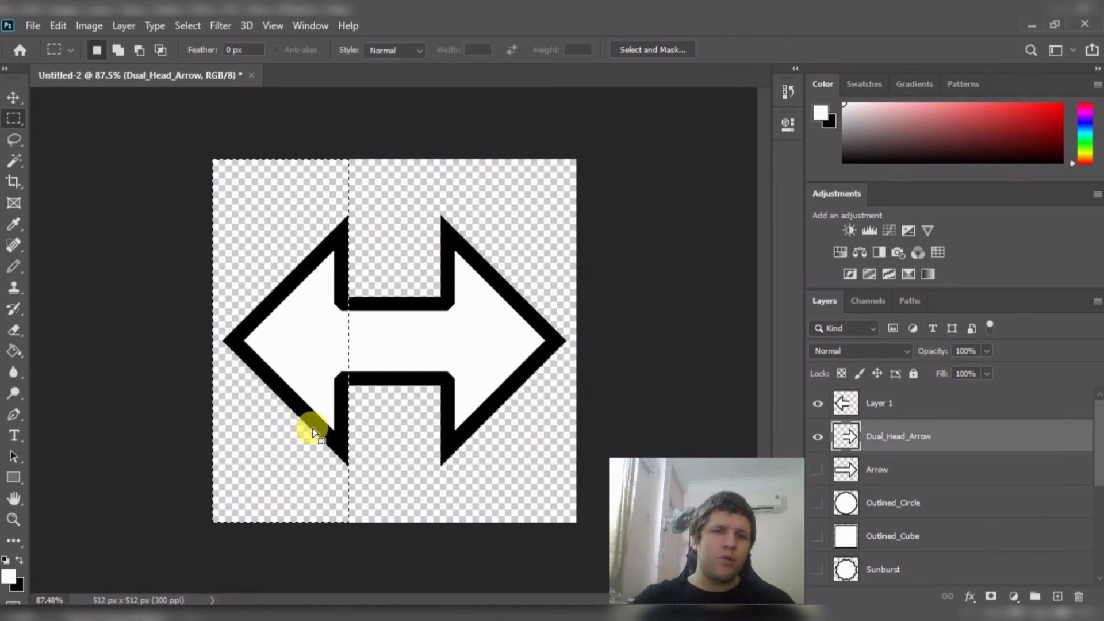
left_click(627, 244)
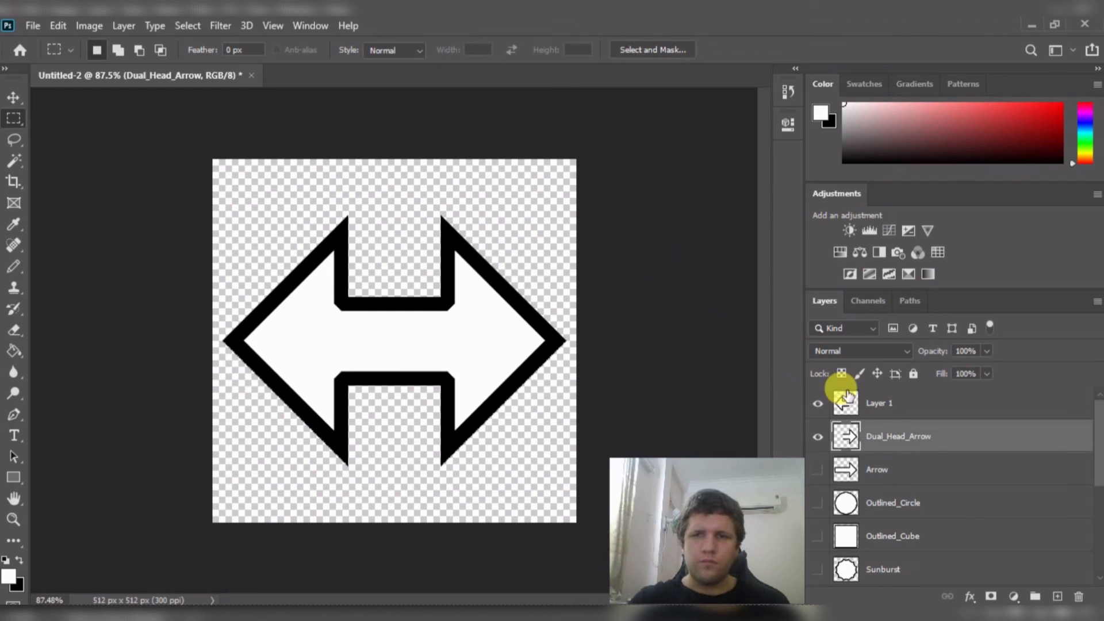
- Place the Dual_Head_Arrow layer above Layer 1 and merge it down into Layer 1
left_click(894, 409)
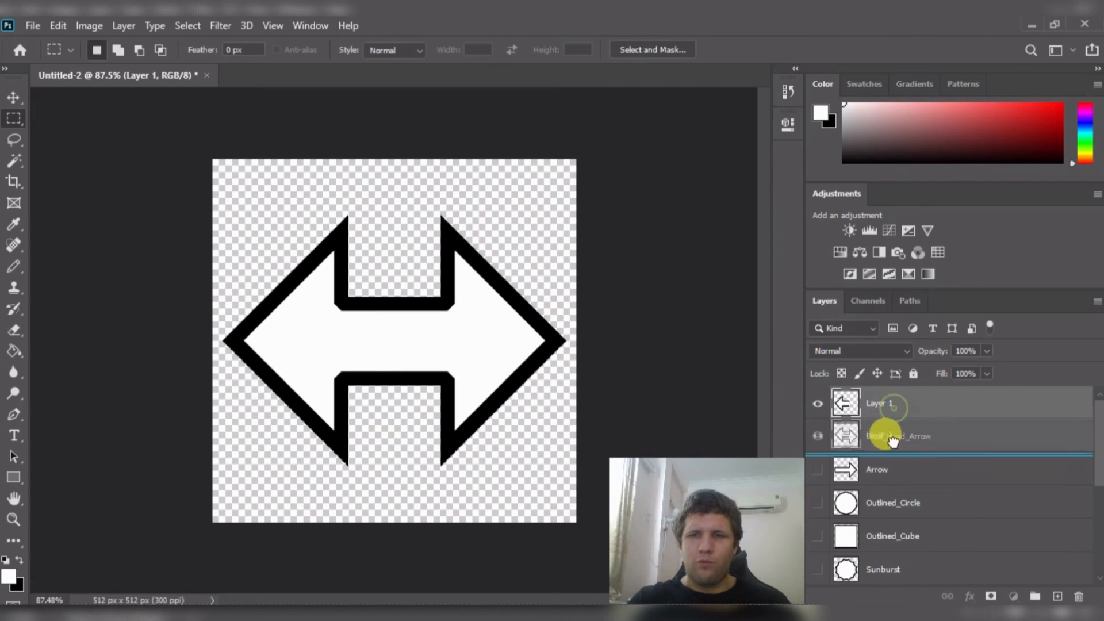
left_click_drag(893, 446, 900, 400)
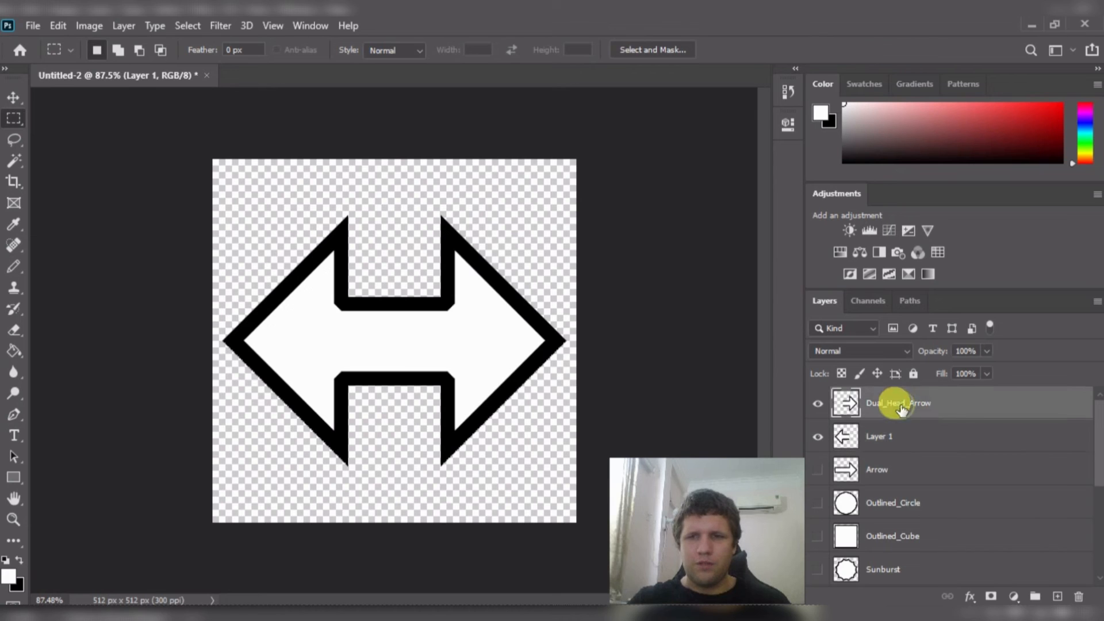
right_click(965, 409)
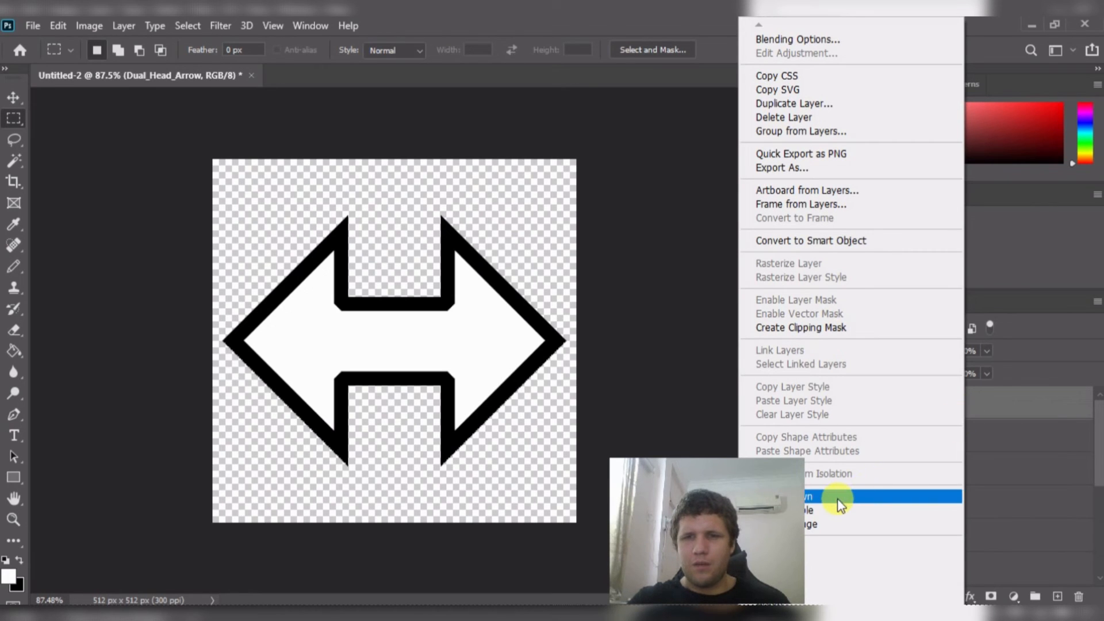
left_click(685, 326)
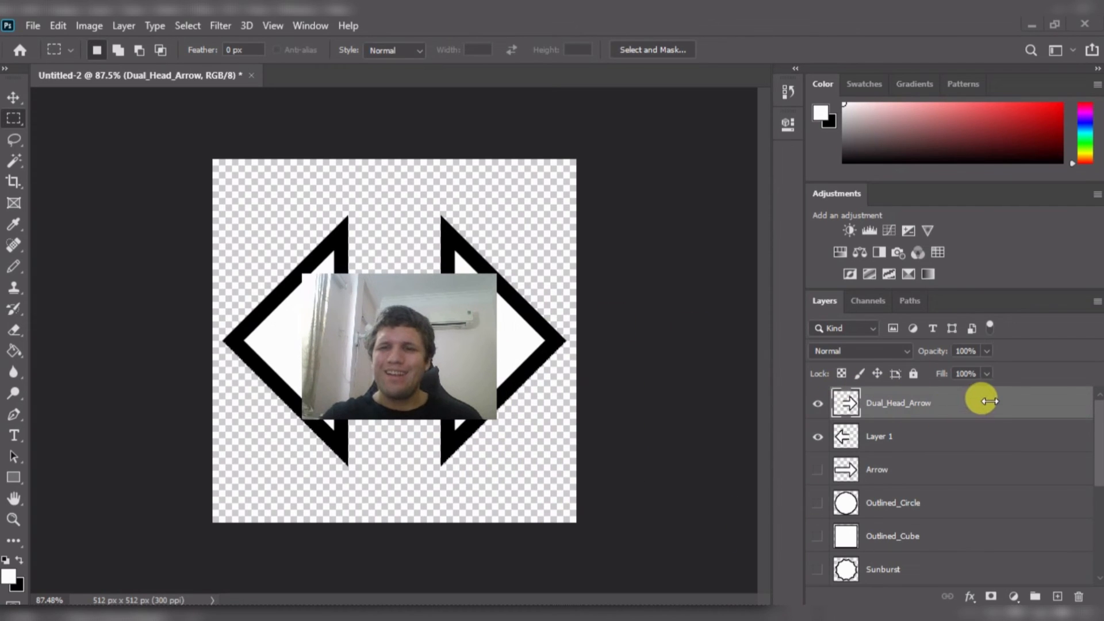
left_click(1006, 405)
right_click(1007, 406)
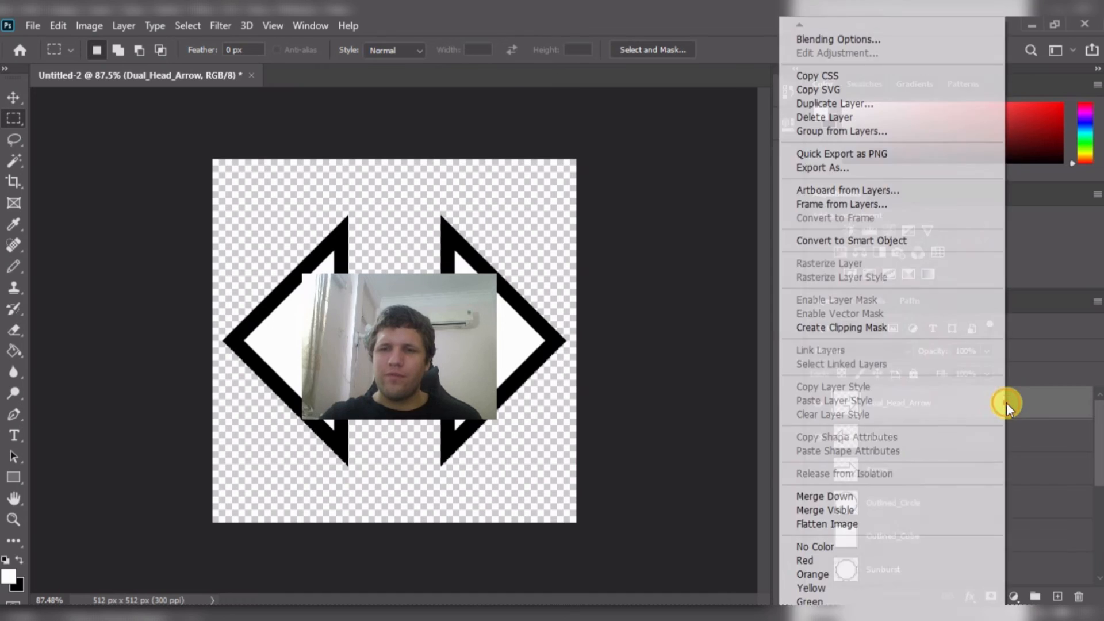
left_click(846, 496)
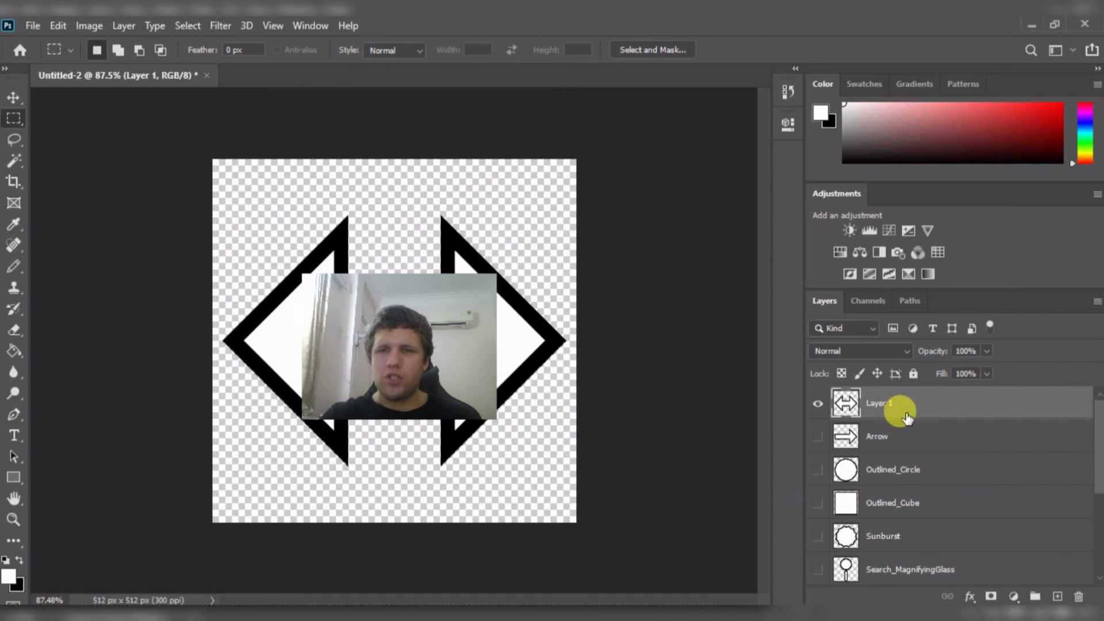
- Rename the merged Layer 1 as Dual_Head_Arrow
double_click(885, 405)
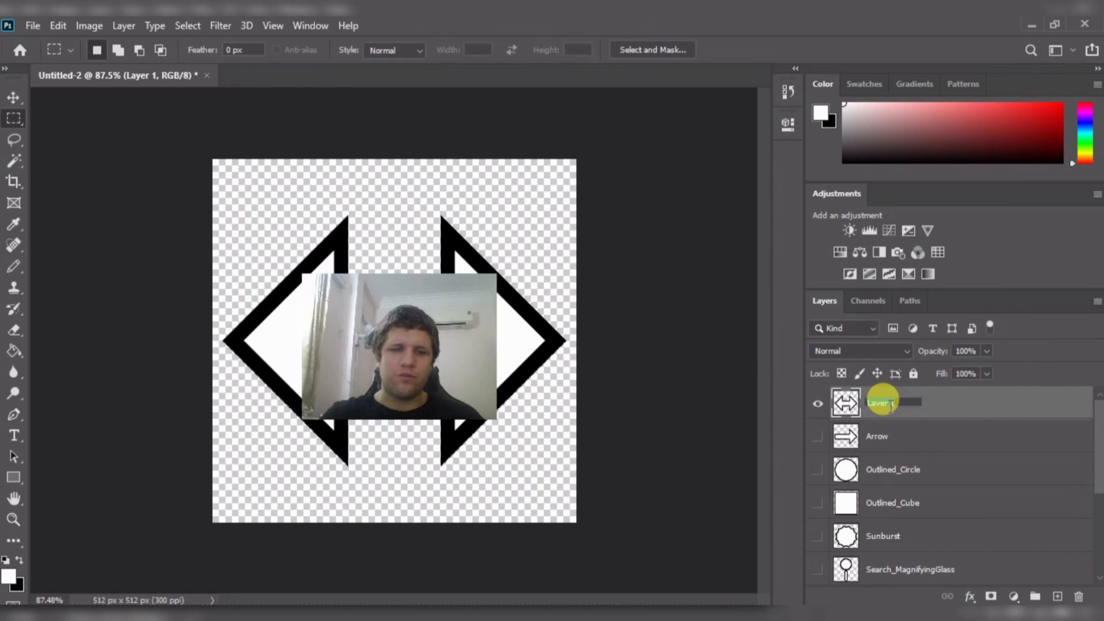
type("Dua")
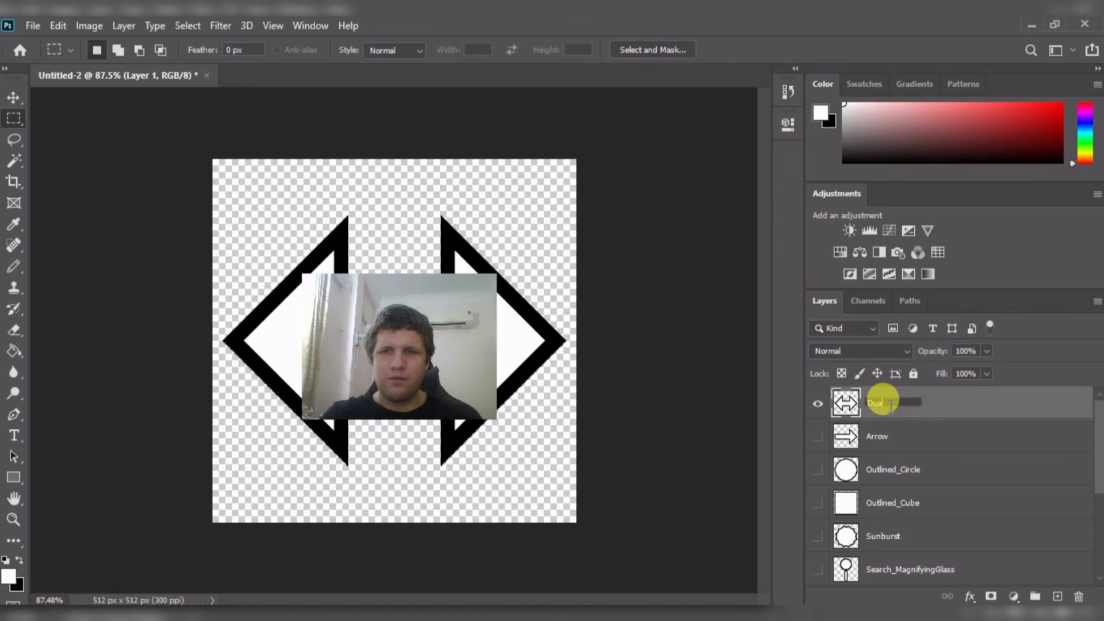
type("l Hea")
type("d")
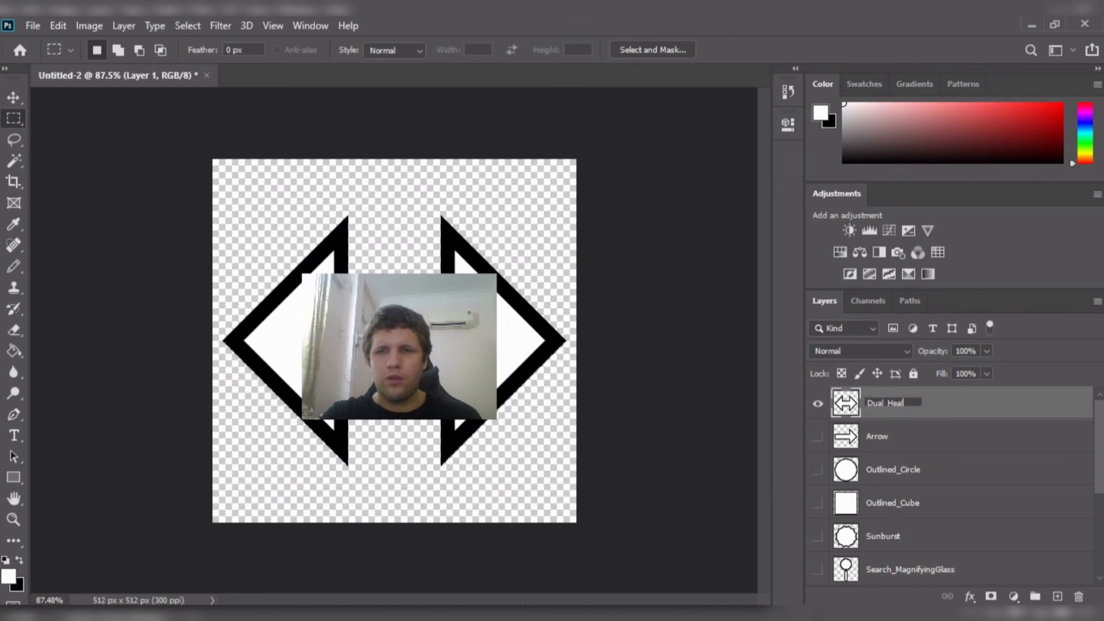
type(" Ar")
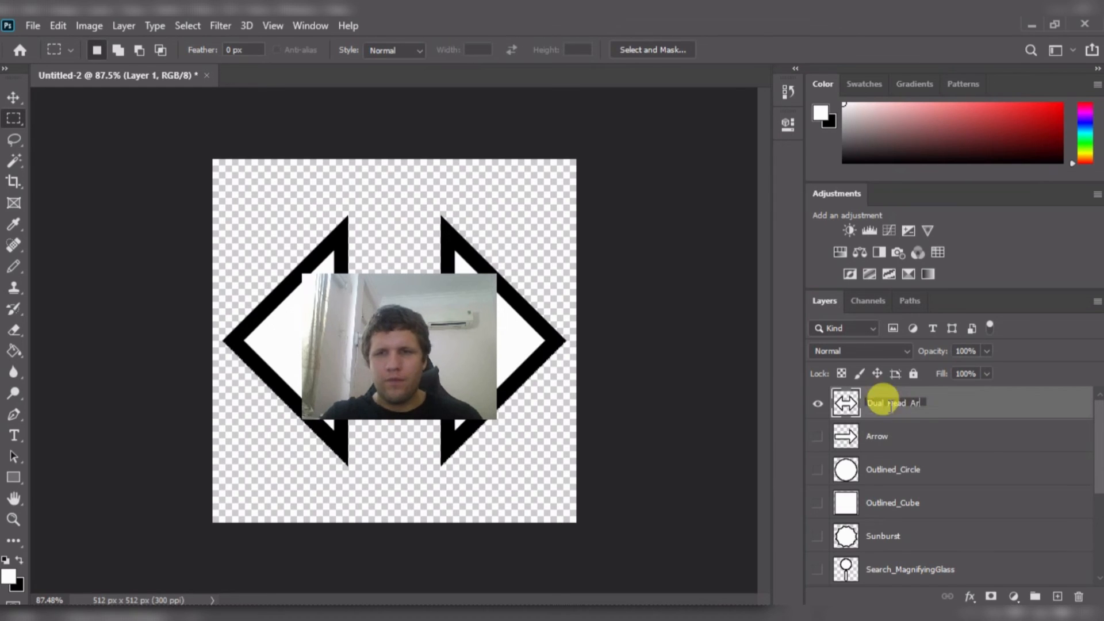
type("row")
key("Return")
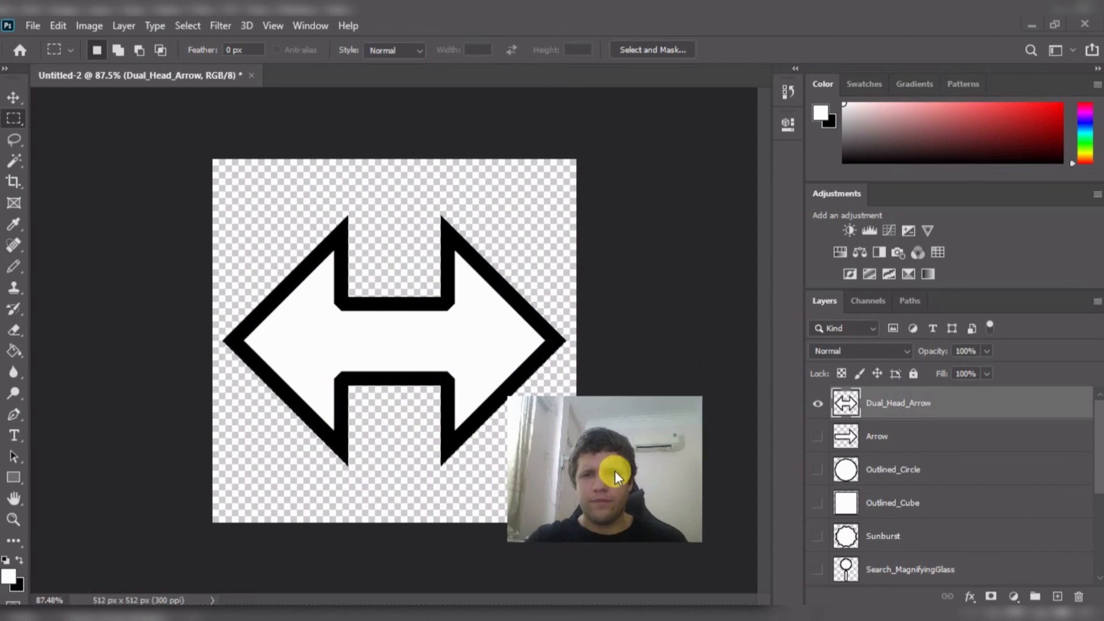
left_click_drag(614, 471, 708, 533)
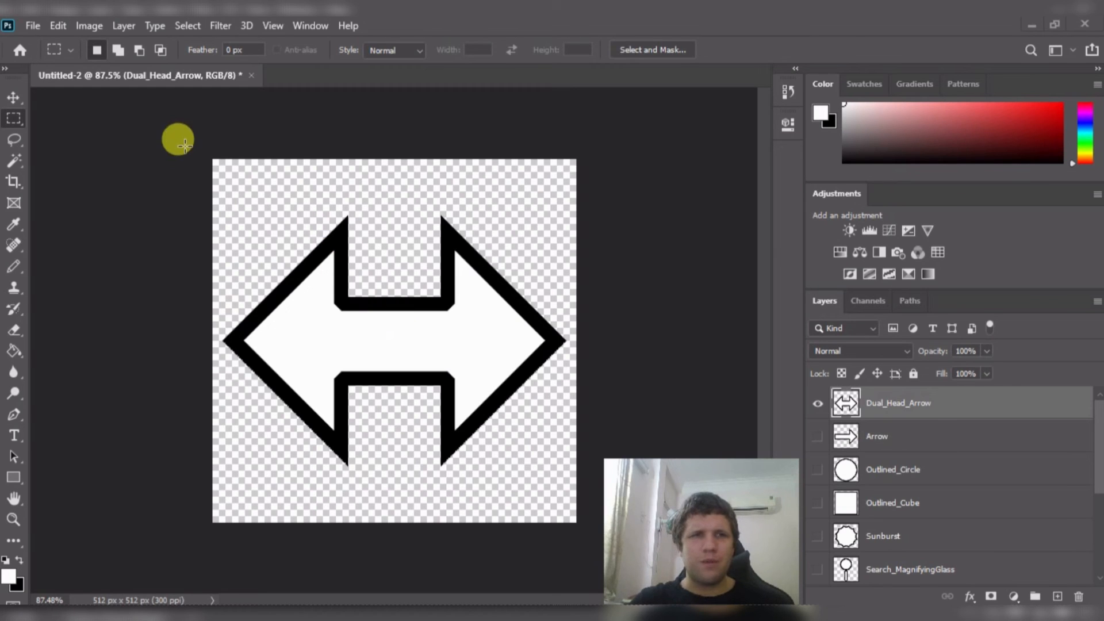
- Quick-export the Dual_Head_Arrow icon as a PNG
left_click(32, 25)
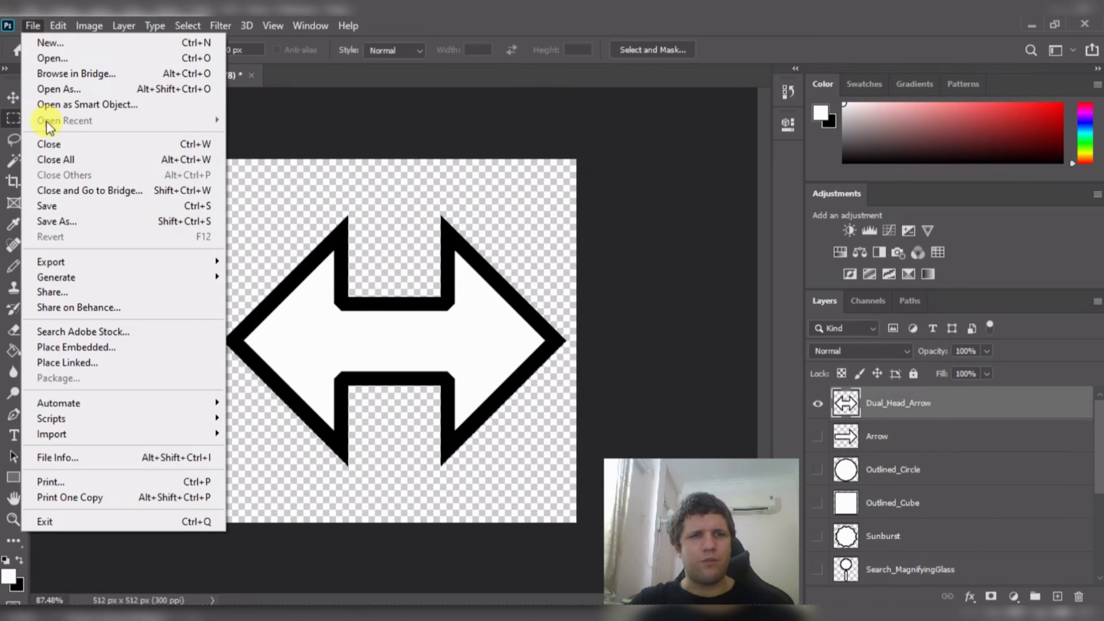
mouse_move(175, 264)
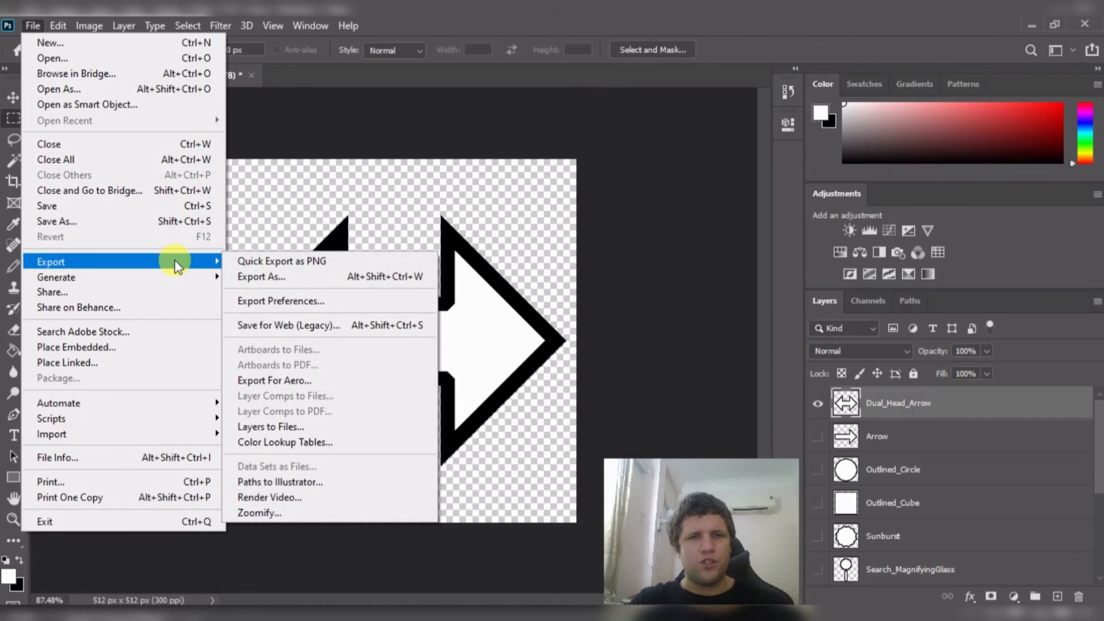
left_click(292, 264)
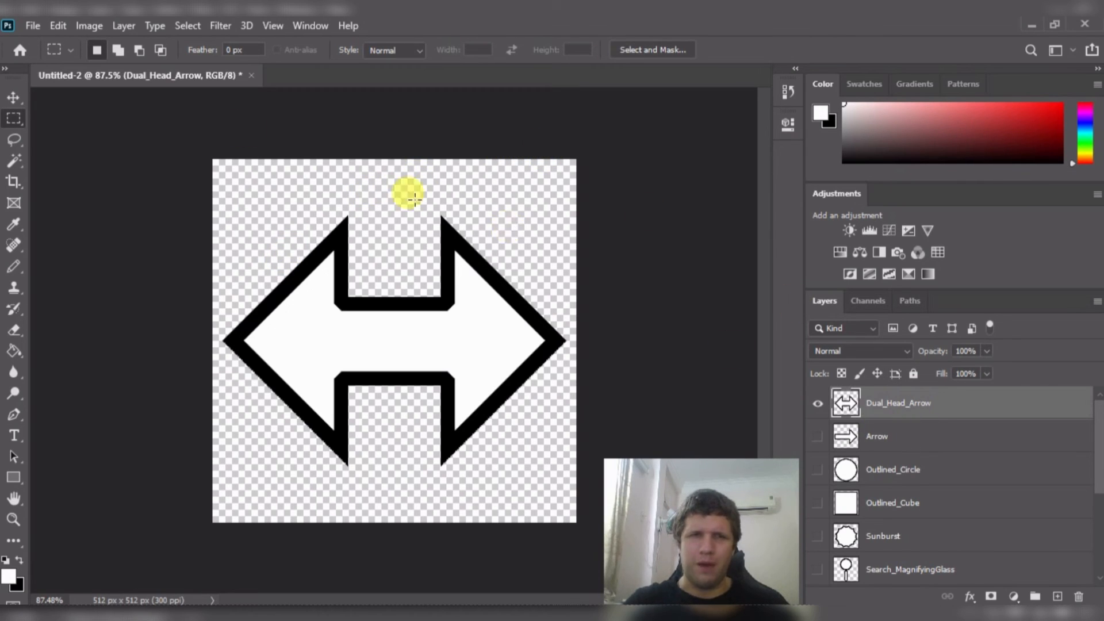
- Flip the whole canvas horizontally so that the Arrow layer points left
left_click(87, 25)
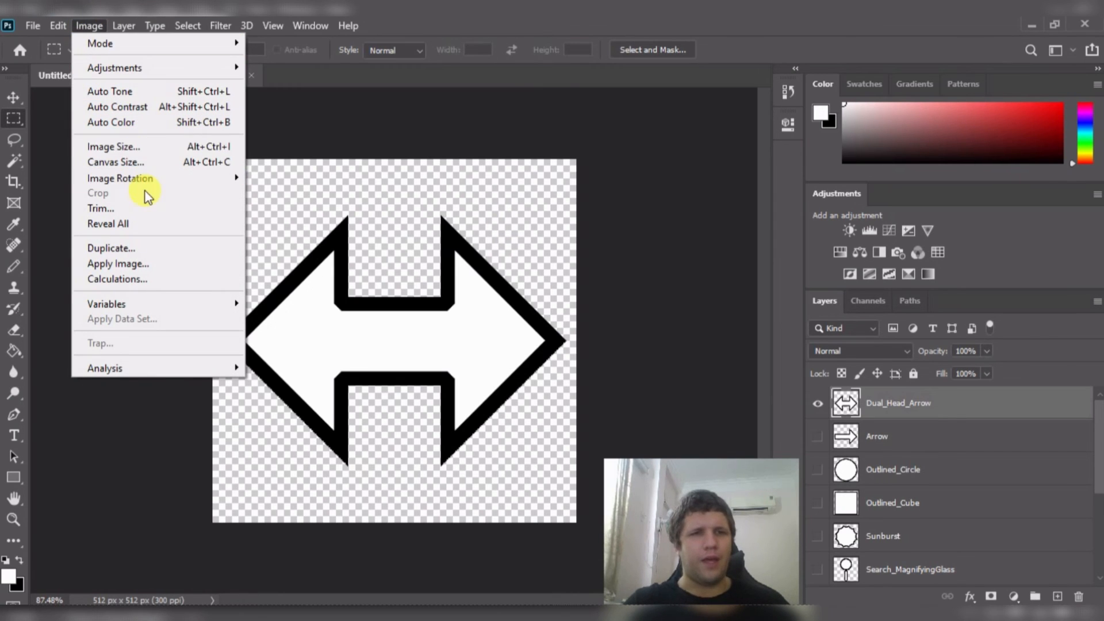
mouse_move(176, 180)
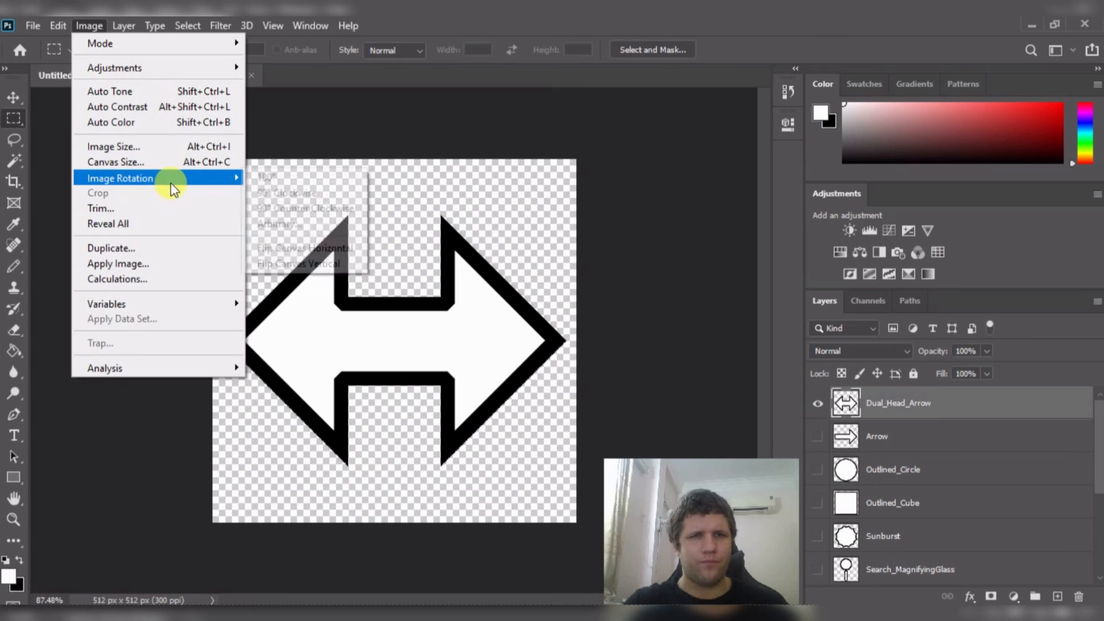
left_click(297, 247)
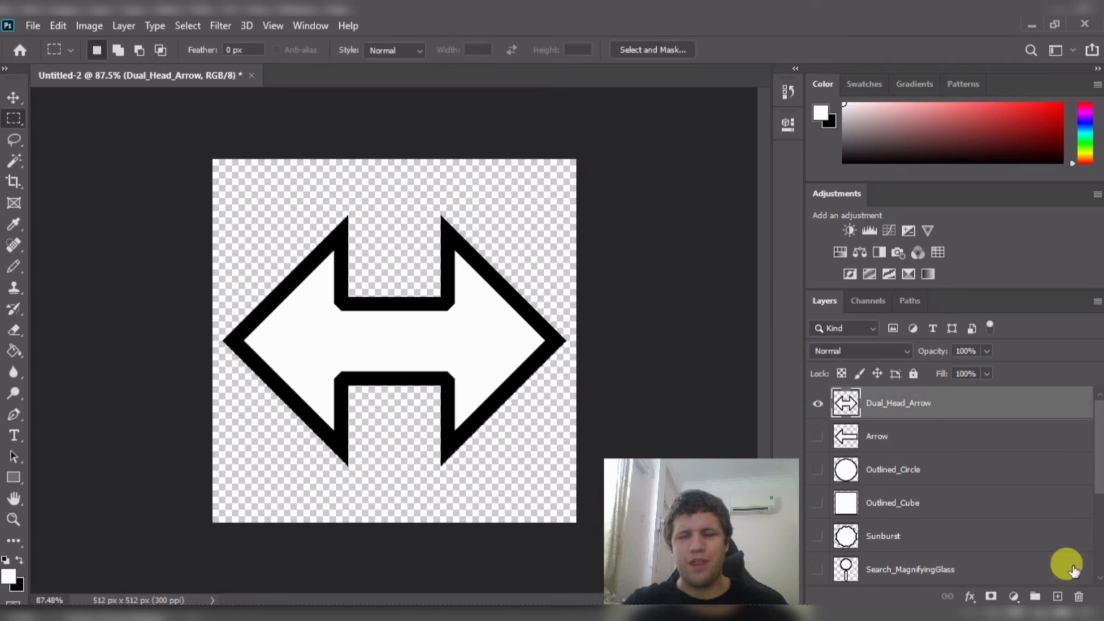
- Hide the Dual_Head_Arrow layer and add a new empty layer above it
scroll(964, 492, "down", 5)
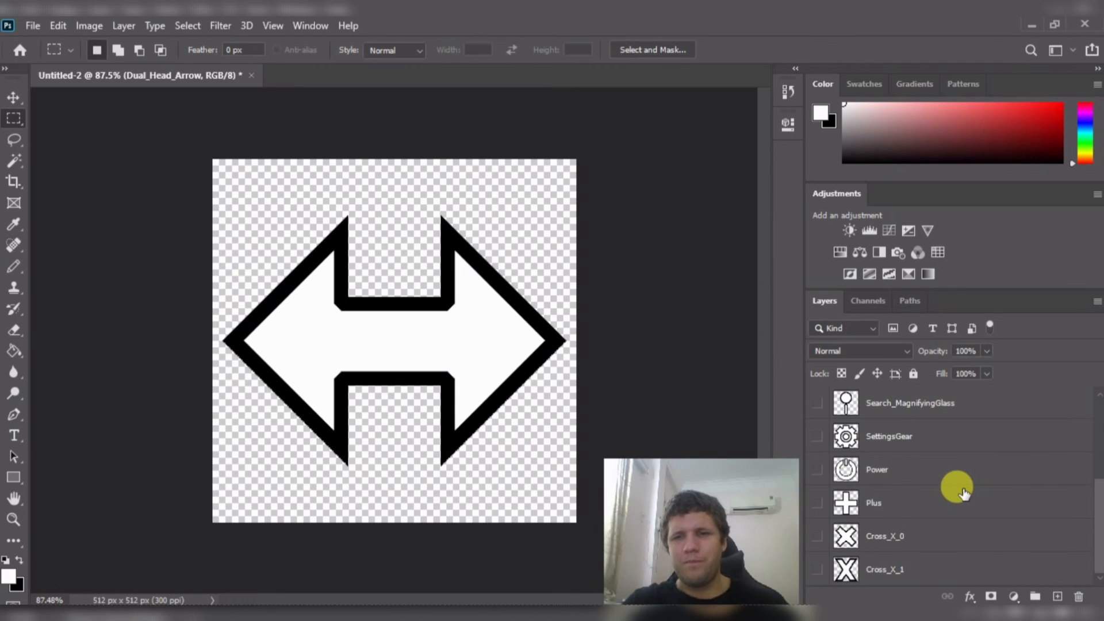
scroll(964, 493, "up", 5)
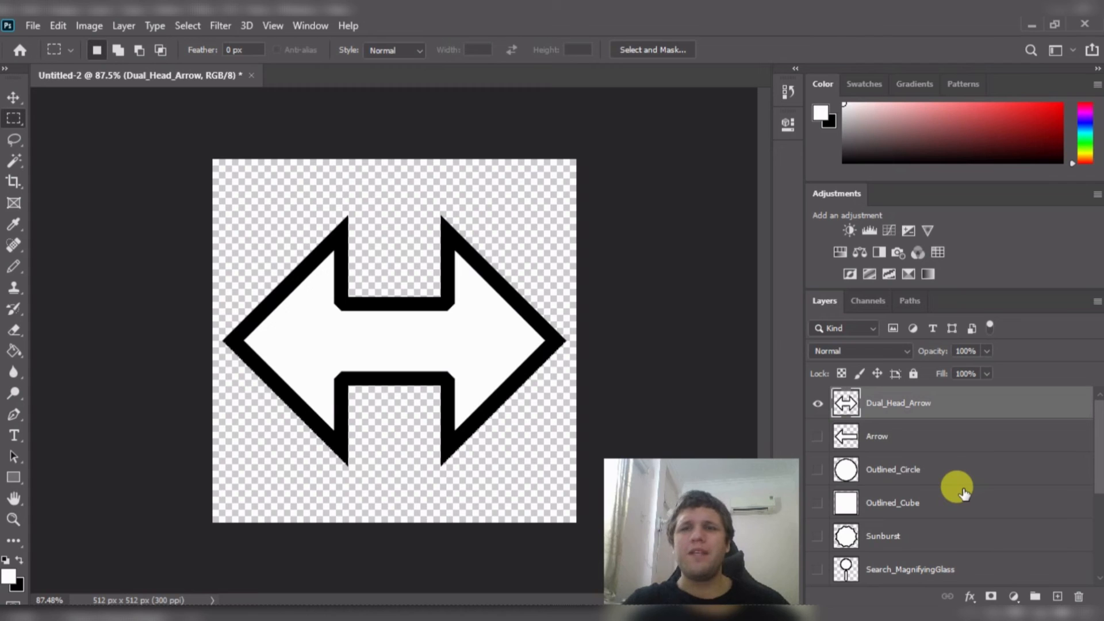
scroll(964, 492, "down", 5)
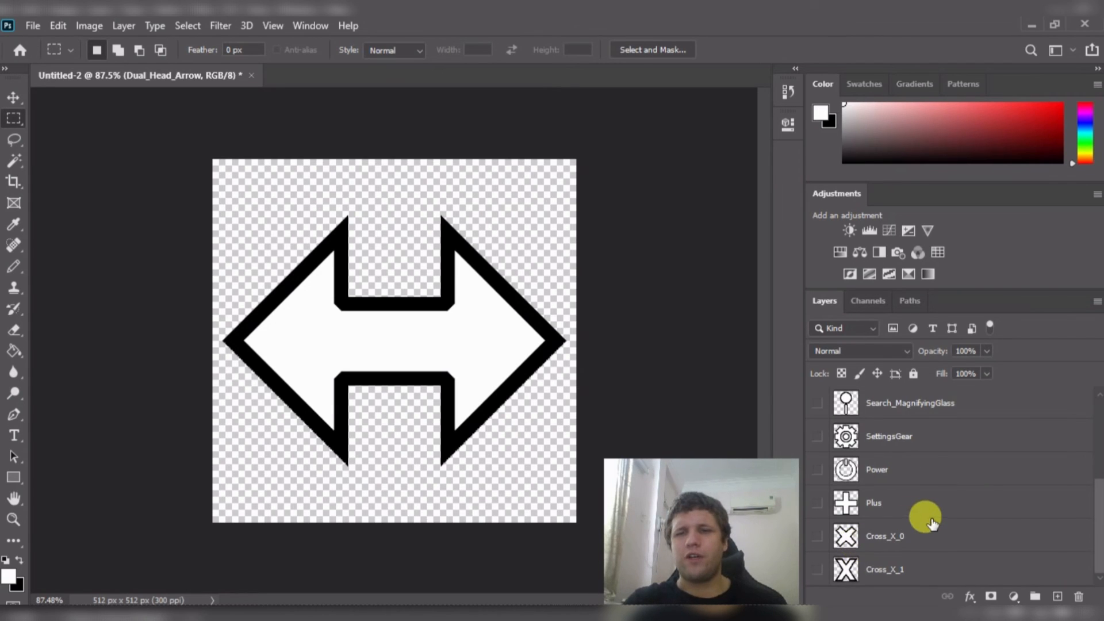
scroll(932, 523, "up", 5)
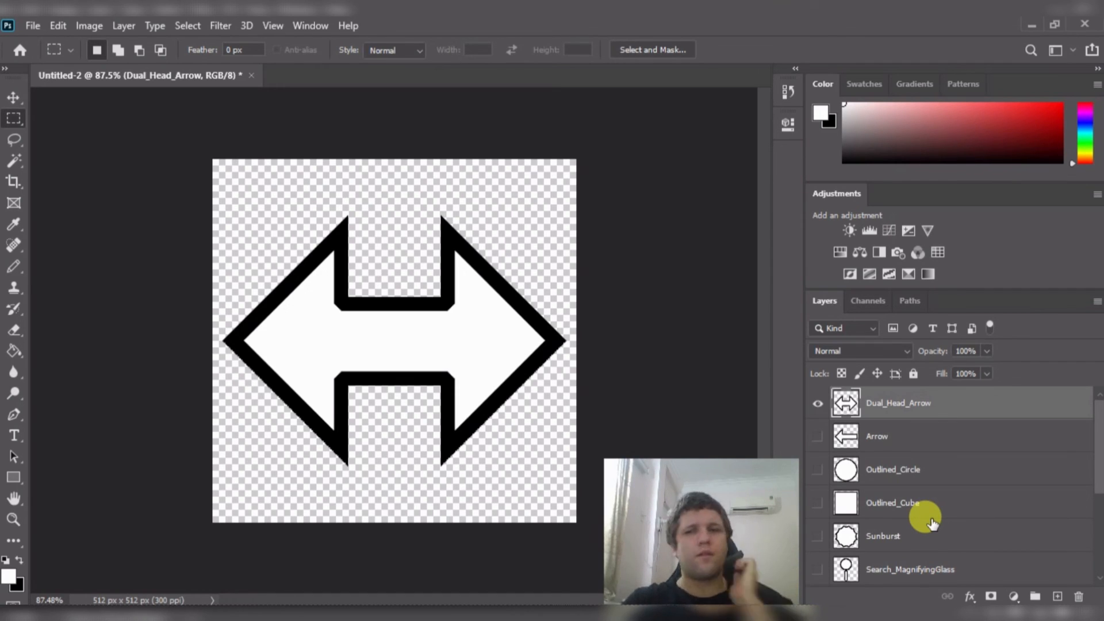
left_click(816, 403)
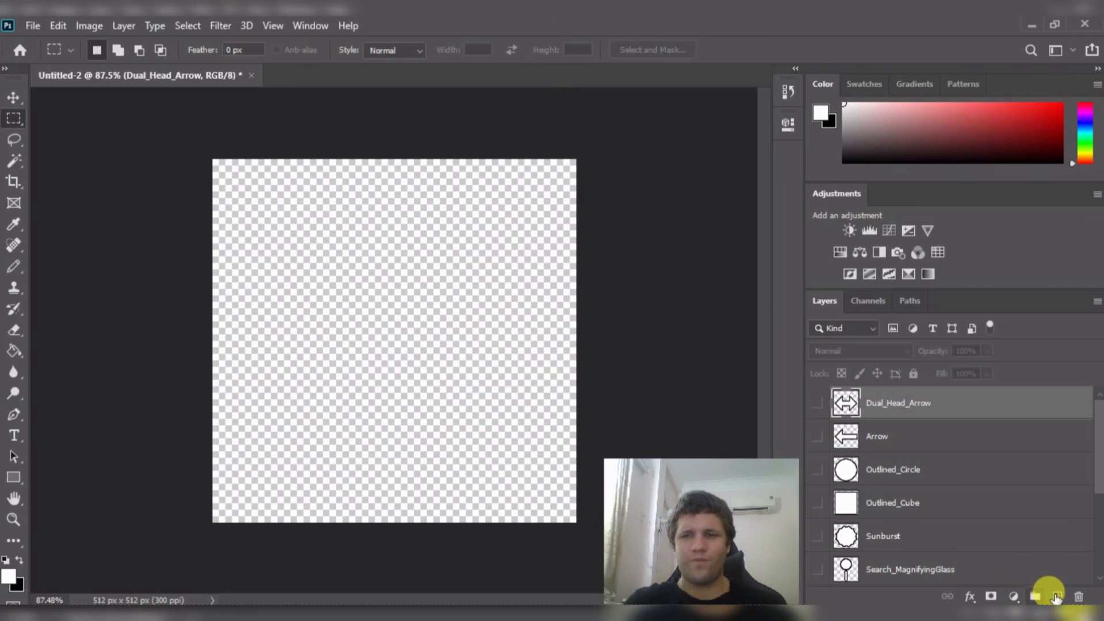
left_click(1057, 597)
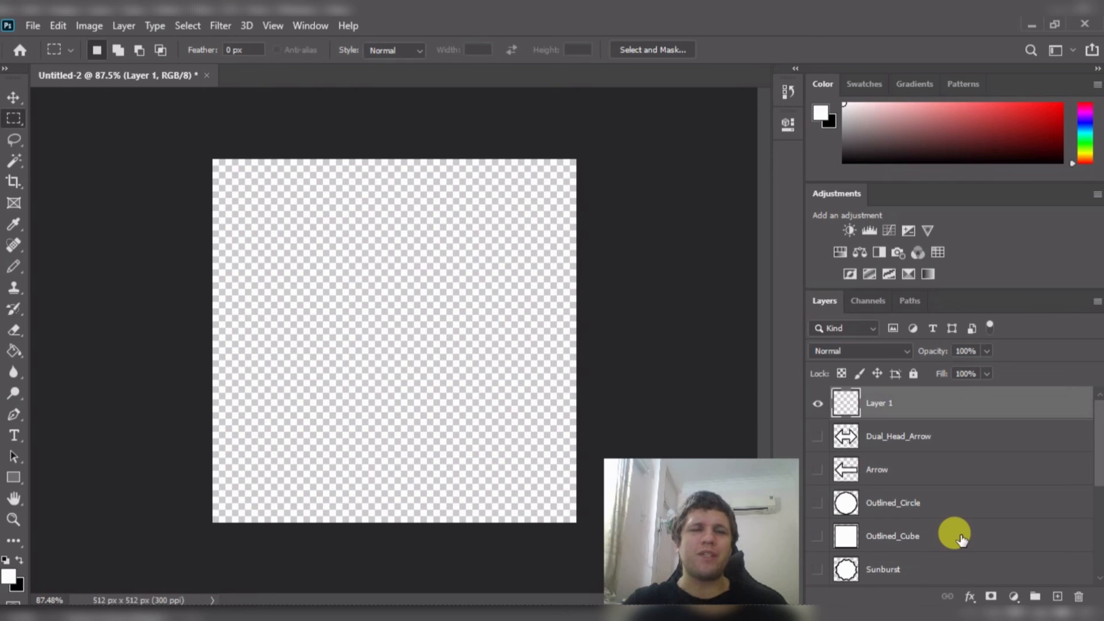
- Place a fixed-size 300 × 300 px elliptical selection, horizontally centred in the upper part of the canvas
right_click(9, 123)
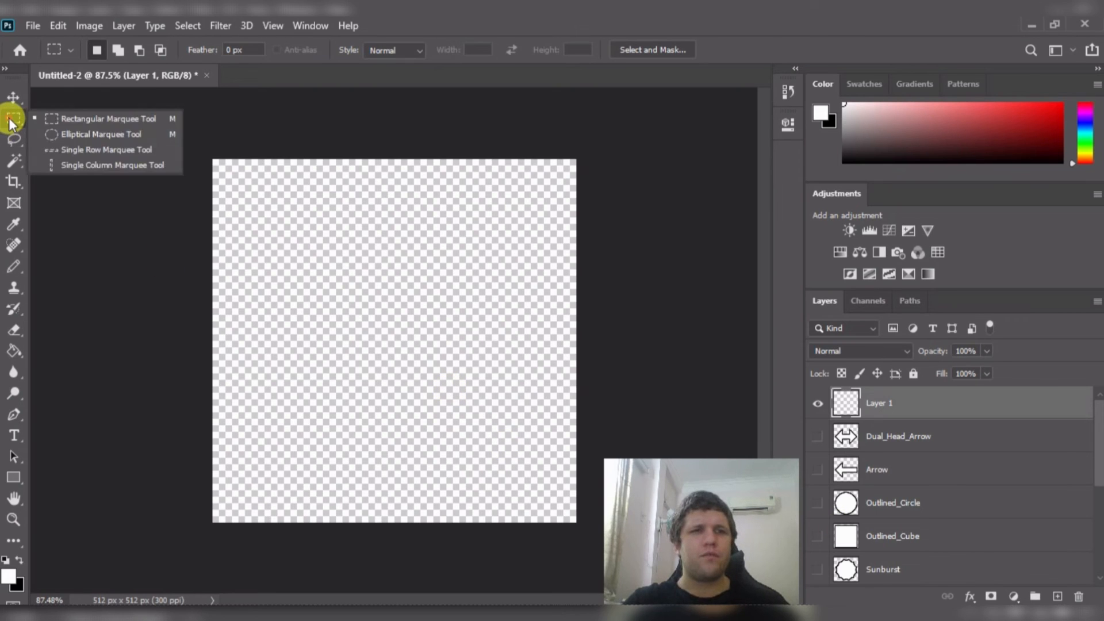
left_click(79, 131)
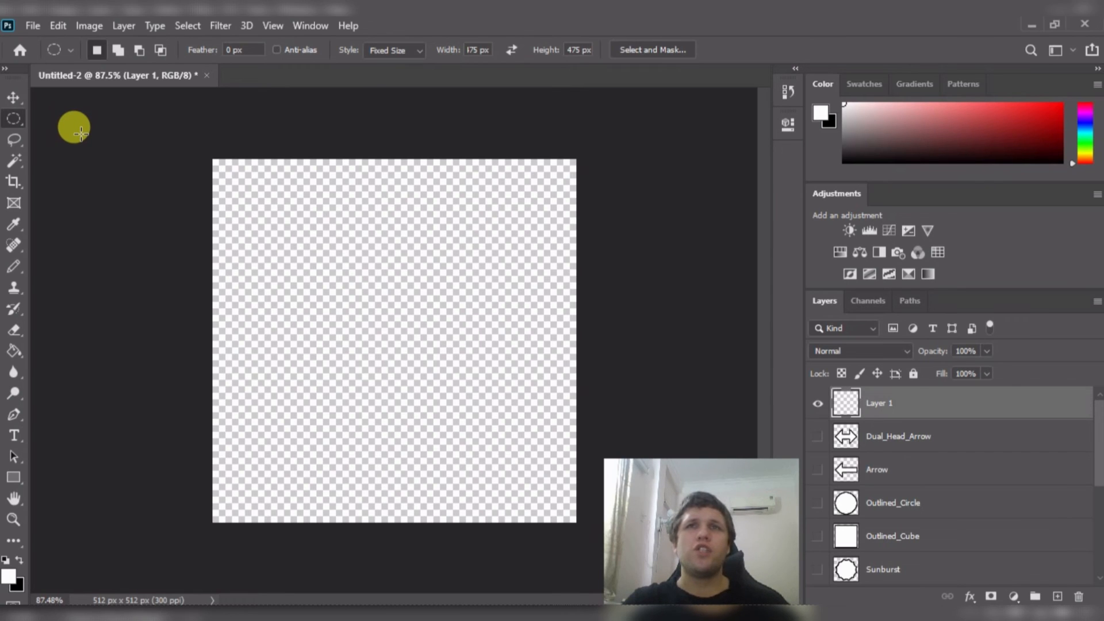
left_click(472, 48)
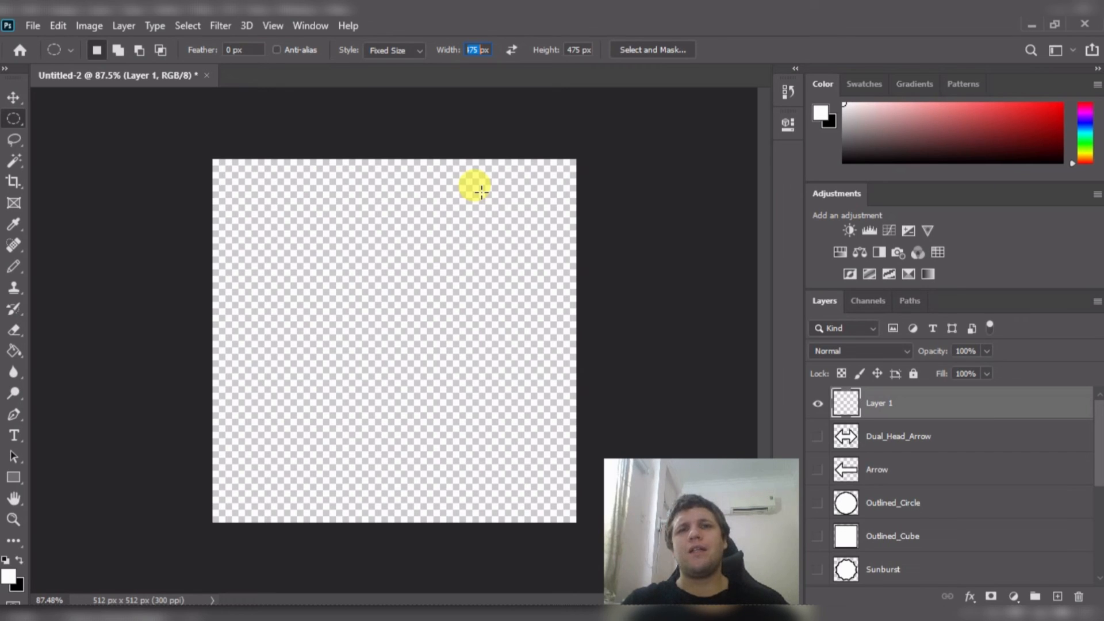
type("00")
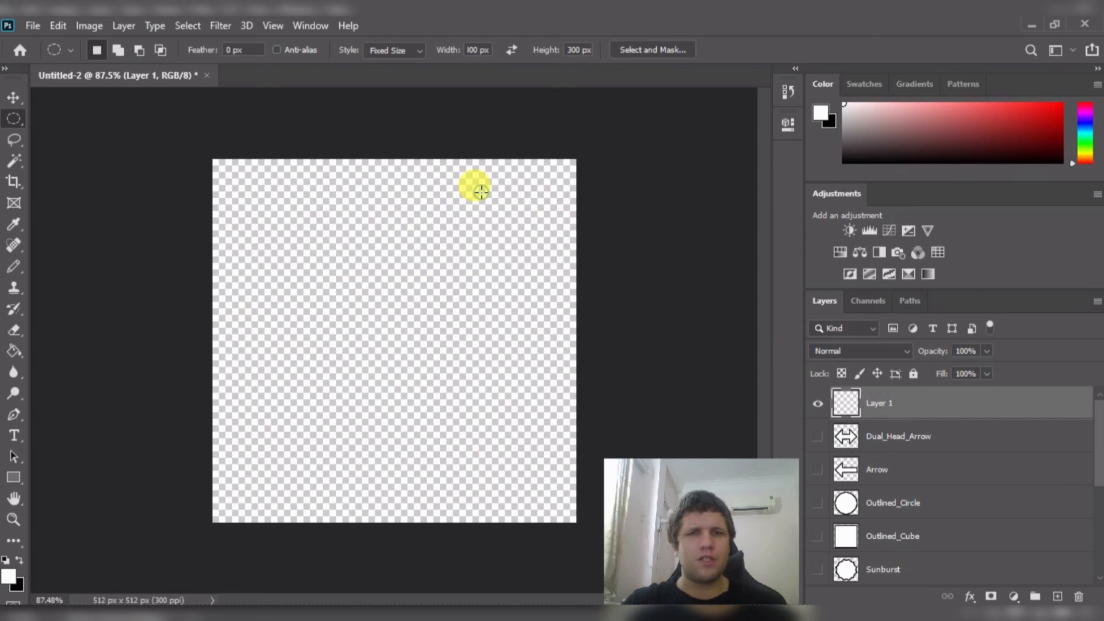
left_click(481, 191)
left_click_drag(572, 291, 396, 248)
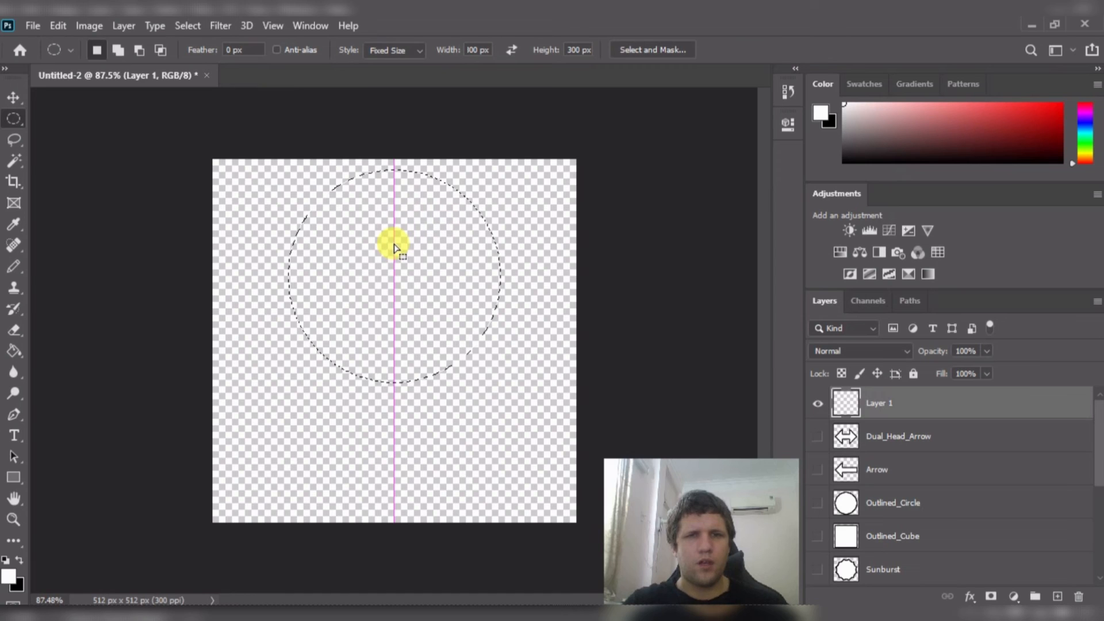
- Swap the foreground colour to black and fill the circular selection on Layer 1 with the Paint Bucket
key("g")
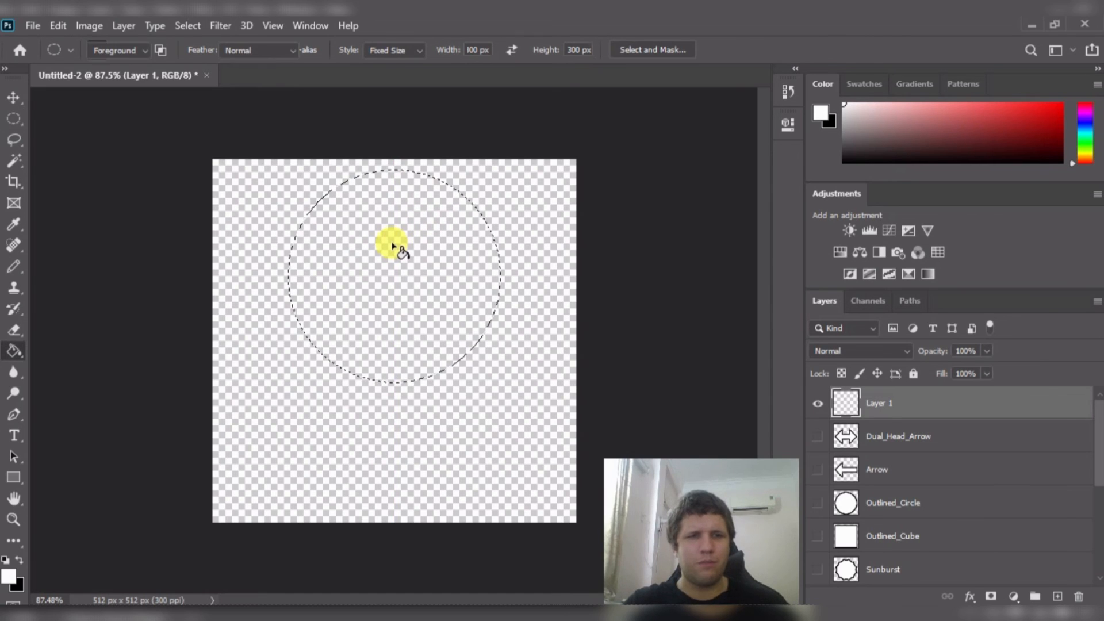
key("x")
left_click(392, 244)
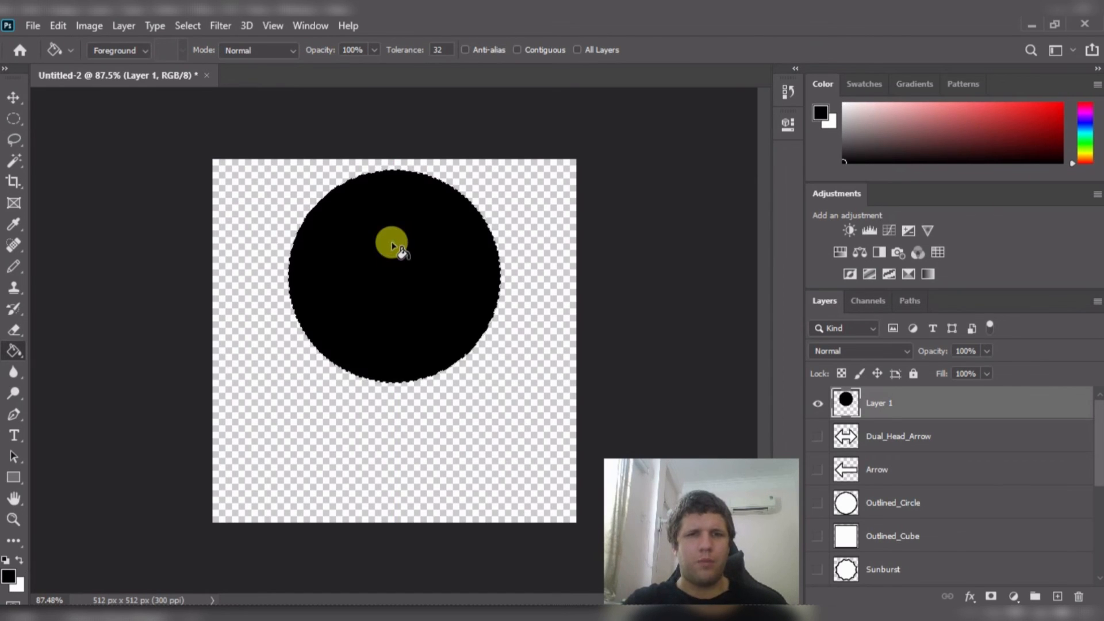
- Switch to the Rectangular Marquee with the Fixed Size style, 200 px wide and 200 px high
key("m")
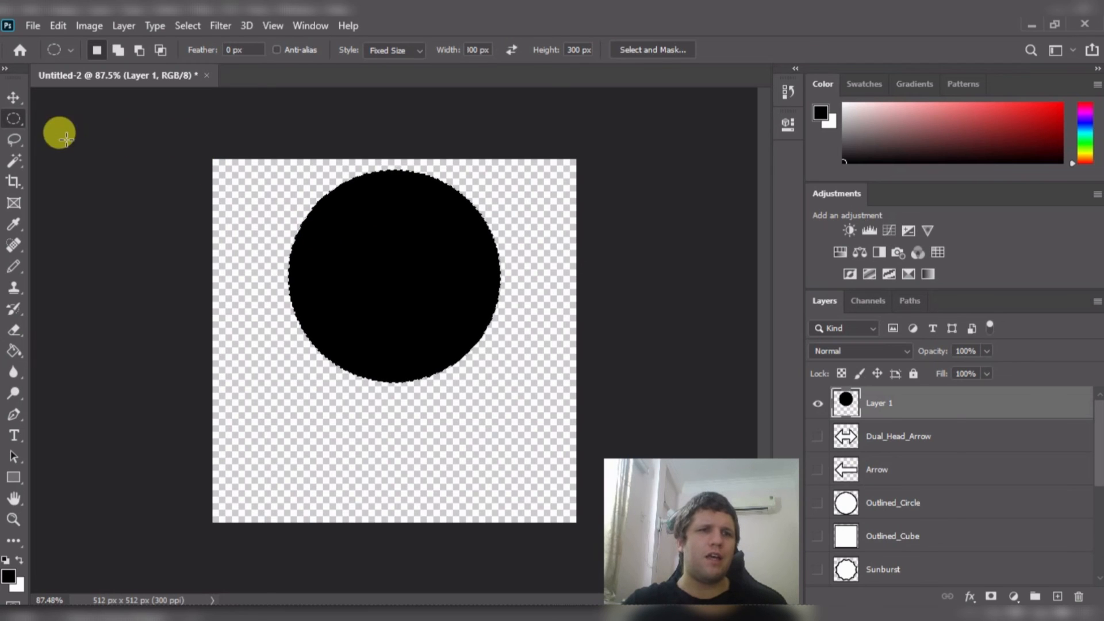
right_click(13, 118)
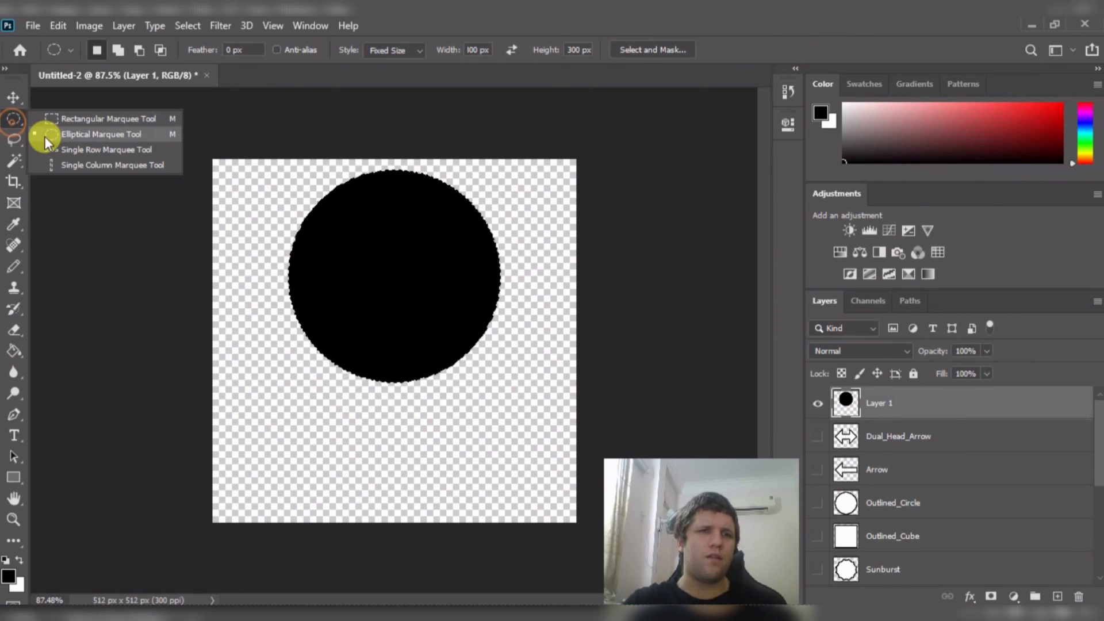
left_click(74, 120)
left_click(386, 51)
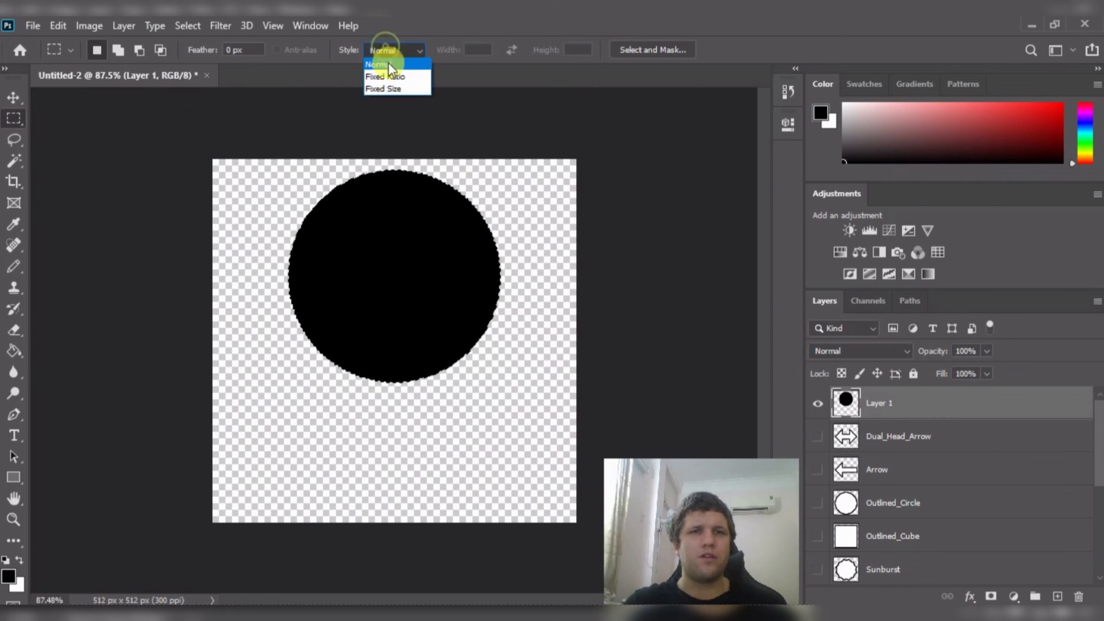
left_click(403, 88)
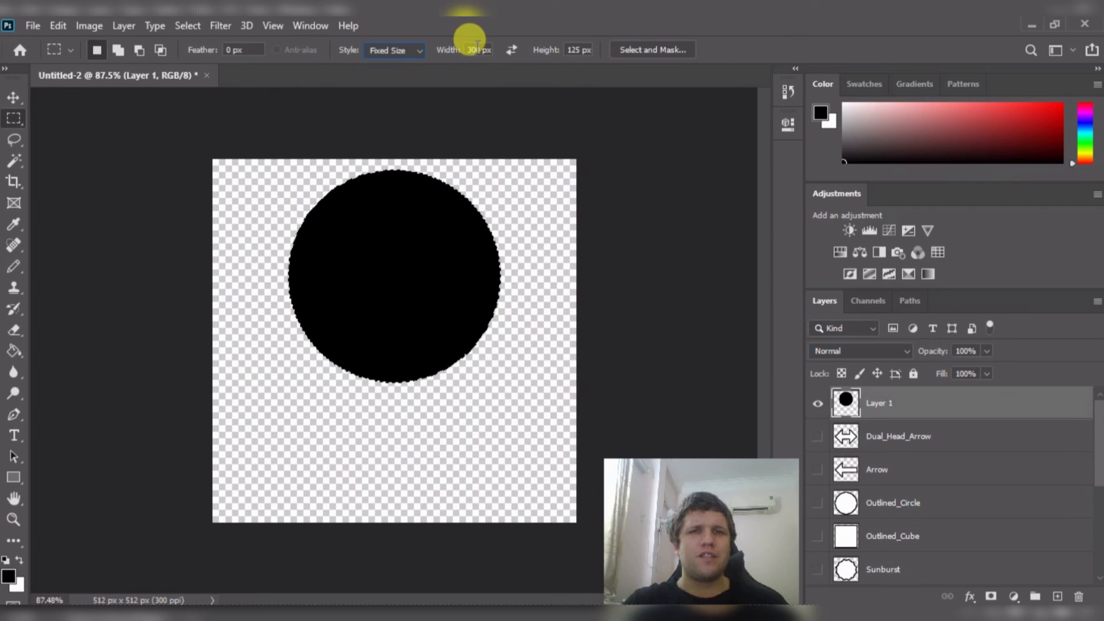
double_click(477, 50)
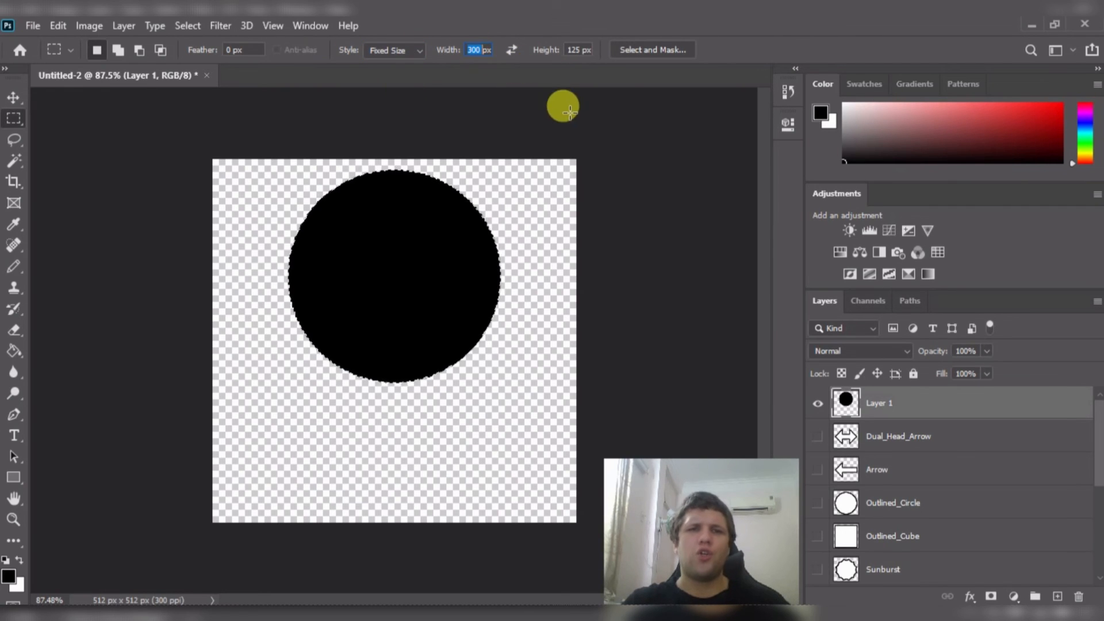
type("200")
key("Tab")
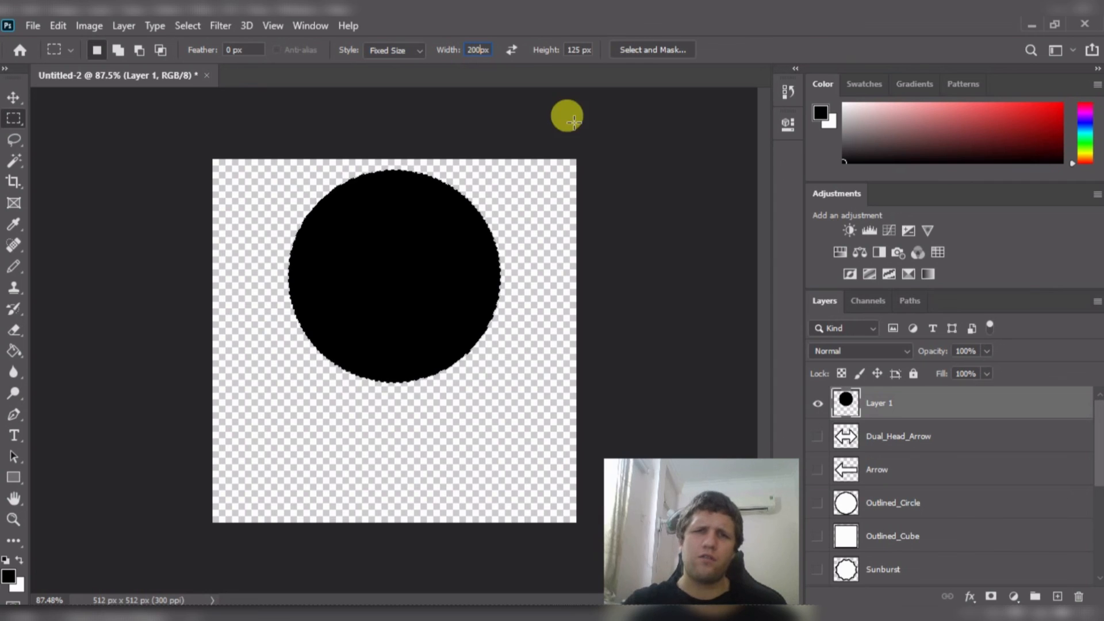
type("200")
key("Return")
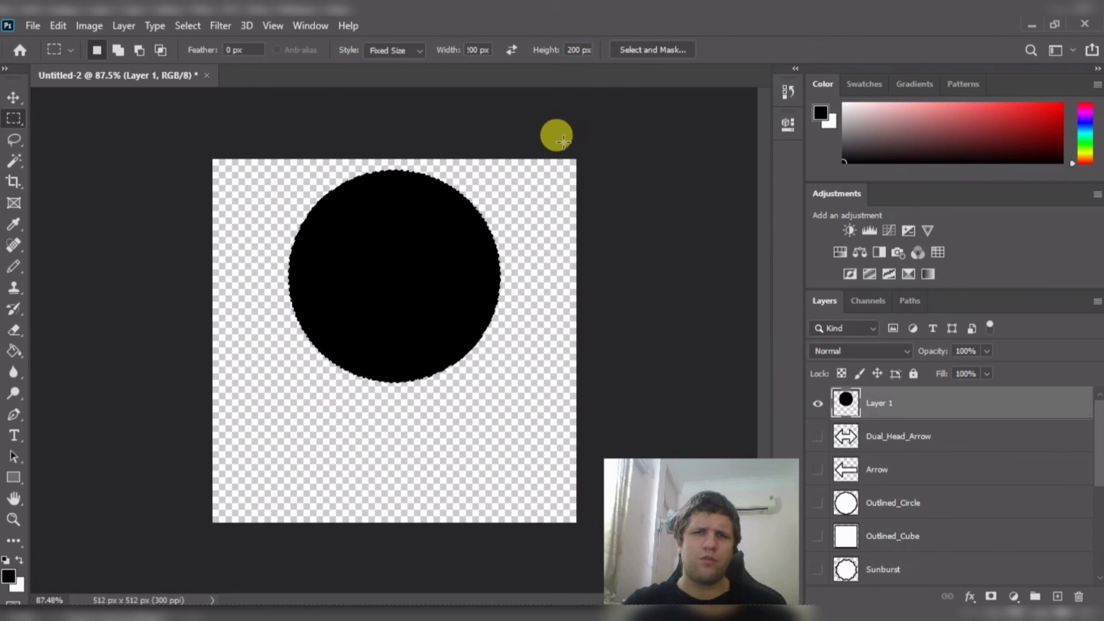
- Place the square selection horizontally centred over the black circle's lower edge and fill it with black
mouse_move(561, 170)
left_mouse_down()
mouse_move(564, 207)
mouse_move(488, 264)
mouse_move(426, 344)
mouse_move(426, 376)
mouse_move(422, 359)
mouse_move(430, 364)
left_mouse_up()
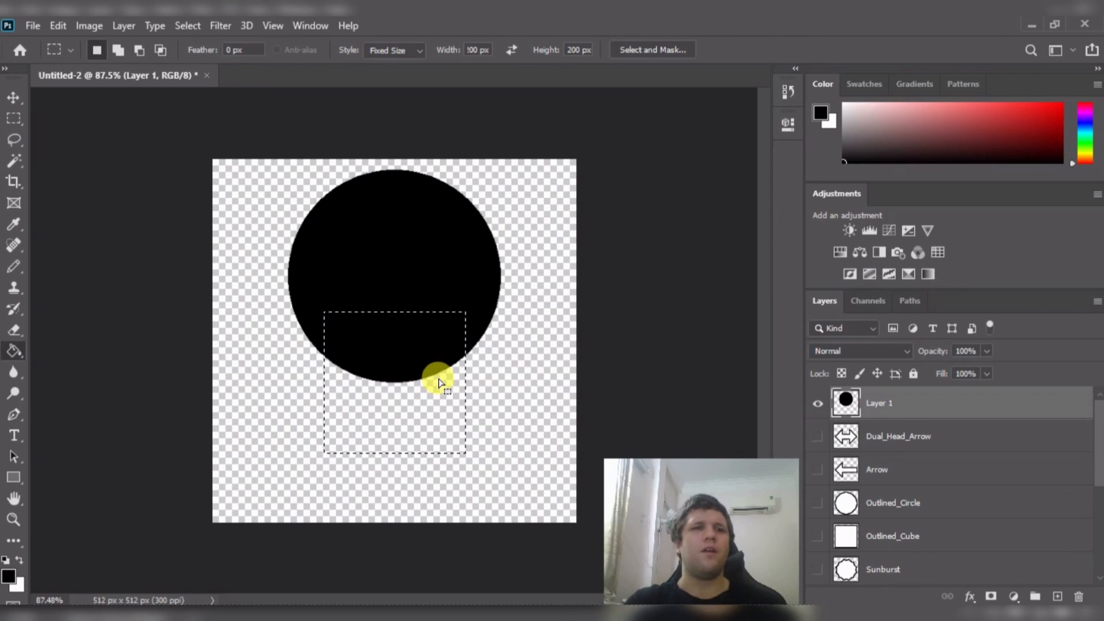
key("g")
left_click(405, 404)
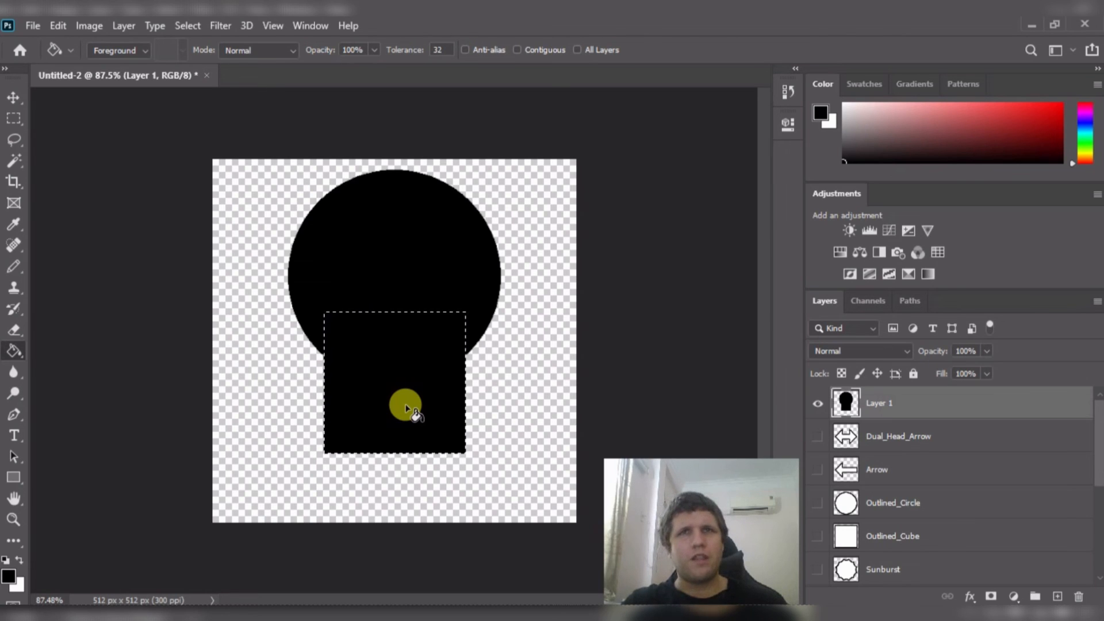
- Switch to the Elliptical Marquee and set its fixed size to 100 px wide and 100 px high
left_click(17, 116)
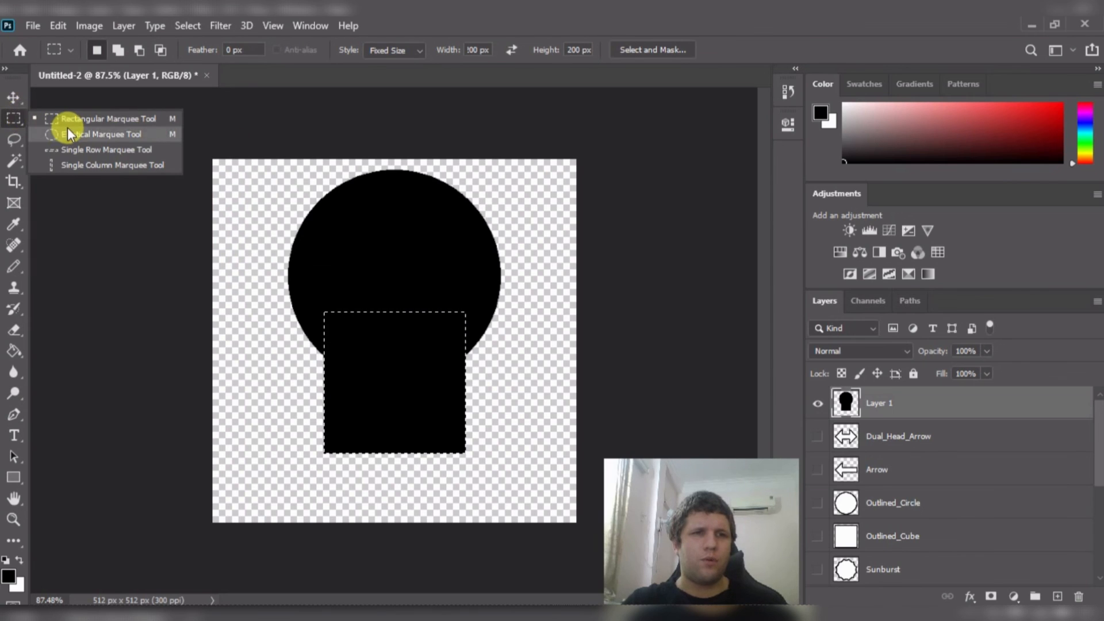
left_click(67, 127)
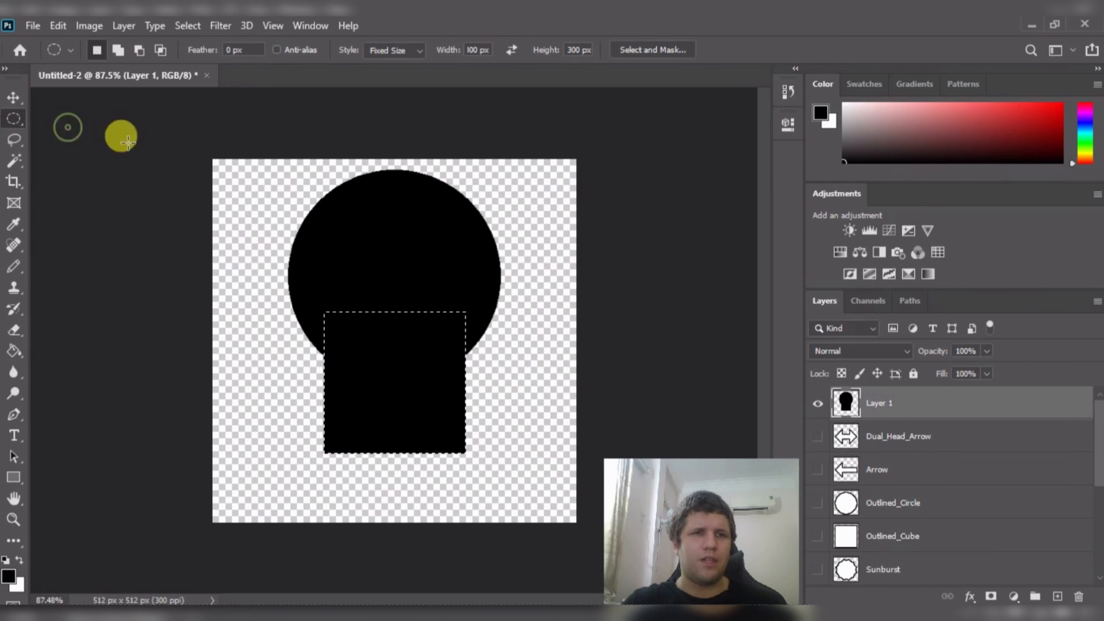
left_click(471, 50)
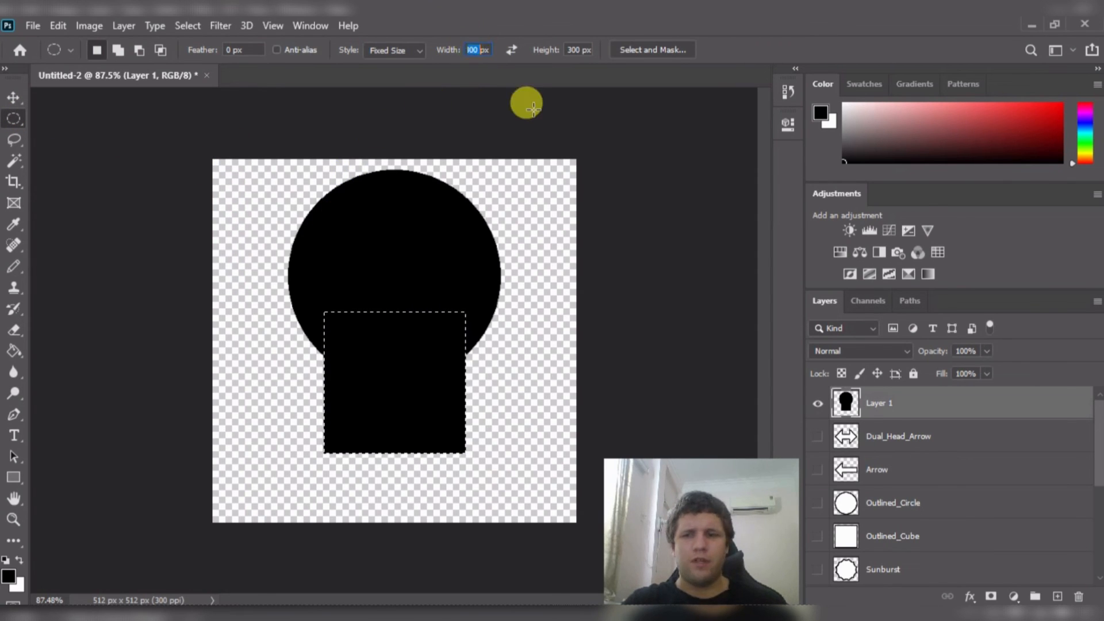
type("100")
key("Tab")
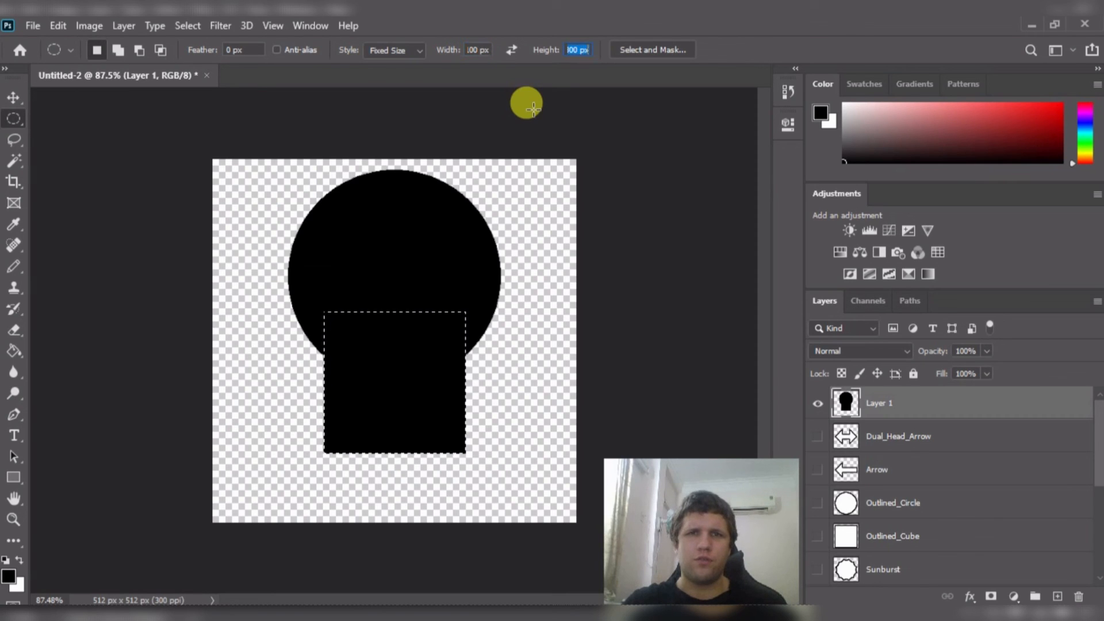
type("0")
key("BackSpace")
type("100")
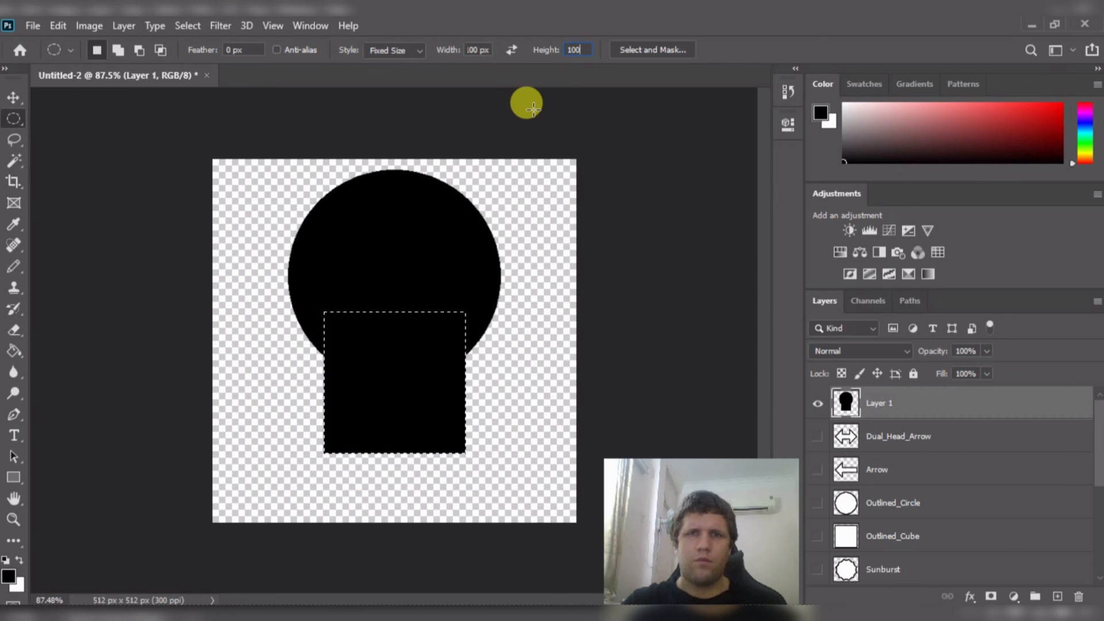
key("Return")
- Place the circular selection in the left half of the large black circle as an eye and fill it with white
left_click_drag(423, 184, 364, 266)
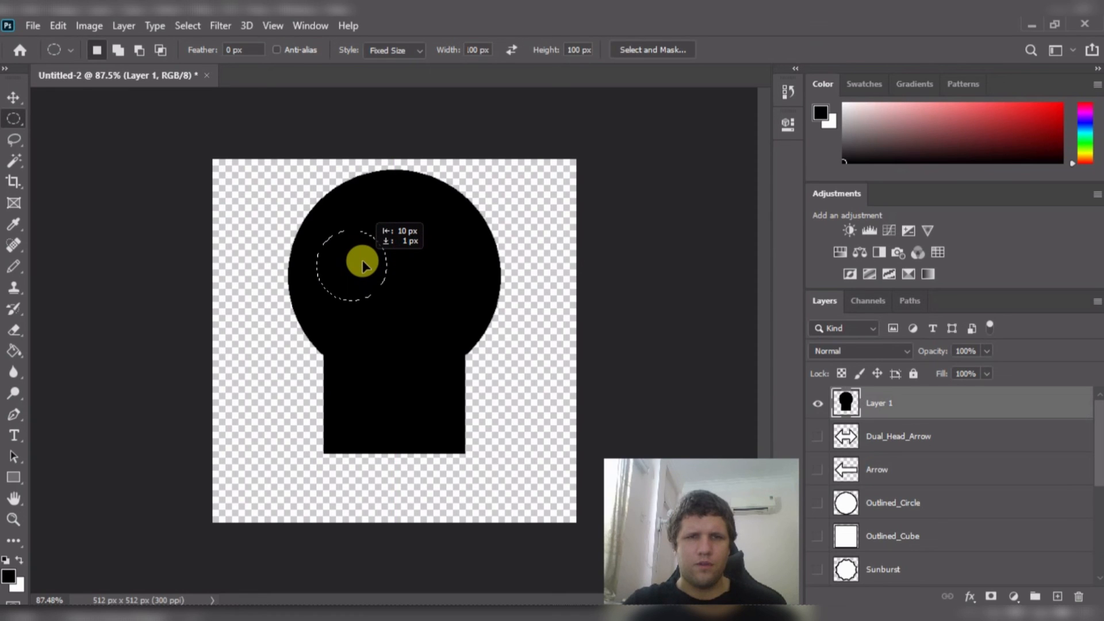
left_click_drag(364, 266, 363, 266)
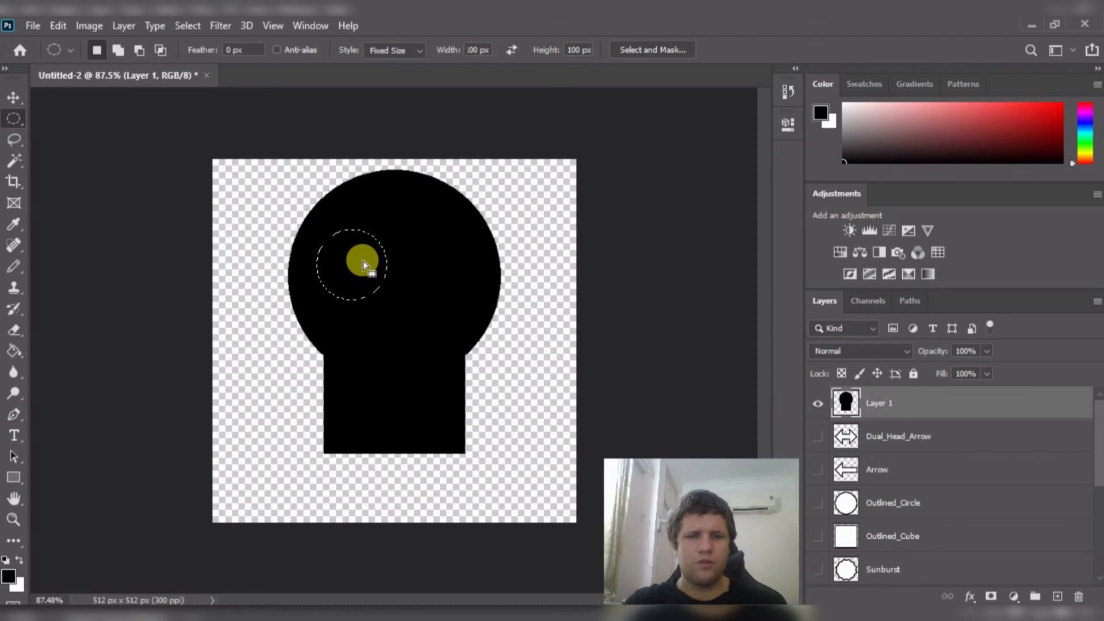
key("g")
key("x")
left_click(364, 265)
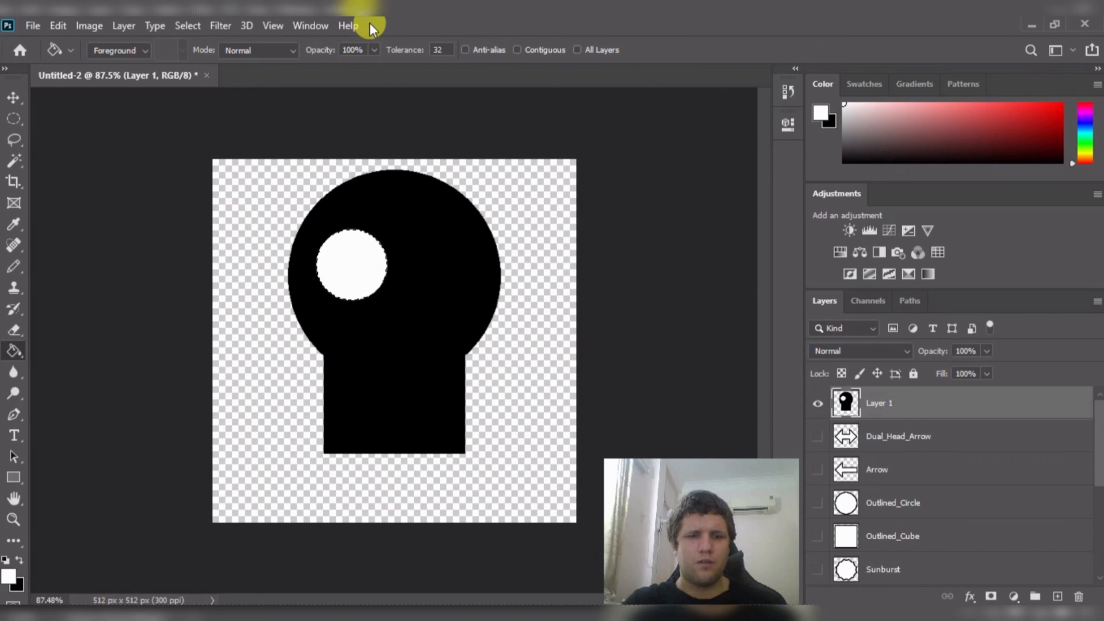
- Try a 50 × 50 px circular selection below and slightly right of the white eye
key("m")
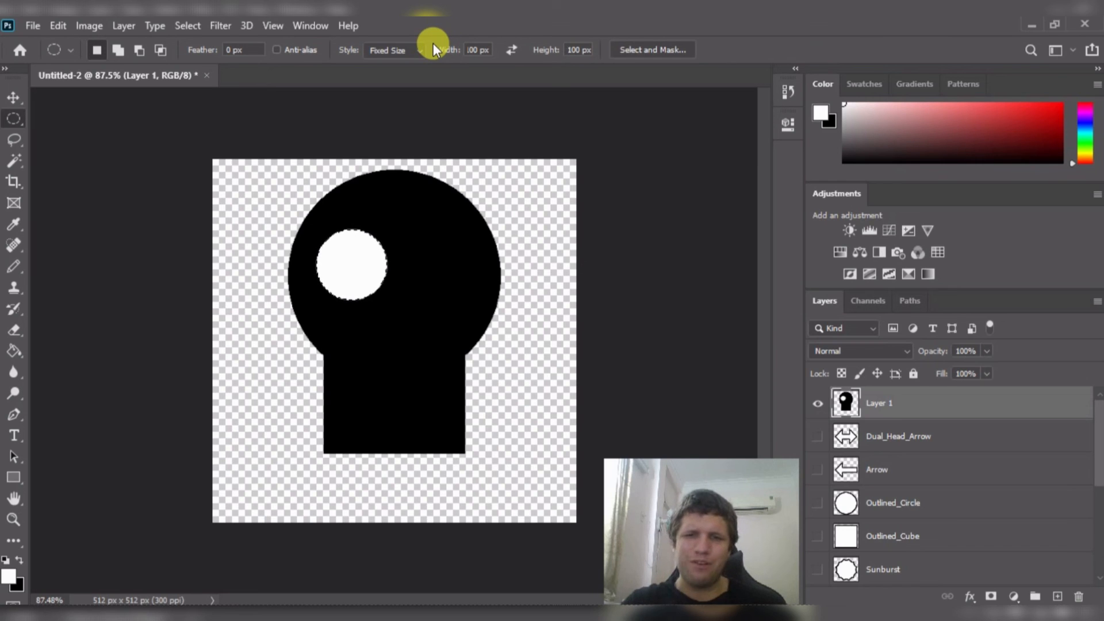
double_click(477, 50)
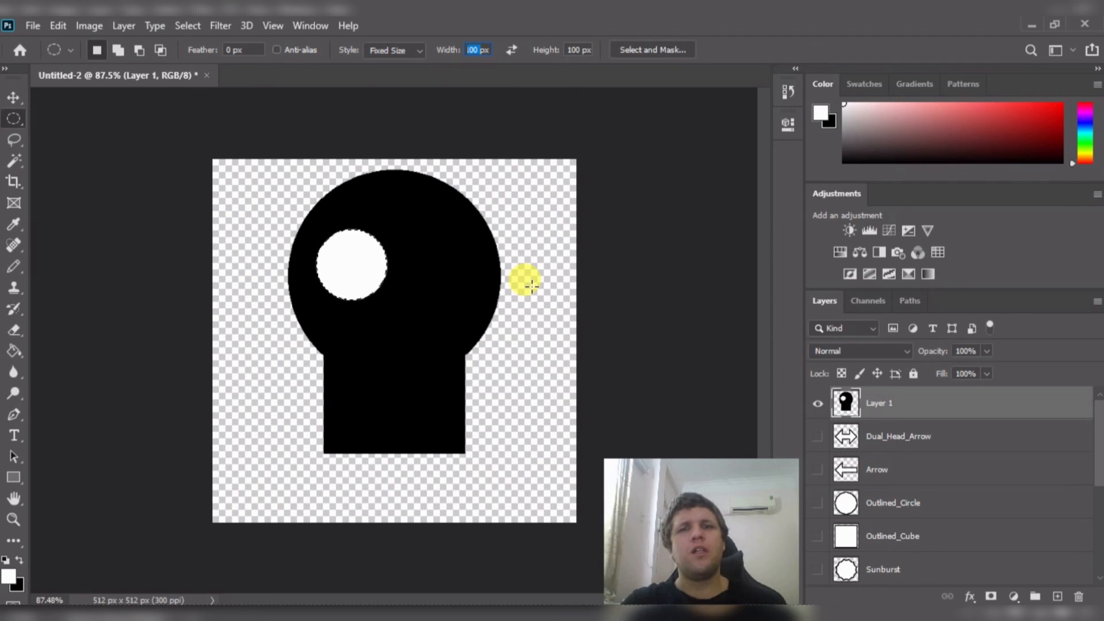
type("50")
key("Tab")
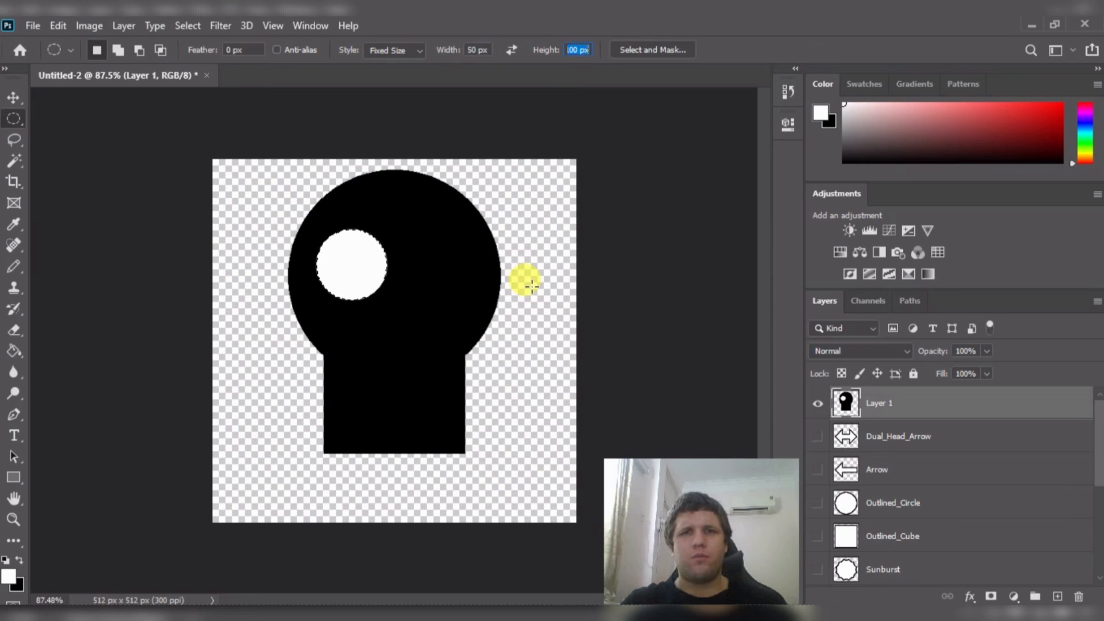
left_click(406, 374)
left_click_drag(425, 373, 384, 323)
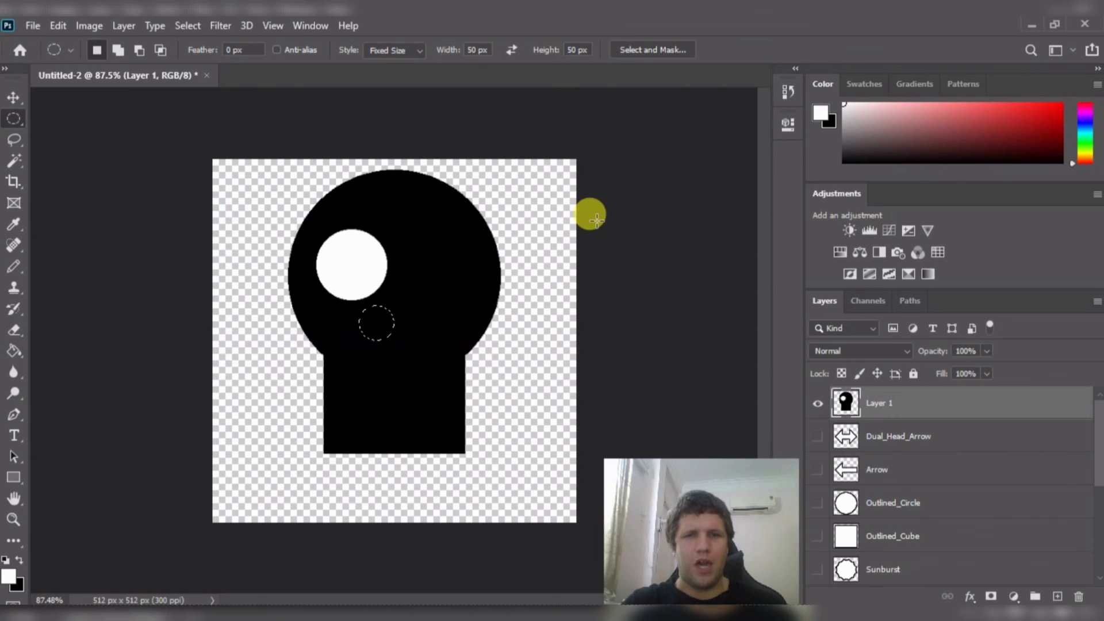
- Place a fixed-size 20 × 20 px circular selection below the white eye as a nostril and fill it with white
left_click(469, 50)
type("20")
key("Tab")
type("20")
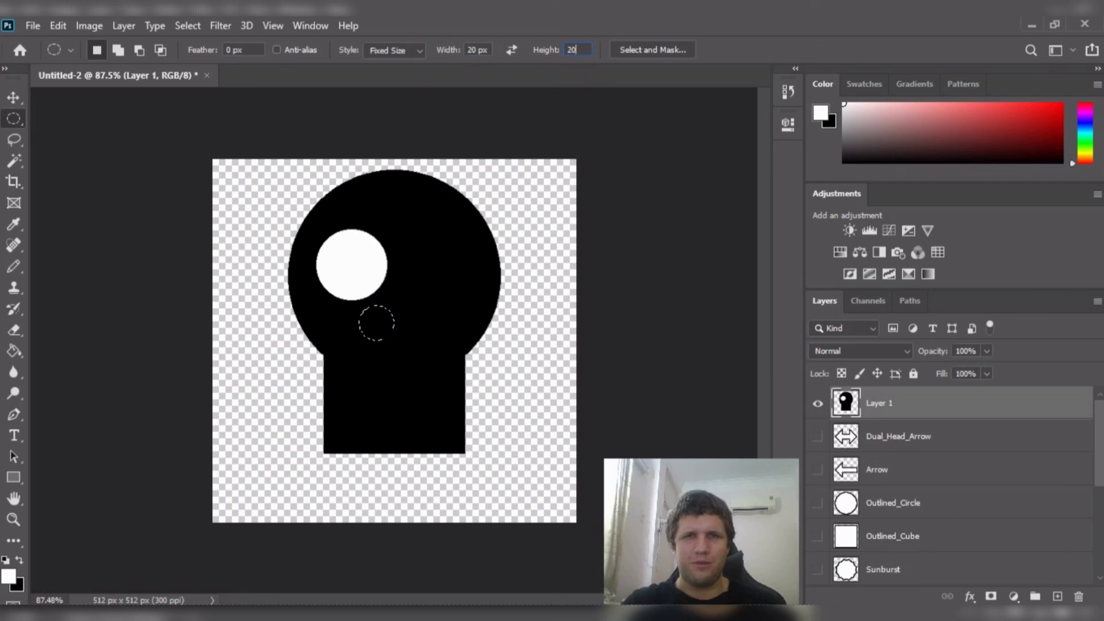
left_click(490, 239)
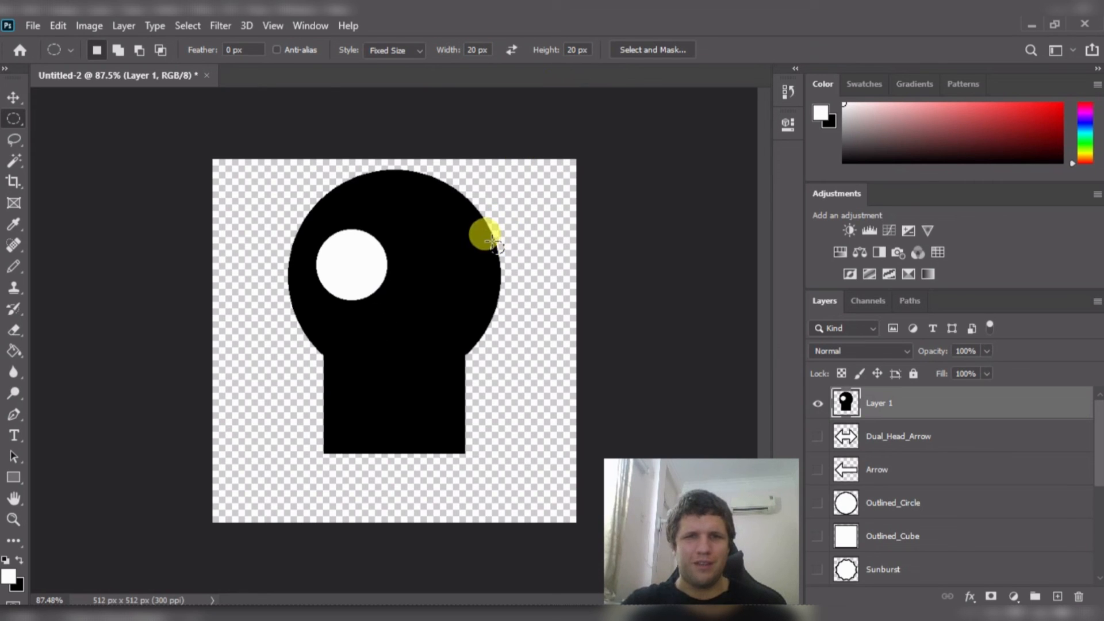
mouse_move(492, 242)
left_mouse_down()
mouse_move(500, 246)
mouse_move(397, 311)
mouse_move(389, 339)
mouse_move(379, 333)
left_mouse_up()
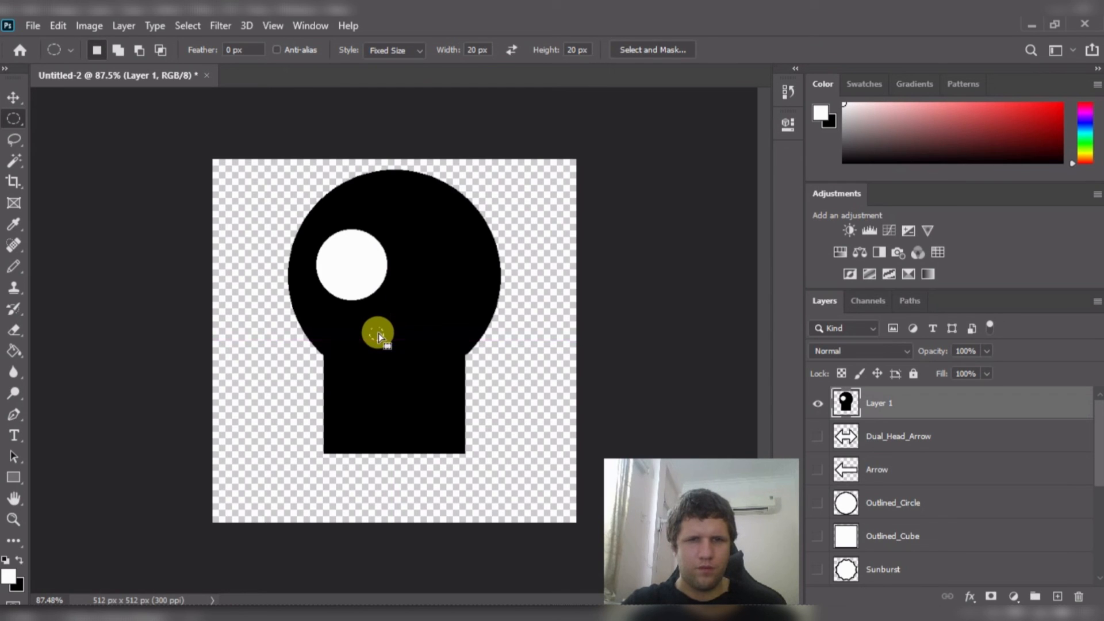
key("g")
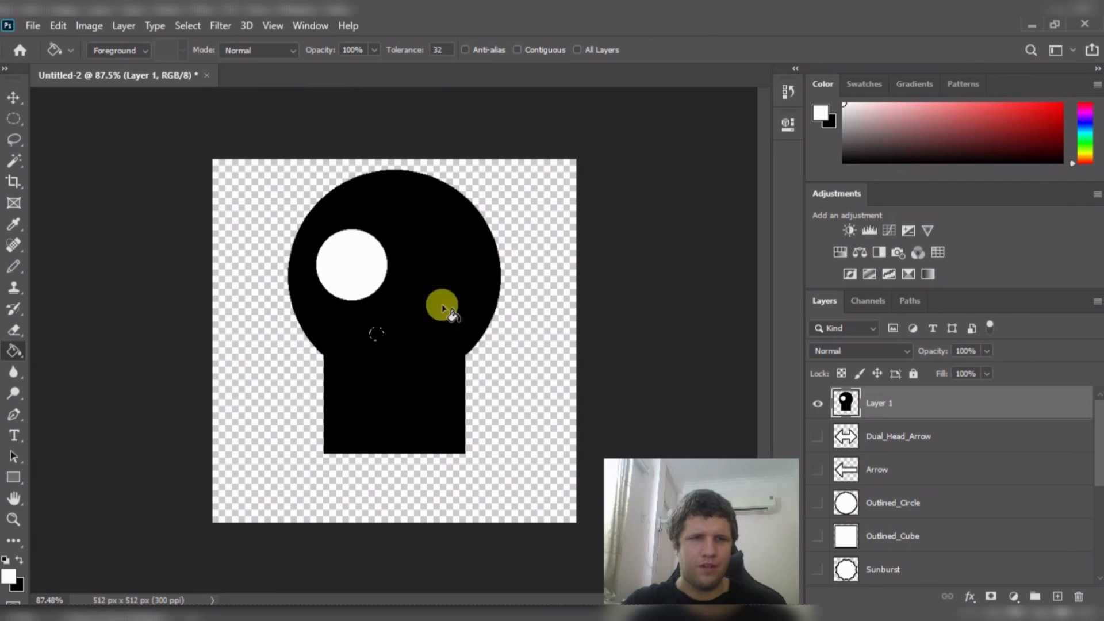
left_click(377, 335)
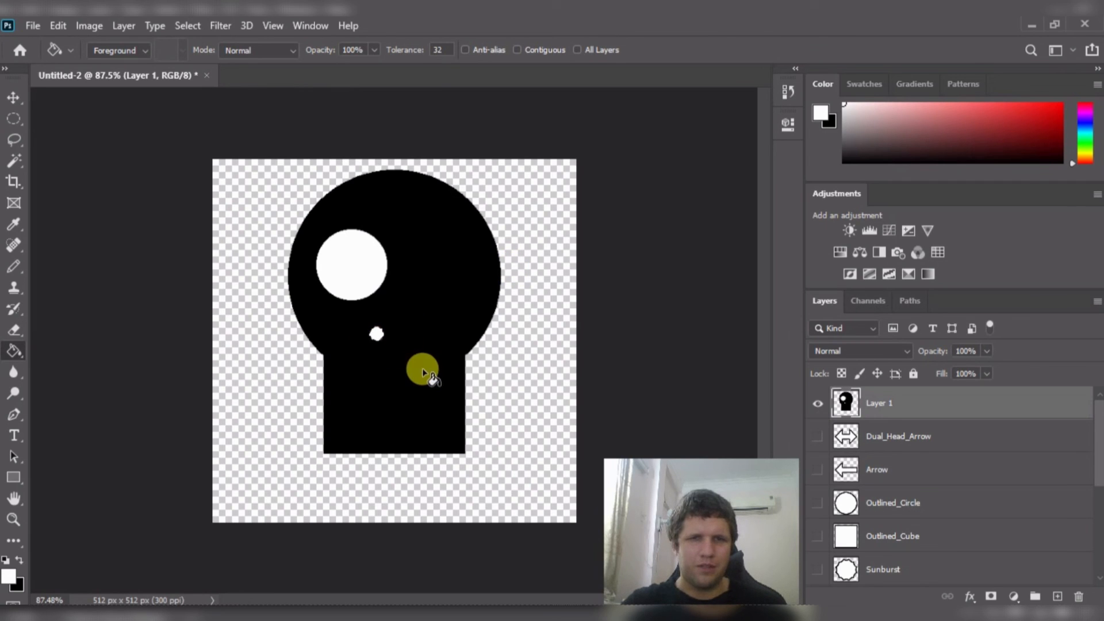
- Place a fixed-size rectangular marquee selection, 30 px wide and 150 px high, near the left edge of the black square
left_click(20, 113)
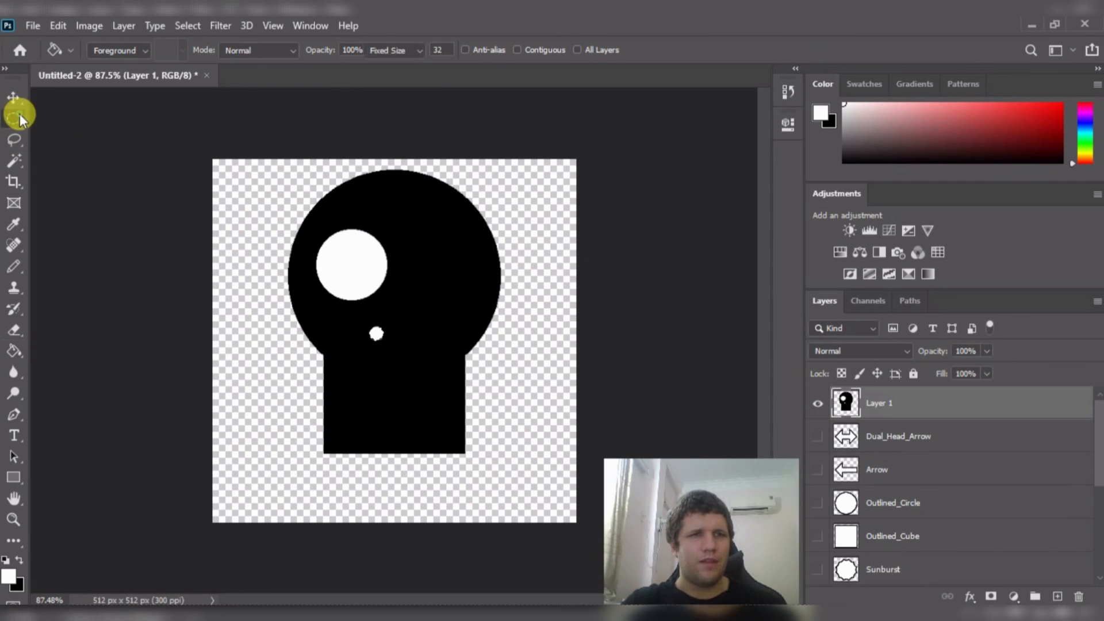
left_click(87, 119)
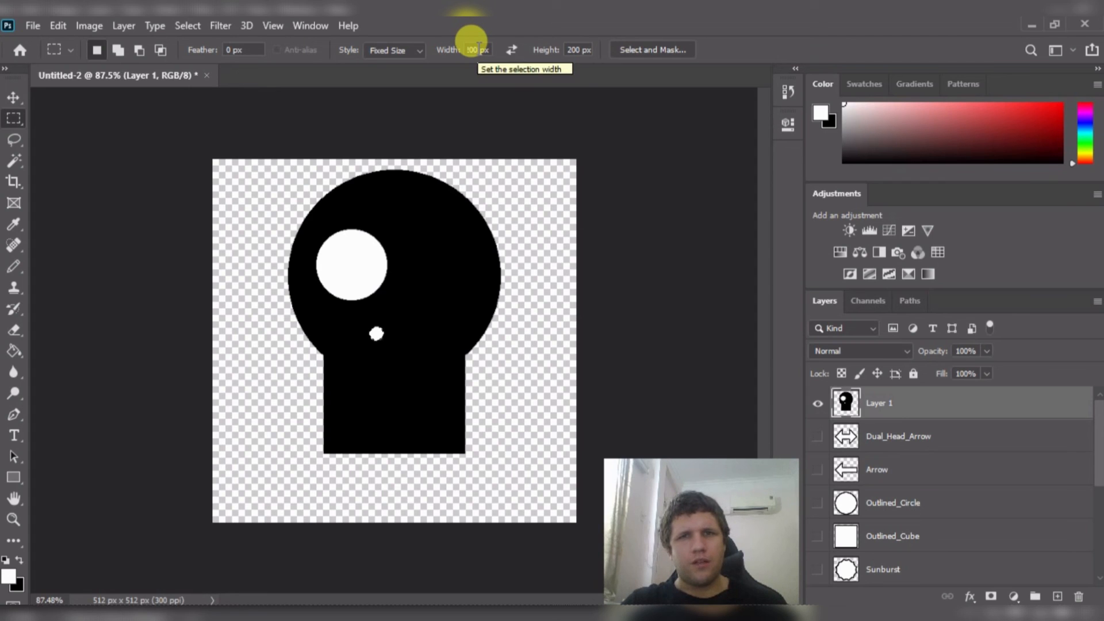
left_click(572, 49)
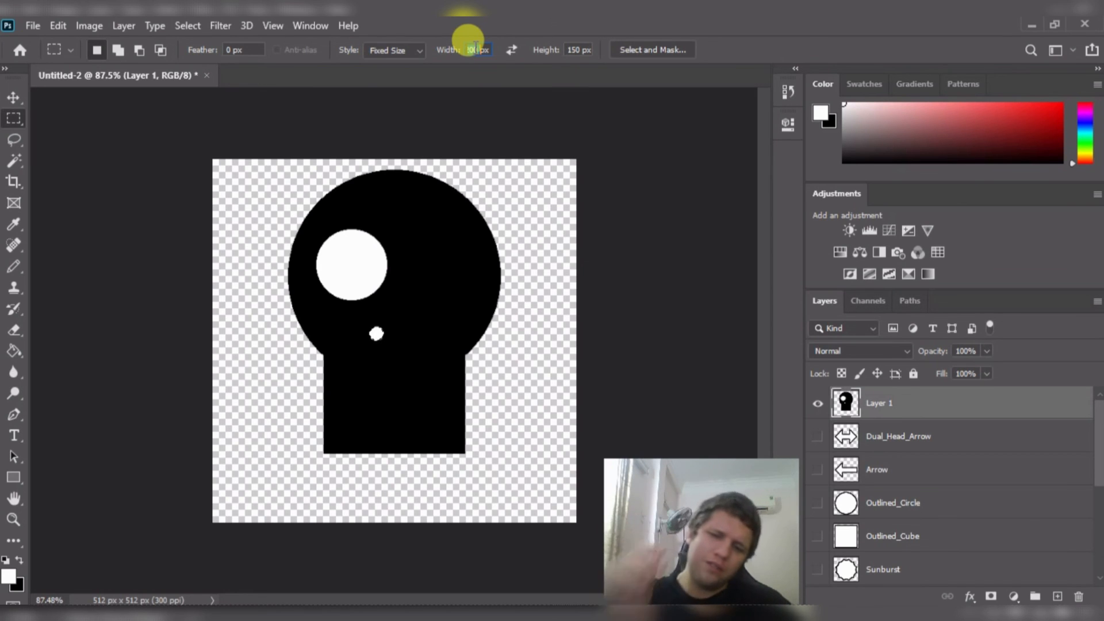
type("10")
key("Return")
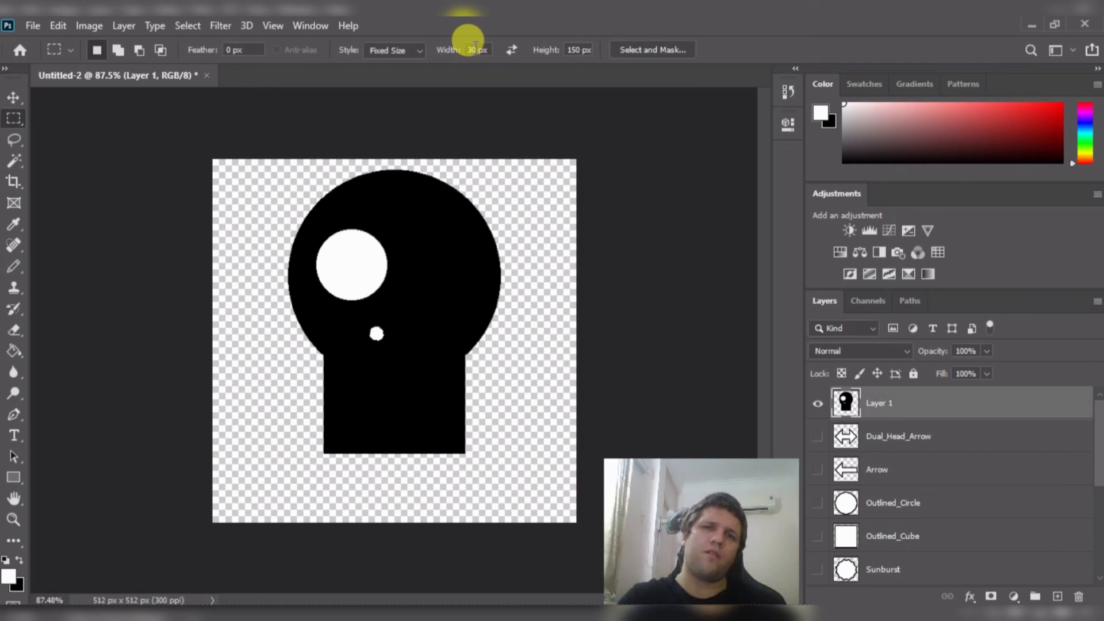
left_click_drag(397, 329, 356, 368)
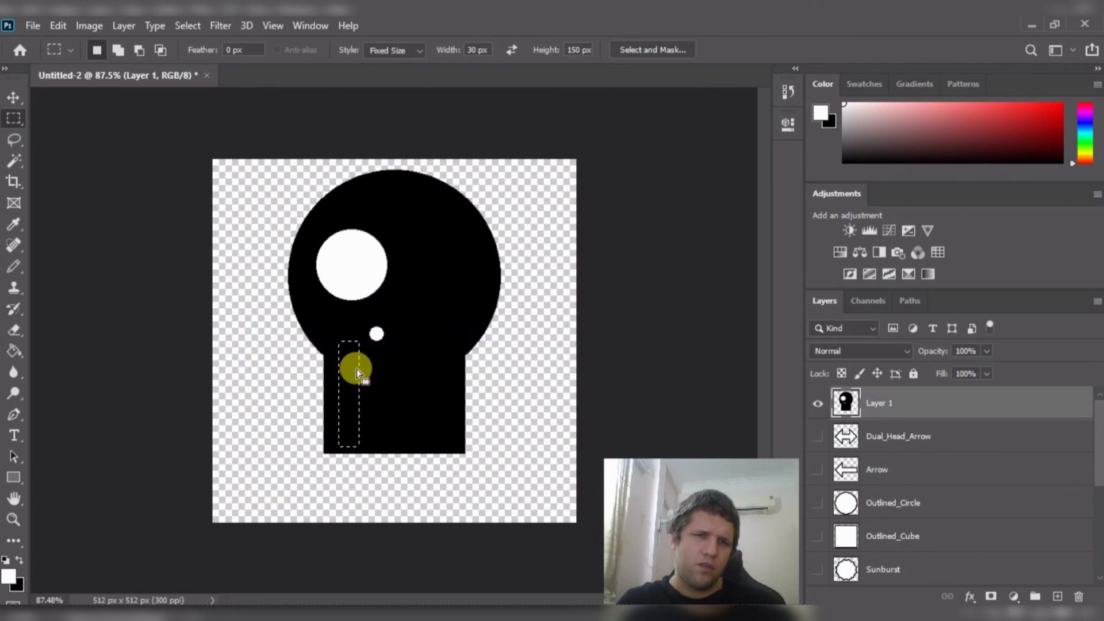
- Set the rectangular selection's height to 100 px, place it in the black square's lower left corner area and fill it with white
double_click(579, 49)
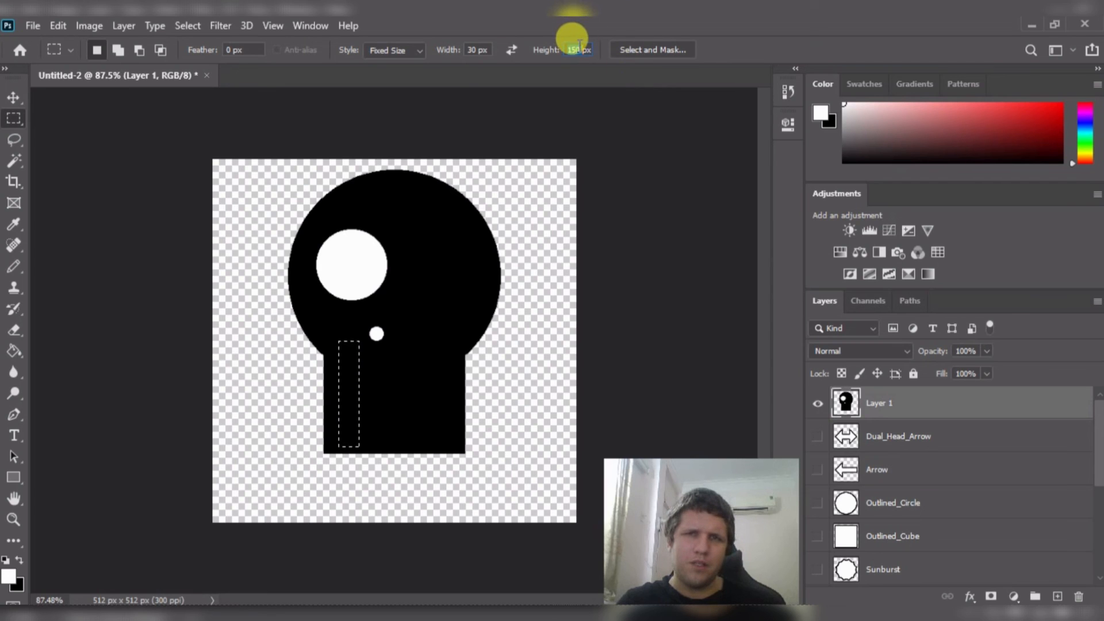
type("100")
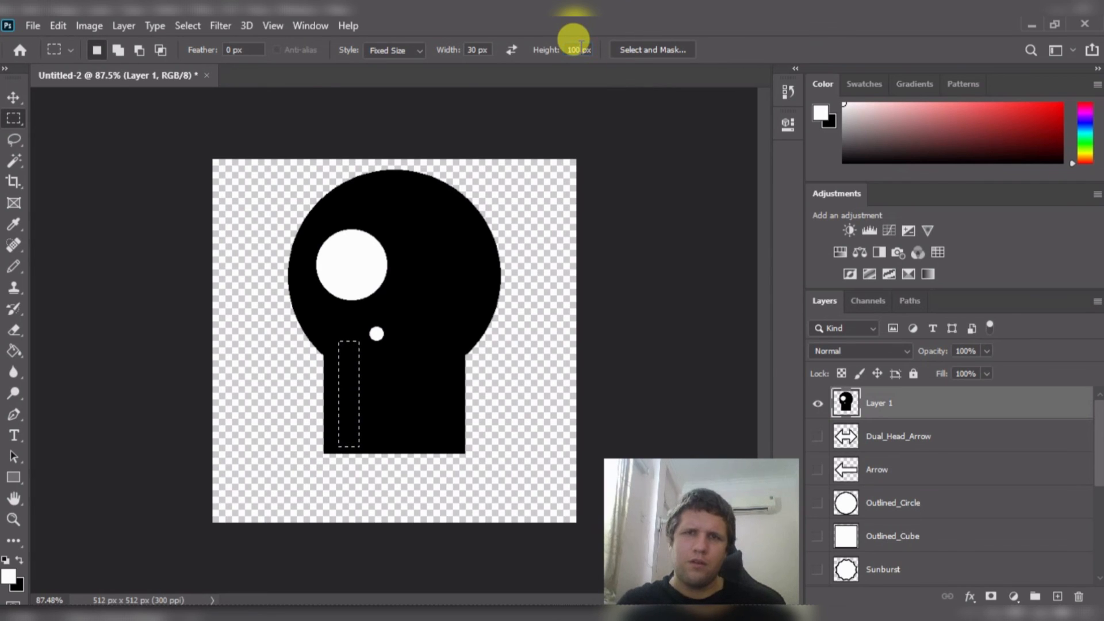
left_click_drag(510, 143, 340, 398)
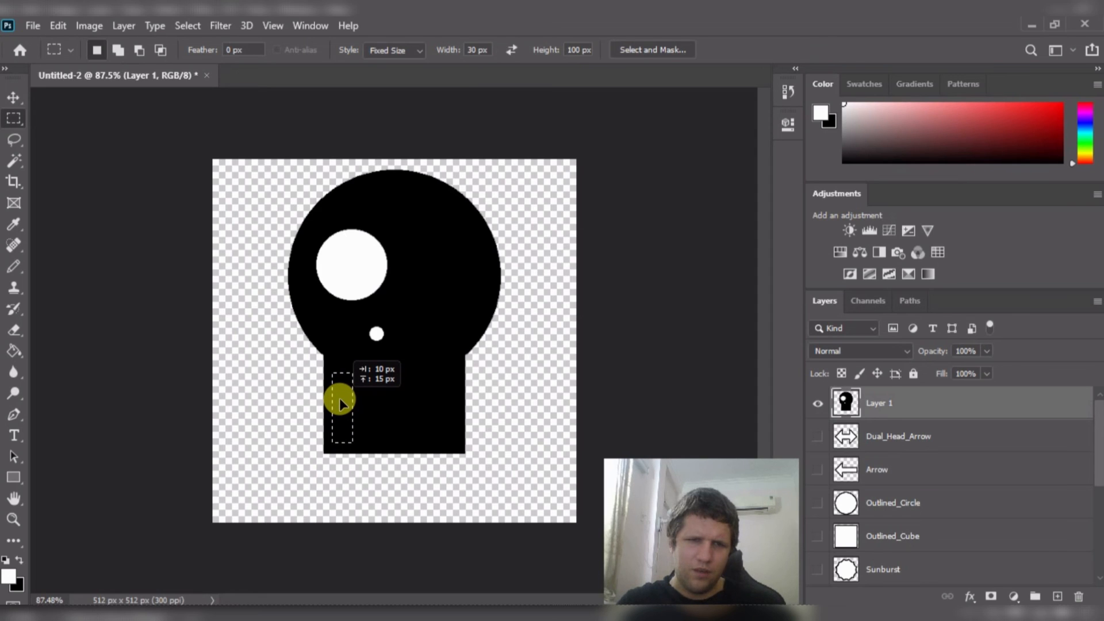
left_click_drag(340, 401, 343, 399)
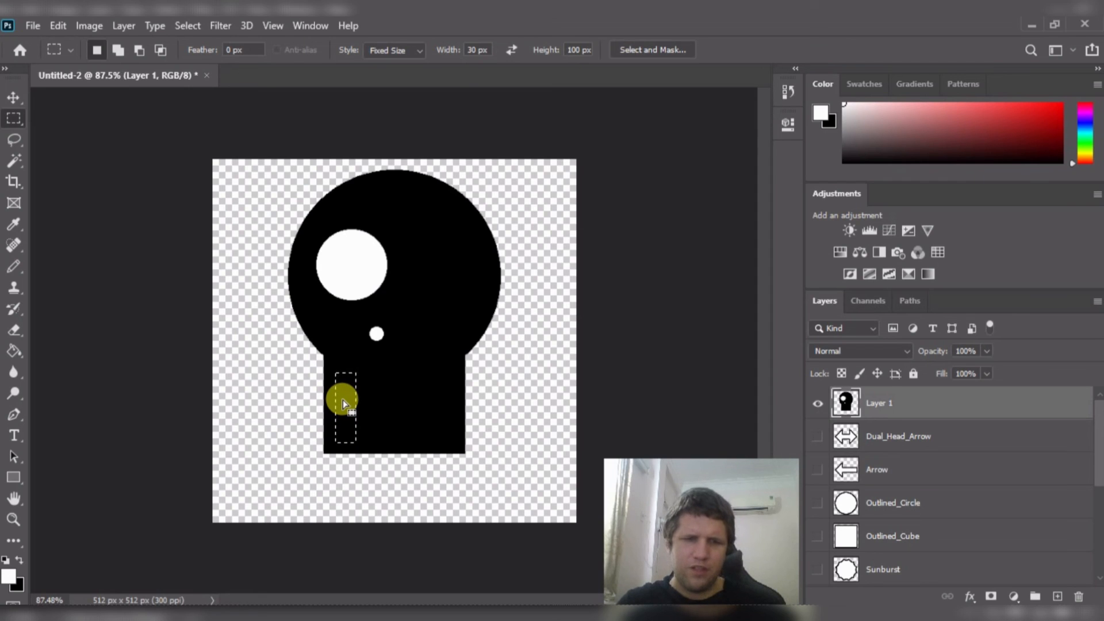
key("g")
left_click(351, 407)
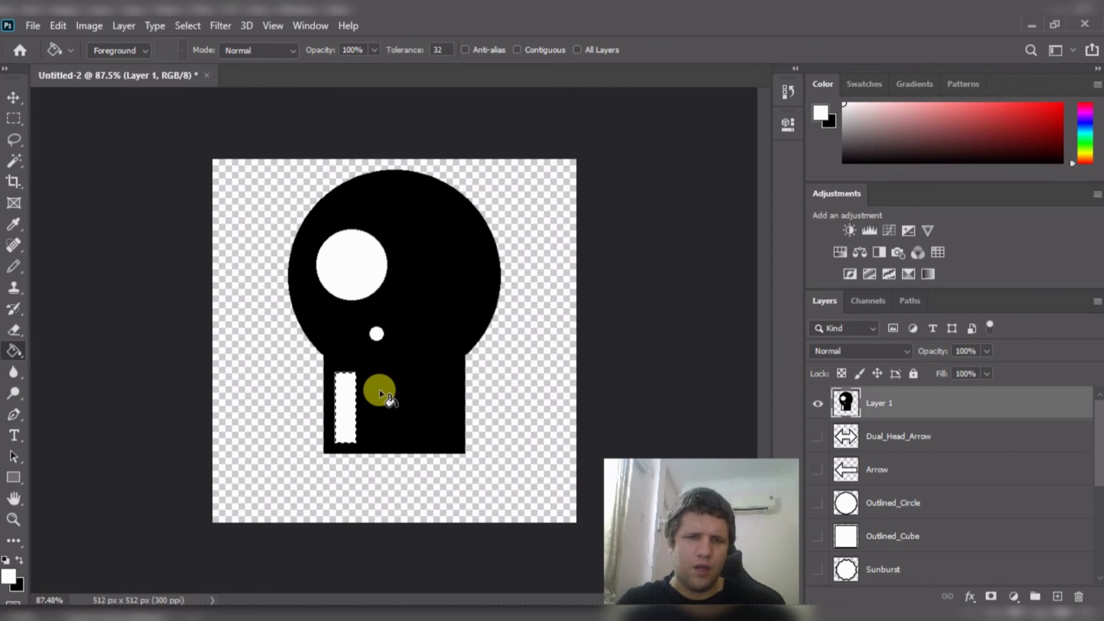
- Move the rectangular selection right to leave a narrow gap beside the first white bar and fill it with white
key("m")
left_click_drag(345, 382, 372, 392)
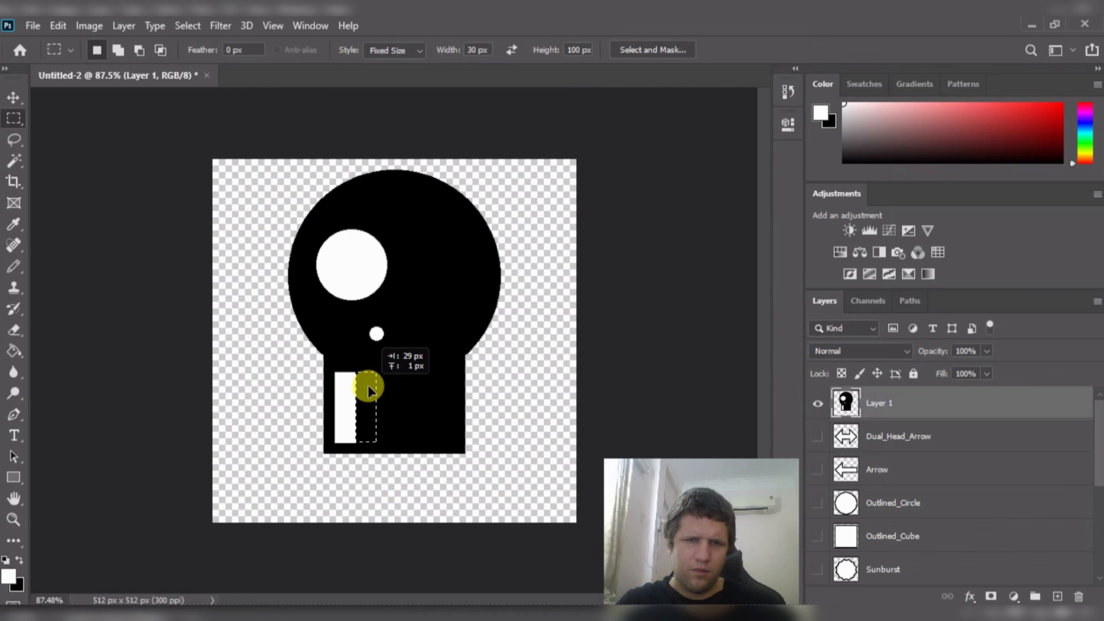
left_click_drag(368, 391, 369, 393)
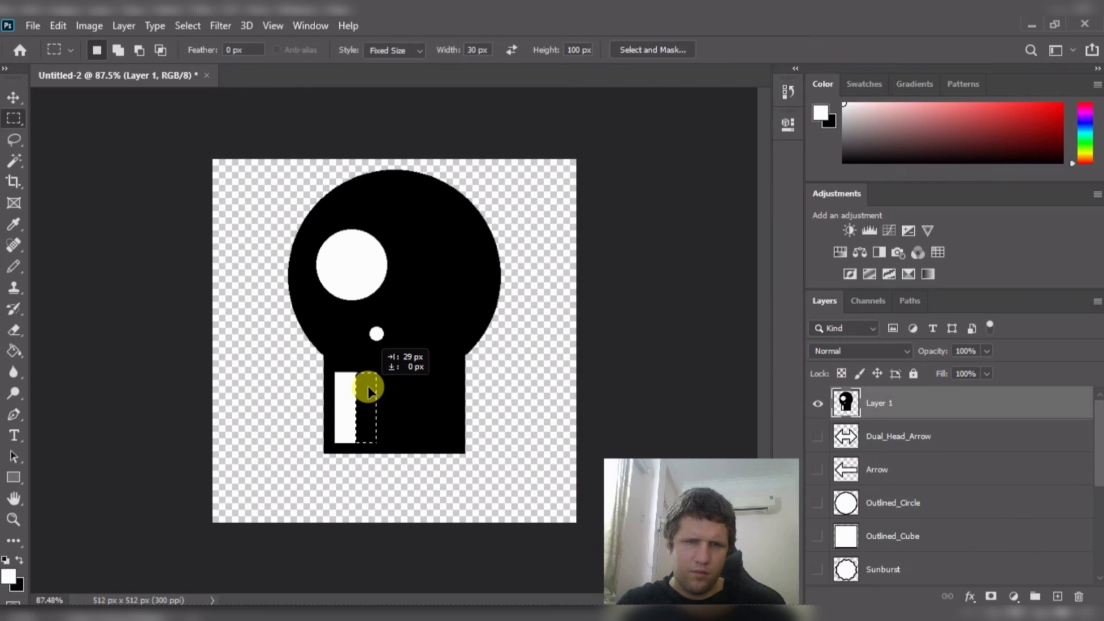
left_click_drag(370, 391, 375, 391)
key("g")
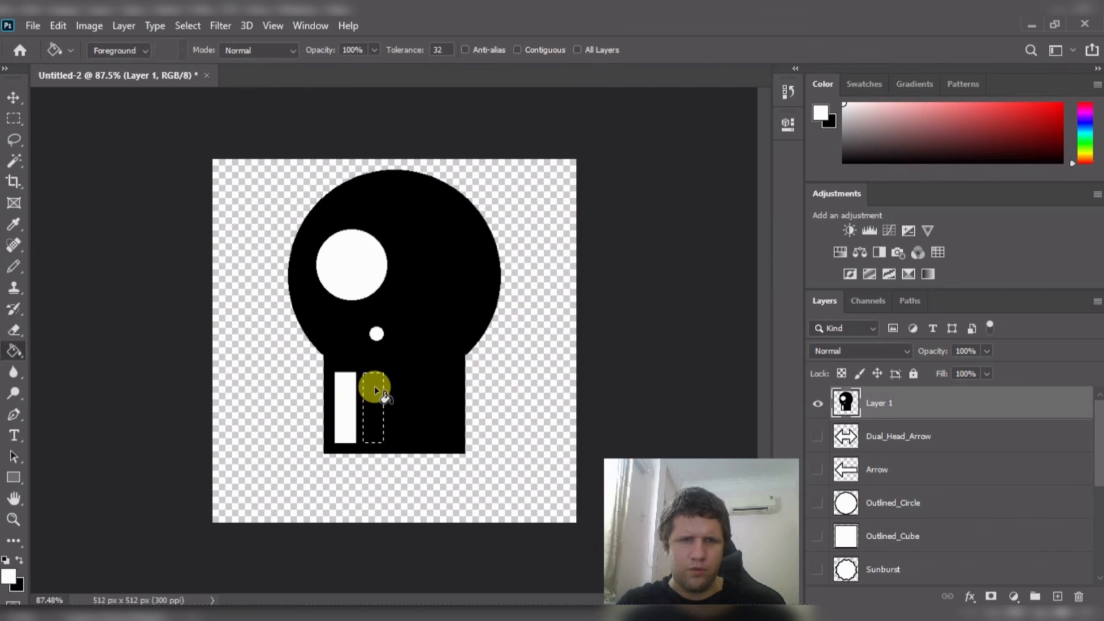
left_click(375, 391)
- Try to reposition the 30 × 100 px selection relative to the second white bar for another evenly spaced bar
key("m")
left_click_drag(375, 391, 401, 390)
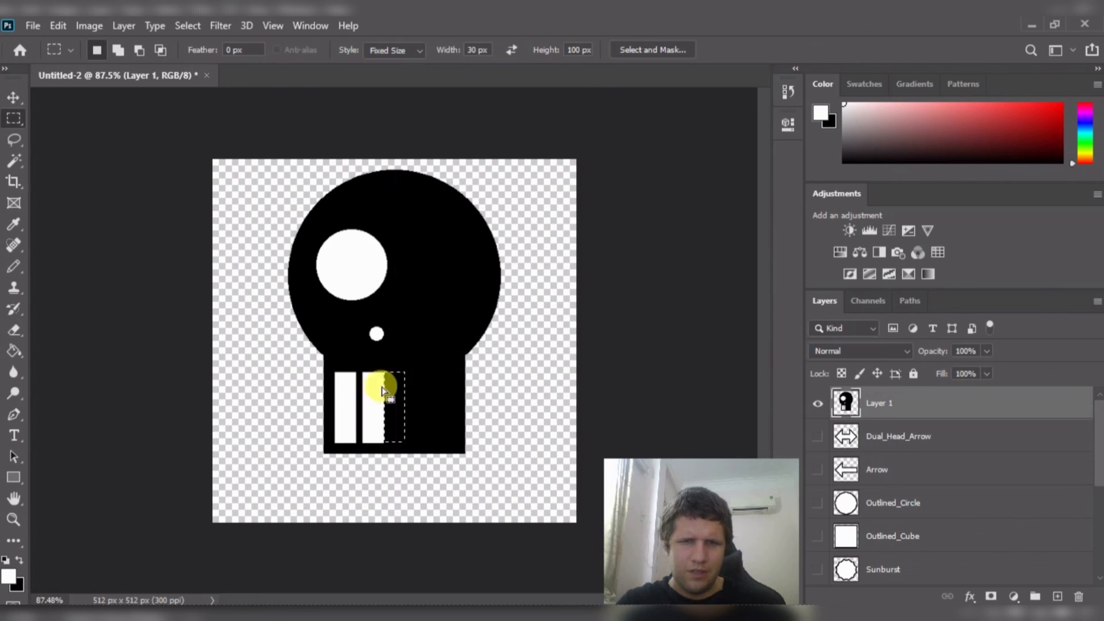
left_click(367, 389)
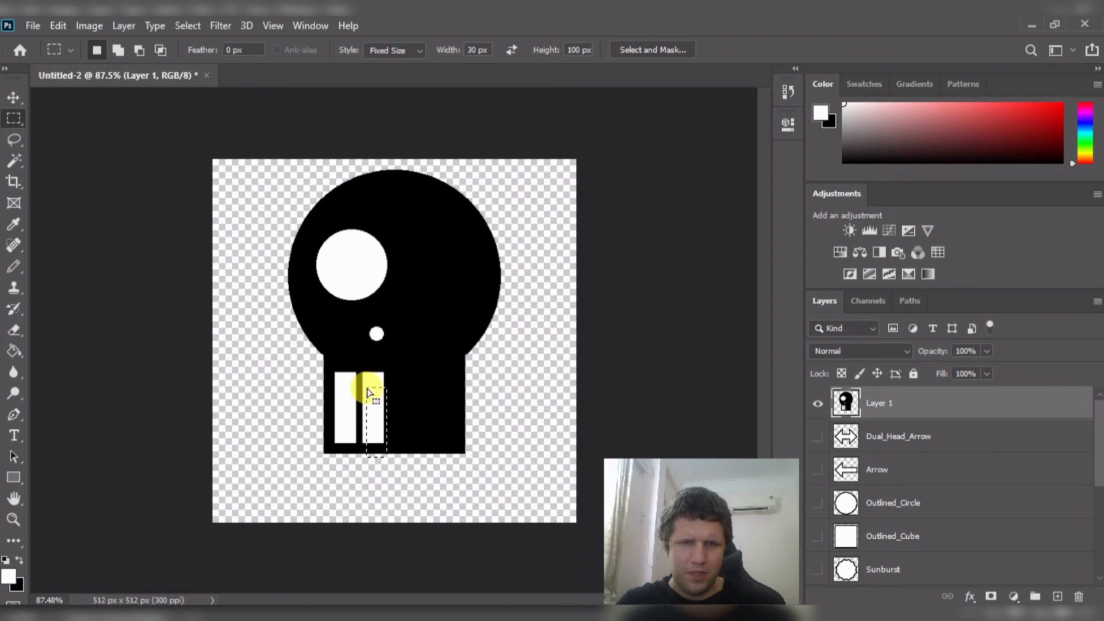
left_click_drag(374, 413, 368, 392)
- Select the leftmost white bar with the Magic Wand and copy it to a new layer, ready for the Move tool
key("w")
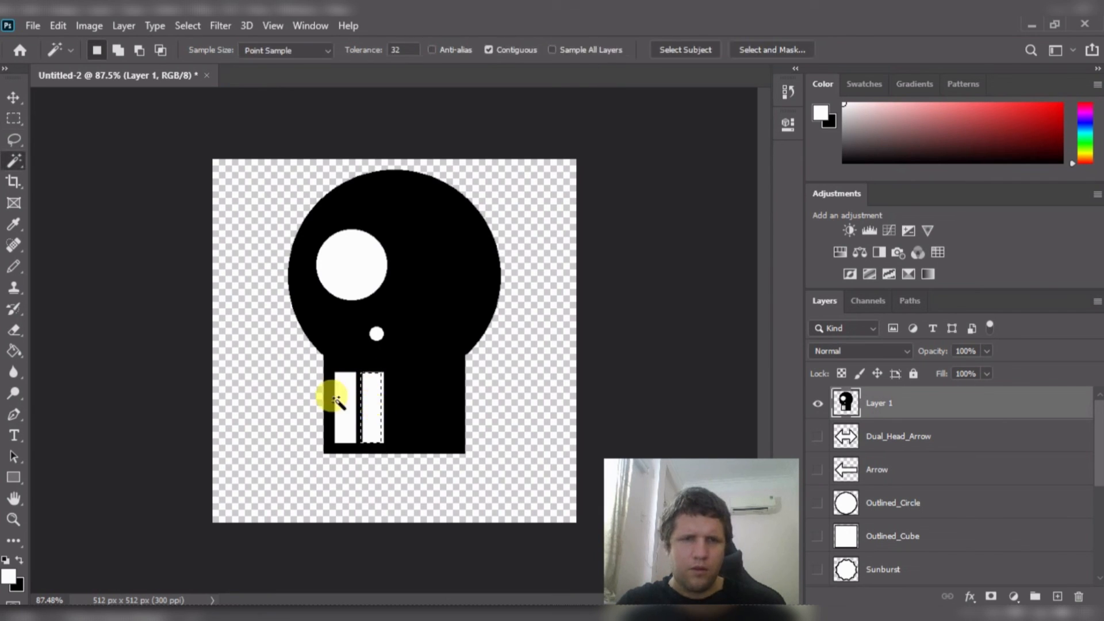
left_click(336, 394)
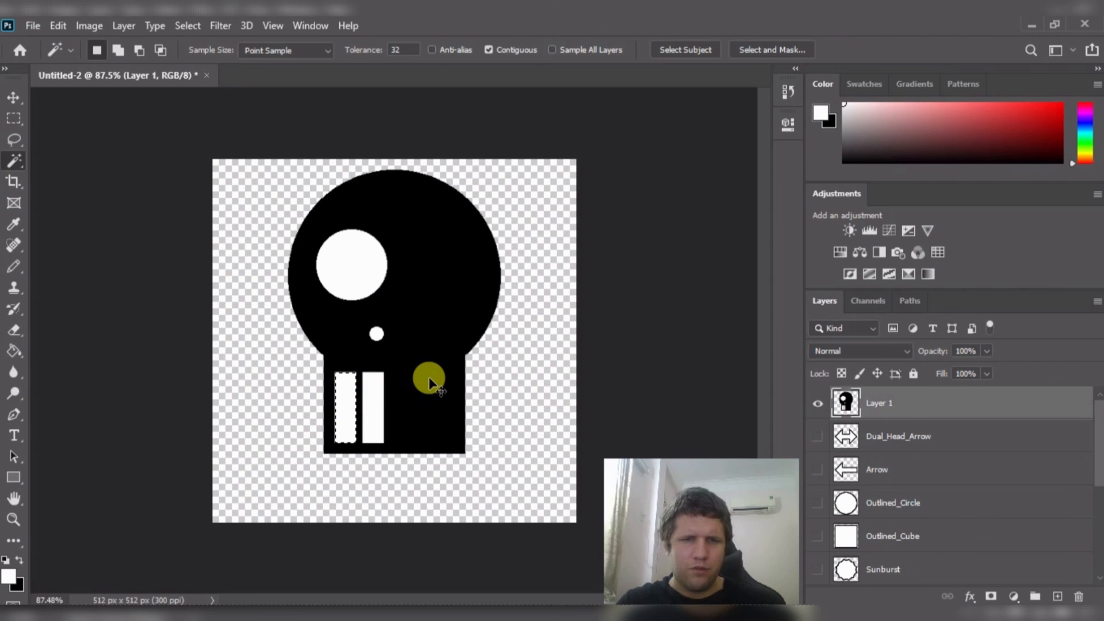
key("ctrl+j")
key("v")
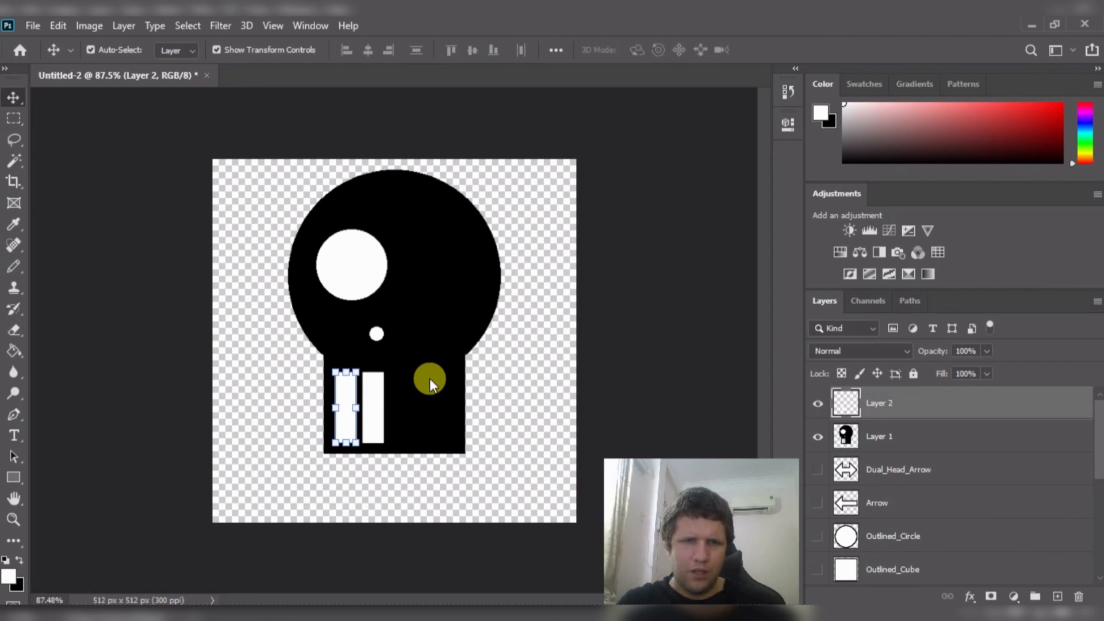
- Move the copied white bar on Layer 2 right until it is centred on the canvas's vertical centre line
key("Right")
key("Right")
key("Right")
key("Right")
key("Right")
key("Right")
key("Right")
key("Right")
key("Right")
key("Right")
key("Right")
key("Right")
key("Right")
key("Right")
key("Right")
key("Right")
key("Right")
key("Right")
key("Right")
key("Right")
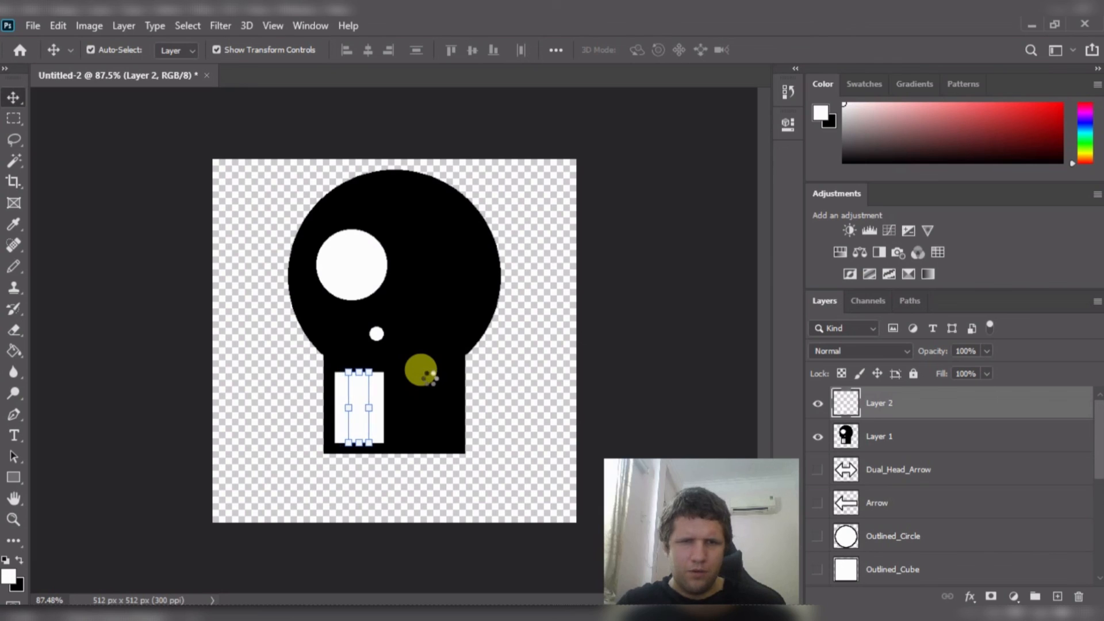
key("Right")
key("Right")
key("Right")
key("Right")
key("Right")
key("Right")
key("Right")
key("Right")
key("Right")
key("Right")
key("Right")
key("Right")
key("Right")
key("Right")
key("Right")
key("Right")
key("Right")
key("Right")
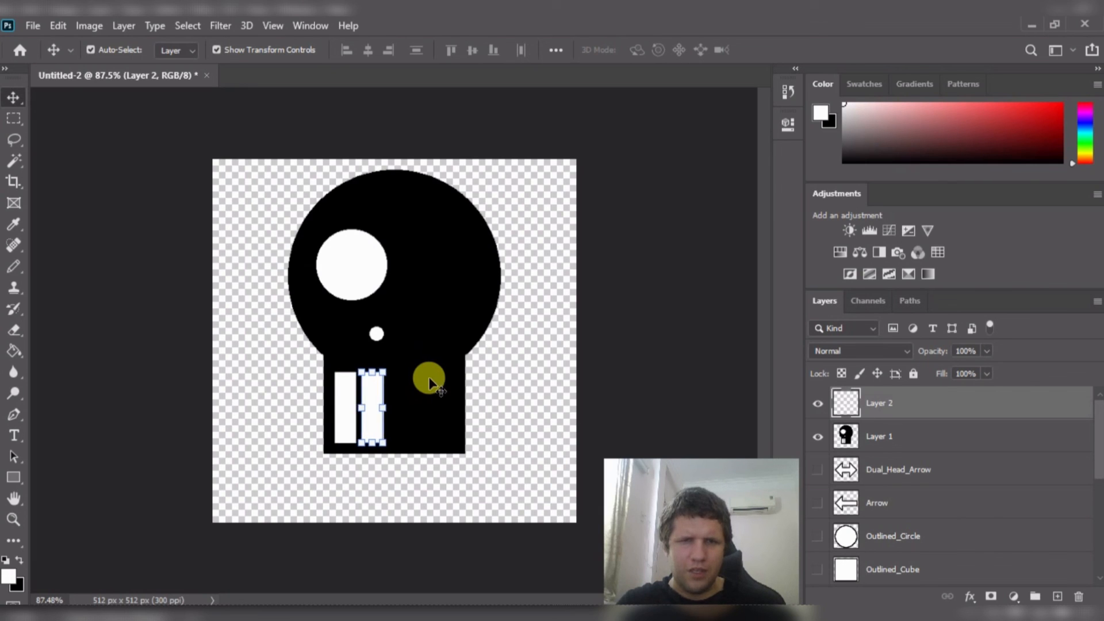
key("Right")
key("Right")
key("Right")
key("Right")
key("Right")
key("Right")
key("Right")
key("Right")
key("Right")
key("Right")
key("Right")
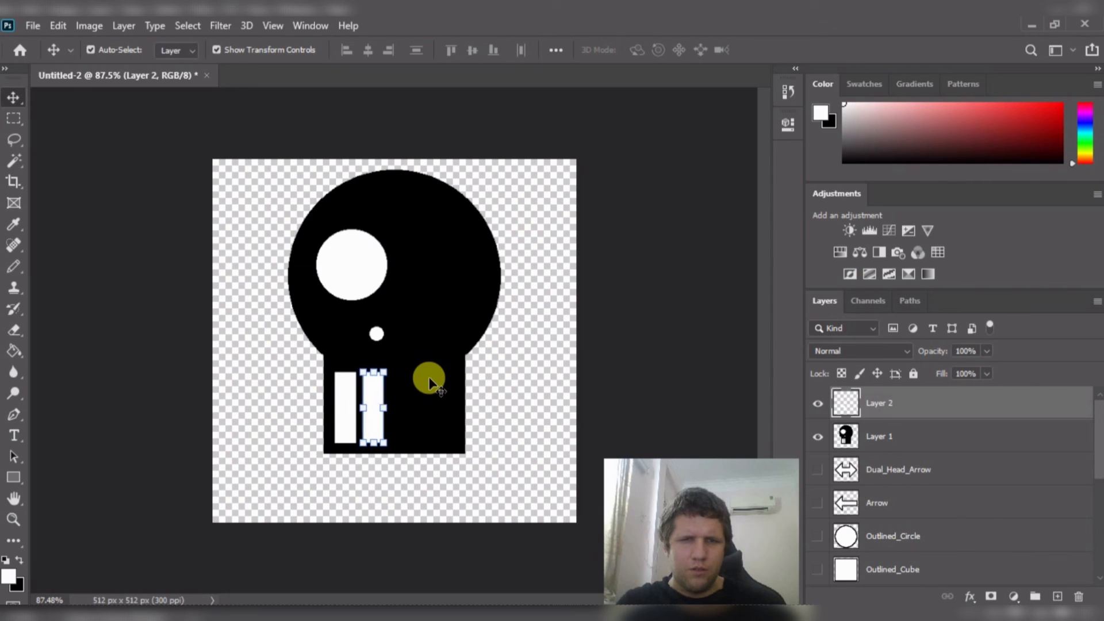
key("Right")
key("Right")
key("Right")
key("Right")
key("Right")
key("Right")
key("Right")
key("Right")
key("Right")
key("Right")
key("Right")
key("Right")
key("Right")
key("Right")
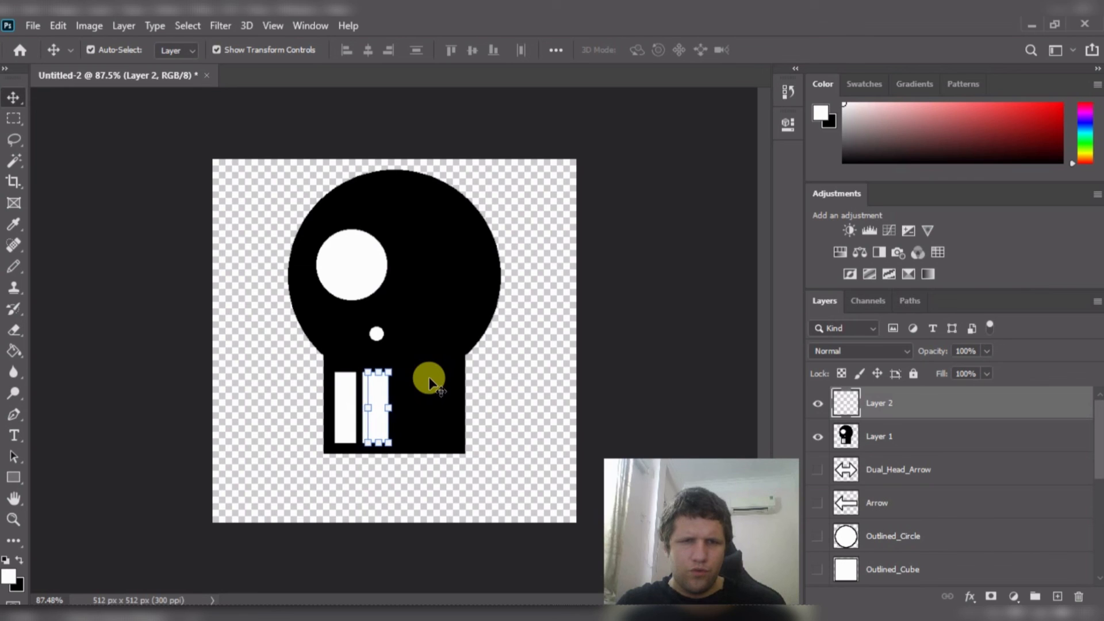
key("Right")
key("Right")
key("Right")
key("Right")
key("Right")
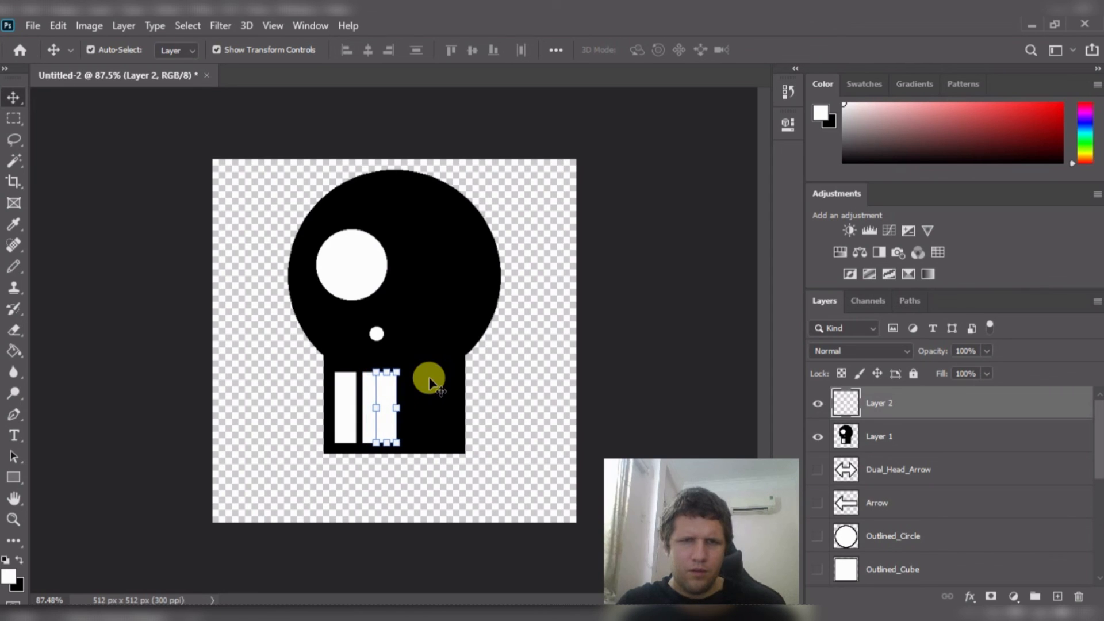
left_click_drag(382, 391, 393, 387)
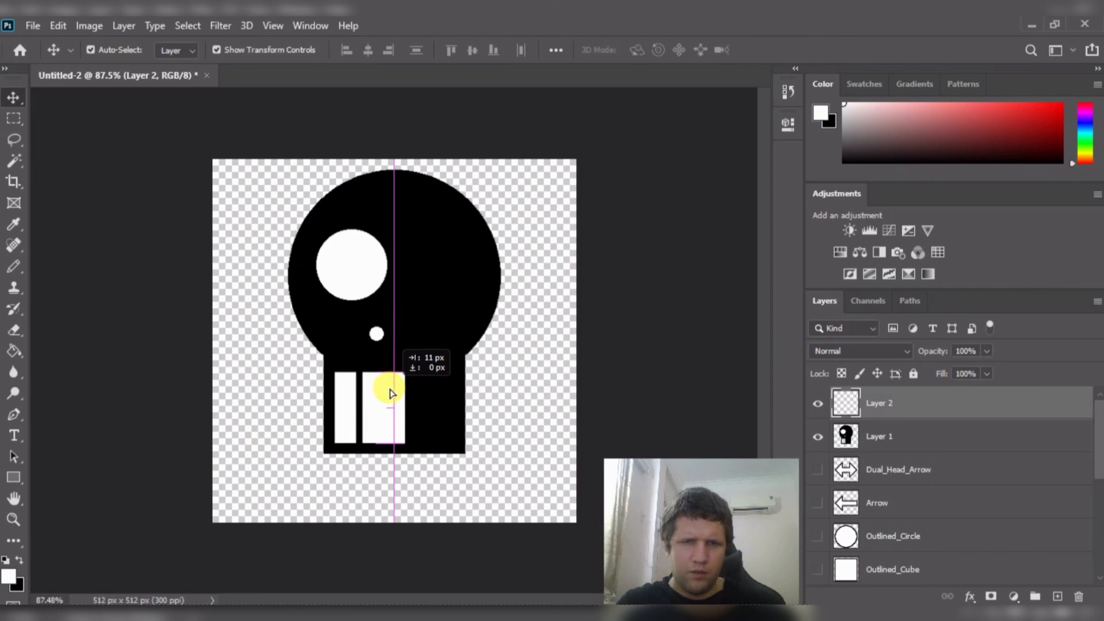
- Select the second white bar on Layer 1 with the Magic Wand and fill it with black
left_click(899, 436)
key("w")
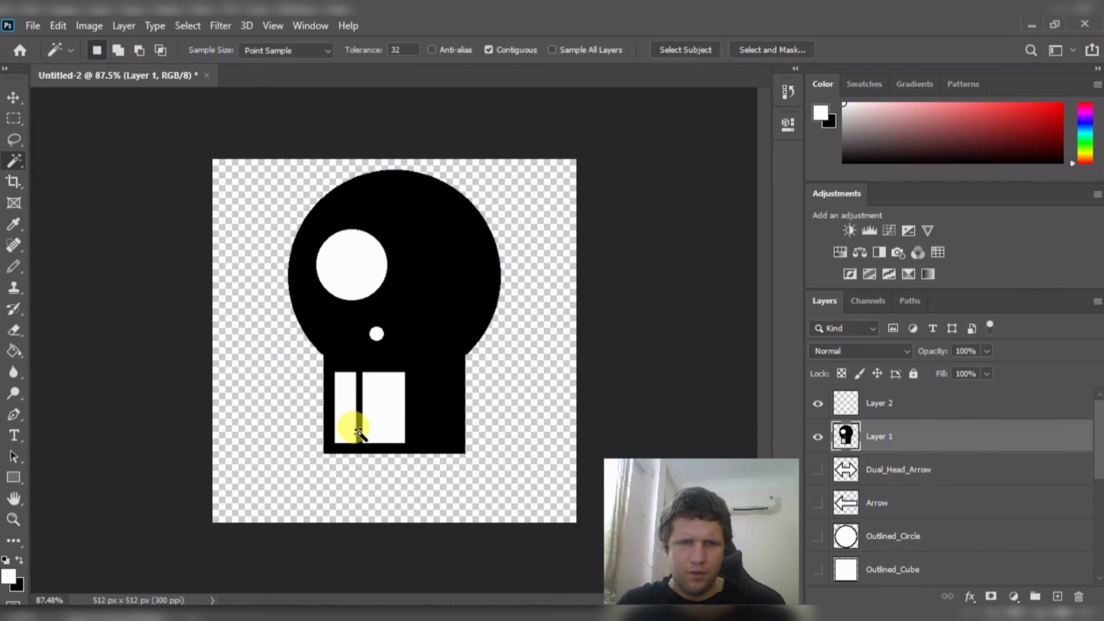
left_click(368, 433)
key("g")
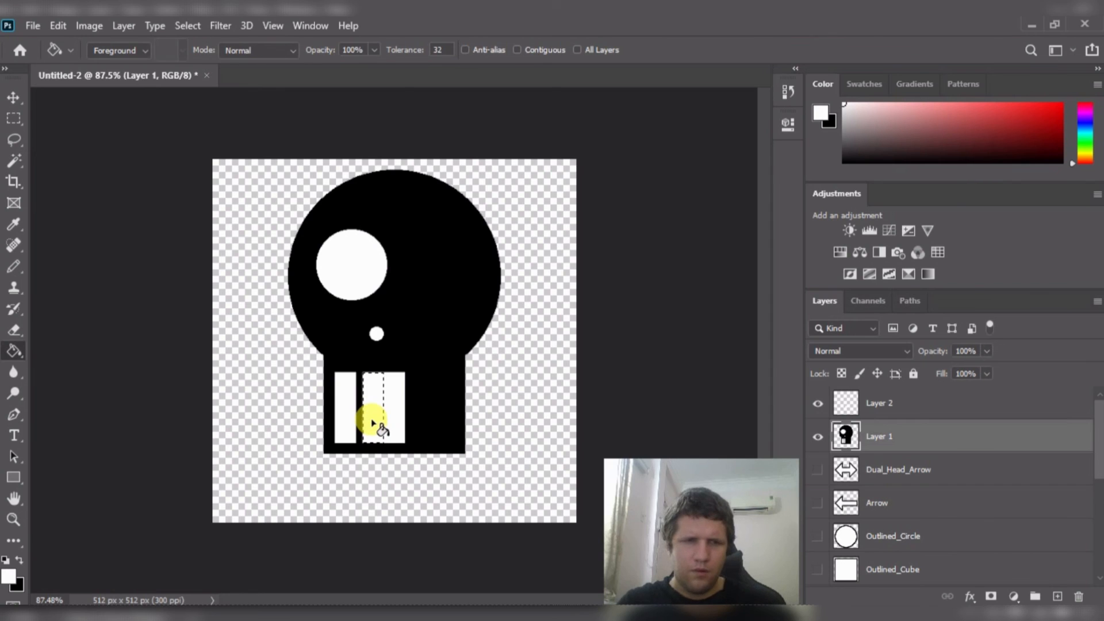
key("x")
right_click(373, 424)
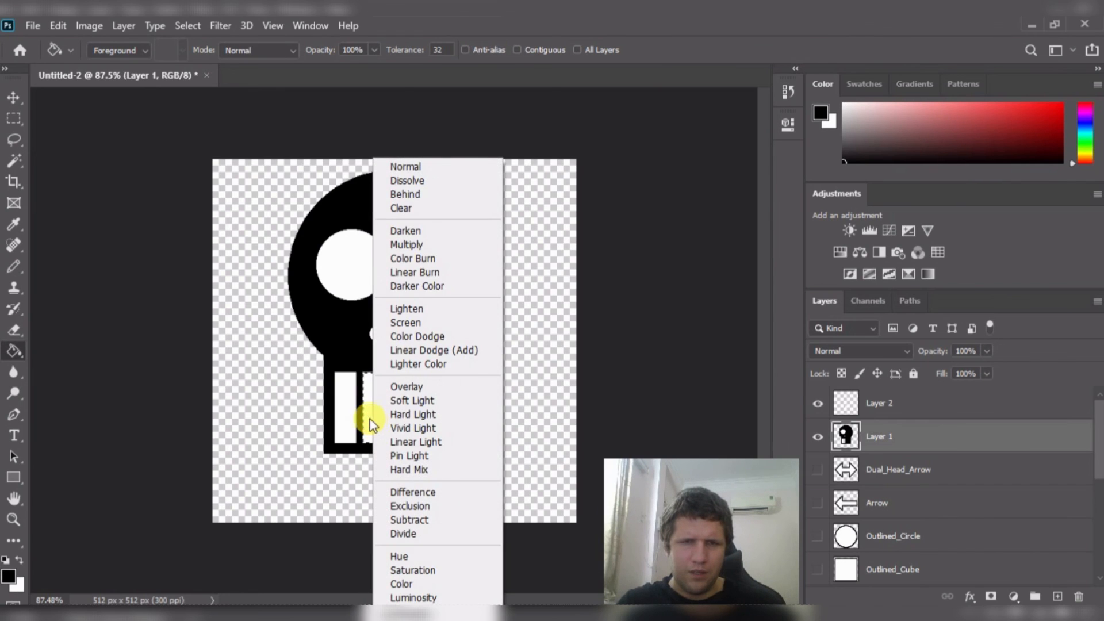
left_click(368, 431)
left_click(370, 430)
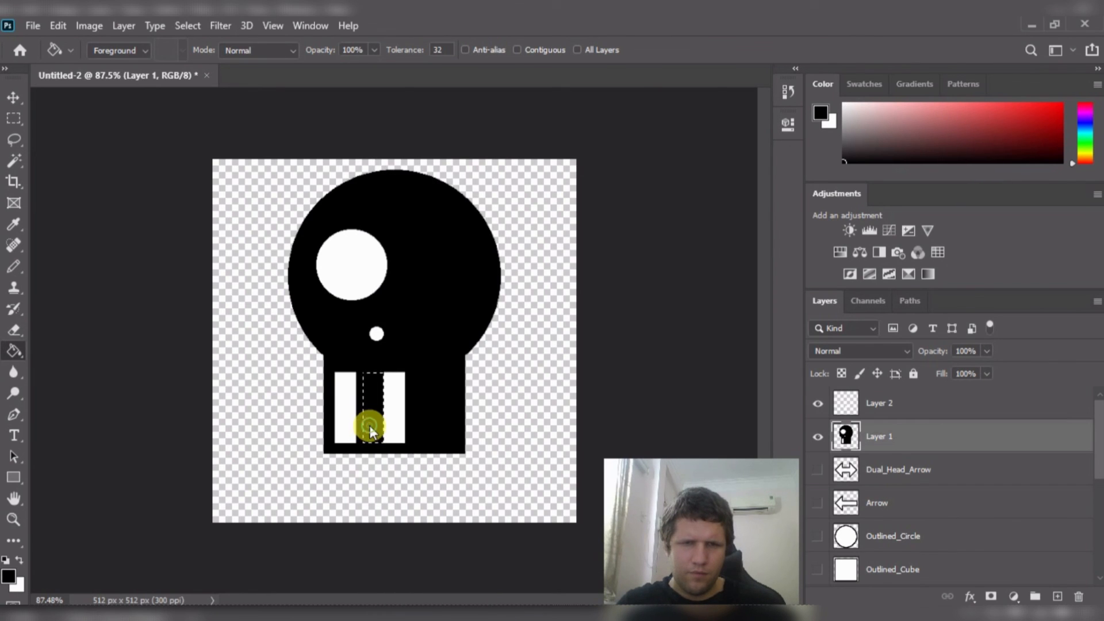
- Turn on the Paint Bucket's Contiguous option and fill only the leftmost white bar with black
left_click(345, 400)
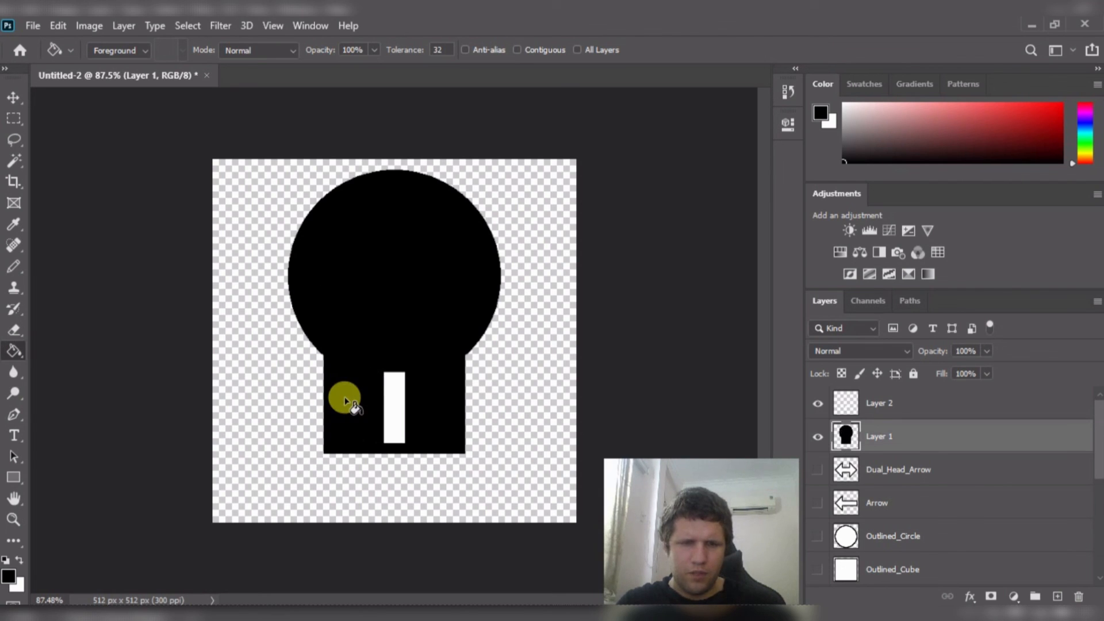
key("ctrl+z")
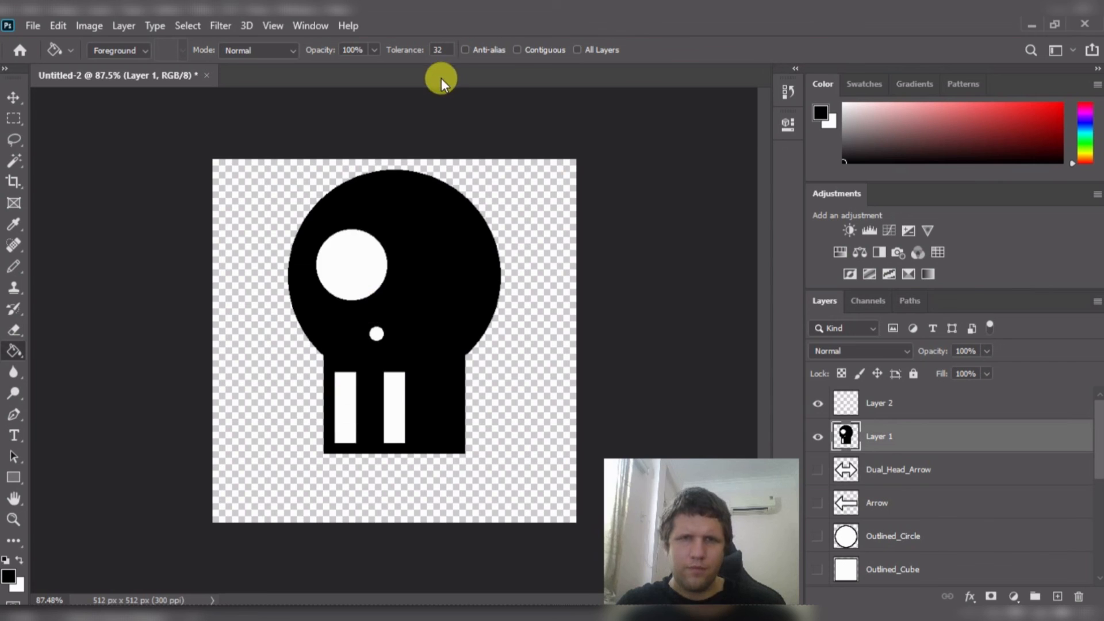
left_click(522, 50)
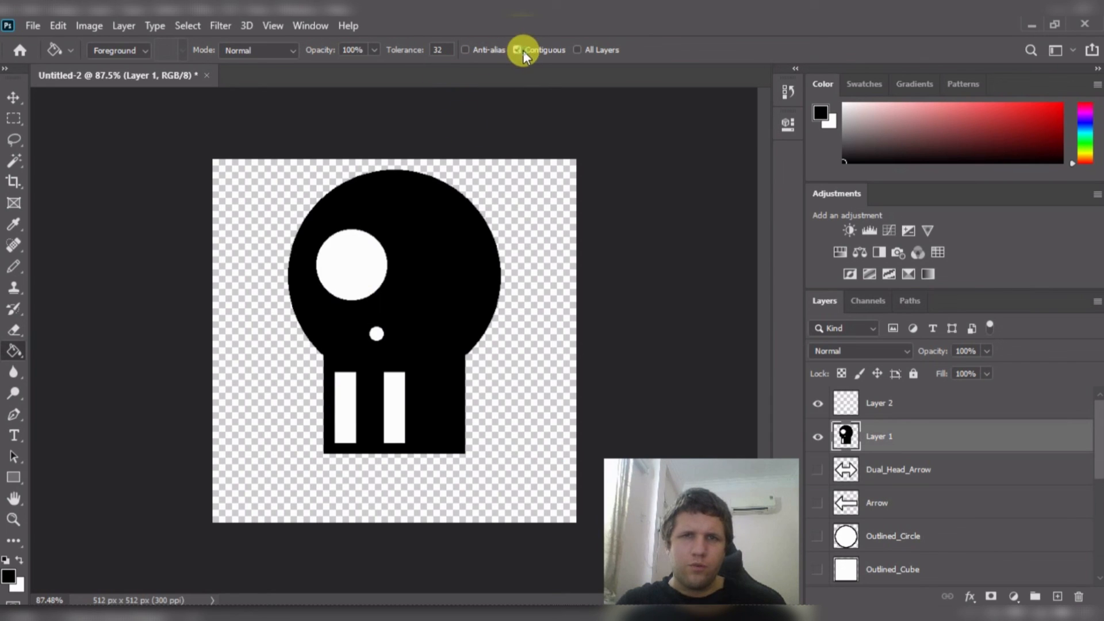
left_click(346, 401)
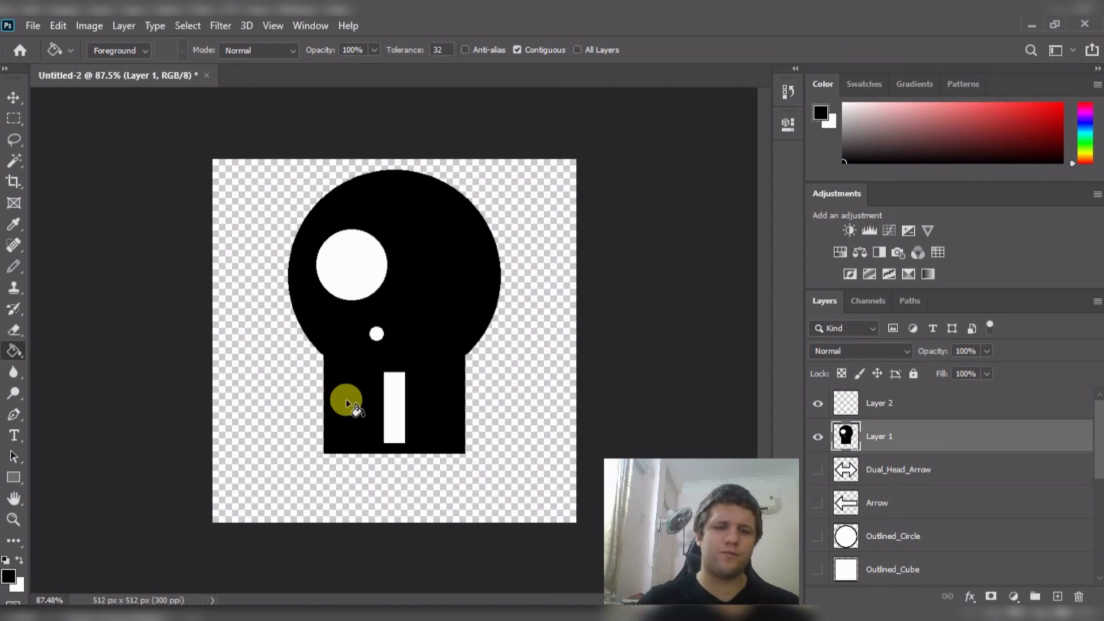
- Place a 30 × 100 px rectangular selection just left of the centre bar with a narrow gap and fill it with white
key("m")
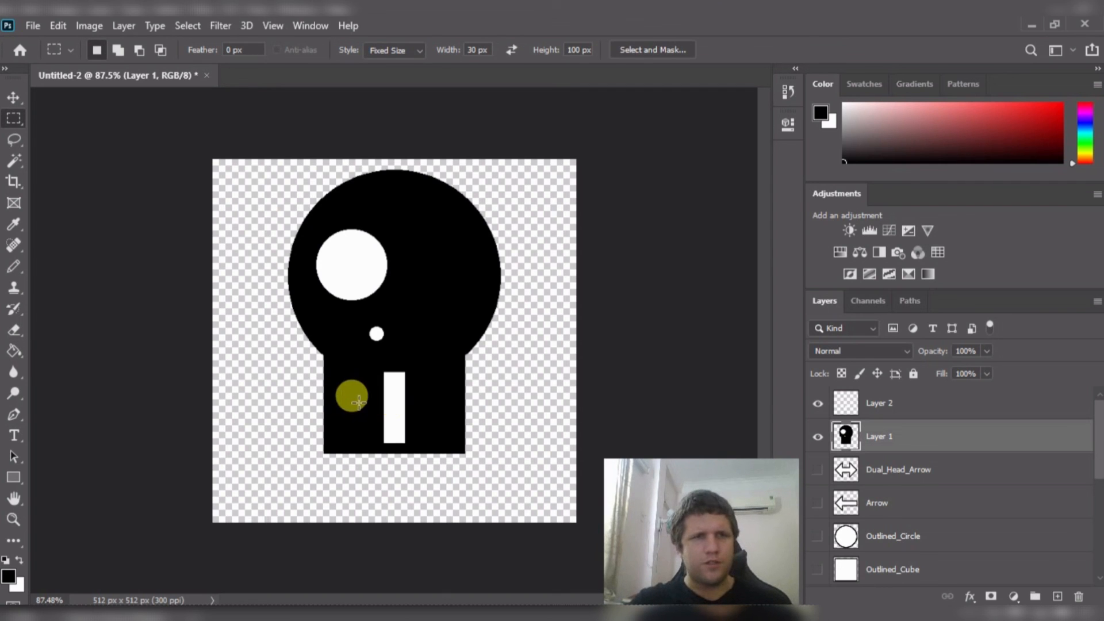
left_click(358, 402)
left_click_drag(378, 422, 374, 392)
key("g")
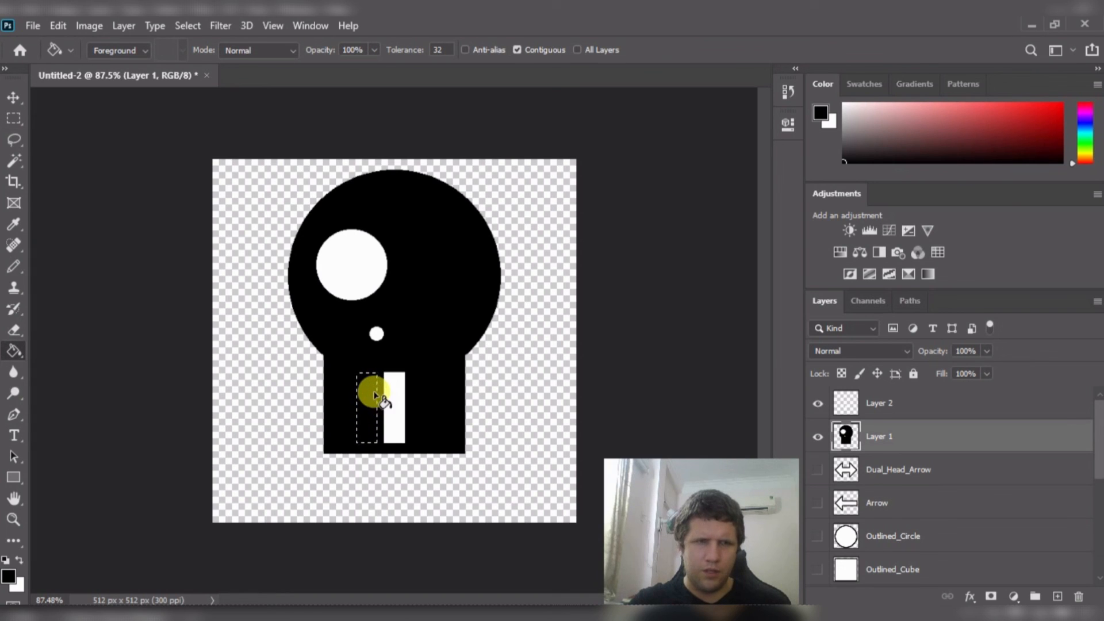
key("x")
left_click(371, 401)
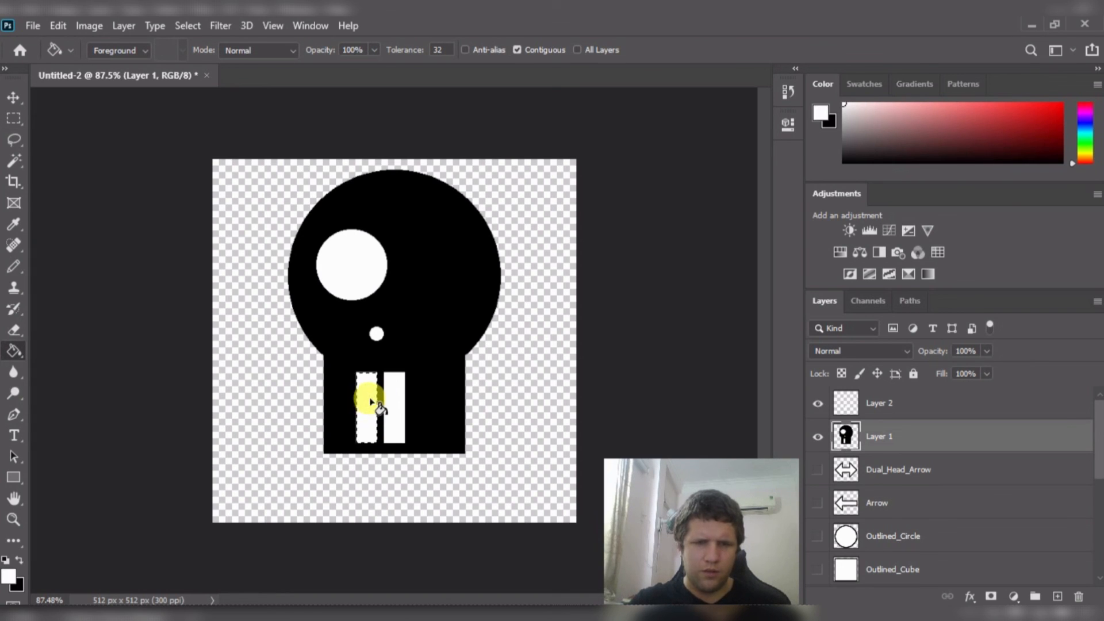
- Move the rectangular selection left by one bar plus the same narrow gap and fill it with white as the outermost tooth
key("m")
left_click_drag(370, 401, 344, 401)
key("g")
left_click(344, 401)
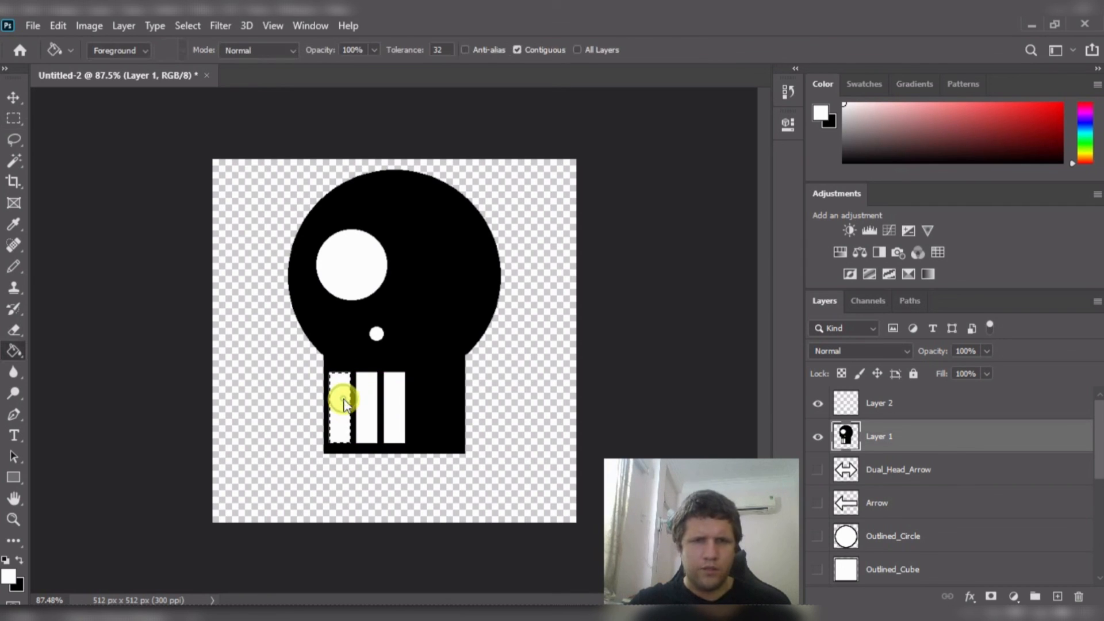
- Set the rectangular marquee style to Normal, select the left half of the canvas on Layer 1 and copy it
key("m")
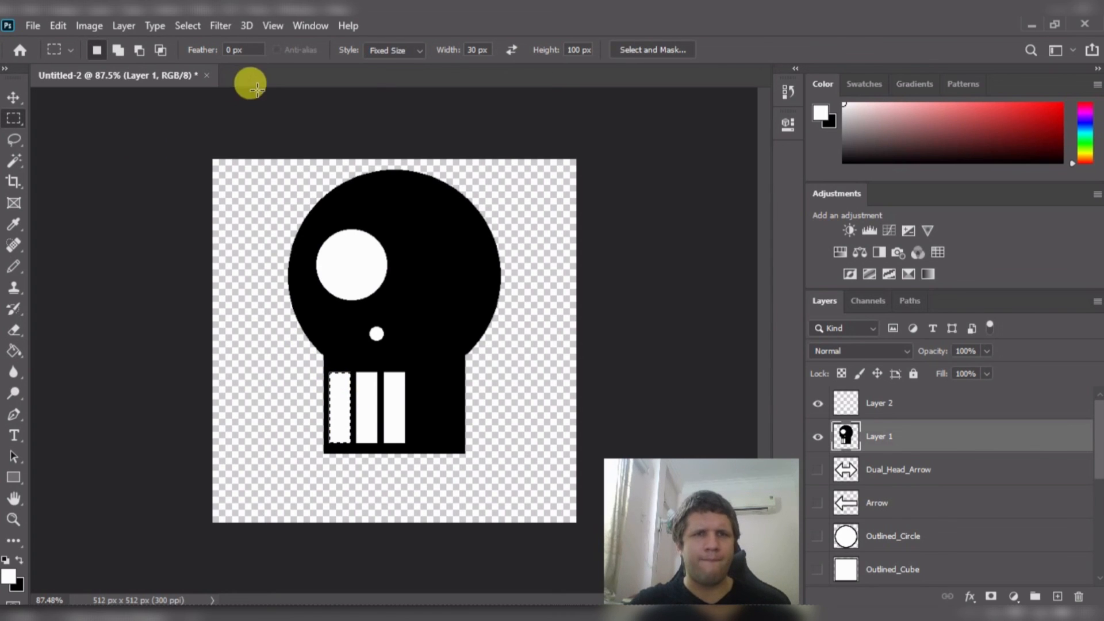
left_click(406, 52)
left_click(408, 66)
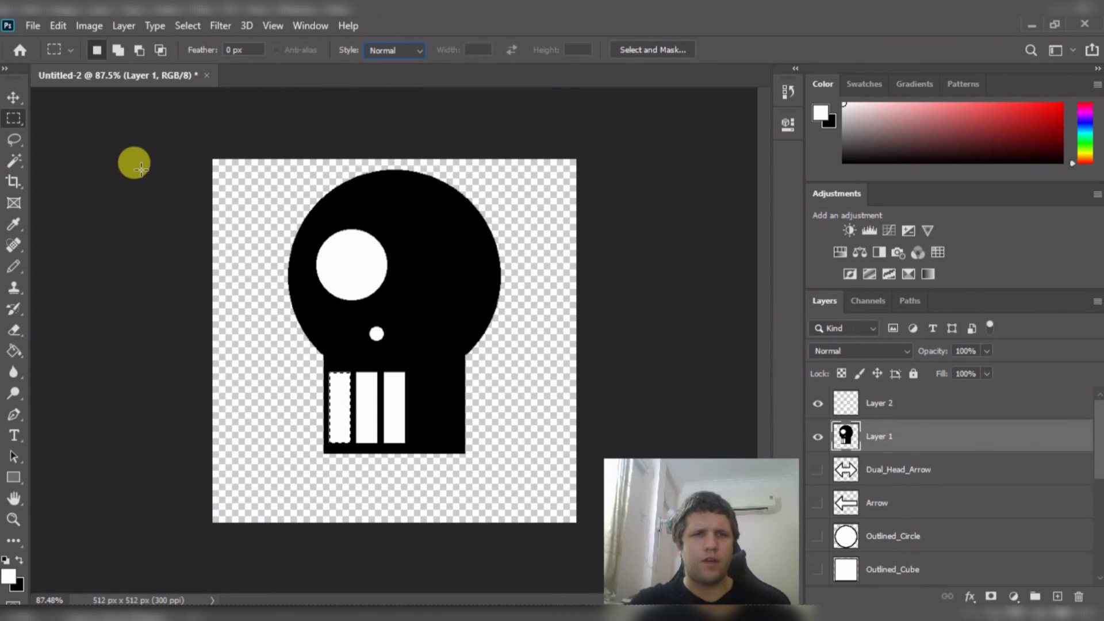
left_click_drag(160, 137, 393, 570)
key("ctrl+semicolon")
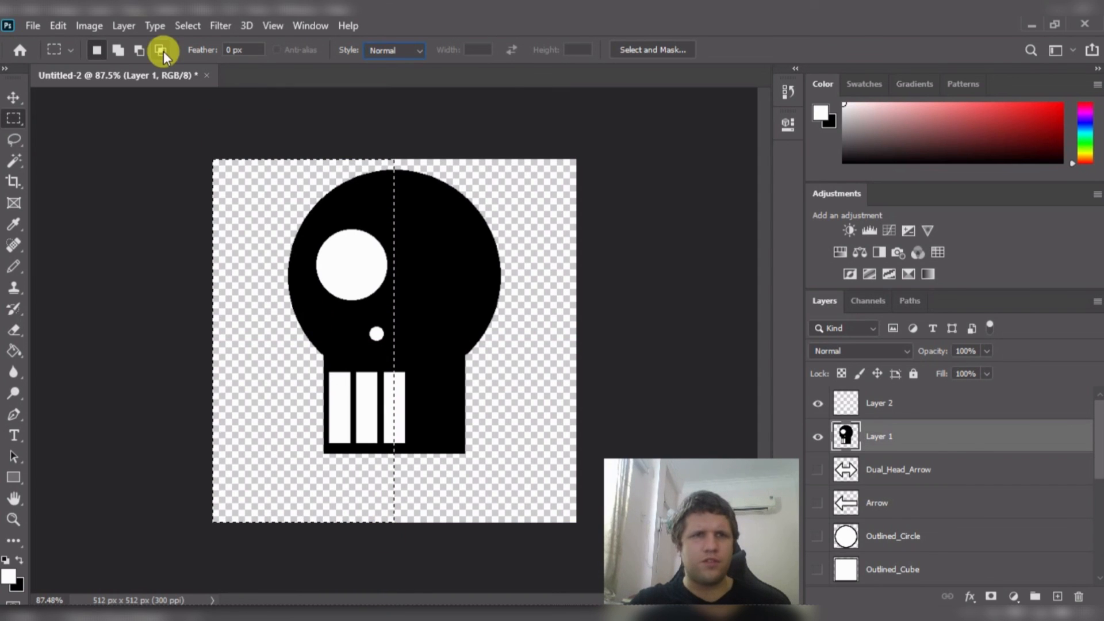
- Flip the whole canvas horizontally
left_click(80, 26)
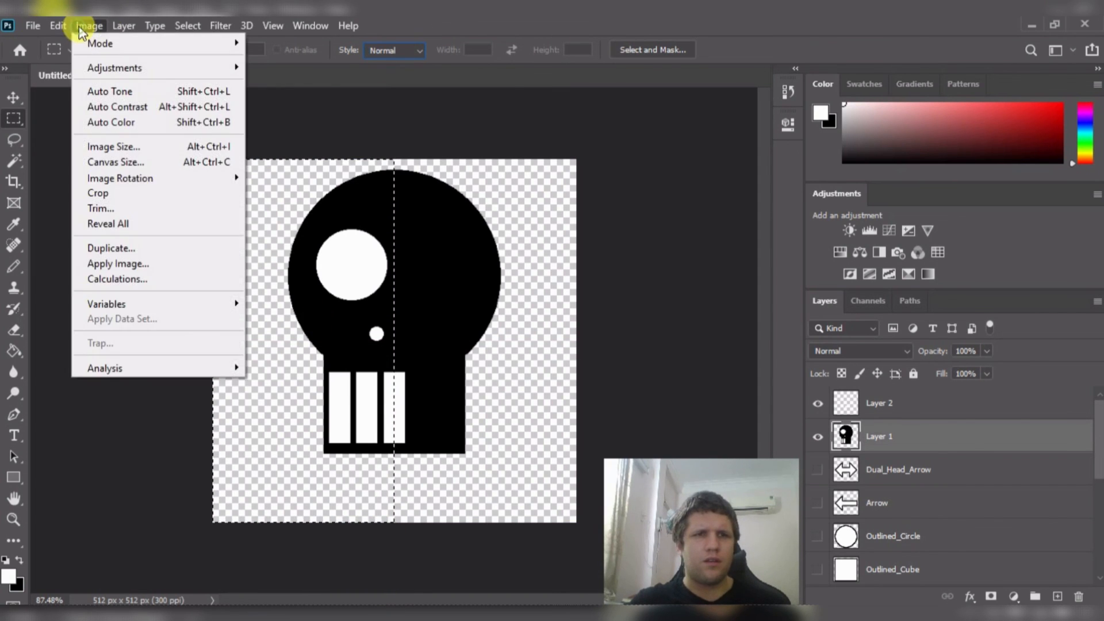
mouse_move(184, 178)
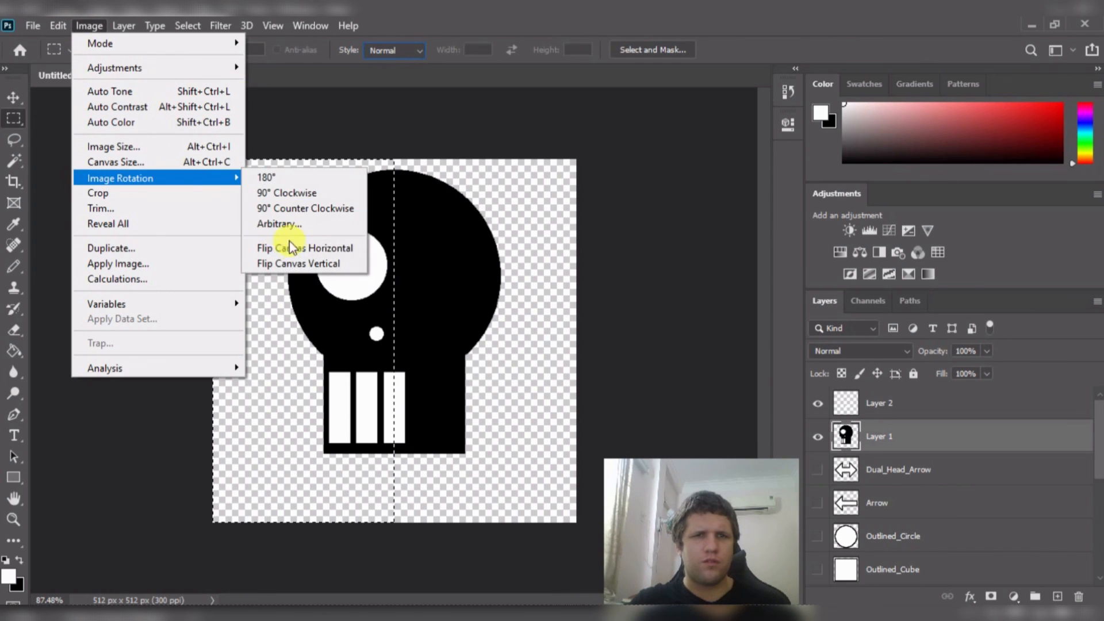
left_click(296, 247)
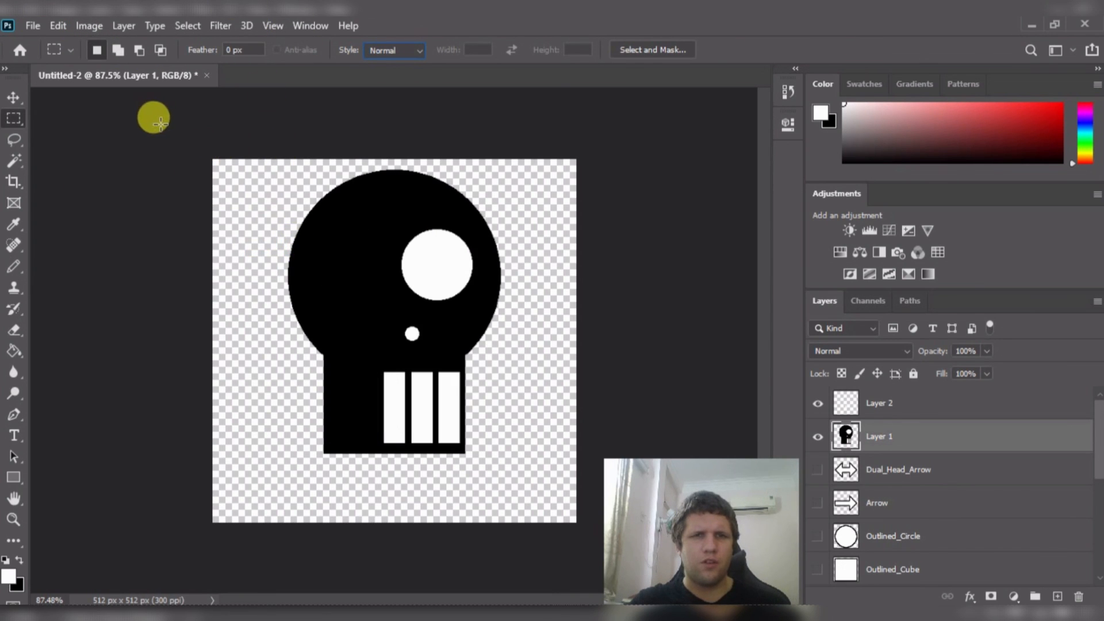
left_click_drag(193, 150, 257, 291)
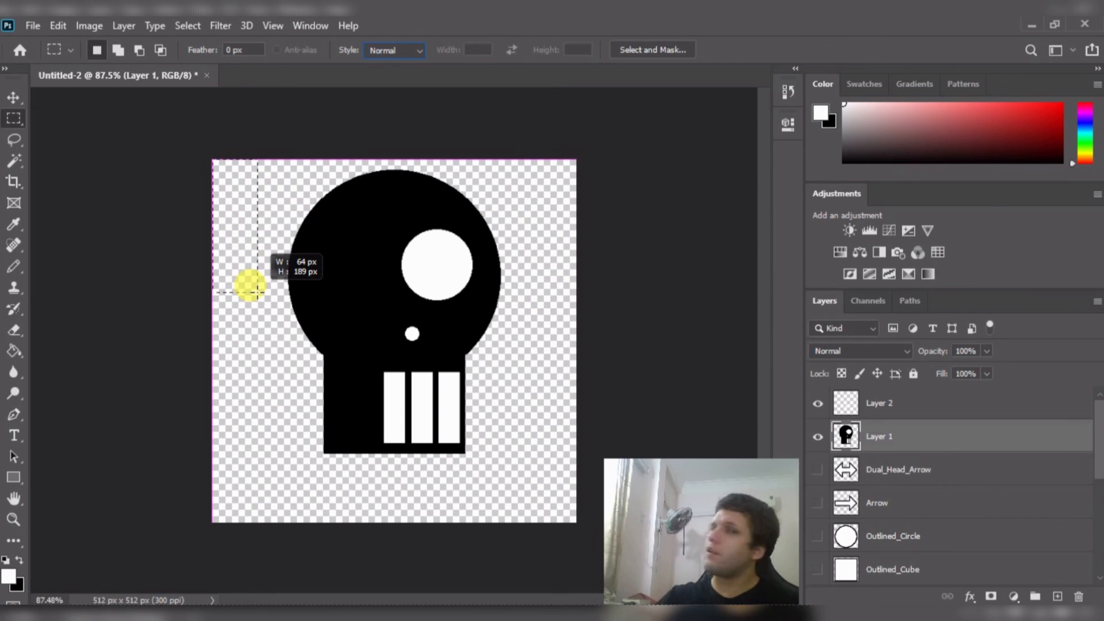
left_click_drag(257, 292, 394, 567)
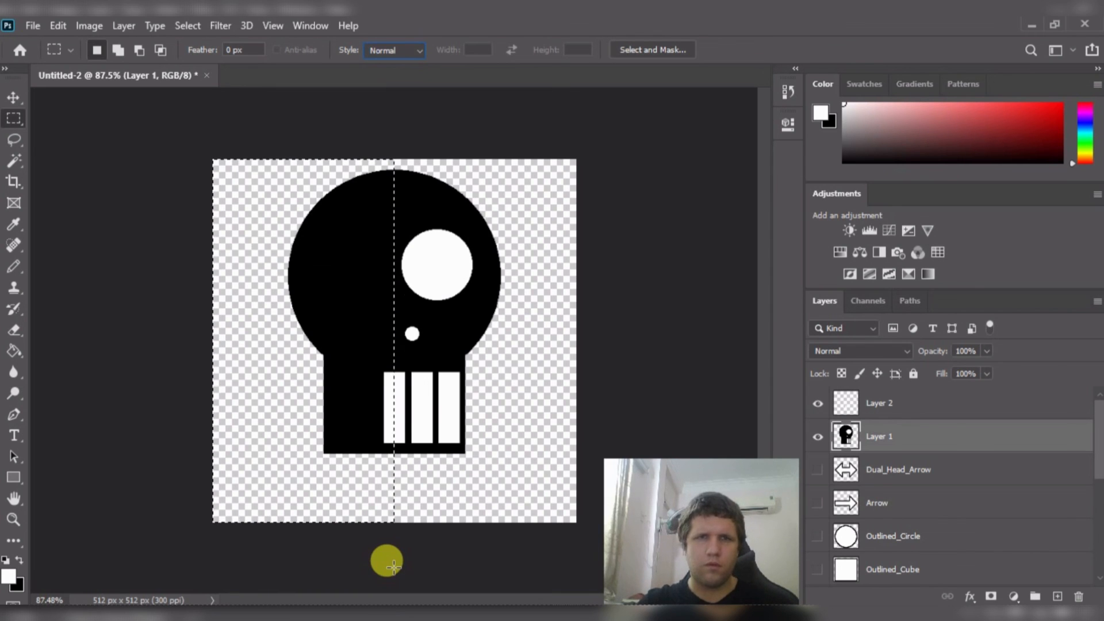
left_click(321, 246)
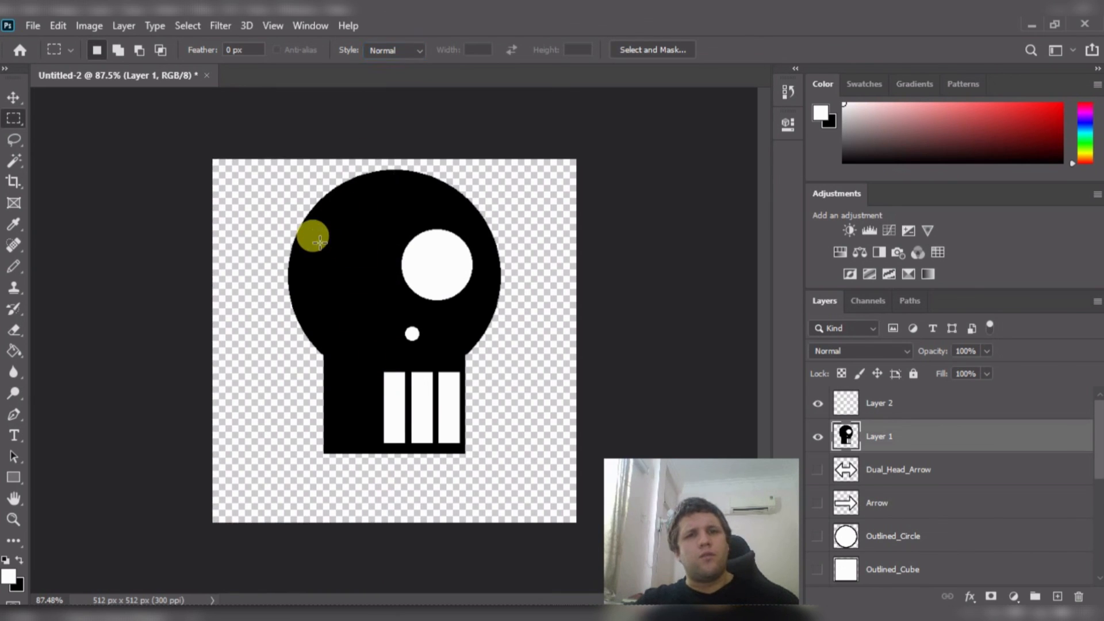
- Replace the skull's left half on Layer 1 with the copied half on a new layer, aligned against the right half
left_click_drag(177, 137, 392, 543)
key("Delete")
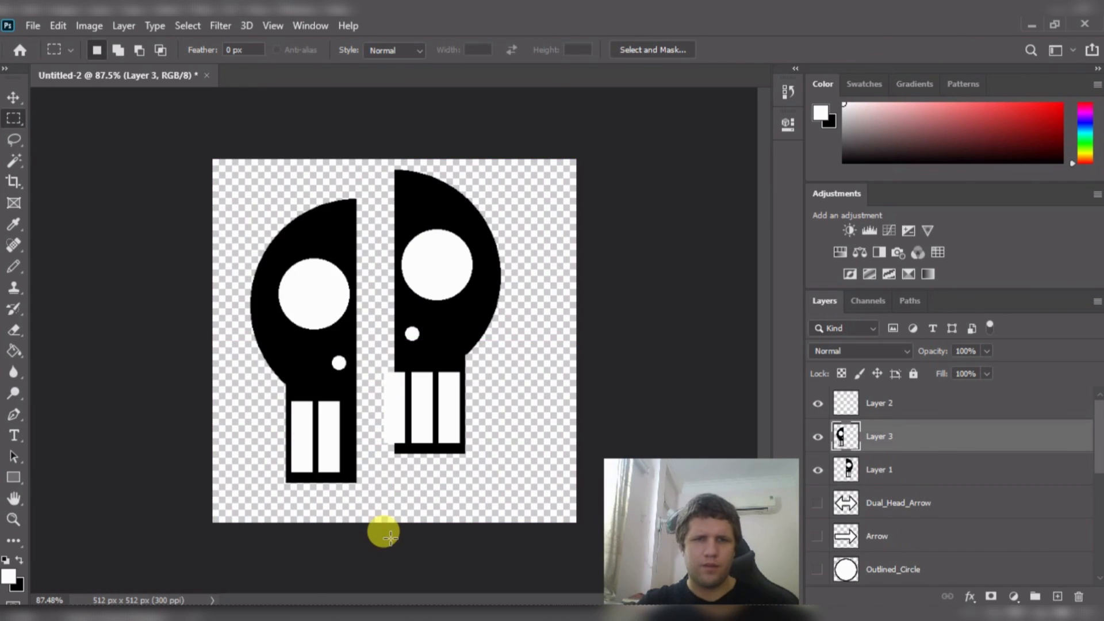
key("v")
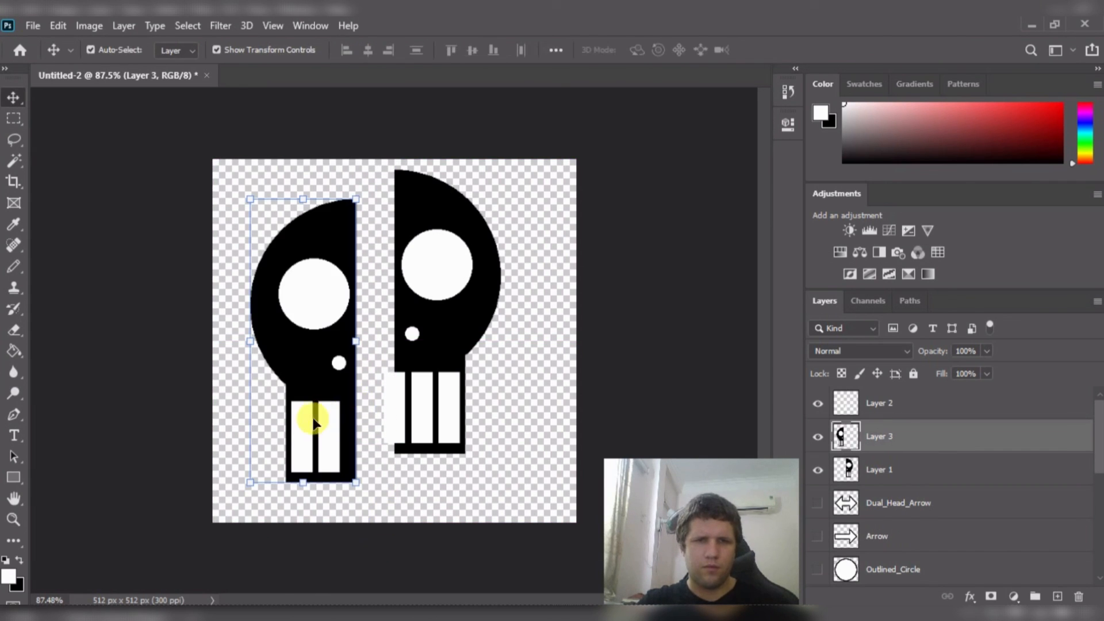
left_click_drag(314, 422, 349, 389)
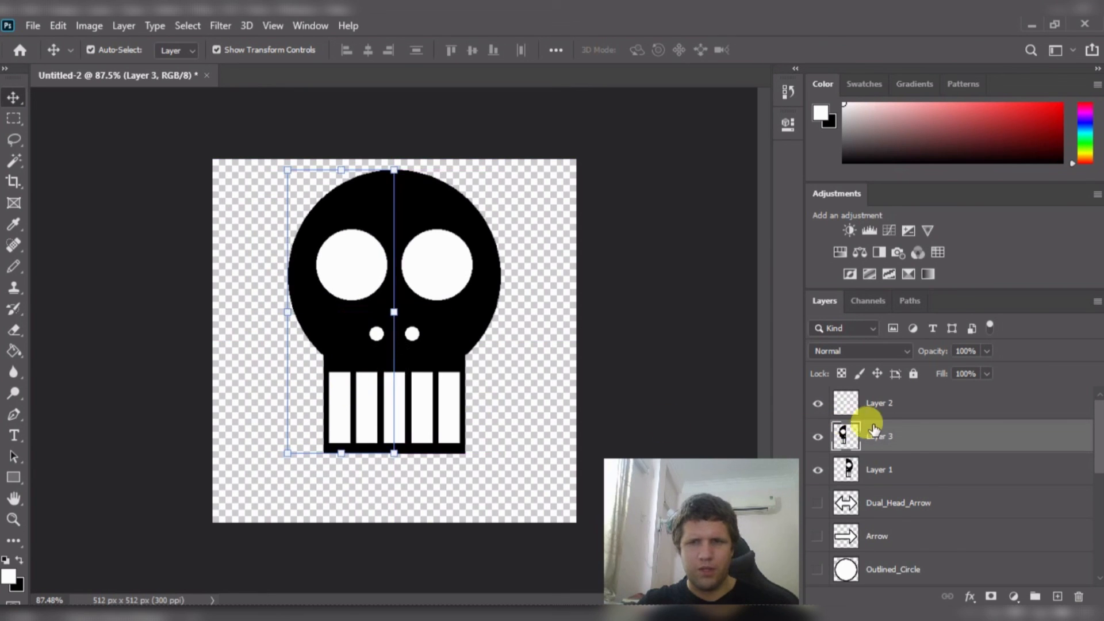
- Merge Layer 2, Layer 3 and Layer 1 into a single skull layer
left_click(889, 414)
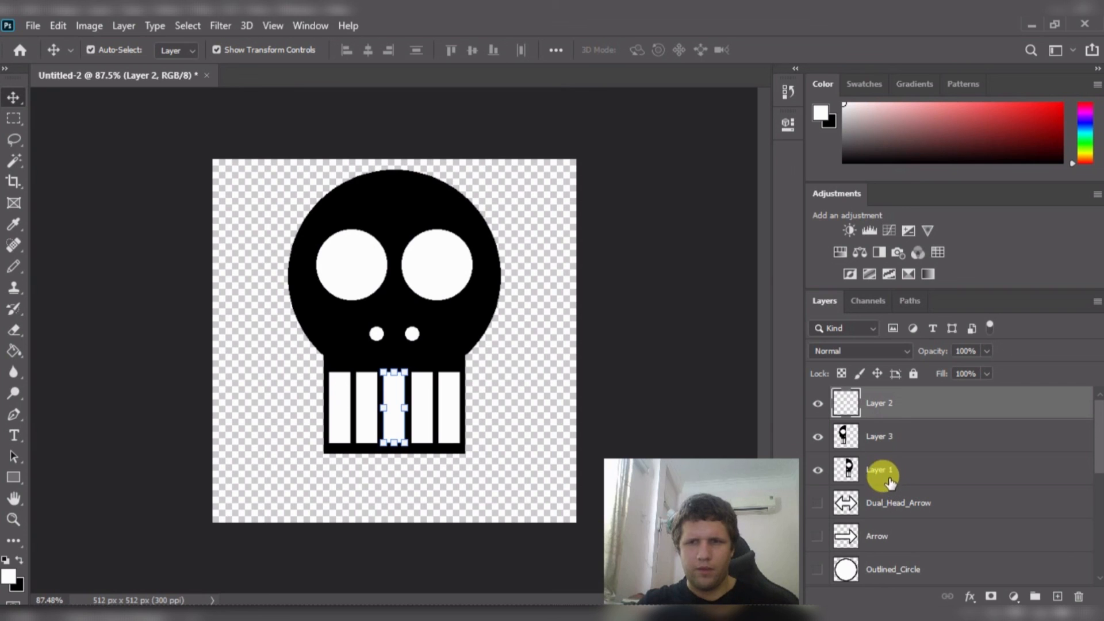
left_click(883, 469, "shift")
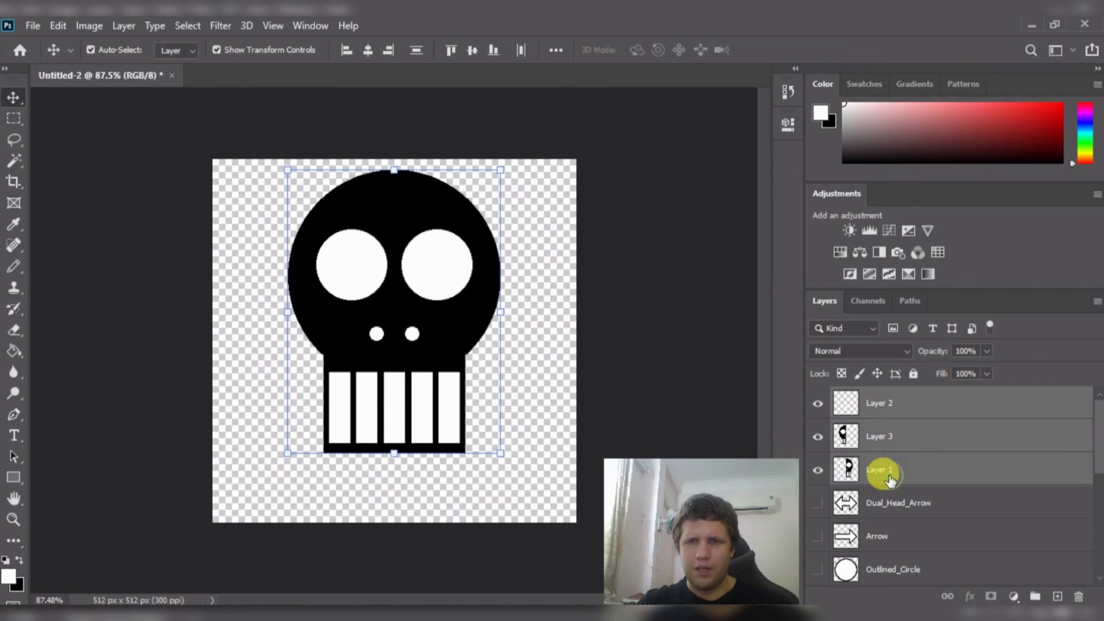
right_click(950, 432)
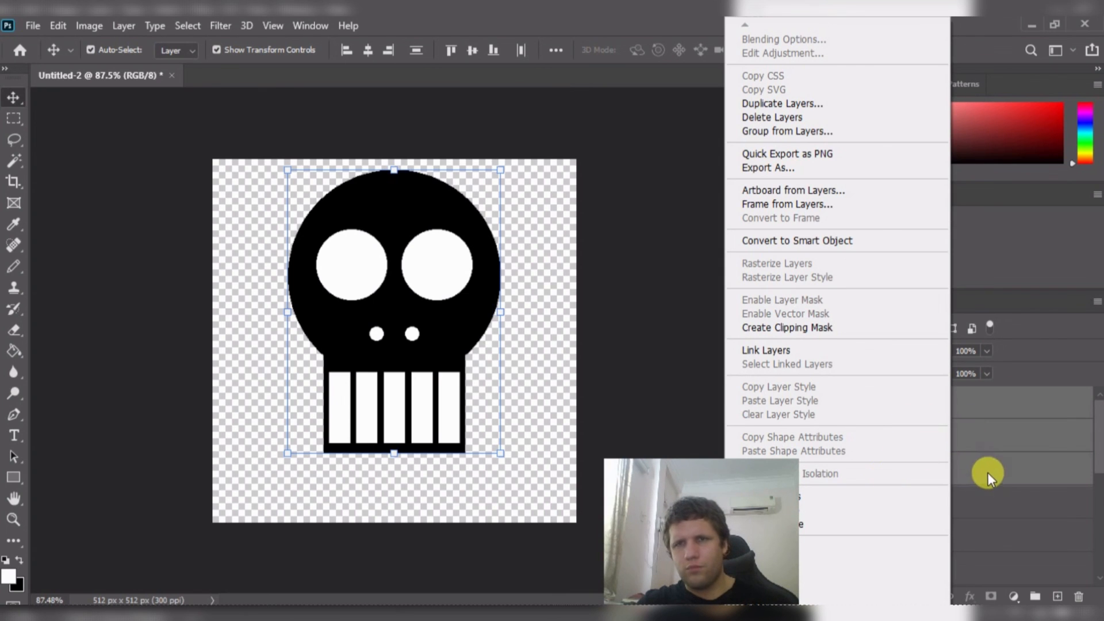
left_click(1009, 526)
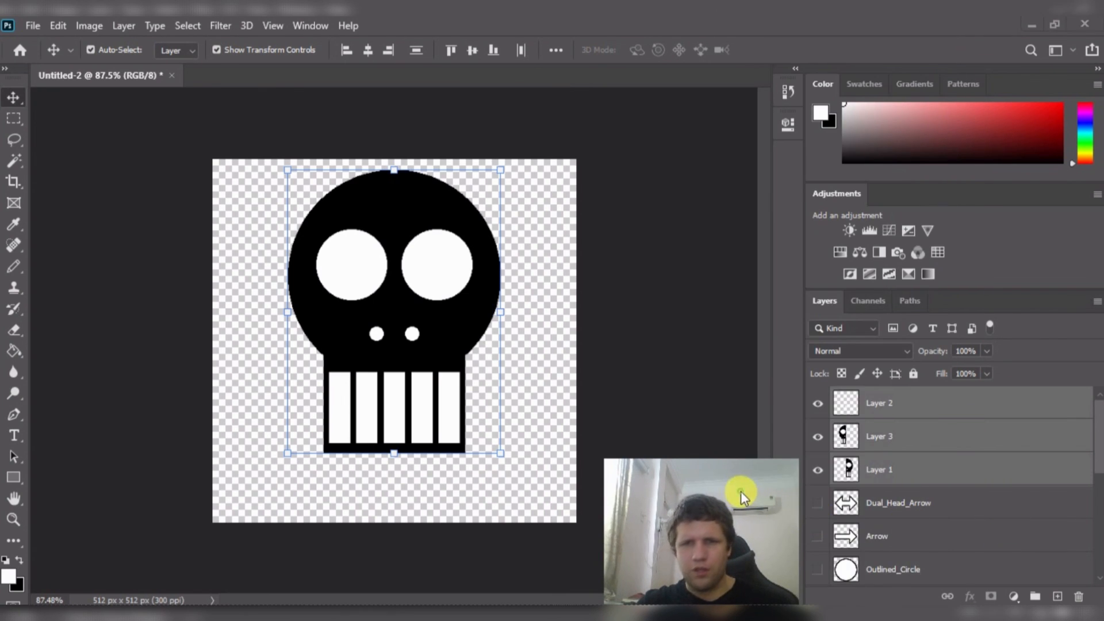
right_click(919, 408)
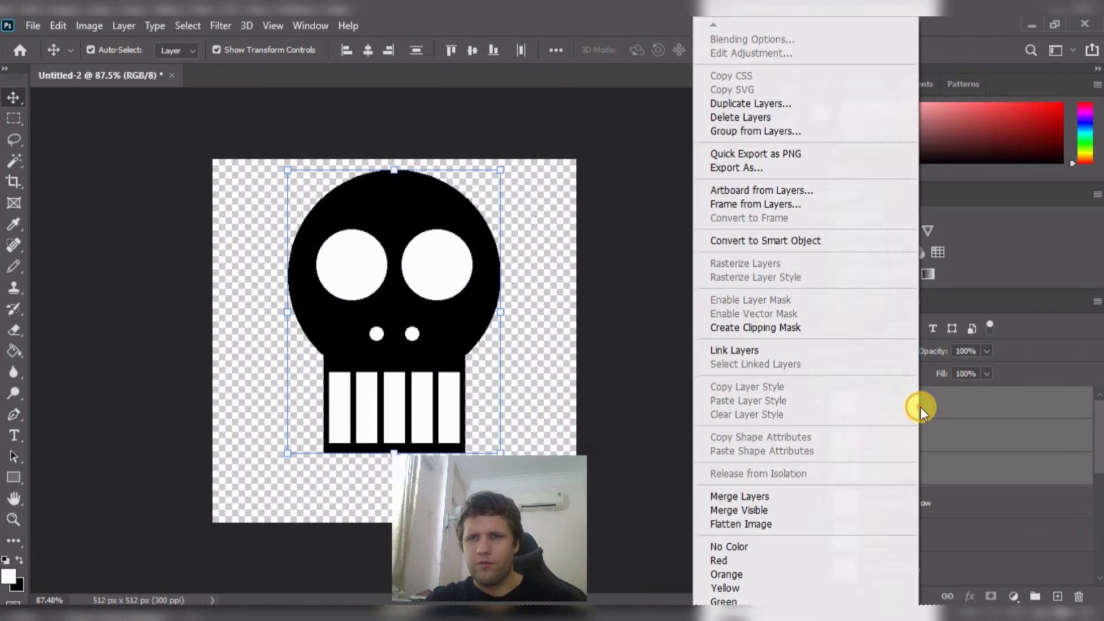
left_click(802, 497)
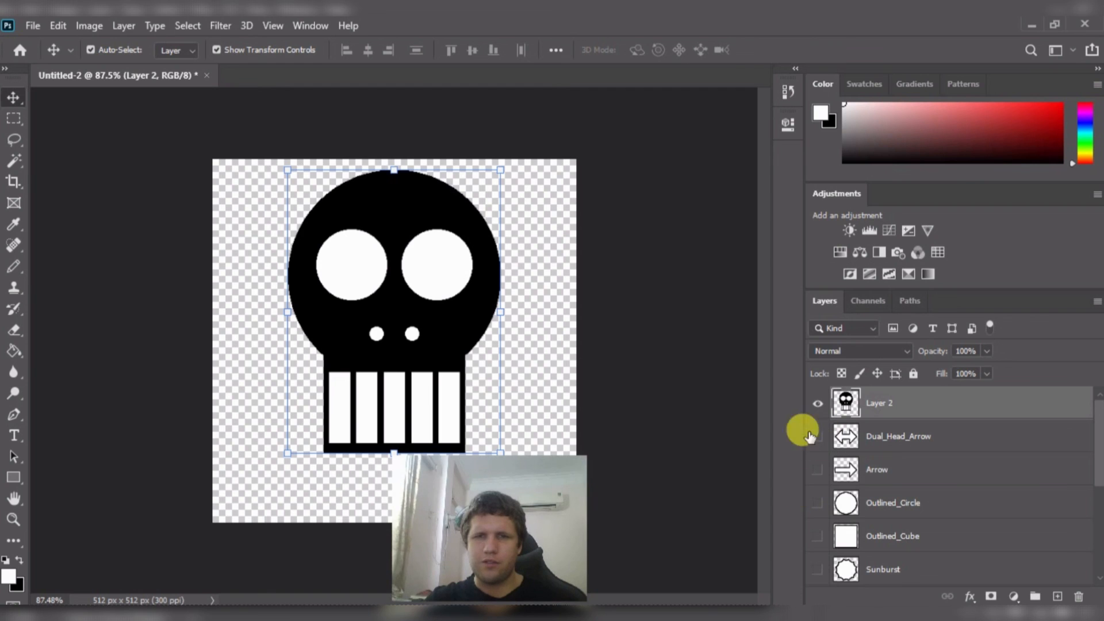
left_click_drag(533, 522, 730, 519)
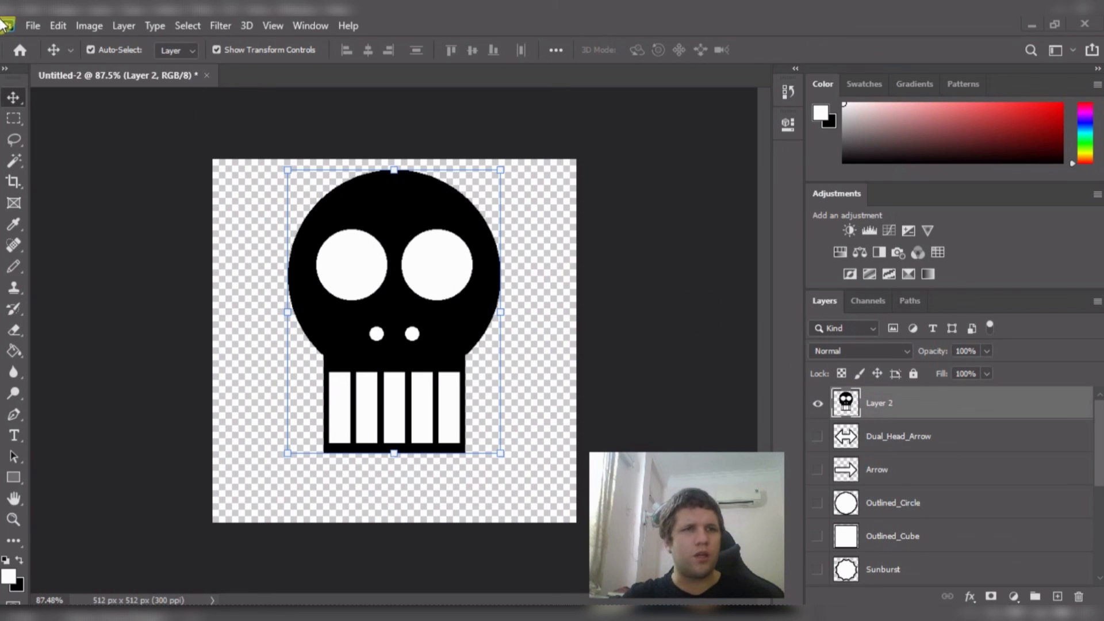
left_click(33, 26)
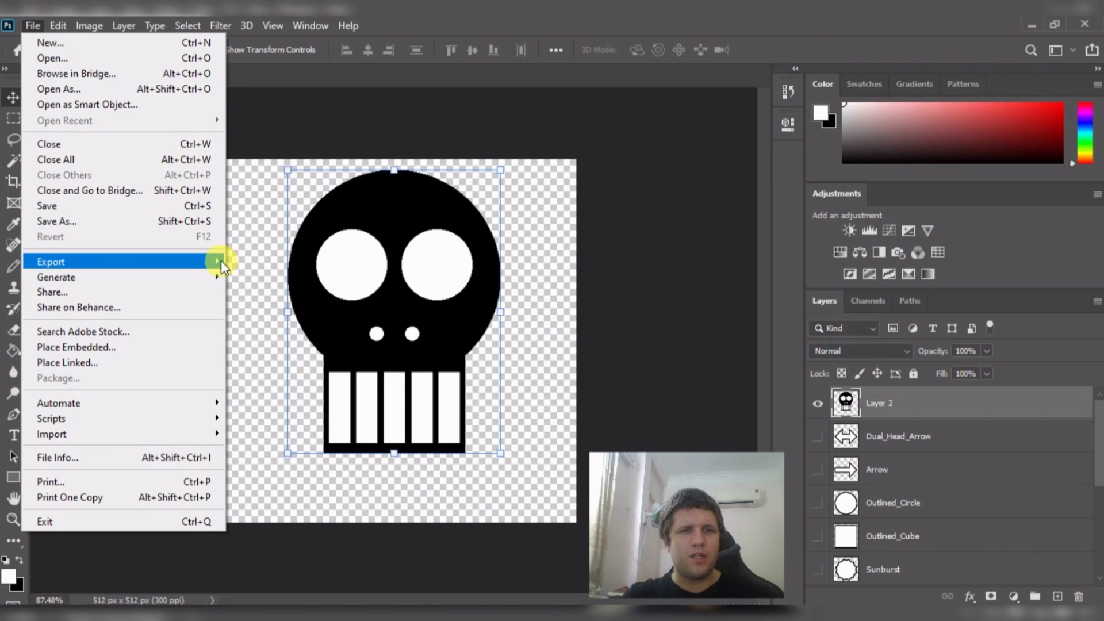
mouse_move(229, 261)
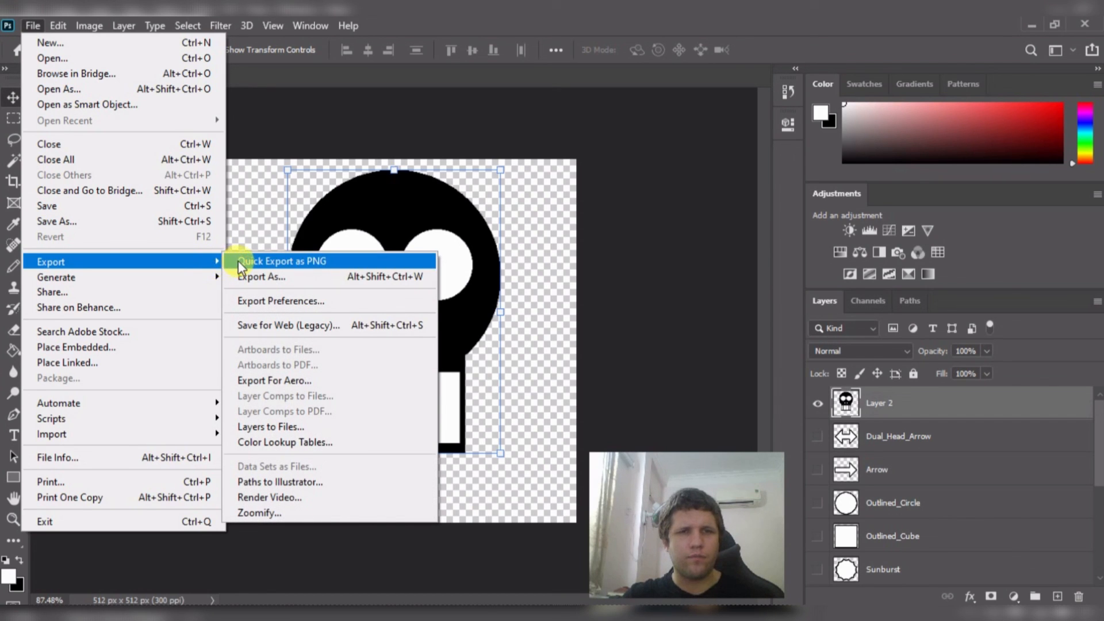
- Hide the merged skull layer and look through the list of finished icon layers
left_click(818, 403)
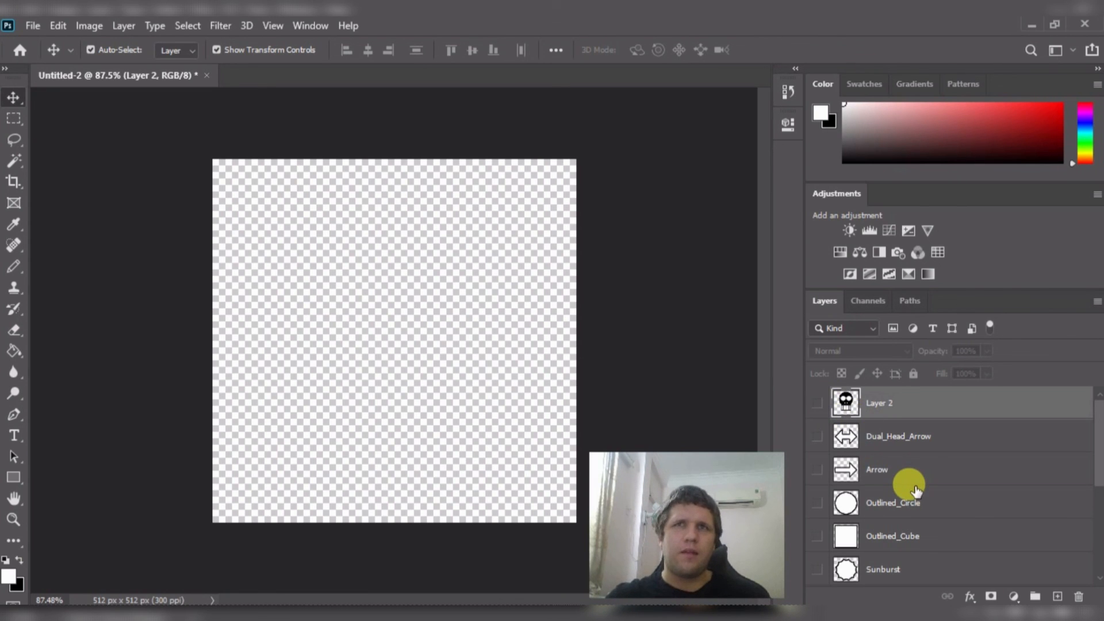
scroll(916, 490, "down", 5)
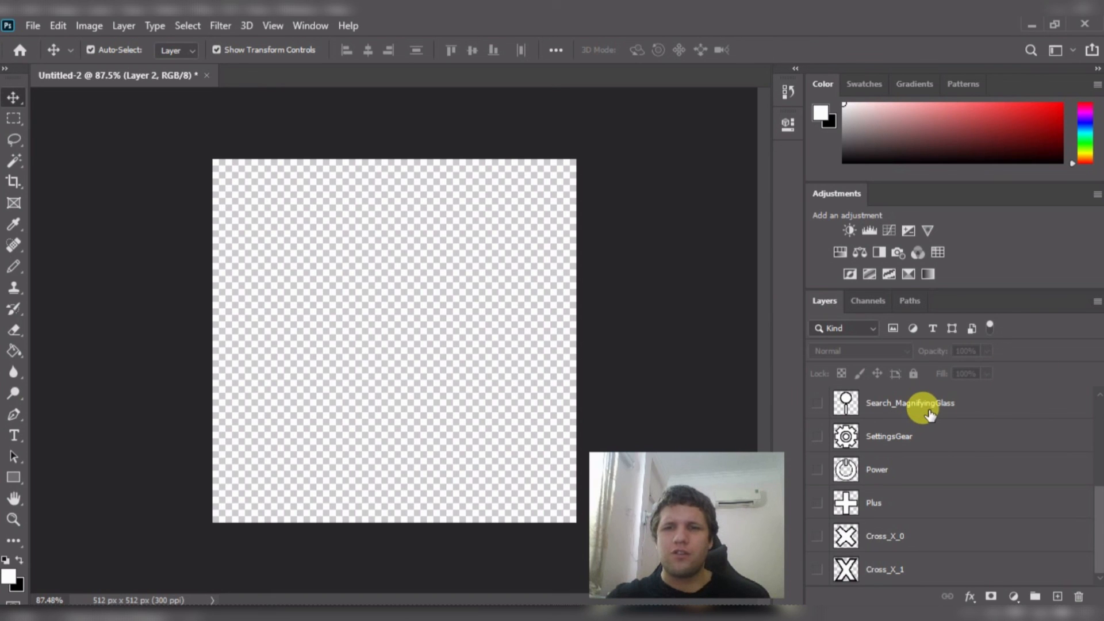
scroll(938, 552, "up", 2)
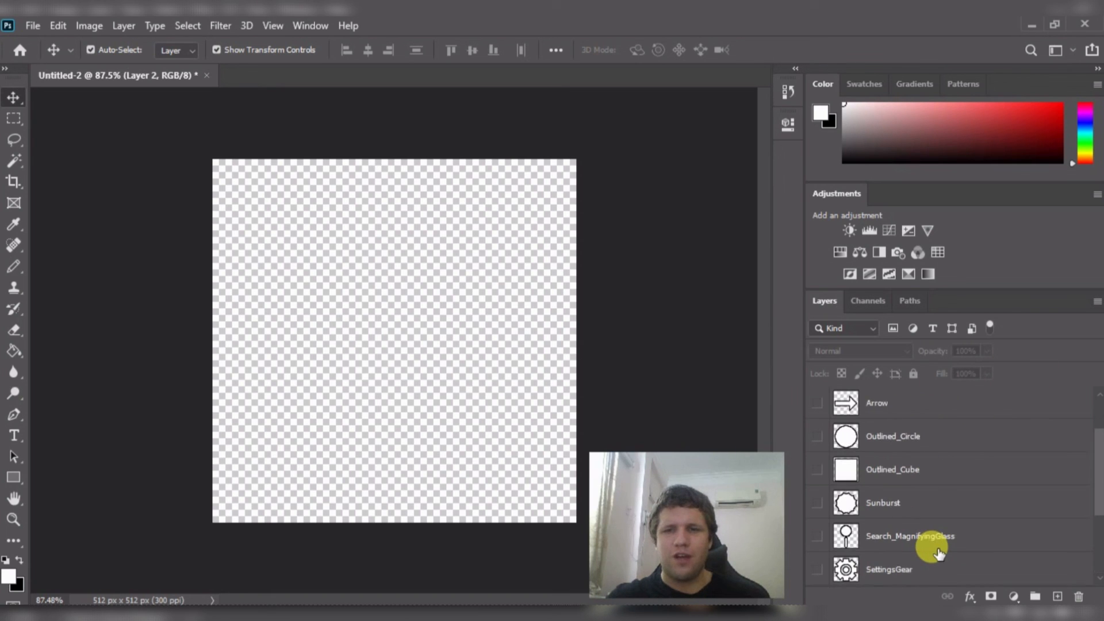
scroll(938, 553, "up", 1)
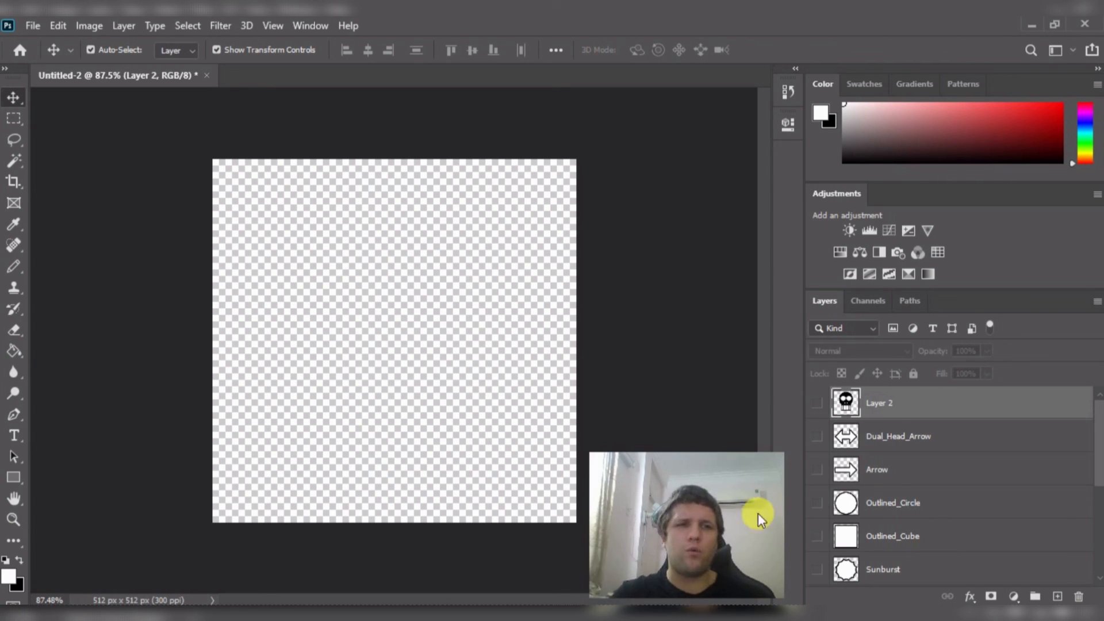
- Make a fixed-size 475 × 475 px rectangular marquee selection and centre it on the canvas
left_click(14, 119)
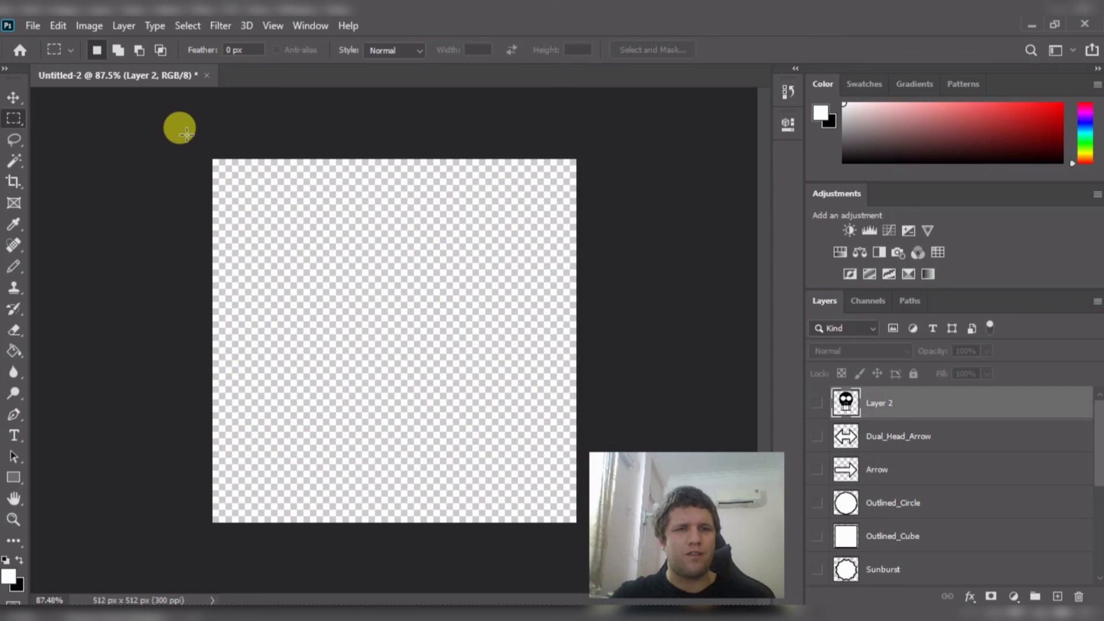
left_click(386, 49)
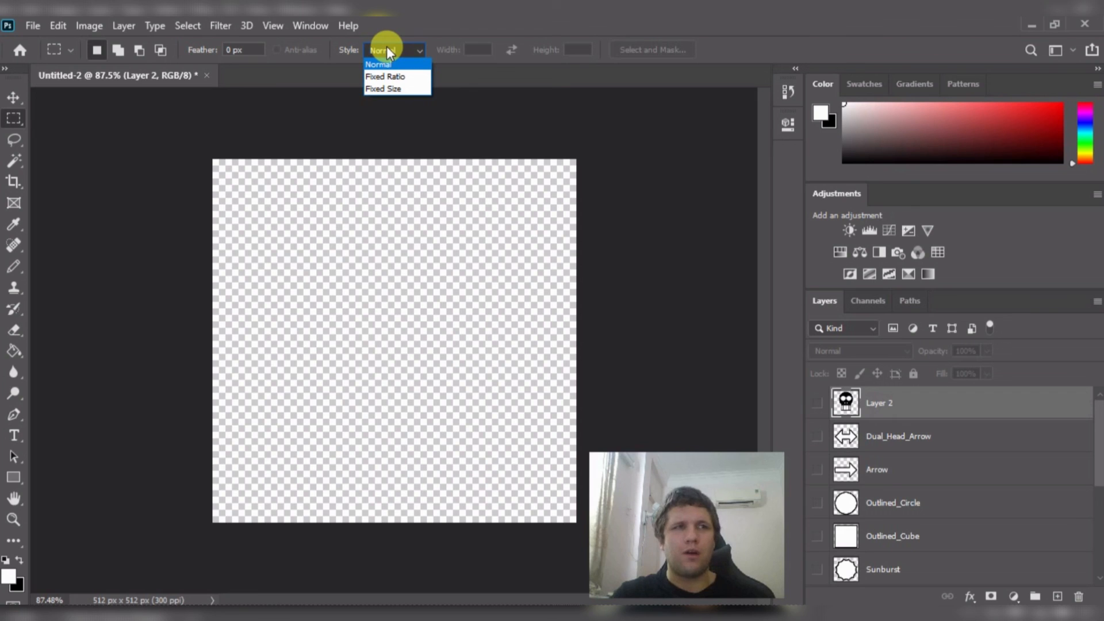
left_click(398, 87)
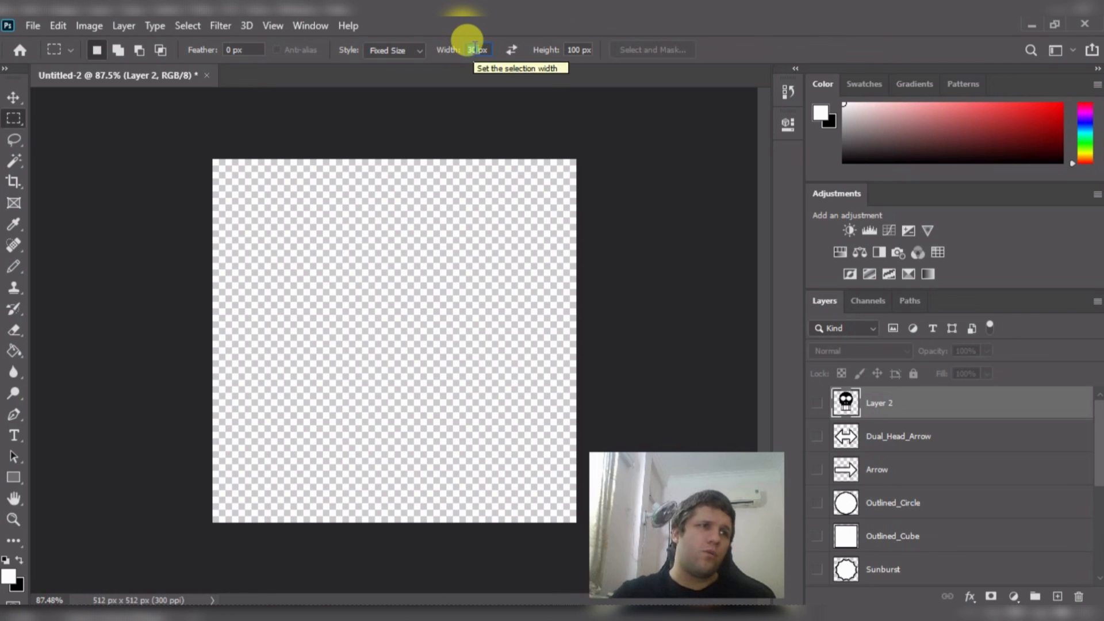
type("475")
key("Tab")
type("475")
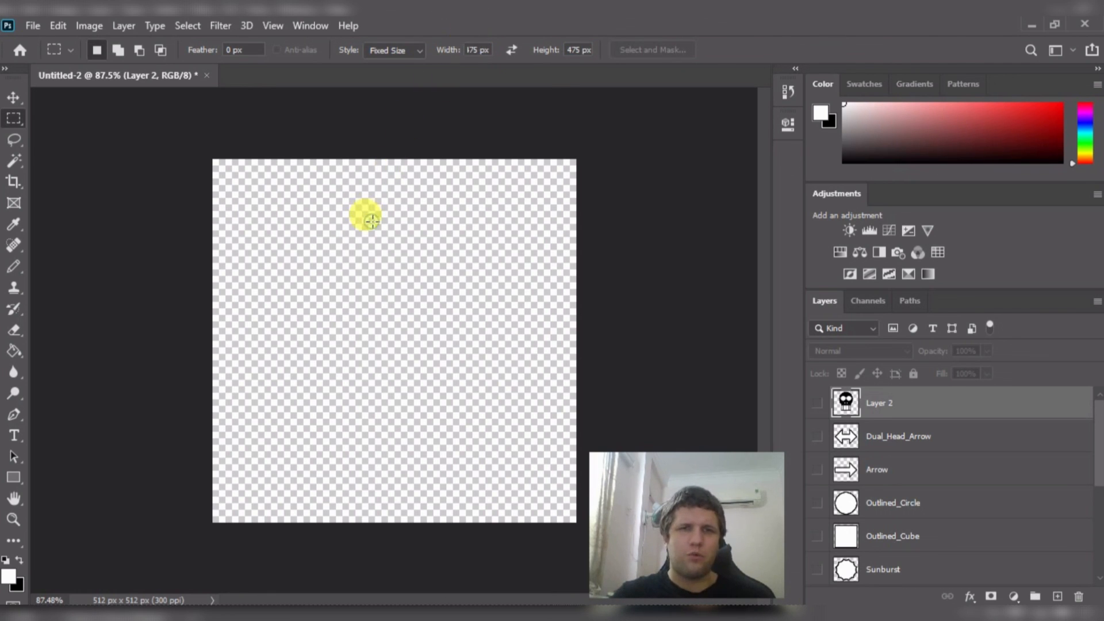
left_click(401, 260)
left_click_drag(436, 298, 431, 285)
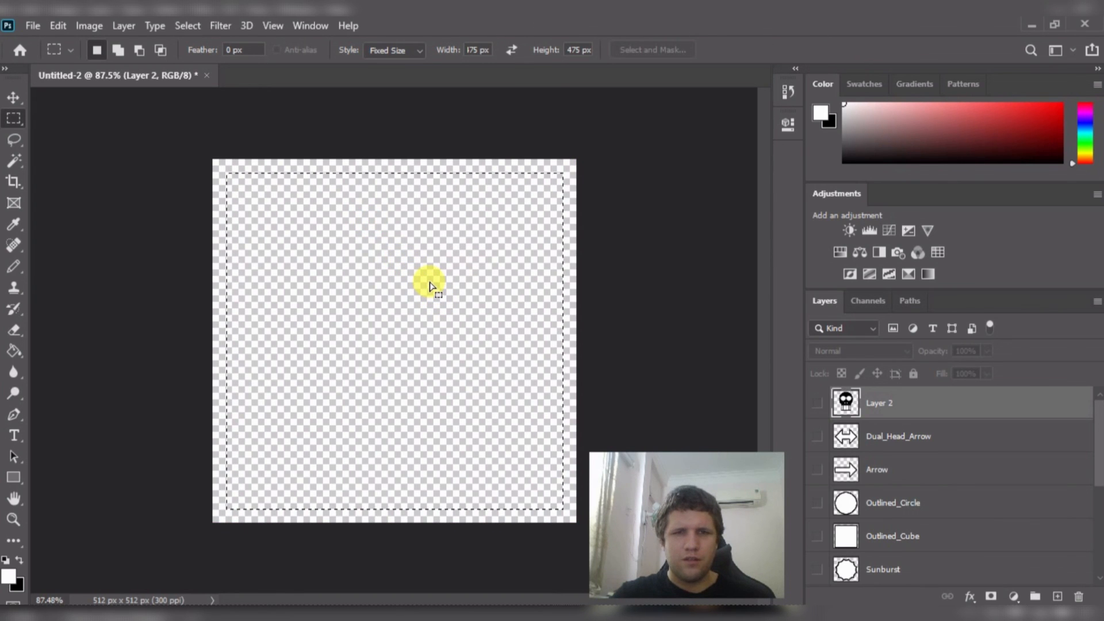
- Reset the colours to default black and white and try to fill the square selection with the Paint Bucket
key("g")
key("d")
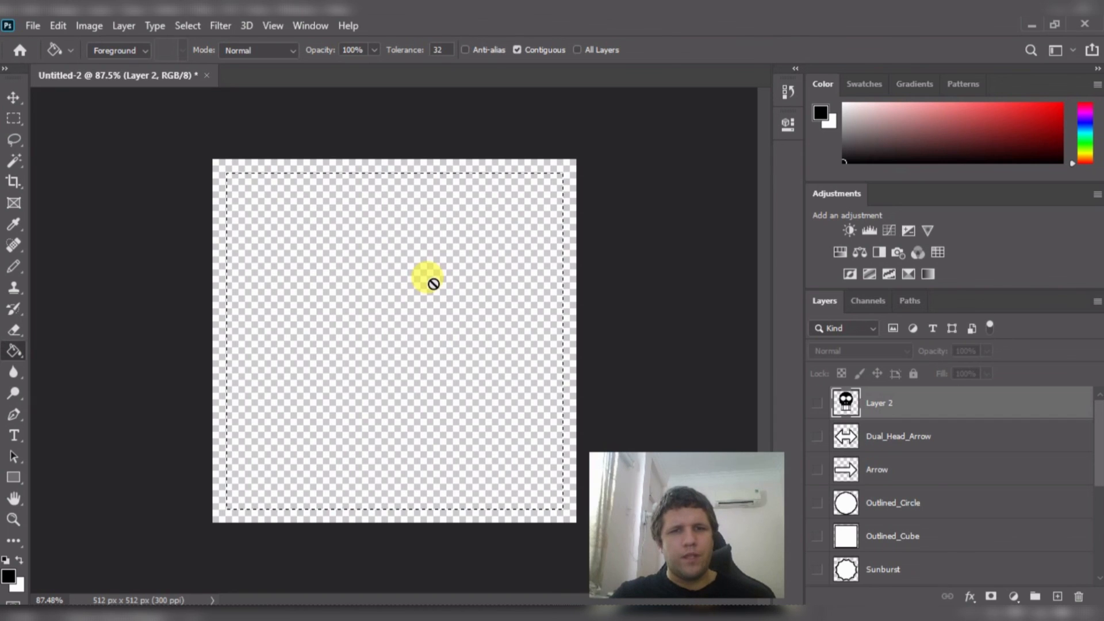
left_click(360, 253)
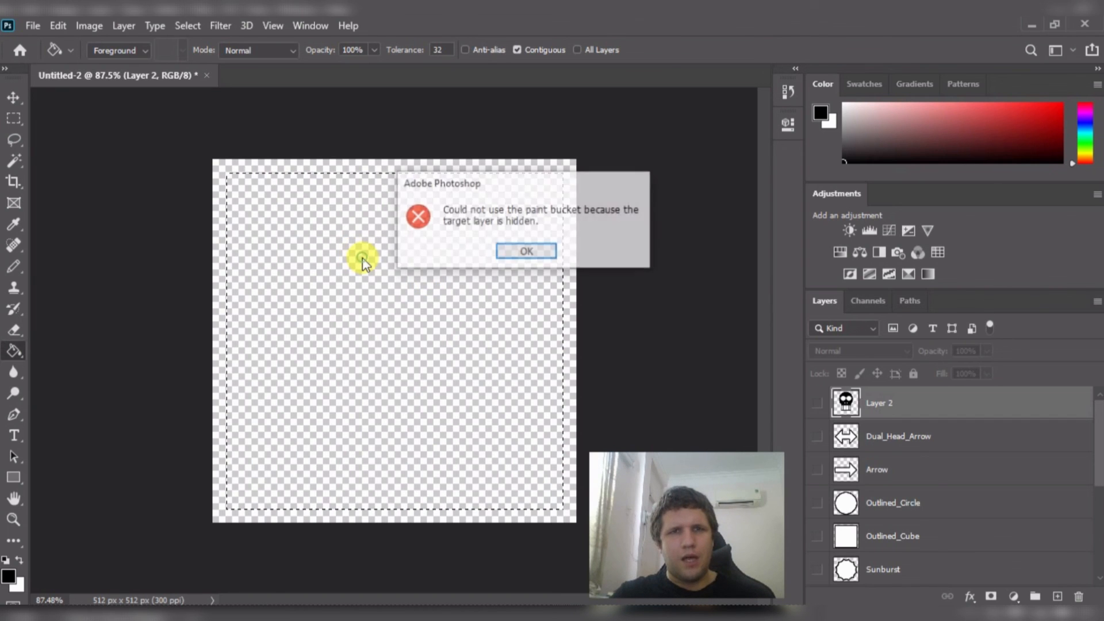
left_click(527, 251)
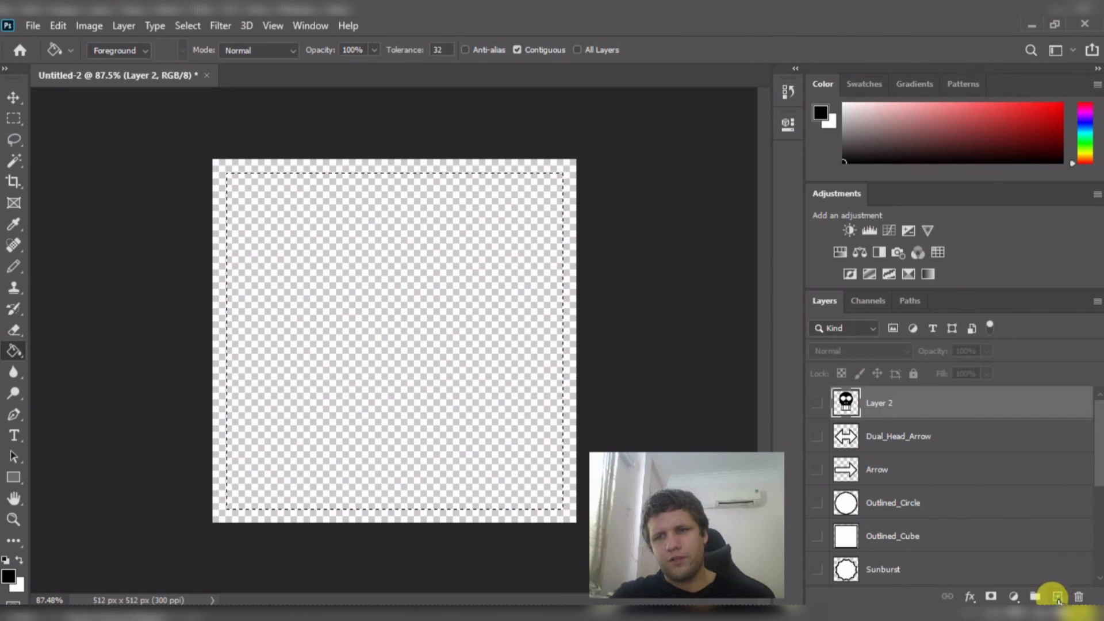
- Add a new layer named Logo and rename the skull layer to Skull
left_click(1057, 598)
double_click(876, 404)
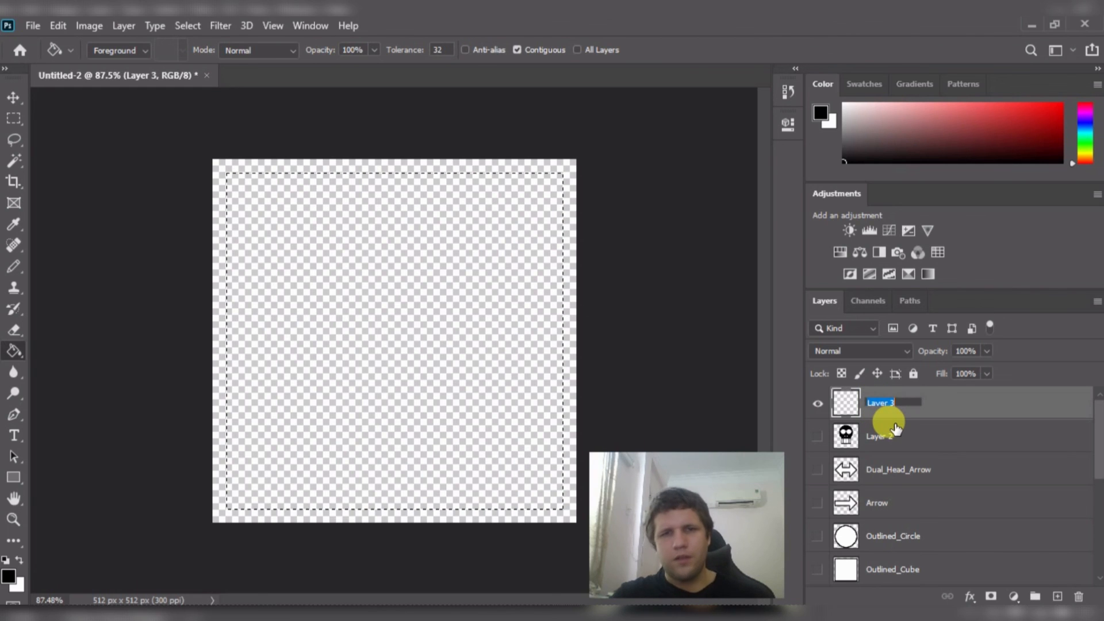
type("Loo")
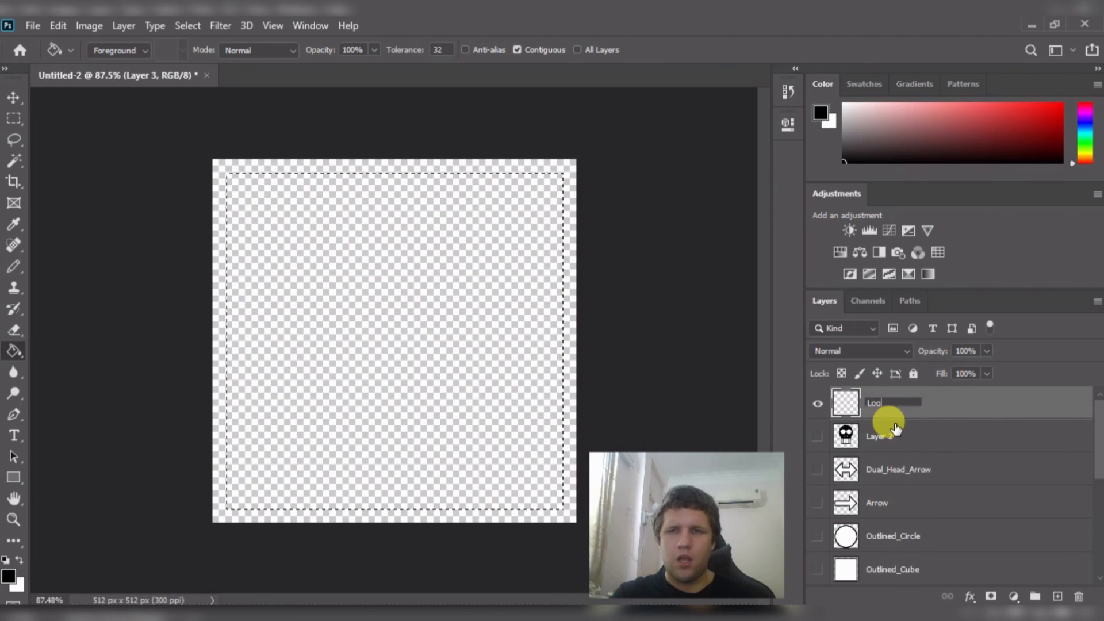
type("o")
key("Return")
double_click(879, 436)
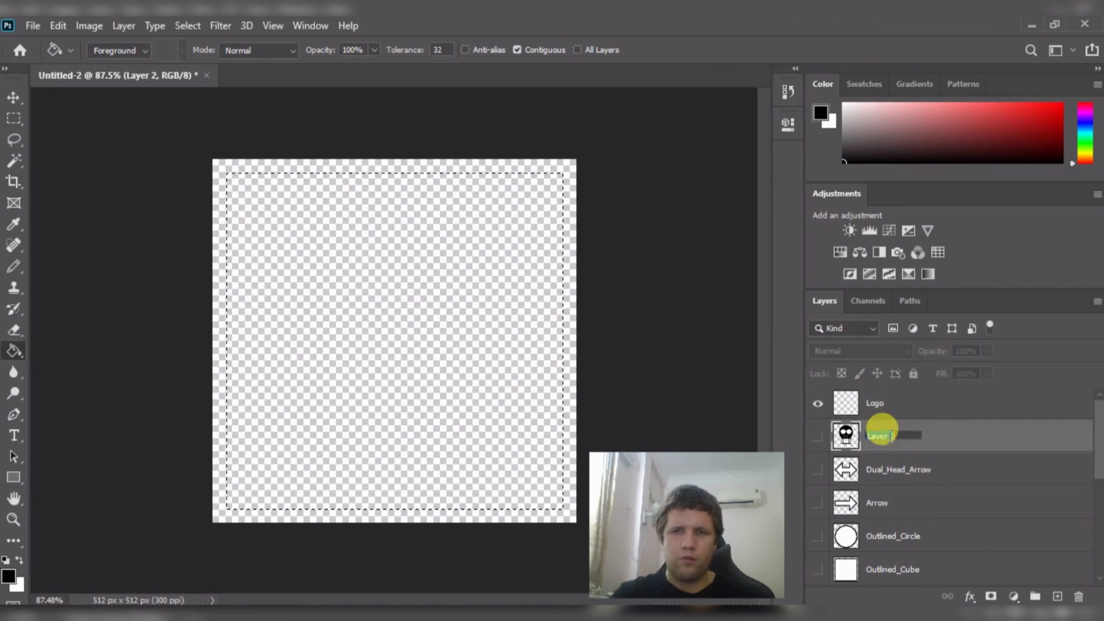
type("Skull")
key("Return")
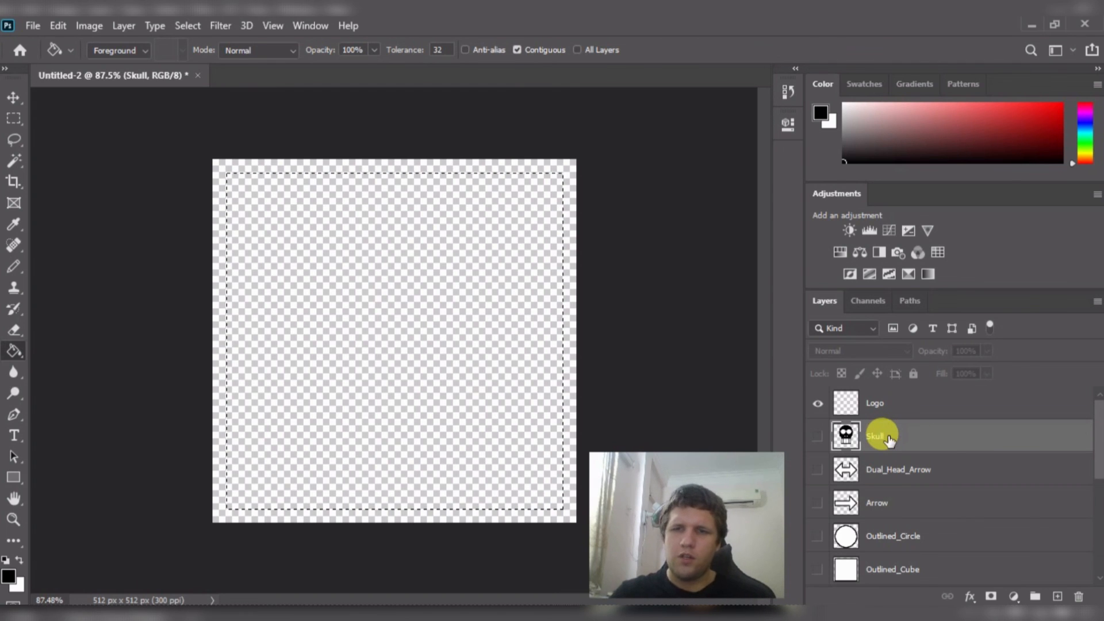
- Fill the square selection with black on the Logo layer
left_click(918, 405)
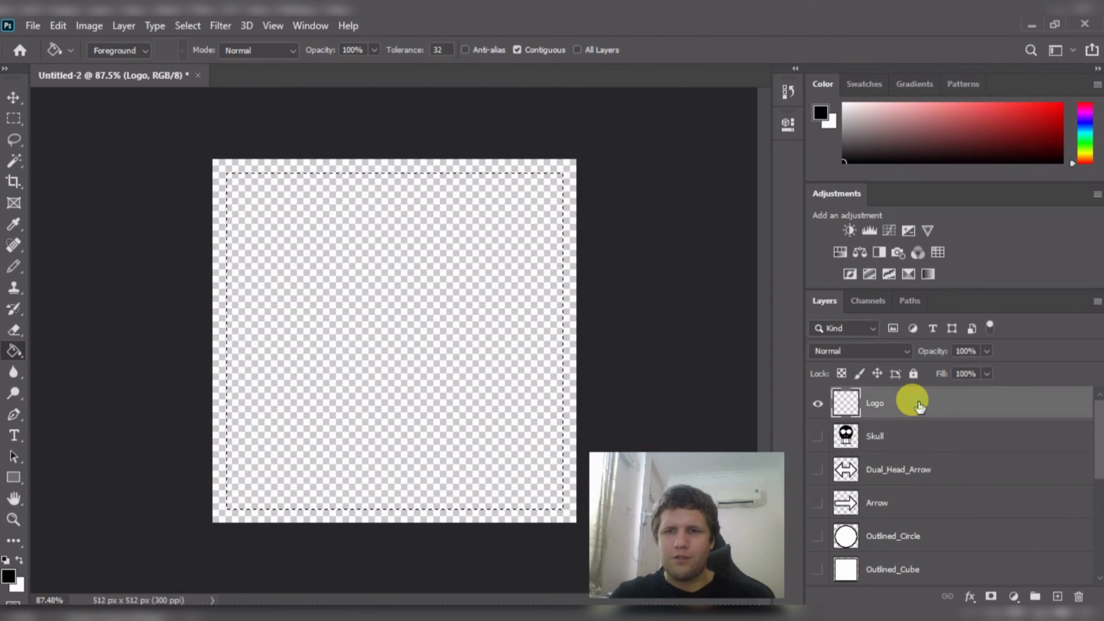
left_click(377, 273)
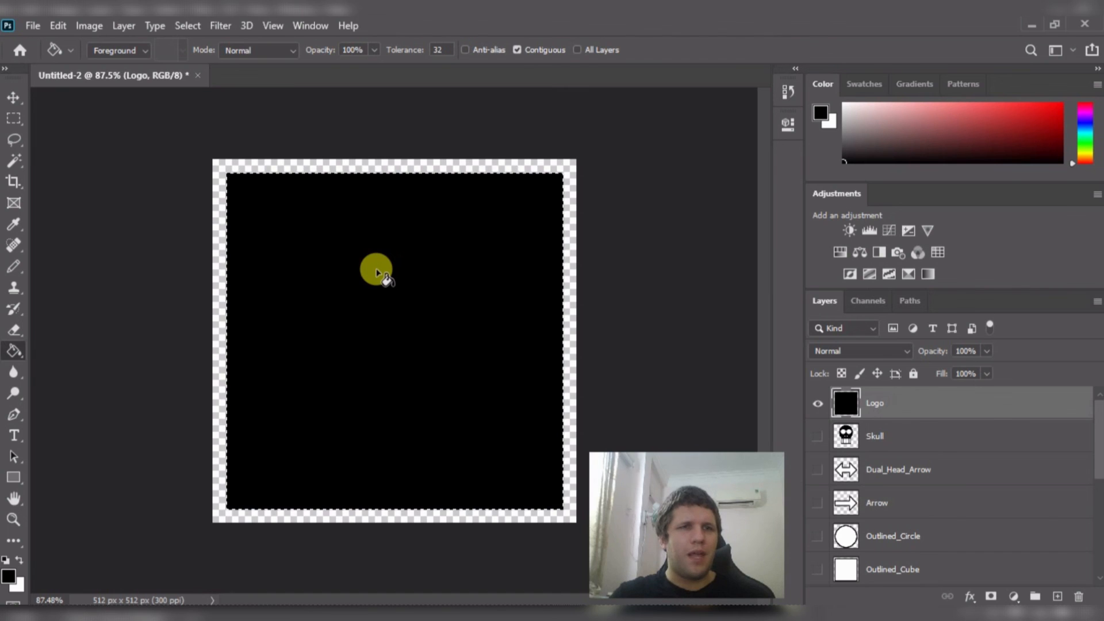
- Try contracting the square selection by 20 pixels
left_click(195, 26)
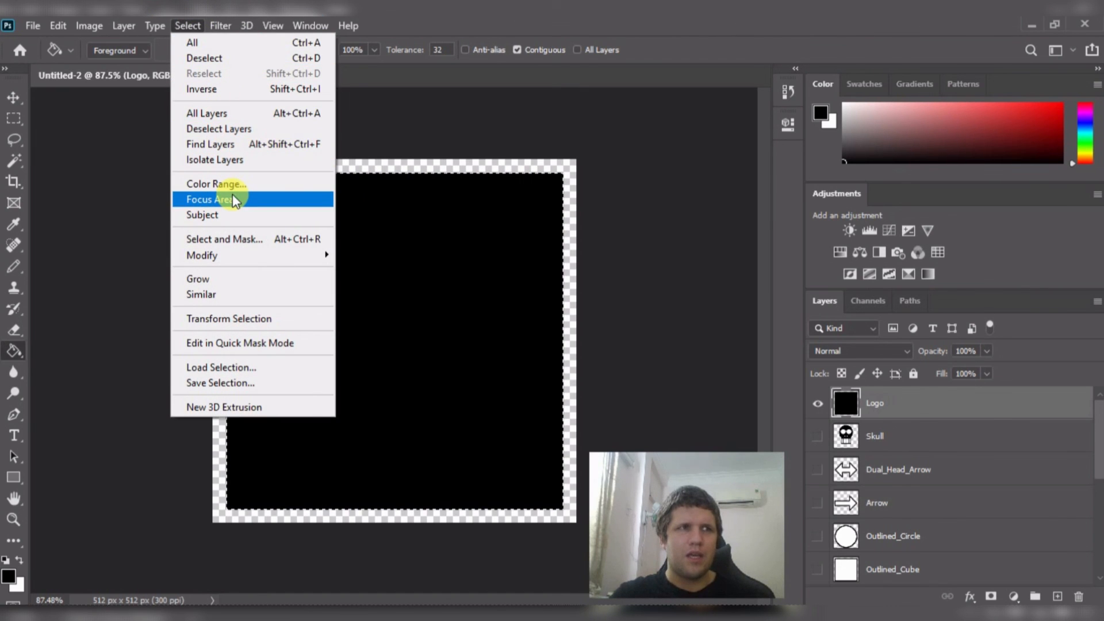
mouse_move(246, 254)
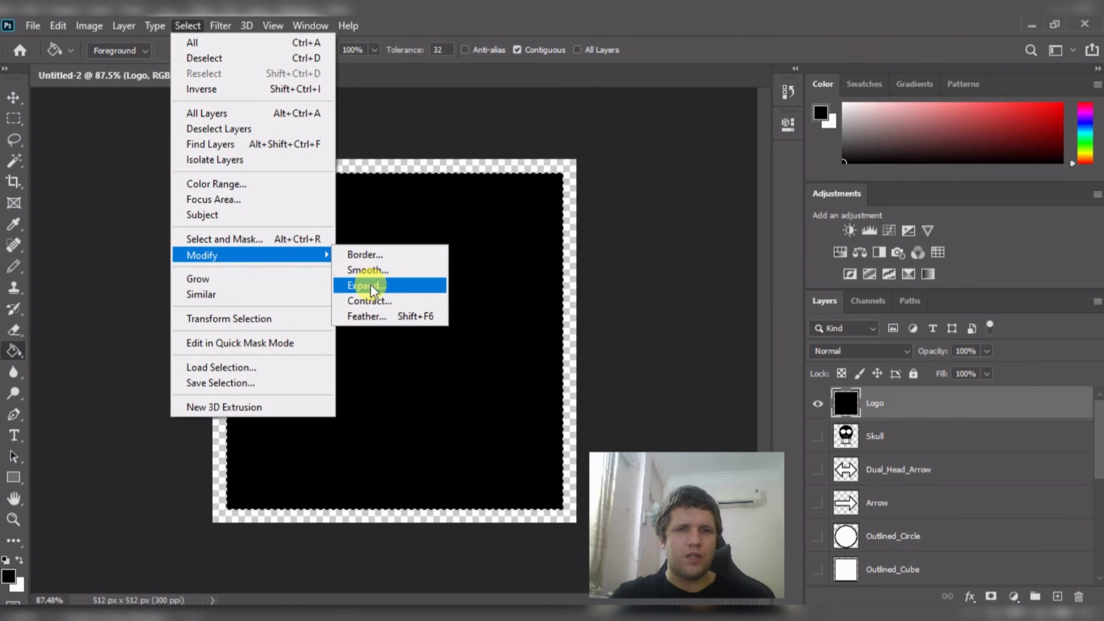
left_click(378, 300)
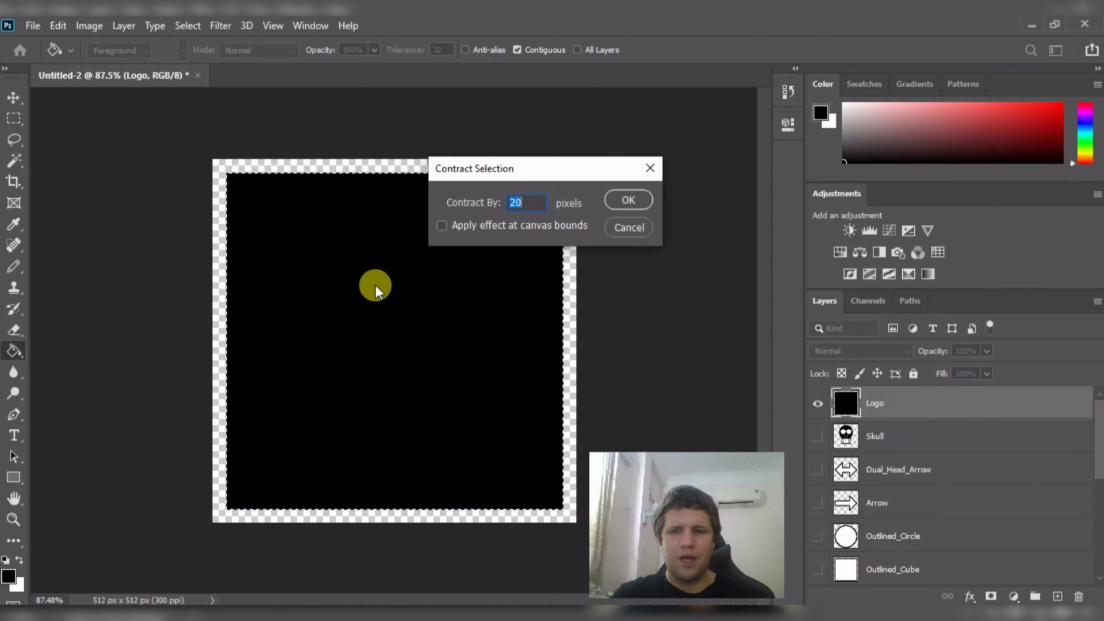
key("Return")
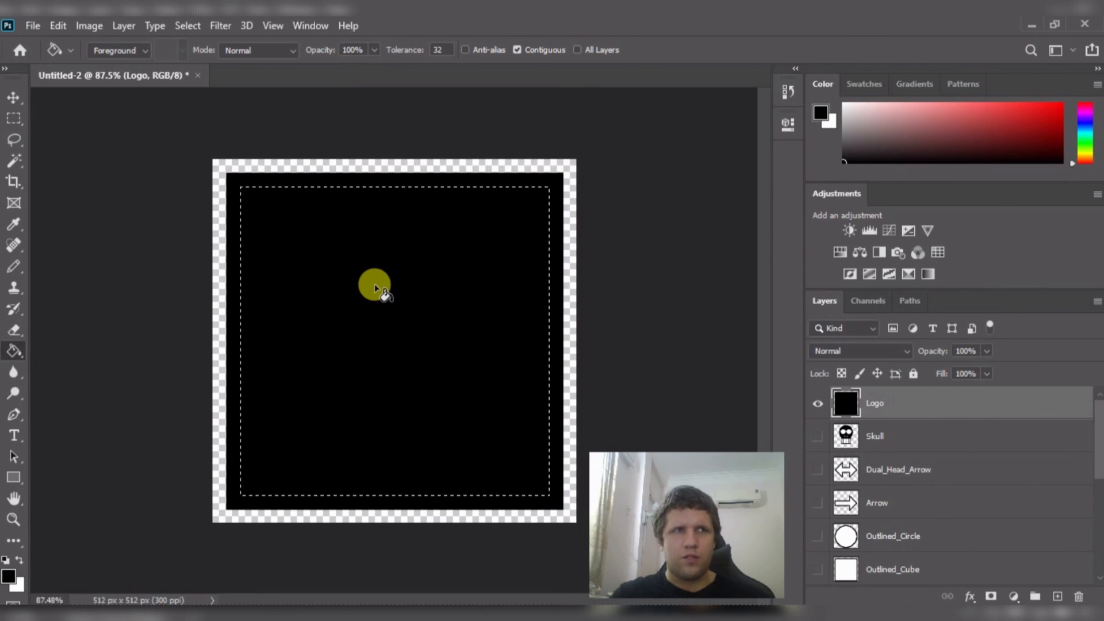
key("ctrl+d")
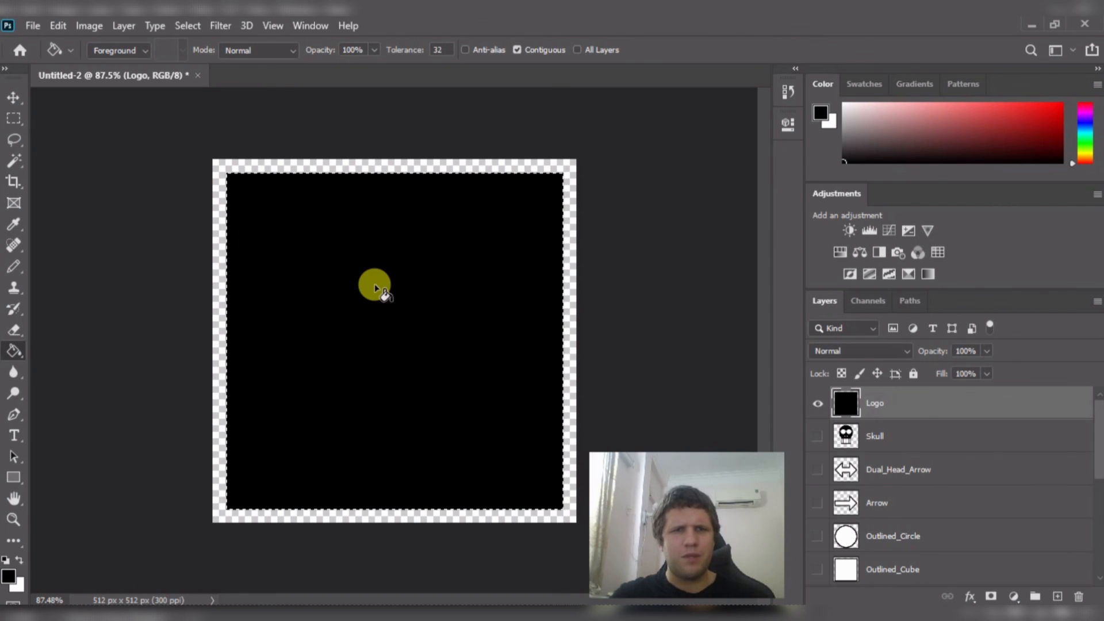
left_click(190, 25)
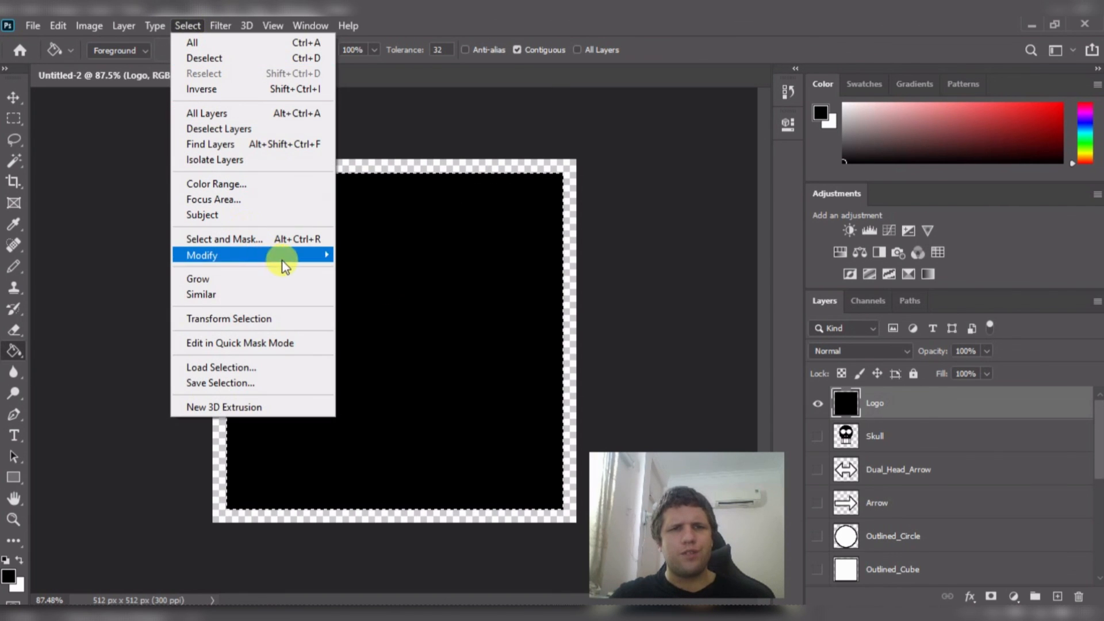
mouse_move(283, 255)
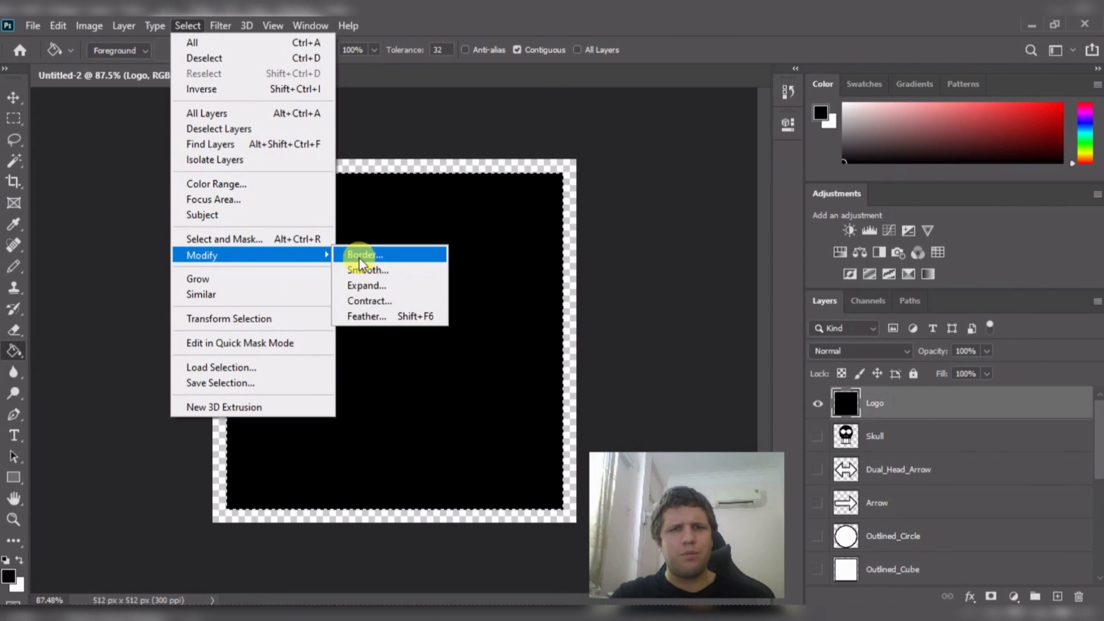
left_click(384, 289)
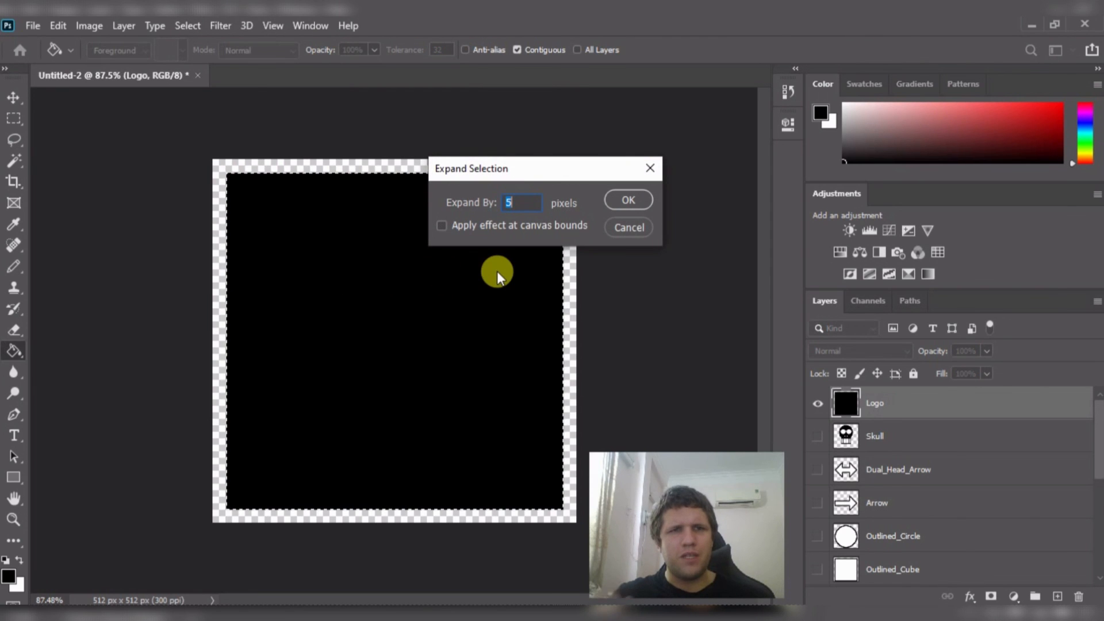
left_click(645, 169)
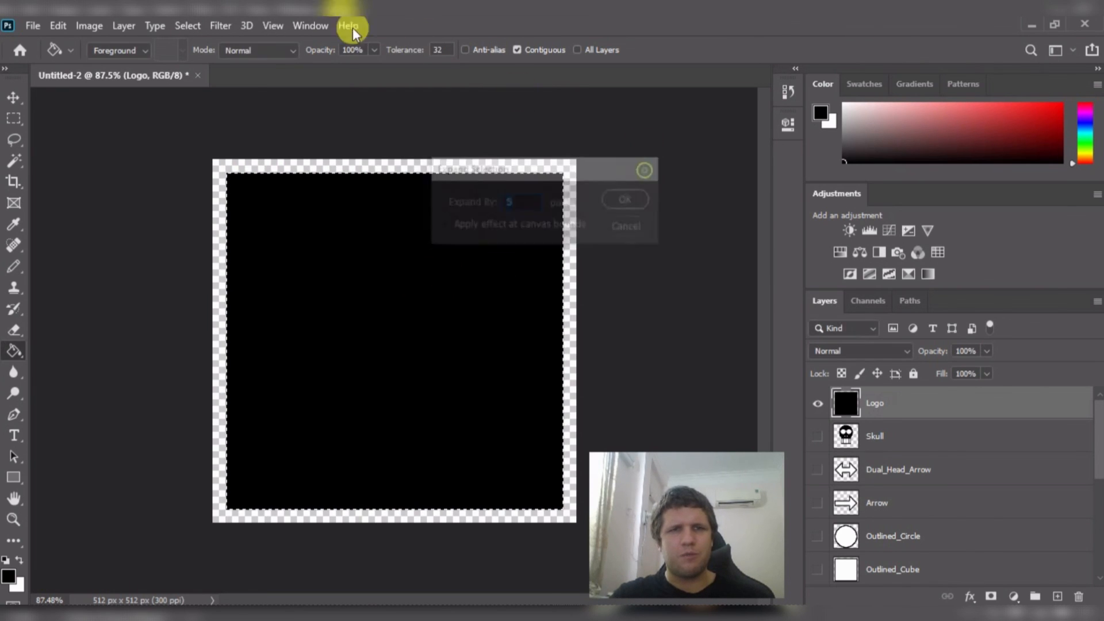
- Contract the square selection by 50 pixels and delete the black inside it, leaving a square frame
left_click(188, 25)
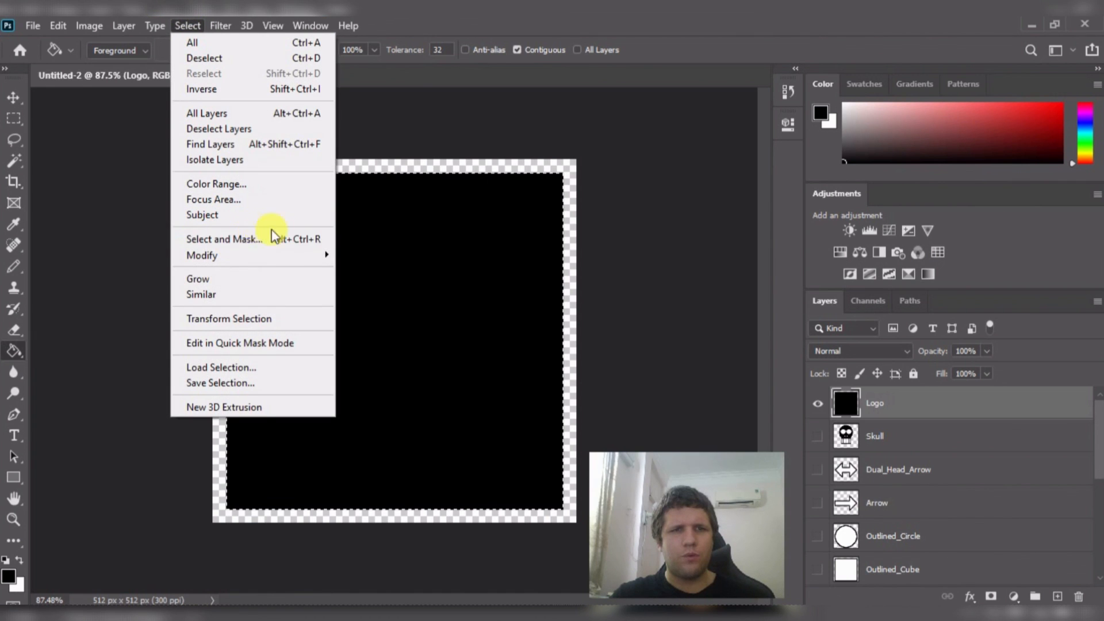
mouse_move(296, 253)
left_click(390, 301)
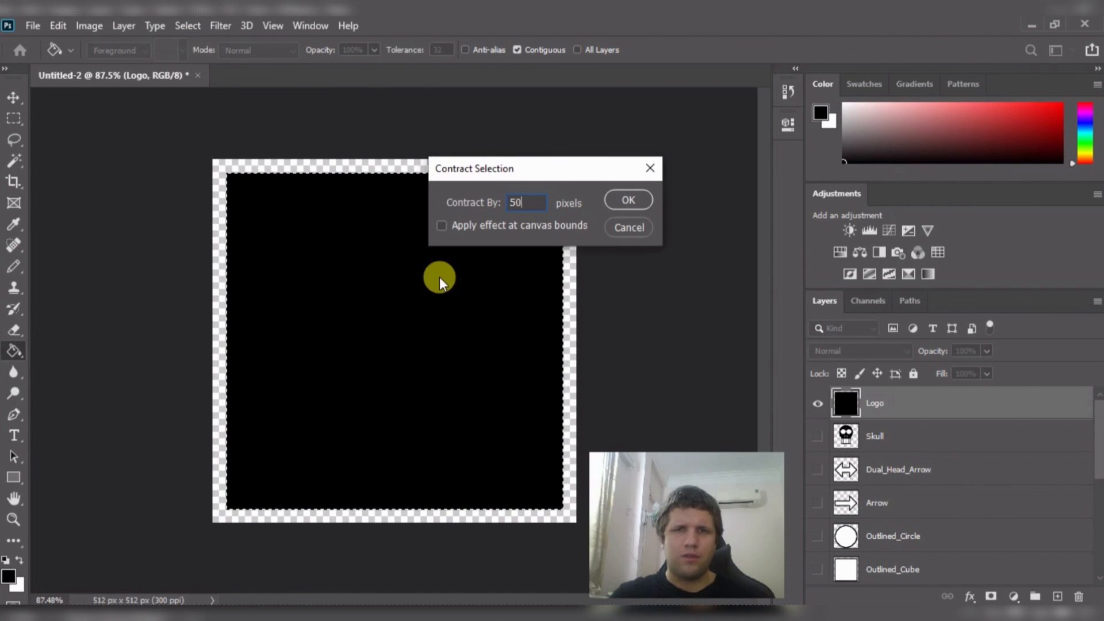
type("50")
key("Return")
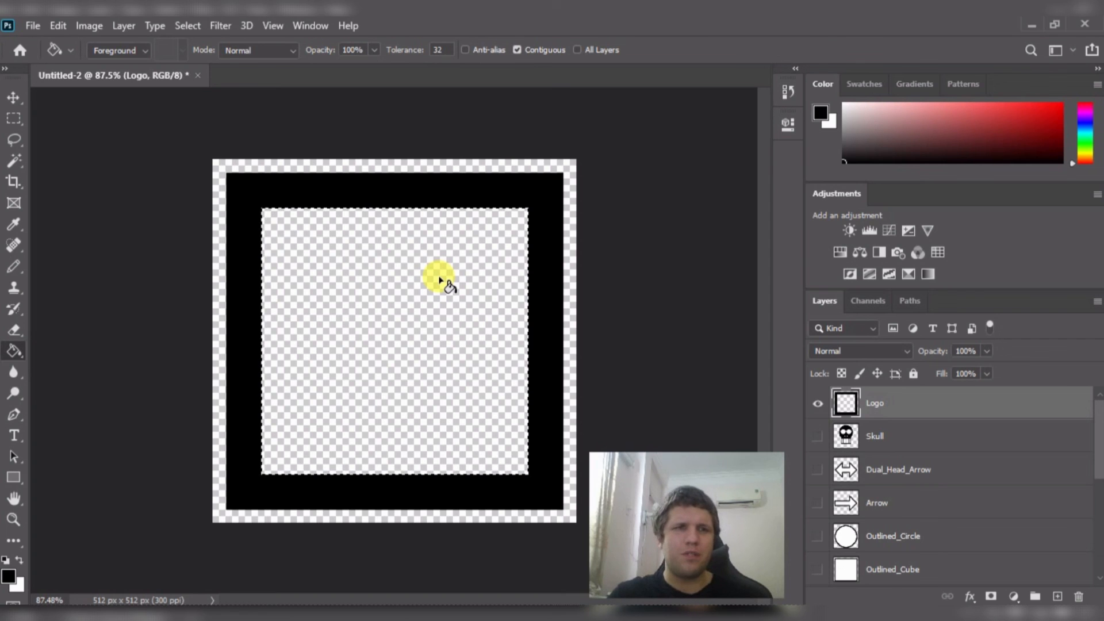
- Select a fixed-size band of 512 px by 150 px across the frame's vertical middle and delete its contents
key("m")
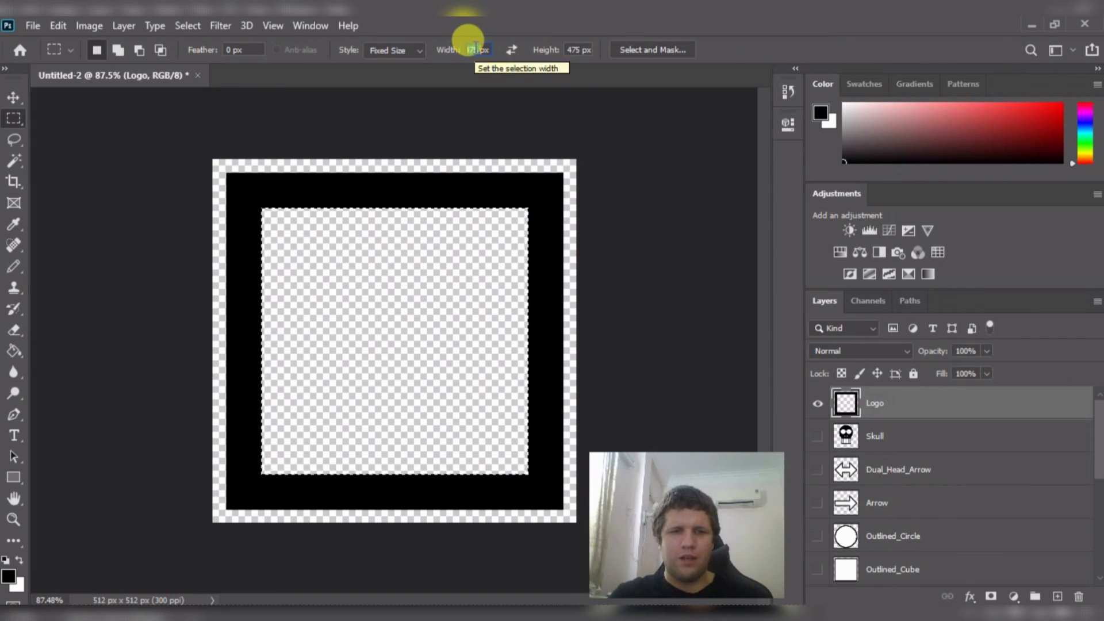
key("BackSpace")
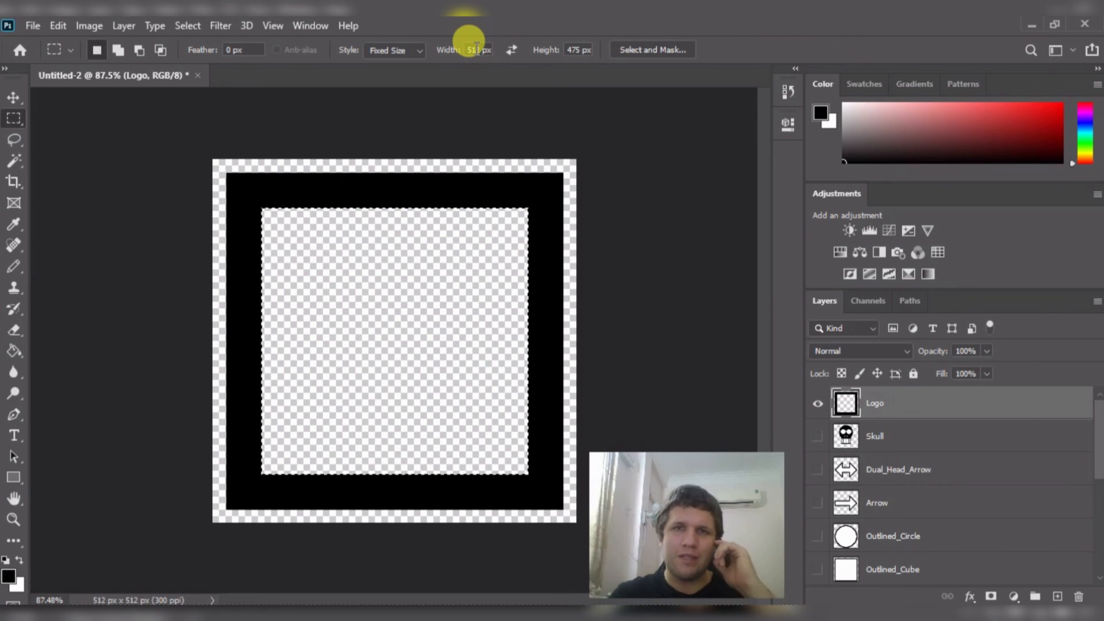
double_click(575, 49)
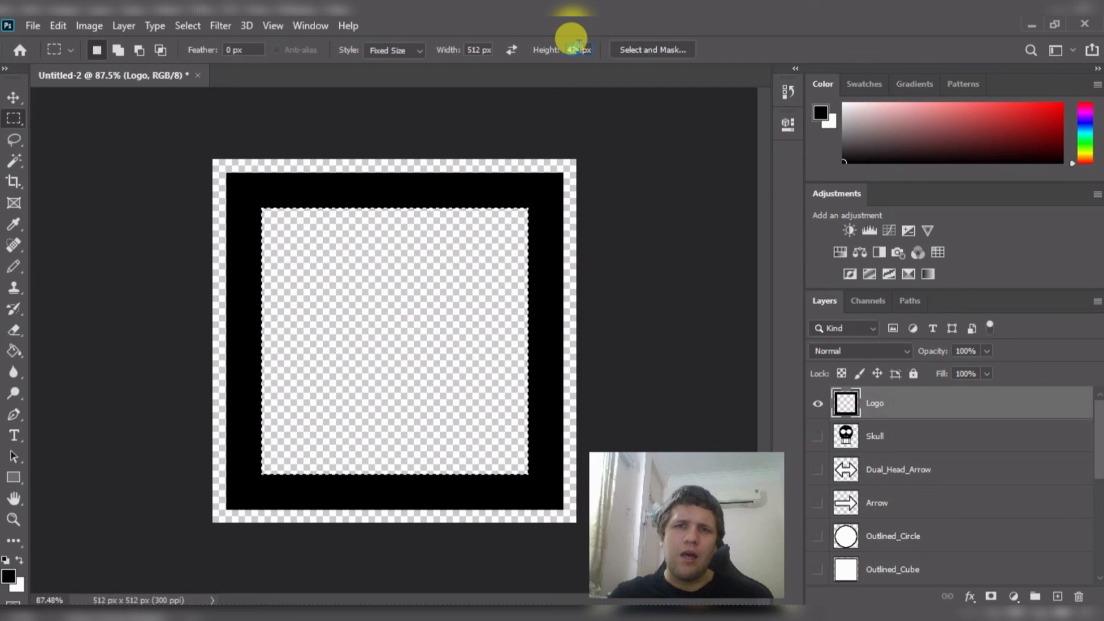
triple_click(586, 55)
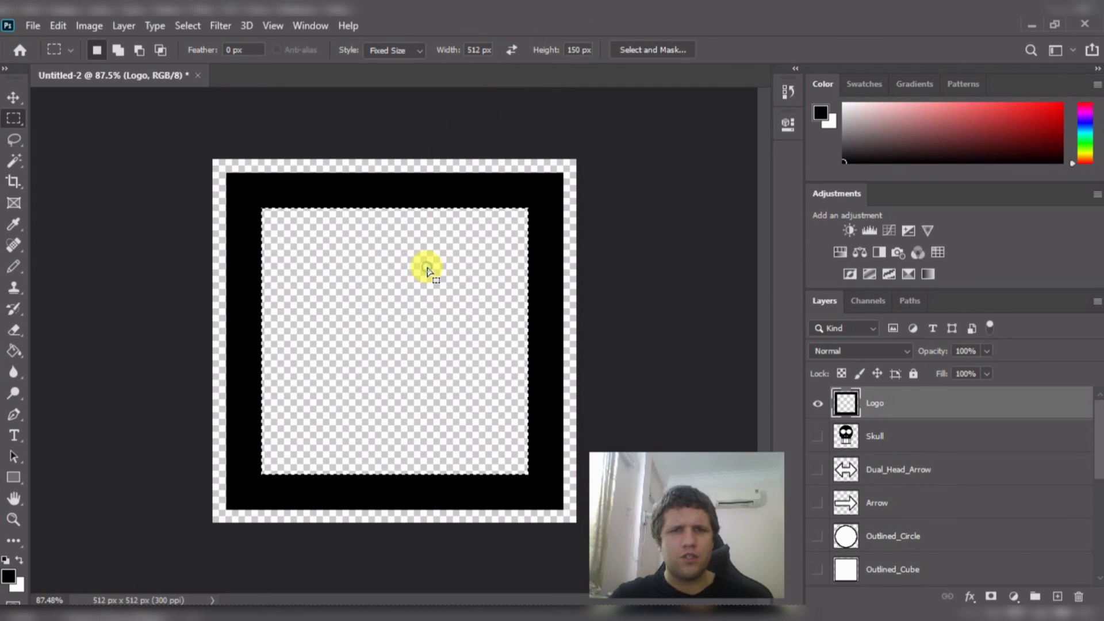
left_click_drag(278, 296, 369, 335)
key("Delete")
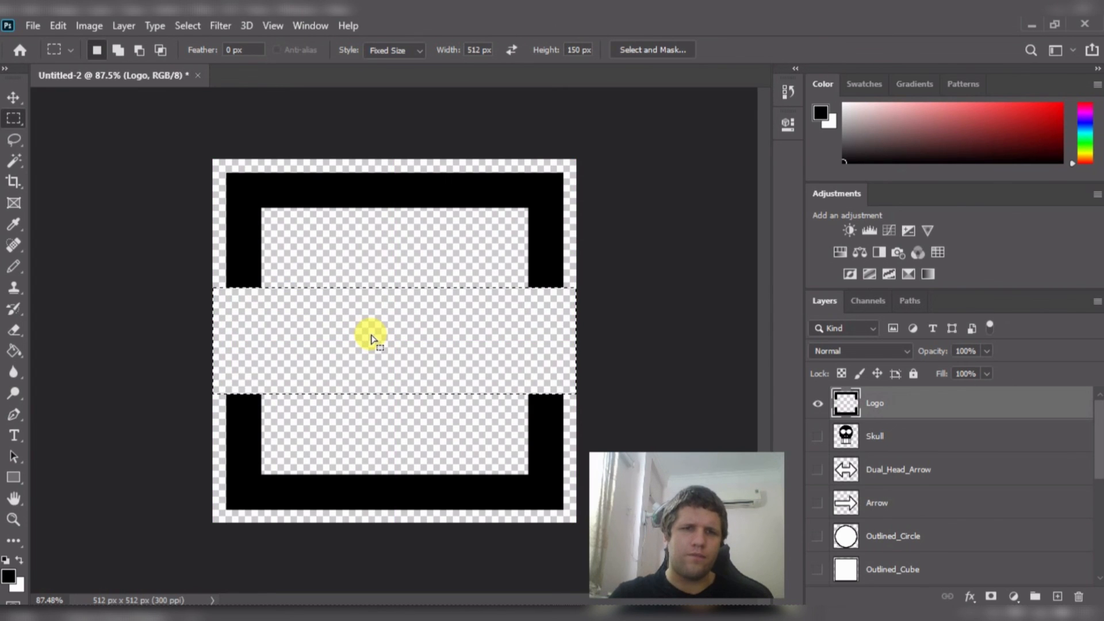
- Set the Rectangular Marquee style to Normal and select the whole canvas around the split frame
left_click(172, 195)
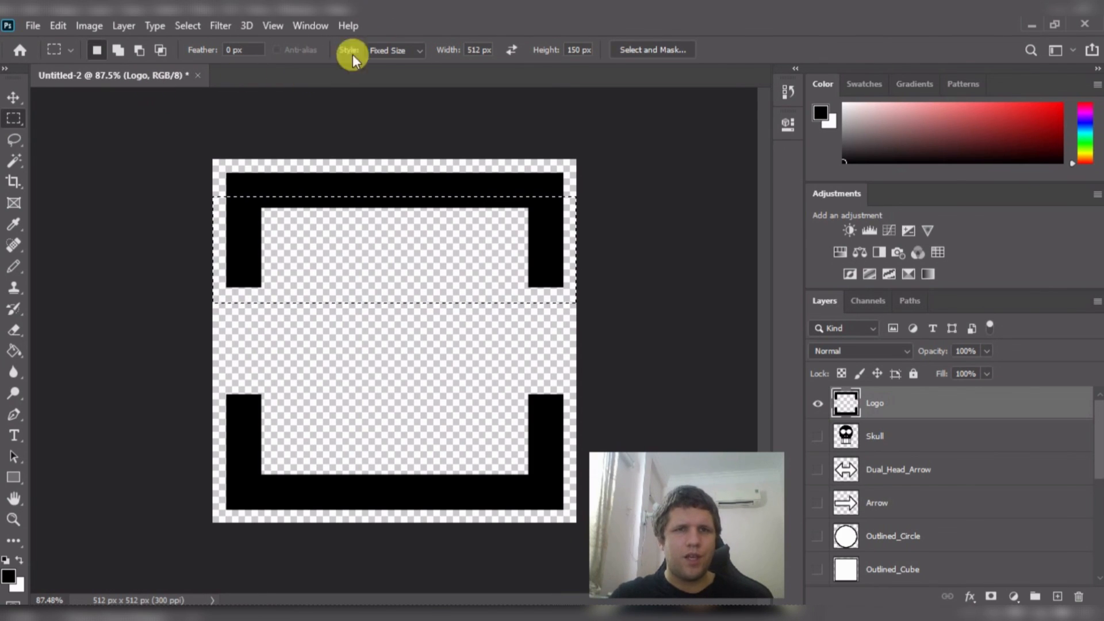
left_click(411, 51)
left_click(379, 64)
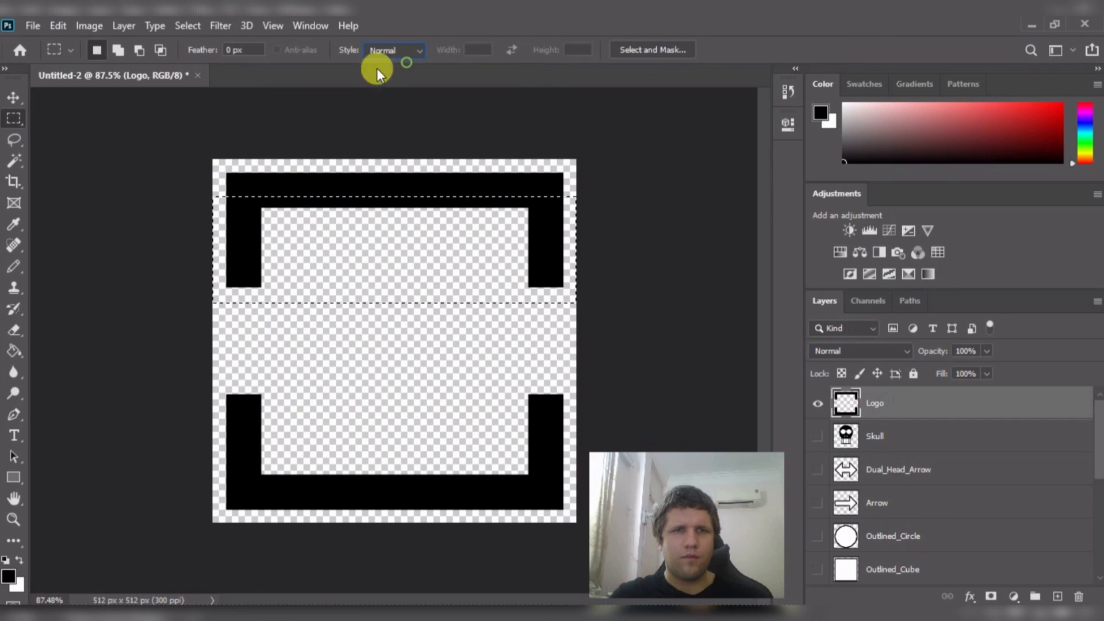
left_click_drag(165, 109, 598, 546)
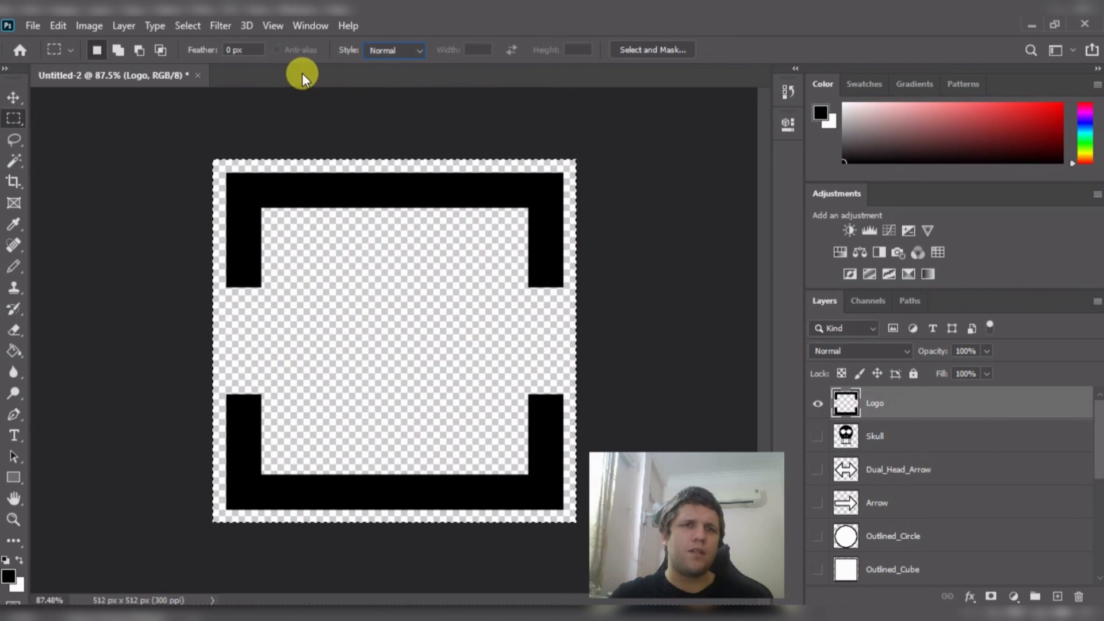
- Rotate the selected split frame by -90 degrees and apply the transform
left_click(17, 99)
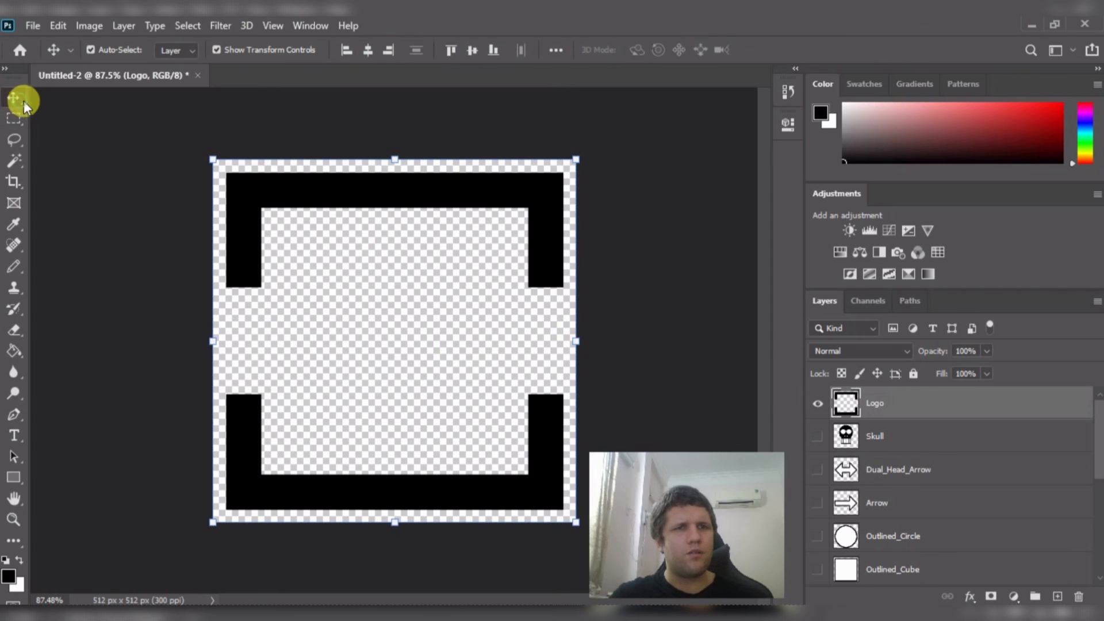
left_click_drag(585, 140, 505, 118)
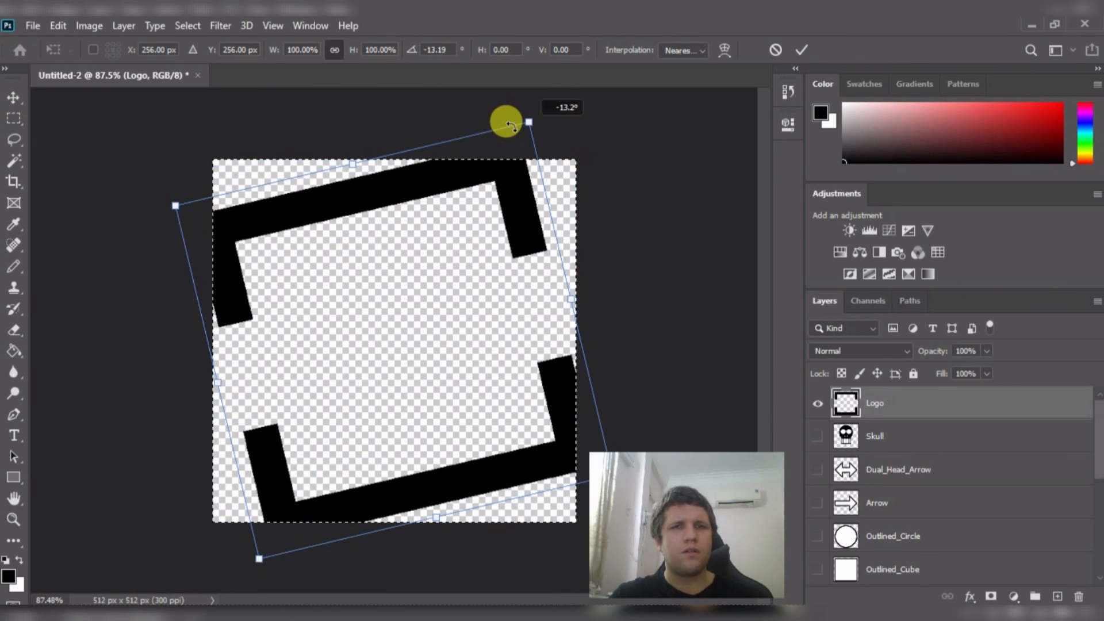
double_click(442, 50)
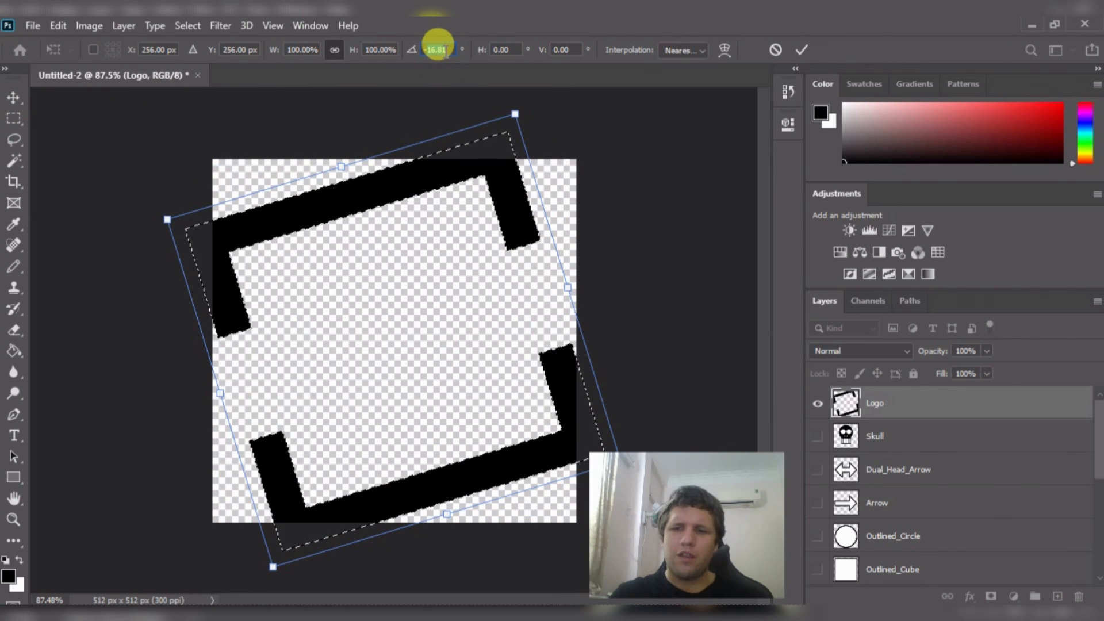
type("-90")
key("Return")
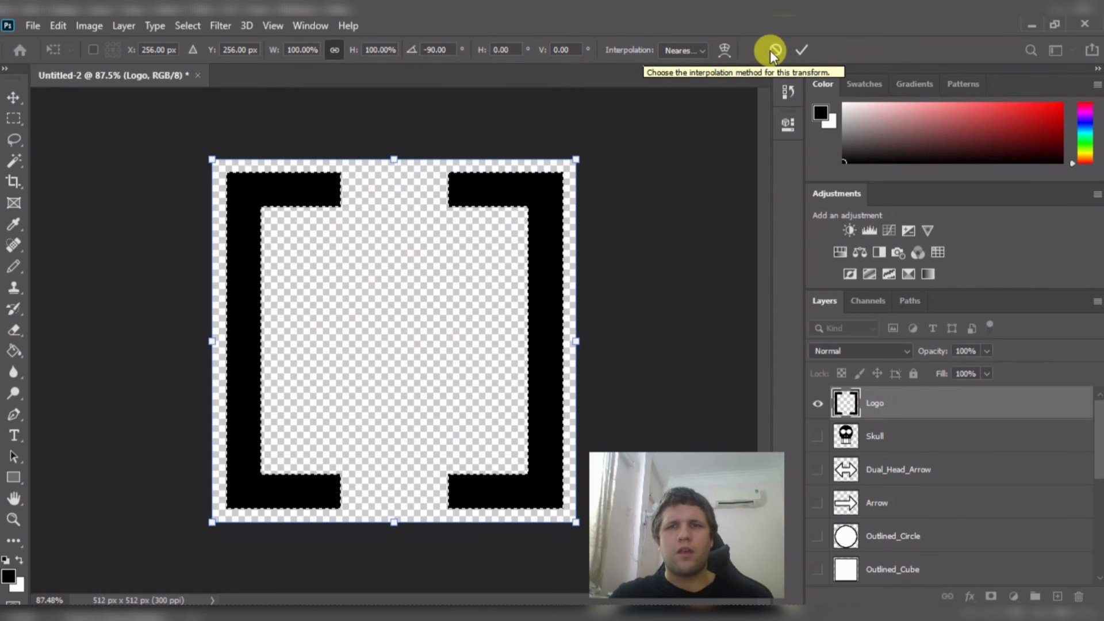
left_click(804, 49)
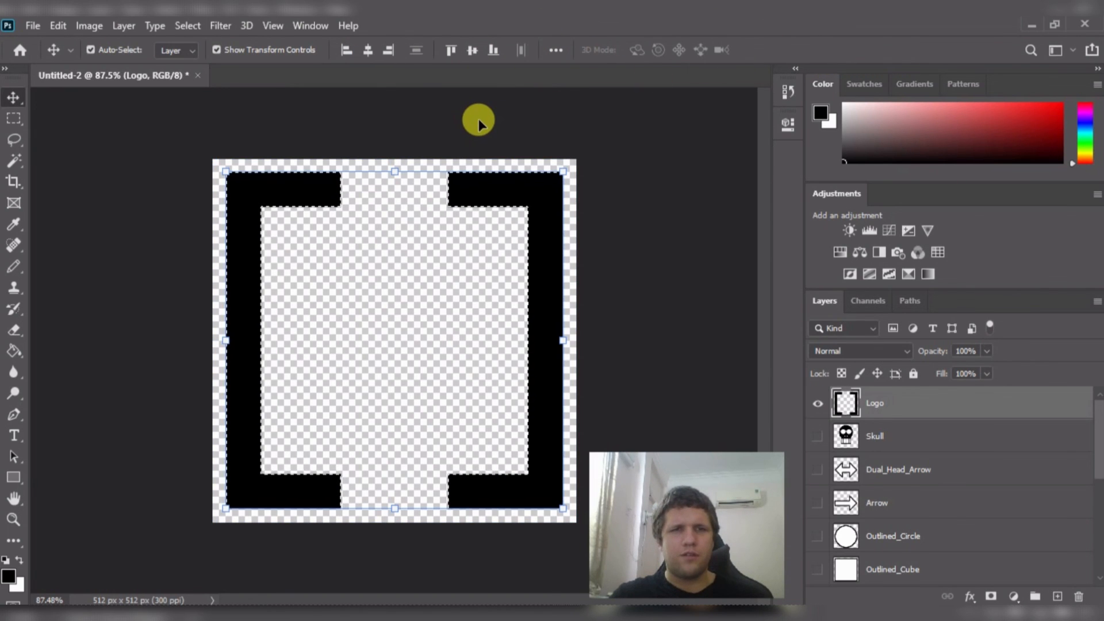
left_click(478, 122)
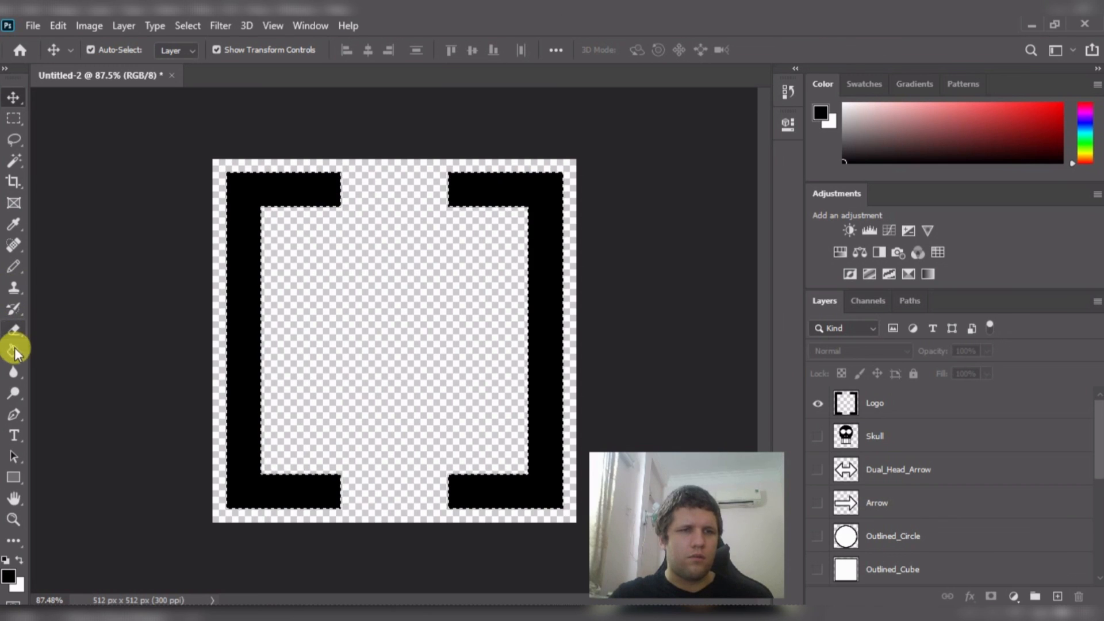
- Set the Type tool's font to Showcard Gothic
left_click(14, 435)
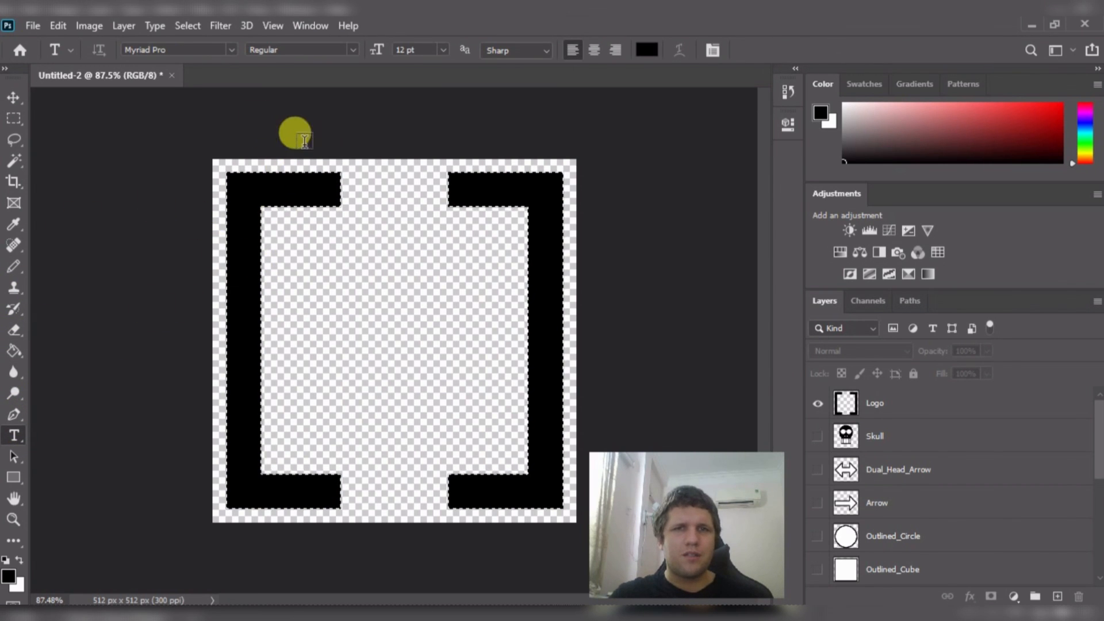
left_click(220, 49)
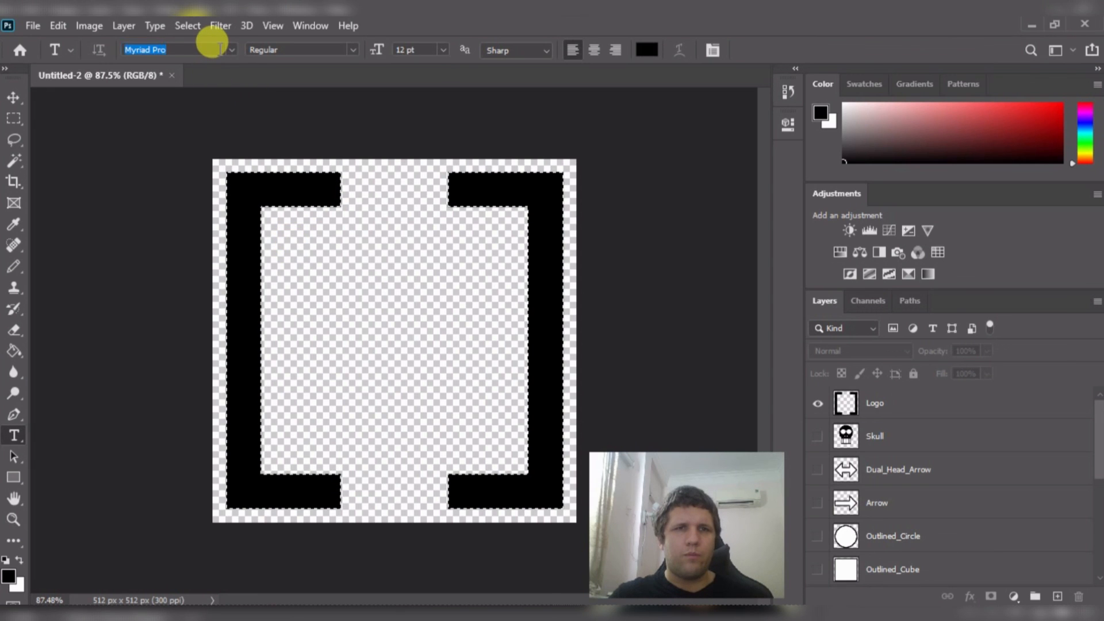
left_click(231, 50)
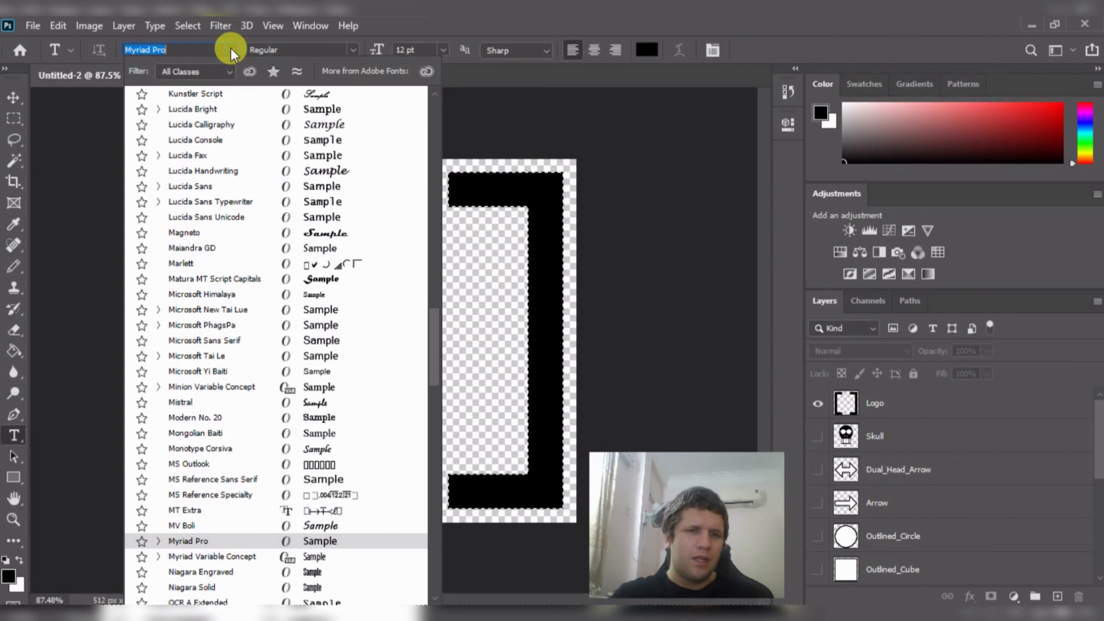
scroll(332, 309, "down", 4)
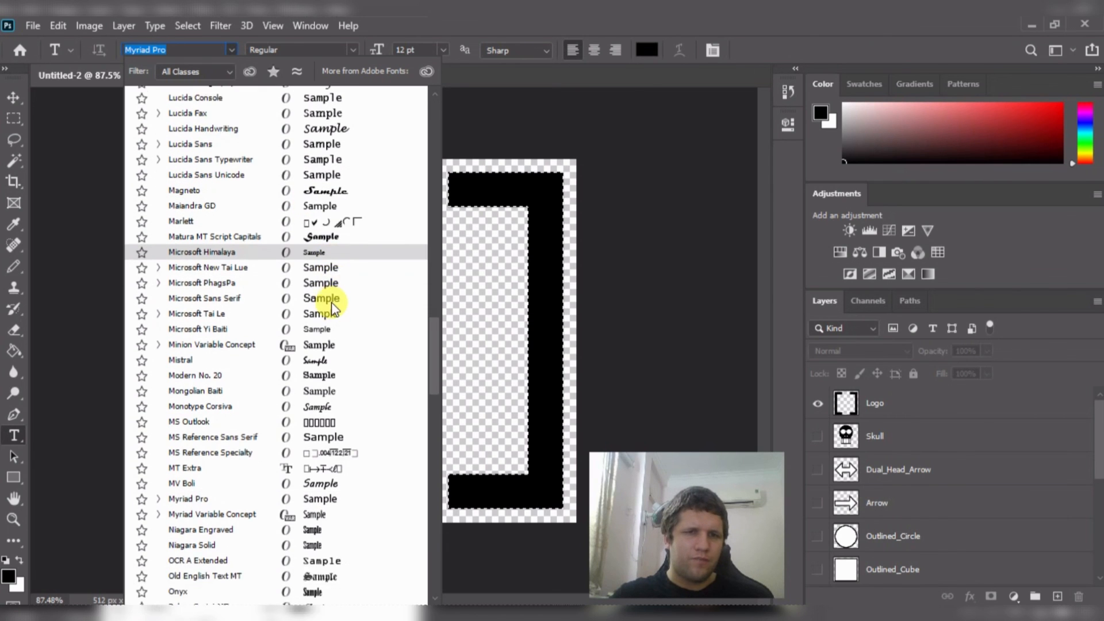
scroll(332, 309, "down", 5)
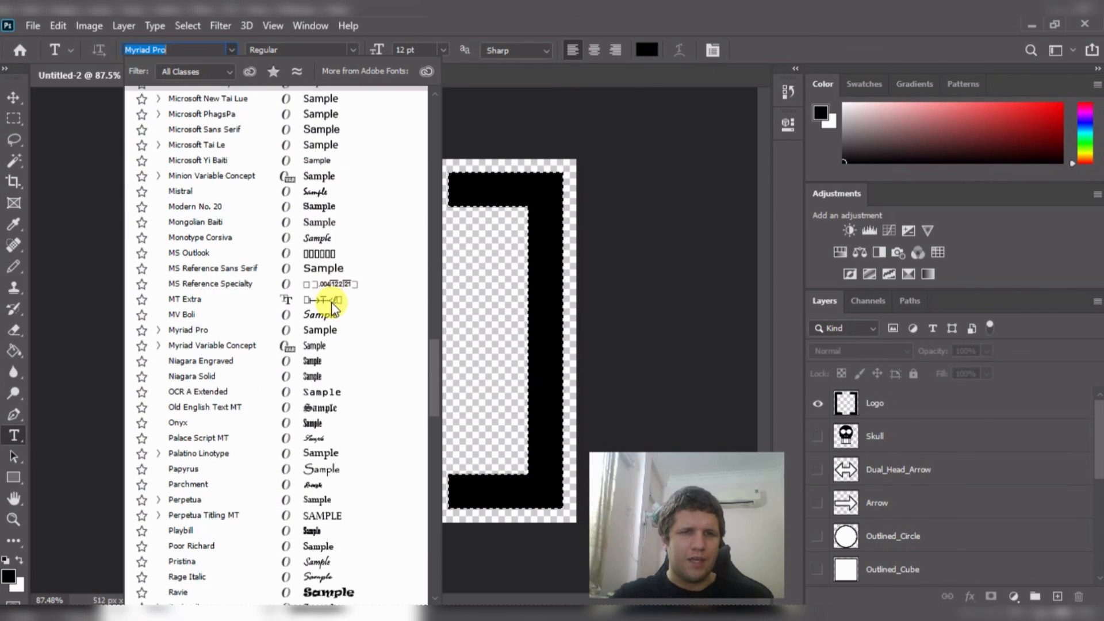
scroll(332, 309, "down", 4)
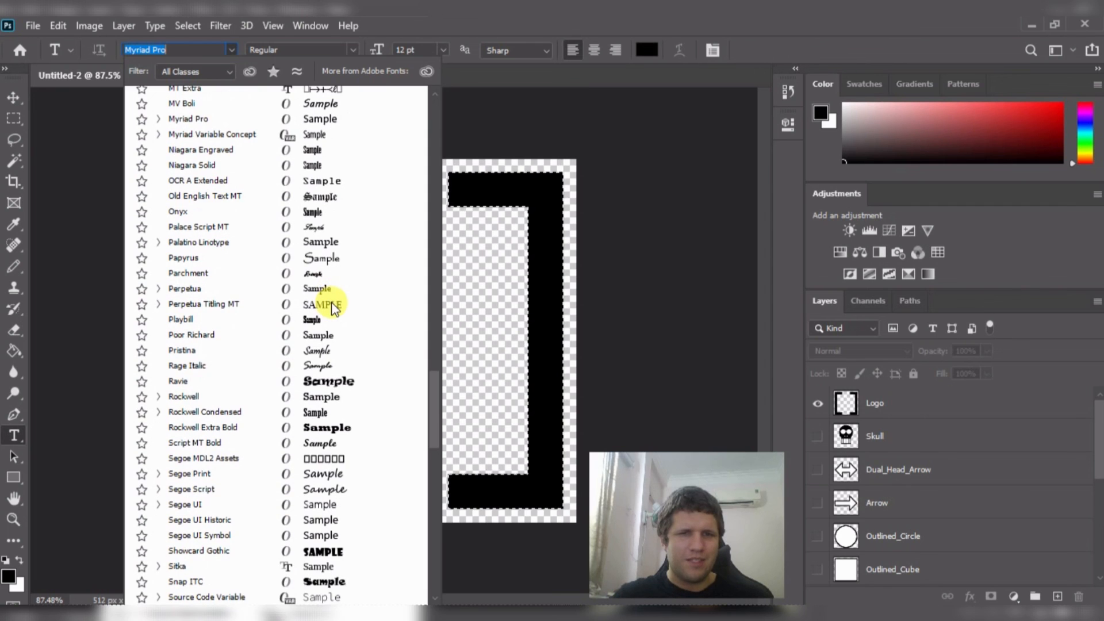
scroll(332, 309, "down", 1)
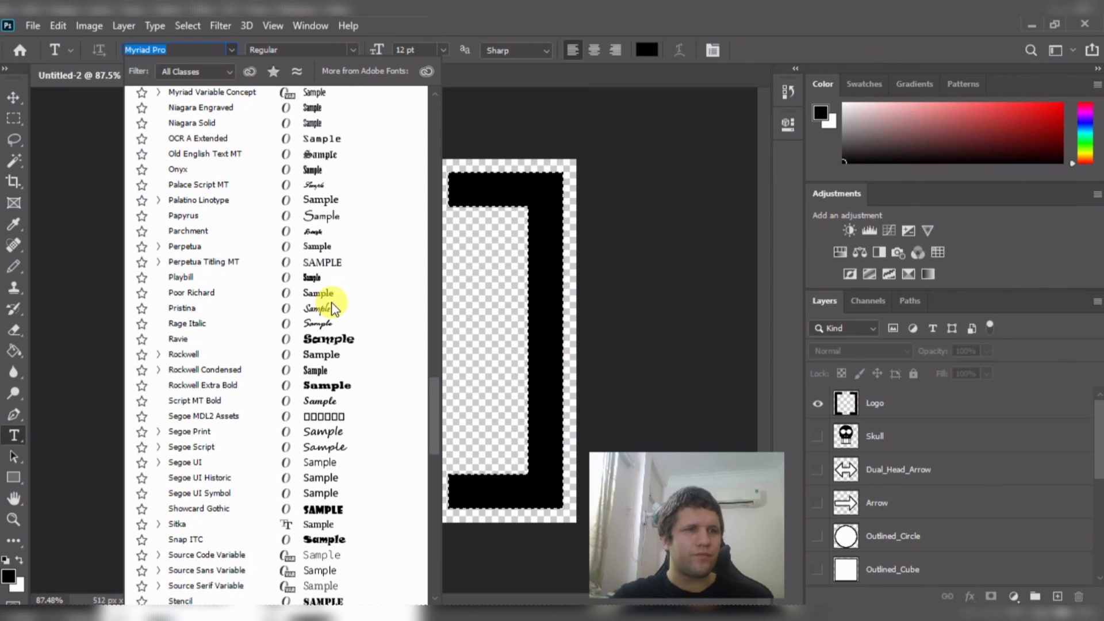
scroll(332, 307, "down", 5)
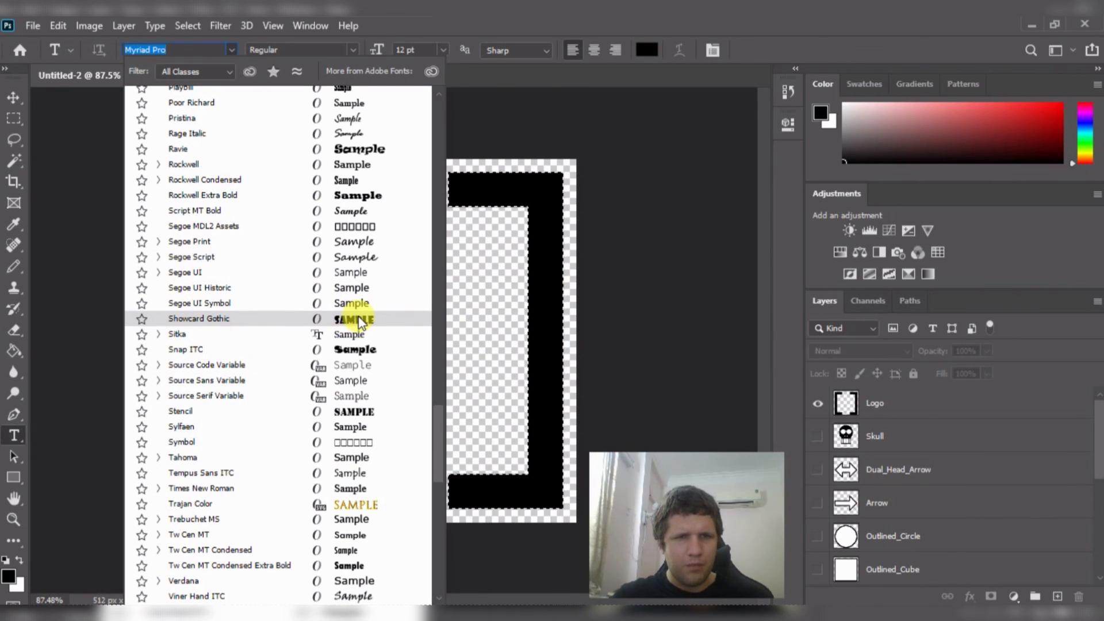
scroll(360, 321, "down", 3)
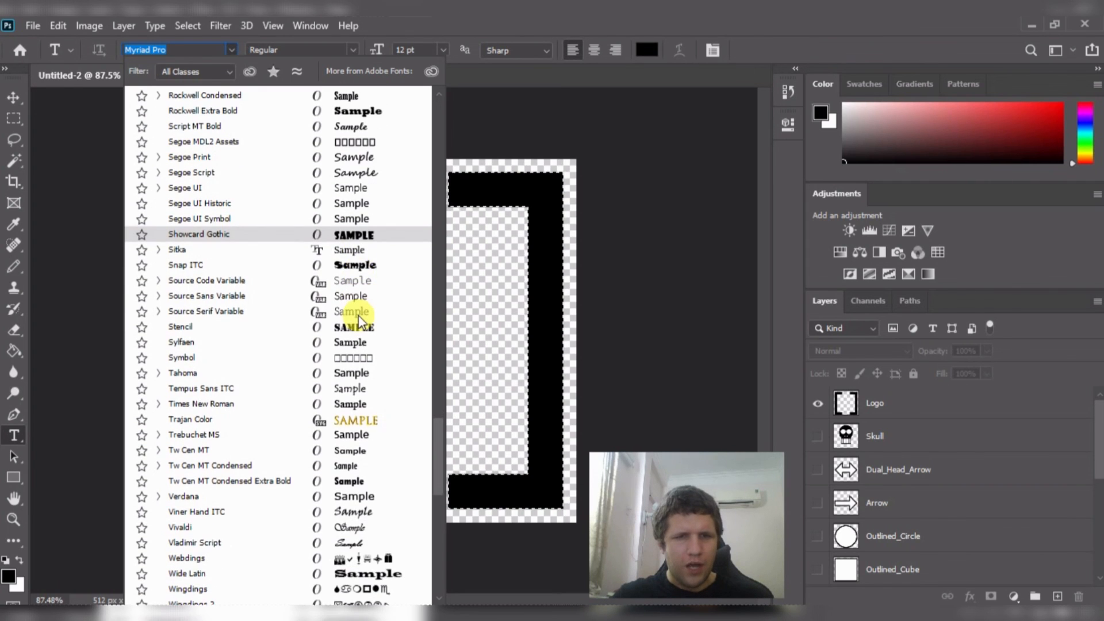
scroll(357, 316, "down", 4)
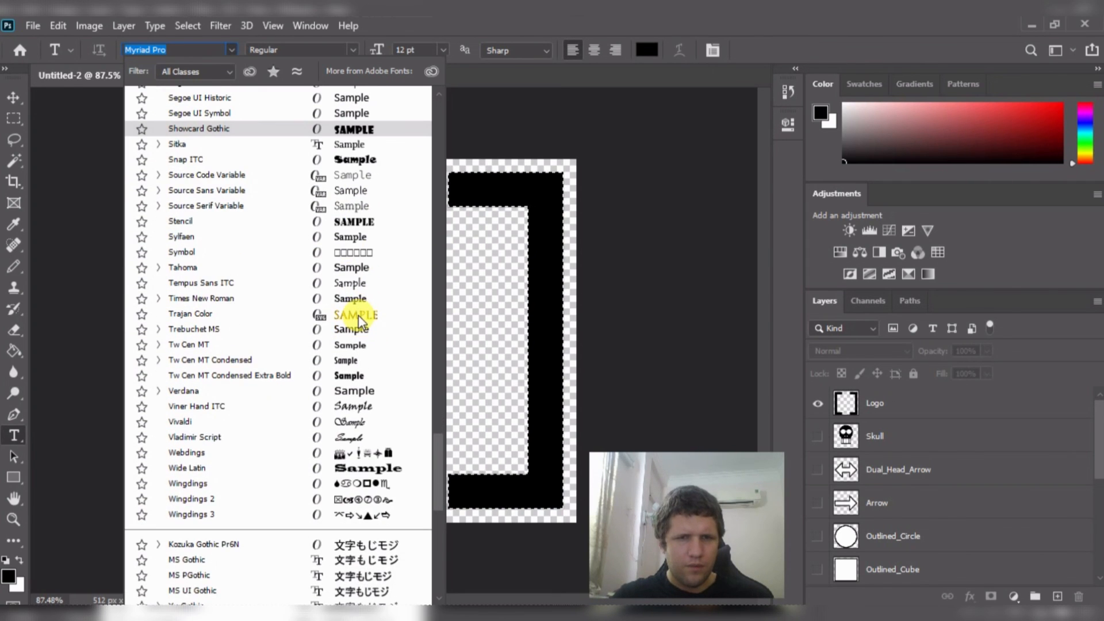
scroll(357, 316, "down", 2)
scroll(356, 317, "up", 3)
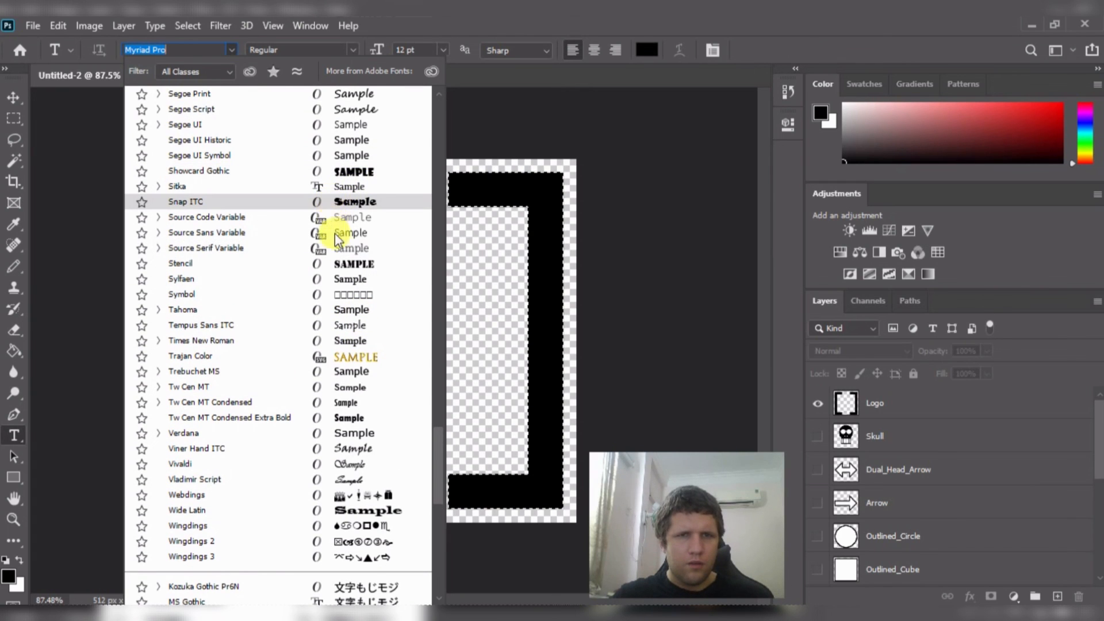
left_click(336, 170)
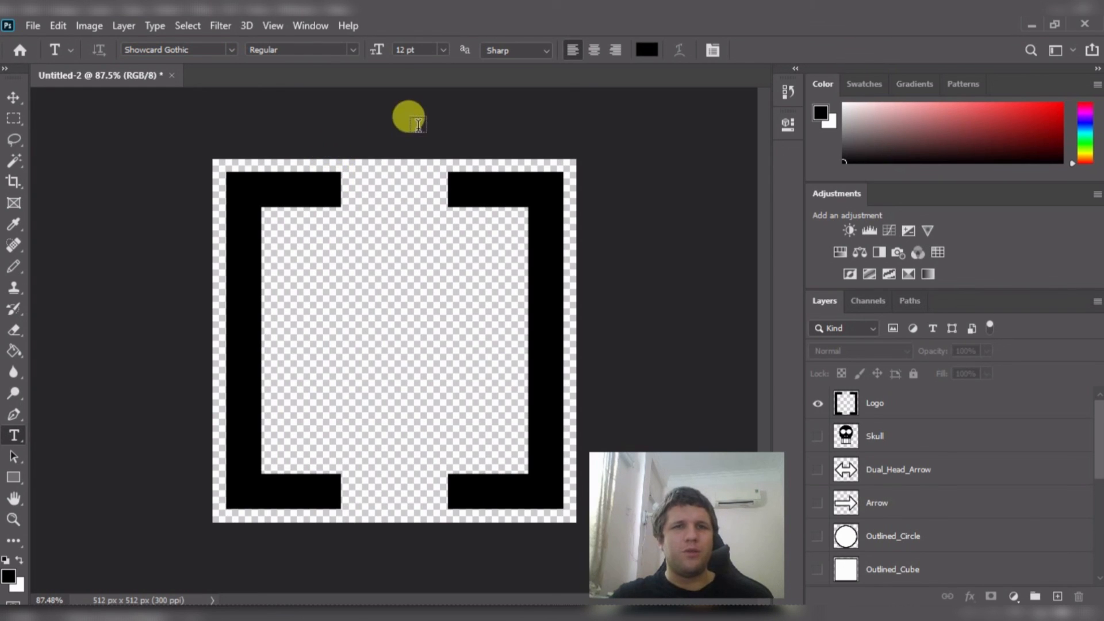
- Set the Type tool's font size to 100 pt
left_click(420, 50)
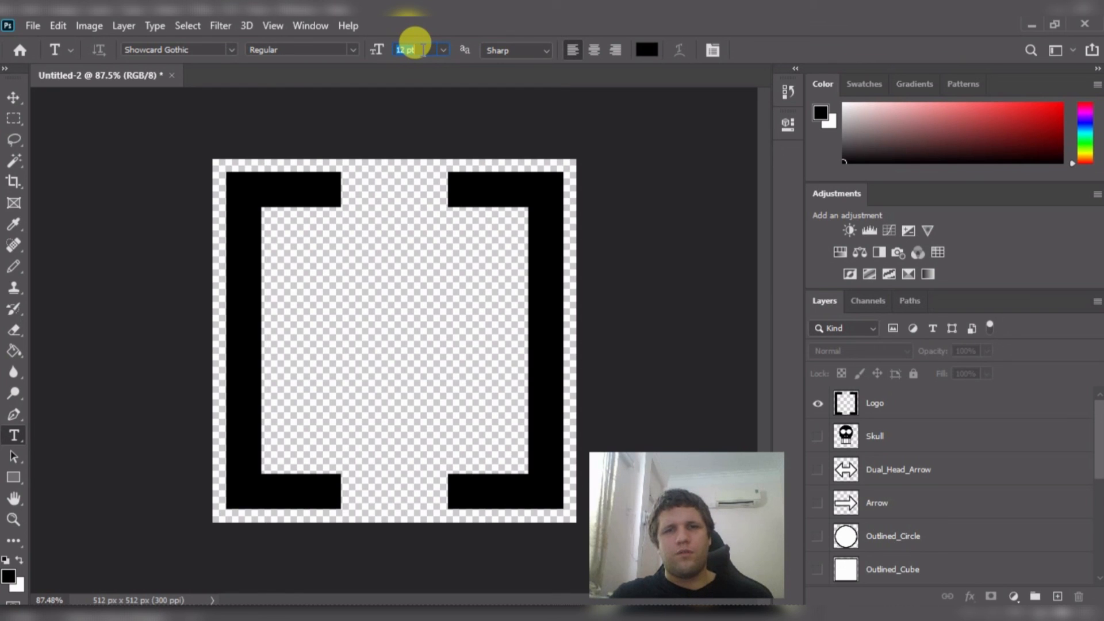
type("100")
key("Return")
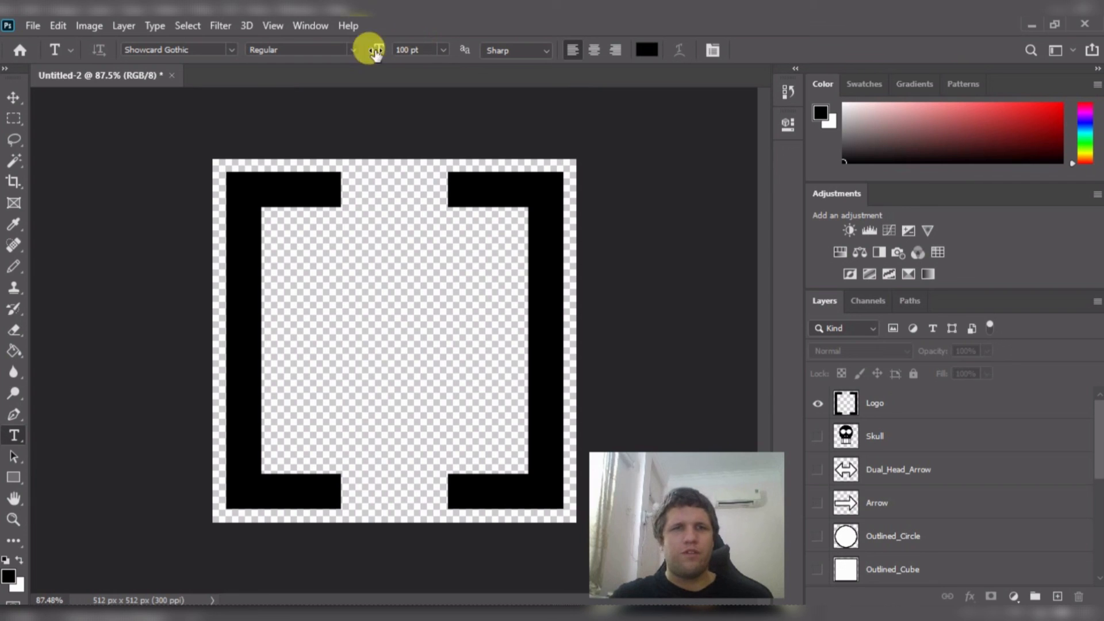
- Set the text alignment to centered and start a text layer near the frame's upper part at 30 pt
left_click(596, 50)
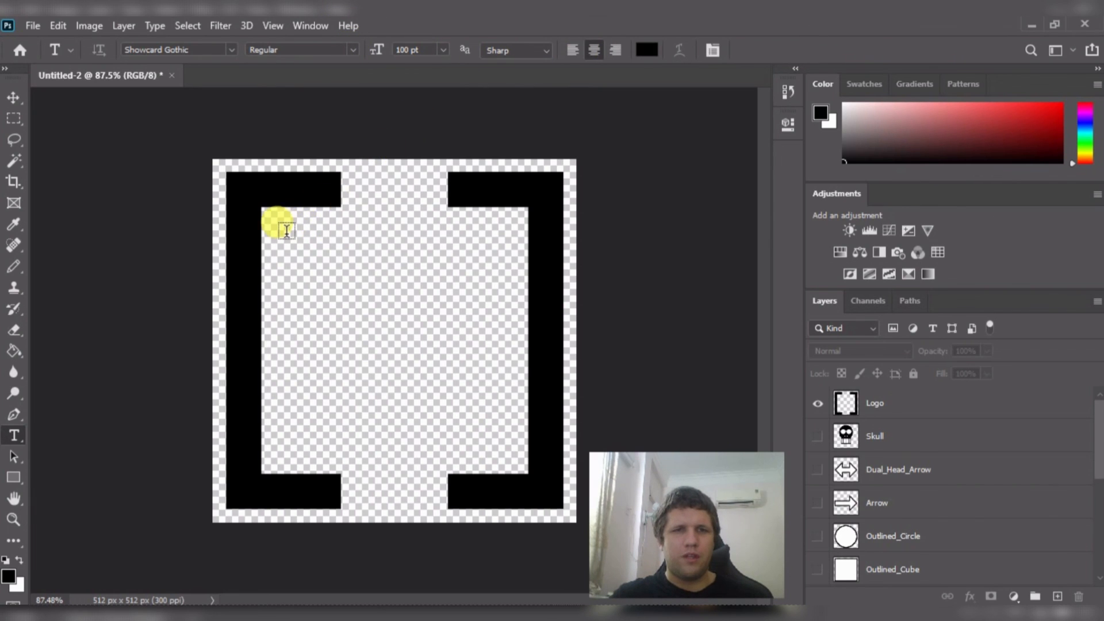
left_click(320, 234)
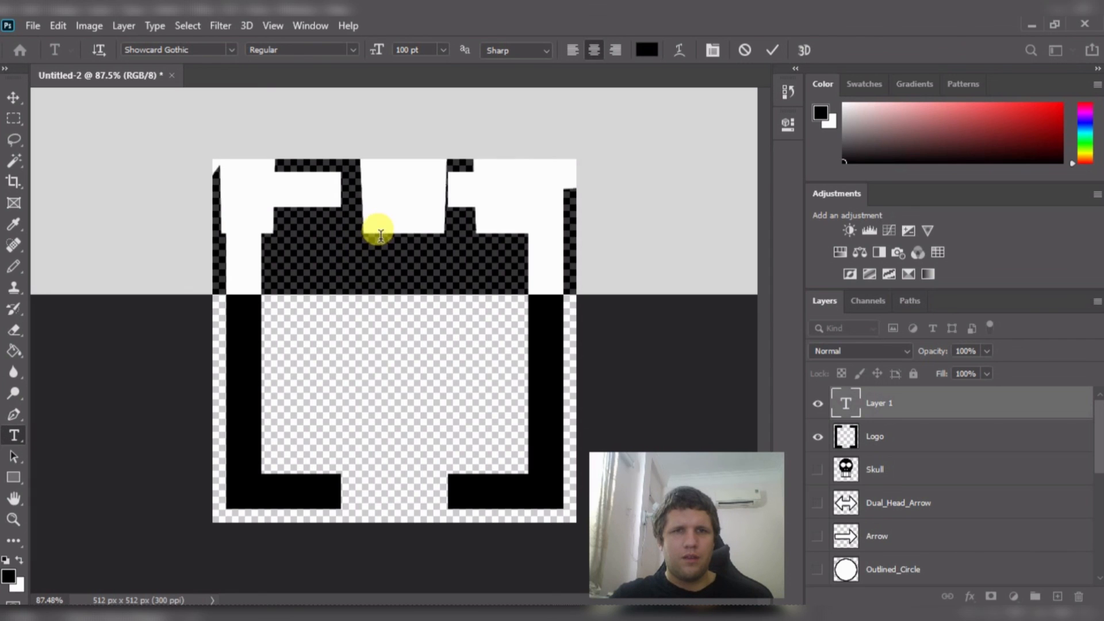
left_click(440, 50)
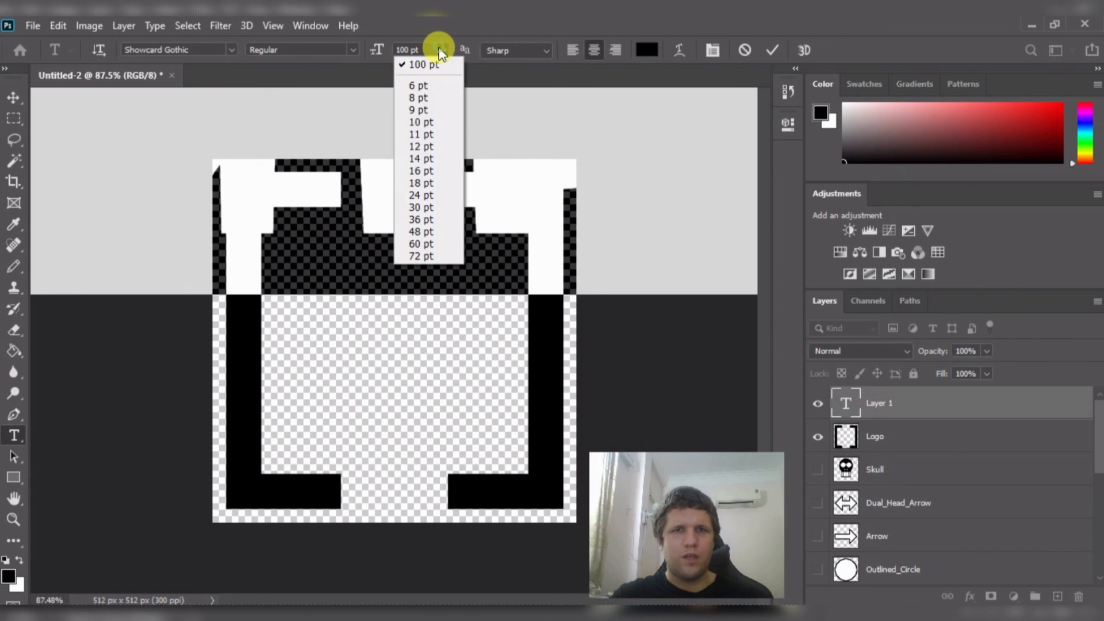
left_click(425, 207)
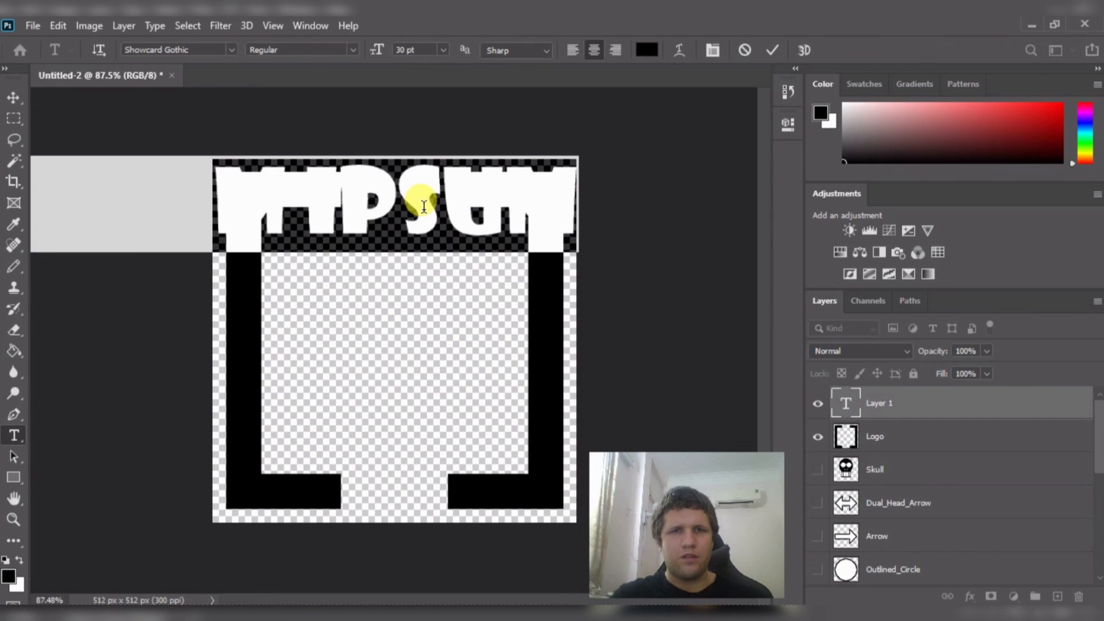
- Replace the placeholder text with NICHATHAN on the first line and GAMING on the second
key("BackSpace")
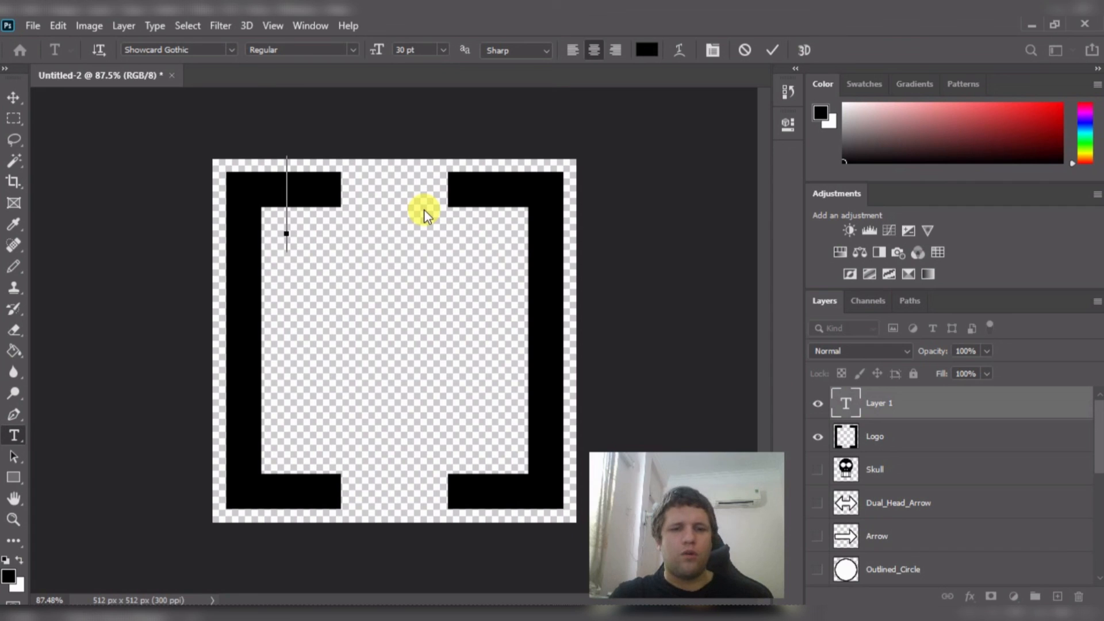
type("RICHA")
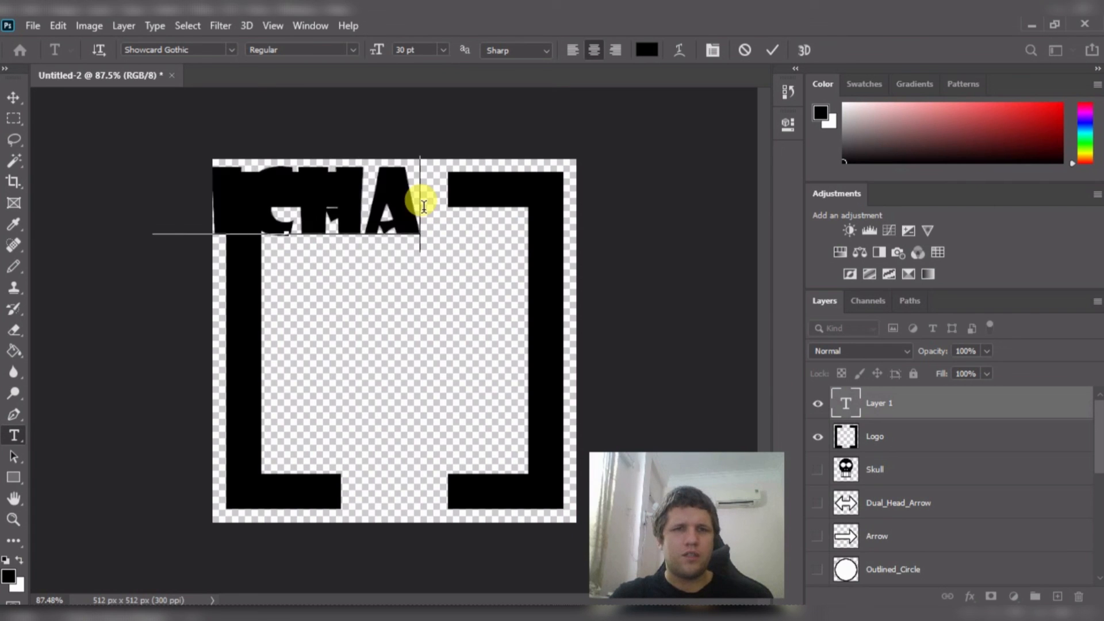
type("THAN")
key("Return")
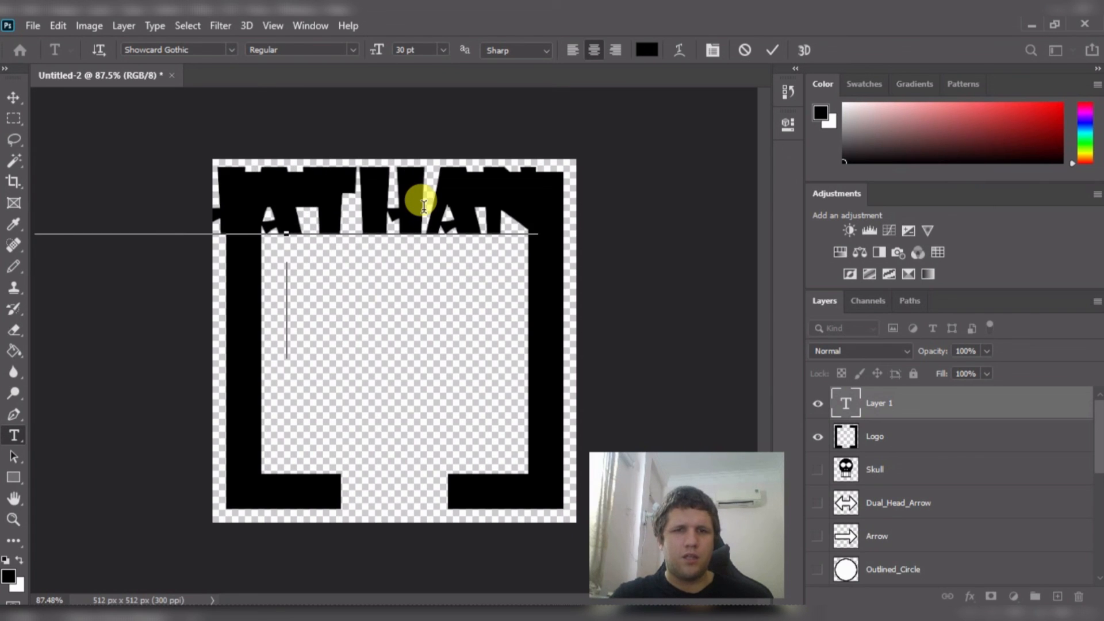
type("GAMING")
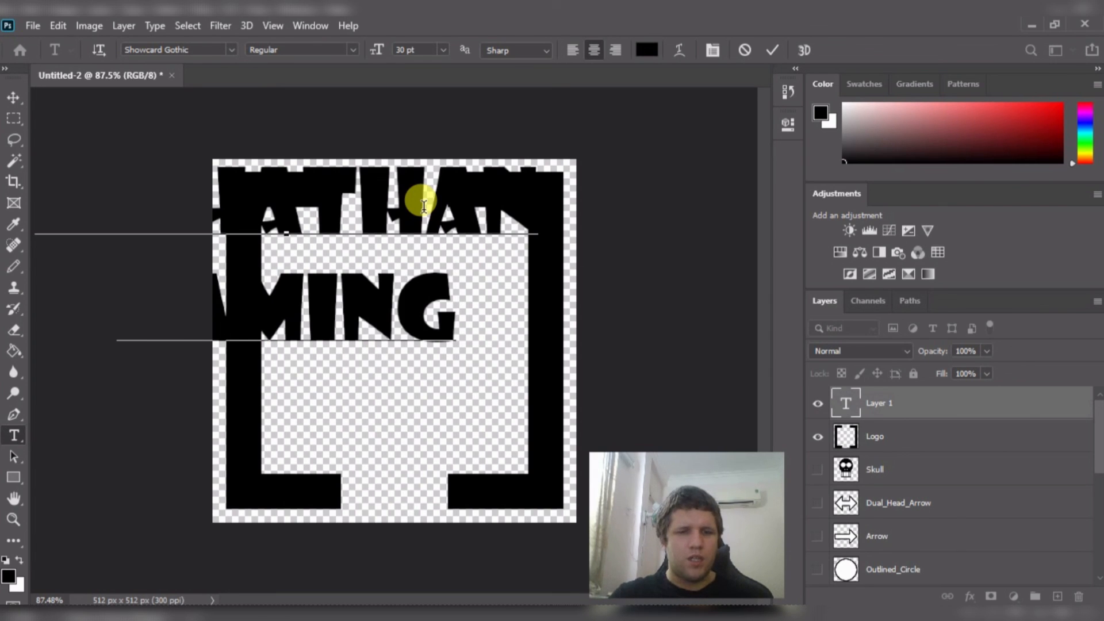
- Resize both text lines, trying 12 pt and 16 pt before settling on 18 pt
key("ctrl+a")
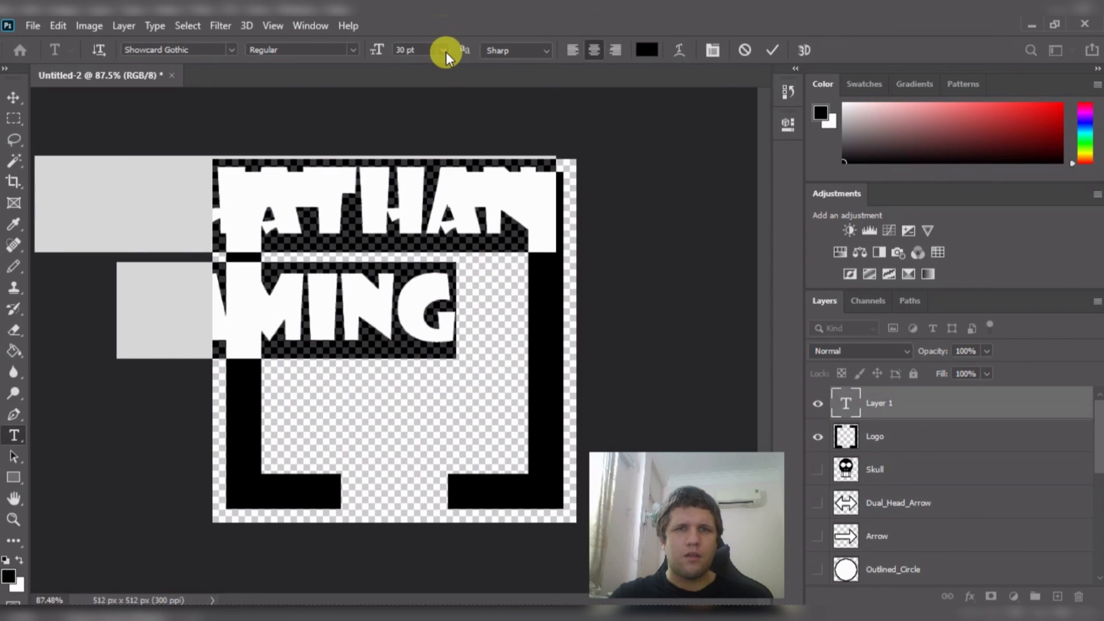
left_click(444, 50)
left_click(430, 147)
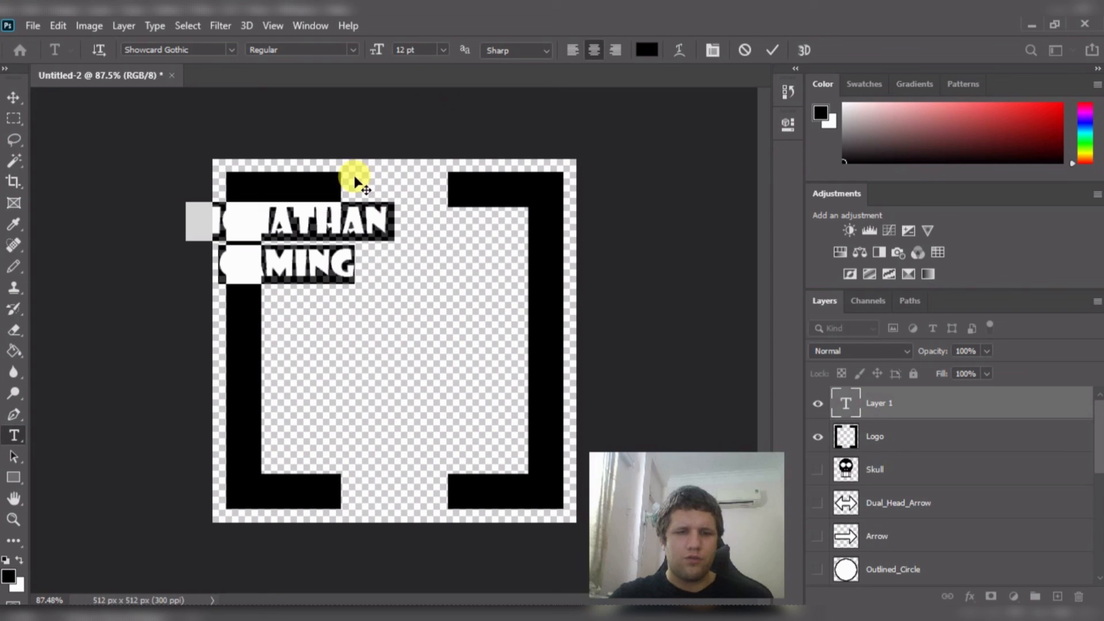
type("v")
key("ctrl+z")
left_click(443, 50)
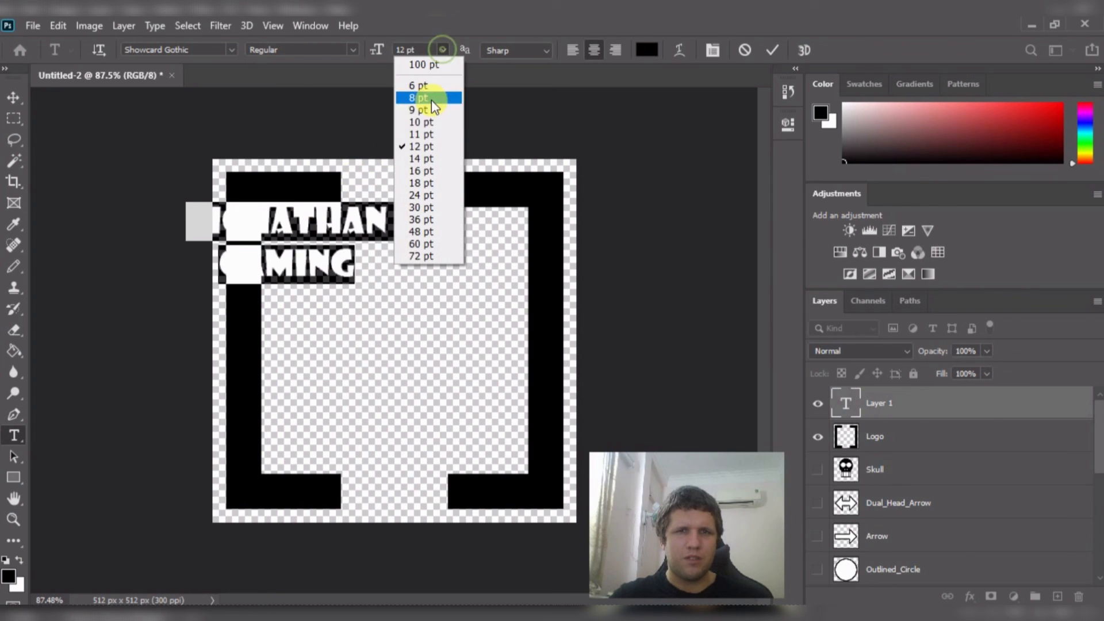
left_click(426, 168)
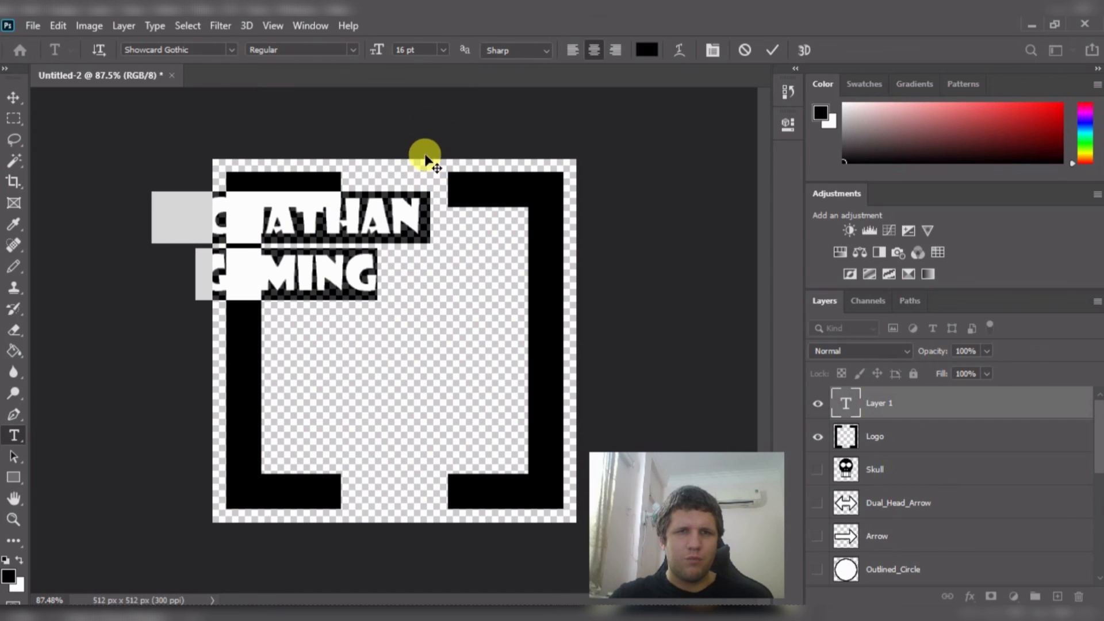
left_click(442, 49)
left_click(436, 184)
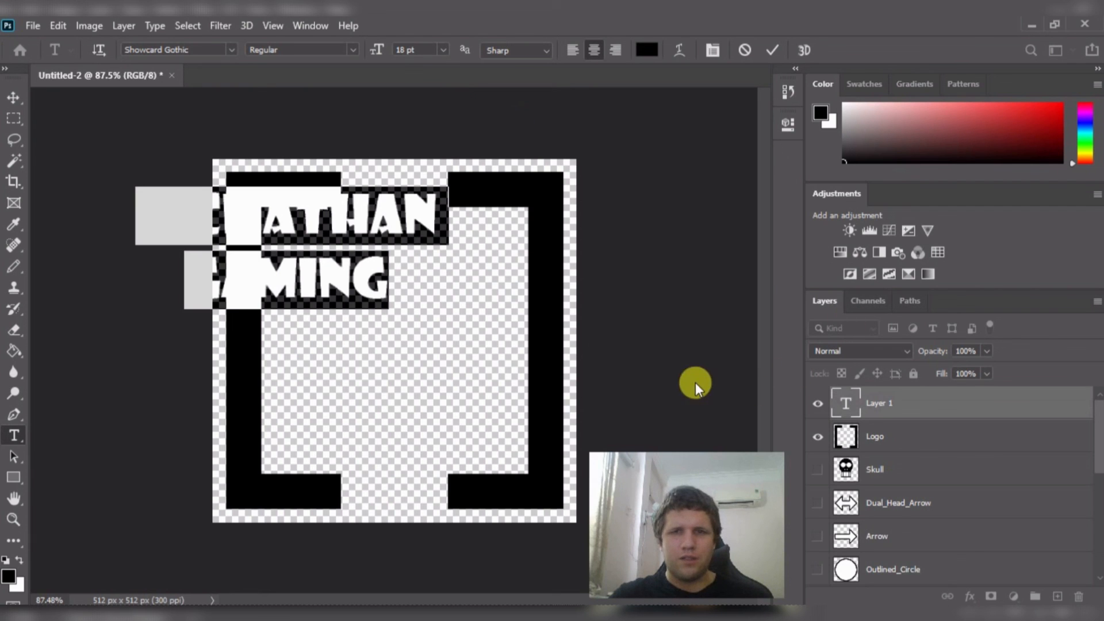
- Commit the text and move it to the middle of the canvas between the two brackets
left_click(684, 370)
key("v")
left_click_drag(300, 217, 419, 313)
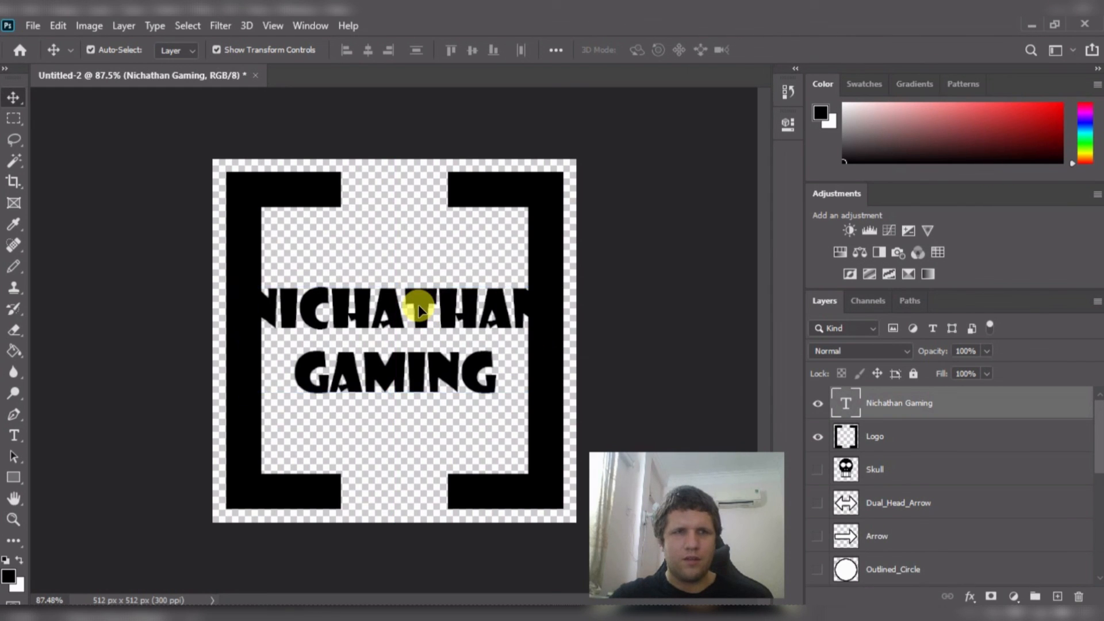
- Reduce both text lines to 14 pt so they fit between the brackets, and commit the edit
double_click(419, 305)
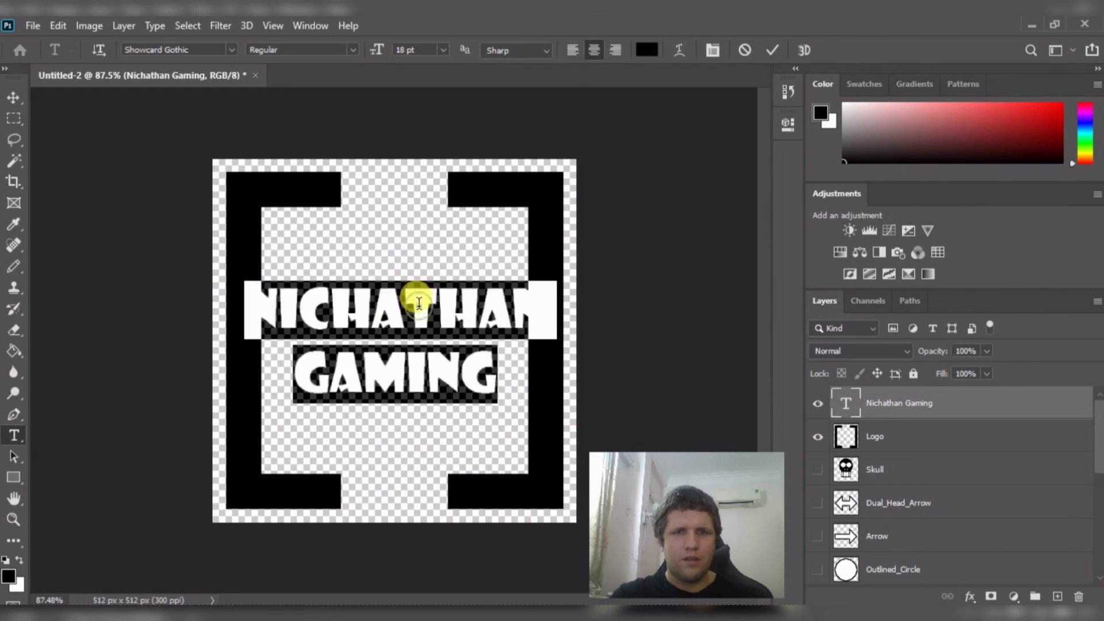
left_click(428, 50)
key("Down")
key("Down")
key("Down")
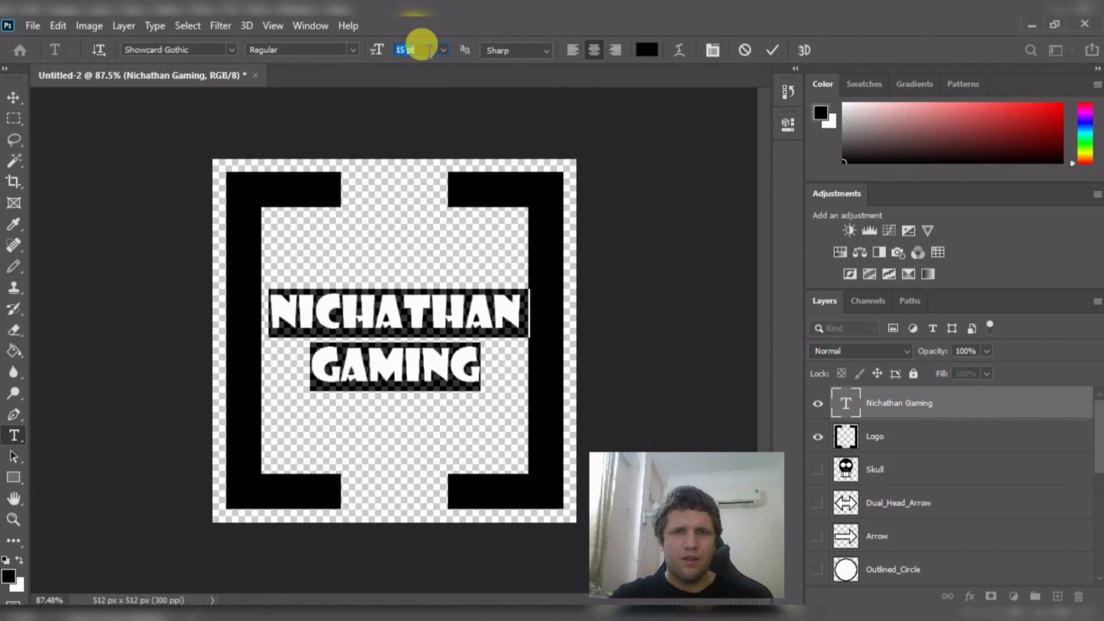
key("Down")
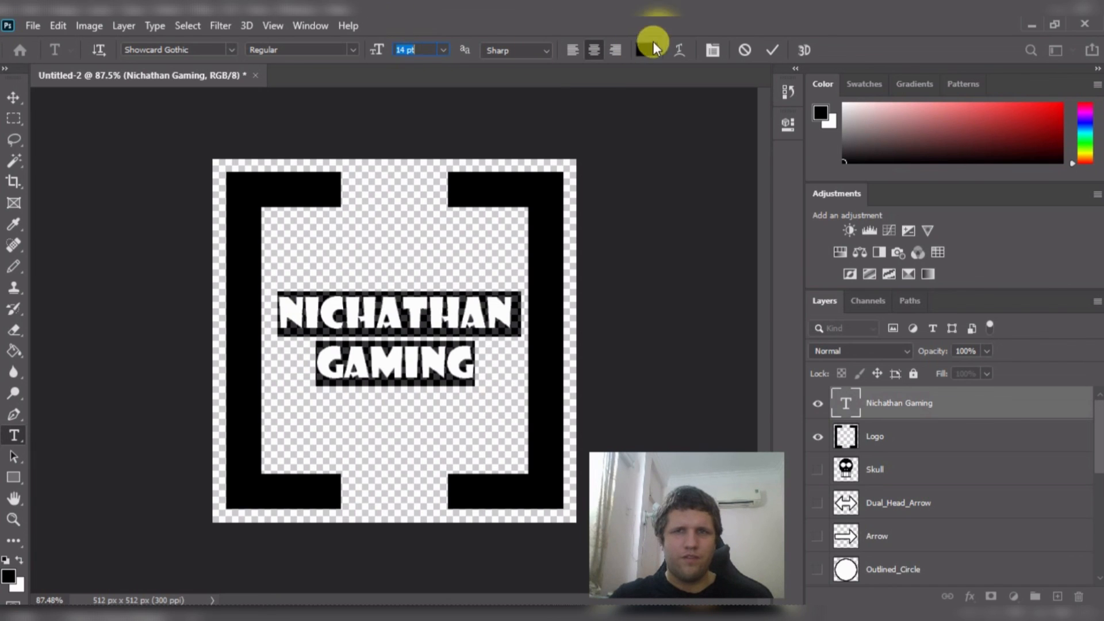
left_click(768, 51)
- Move the NICHATHAN GAMING text slightly upward between the brackets
key("v")
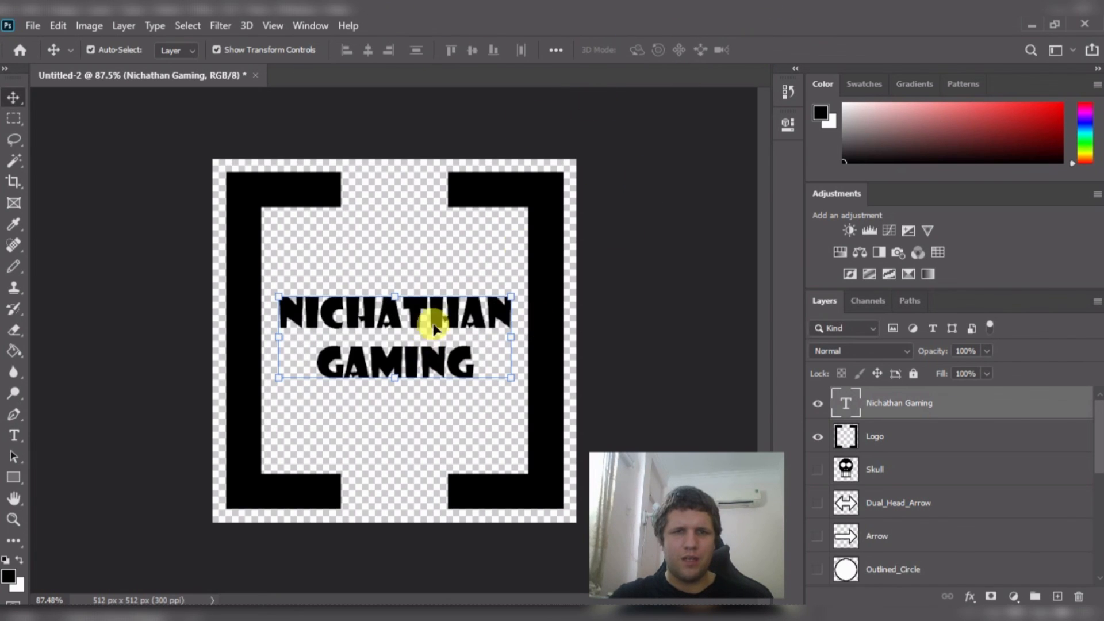
left_click(624, 235)
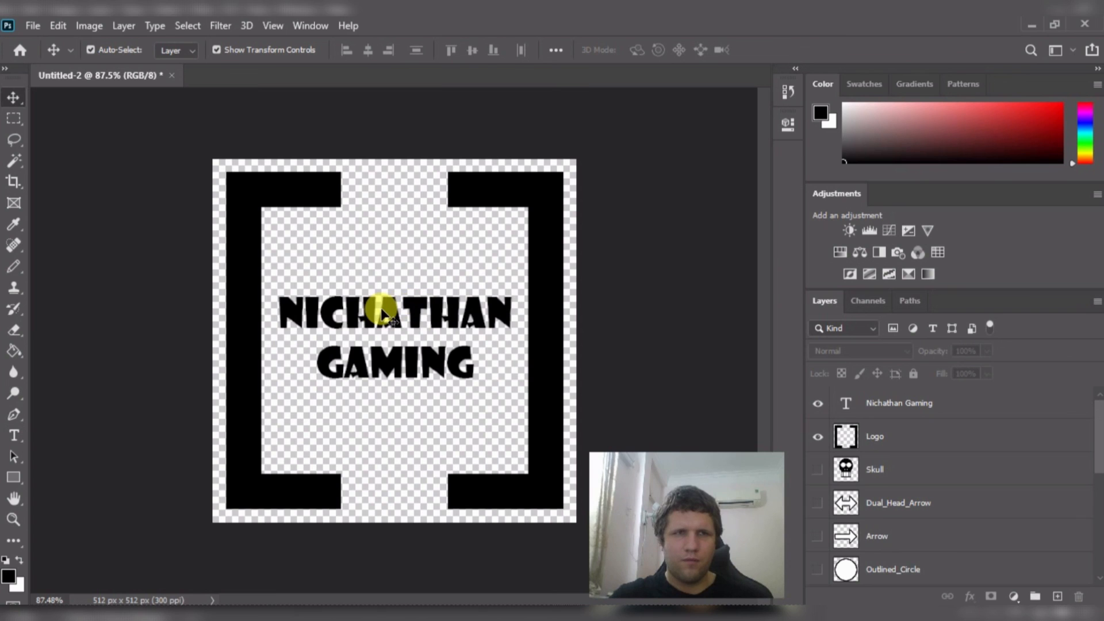
left_click_drag(382, 310, 382, 302)
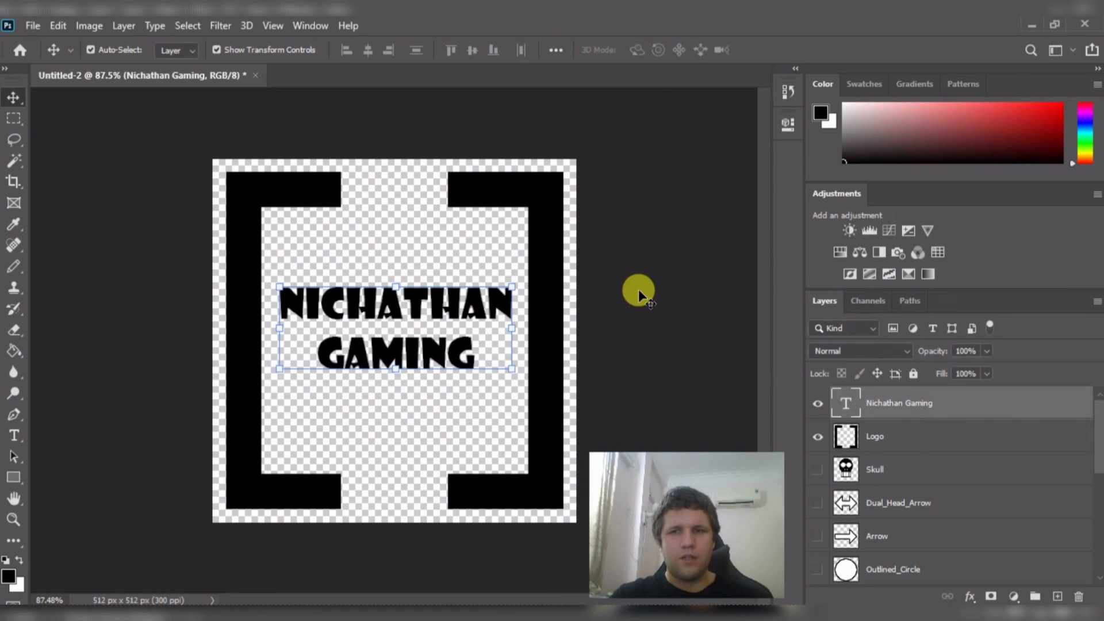
right_click(895, 402)
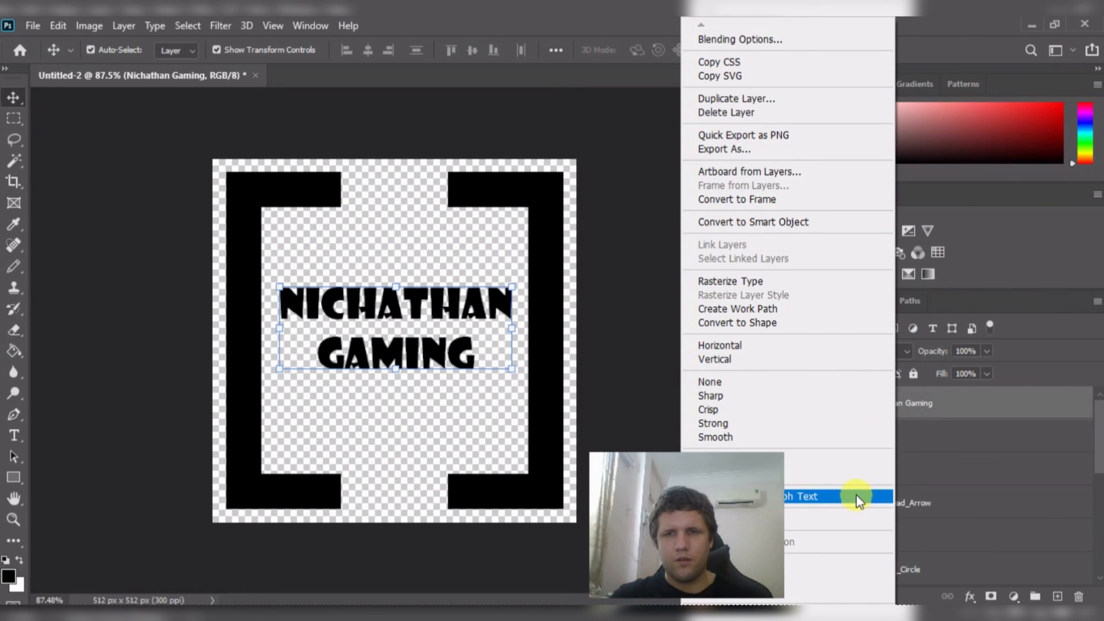
left_click(984, 412)
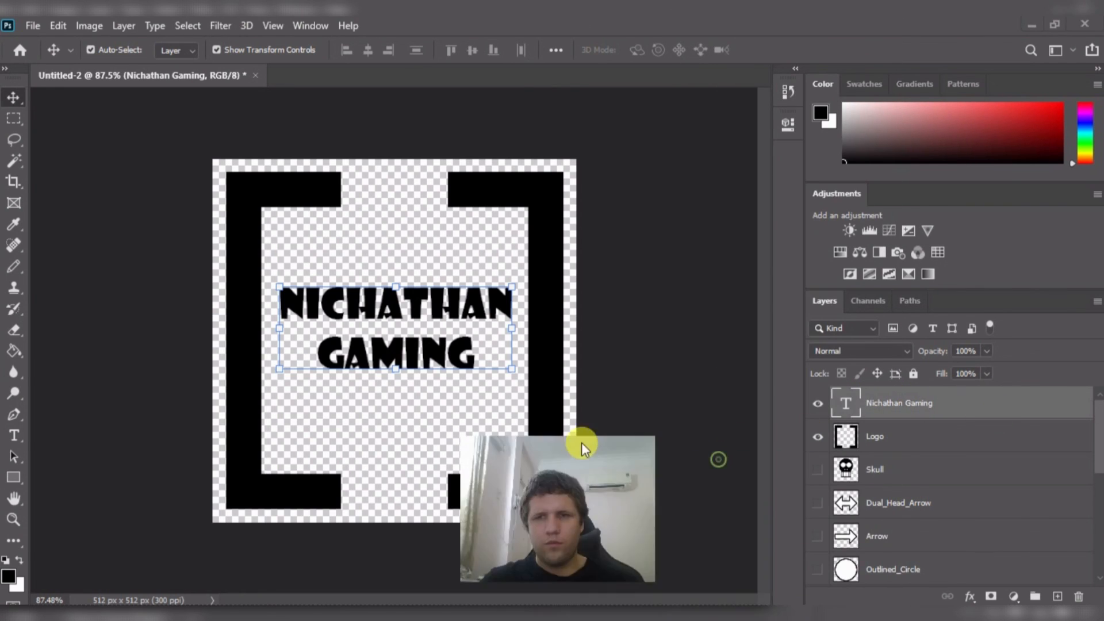
right_click(1045, 403)
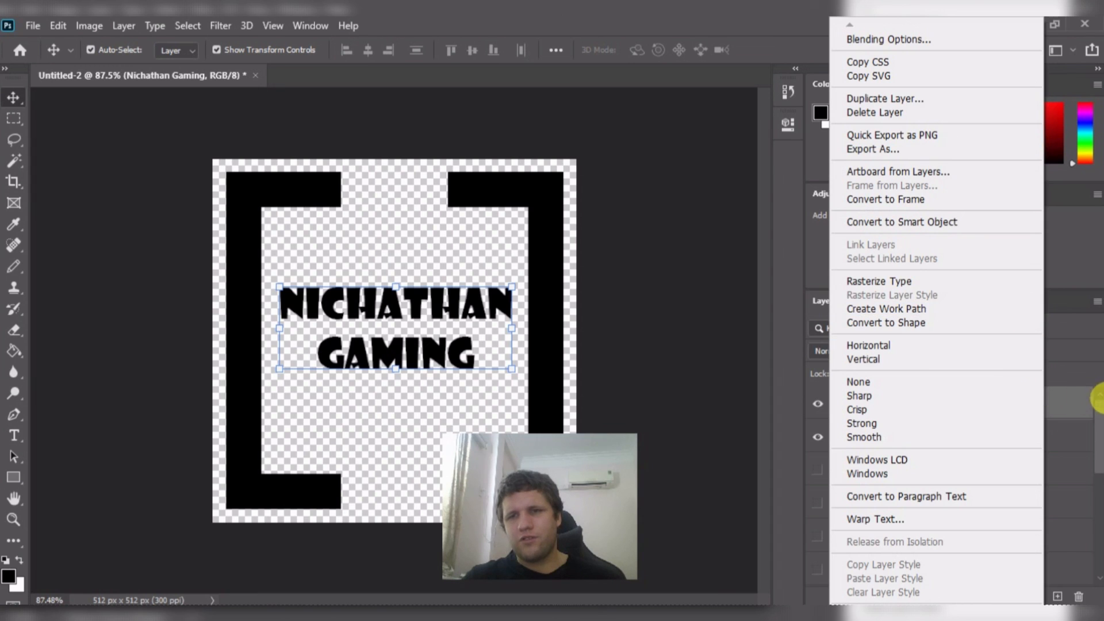
left_click(1055, 404)
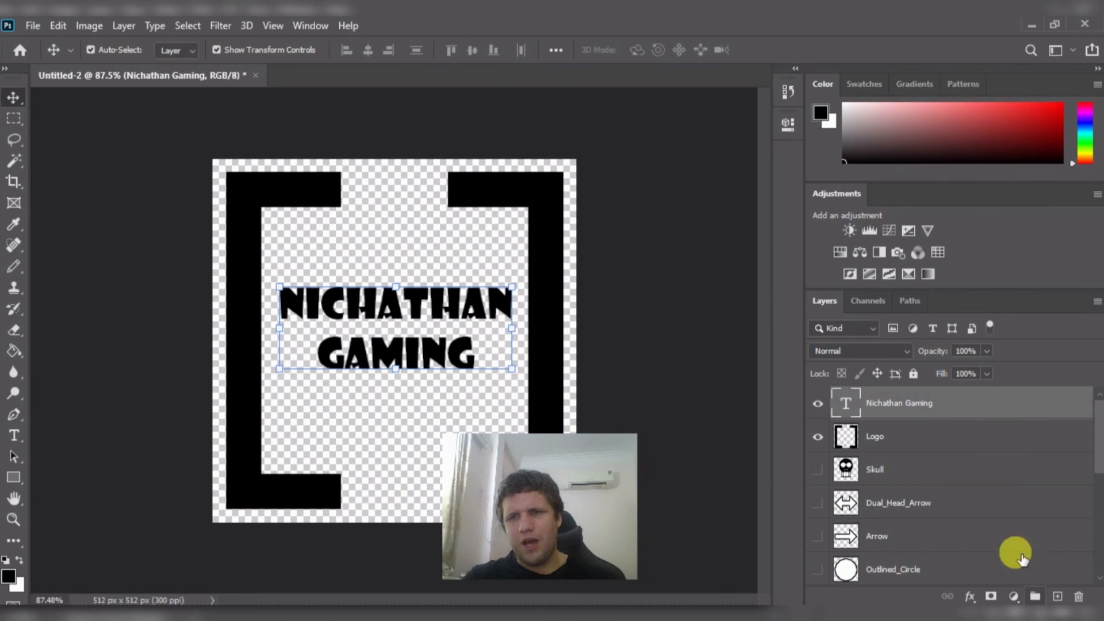
- Move the Logo layer above the text layer and merge the visible layers into it
left_click_drag(943, 443, 940, 402)
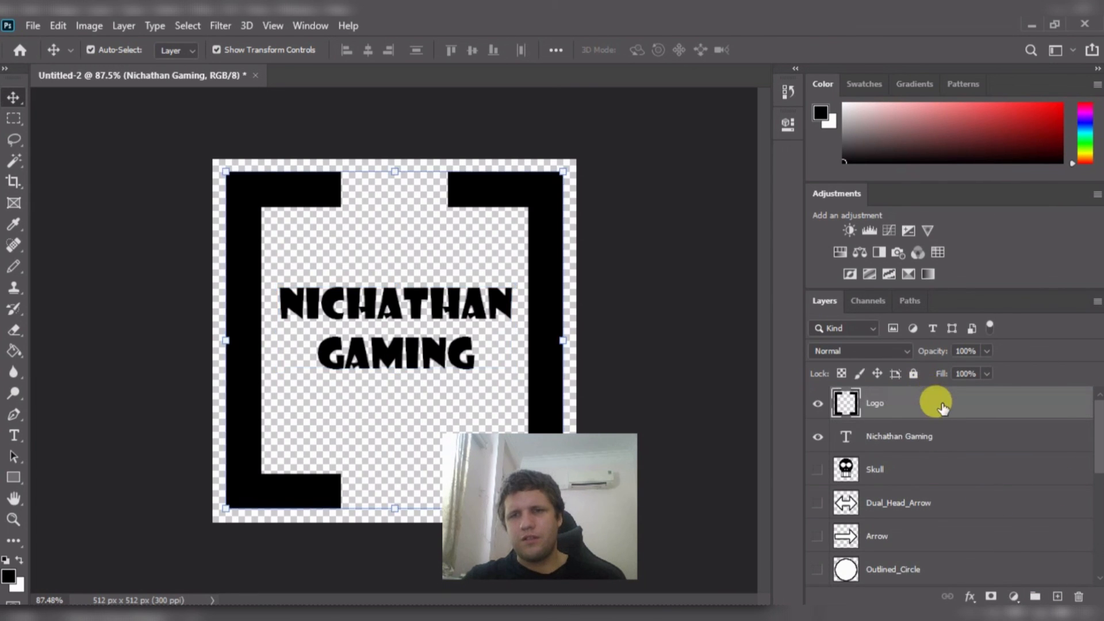
right_click(944, 402)
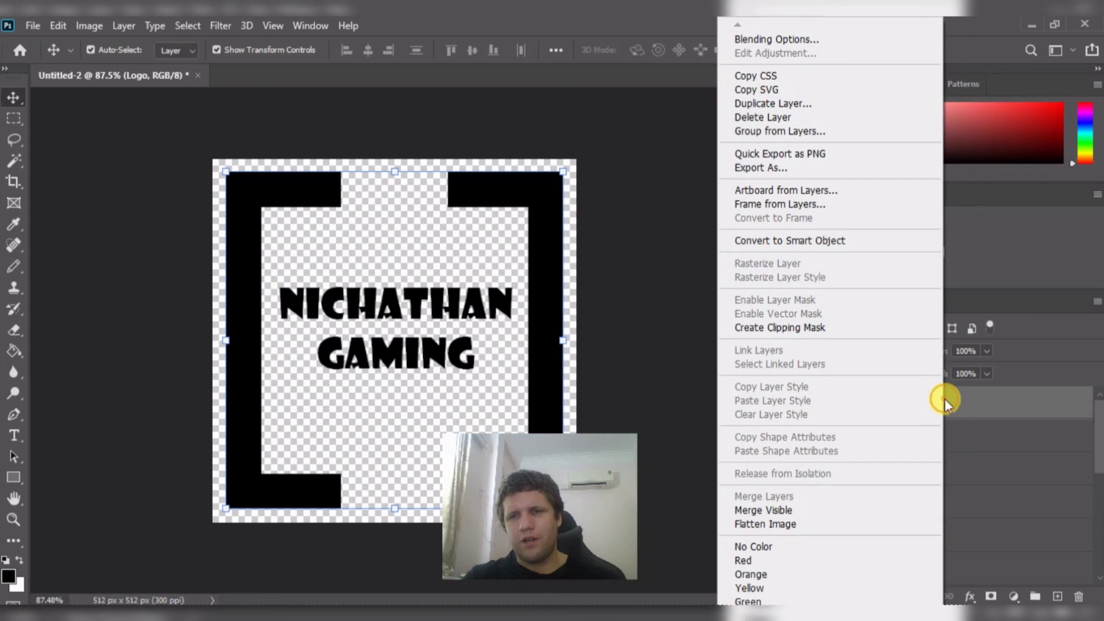
left_click(779, 510)
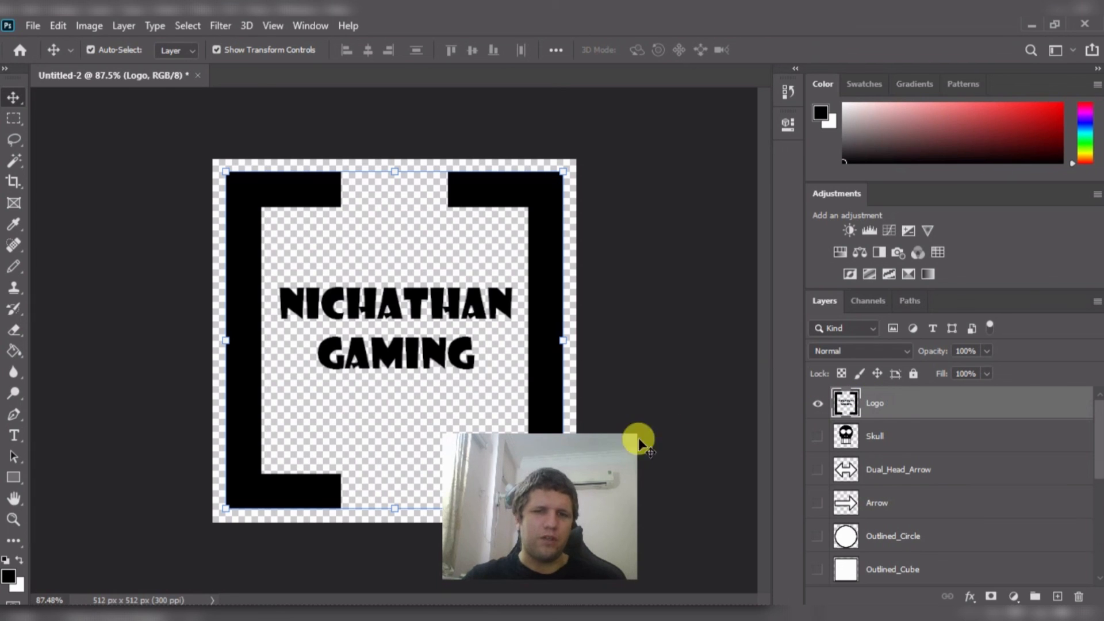
left_click_drag(579, 474, 733, 458)
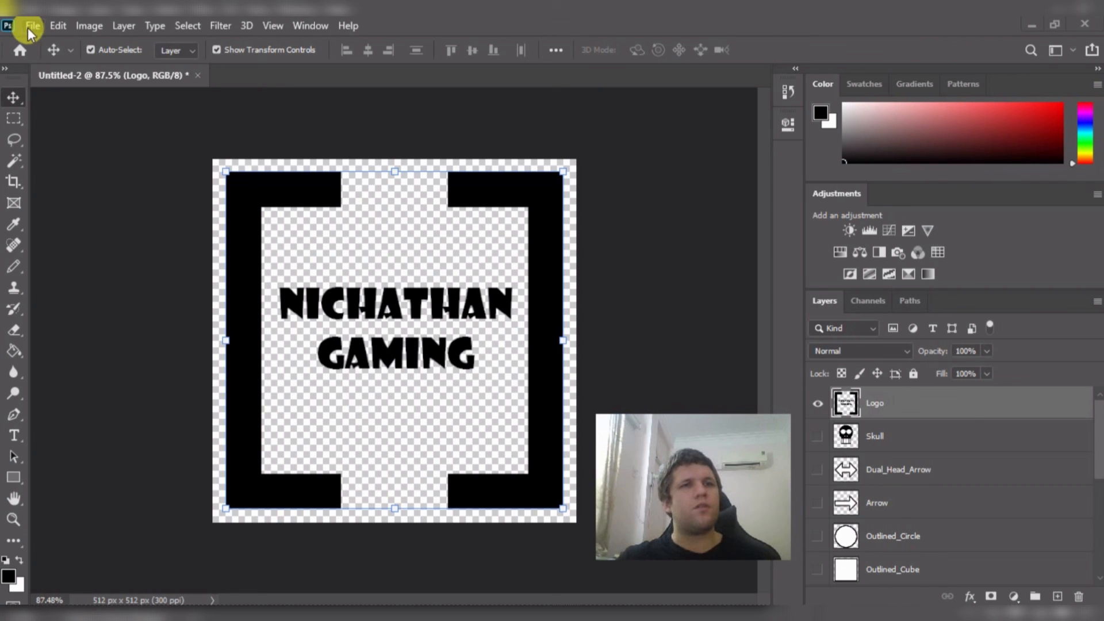
- Open the list of file commands for the icon document
left_click(30, 26)
mouse_move(57, 26)
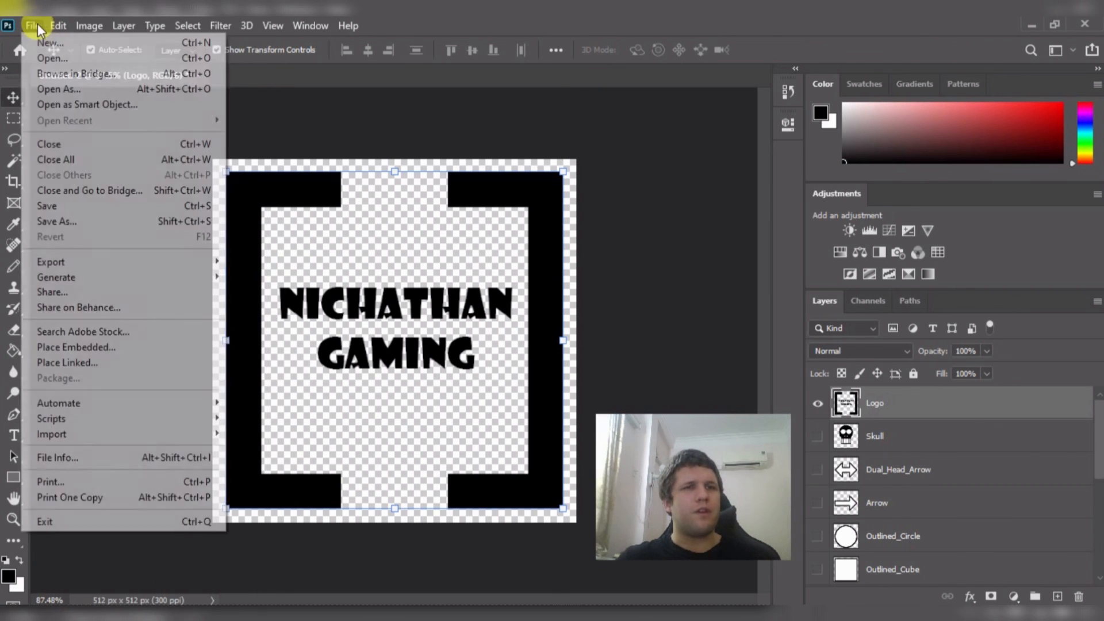